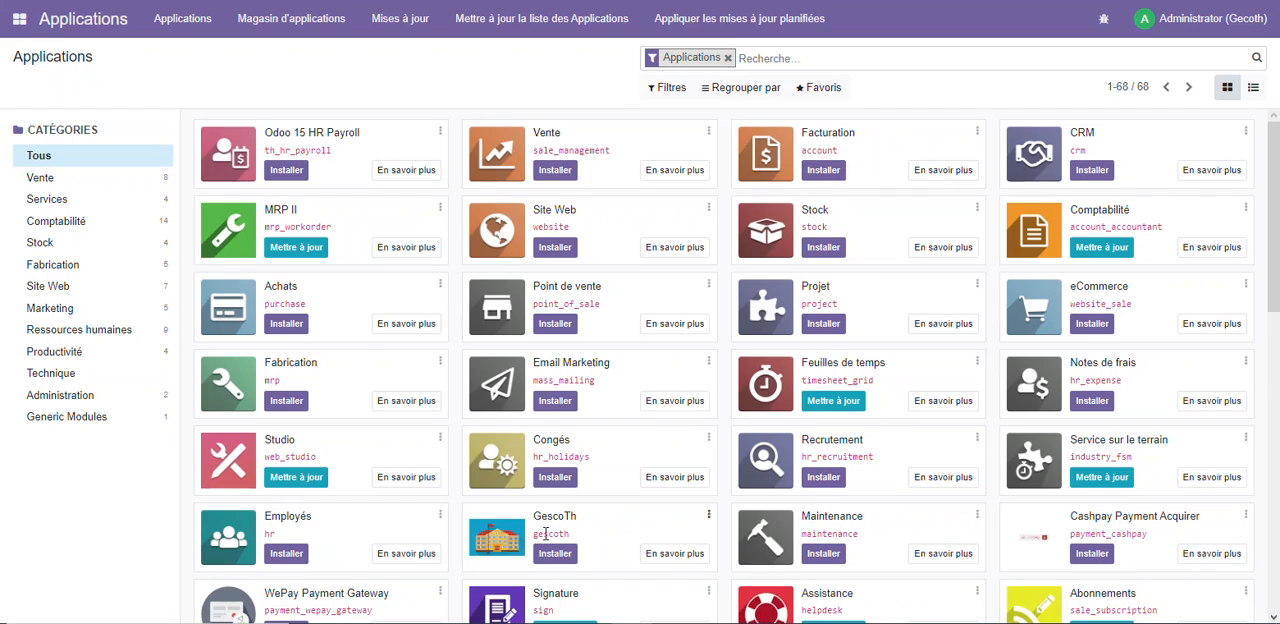
# Remove the default applications filter, search the modules for "gescoth" and install the GescoTh module
pyautogui.click(786, 58)
pyautogui.press('BackSpace')
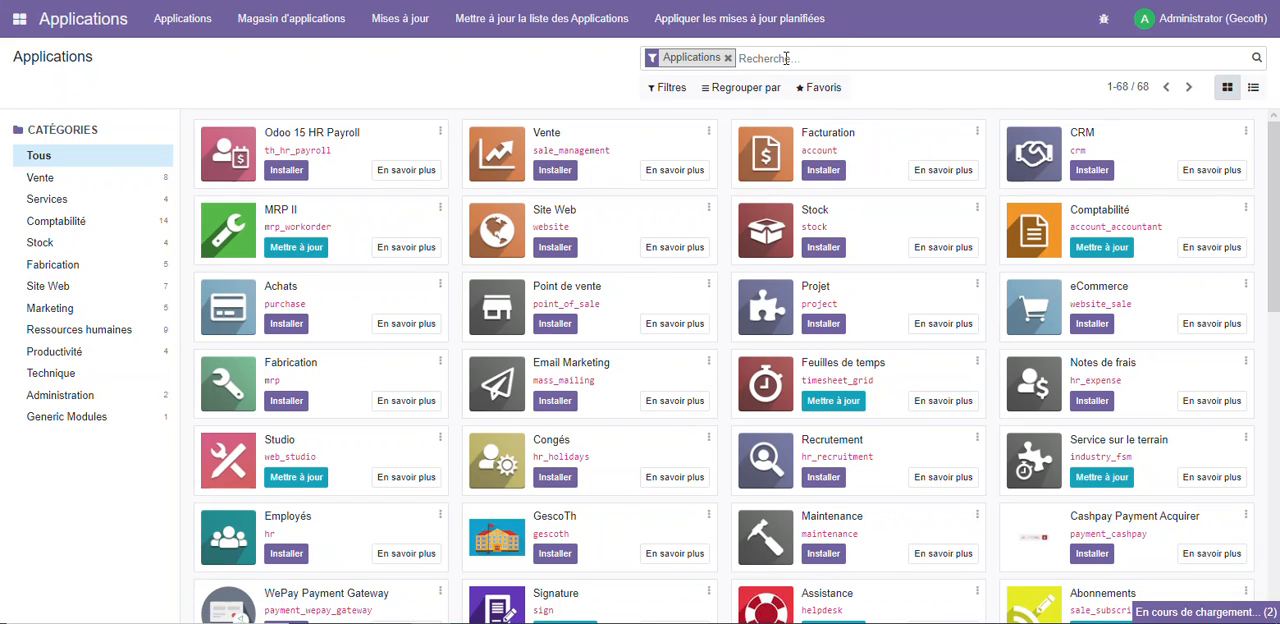
pyautogui.write('gescot')
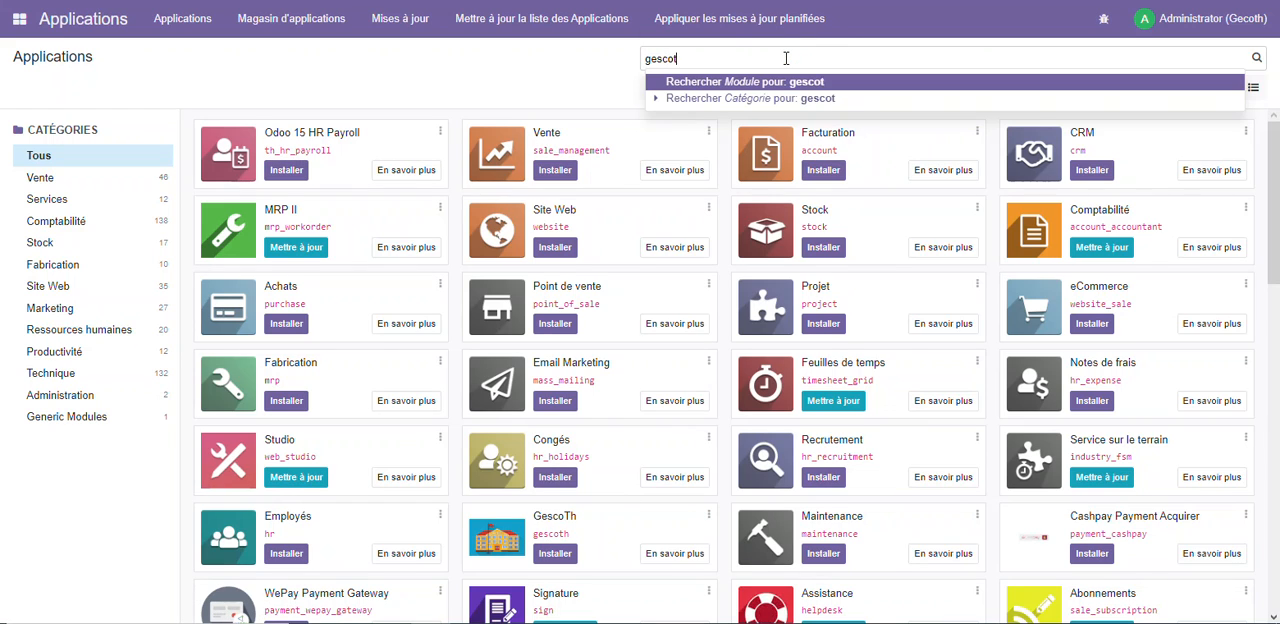
pyautogui.write('h')
pyautogui.press('Return')
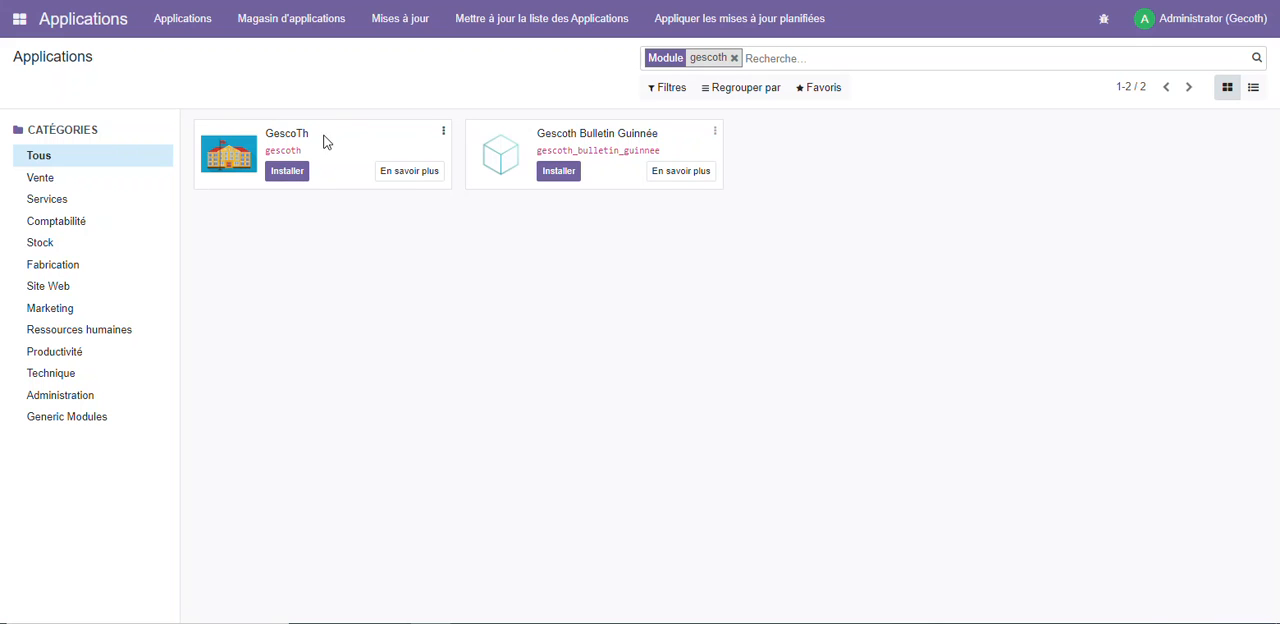
pyautogui.click(288, 172)
pyautogui.click(288, 171)
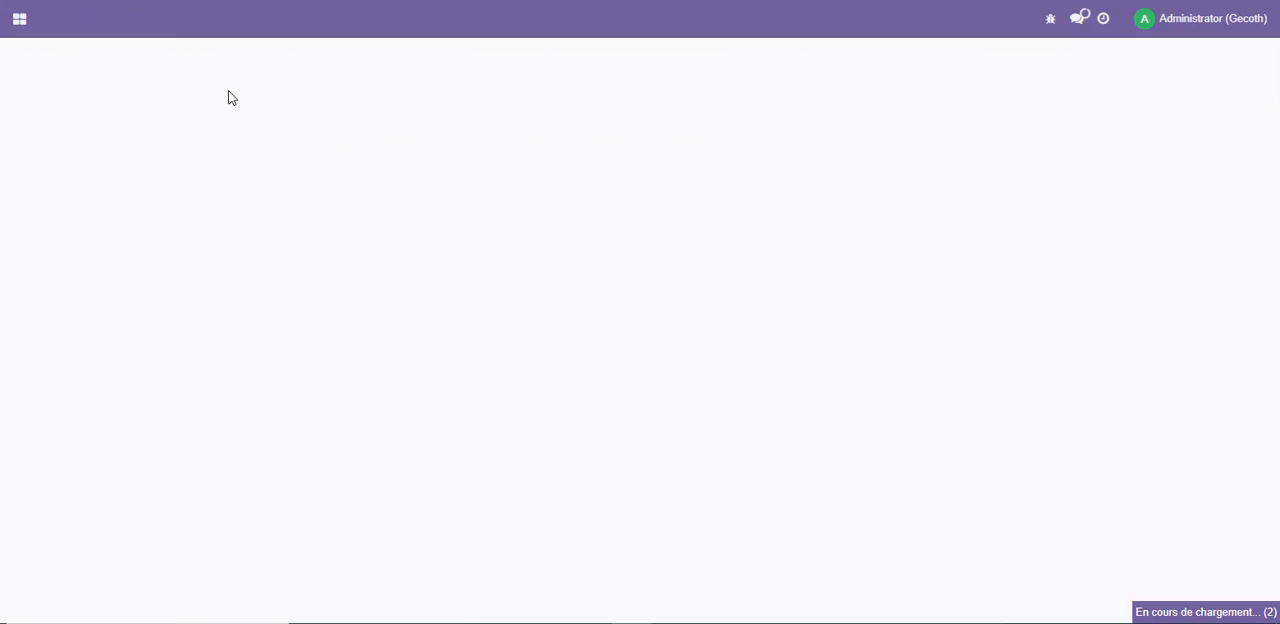
# Open the newly installed GESCOTH application and display its settings page
pyautogui.click(20, 20)
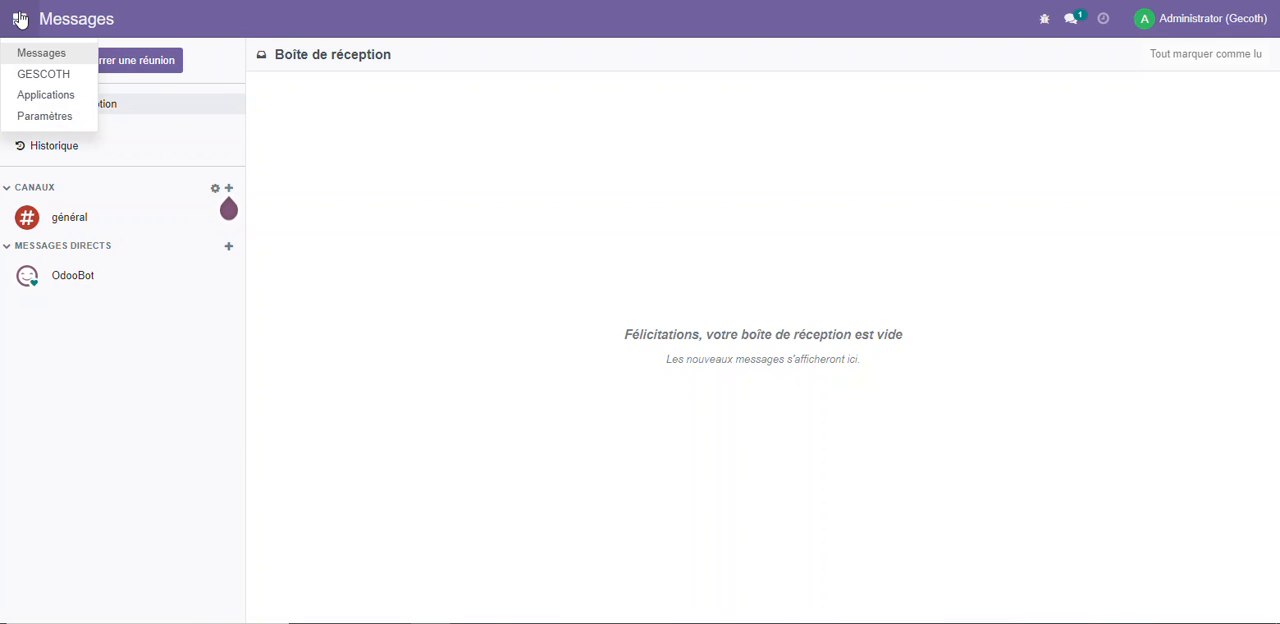
pyautogui.click(44, 74)
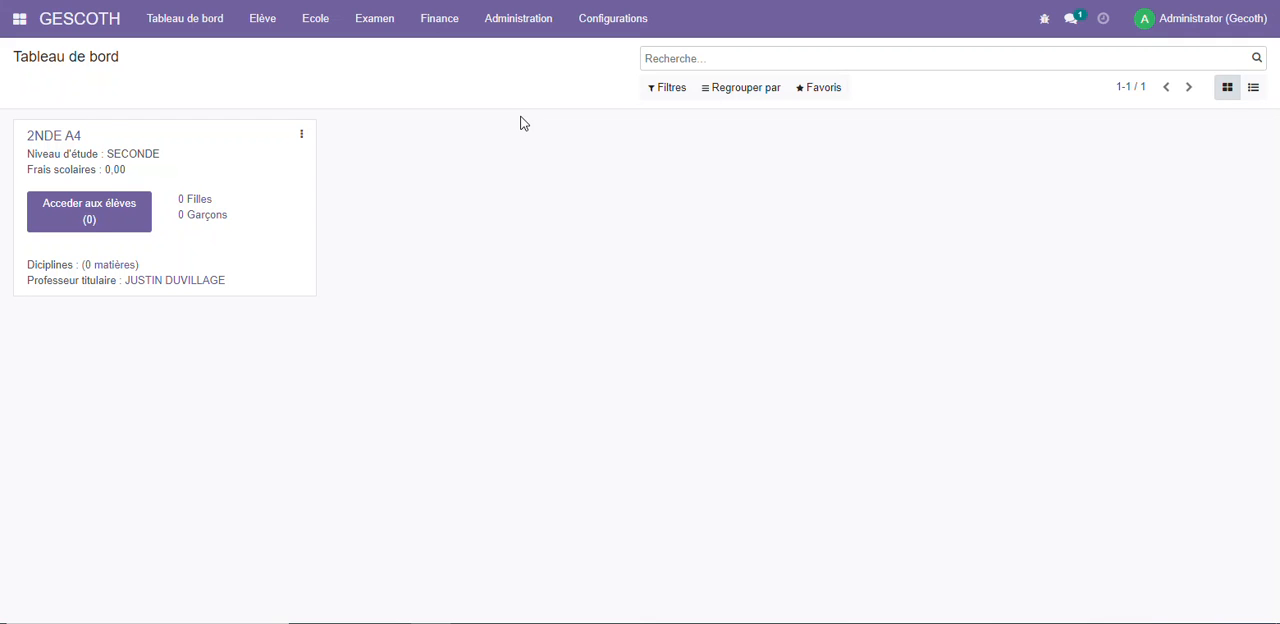
pyautogui.click(621, 22)
pyautogui.moveTo(531, 36)
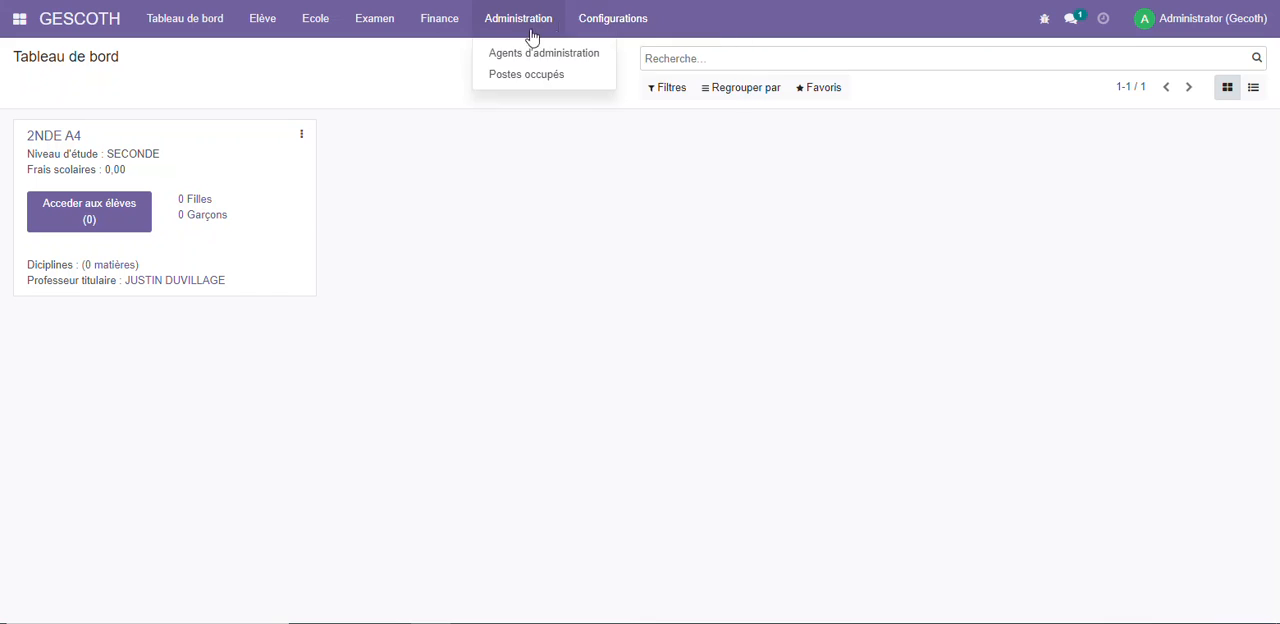
pyautogui.moveTo(614, 20)
pyautogui.click(619, 50)
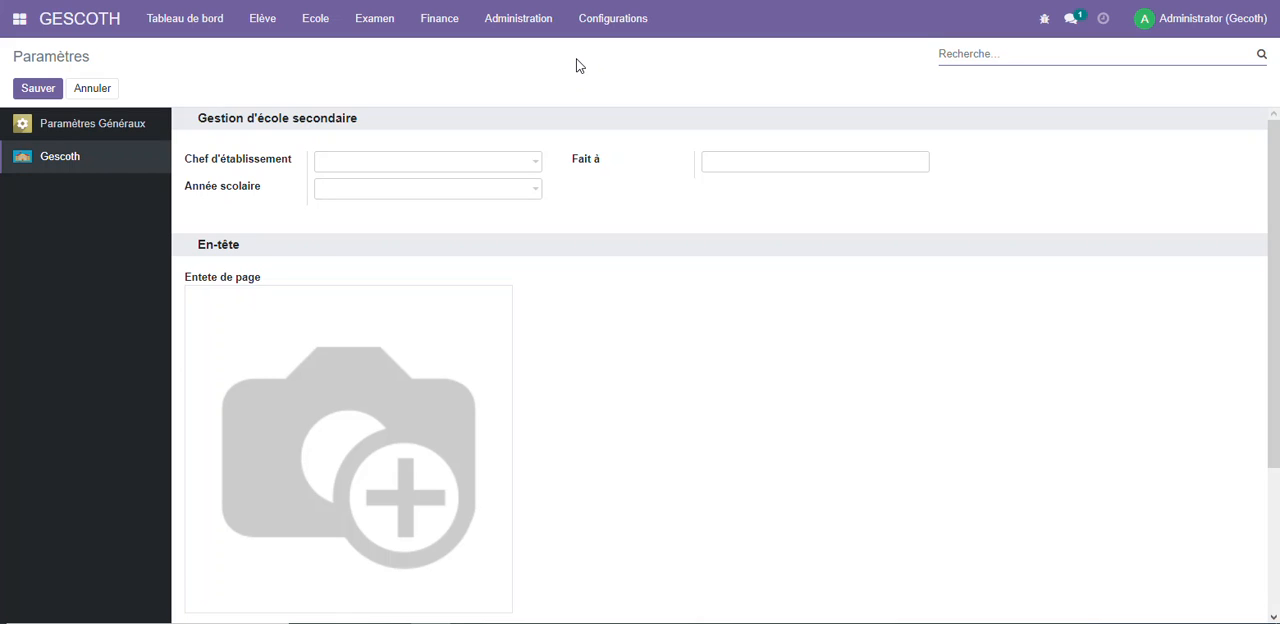
# Examine the choices for the head of school and the list of administration agents with its columns
pyautogui.click(367, 165)
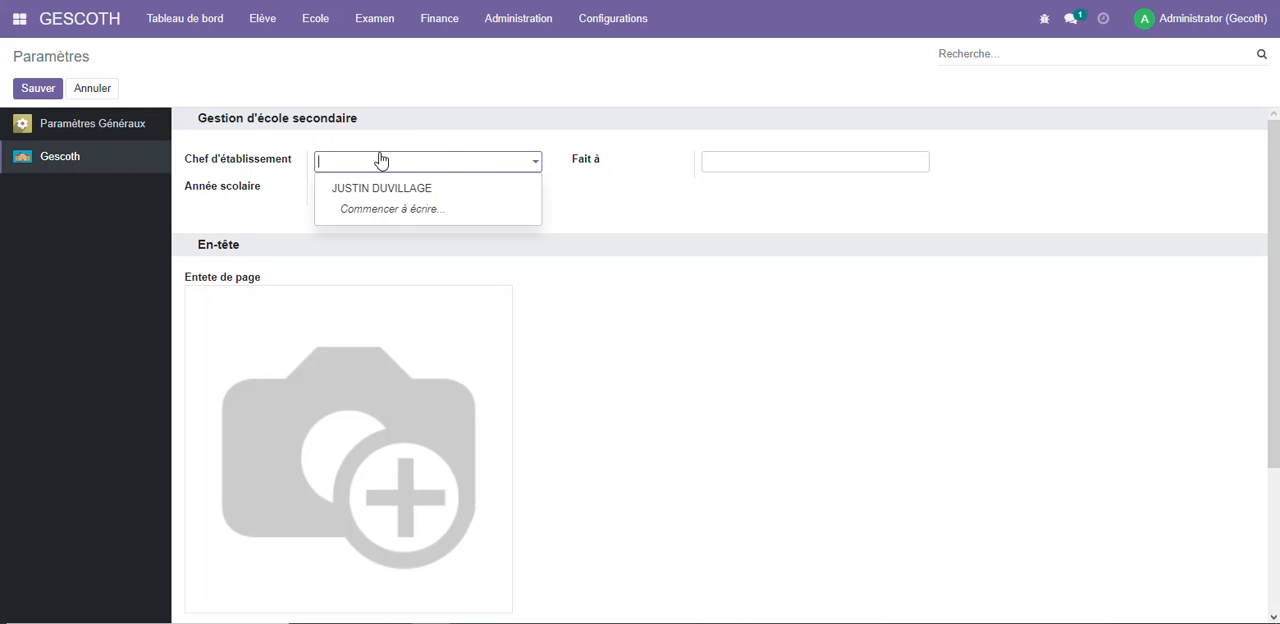
pyautogui.click(518, 22)
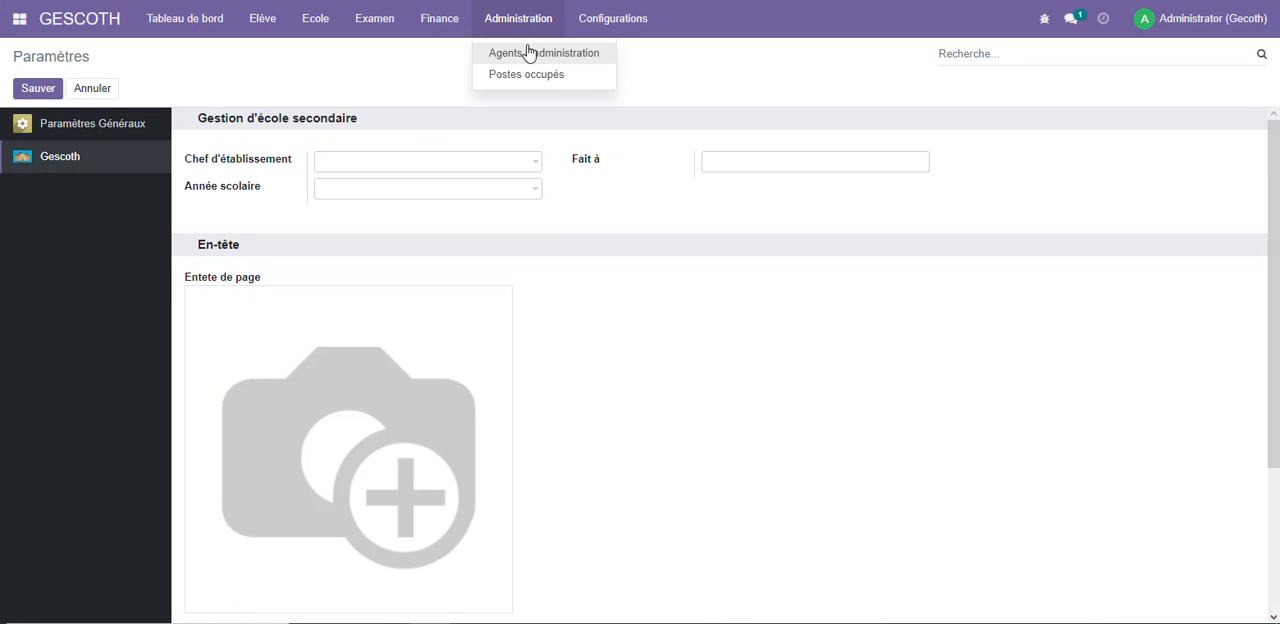
pyautogui.click(538, 58)
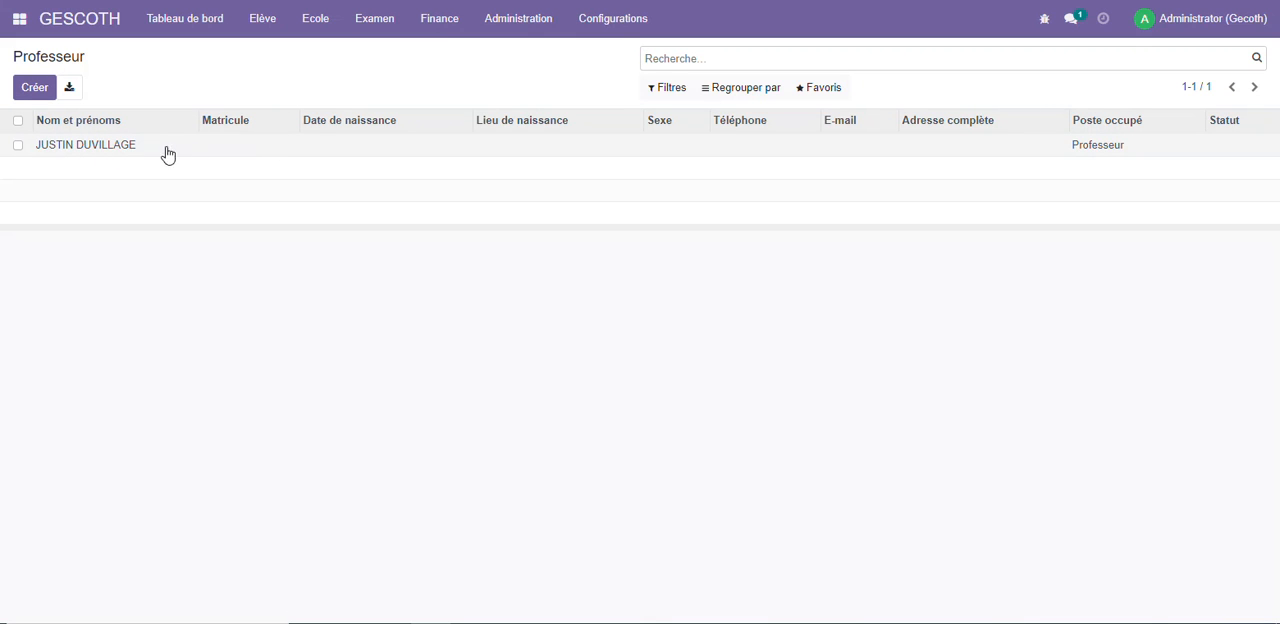
pyautogui.click(66, 116)
pyautogui.click(350, 122)
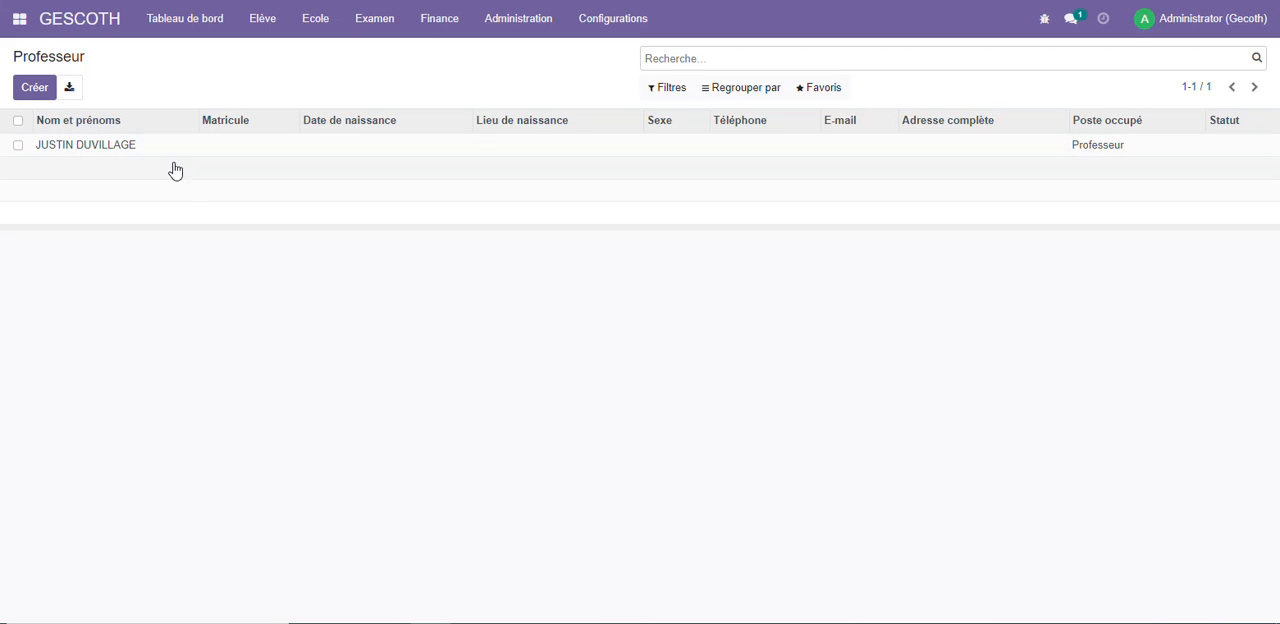
pyautogui.click(176, 128)
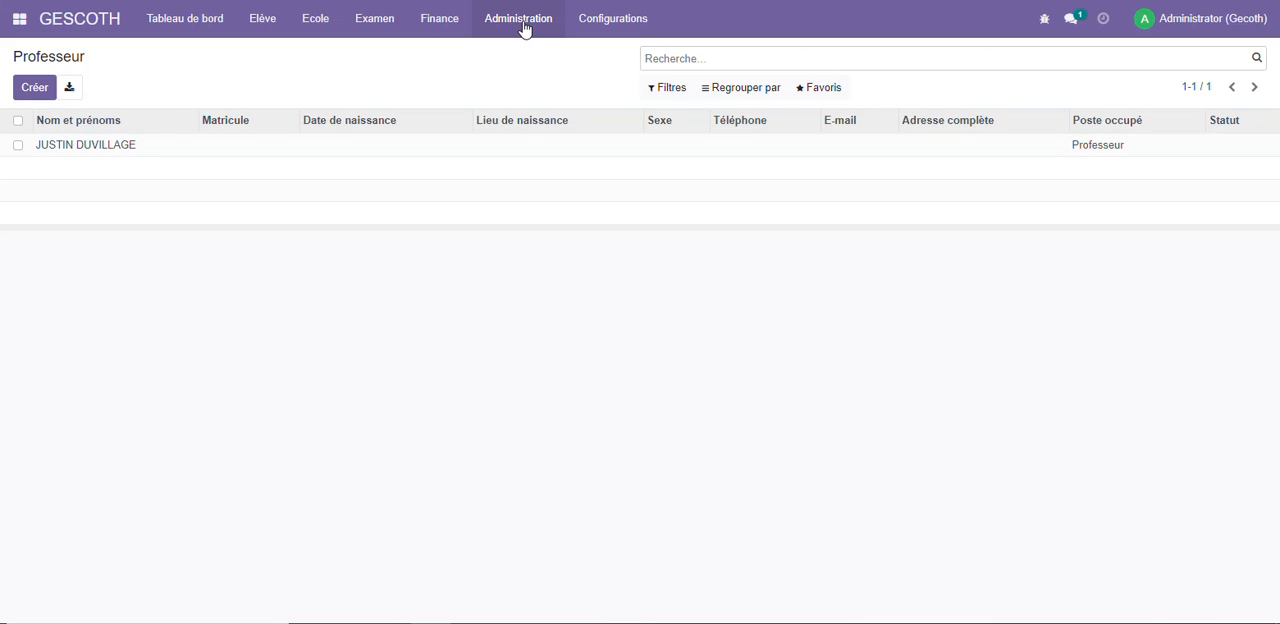
# In the GESCOTH settings, choose the existing agent as Chef d'établissement, set Année scolaire to 2022-2023 and Fait à to Lomé
pyautogui.click(604, 19)
pyautogui.click(617, 54)
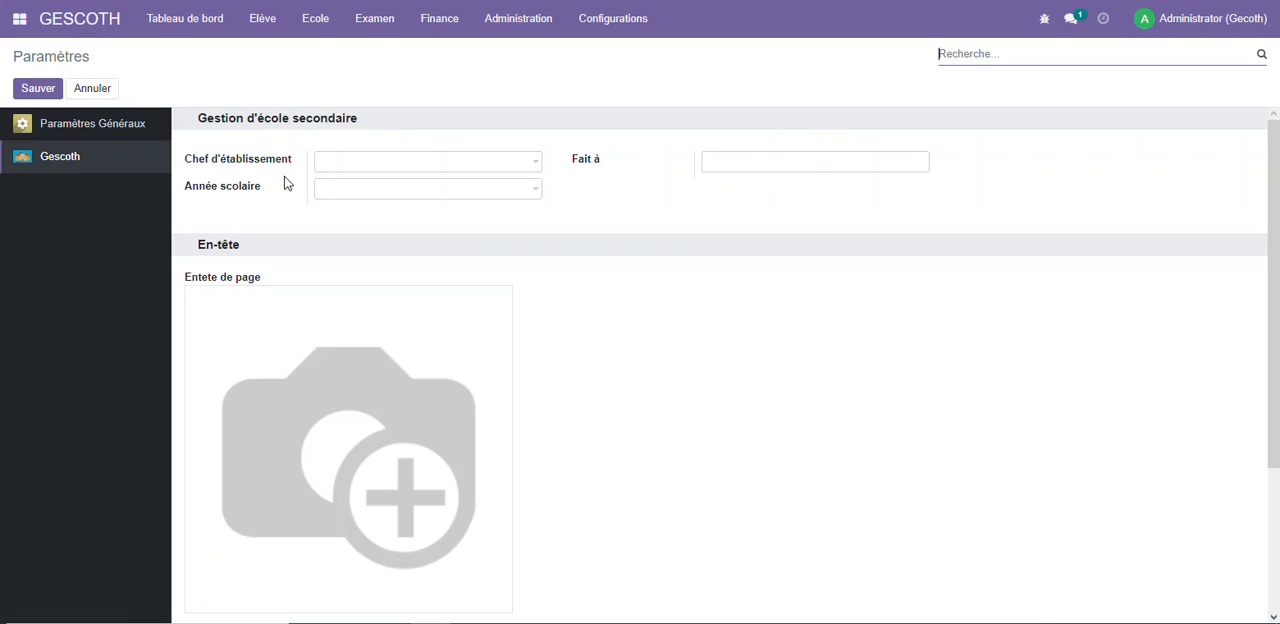
pyautogui.click(397, 160)
pyautogui.click(381, 190)
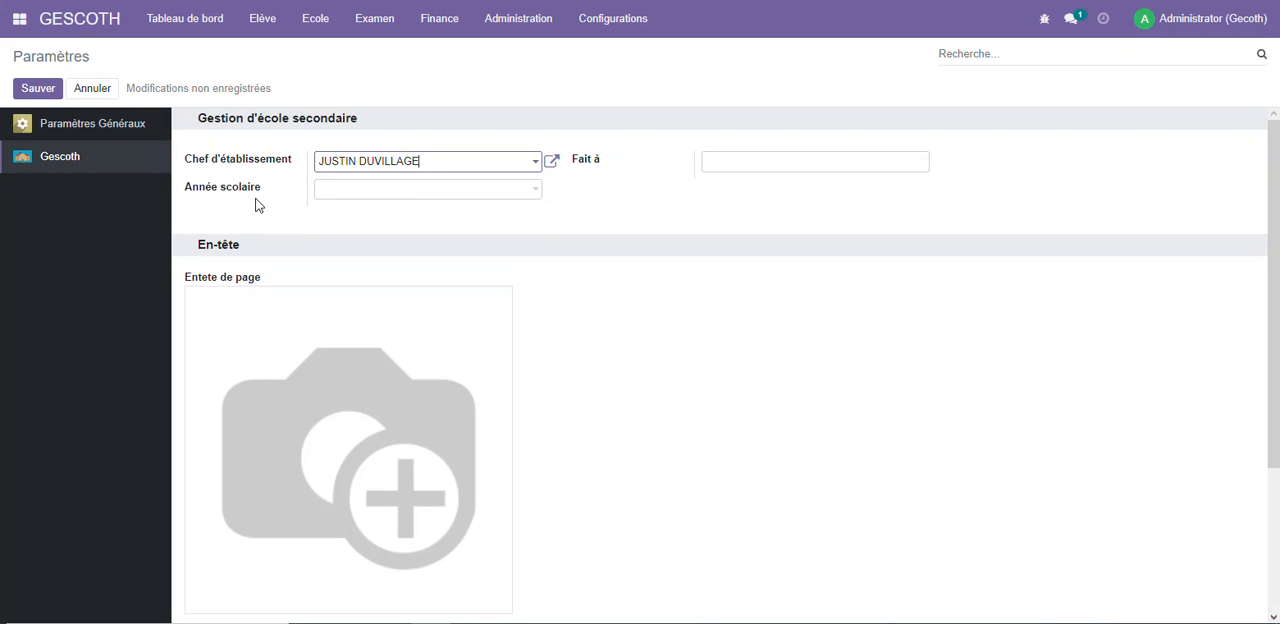
pyautogui.click(414, 194)
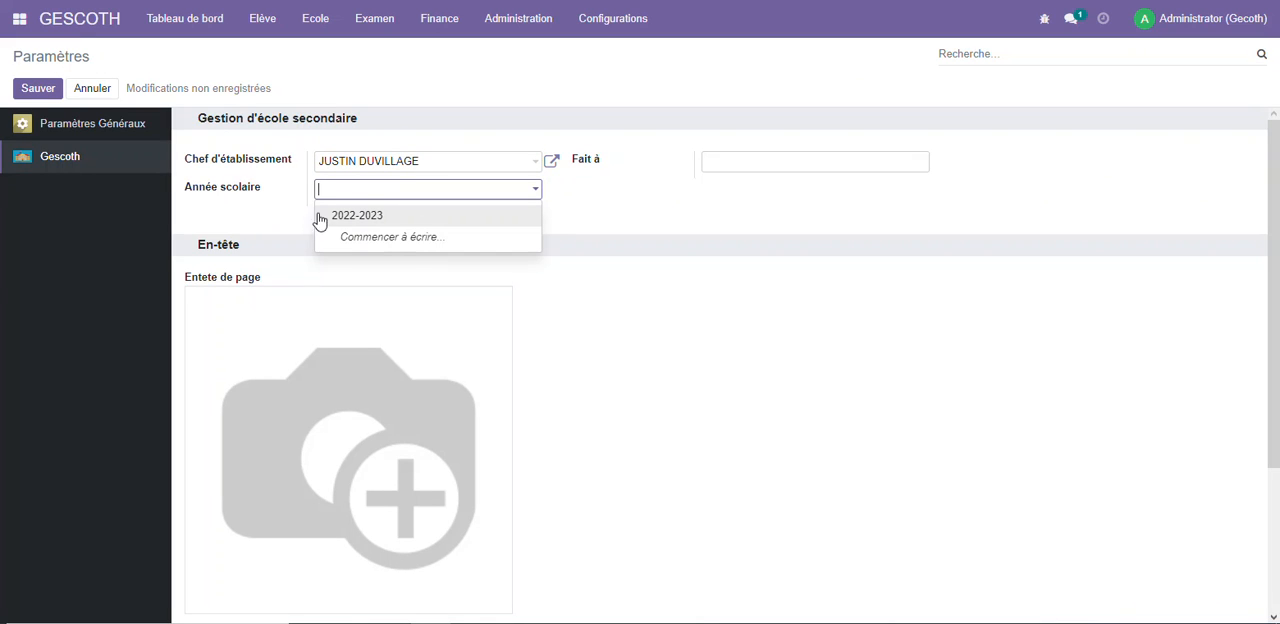
pyautogui.click(378, 215)
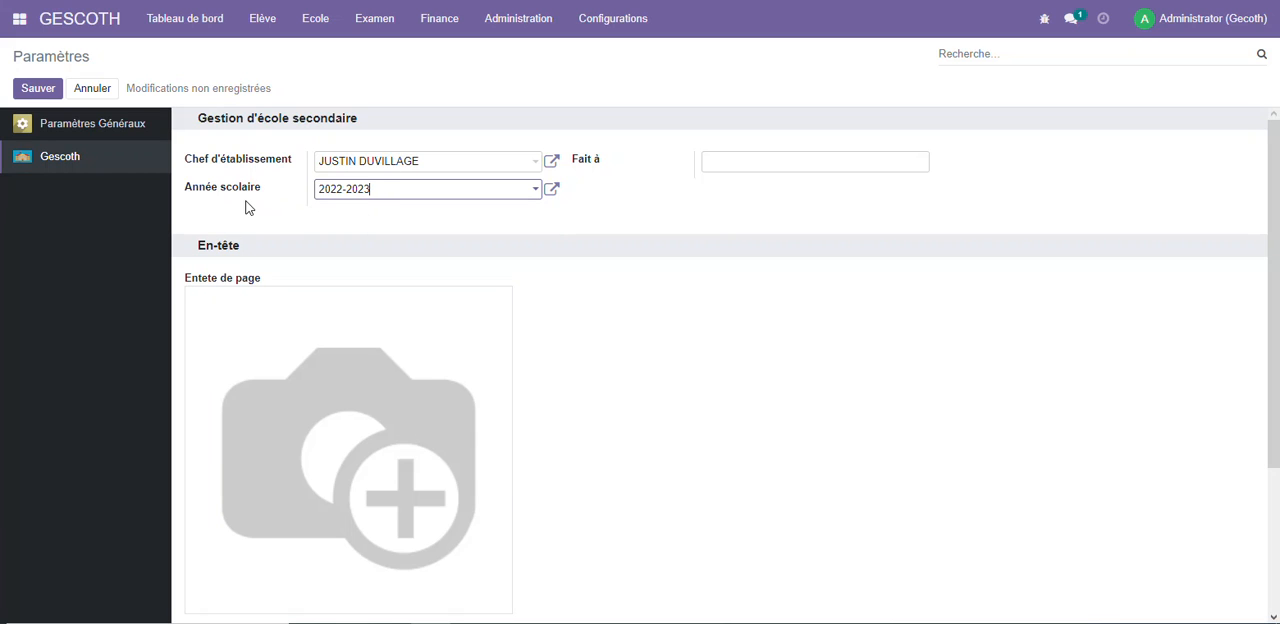
pyautogui.click(748, 156)
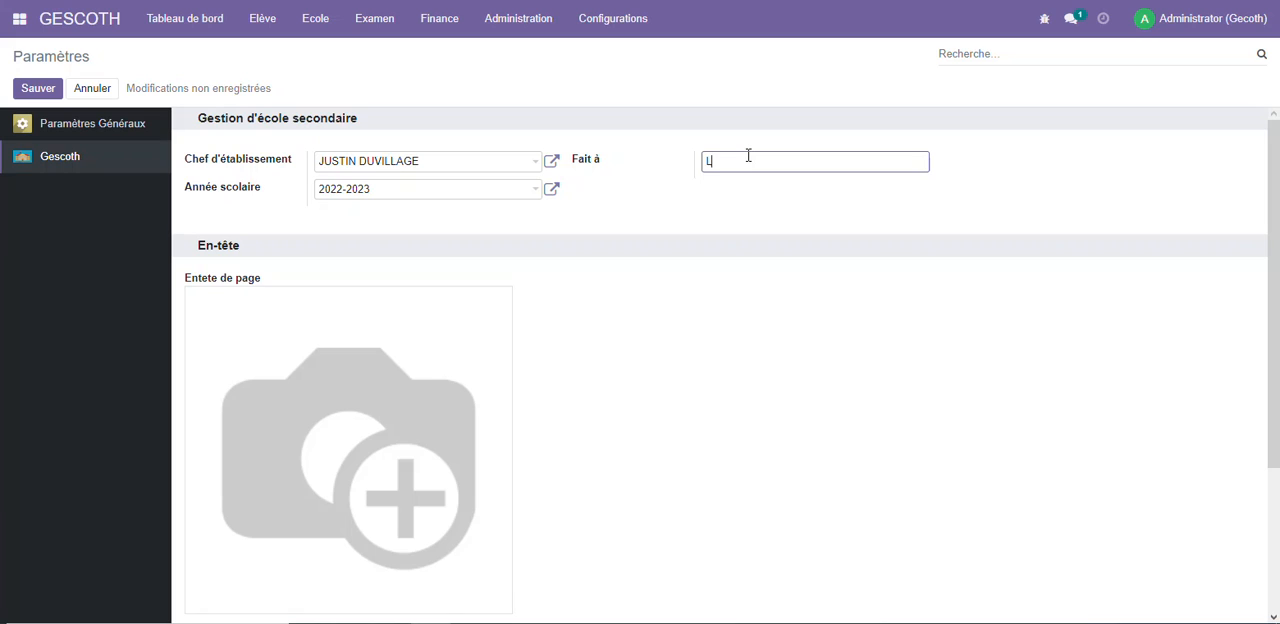
# Upload Capture.PNG from the Documents folder as the Entete de page image and save the settings
pyautogui.moveTo(371, 492)
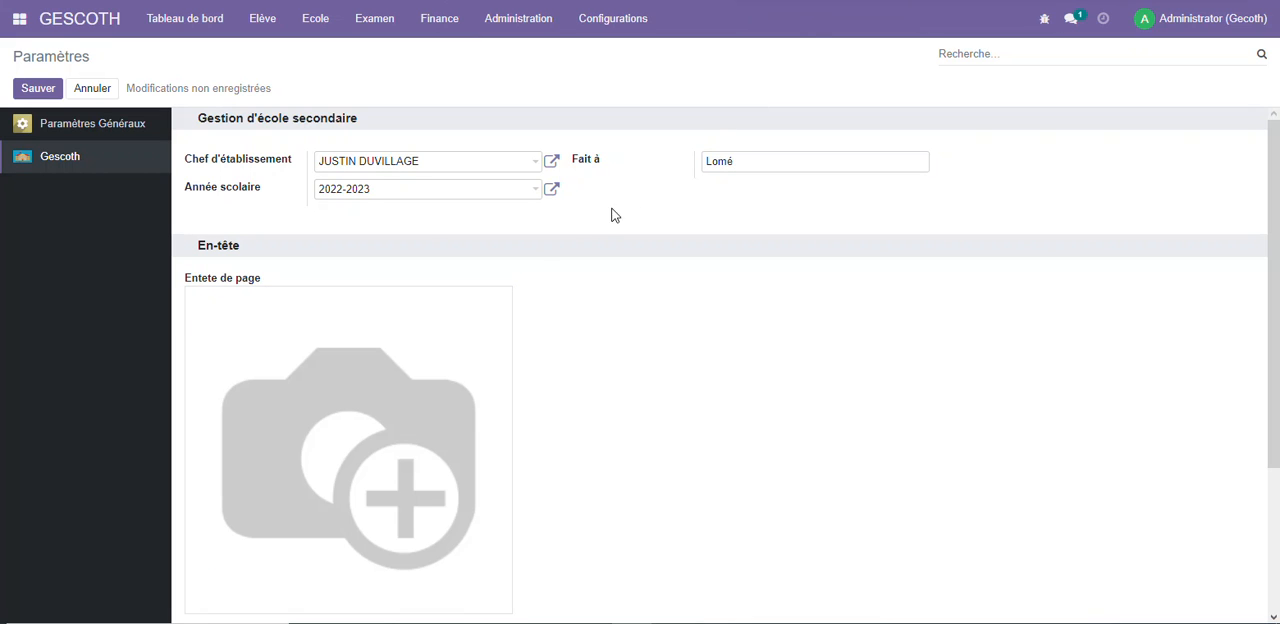
pyautogui.moveTo(433, 296)
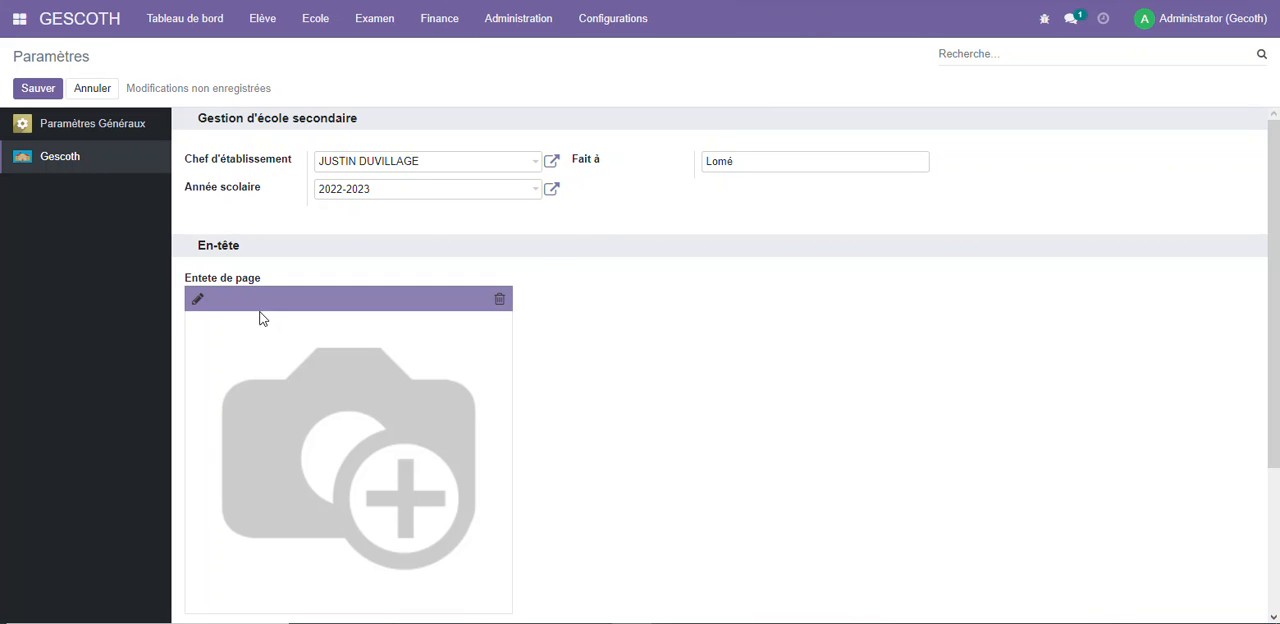
pyautogui.click(197, 299)
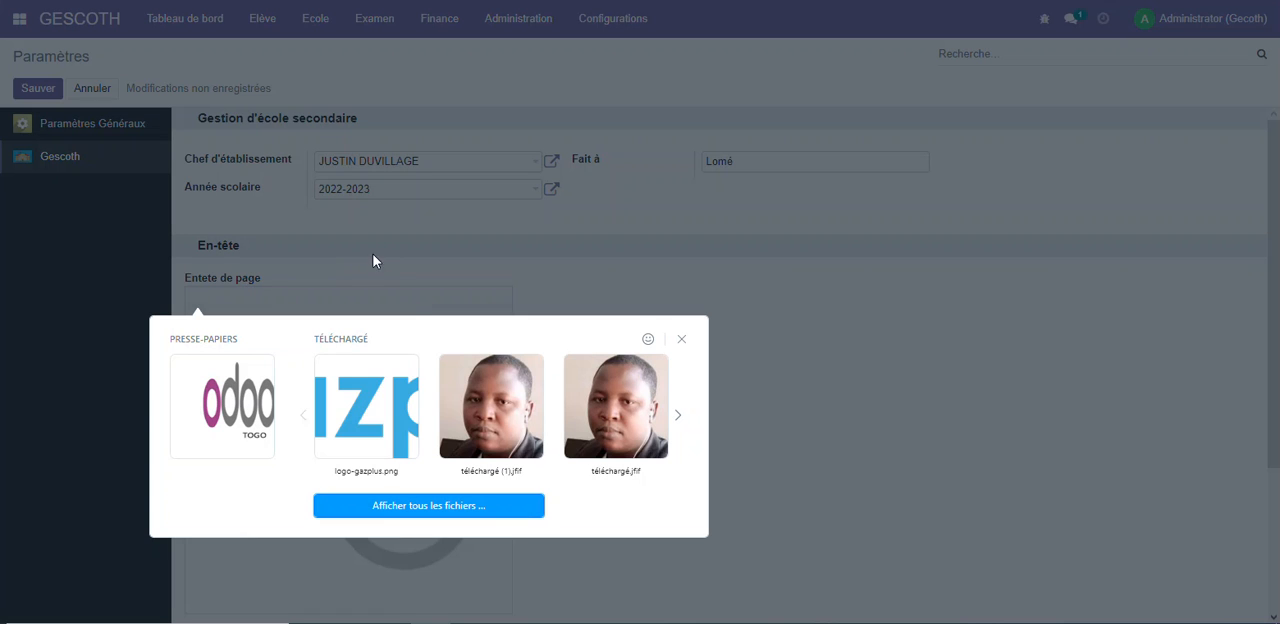
pyautogui.click(455, 508)
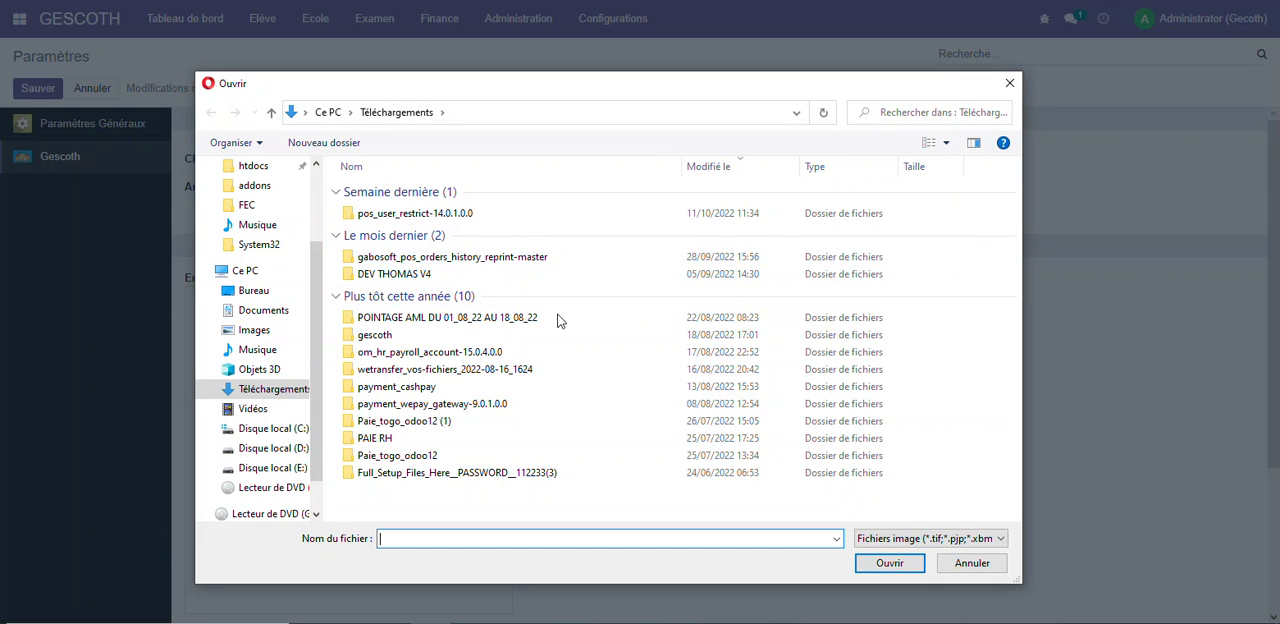
pyautogui.scroll(2, 255, 245)
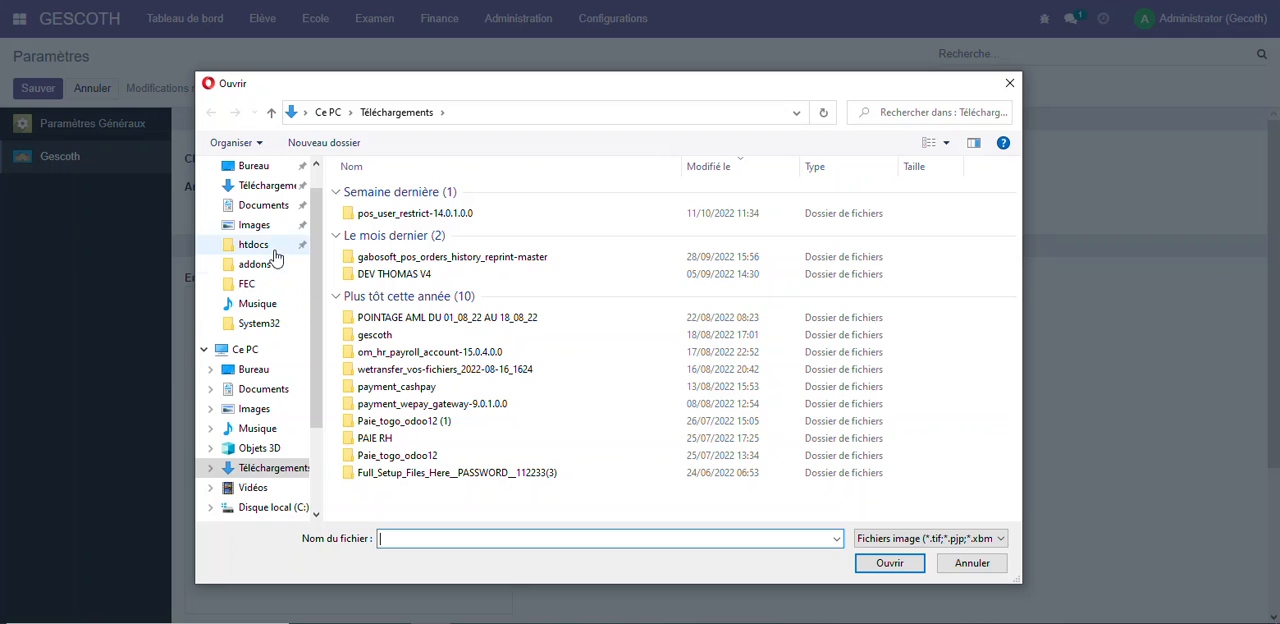
pyautogui.click(260, 206)
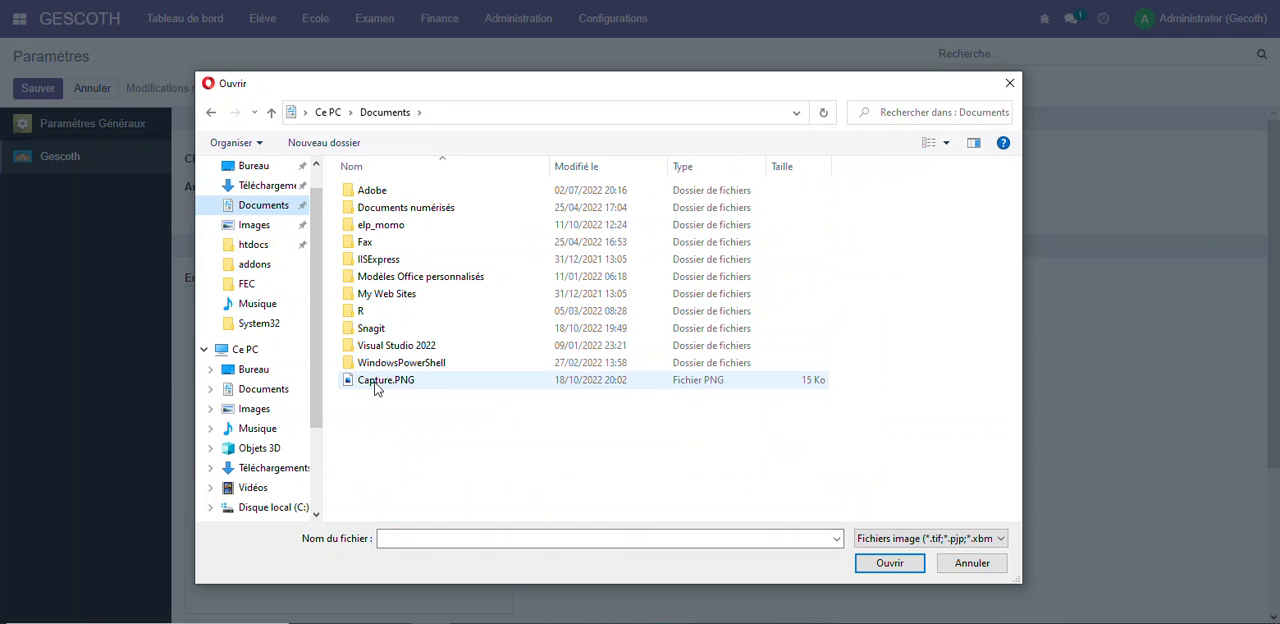
pyautogui.click(385, 381)
pyautogui.click(882, 565)
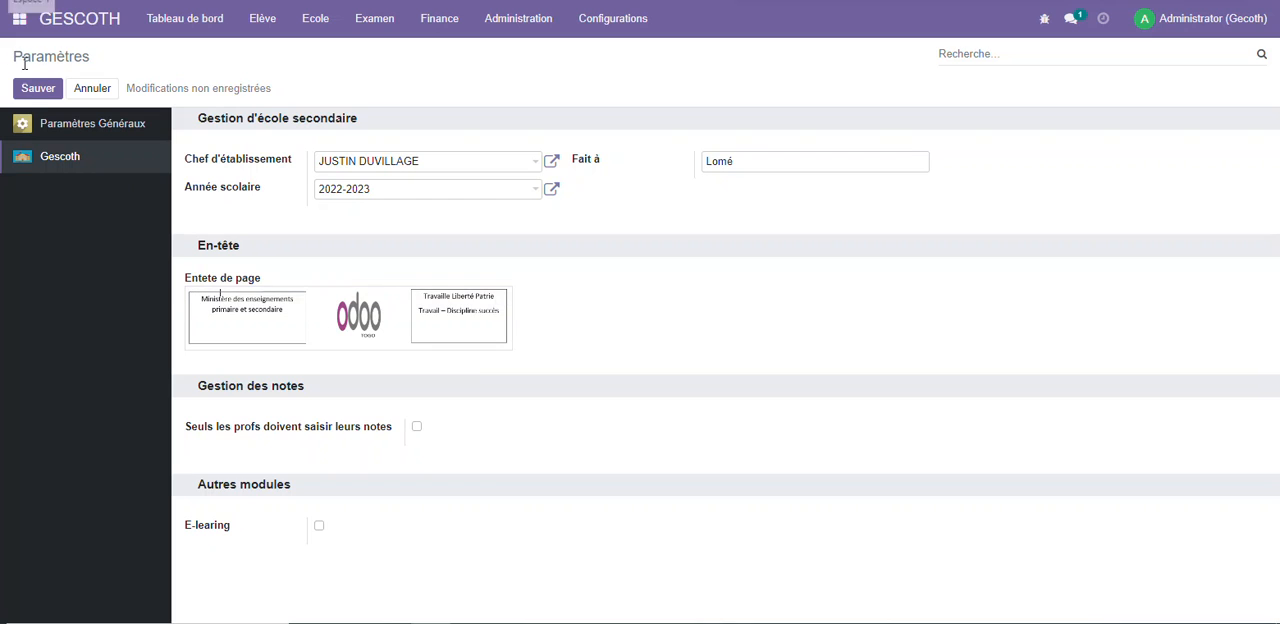
pyautogui.click(32, 90)
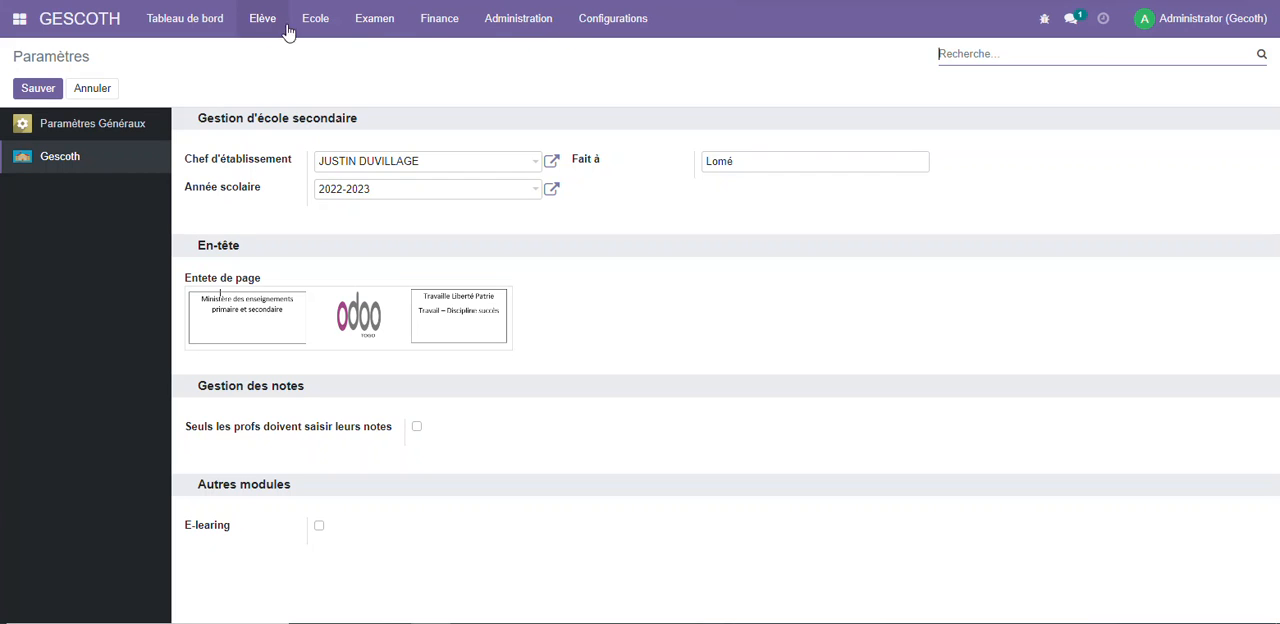
# Examine the configuration form of class 2NDE A4 from the dashboard, and return to the dashboard
pyautogui.click(84, 20)
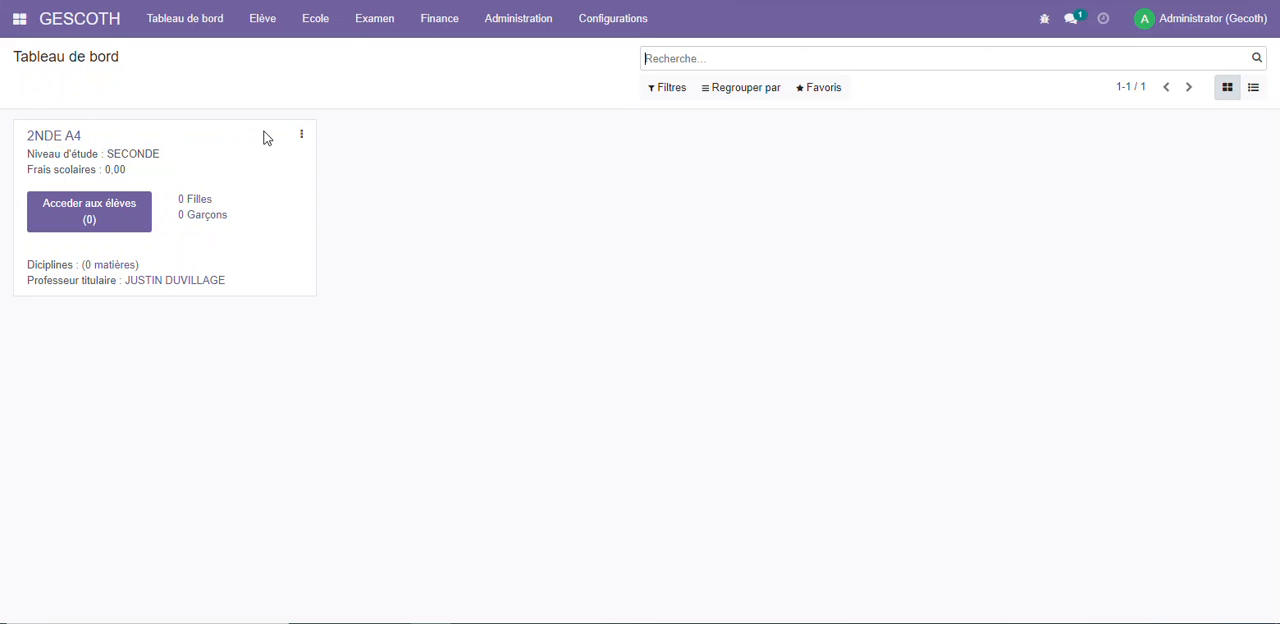
pyautogui.click(304, 137)
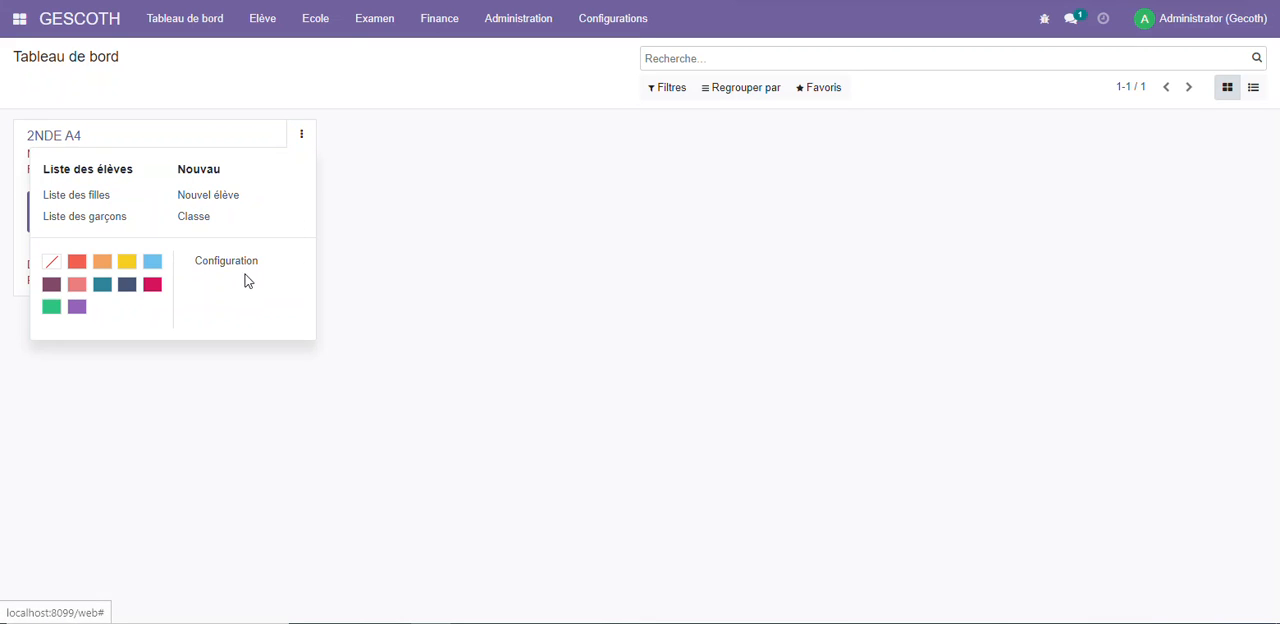
pyautogui.click(249, 265)
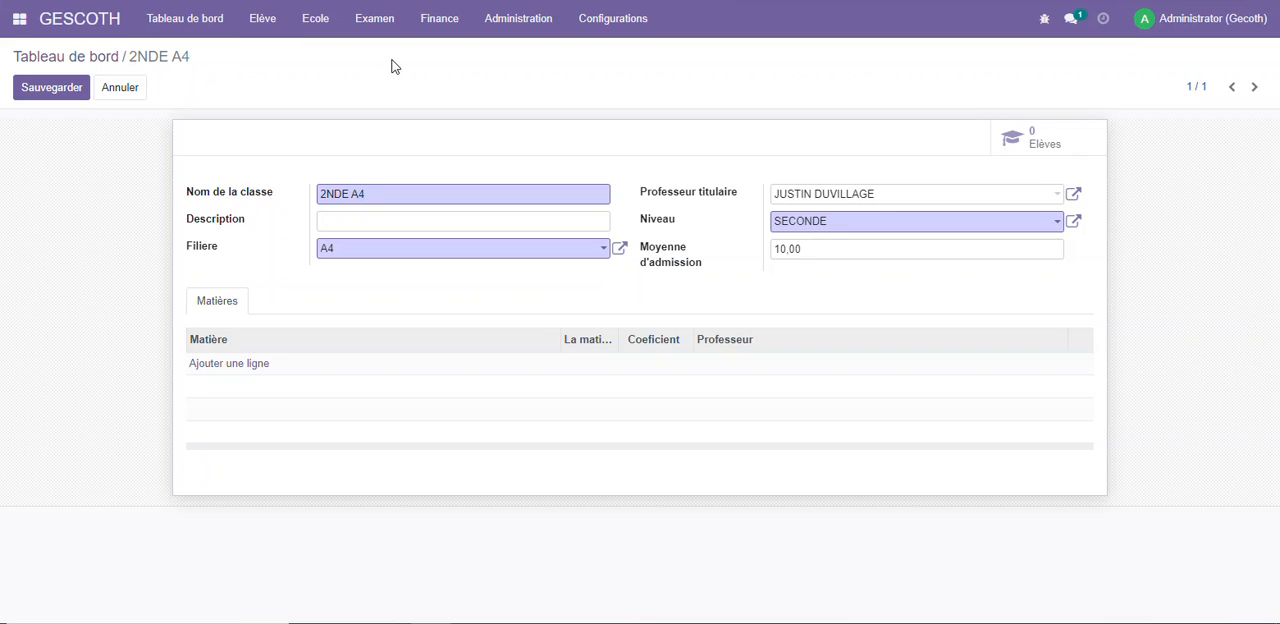
pyautogui.click(174, 19)
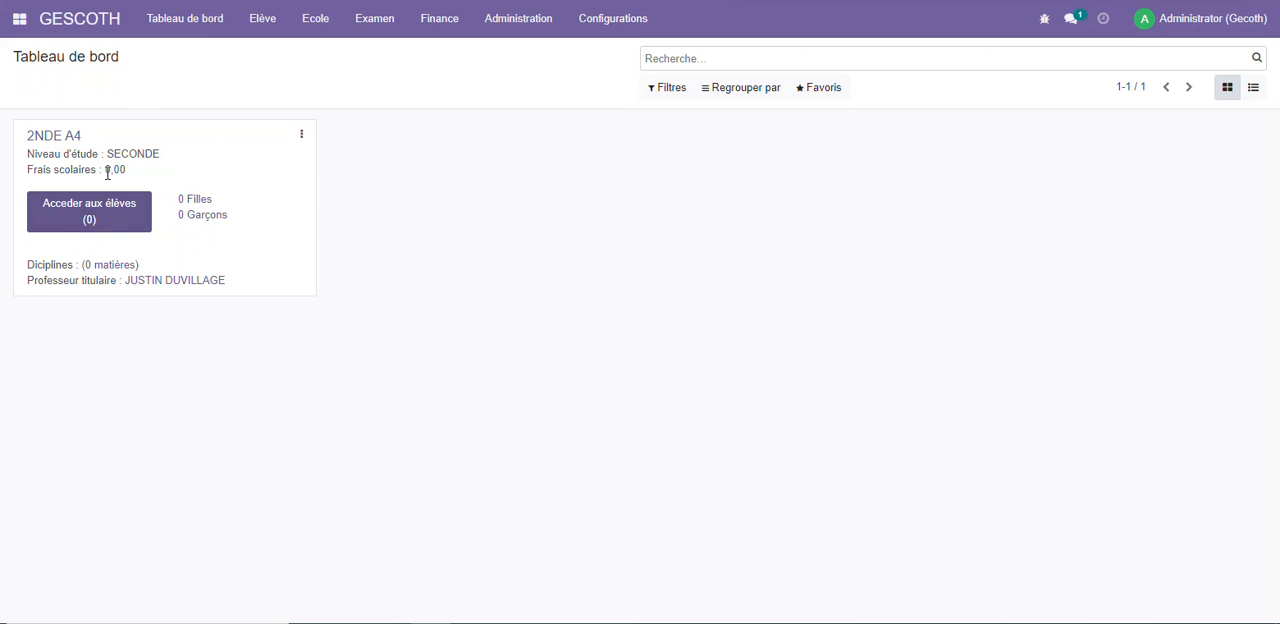
pyautogui.click(258, 27)
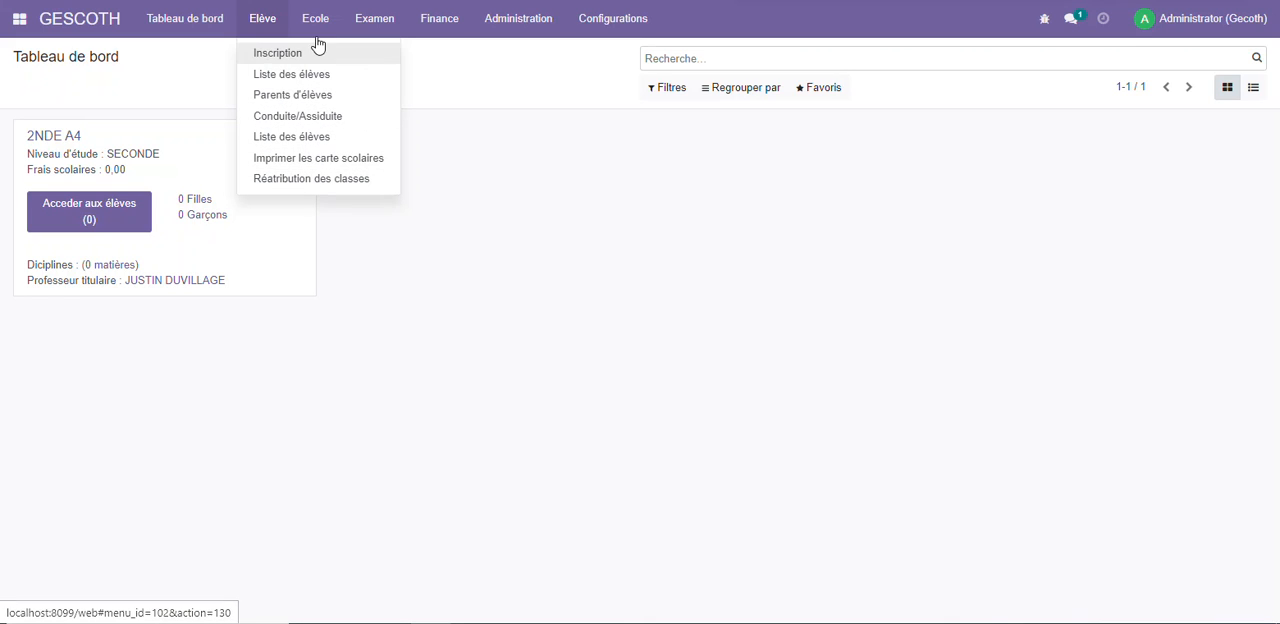
pyautogui.moveTo(317, 34)
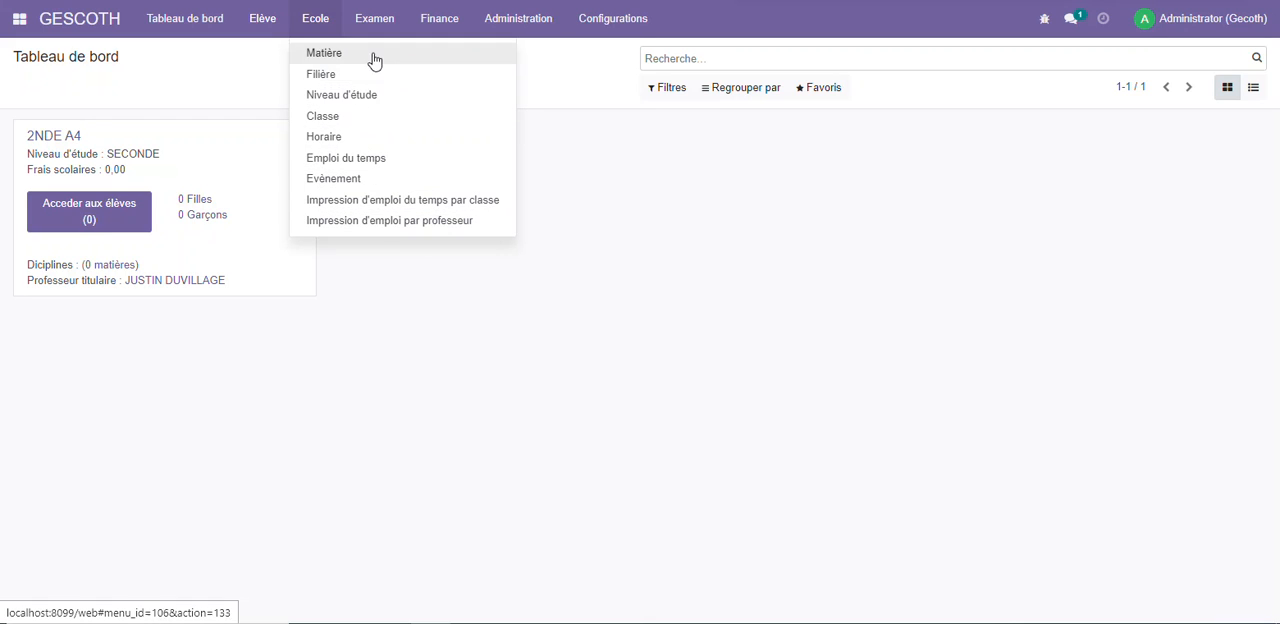
pyautogui.moveTo(377, 26)
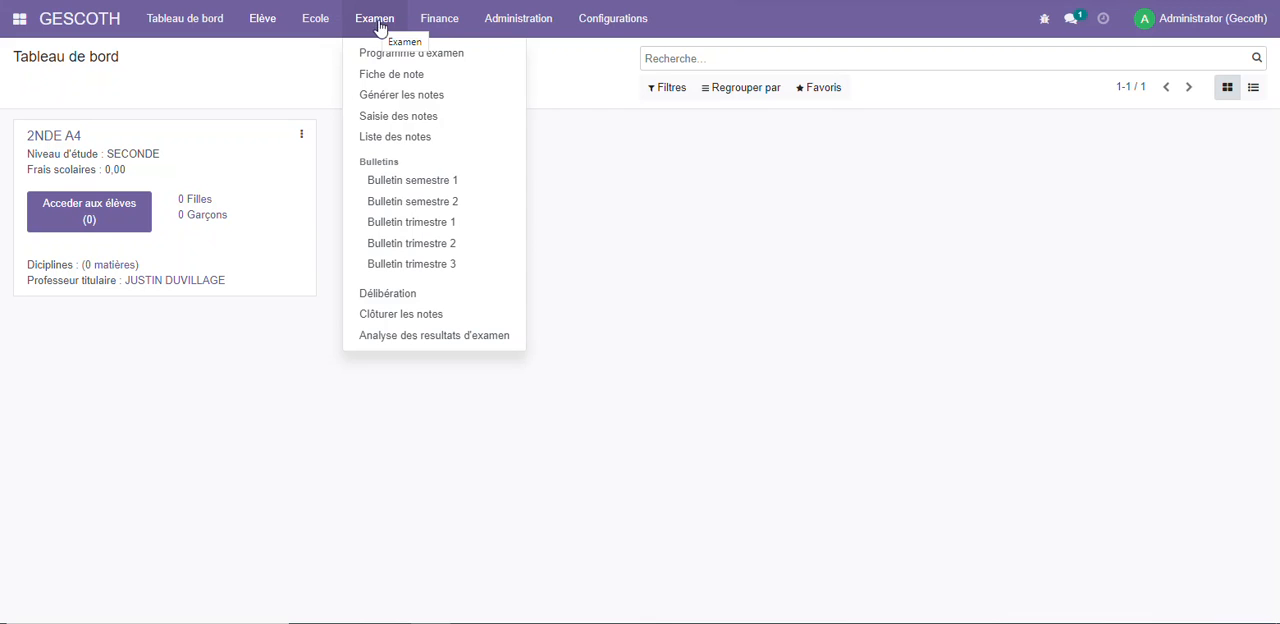
pyautogui.click(440, 18)
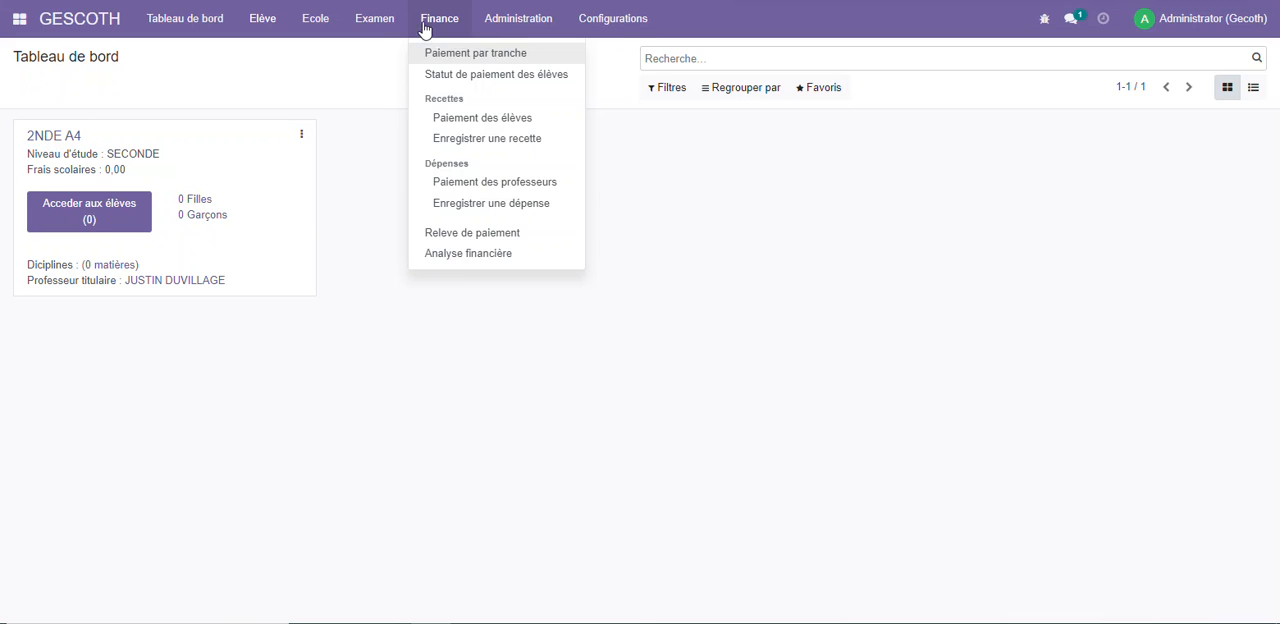
pyautogui.click(517, 17)
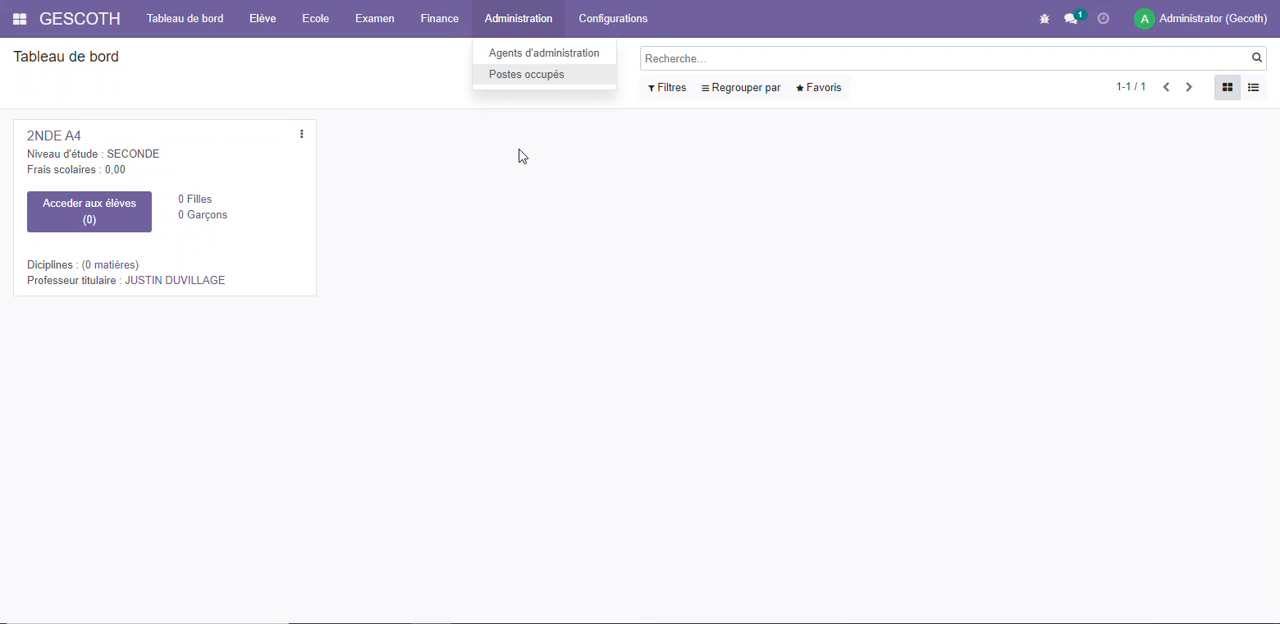
# Examine the school's subject list, the Type de matière choices offered for a new subject, and the list of filières
pyautogui.click(316, 72)
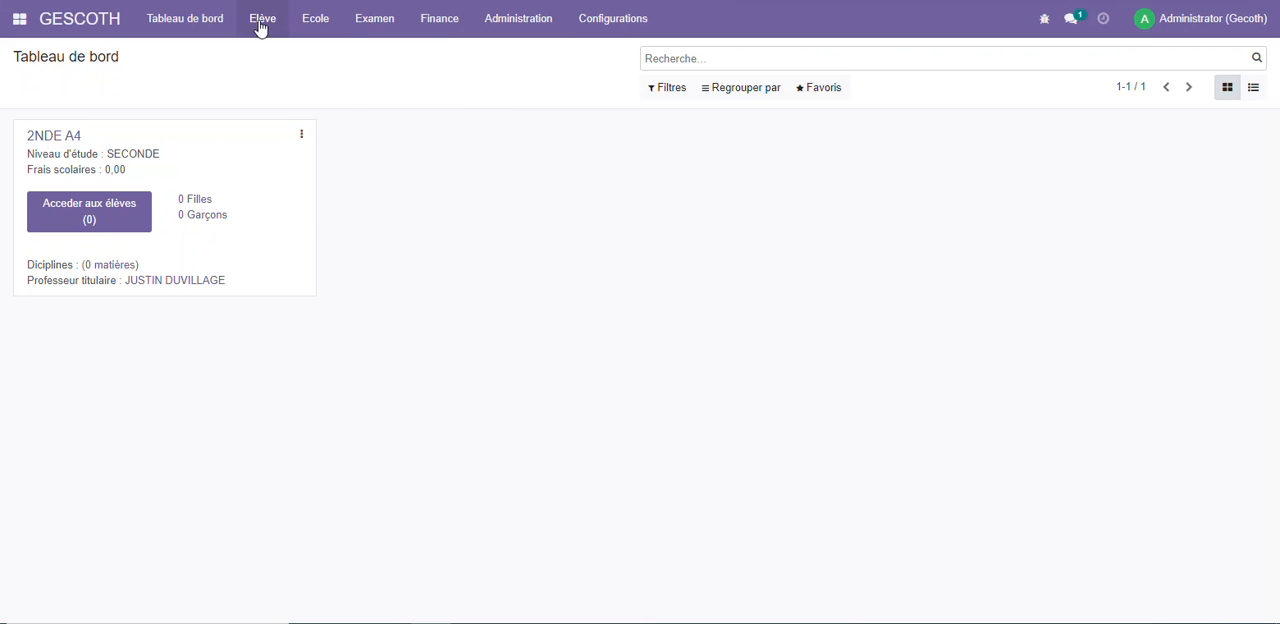
pyautogui.click(318, 21)
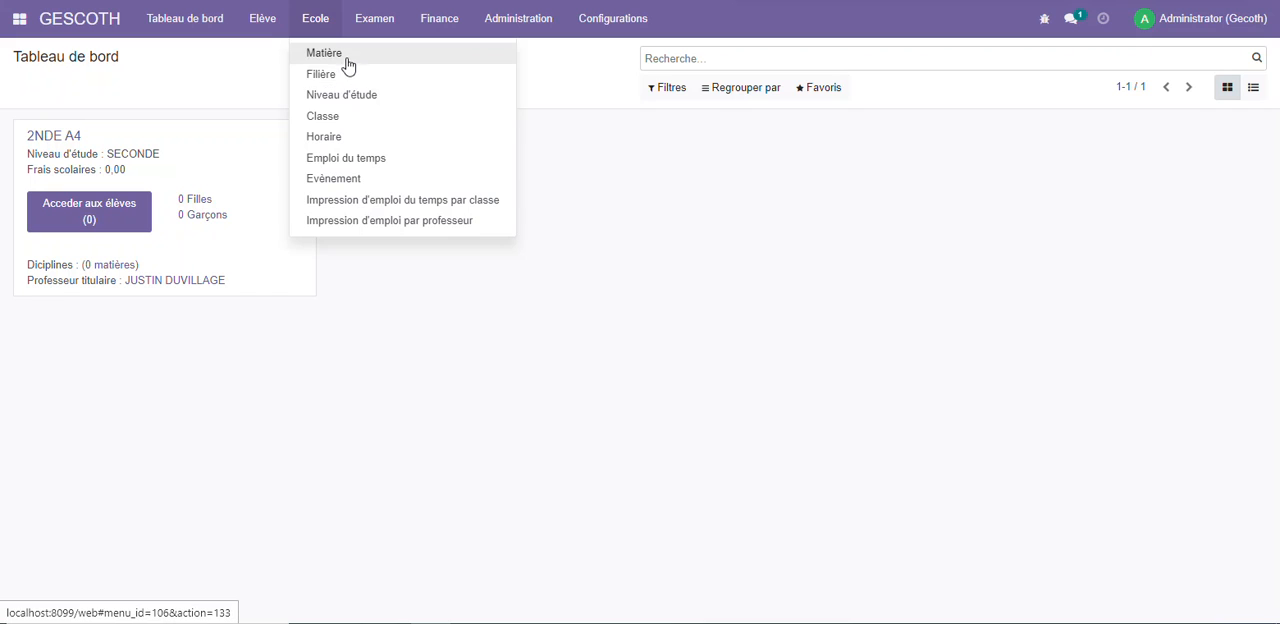
pyautogui.click(346, 62)
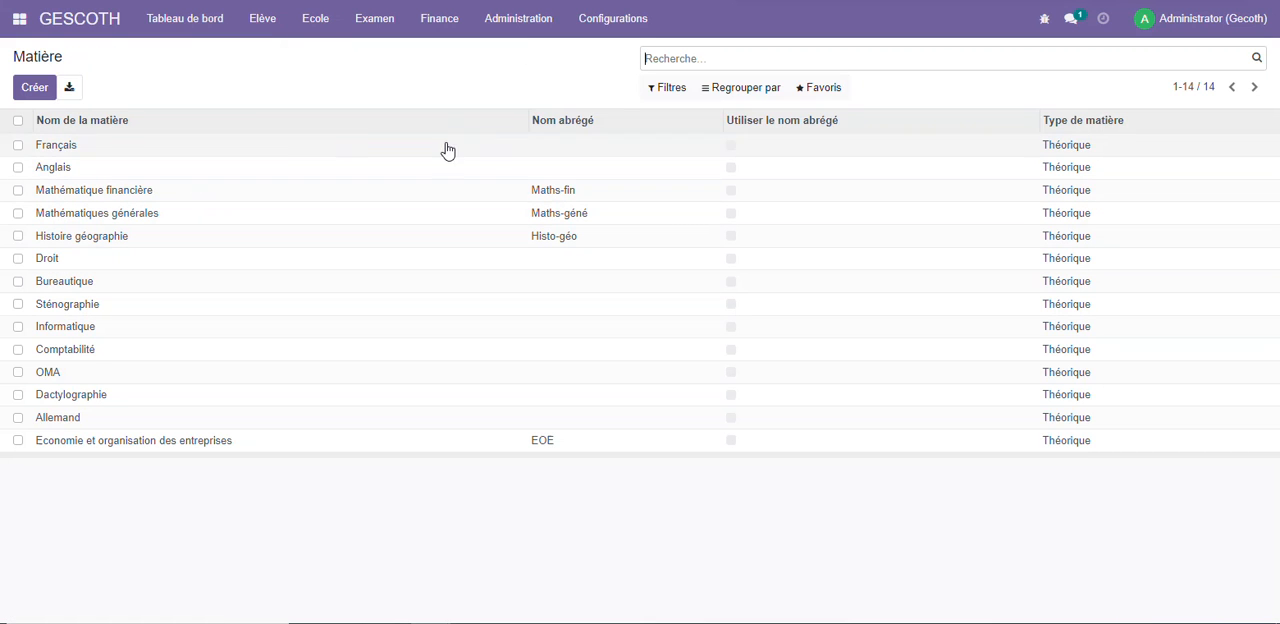
pyautogui.click(38, 87)
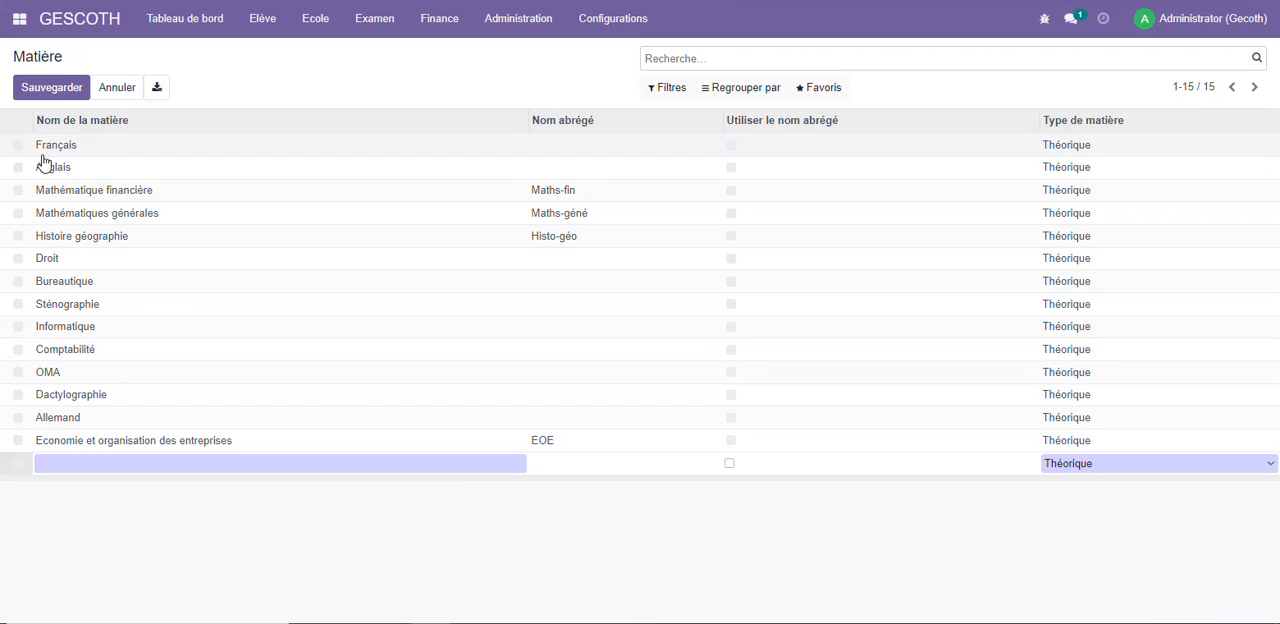
pyautogui.click(1121, 468)
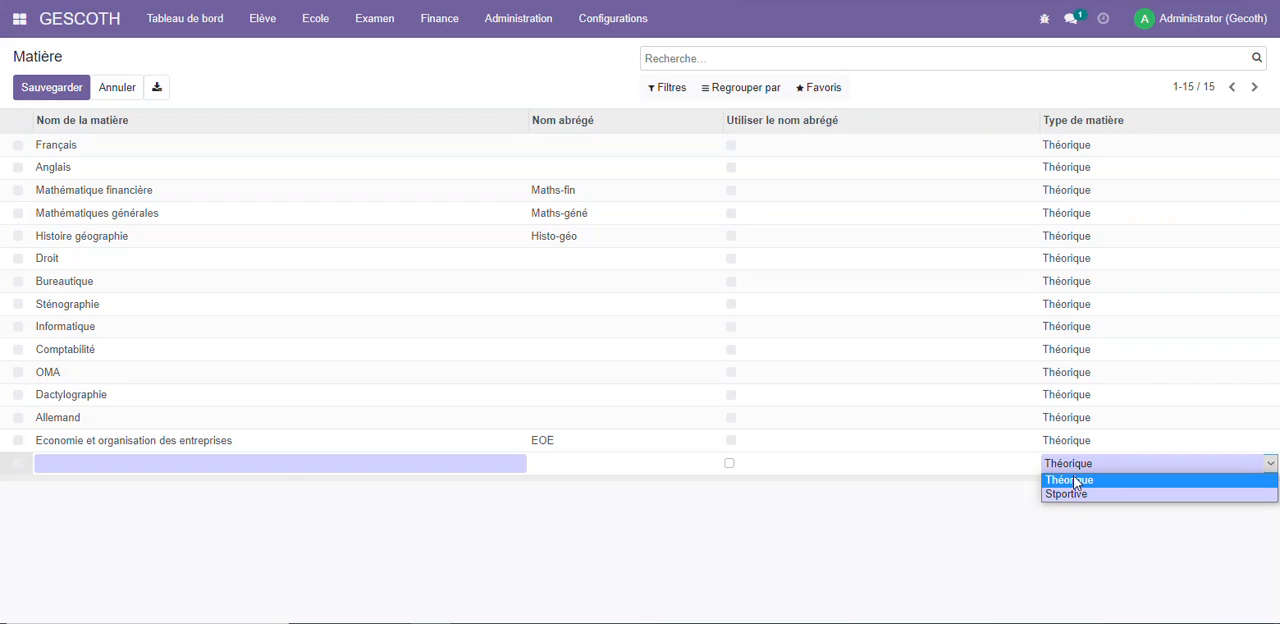
pyautogui.click(939, 523)
pyautogui.click(302, 24)
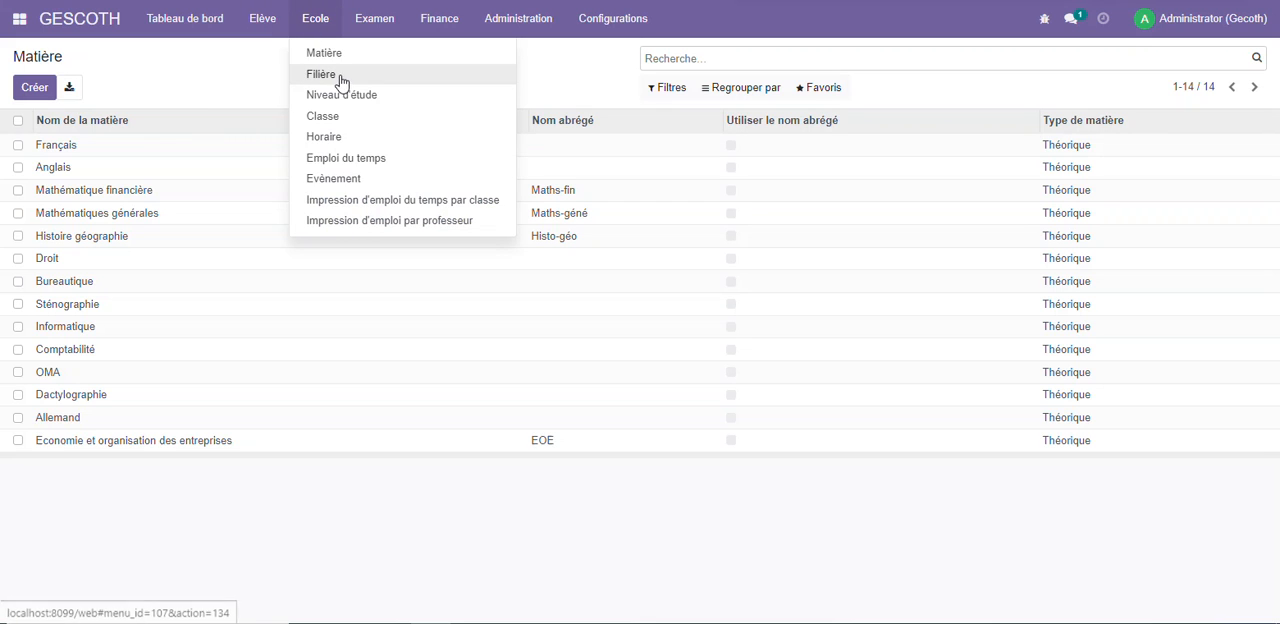
pyautogui.click(343, 76)
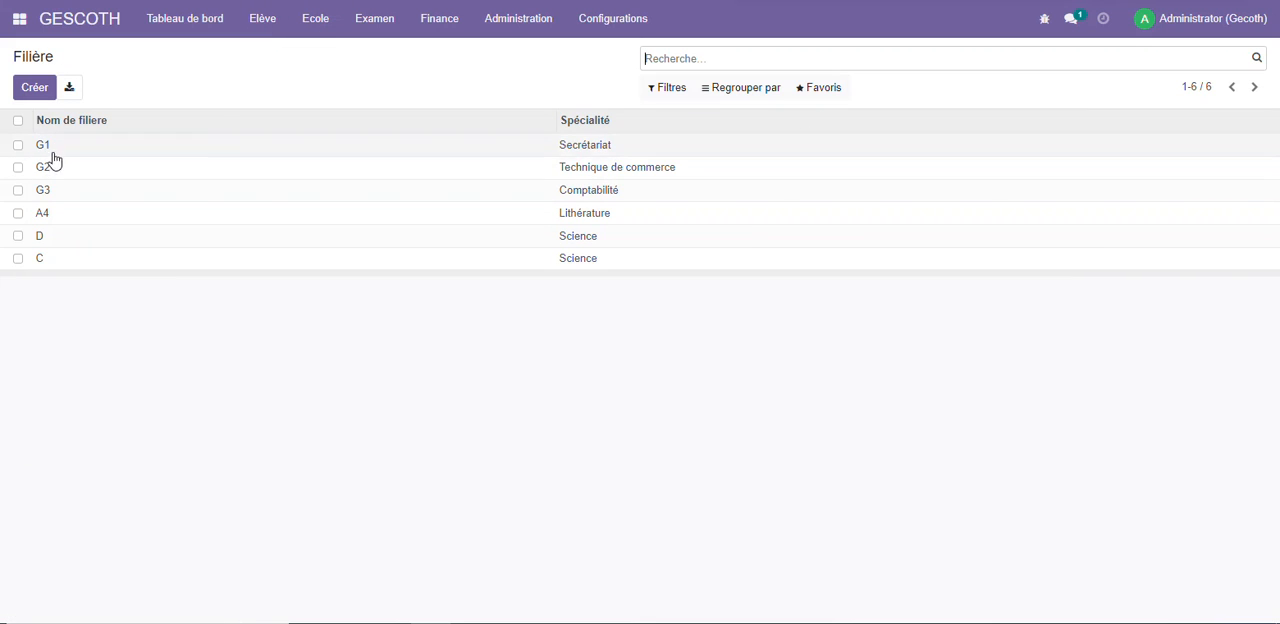
# Edit the study level SECONDE, setting Frais d'inscription to 5000 and Frais de formation to 500000
pyautogui.click(333, 26)
pyautogui.click(350, 97)
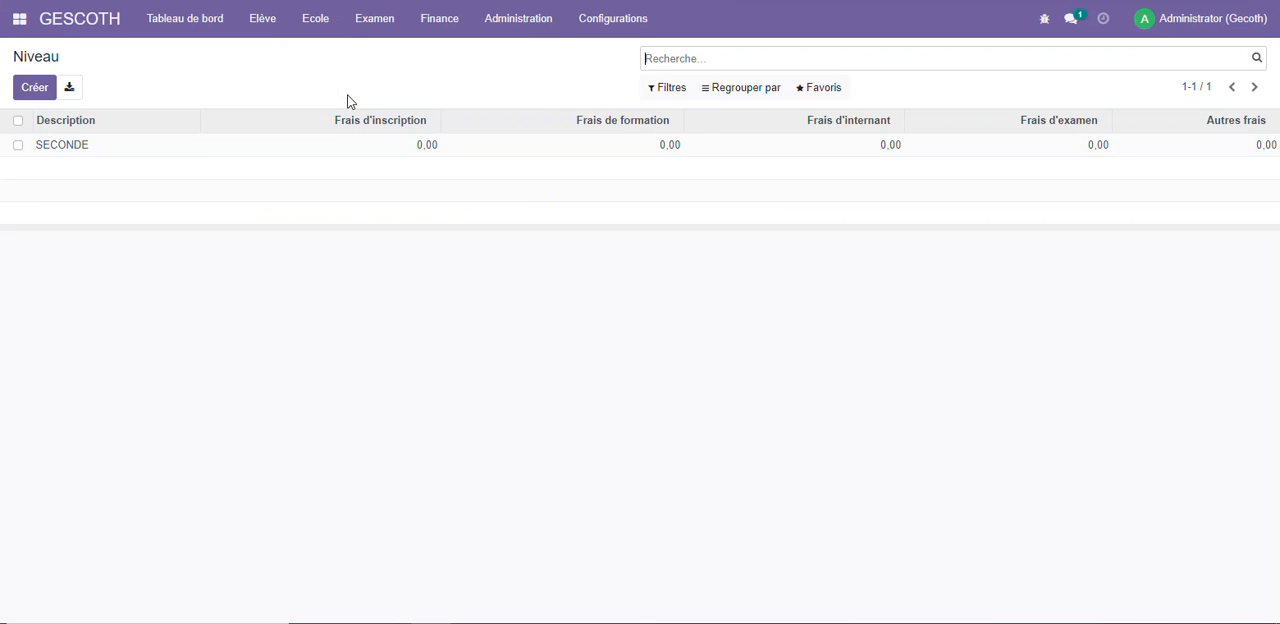
pyautogui.click(100, 150)
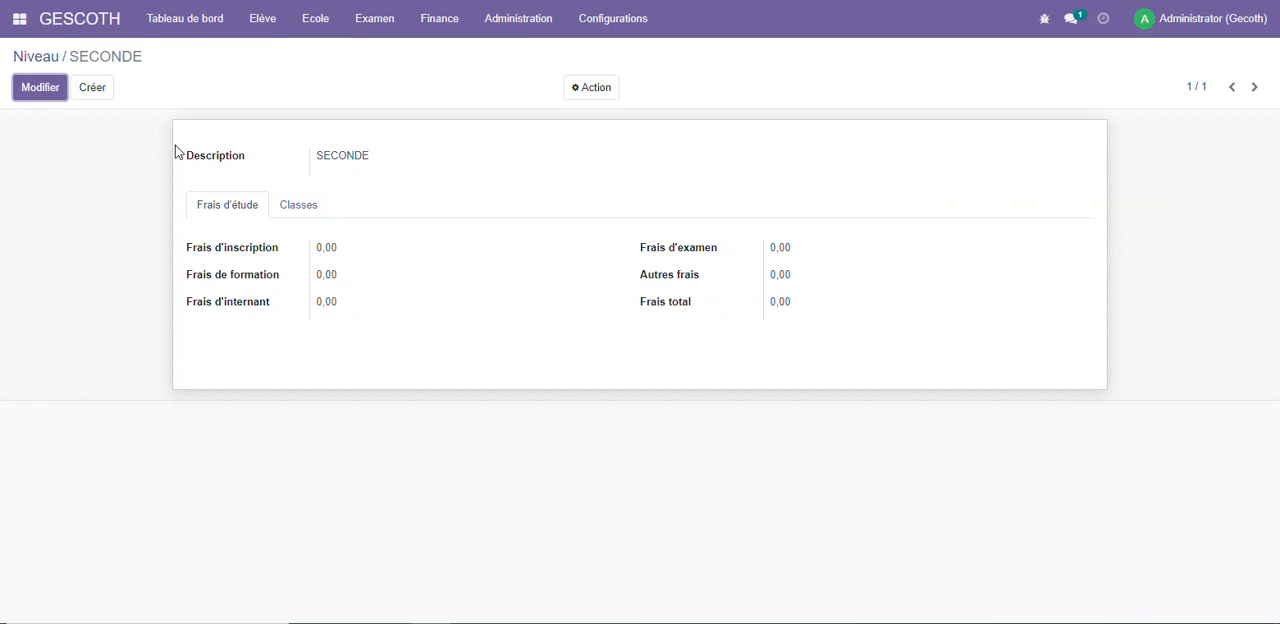
pyautogui.click(44, 93)
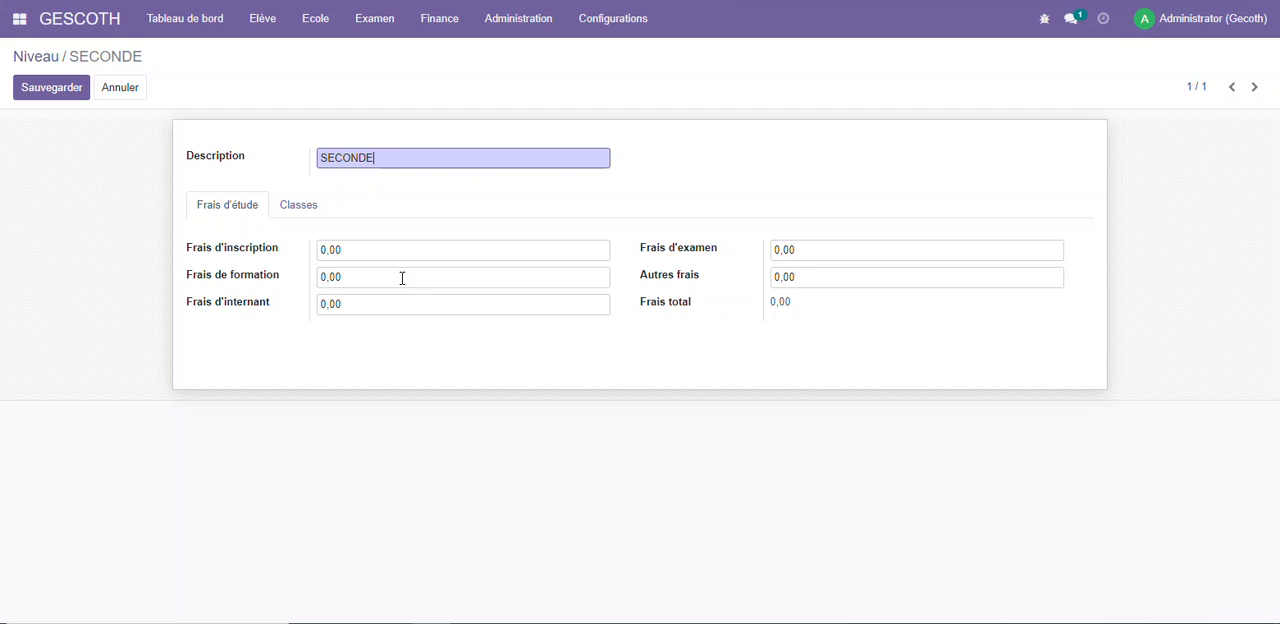
pyautogui.click(362, 252)
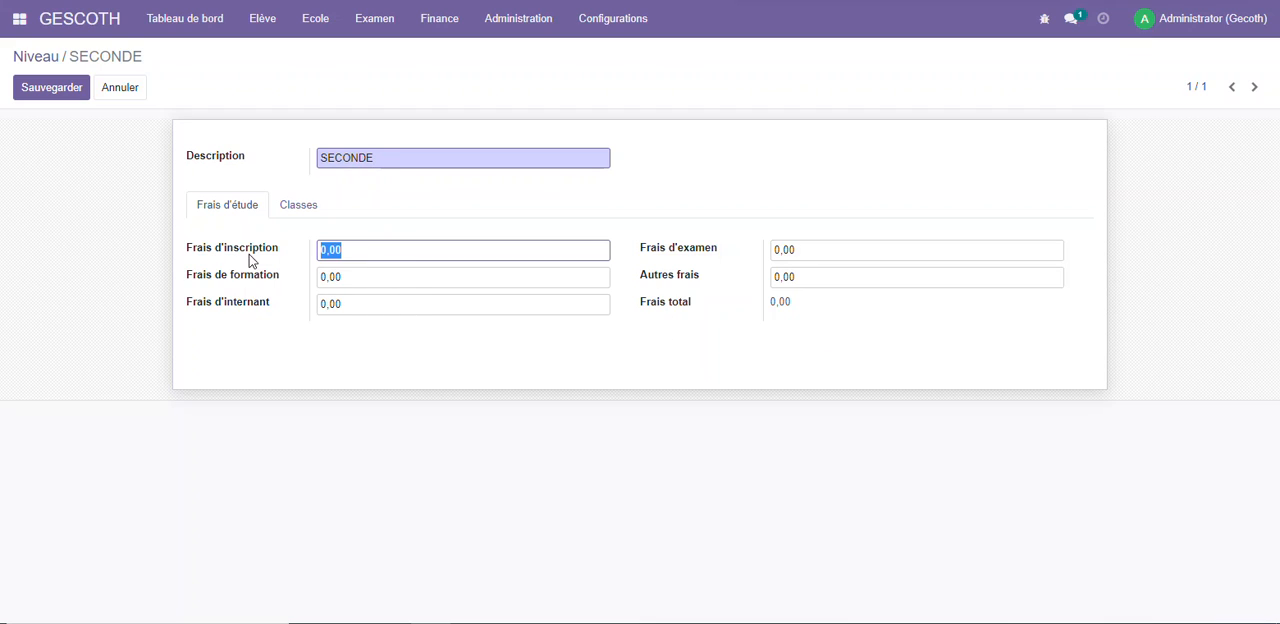
pyautogui.write('5000')
pyautogui.press('Tab')
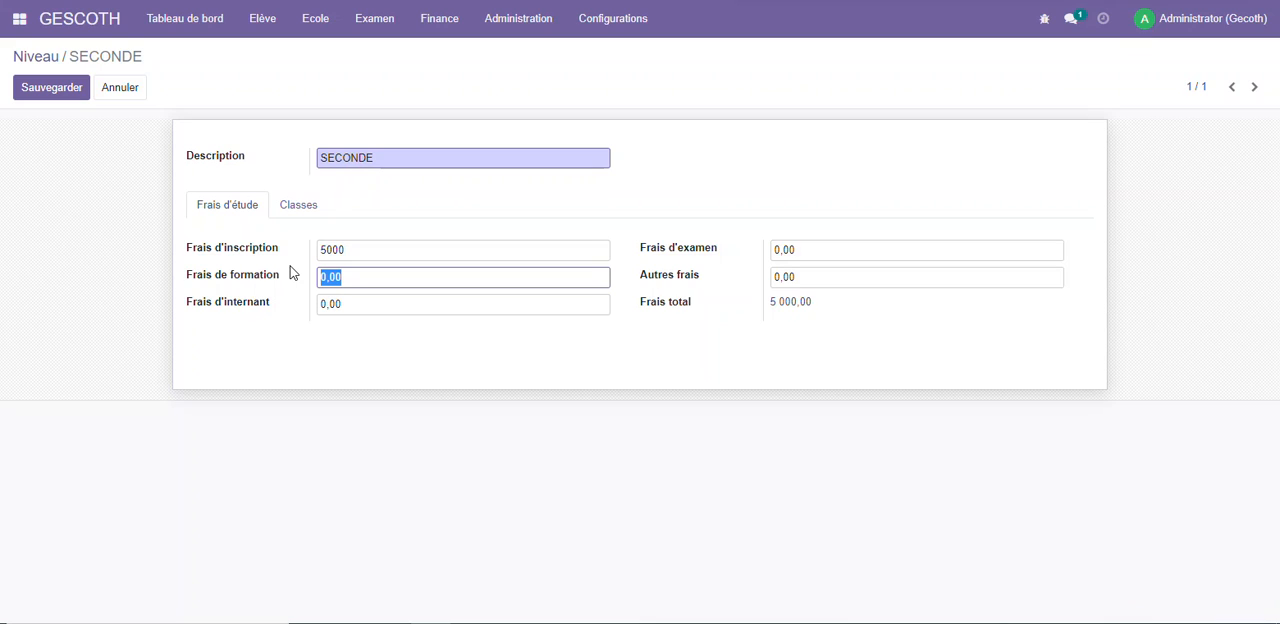
pyautogui.write('500000')
pyautogui.click(622, 336)
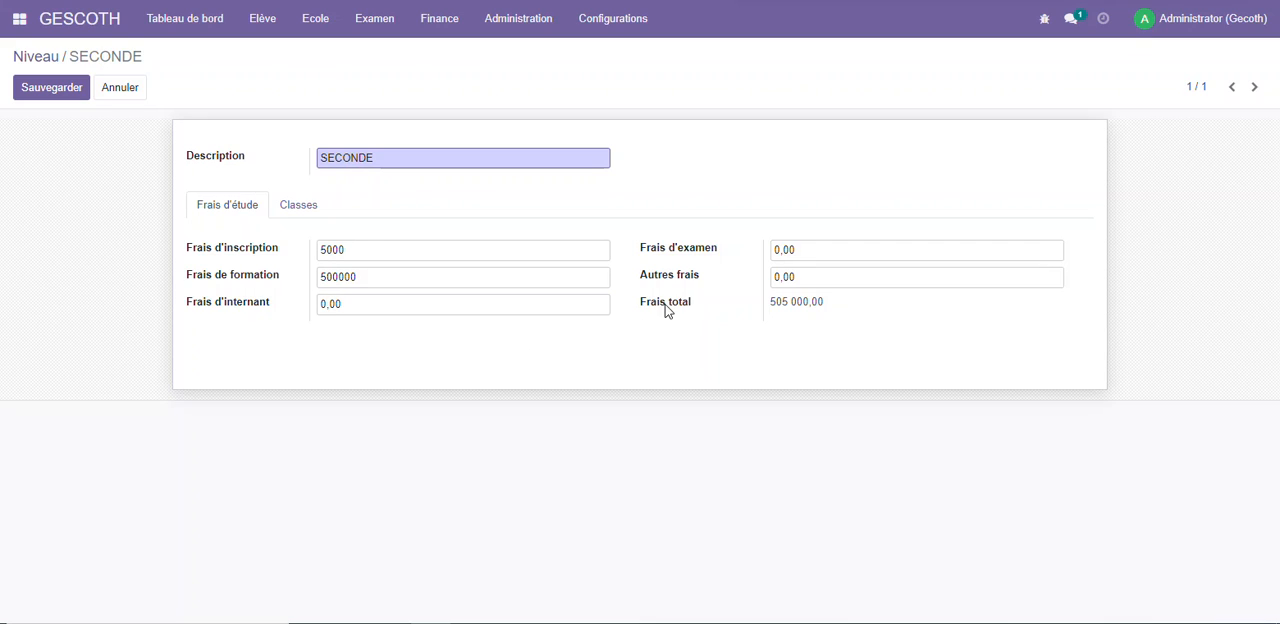
# Set the SECONDE level's Frais d'internant to 30000, Frais d'examen to 125000 and Autres frais to 7000
pyautogui.click(338, 304)
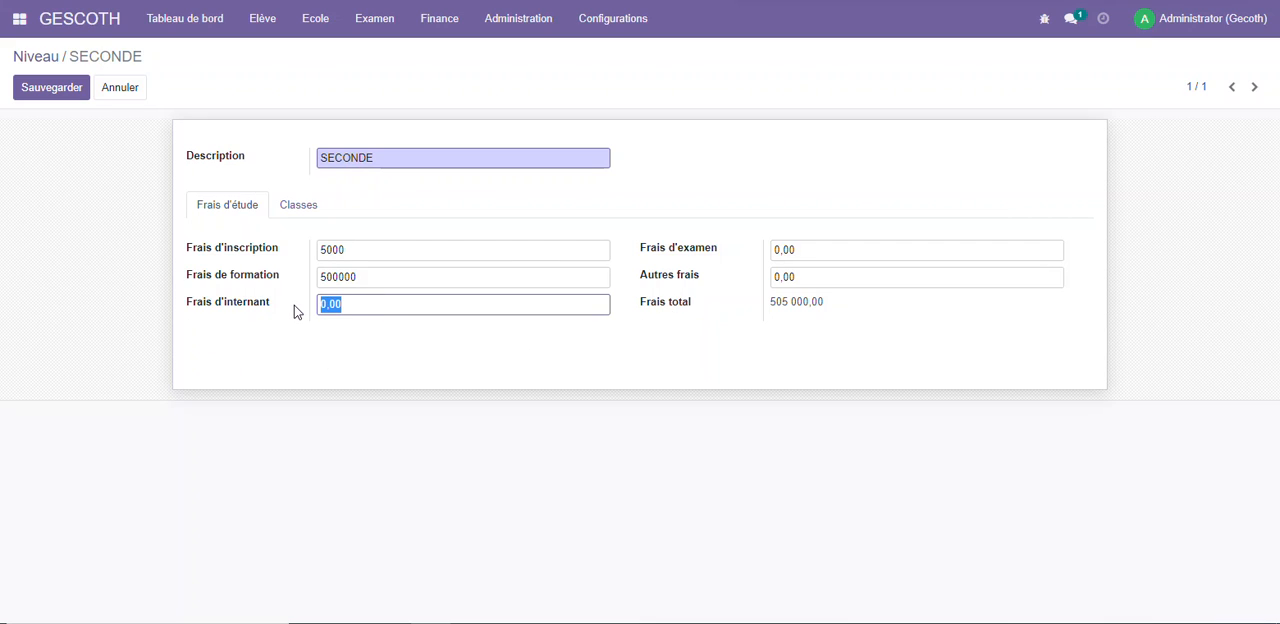
pyautogui.write('30000')
pyautogui.press('Tab')
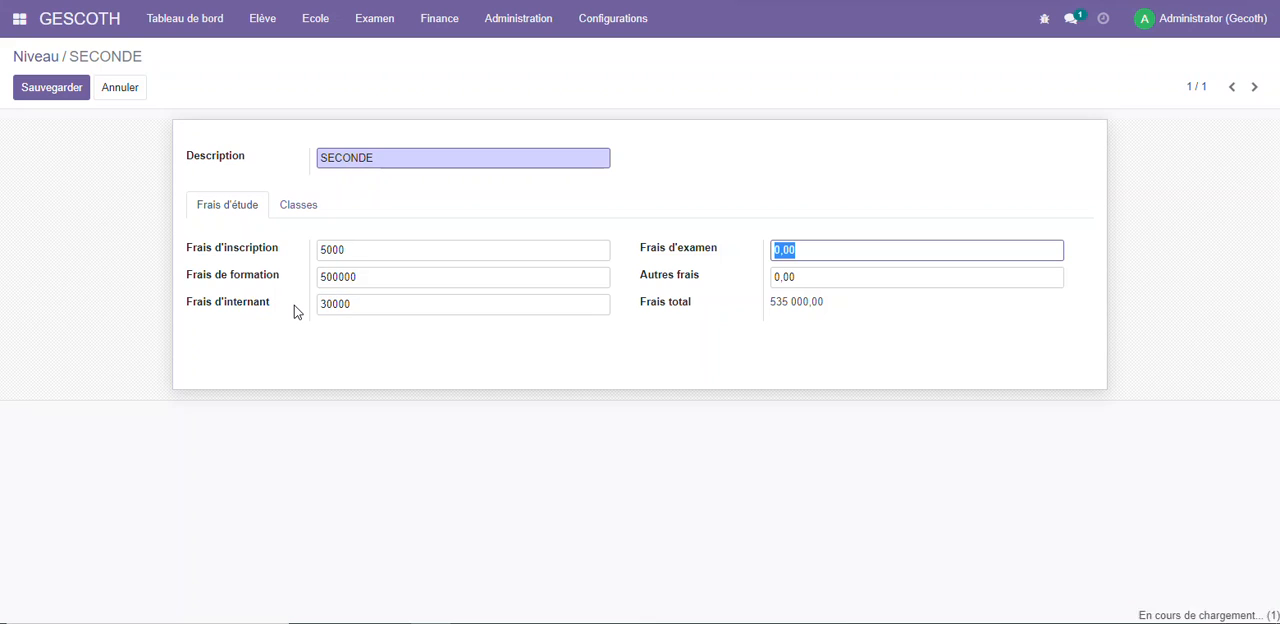
pyautogui.write('125000')
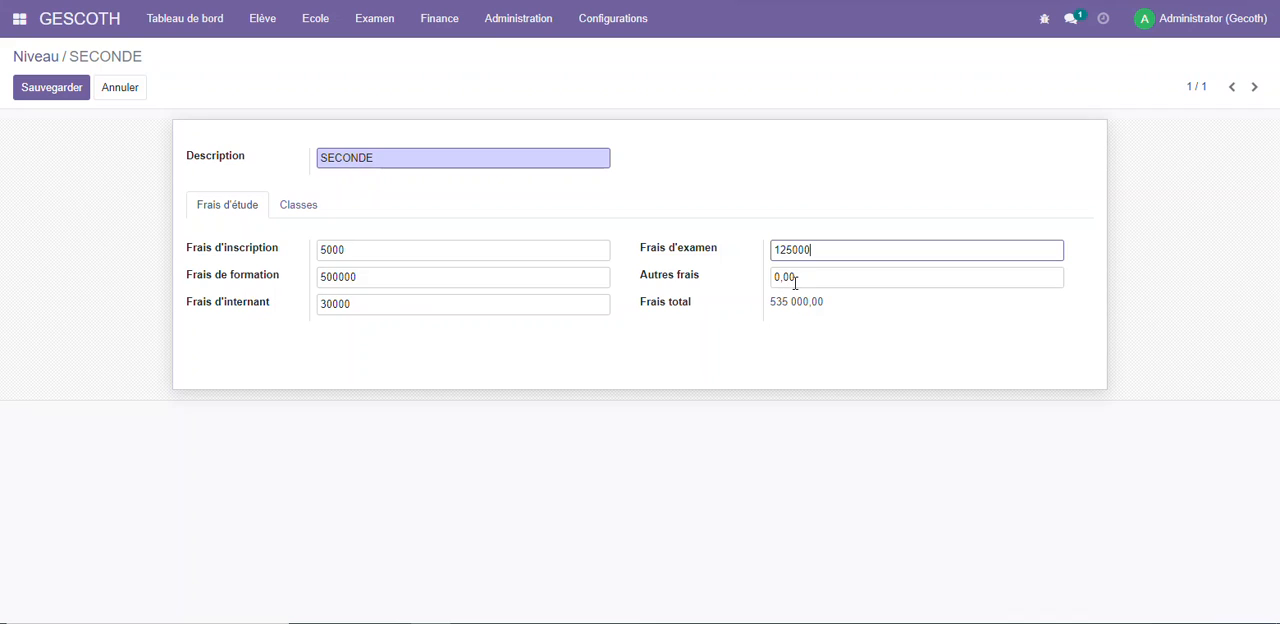
pyautogui.click(809, 280)
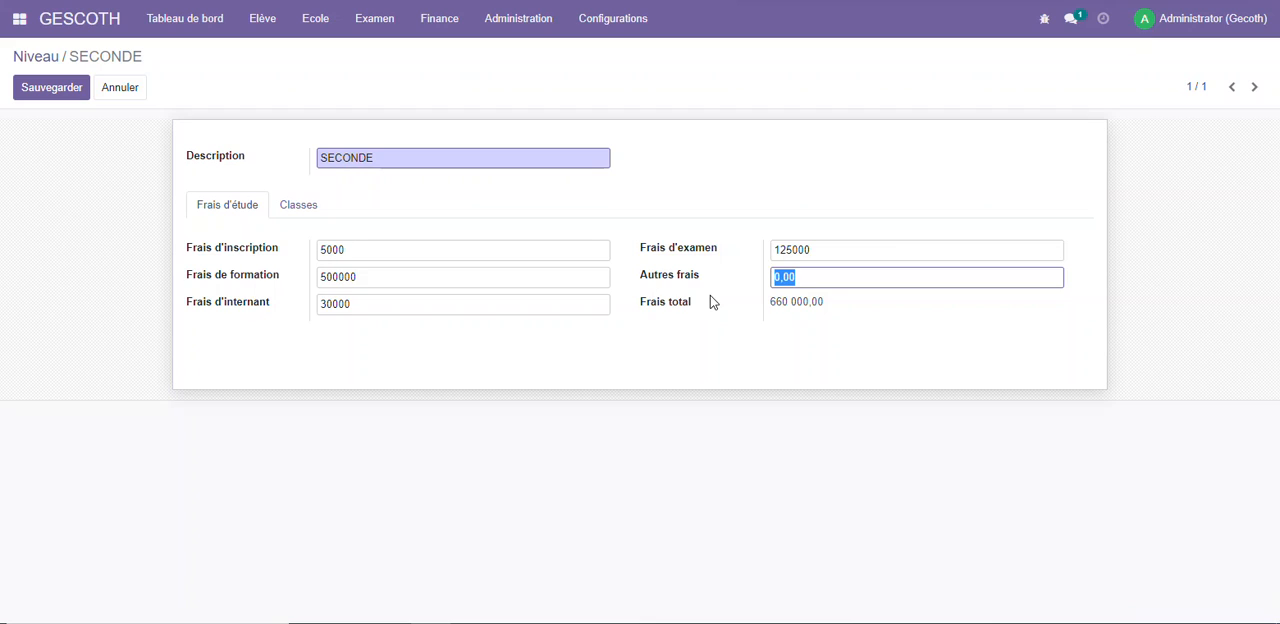
pyautogui.write('7000')
pyautogui.click(738, 327)
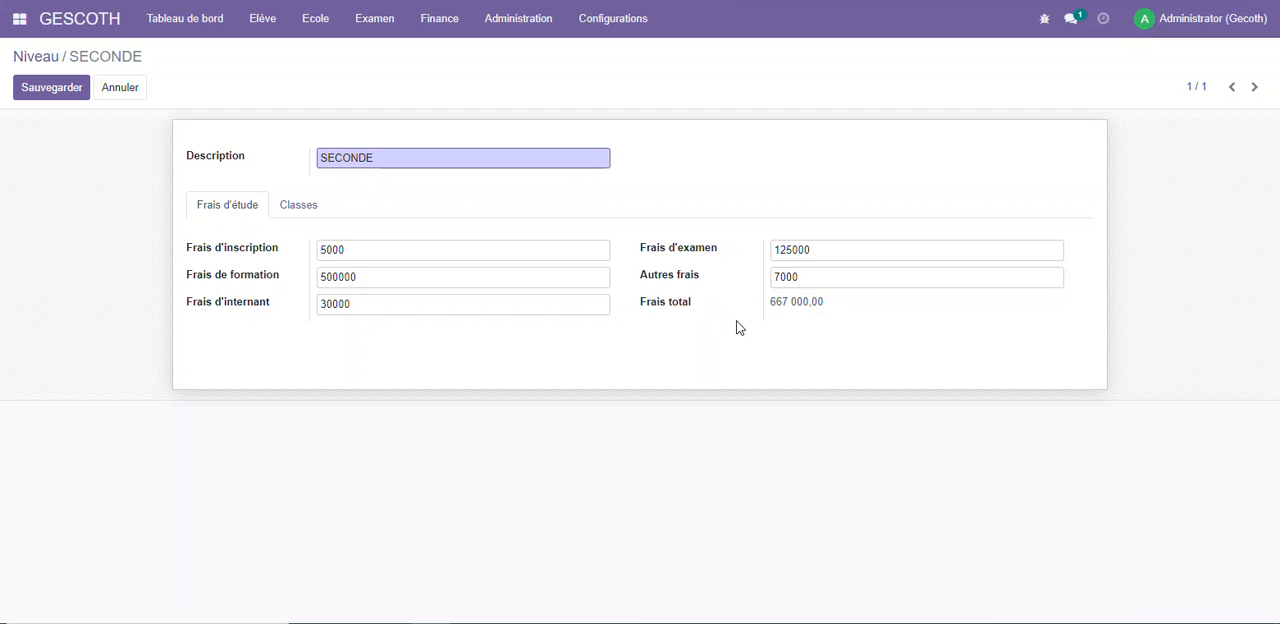
# Check the Frais total of the SECONDE level and save the level
pyautogui.moveTo(828, 308); pyautogui.dragTo(747, 305)
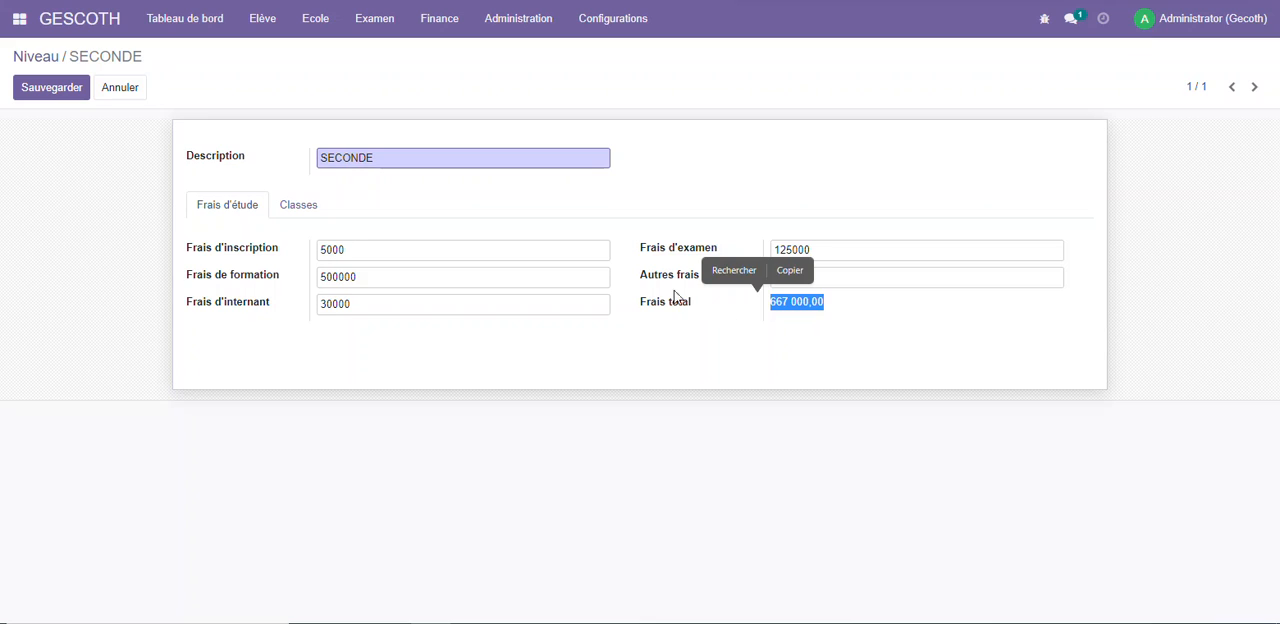
pyautogui.moveTo(166, 55); pyautogui.dragTo(16, 68)
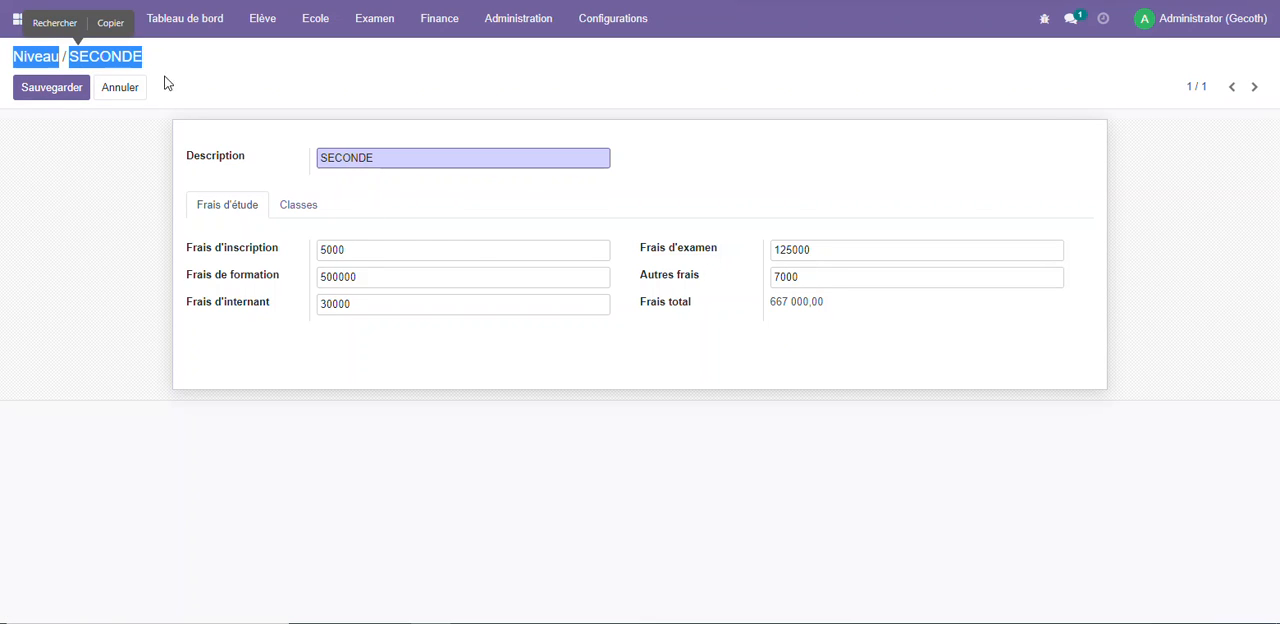
pyautogui.click(50, 90)
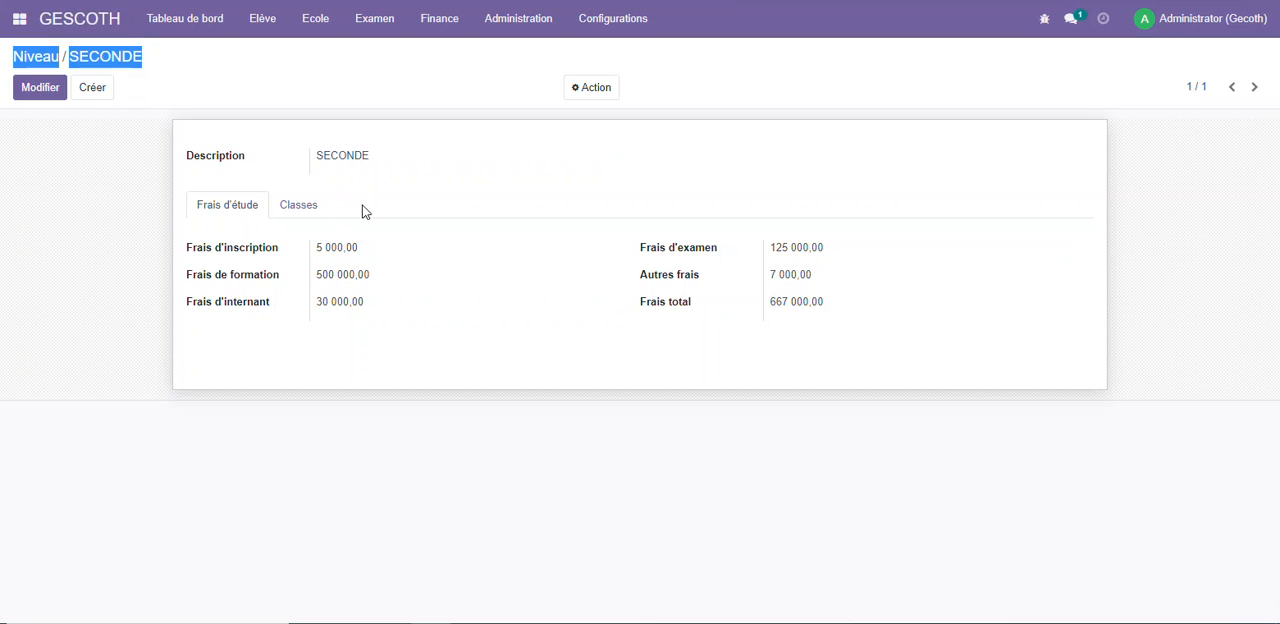
pyautogui.click(230, 89)
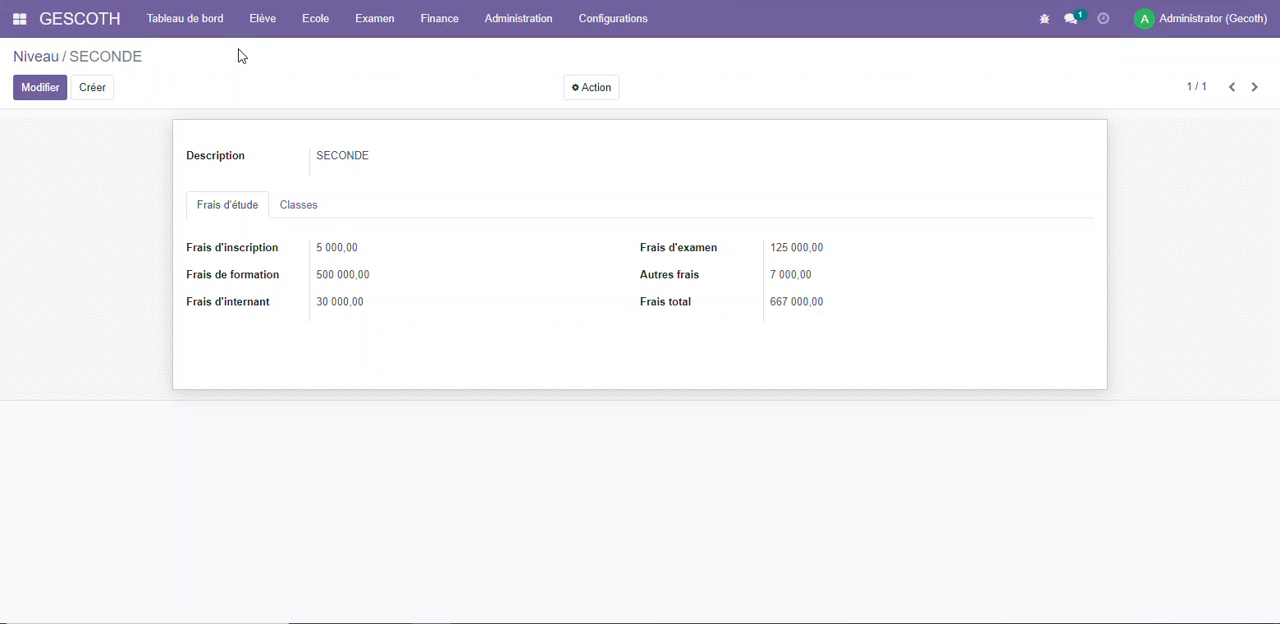
# Return to the dashboard and check the Frais scolaires of class 2NDE A4
pyautogui.click(80, 20)
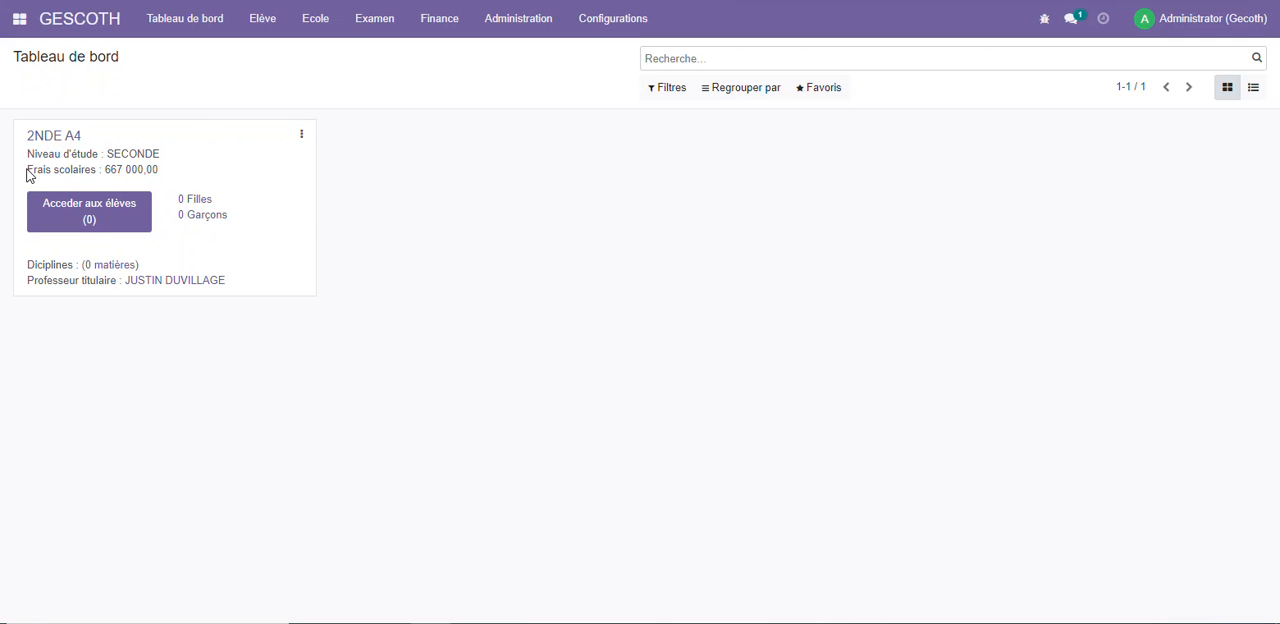
pyautogui.moveTo(27, 171); pyautogui.dragTo(166, 171)
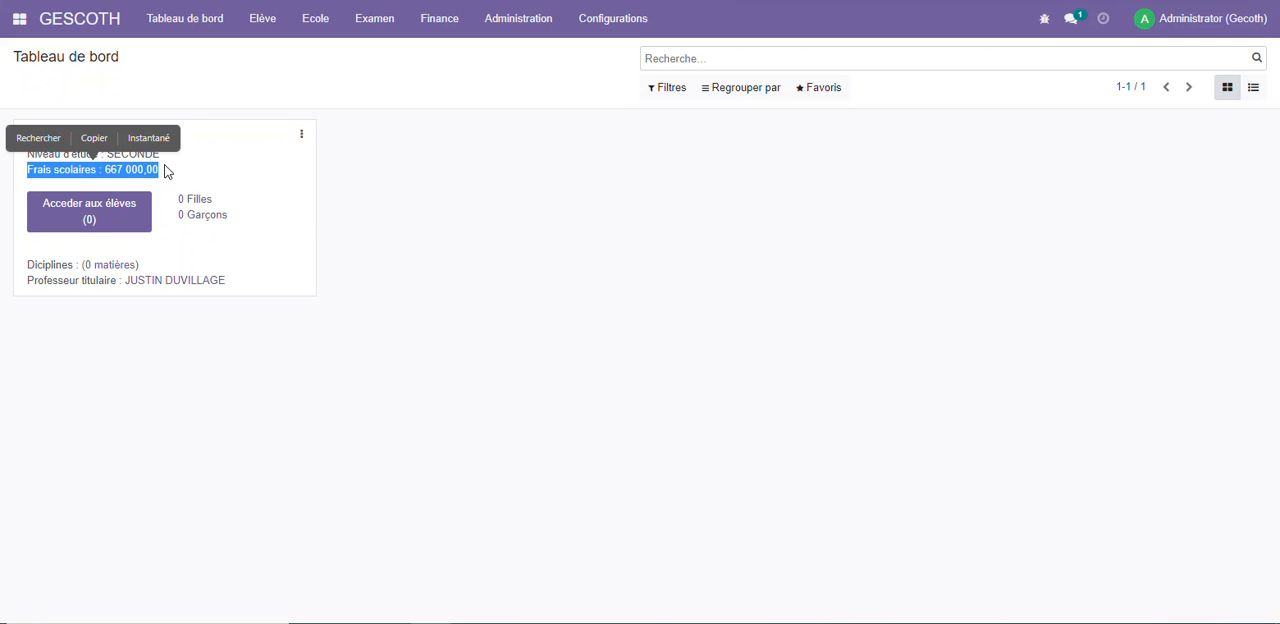
pyautogui.click(259, 177)
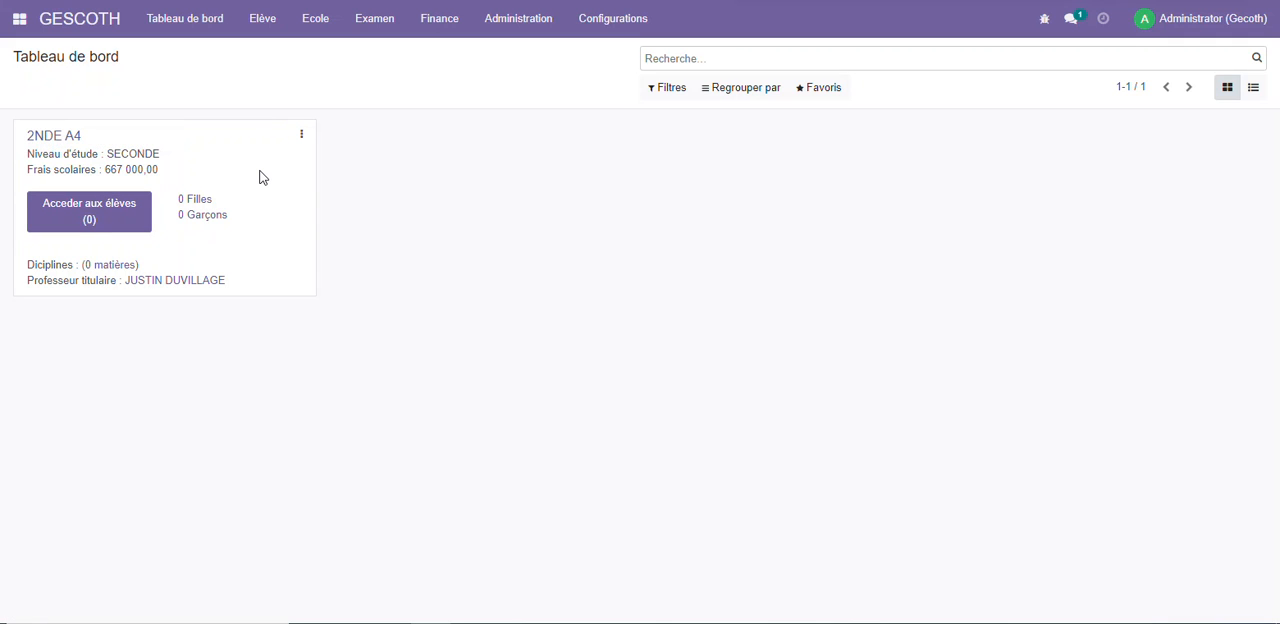
# Open class 2NDE A4 from the class list and add the subject Français with the existing teacher as Professeur
pyautogui.click(316, 30)
pyautogui.click(343, 119)
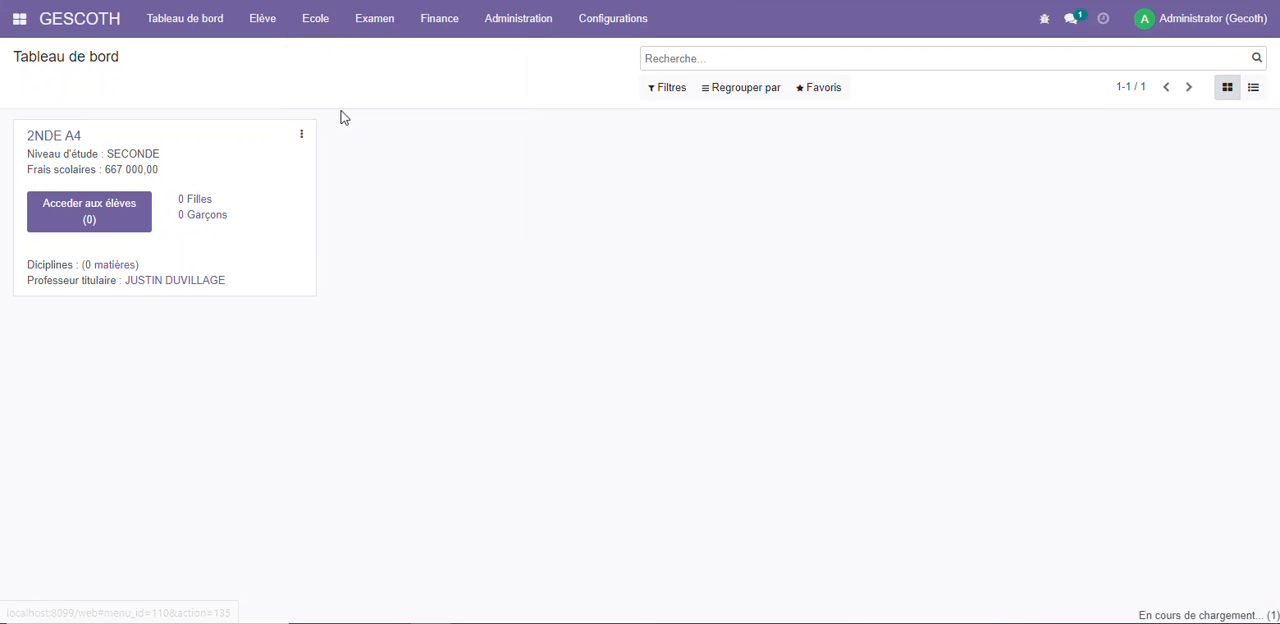
pyautogui.click(306, 152)
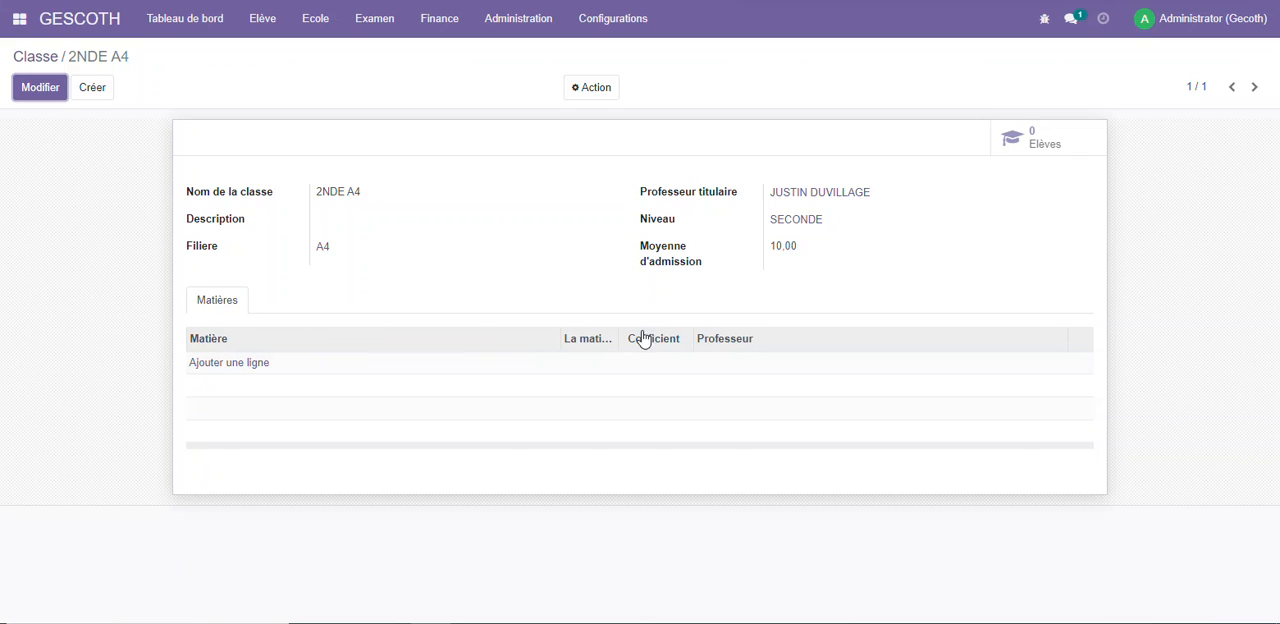
pyautogui.click(262, 364)
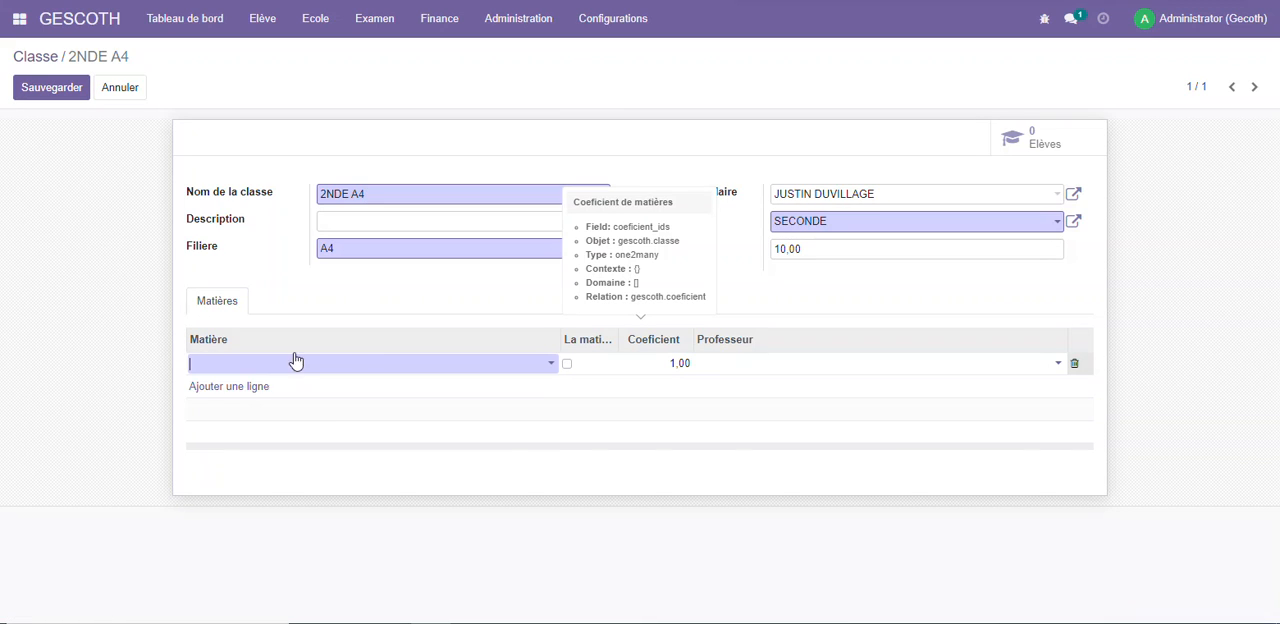
pyautogui.click(350, 365)
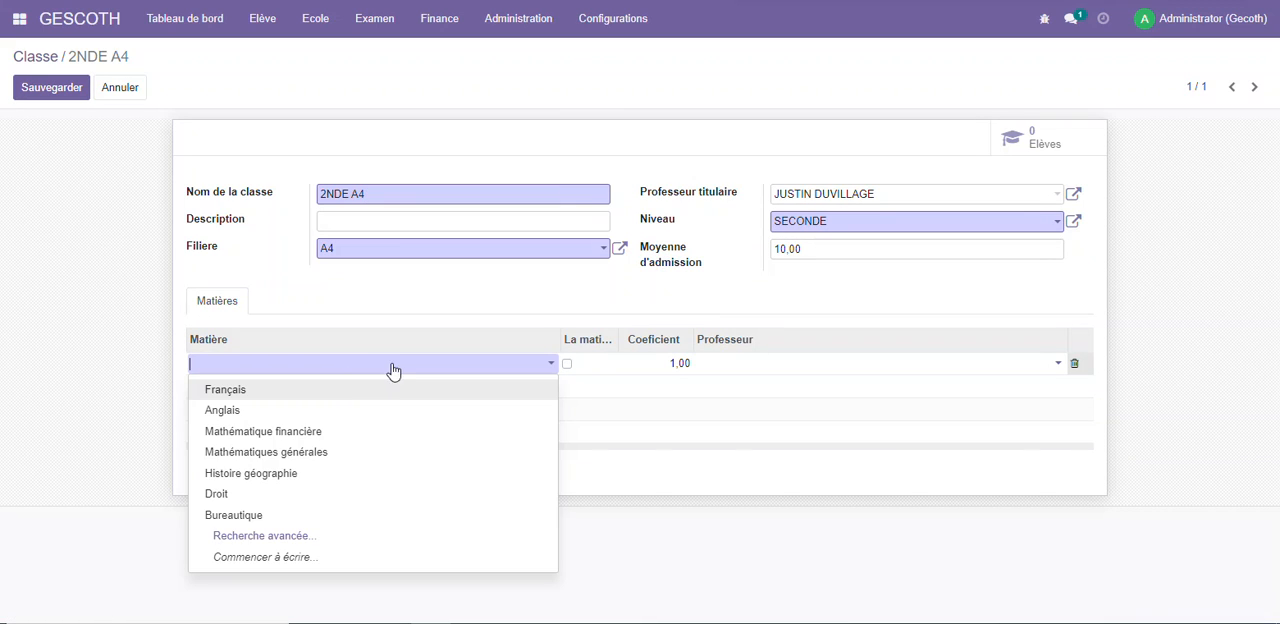
pyautogui.click(255, 390)
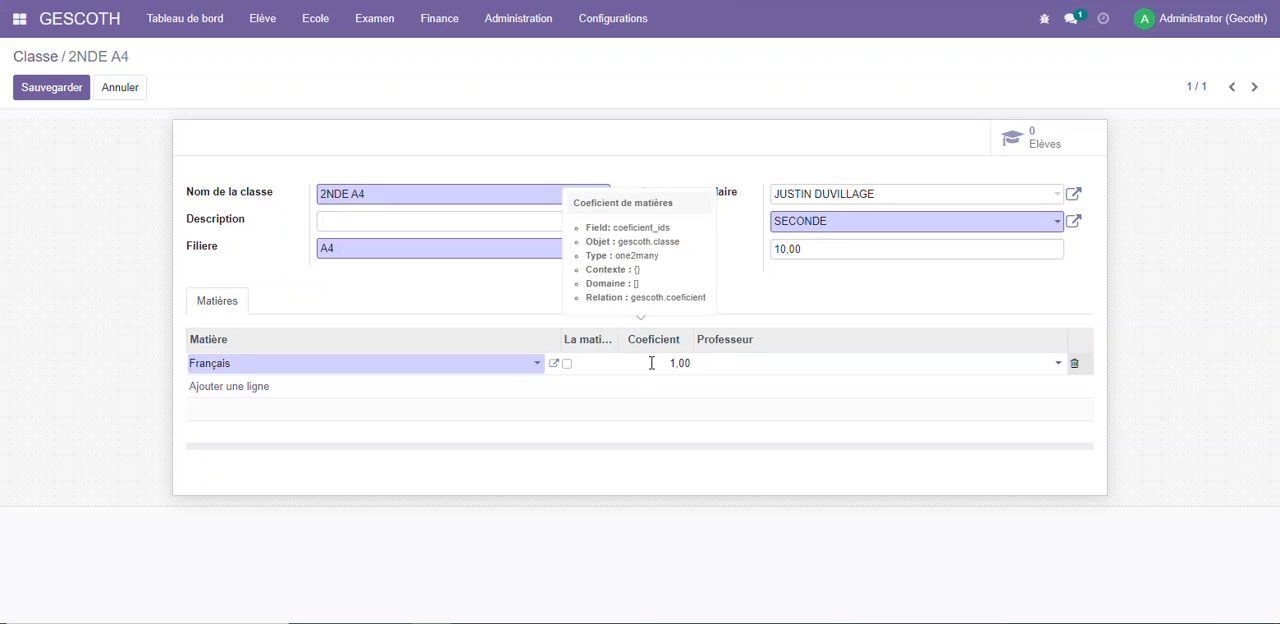
pyautogui.click(760, 363)
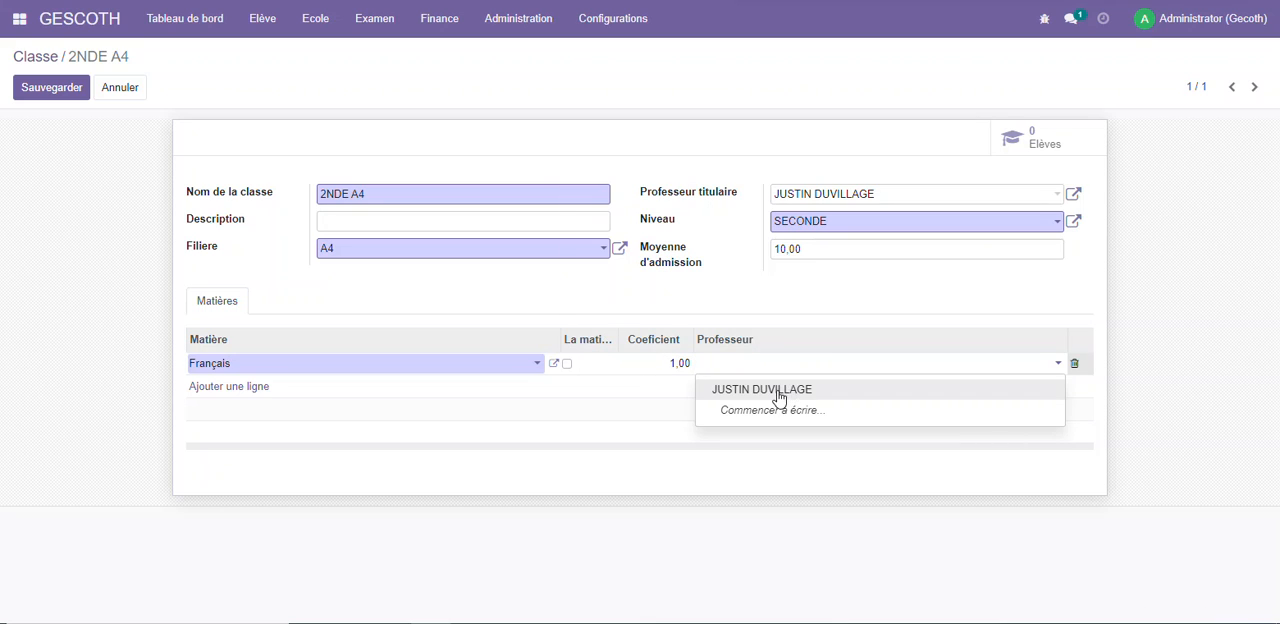
pyautogui.click(780, 393)
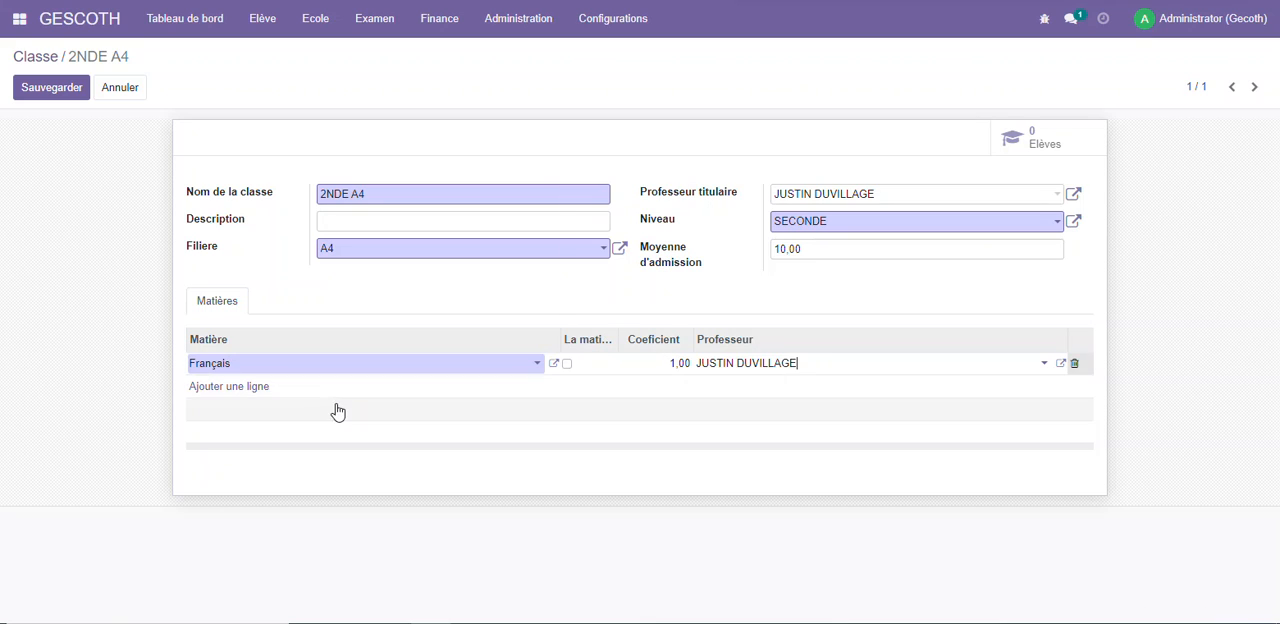
# Add the subjects Anglais and Mathématique financière to class 2NDE A4
pyautogui.click(233, 390)
pyautogui.click(255, 394)
pyautogui.click(272, 431)
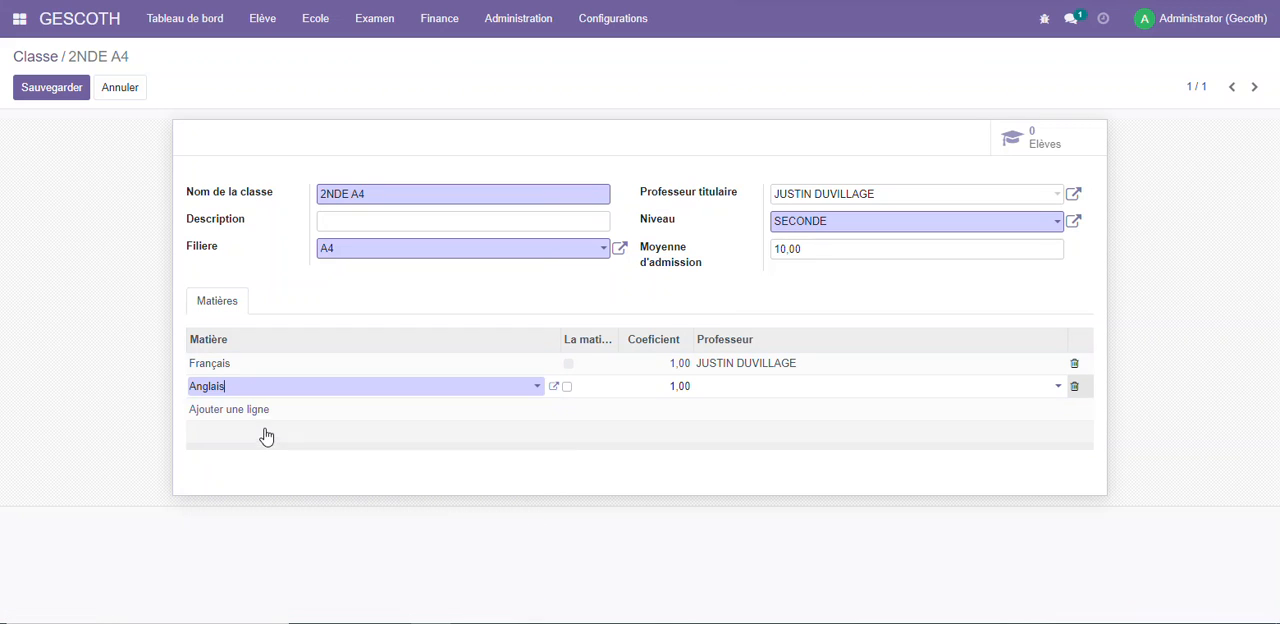
pyautogui.click(248, 412)
pyautogui.click(266, 411)
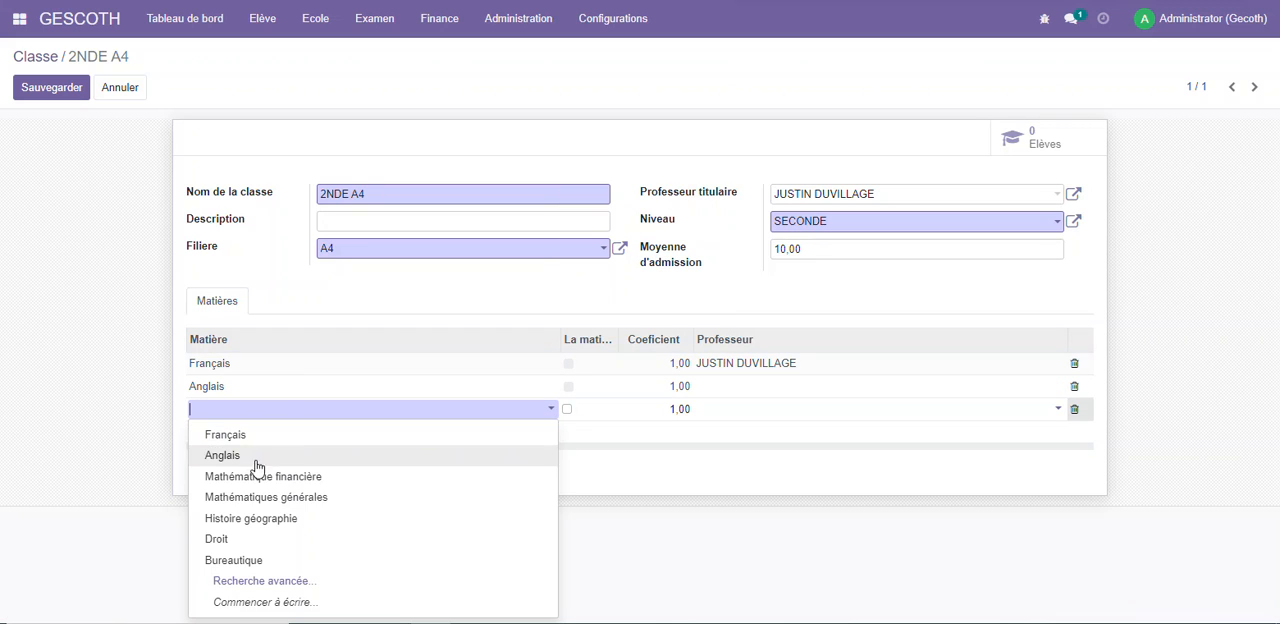
pyautogui.click(249, 479)
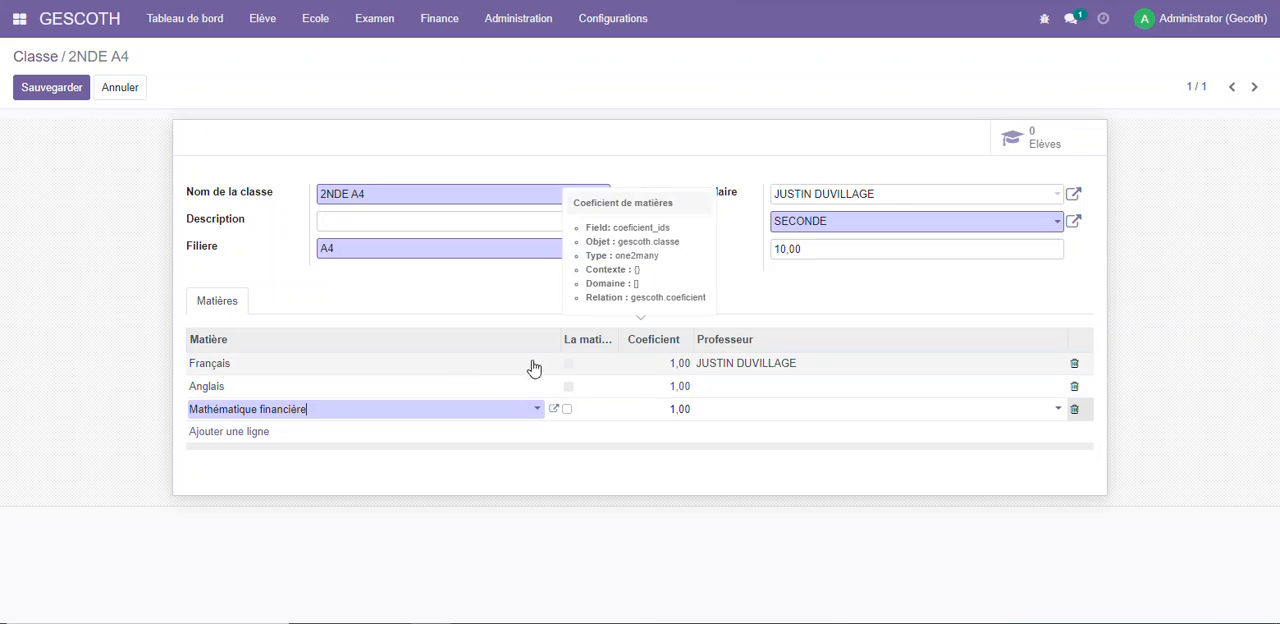
# Set the Coeficient to 2 for Anglais and 4 for Mathématique financière in class 2NDE A4
pyautogui.click(679, 383)
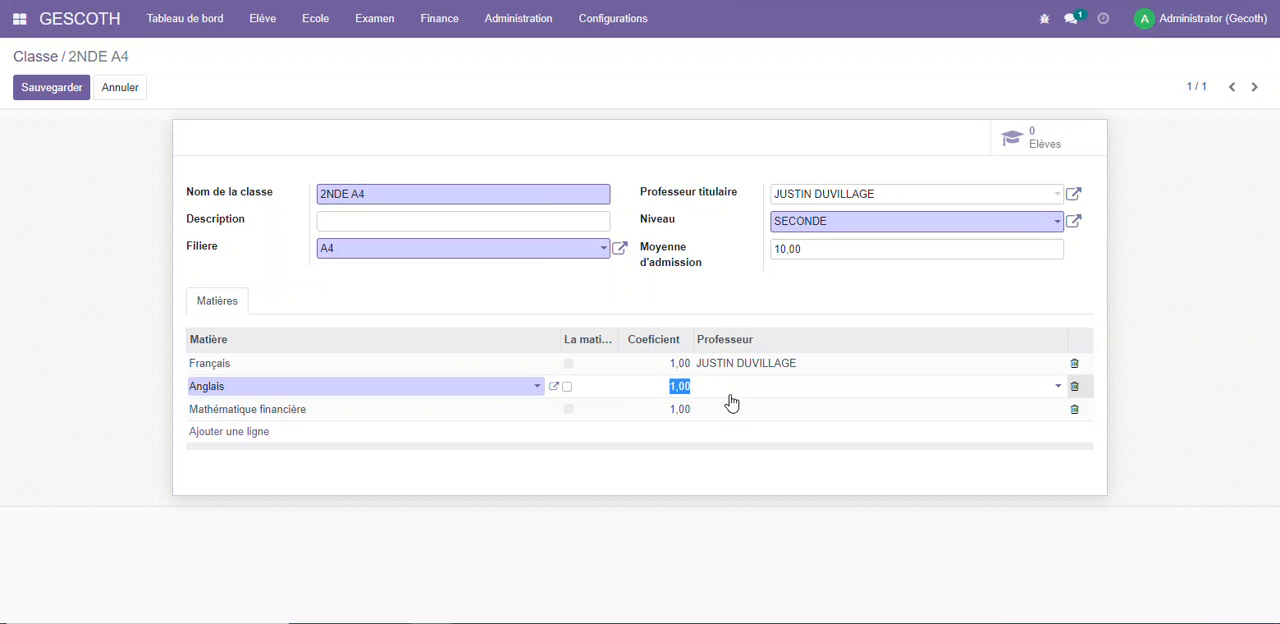
pyautogui.write('2')
pyautogui.click(681, 411)
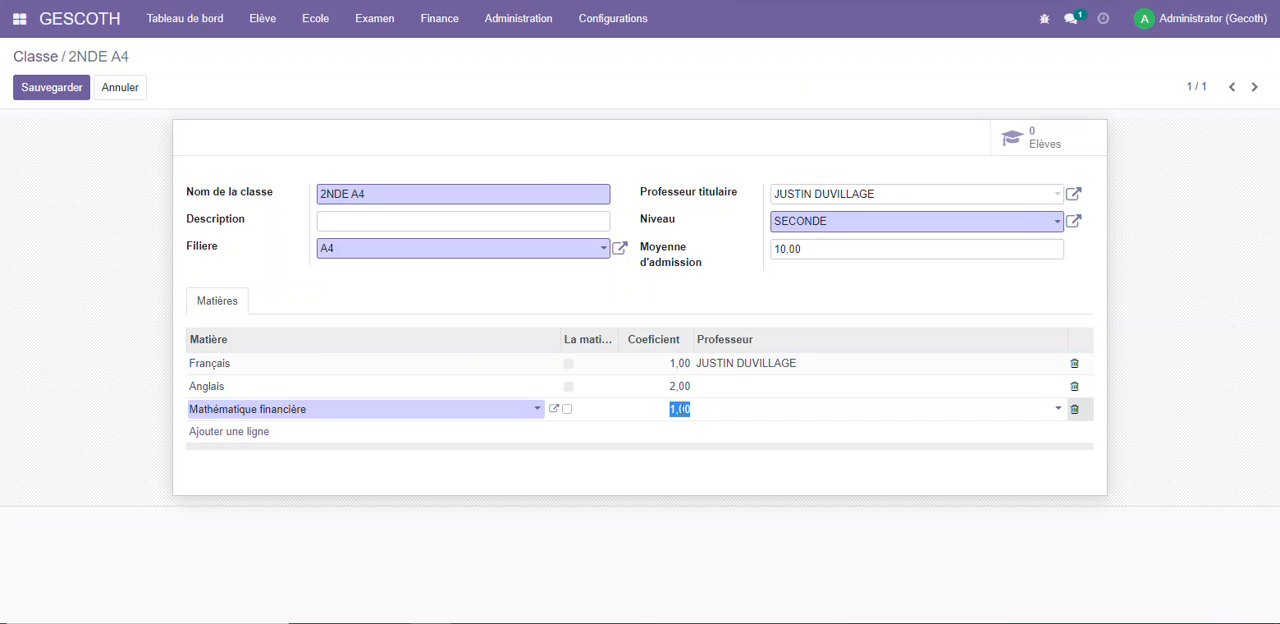
pyautogui.write('4')
pyautogui.click(786, 480)
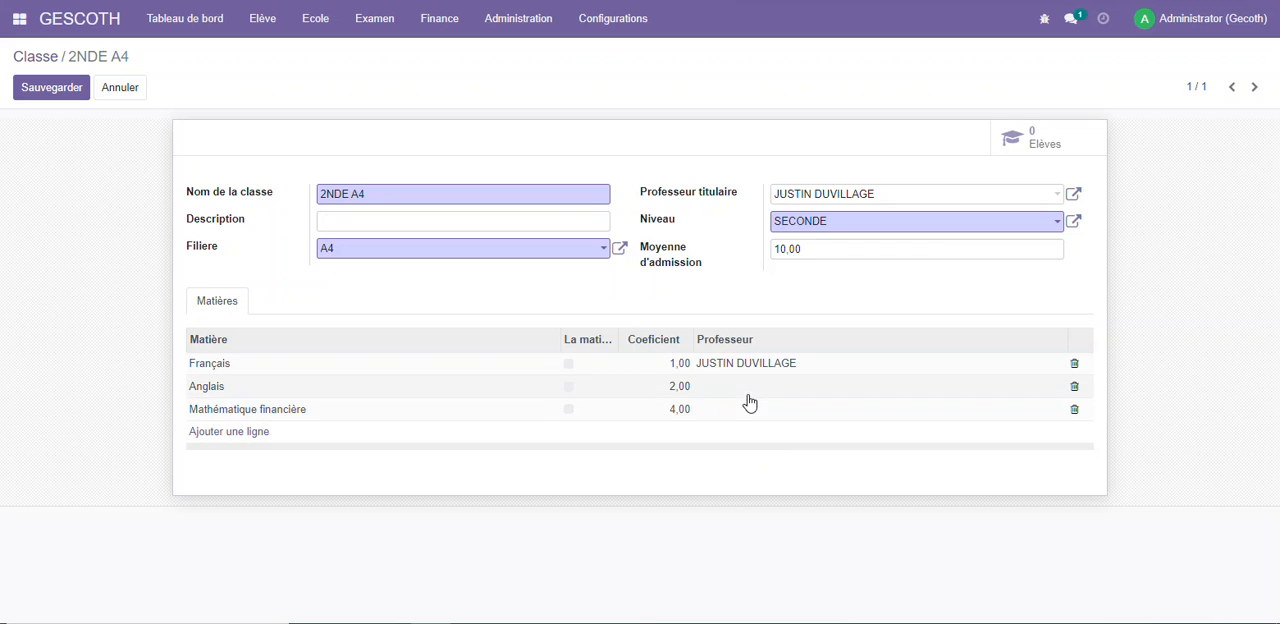
# Assign the existing teacher as Professeur for Anglais and Mathématique financière, and save class 2NDE A4
pyautogui.click(784, 393)
pyautogui.click(800, 410)
pyautogui.click(800, 412)
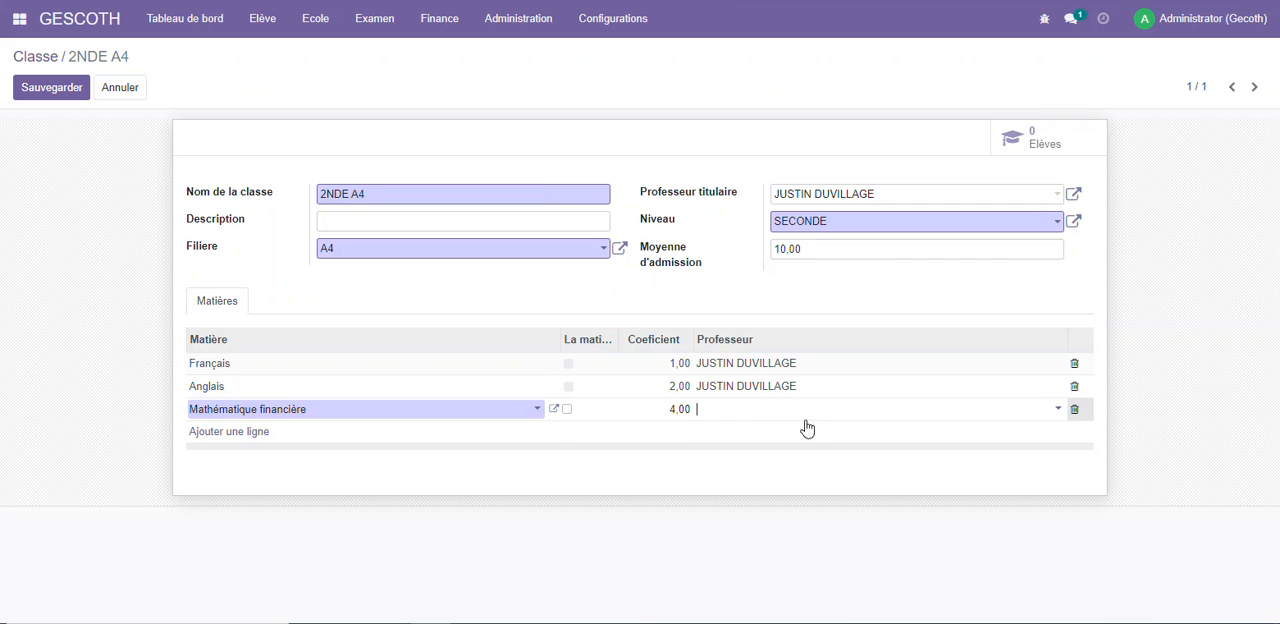
pyautogui.click(787, 412)
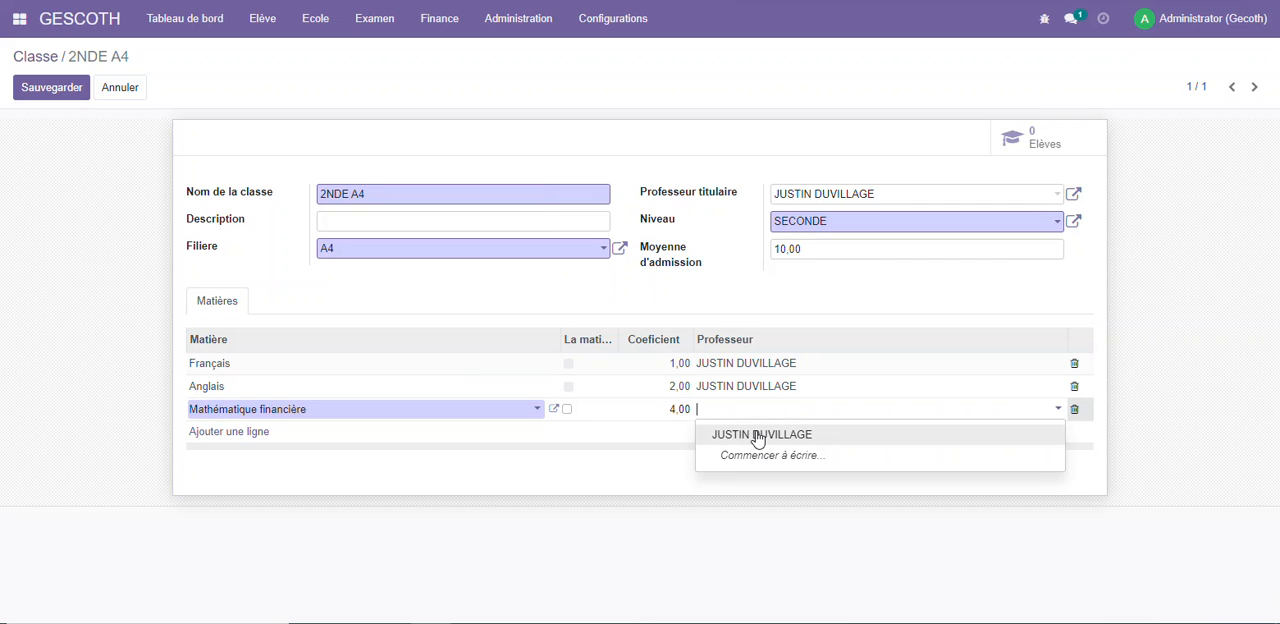
pyautogui.click(754, 434)
pyautogui.click(876, 459)
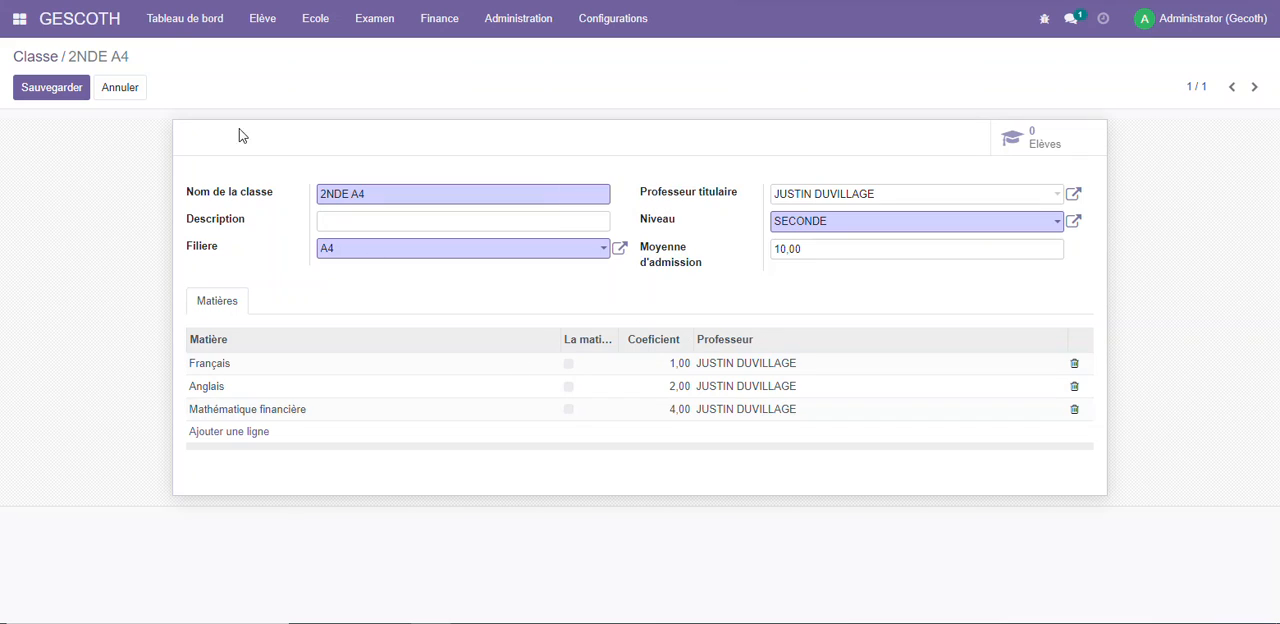
pyautogui.click(62, 90)
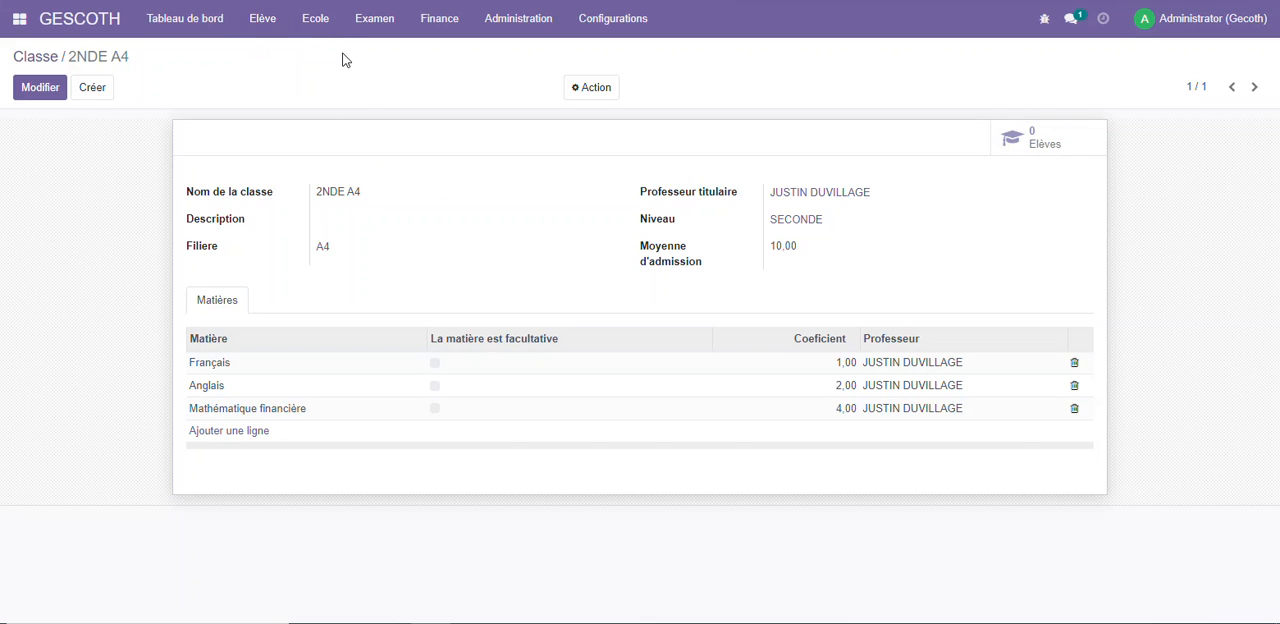
# Create a student from the dashboard's 2NDE A4 class card and enter the student's family name and first name
pyautogui.click(87, 18)
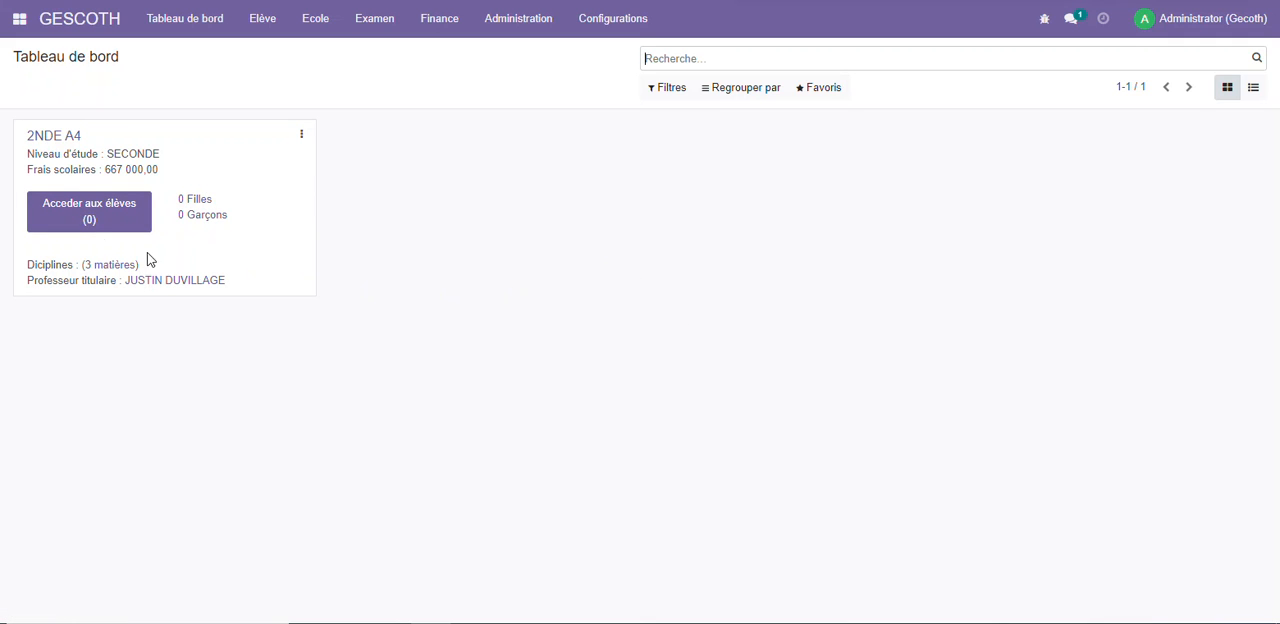
pyautogui.click(91, 208)
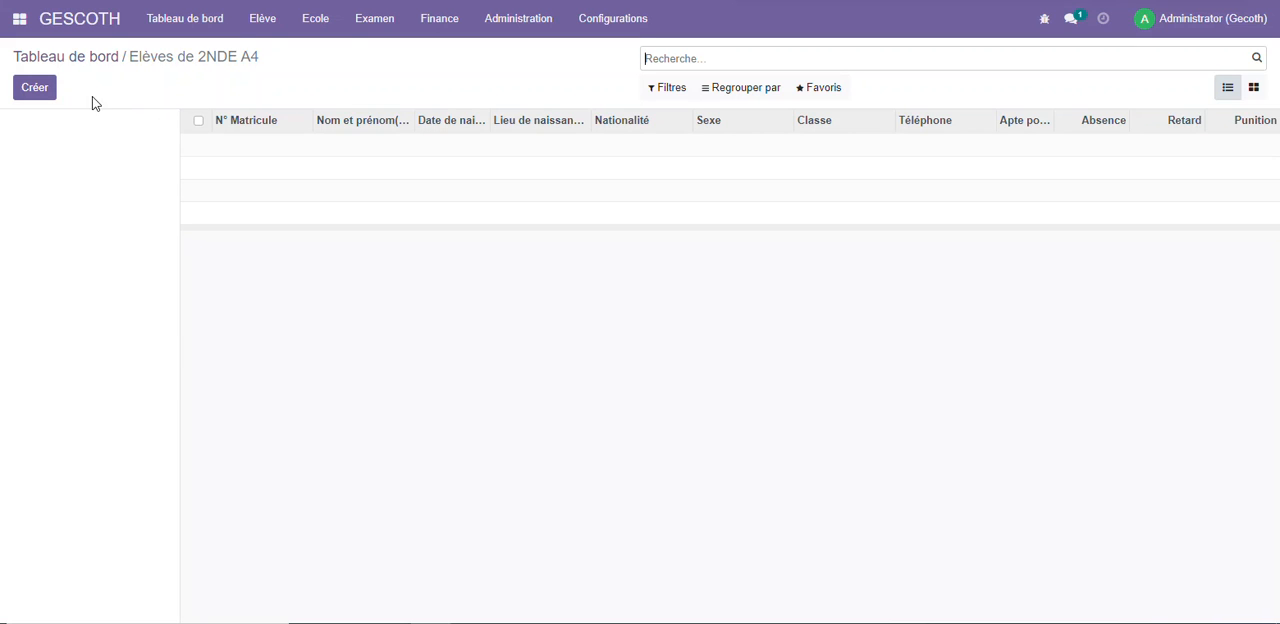
pyautogui.click(42, 97)
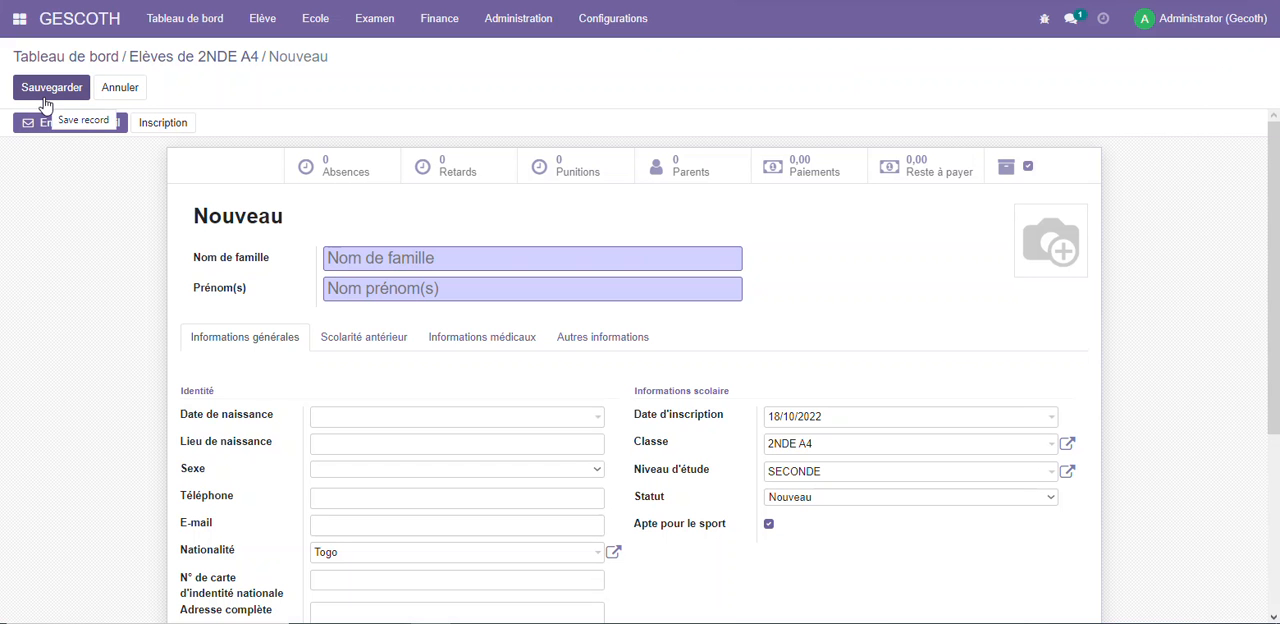
pyautogui.scroll(-3, 423, 243)
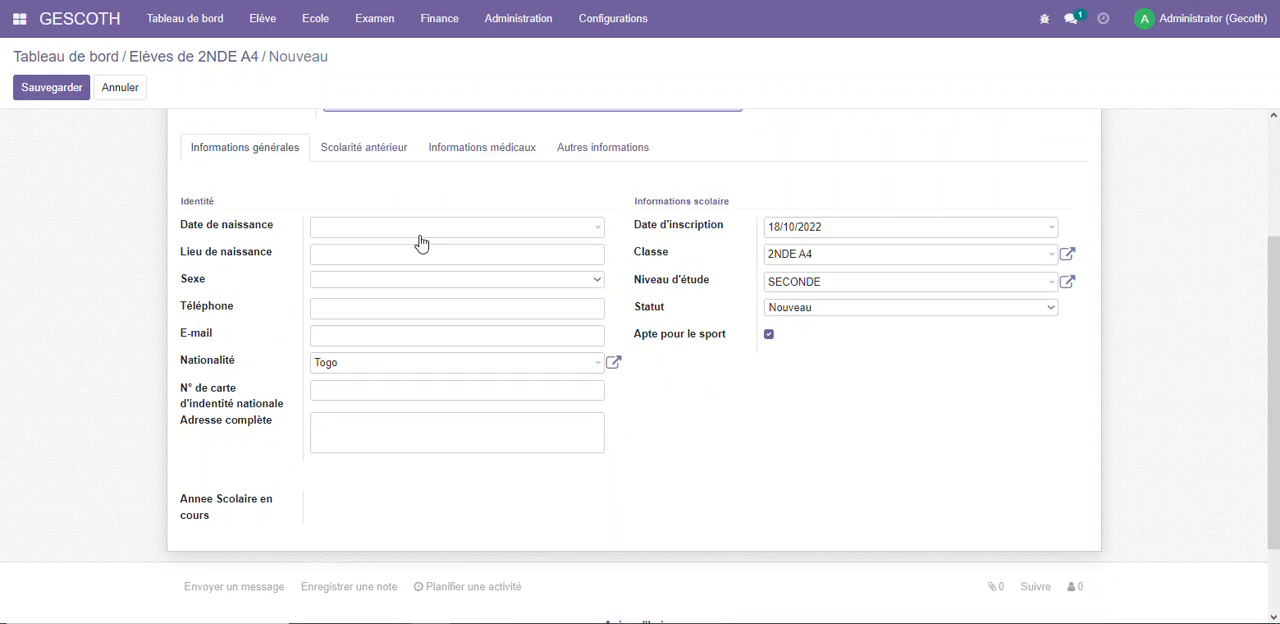
pyautogui.scroll(3, 423, 241)
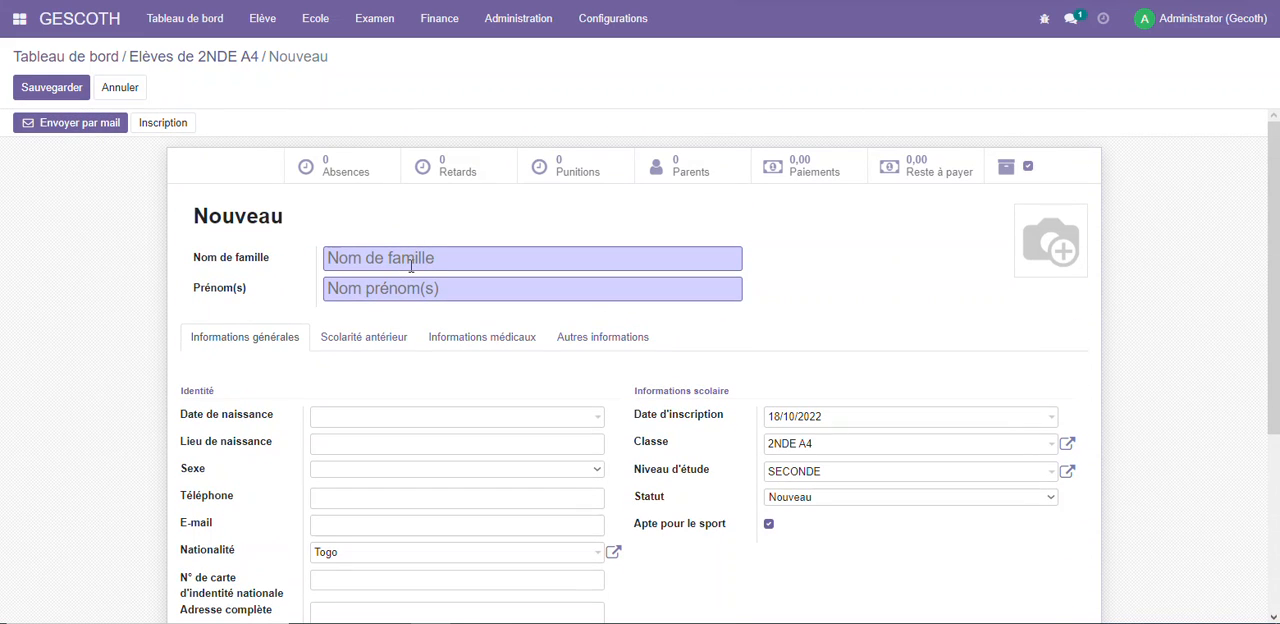
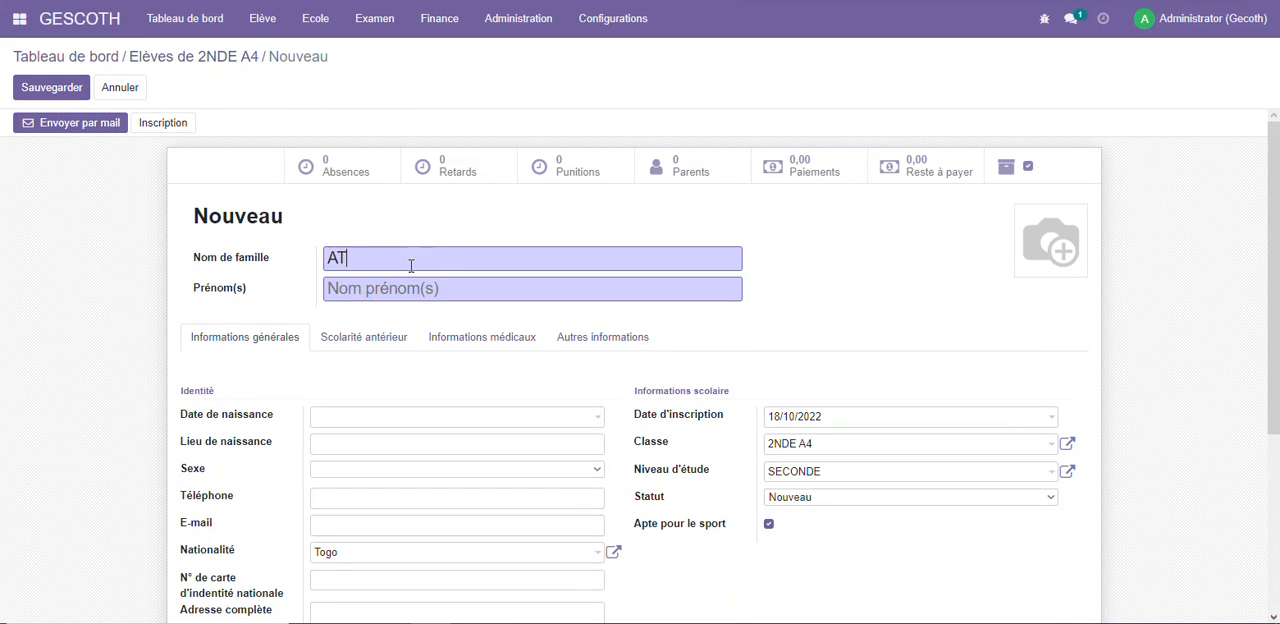
pyautogui.press('Tab')
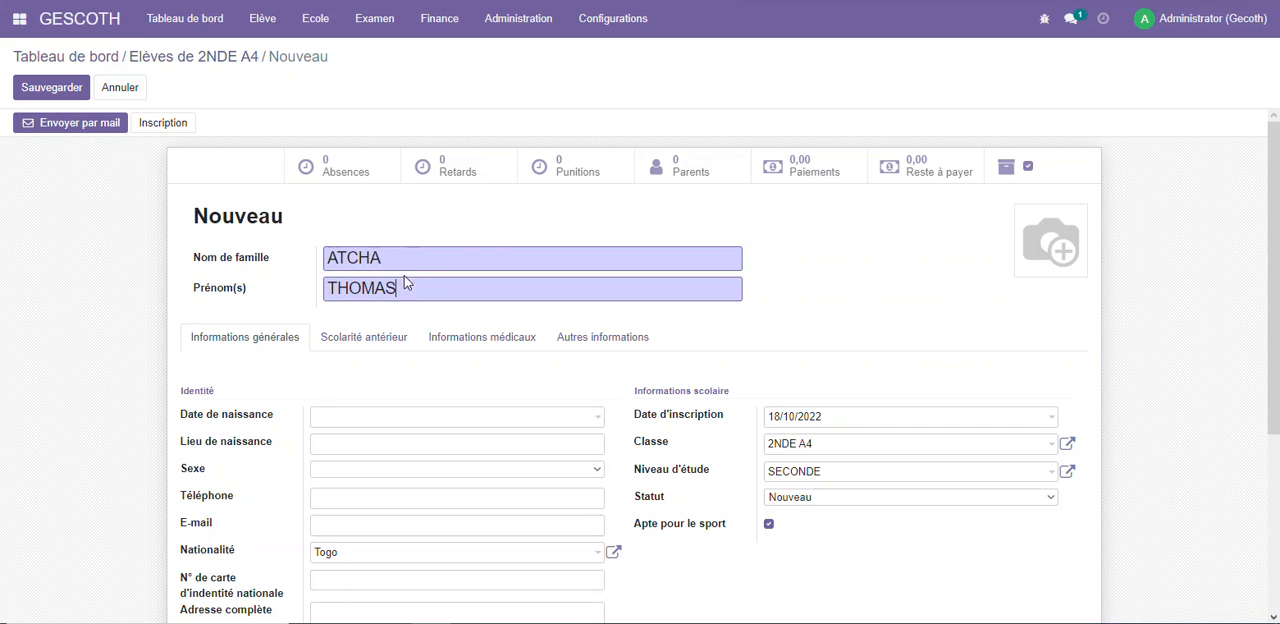
# Fill in the student's date of birth, set Lieu de naissance to Lomé and Sexe to Masculin
pyautogui.click(386, 418)
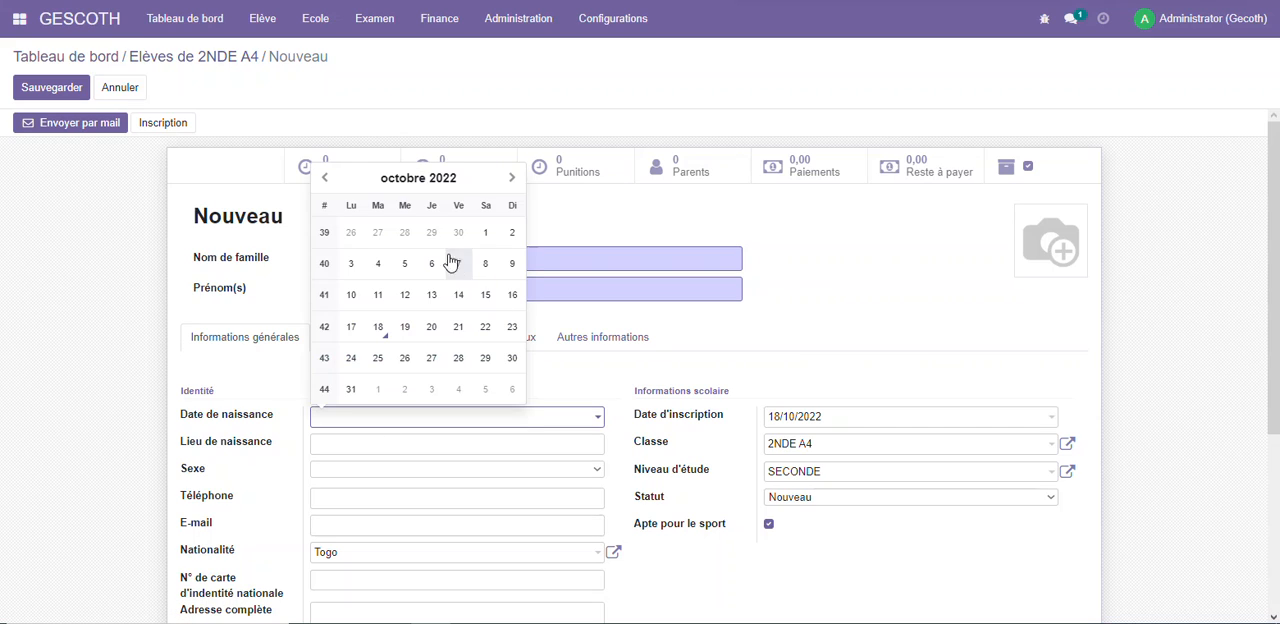
pyautogui.click(402, 266)
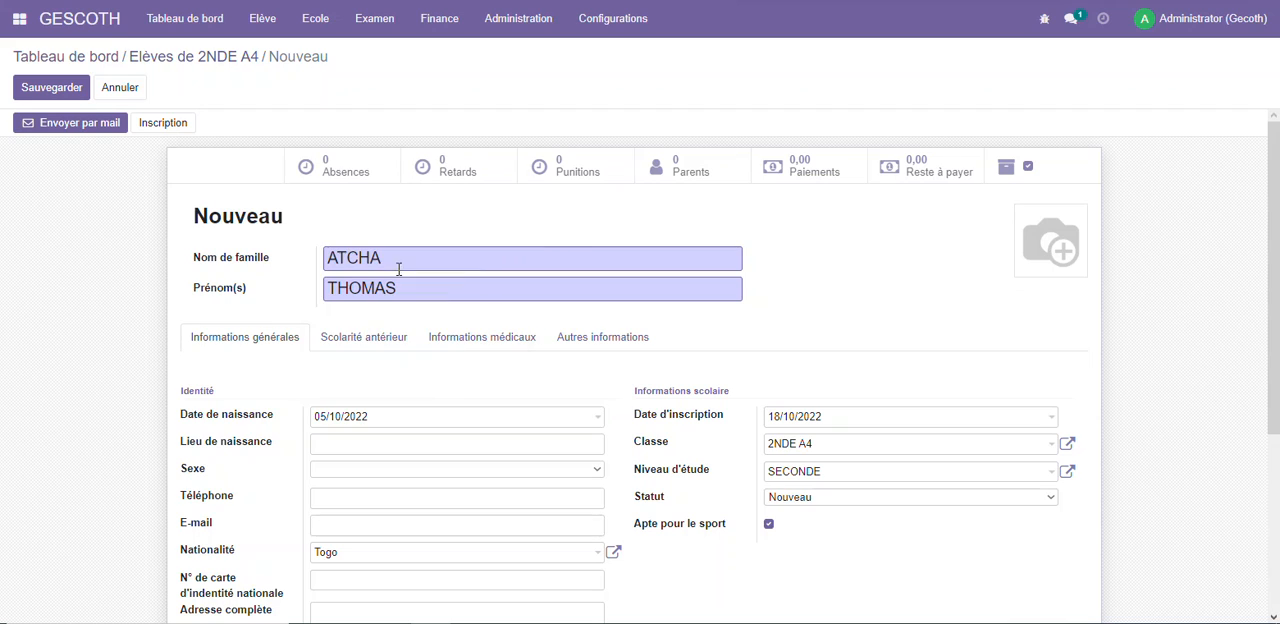
pyautogui.click(374, 443)
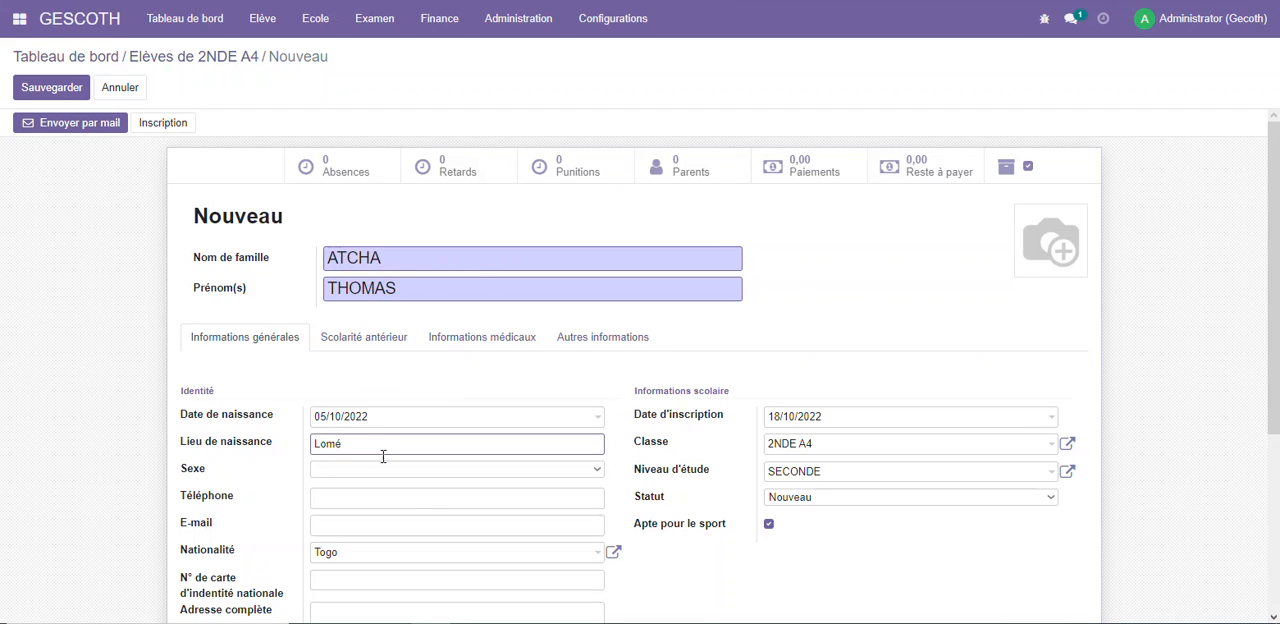
pyautogui.click(362, 469)
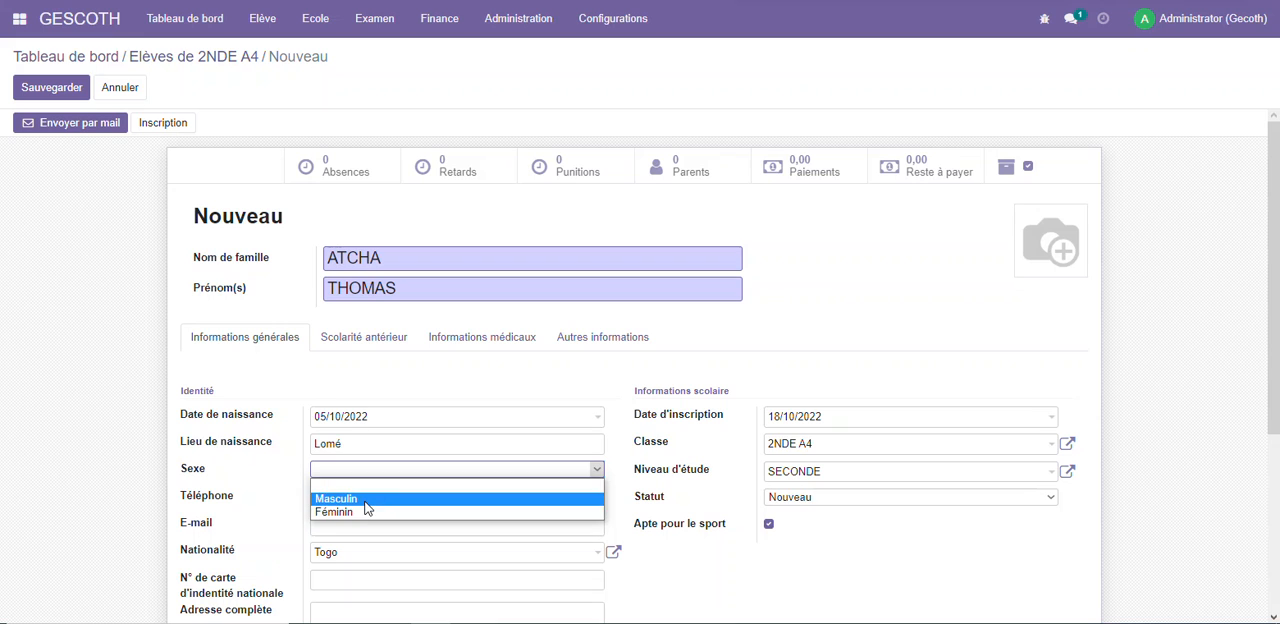
pyautogui.click(358, 499)
pyautogui.click(360, 498)
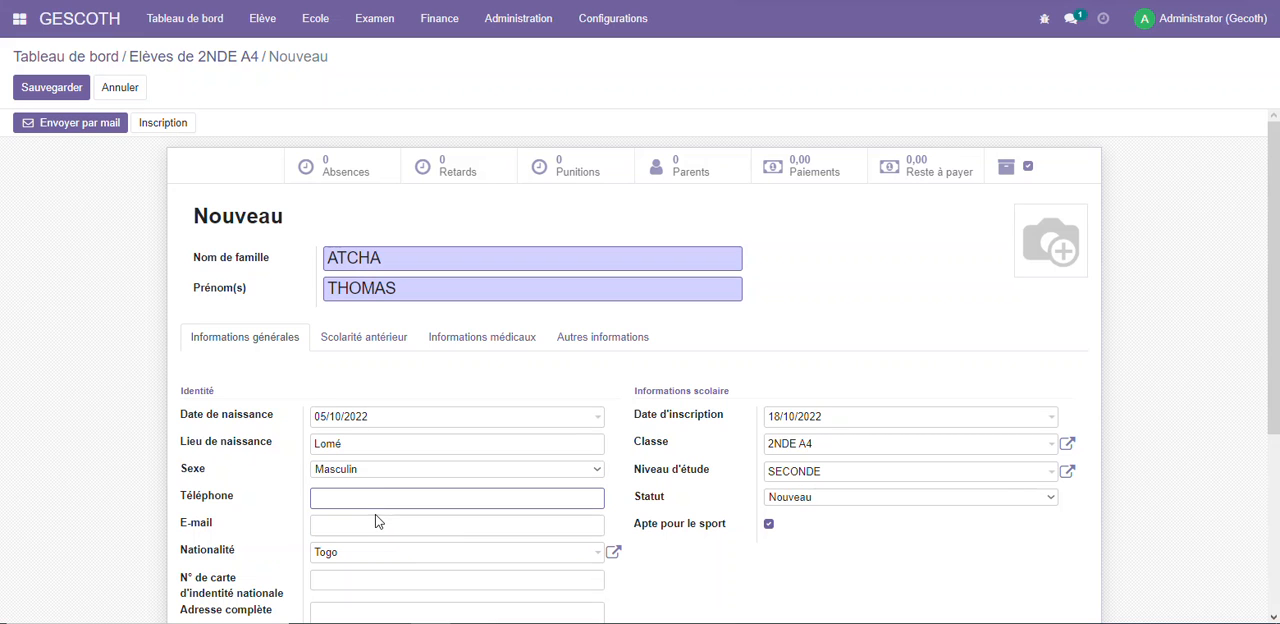
pyautogui.scroll(-3, 583, 418)
pyautogui.scroll(3, 583, 420)
pyautogui.scroll(-3, 583, 420)
pyautogui.scroll(3, 578, 418)
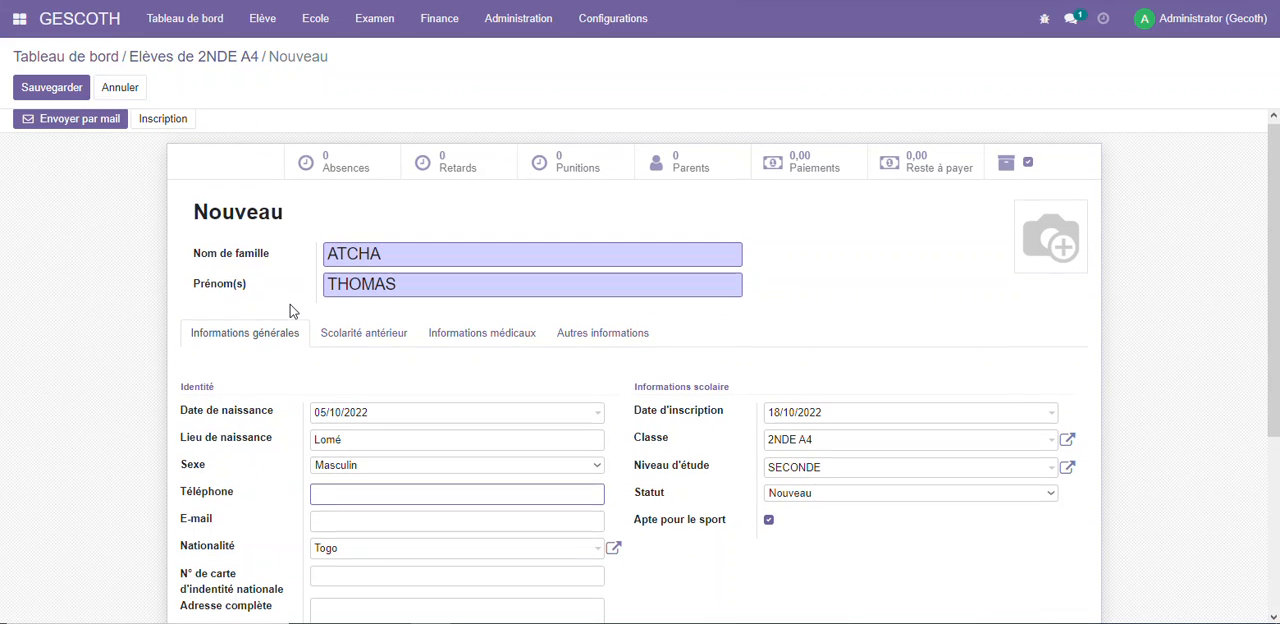
# Examine the Classe and Année scolaire choices in a new Scolarité antérieur entry, and discard the entry
pyautogui.scroll(-1, 300, 318)
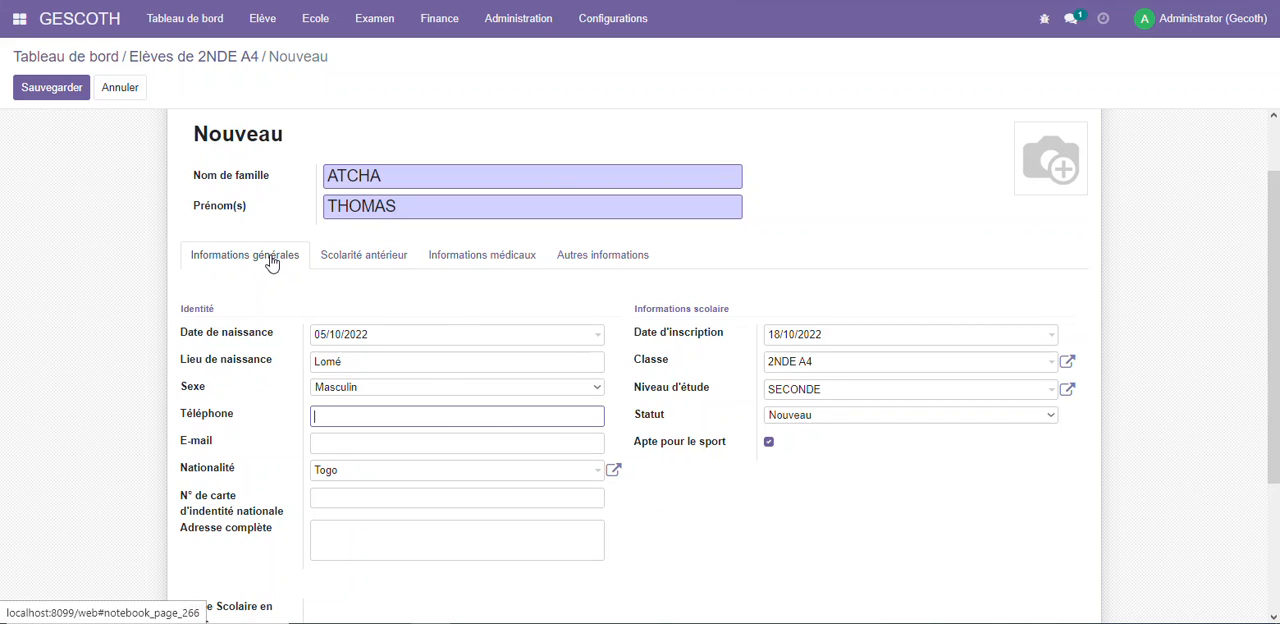
pyautogui.click(363, 265)
pyautogui.click(246, 320)
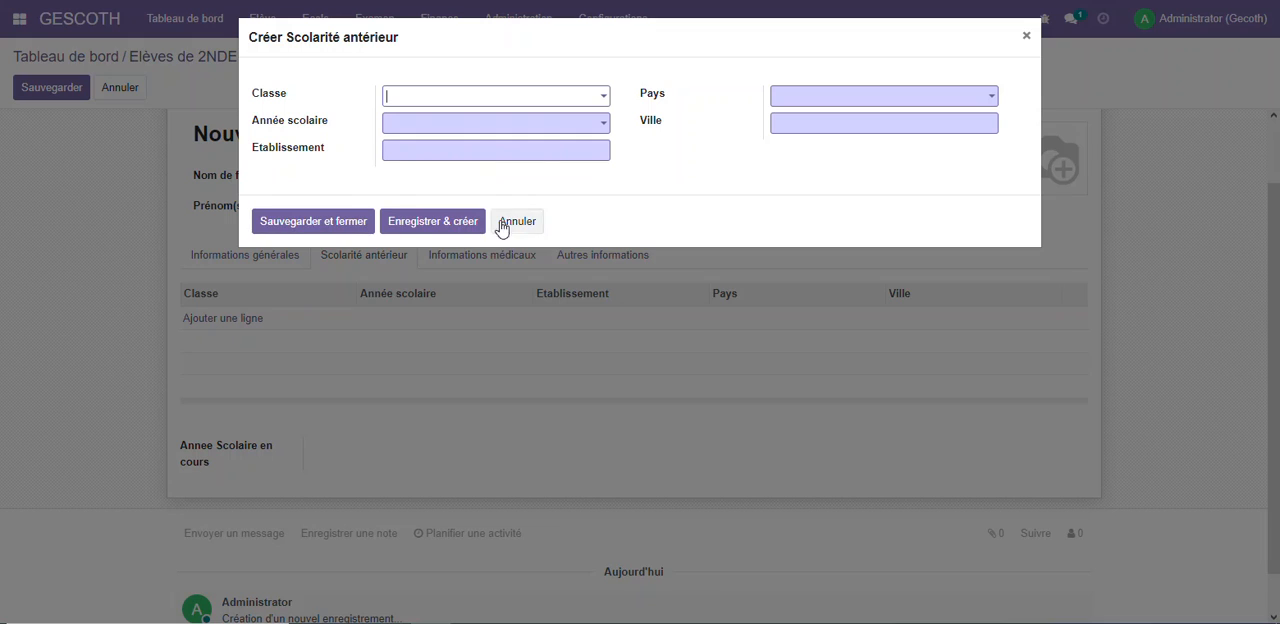
pyautogui.click(448, 98)
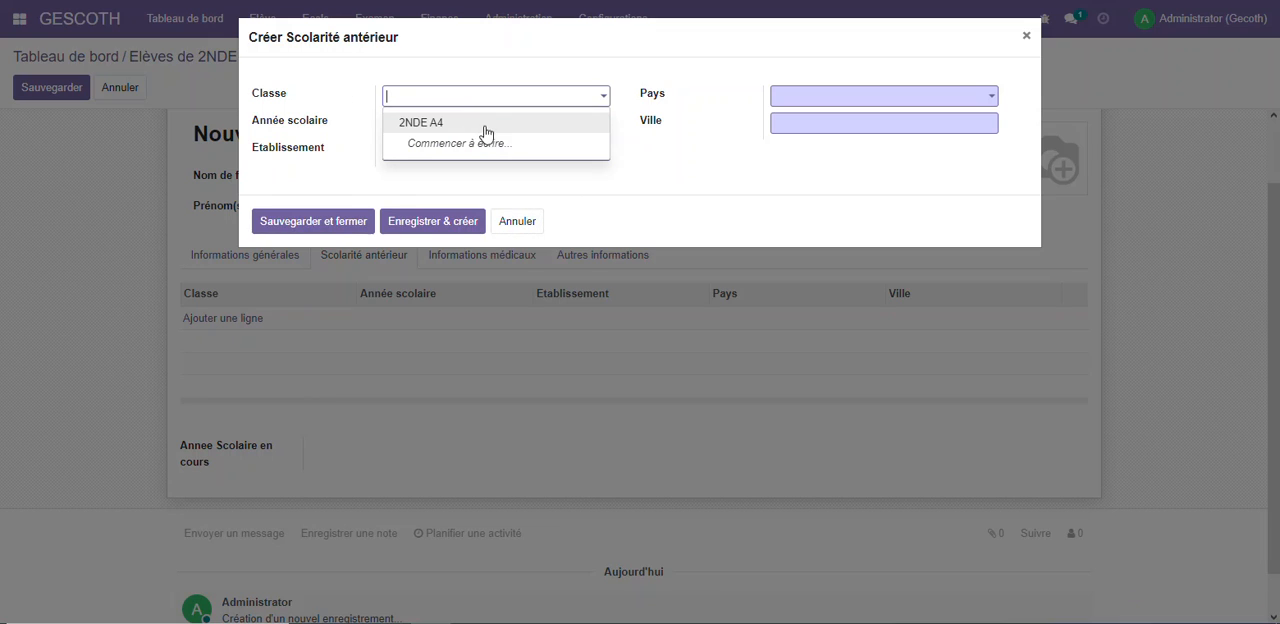
pyautogui.click(304, 135)
pyautogui.click(387, 125)
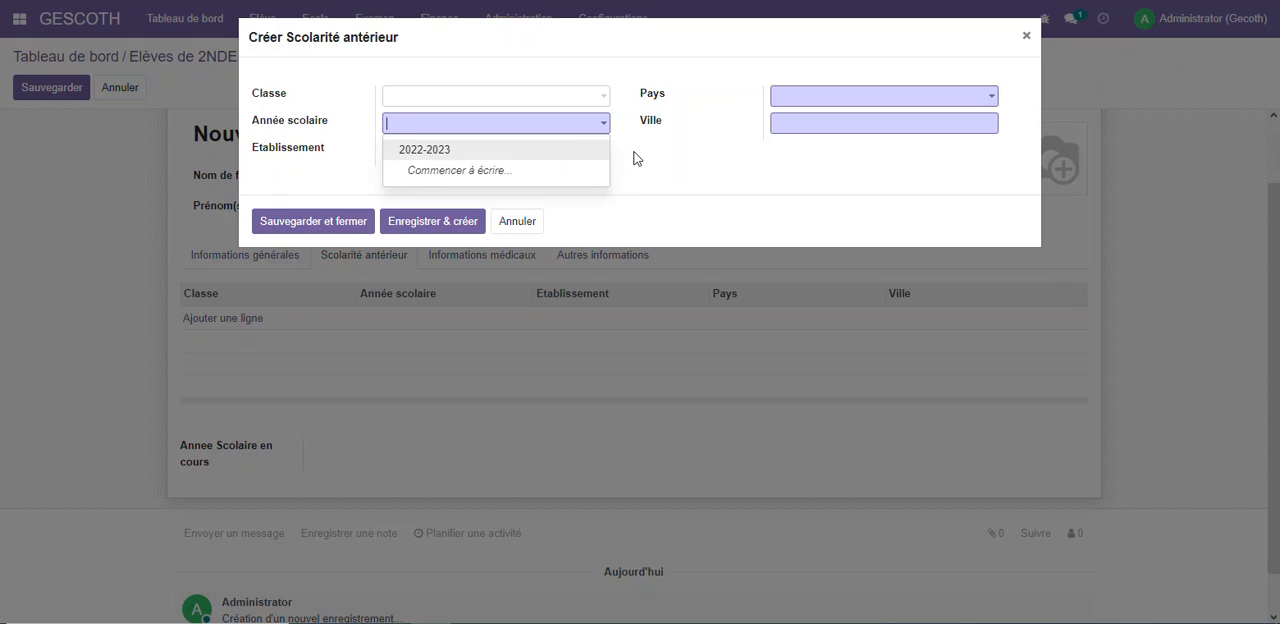
pyautogui.click(397, 153)
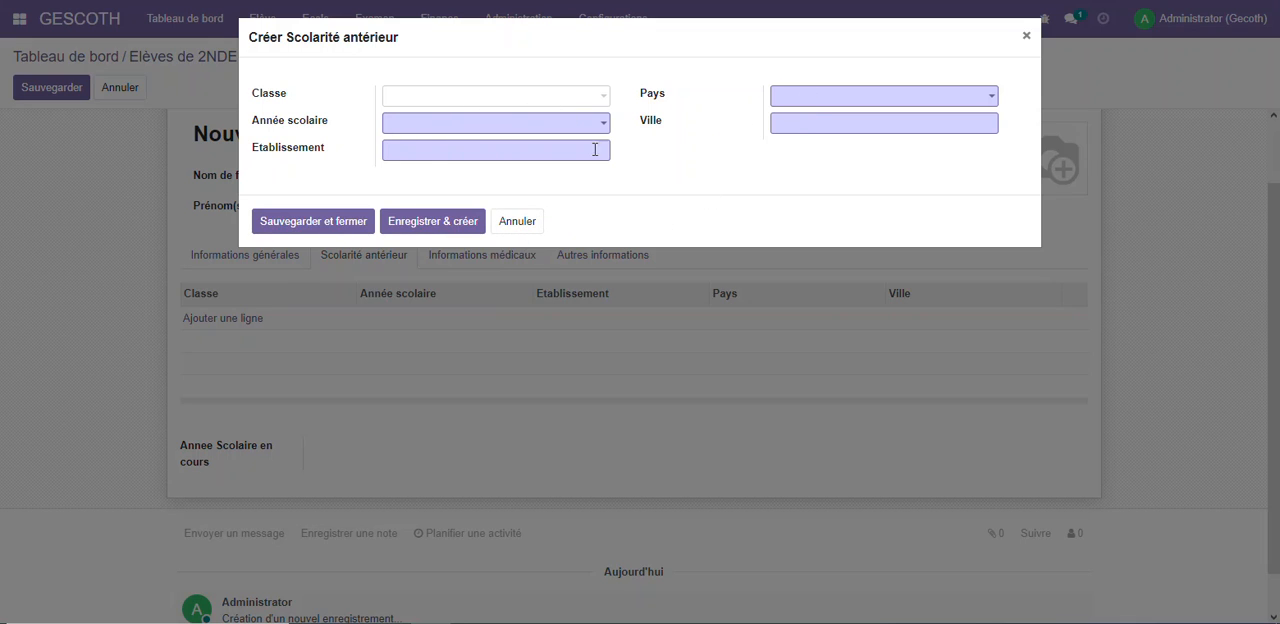
pyautogui.click(519, 224)
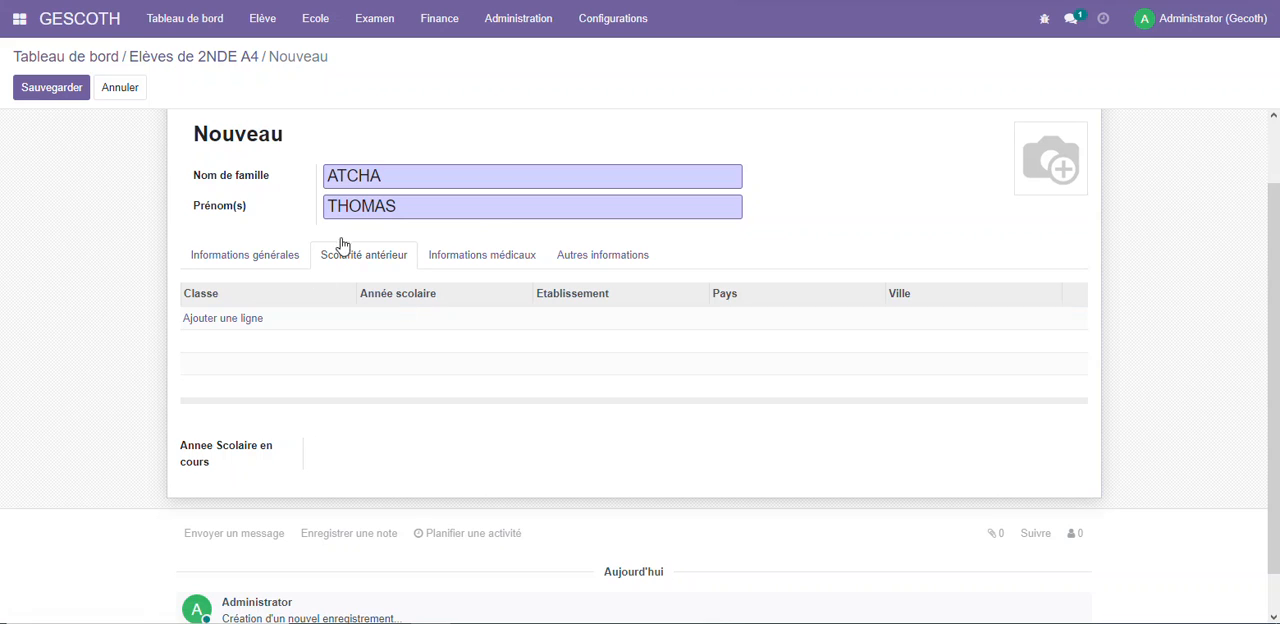
# Examine the fields of a new medical information entry for the student and discard the entry
pyautogui.click(506, 264)
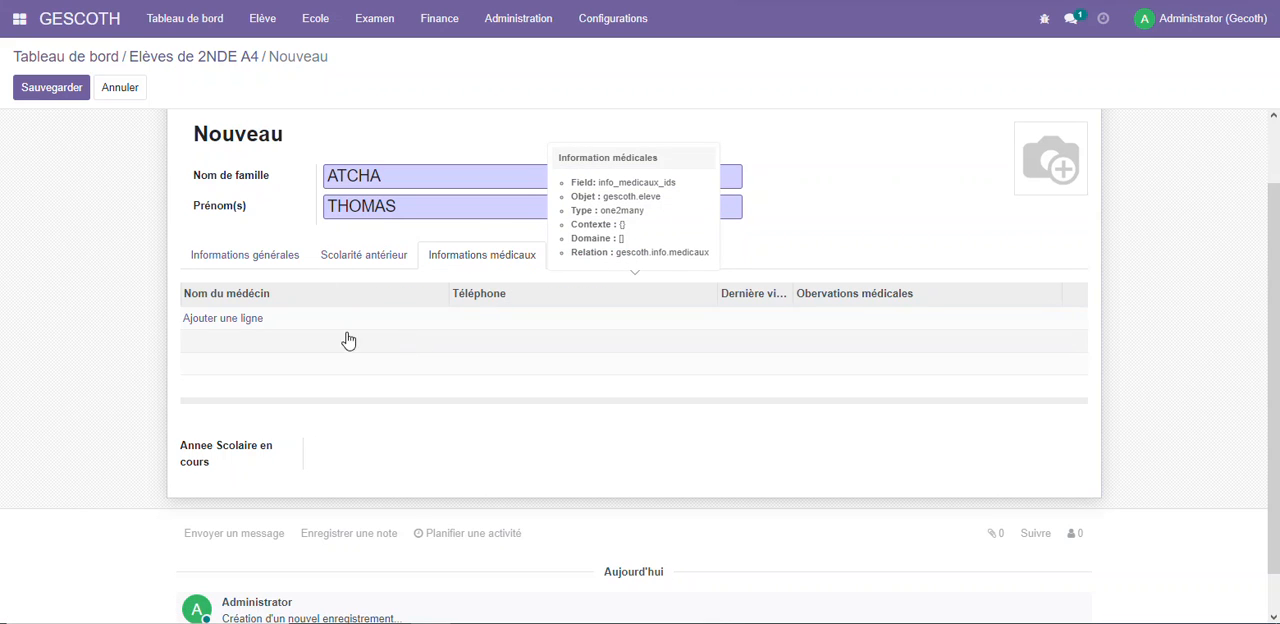
pyautogui.click(243, 318)
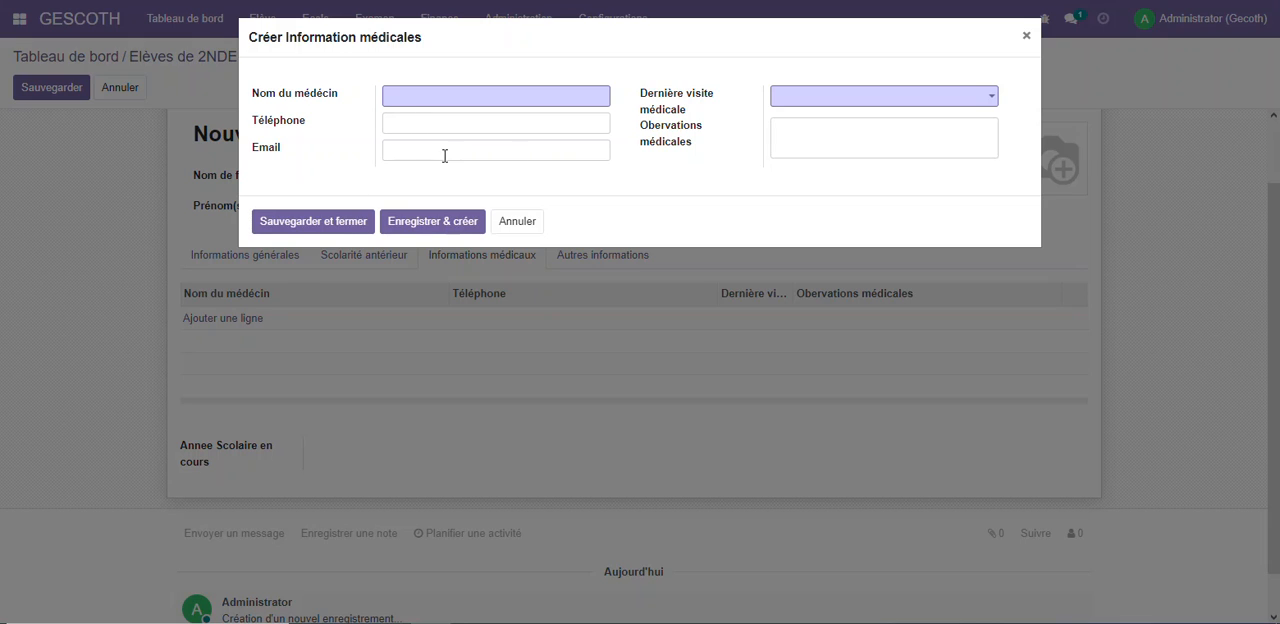
pyautogui.click(801, 138)
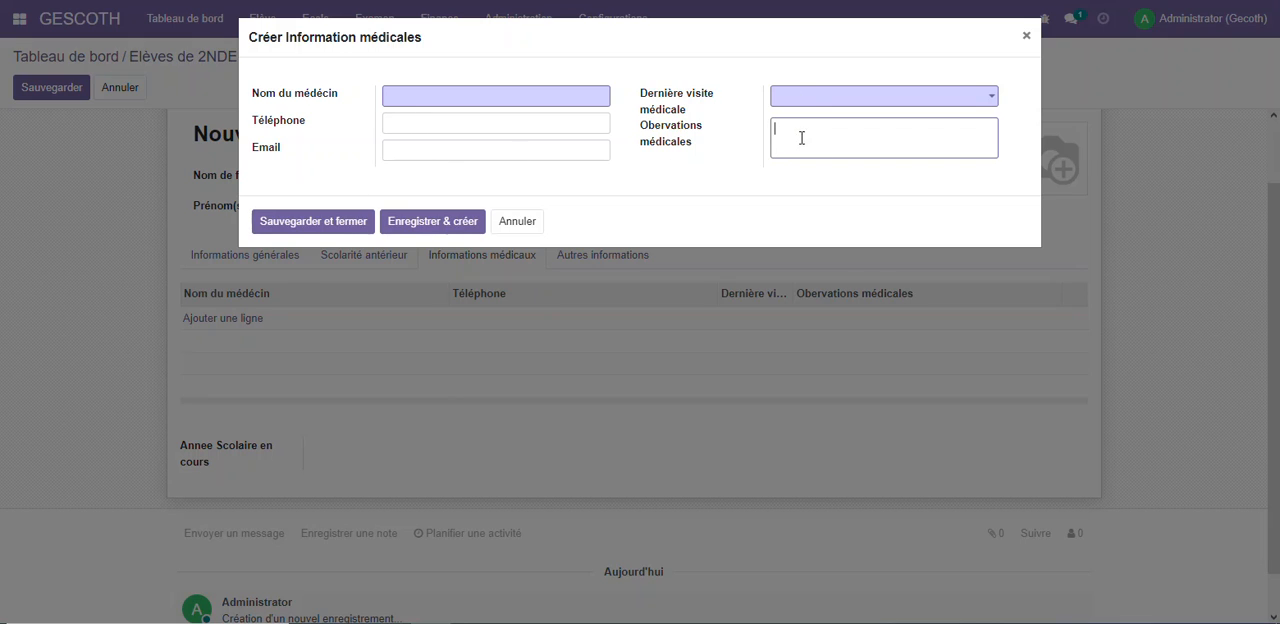
pyautogui.click(520, 223)
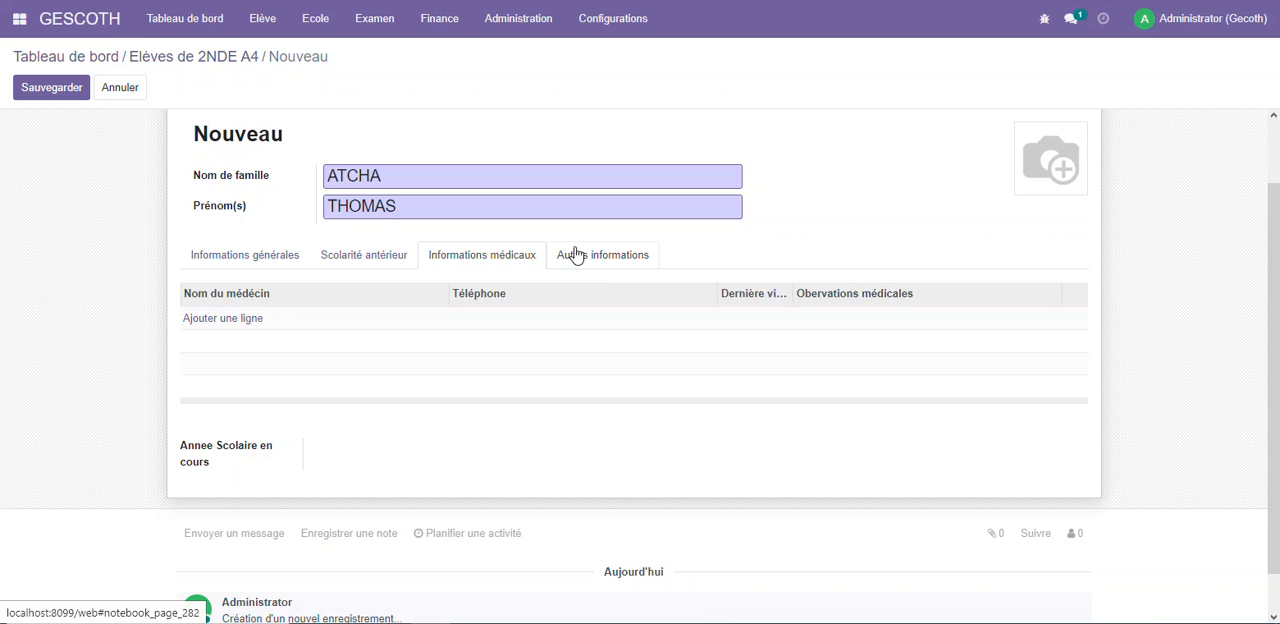
# Review the height and Group sangin fields in the student's Autres informations, and save the student record
pyautogui.click(612, 263)
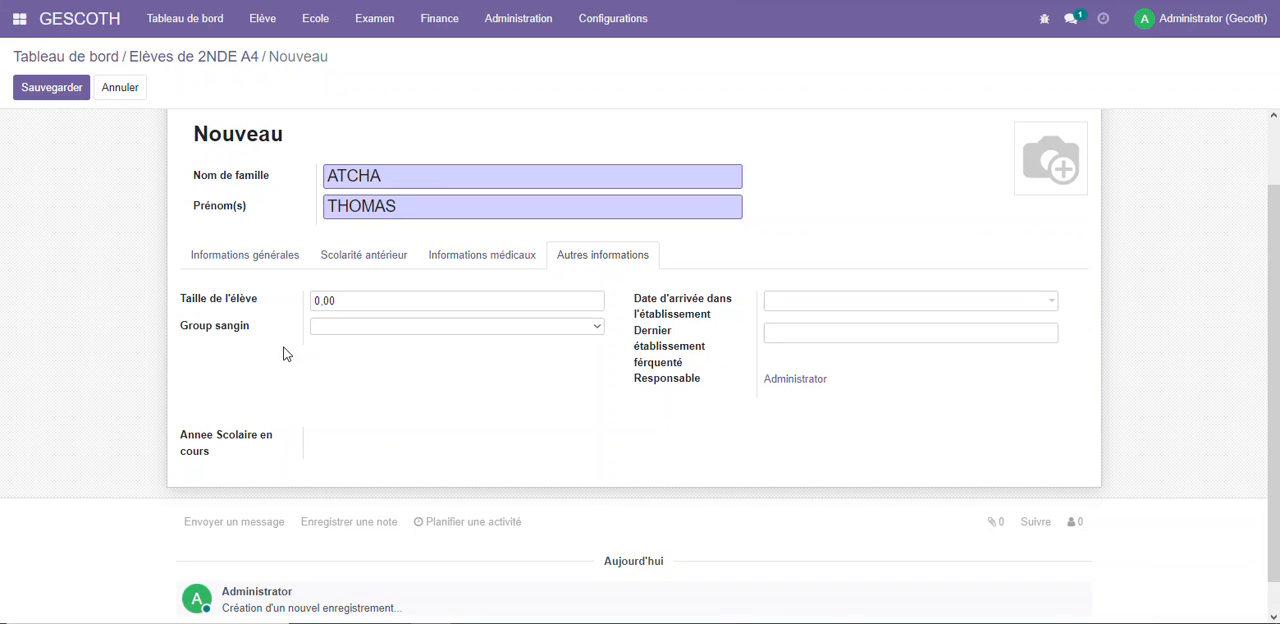
pyautogui.click(338, 301)
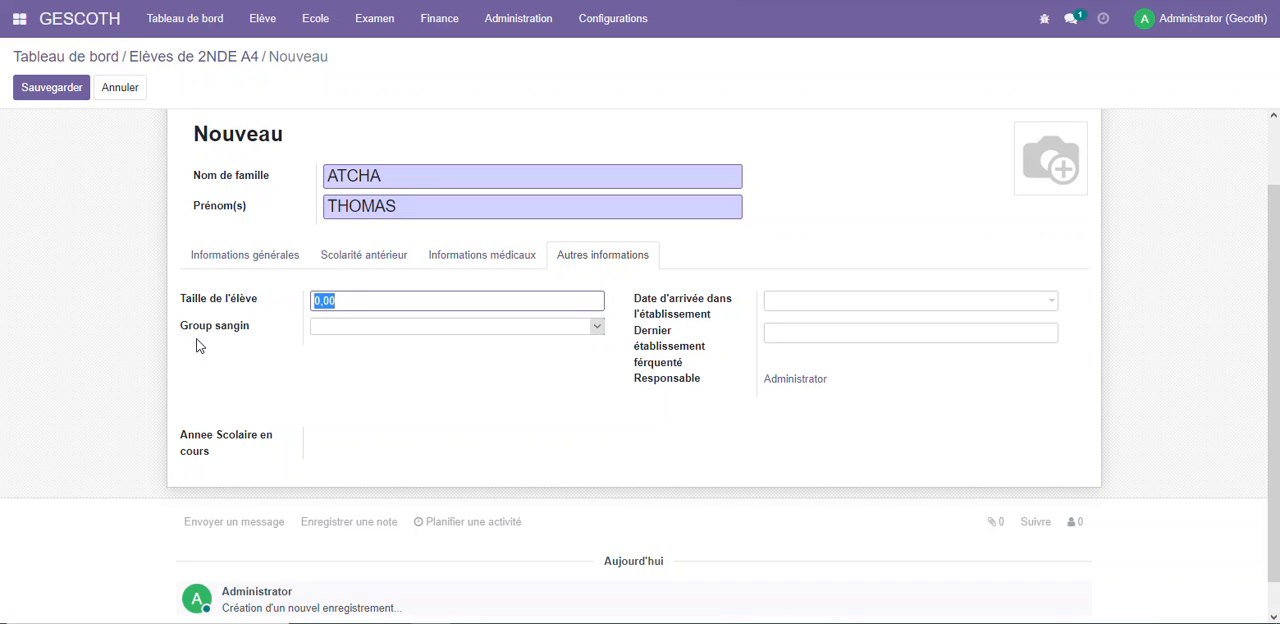
pyautogui.click(405, 328)
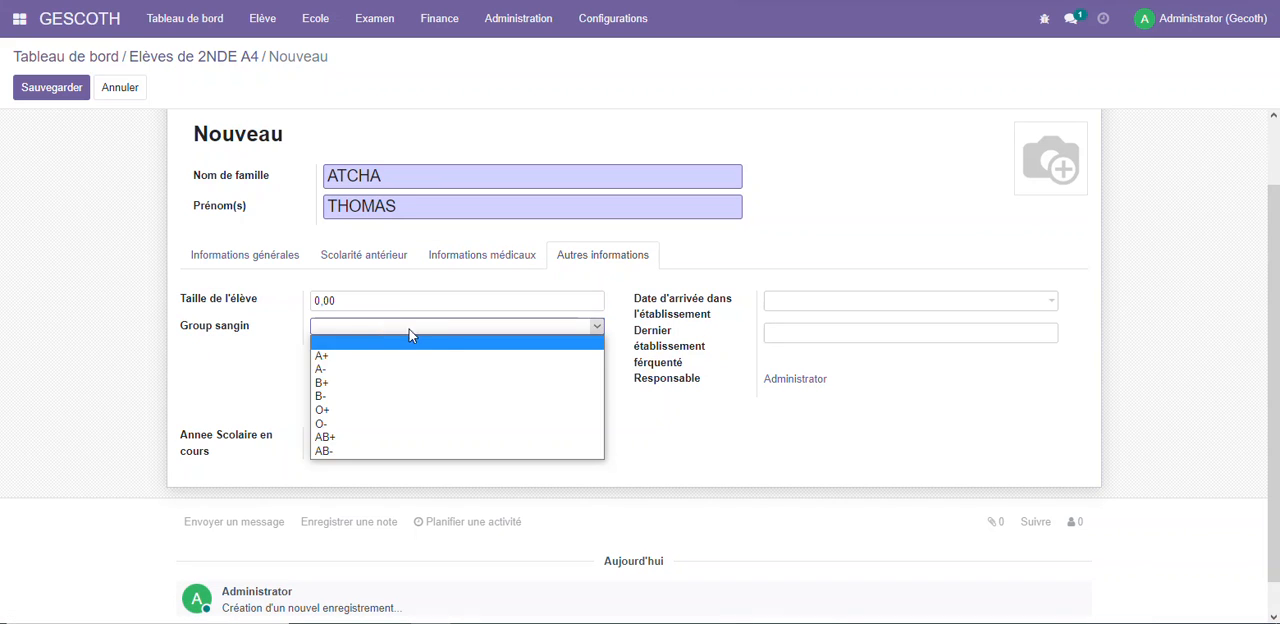
pyautogui.click(675, 417)
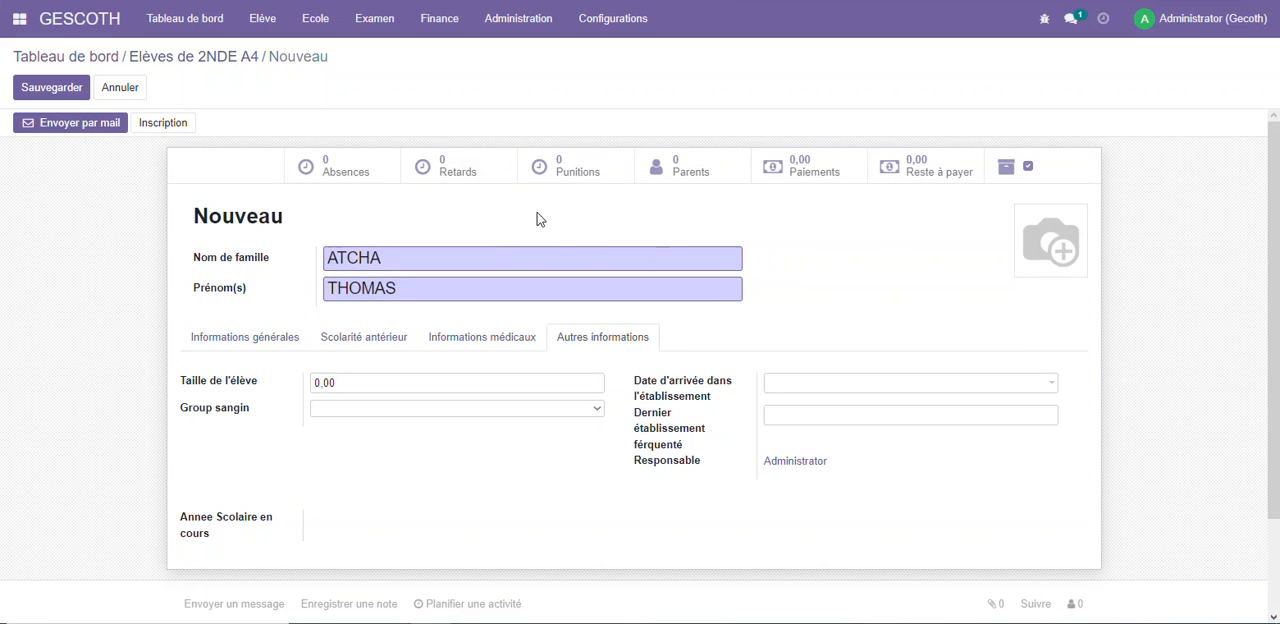
pyautogui.click(45, 88)
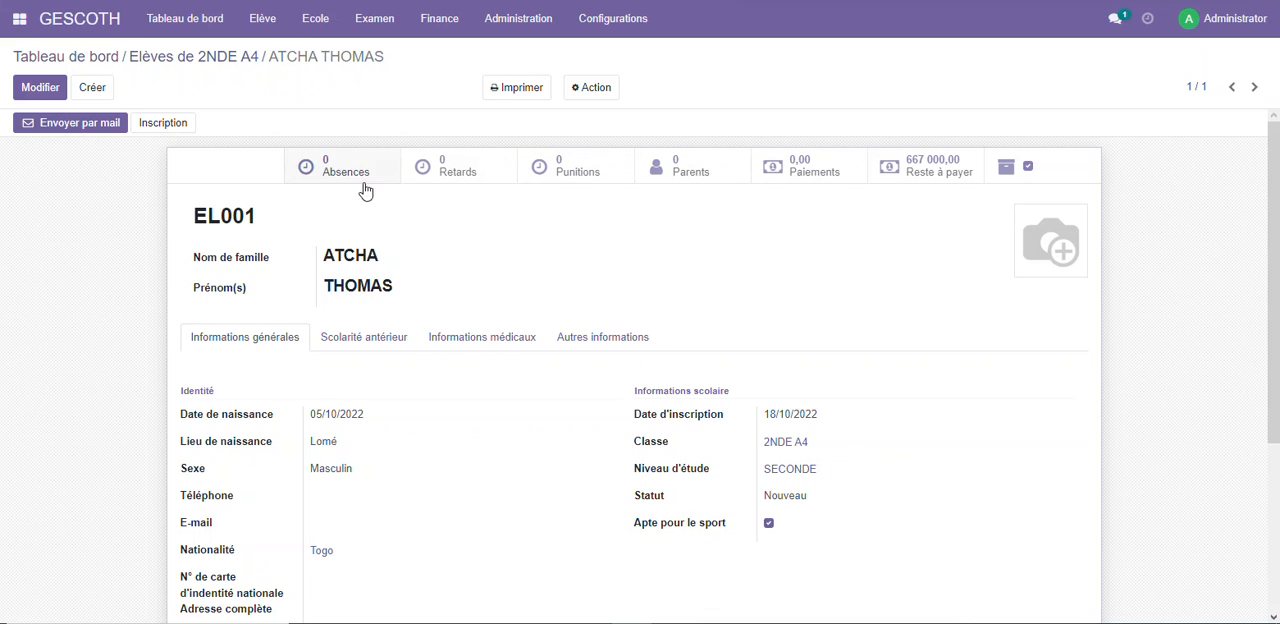
# Open the student's 2022-2023 registration record from the Inscription list to check its details
pyautogui.click(264, 20)
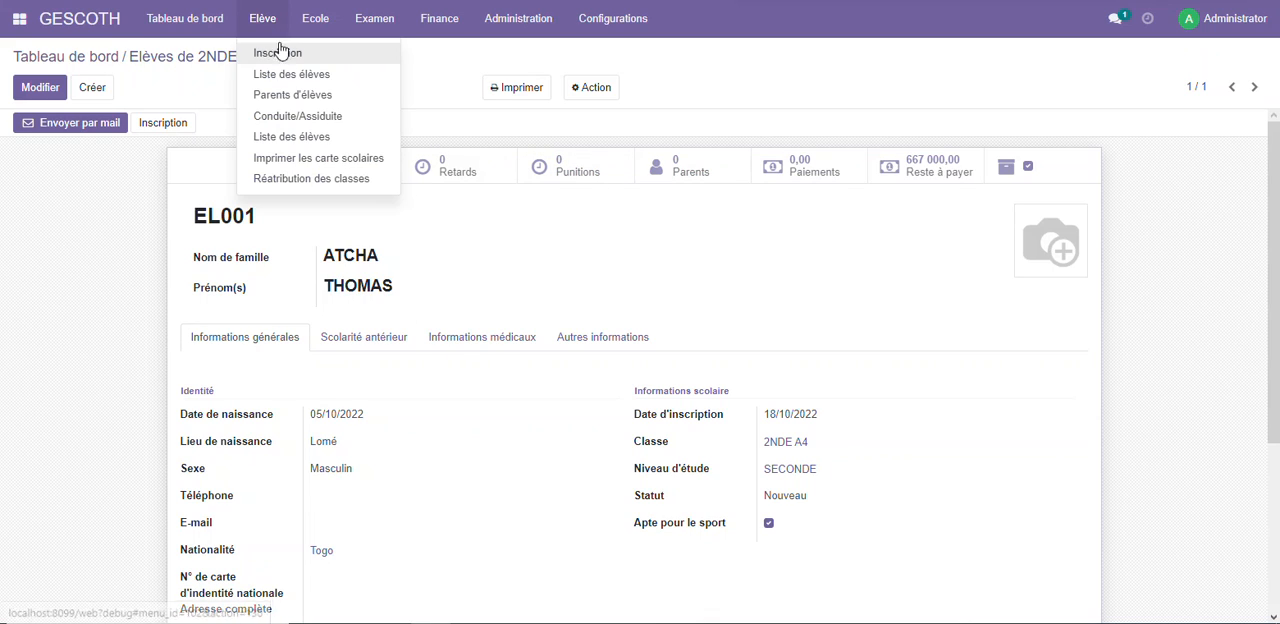
pyautogui.click(252, 49)
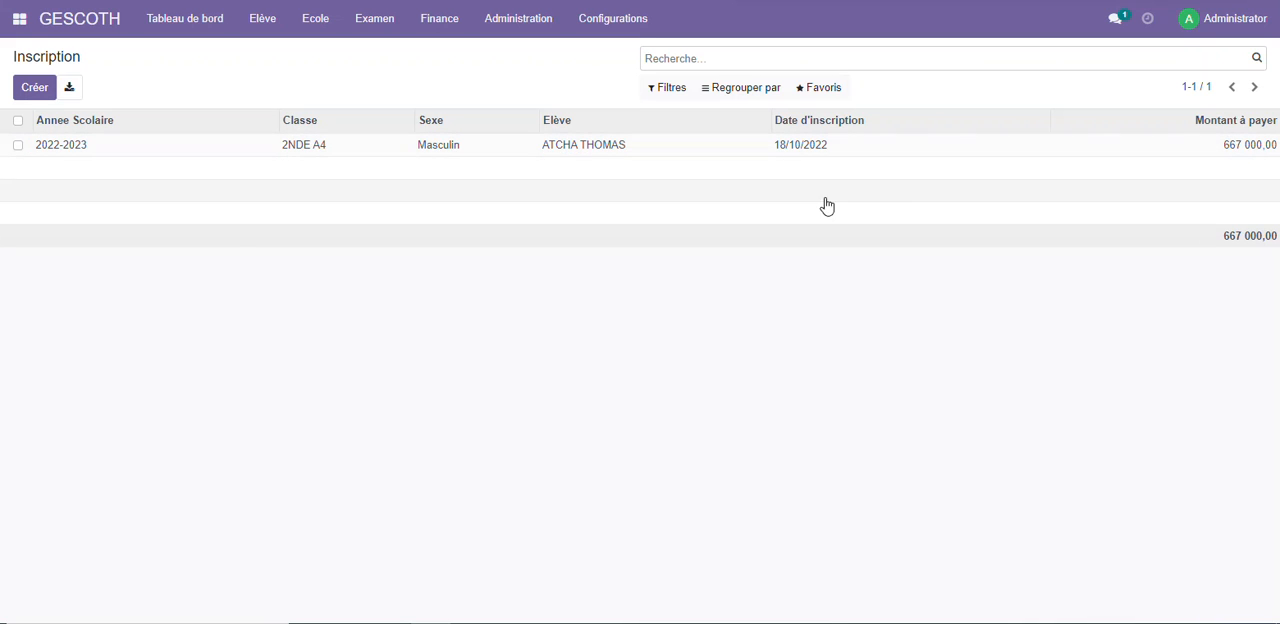
pyautogui.click(95, 148)
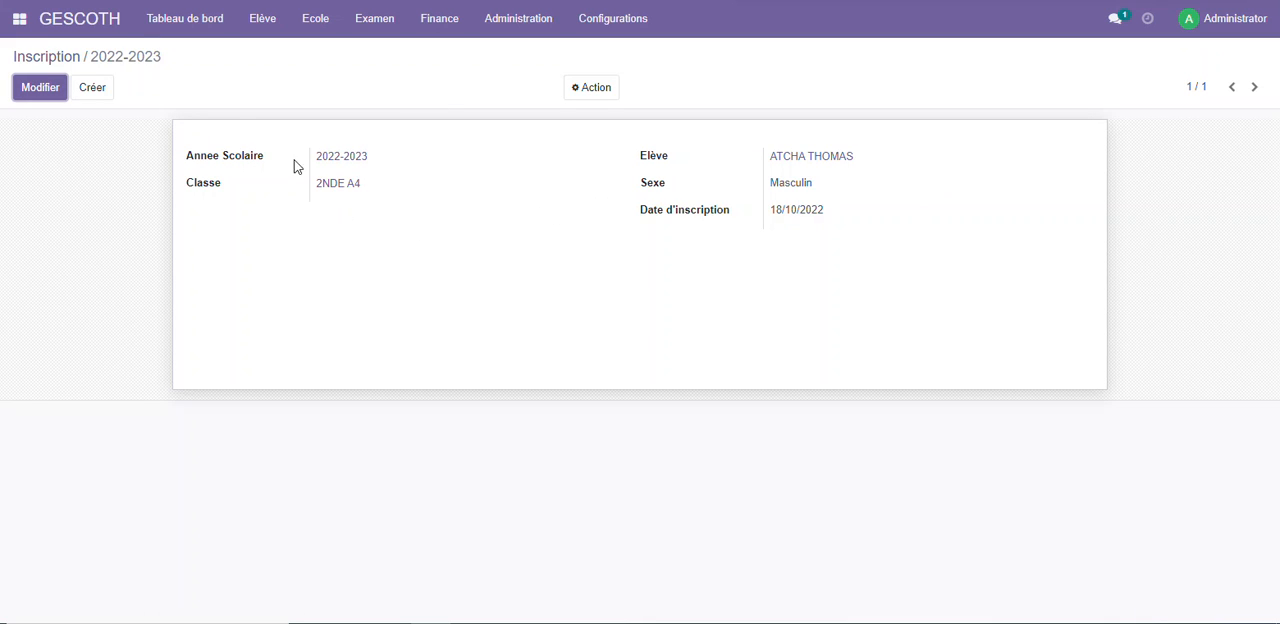
# Review the 2NDE A4 class card and the list of registered students, and return to the dashboard
pyautogui.click(185, 18)
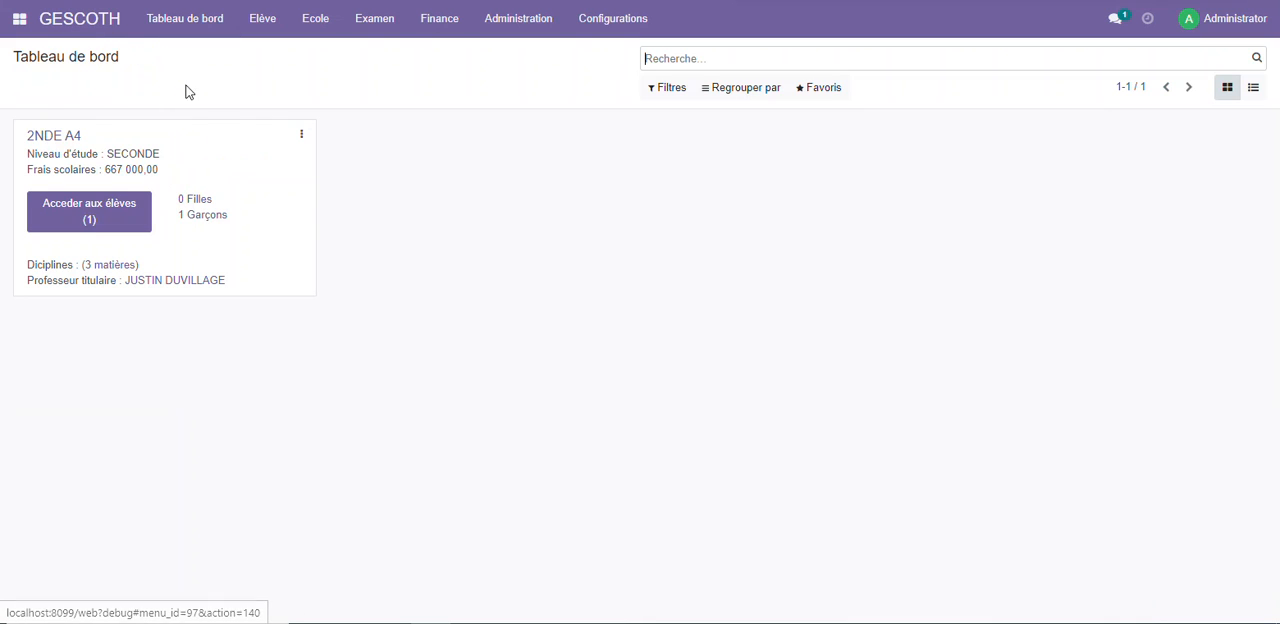
pyautogui.click(253, 21)
pyautogui.click(280, 76)
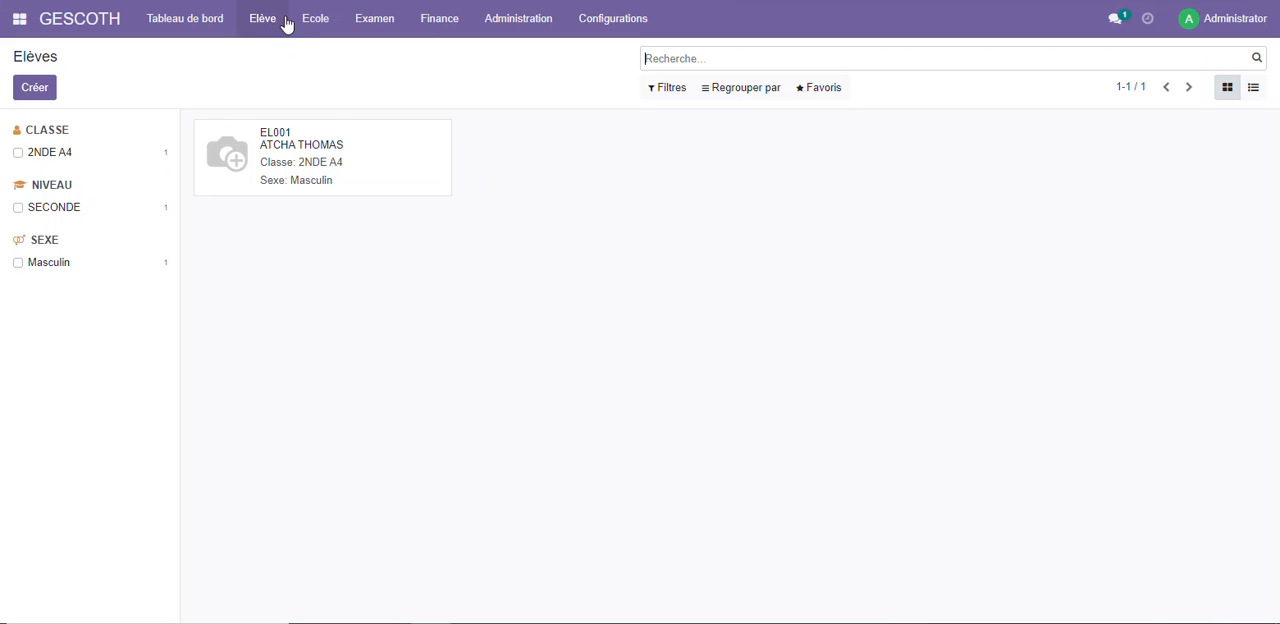
pyautogui.click(316, 20)
pyautogui.click(349, 122)
pyautogui.click(69, 21)
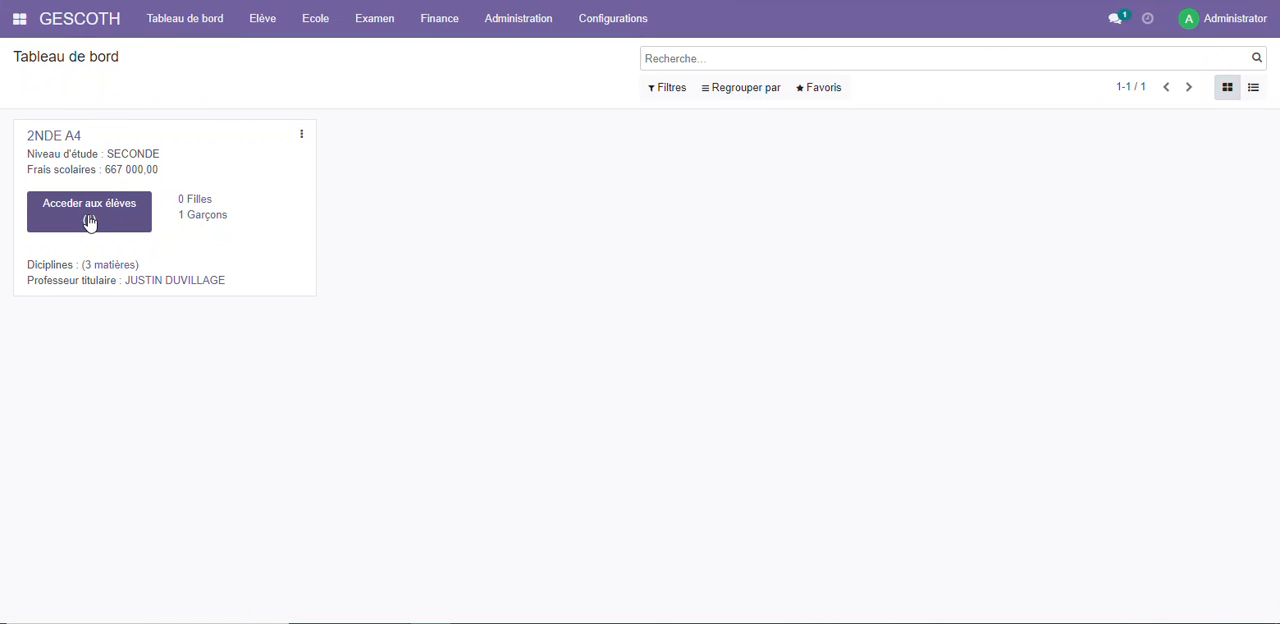
# Register a second student in class 2NDE A4 with family name, first name and Sexe Masculin, and save the record
pyautogui.click(88, 216)
pyautogui.click(35, 88)
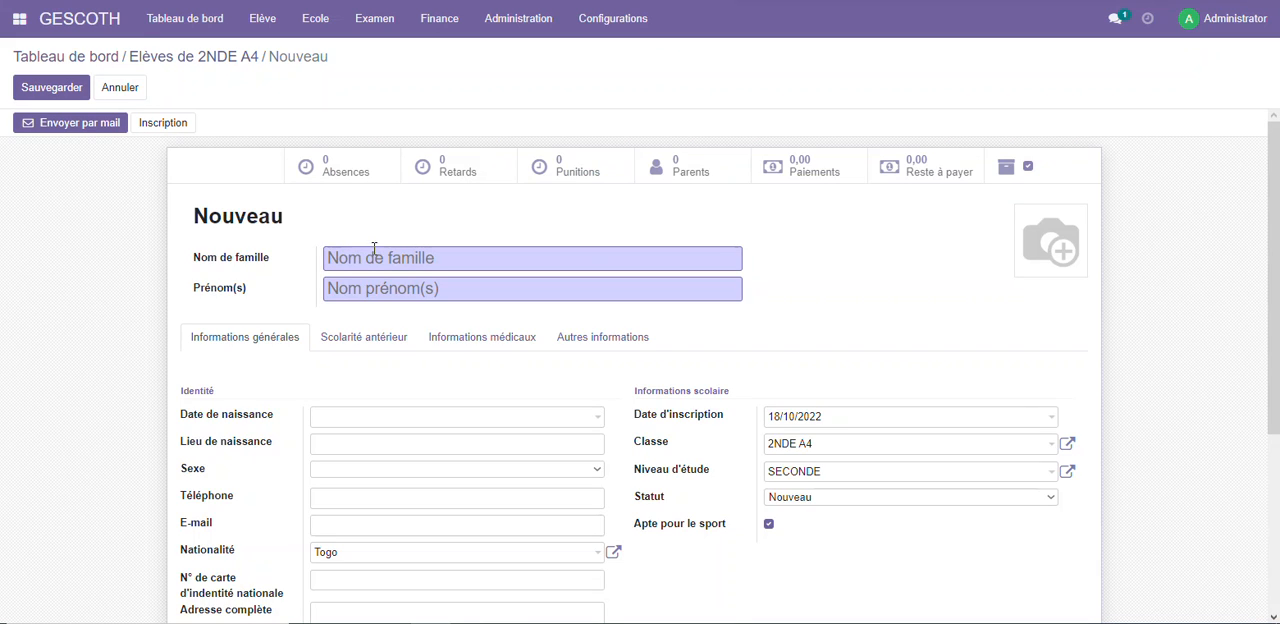
pyautogui.write('ATCHA')
pyautogui.press('Tab')
pyautogui.write('J')
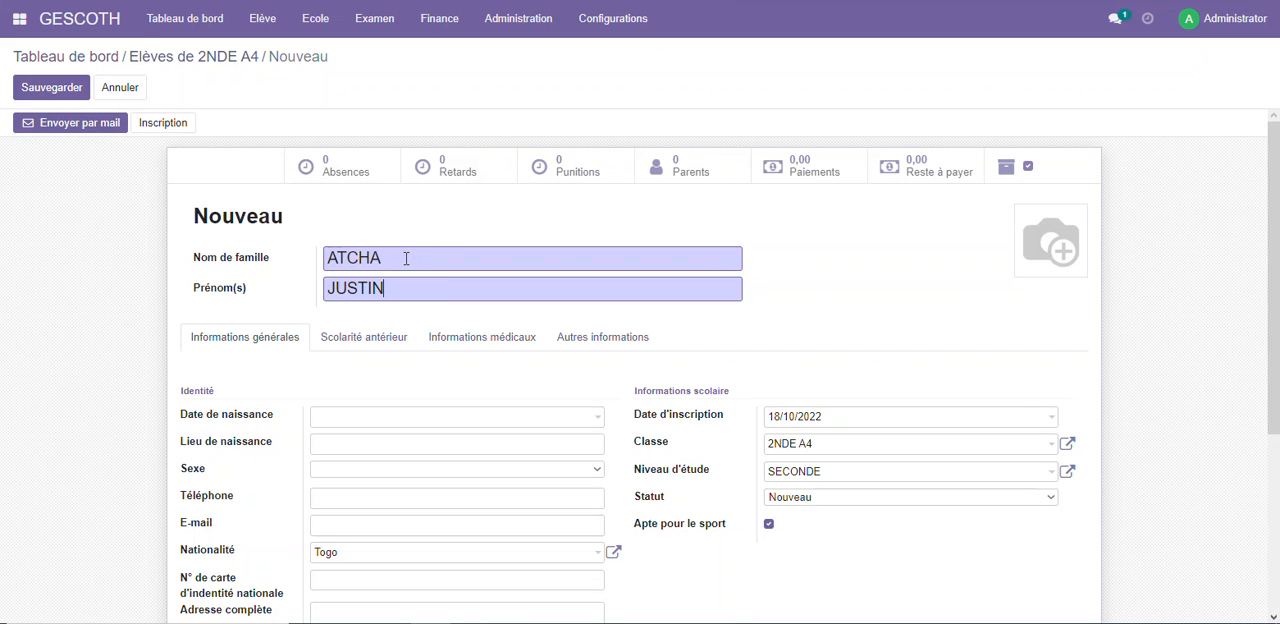
pyautogui.scroll(-1, 576, 376)
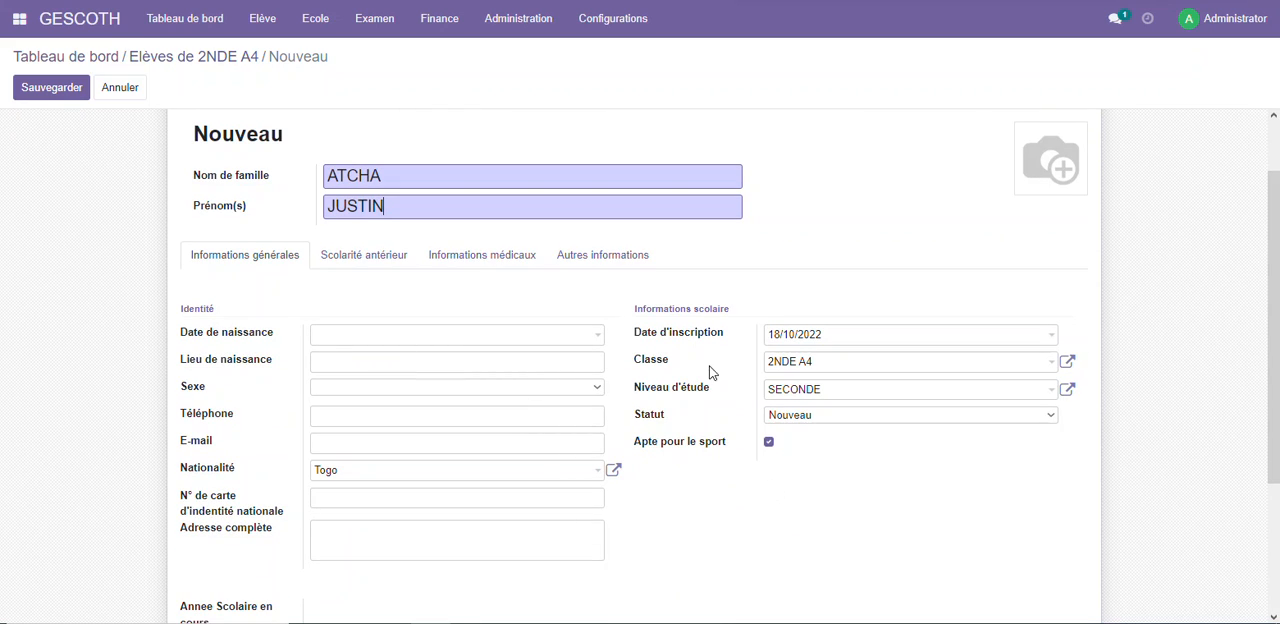
pyautogui.click(496, 388)
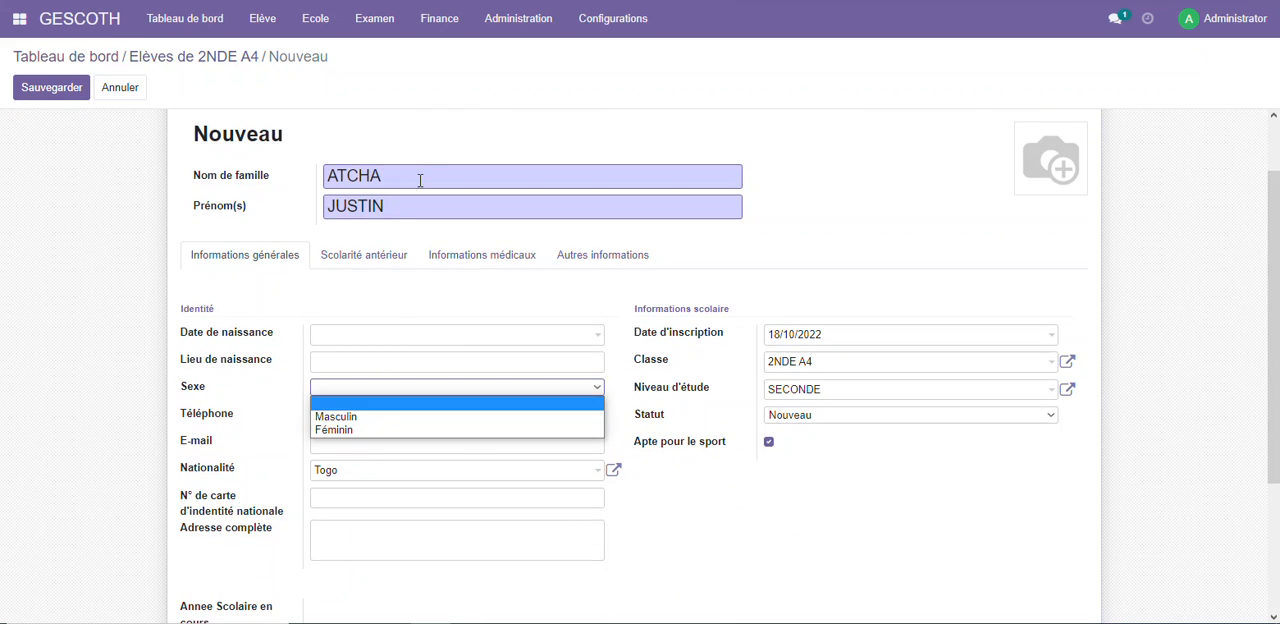
pyautogui.click(340, 416)
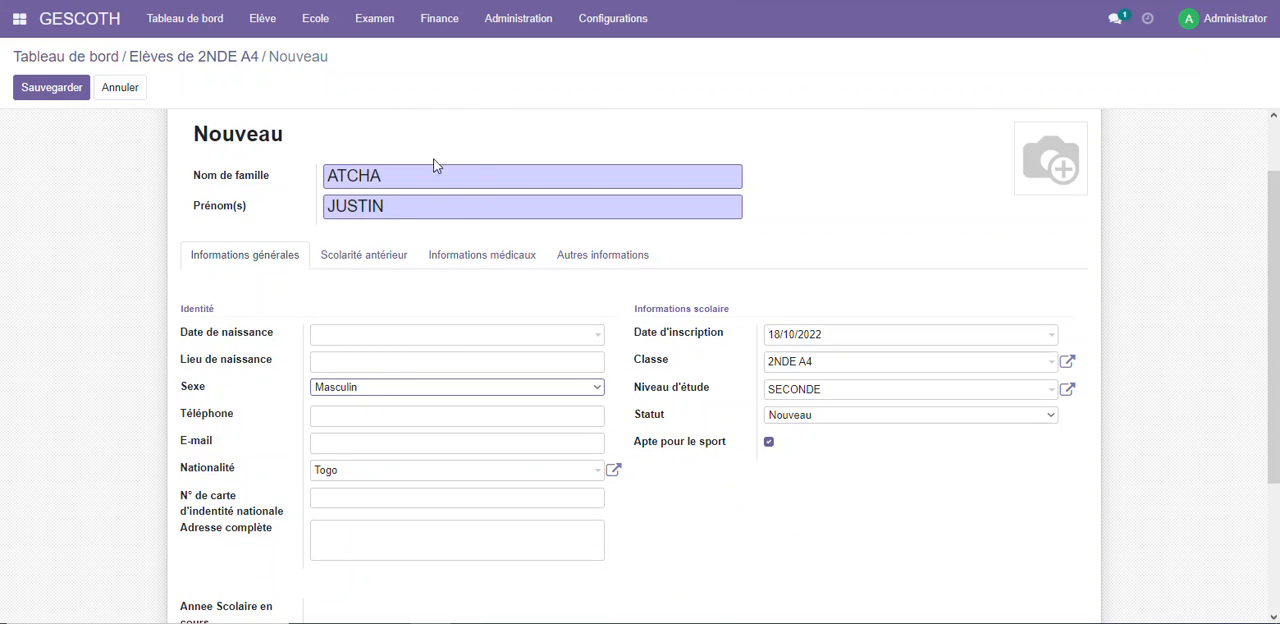
pyautogui.click(54, 95)
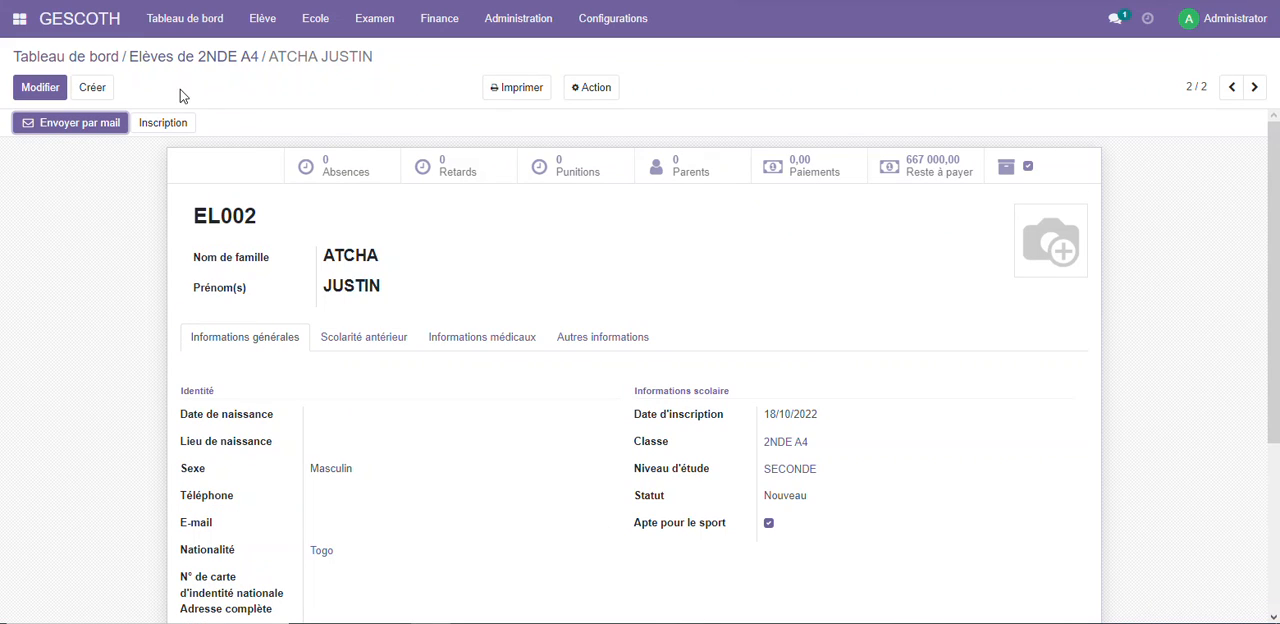
# Register a third student in 2NDE A4 with family name, first name and Sexe Féminin, and save the record
pyautogui.click(92, 88)
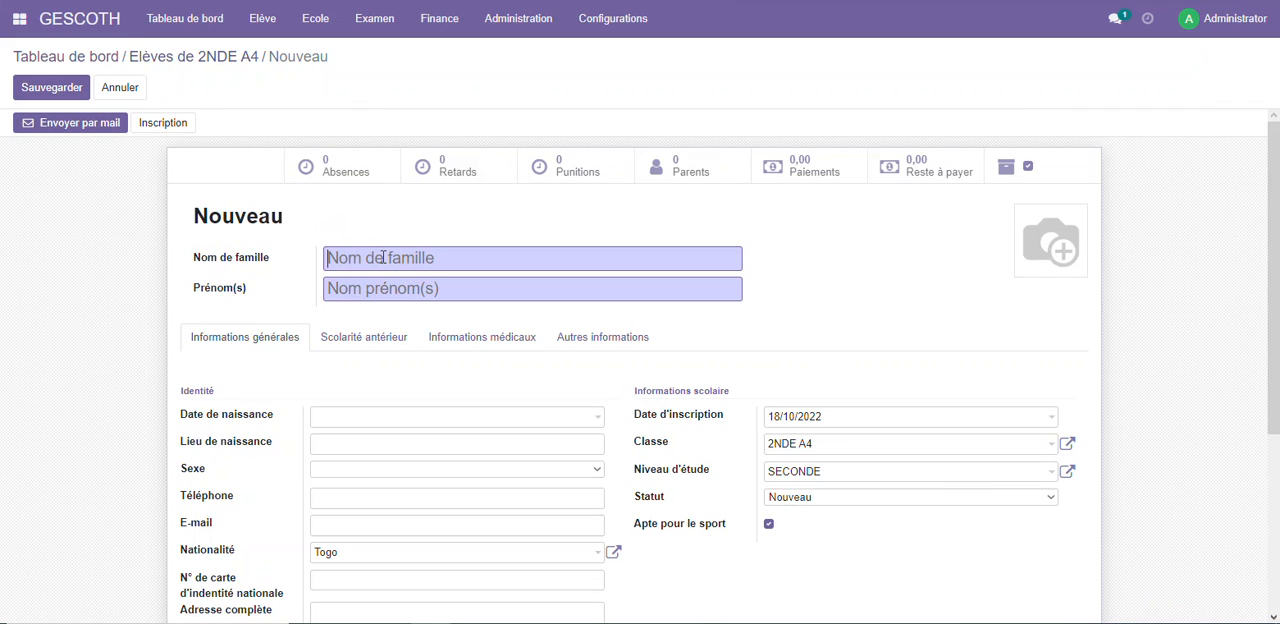
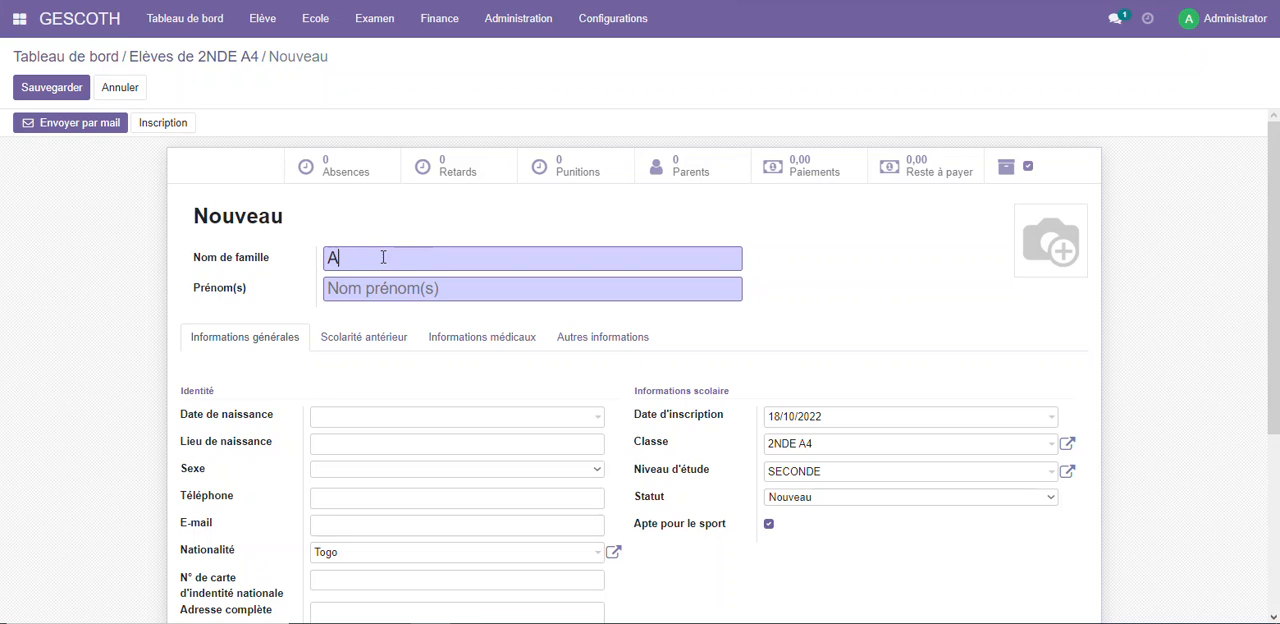
pyautogui.press('Tab')
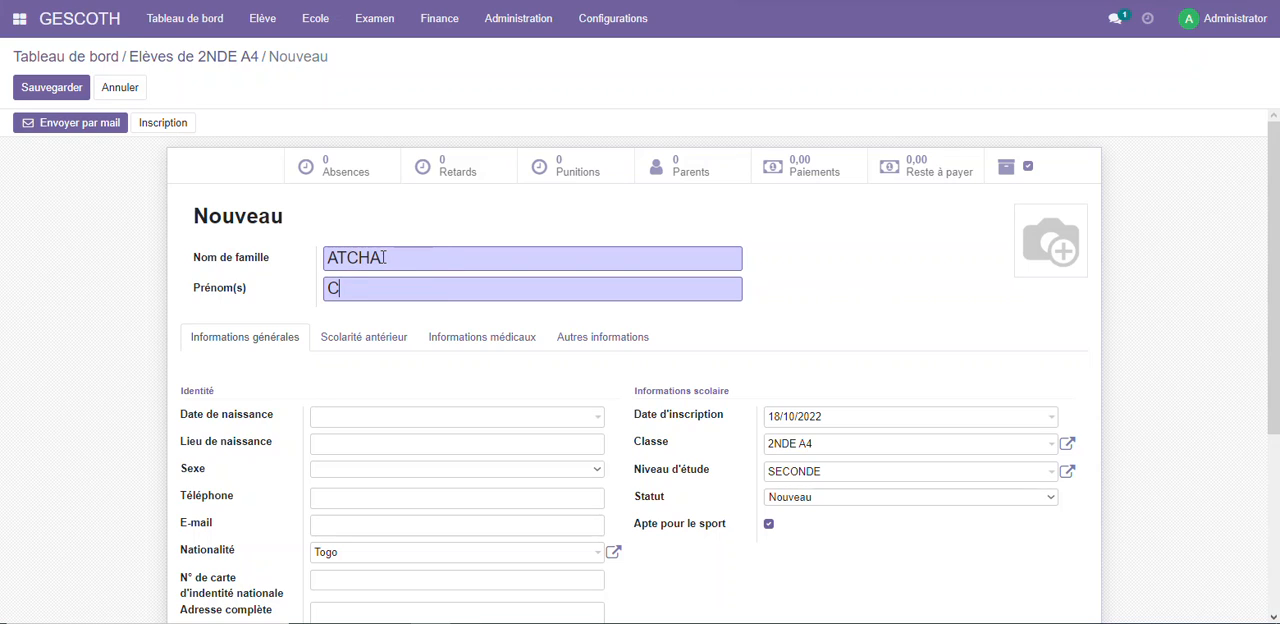
pyautogui.click(395, 466)
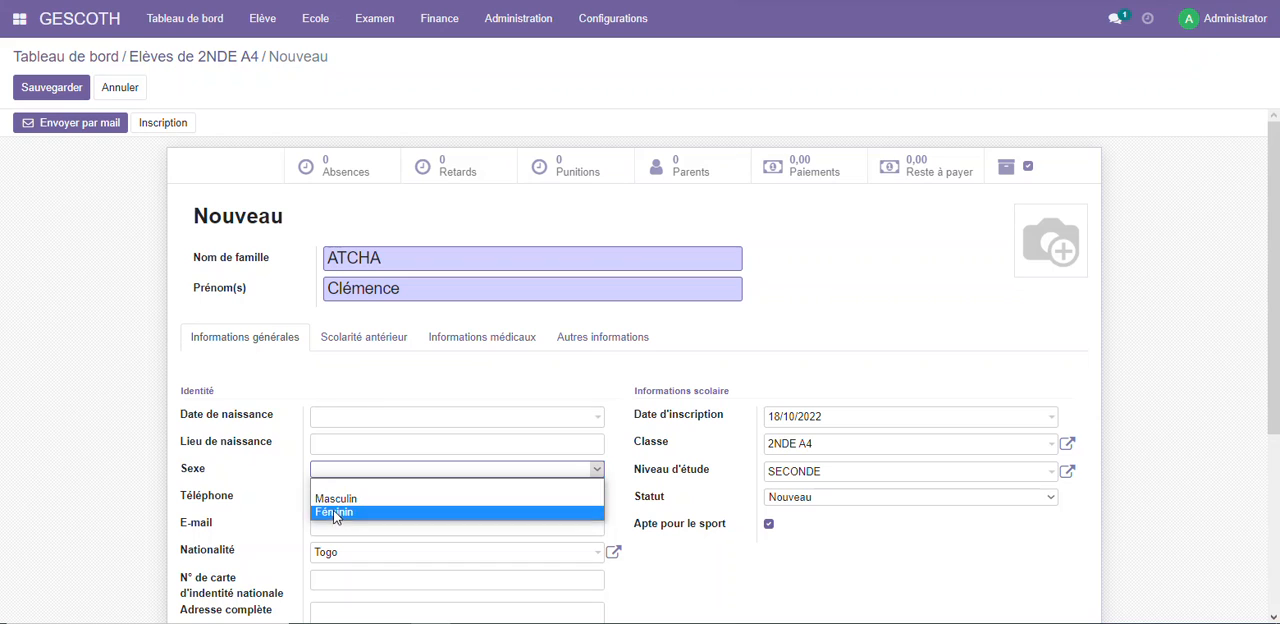
pyautogui.click(341, 517)
pyautogui.click(55, 98)
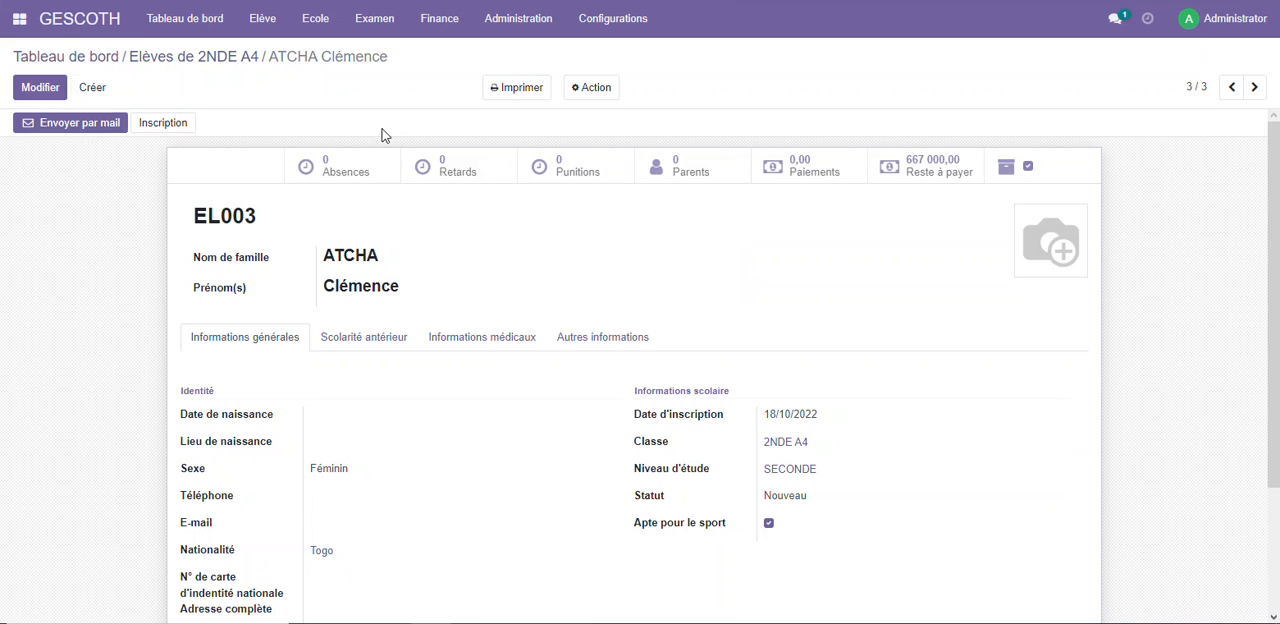
# Create a new Paiement par tranche record in Finance and select the first registered student as Elève
pyautogui.click(70, 19)
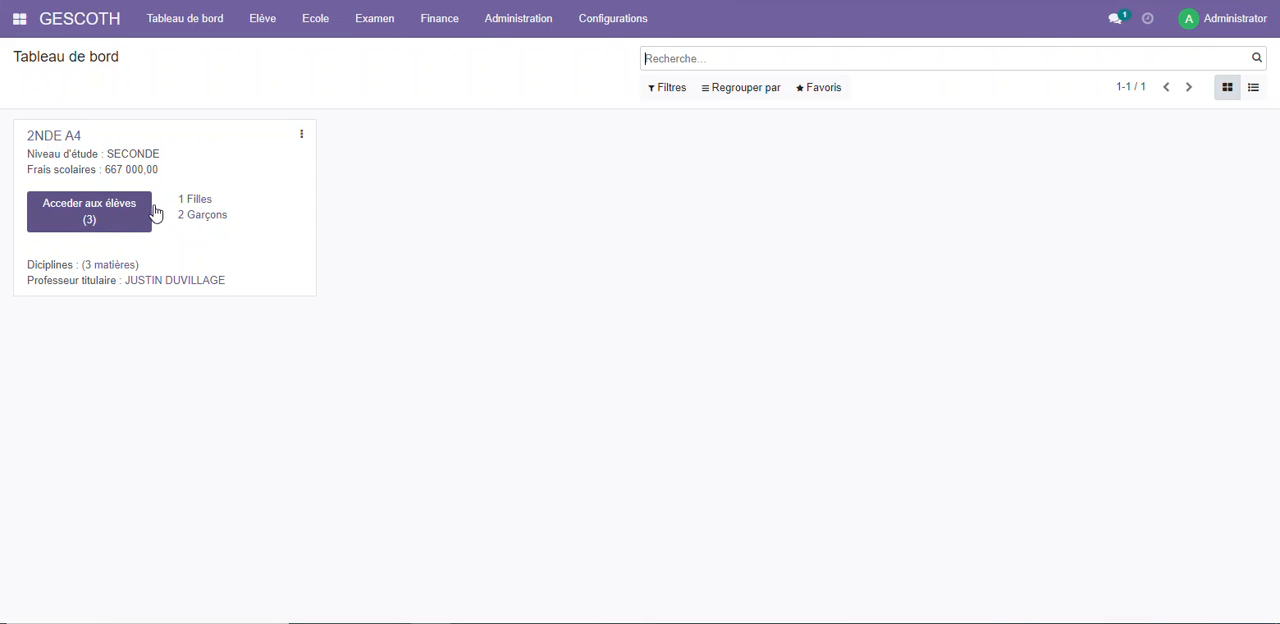
pyautogui.click(445, 26)
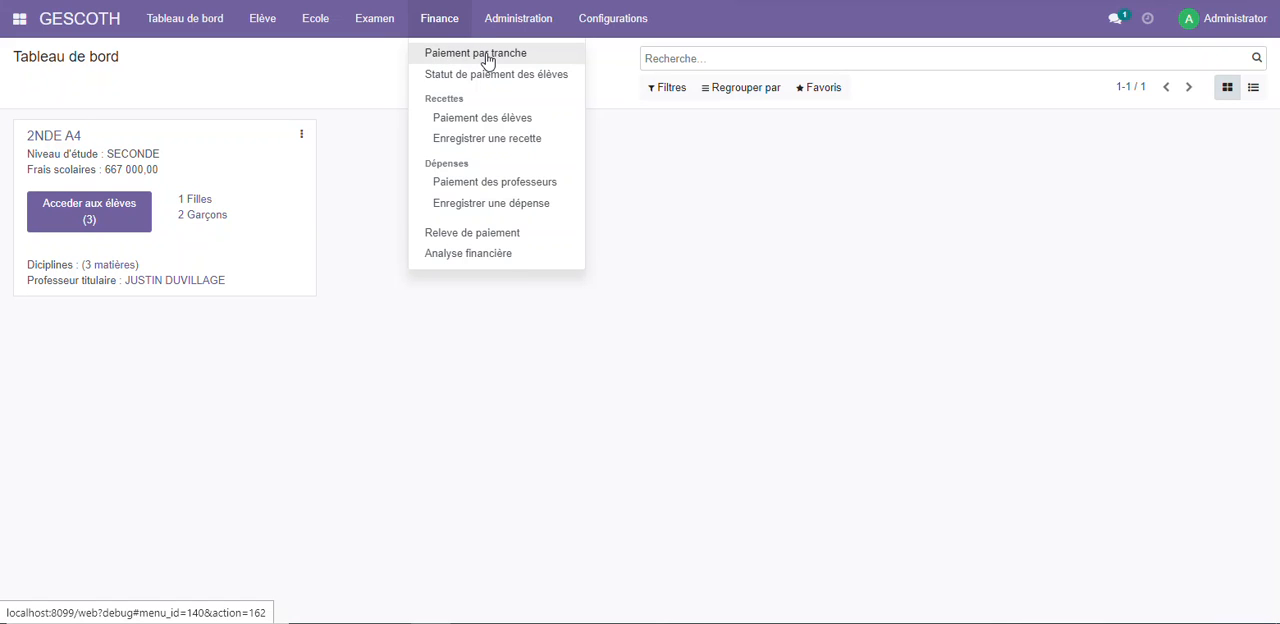
pyautogui.click(488, 61)
pyautogui.click(38, 89)
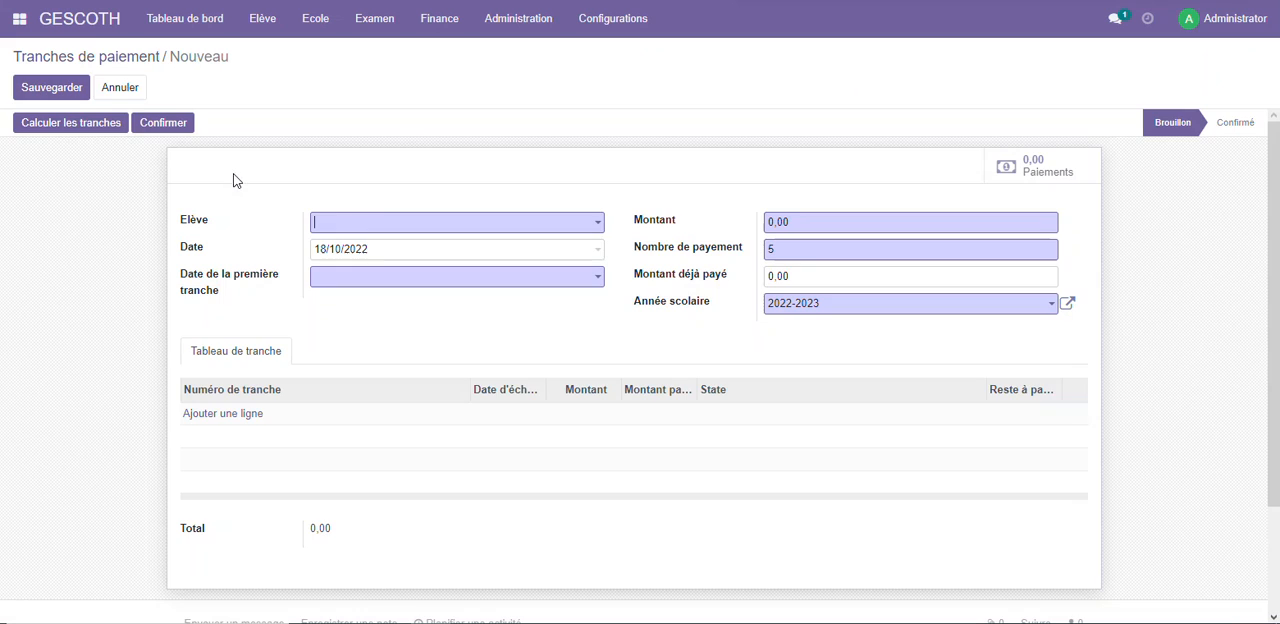
pyautogui.click(363, 221)
pyautogui.click(363, 249)
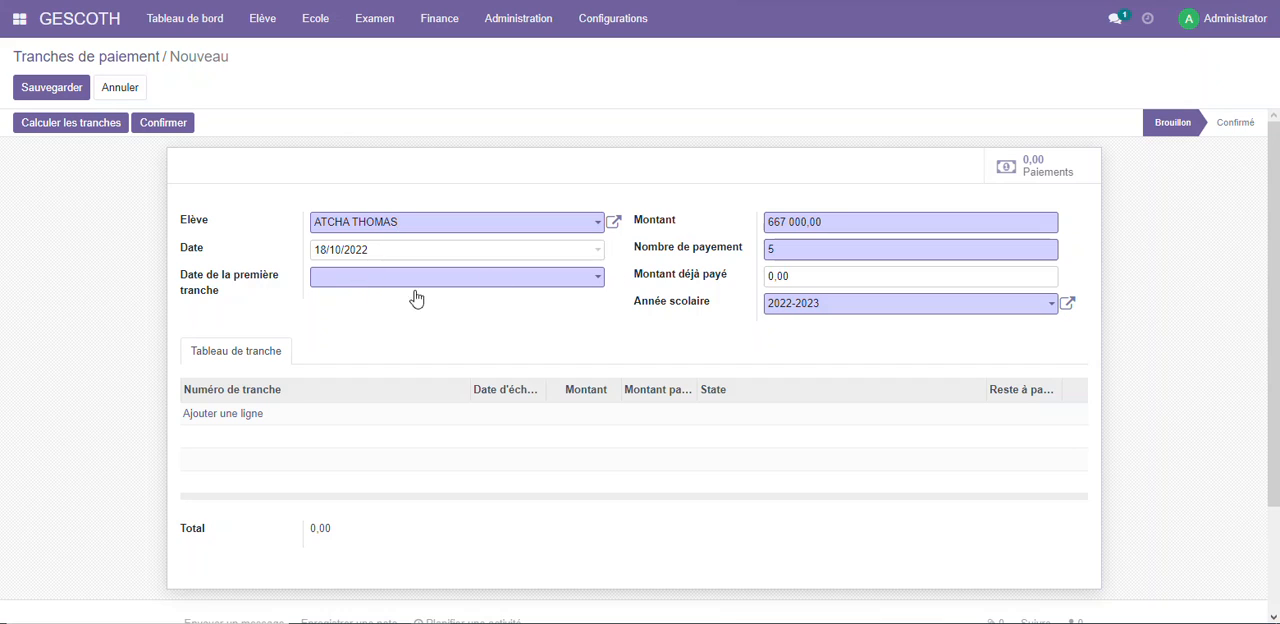
# Set Date de la première tranche to 02/11/2022 and check the Montant déjà payé field
pyautogui.click(271, 287)
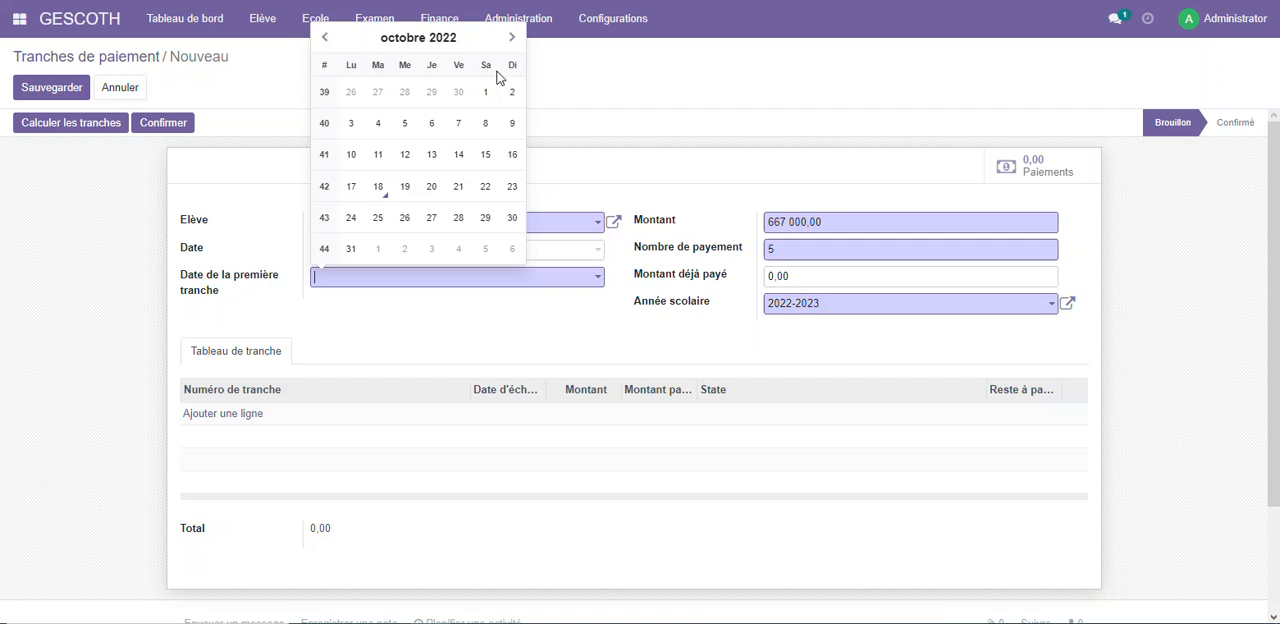
pyautogui.click(512, 38)
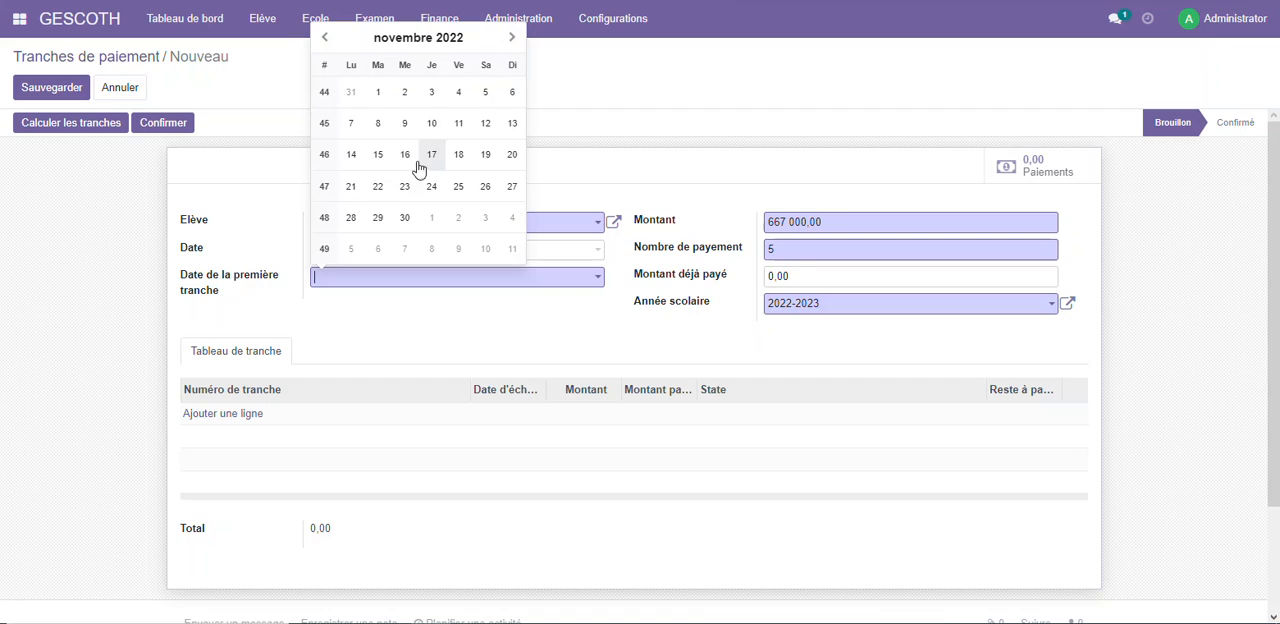
pyautogui.click(405, 97)
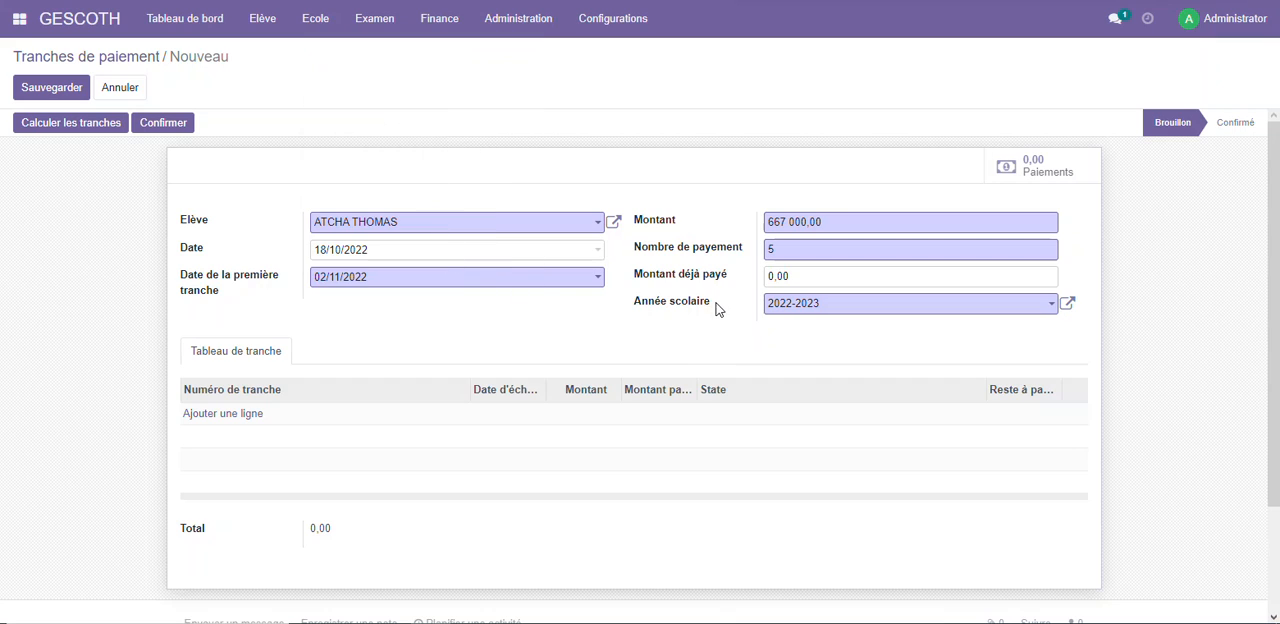
pyautogui.click(389, 288)
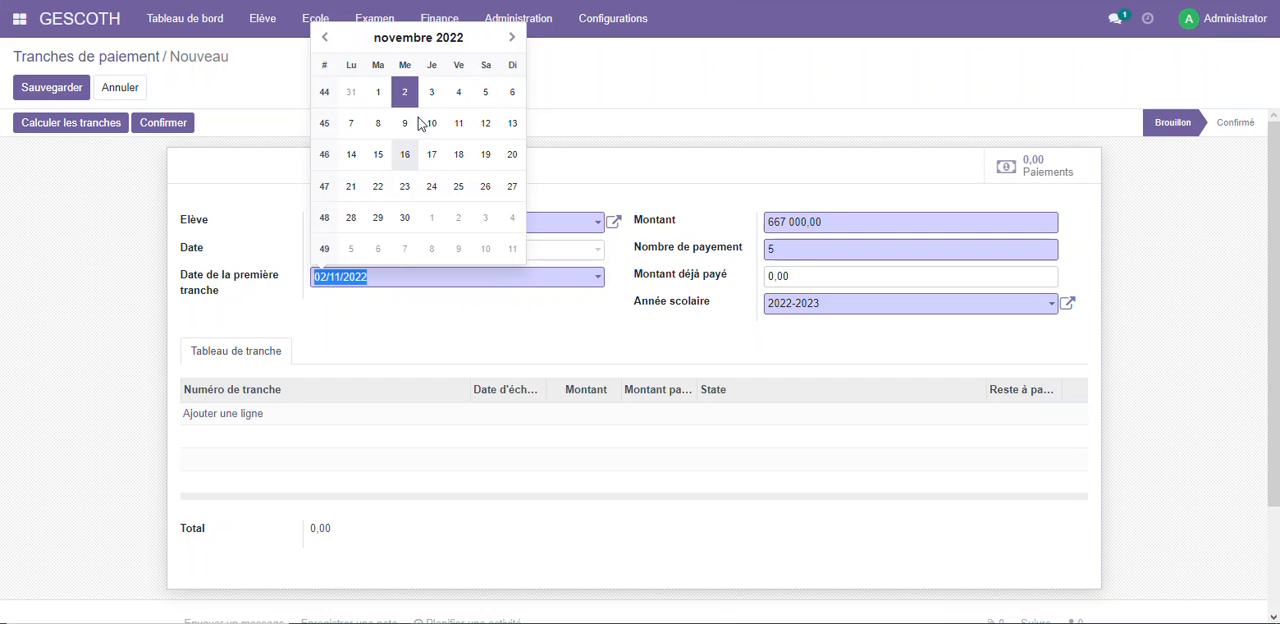
pyautogui.click(620, 283)
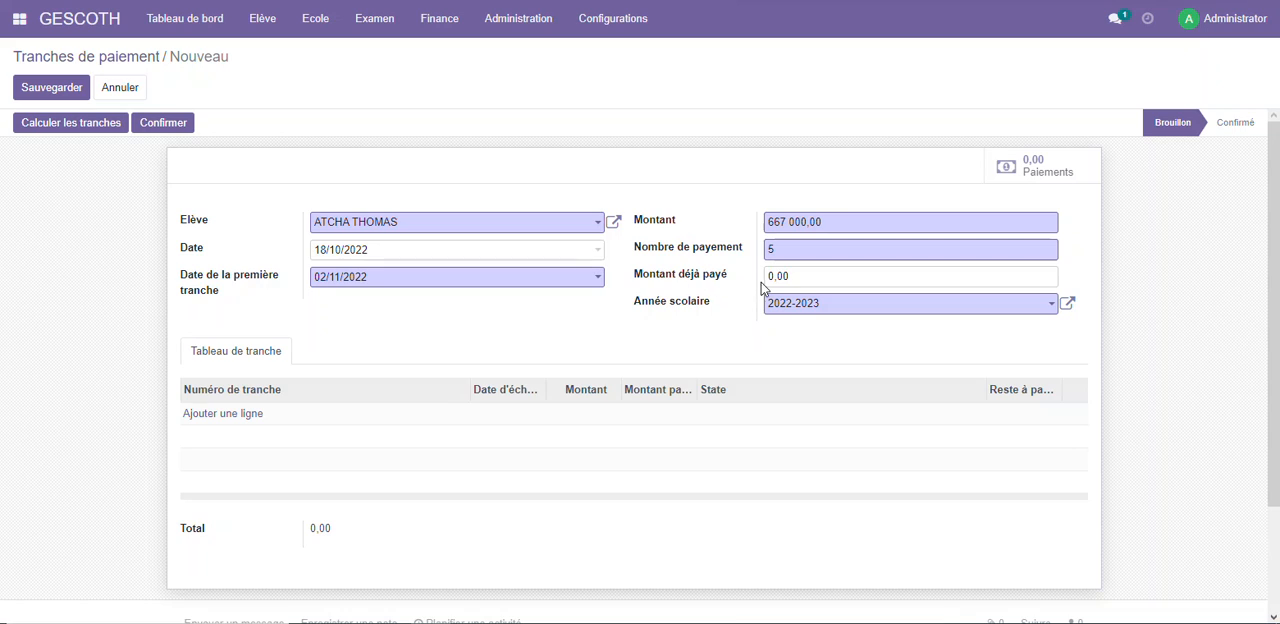
pyautogui.click(797, 278)
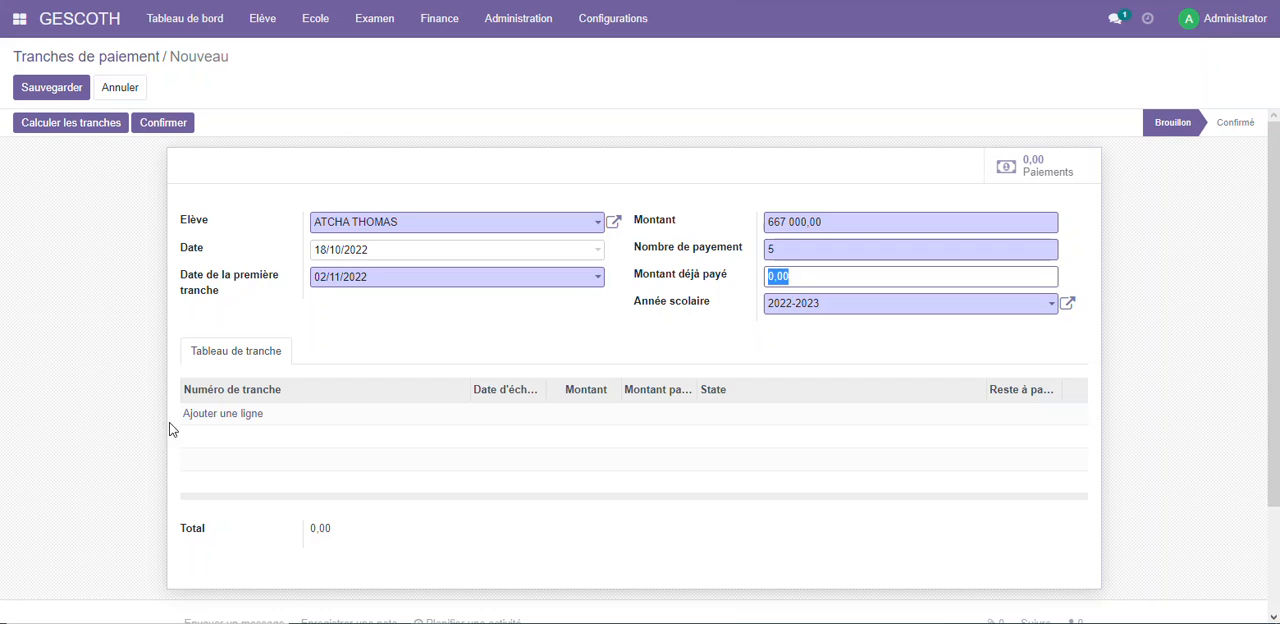
# Calculate the student's payment installments, review the installment table, and confirm the payment plan
pyautogui.click(70, 125)
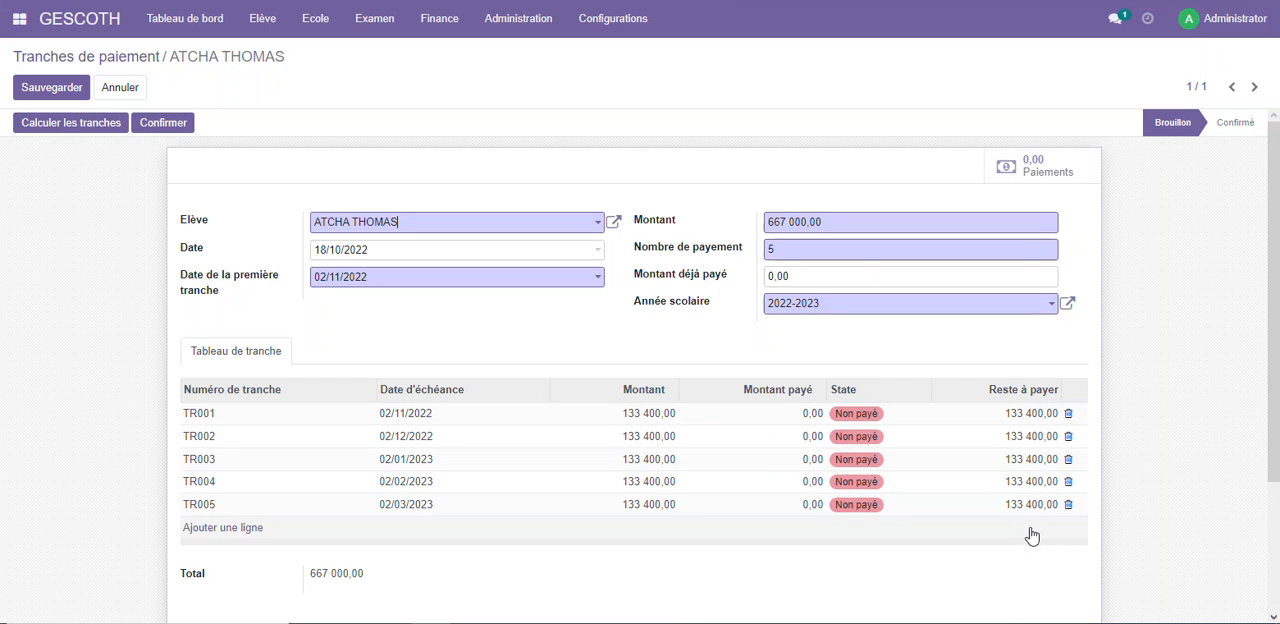
pyautogui.scroll(-2, 1000, 478)
pyautogui.scroll(2, 1000, 478)
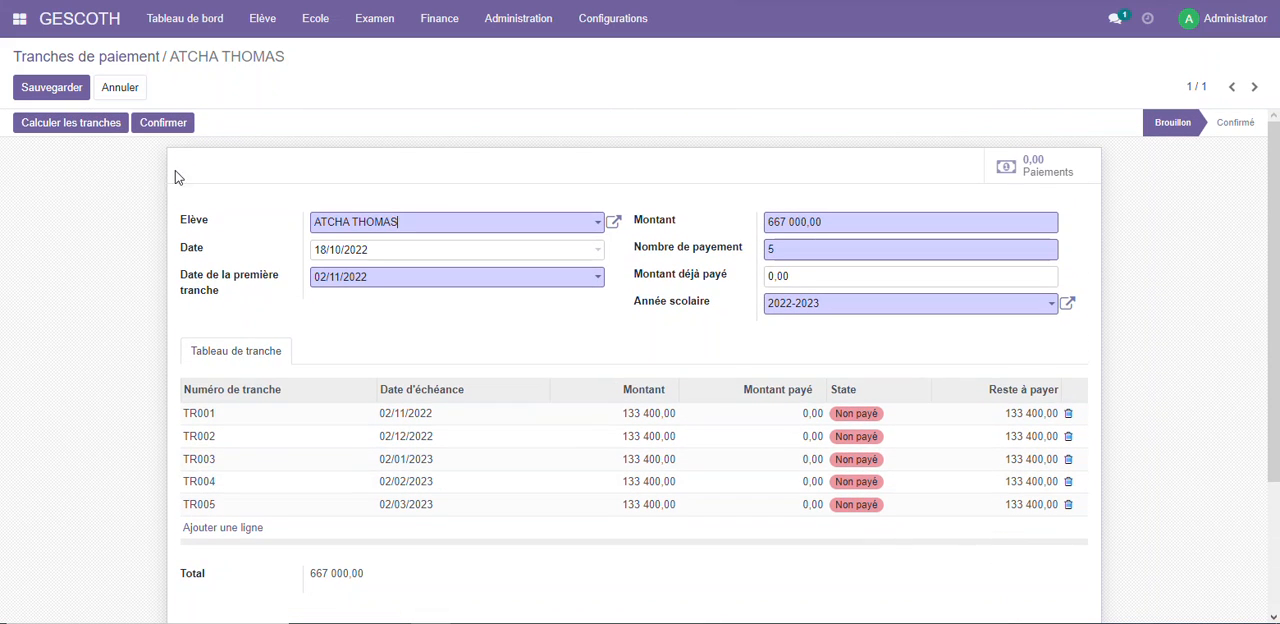
pyautogui.click(142, 126)
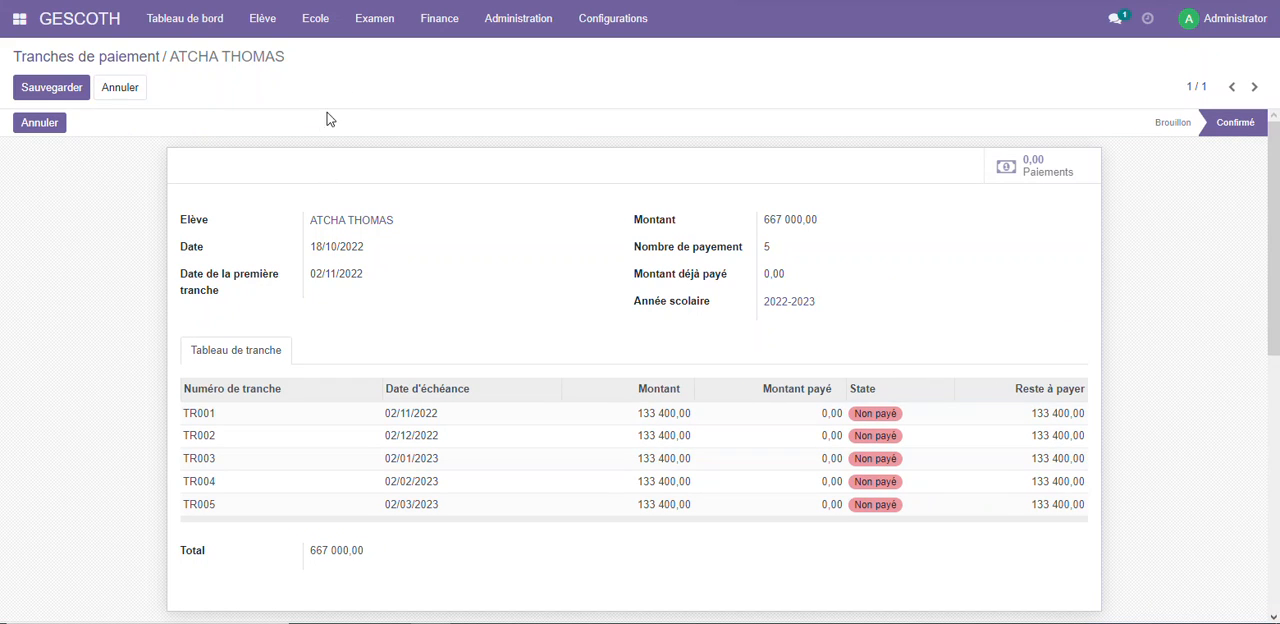
# Create a new Paiement des élèves record and select the first registered student as Elève
pyautogui.click(440, 25)
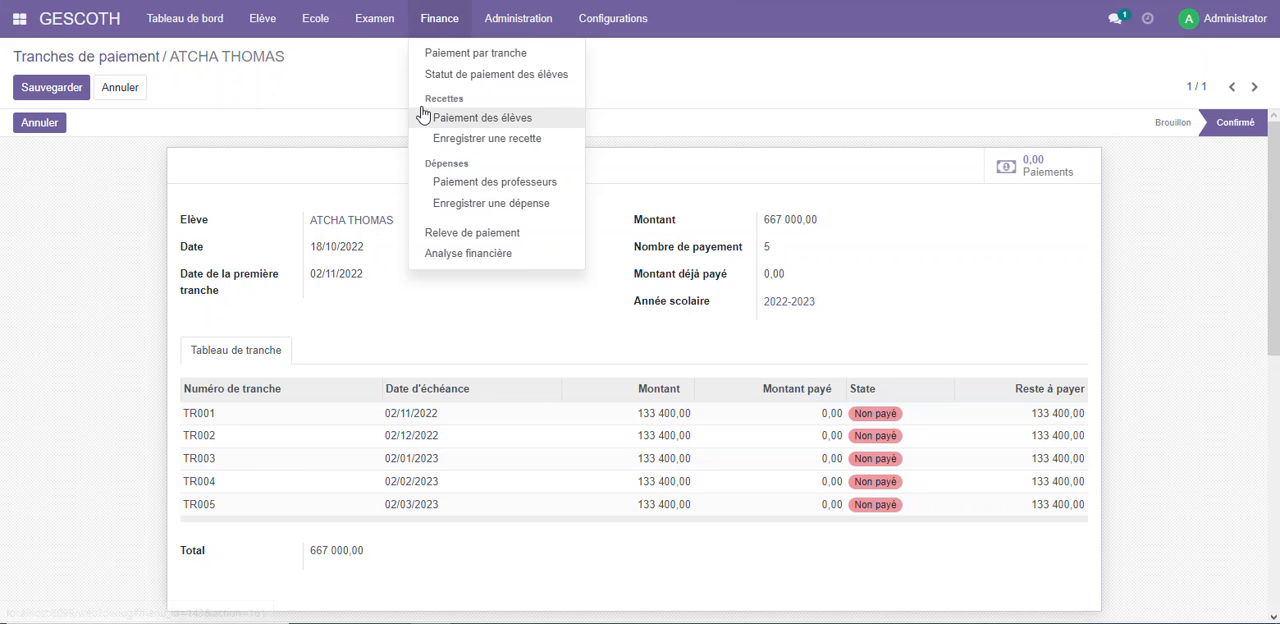
pyautogui.click(497, 118)
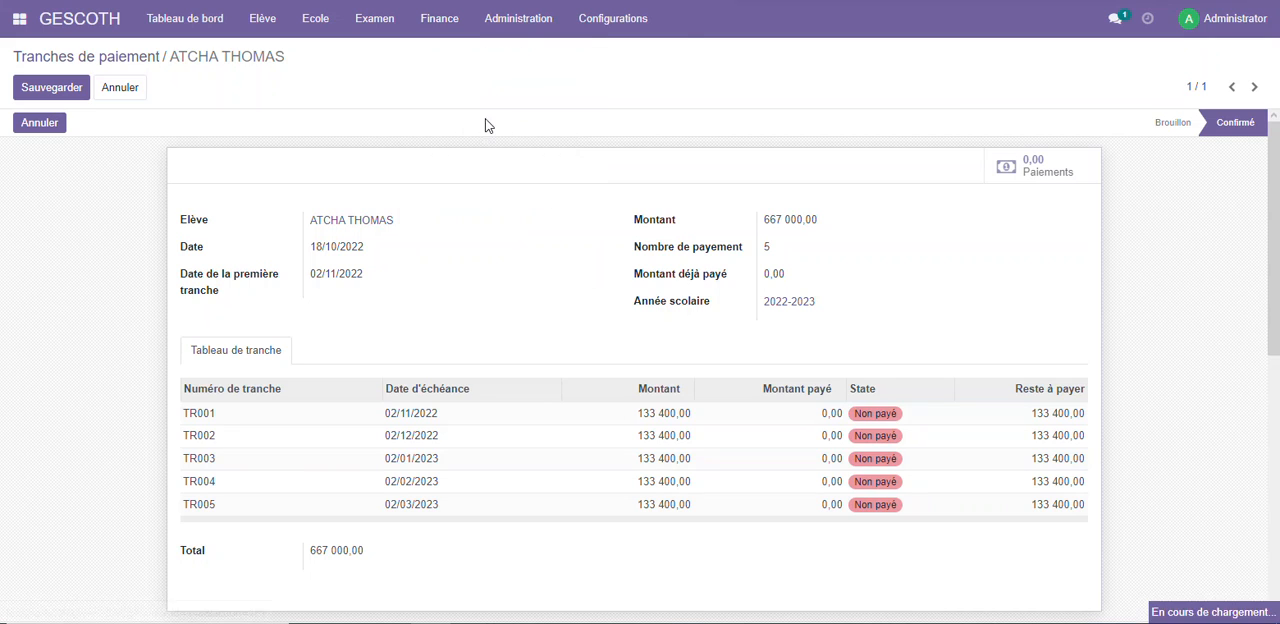
pyautogui.click(44, 90)
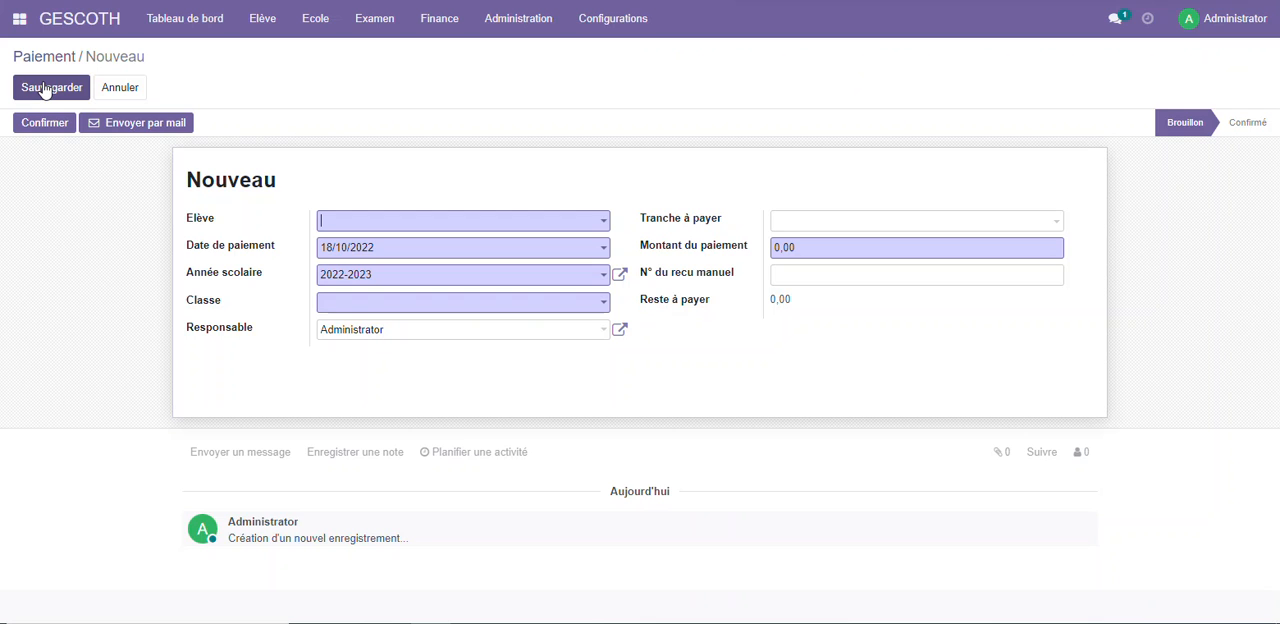
pyautogui.click(372, 226)
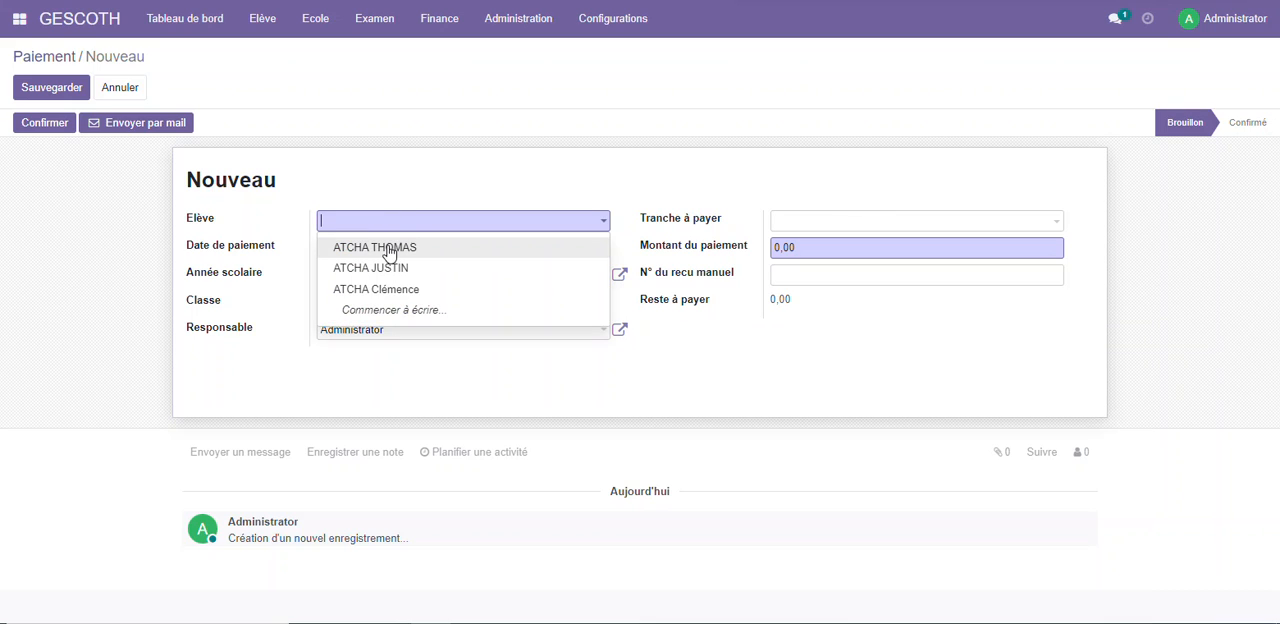
pyautogui.click(389, 254)
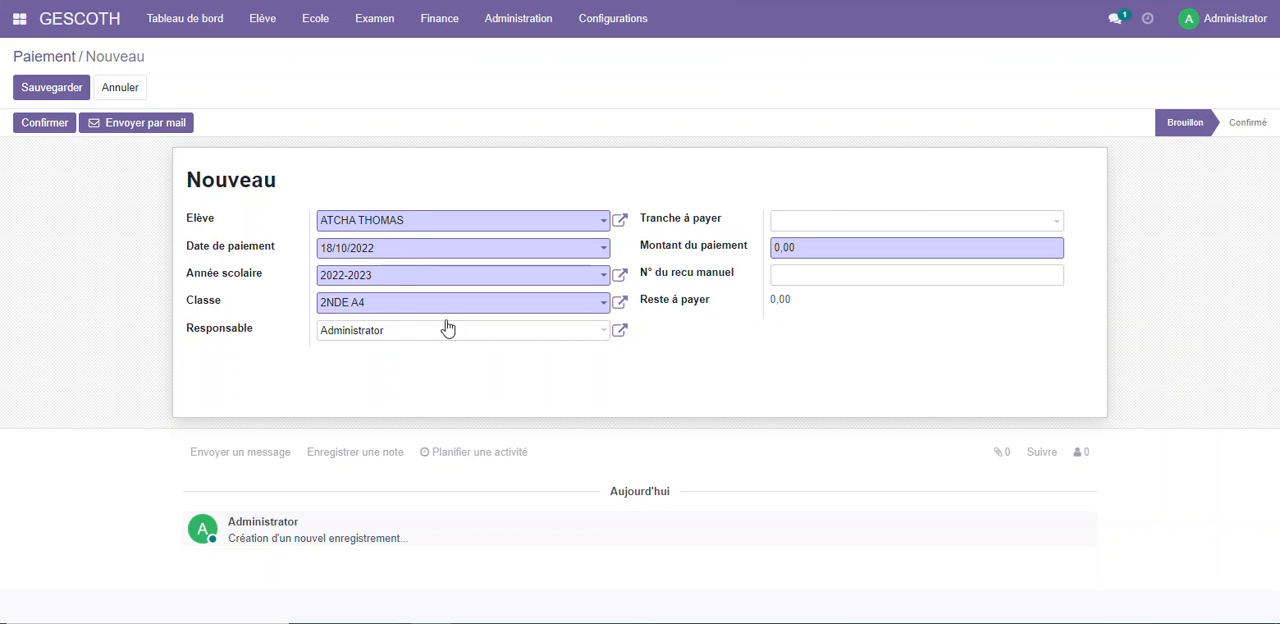
# Set Tranche à payer to TR001 on the new student payment and save the record
pyautogui.click(830, 222)
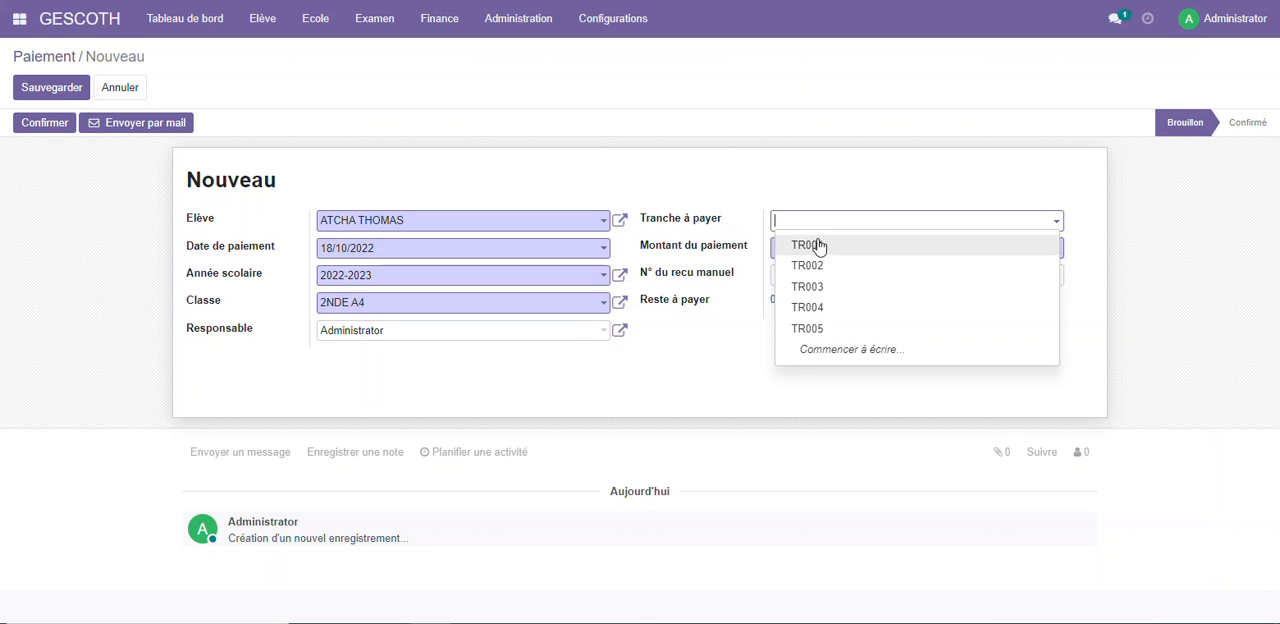
pyautogui.click(818, 245)
pyautogui.moveTo(836, 249); pyautogui.dragTo(771, 255)
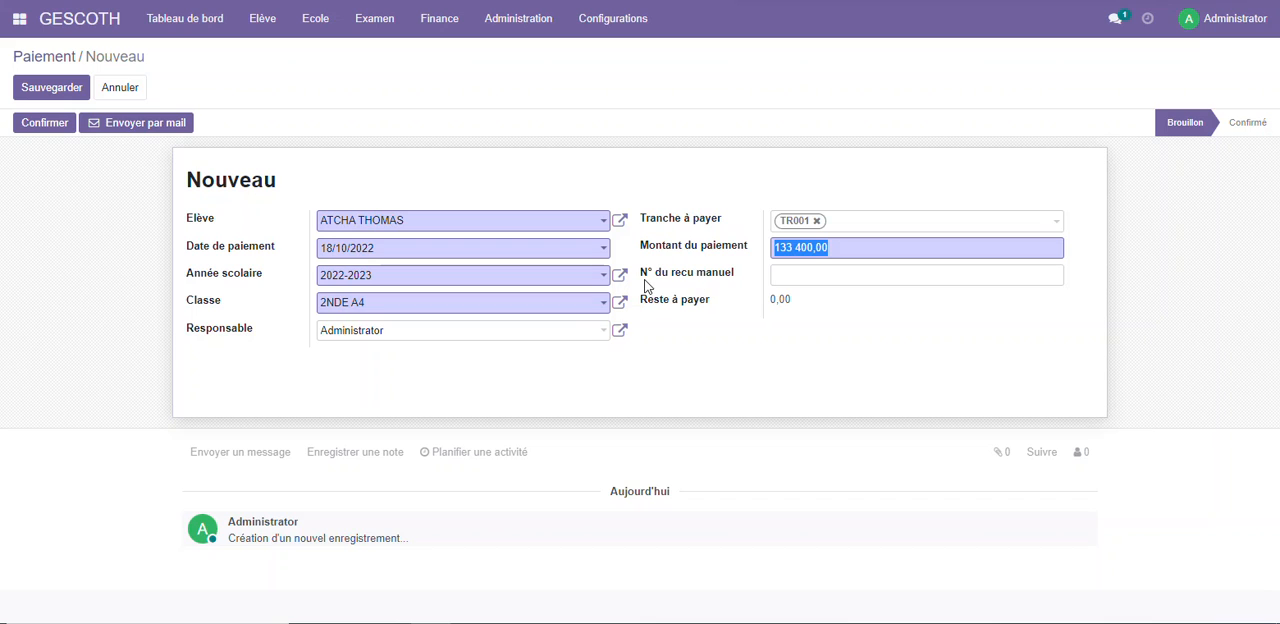
pyautogui.click(790, 274)
pyautogui.click(67, 91)
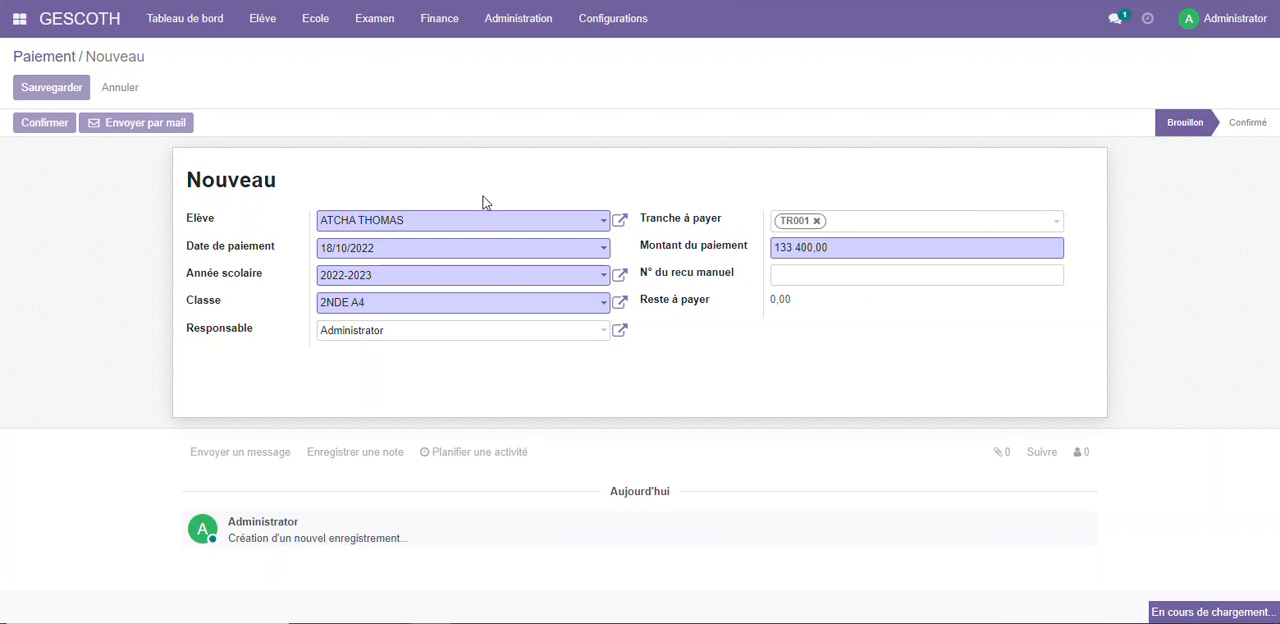
# Check the Reste à payer amount, confirm the TR001 payment and post it to accounting
pyautogui.moveTo(765, 305); pyautogui.dragTo(834, 298)
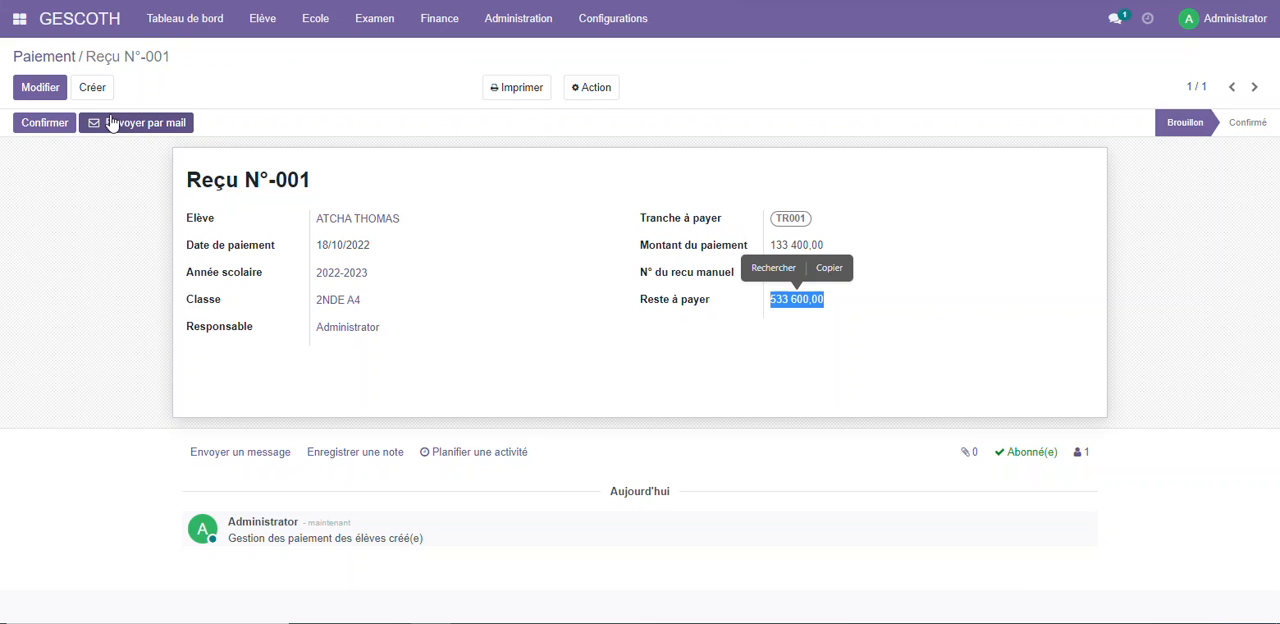
pyautogui.click(50, 123)
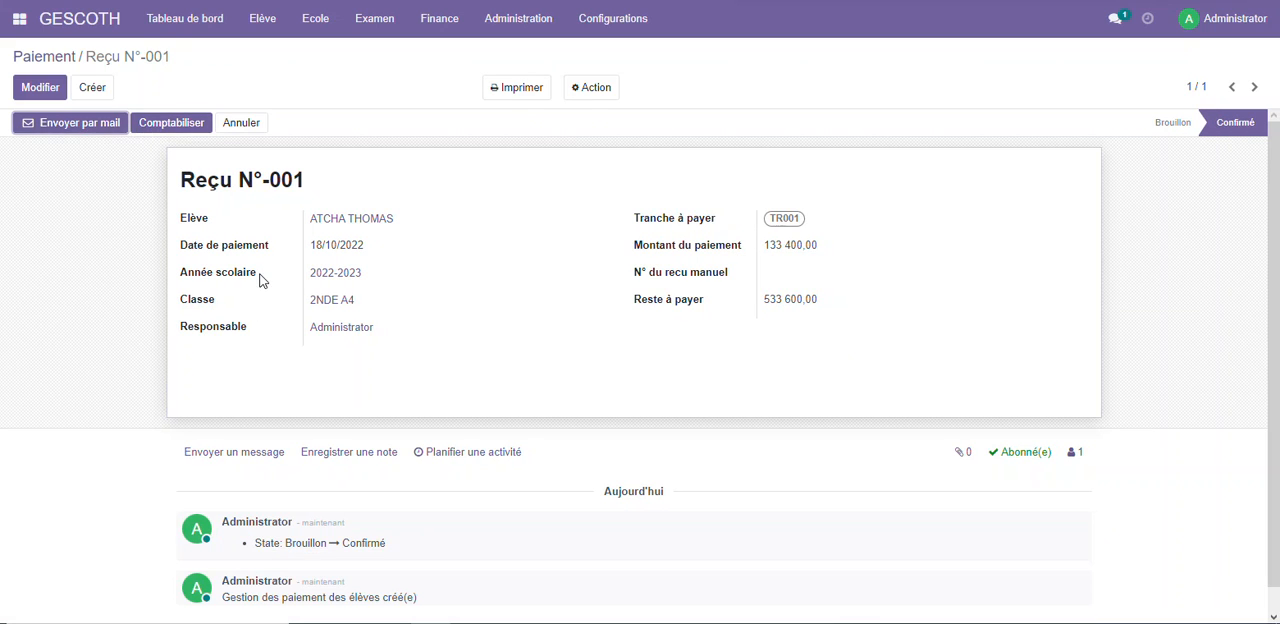
pyautogui.click(171, 124)
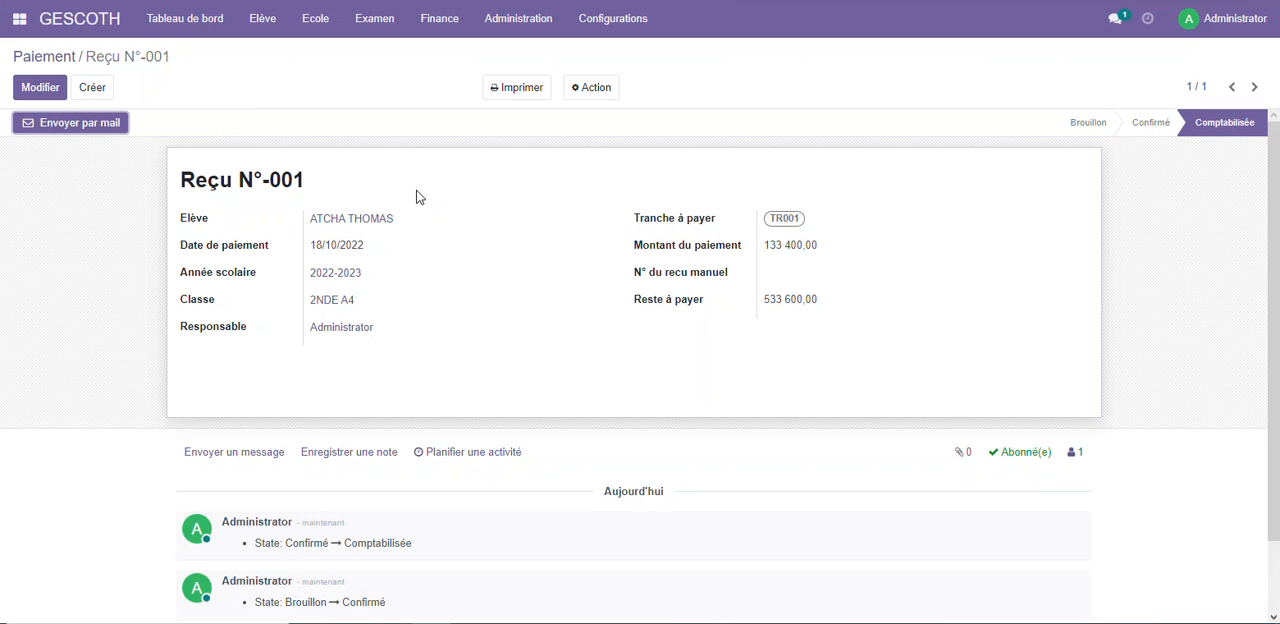
# Open the student's Paiement par tranche record and check the status of installment TR001
pyautogui.click(377, 20)
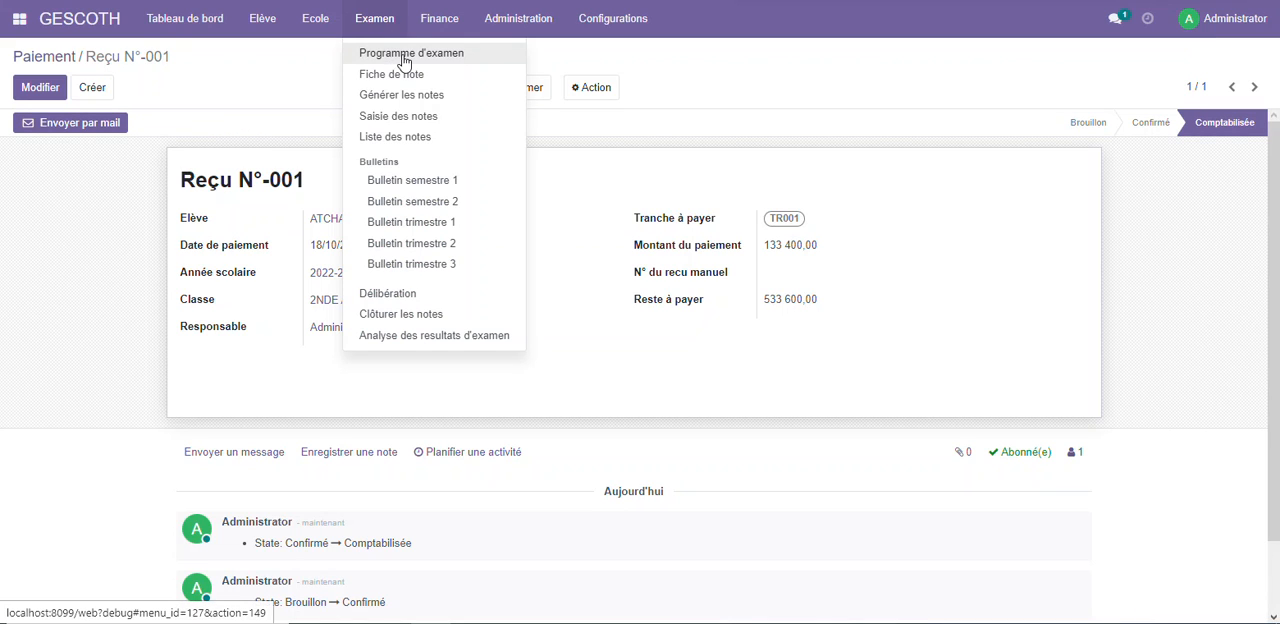
pyautogui.click(441, 18)
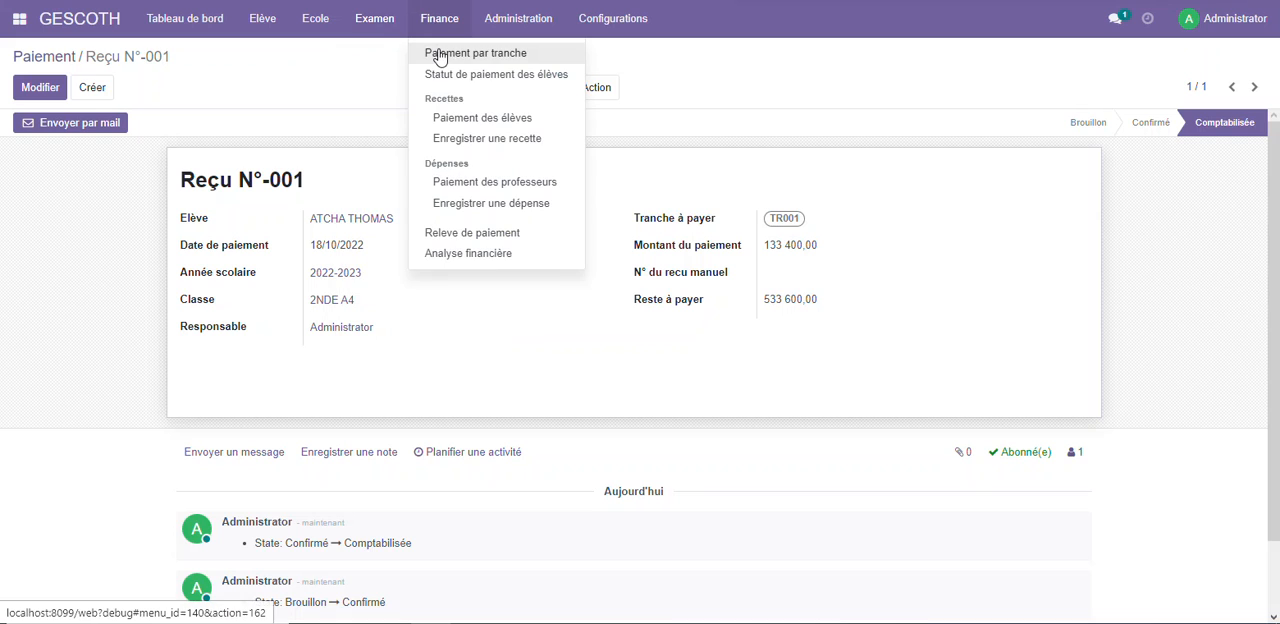
pyautogui.click(477, 55)
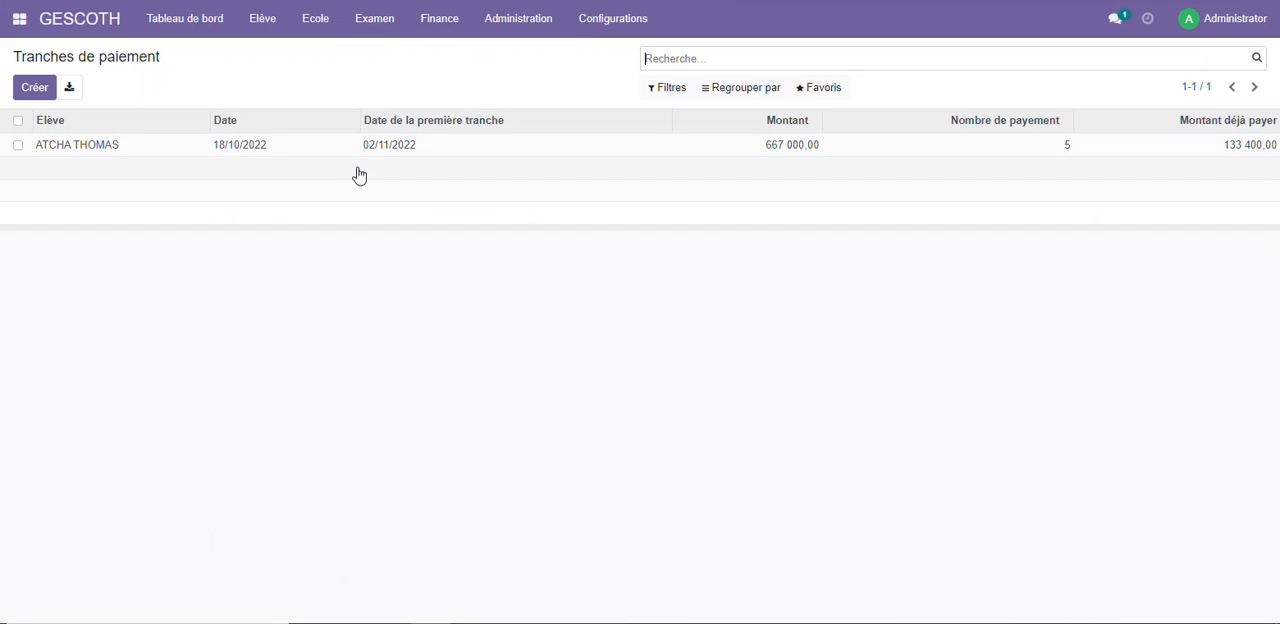
pyautogui.click(190, 146)
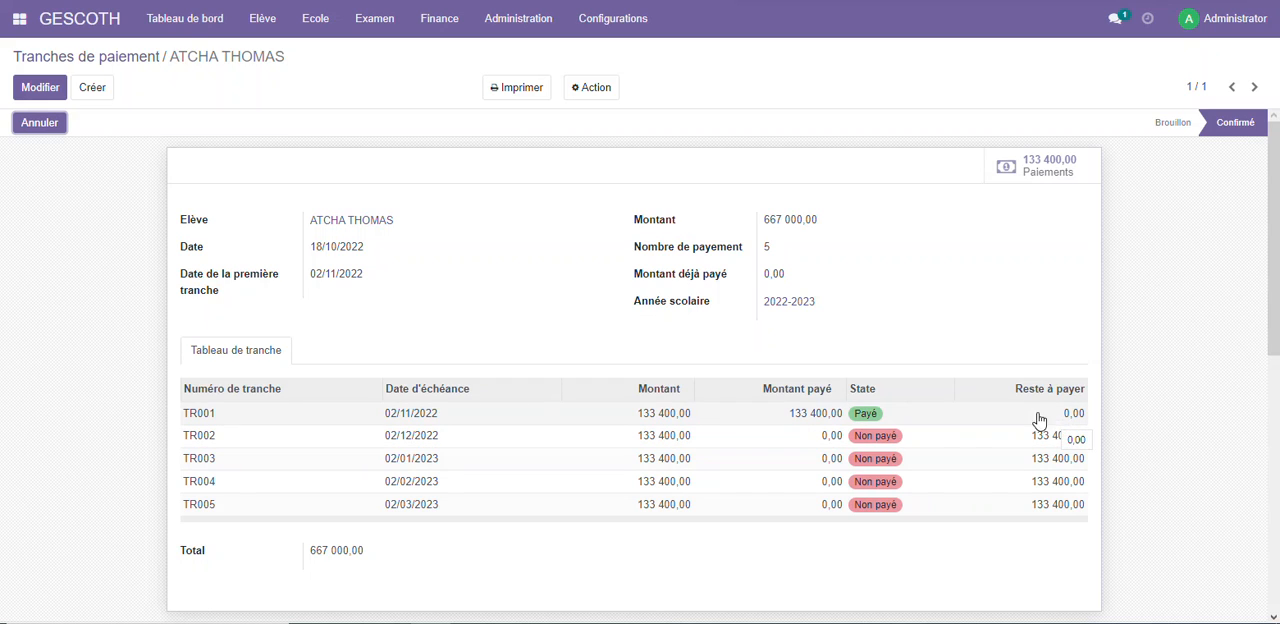
# Create a new Paiement des élèves record for the first registered student covering installments TR002 and TR003
pyautogui.click(440, 17)
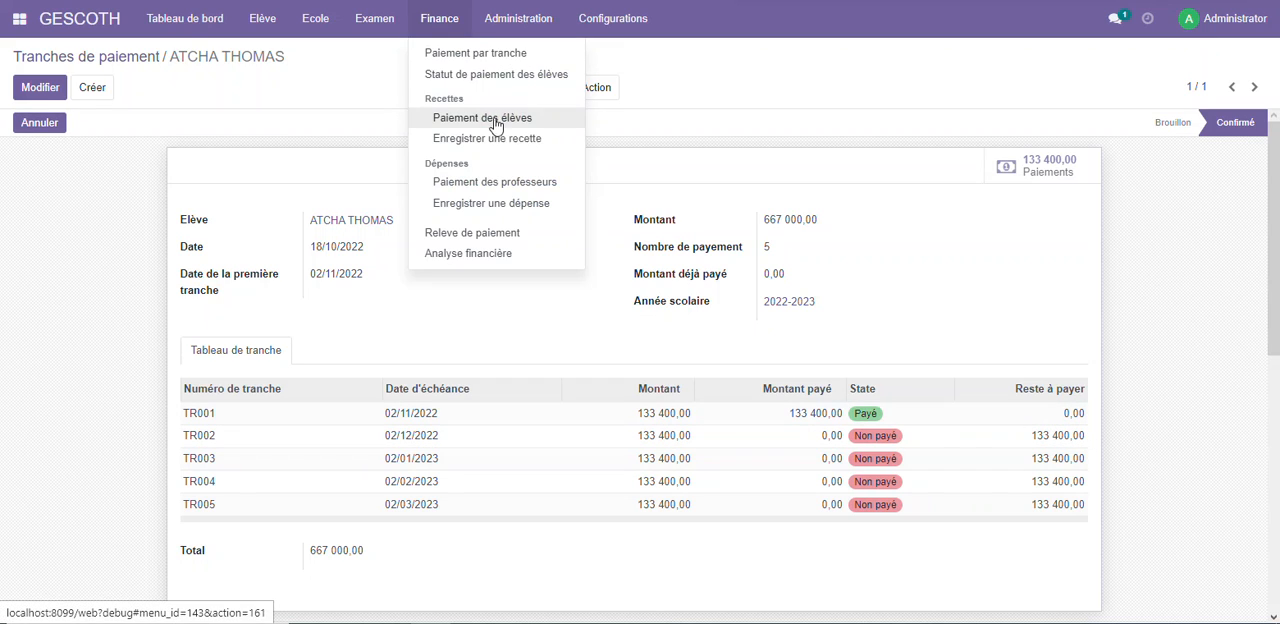
pyautogui.click(497, 119)
pyautogui.click(36, 89)
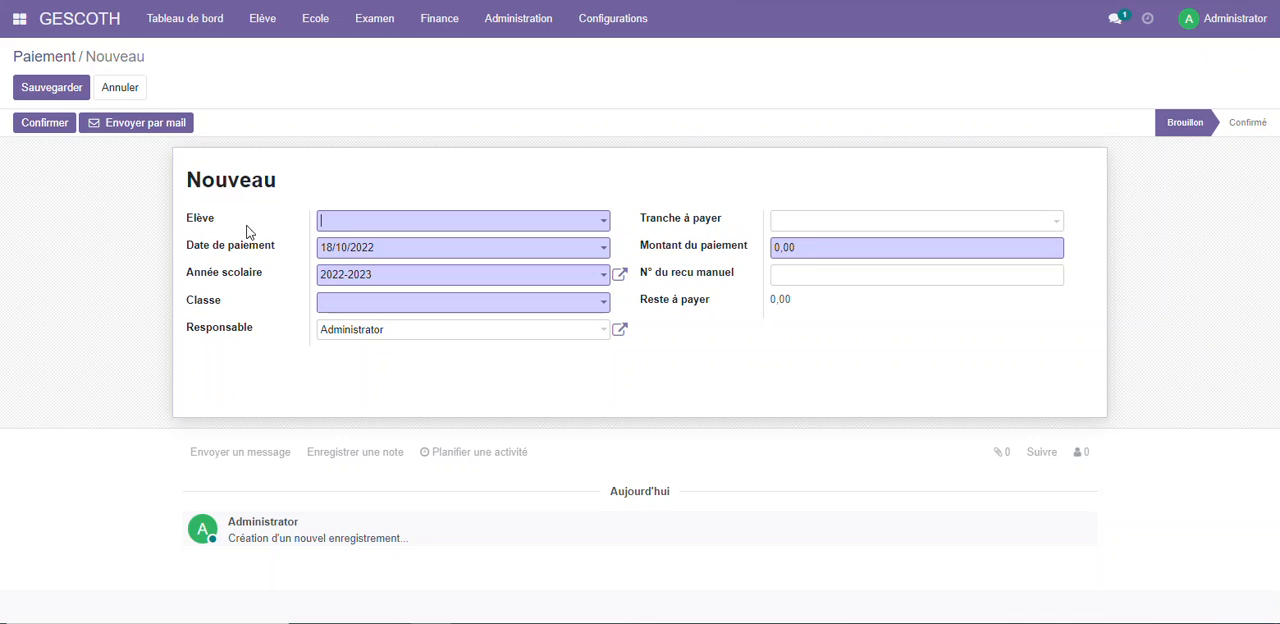
pyautogui.click(404, 222)
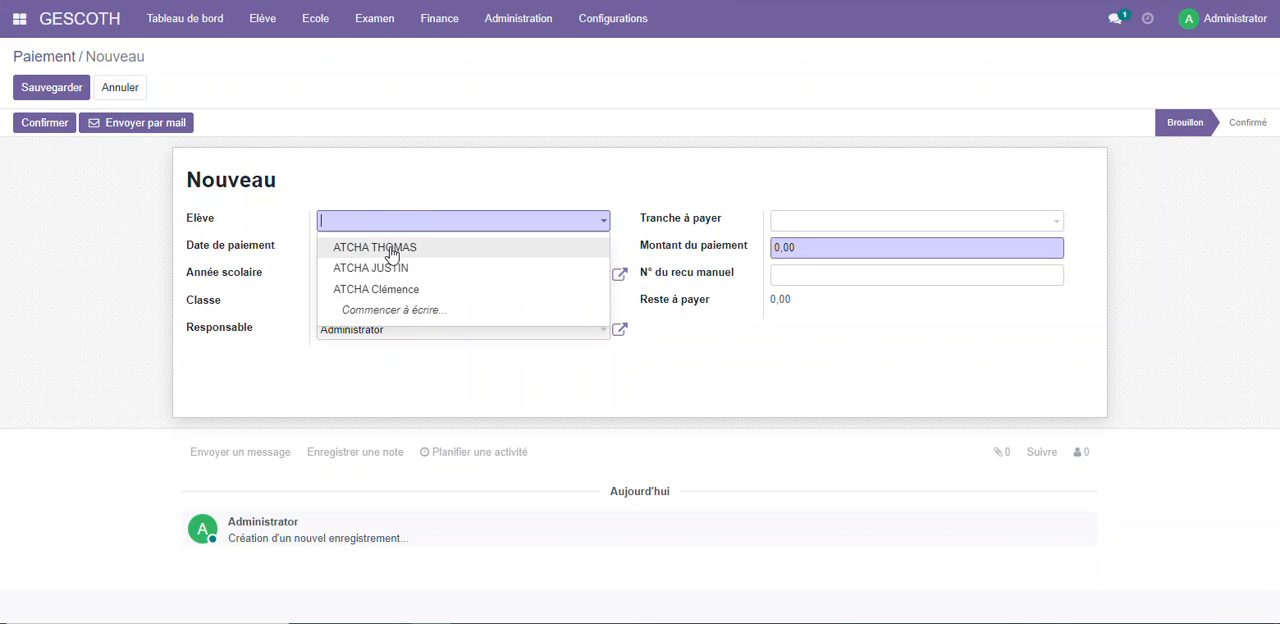
pyautogui.click(391, 248)
pyautogui.click(829, 229)
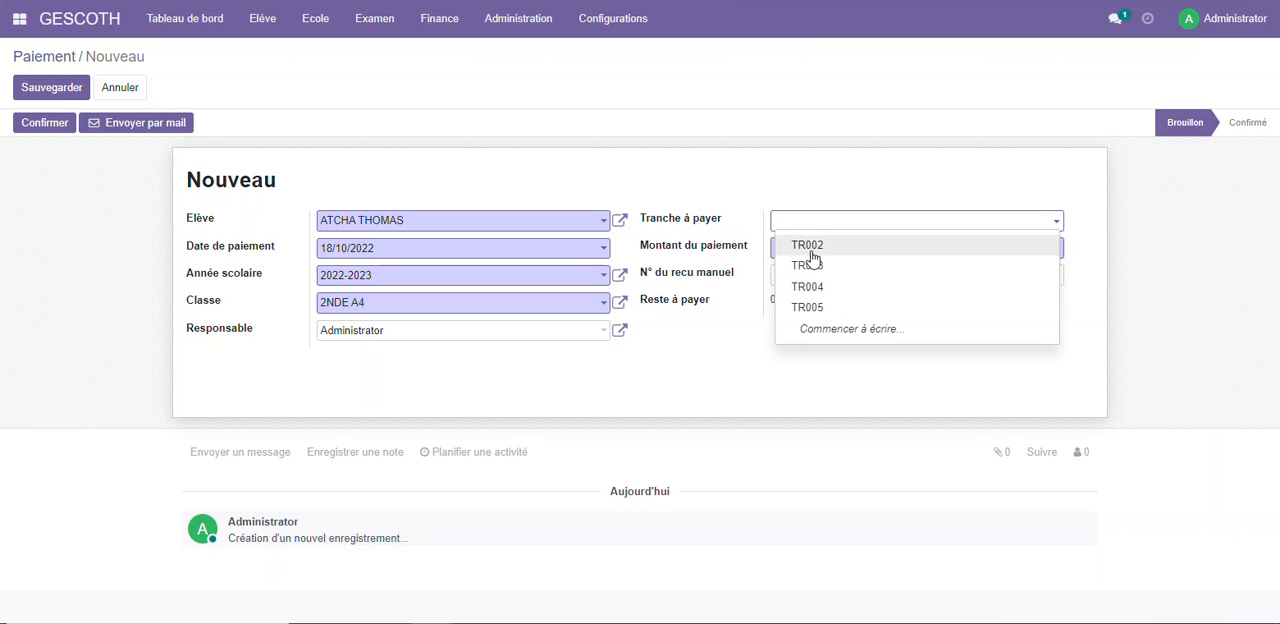
pyautogui.click(812, 246)
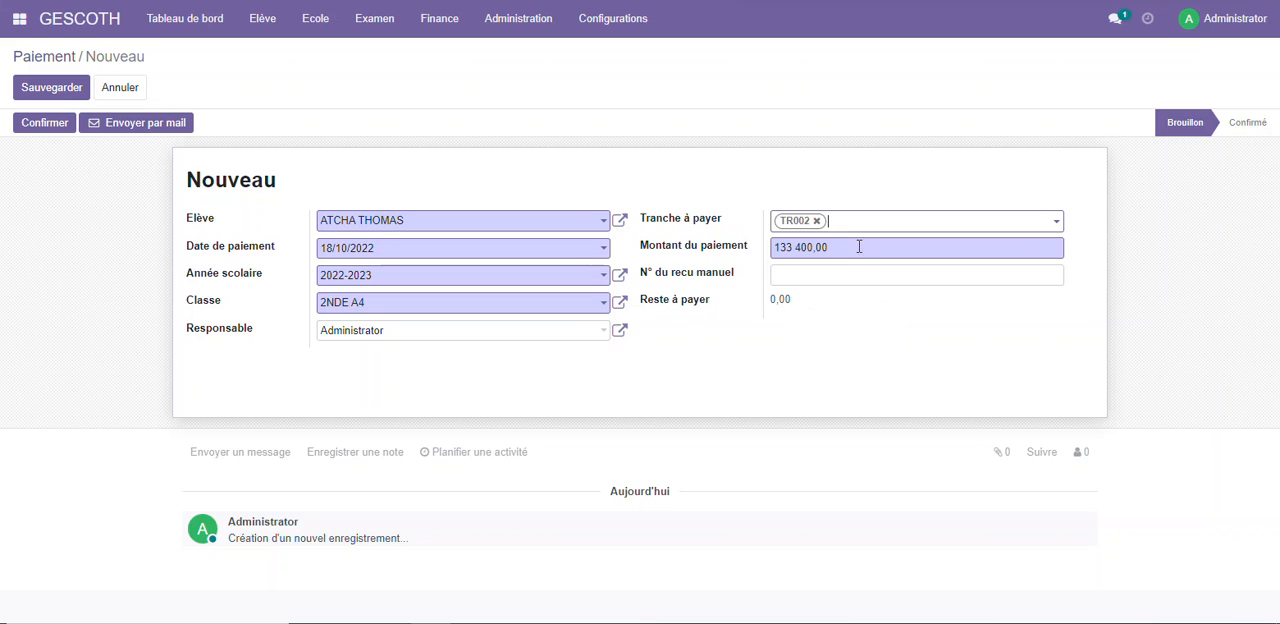
pyautogui.click(860, 222)
pyautogui.click(888, 249)
# Save and confirm the payment for TR002 and TR003, and post it to accounting
pyautogui.click(58, 92)
pyautogui.click(46, 128)
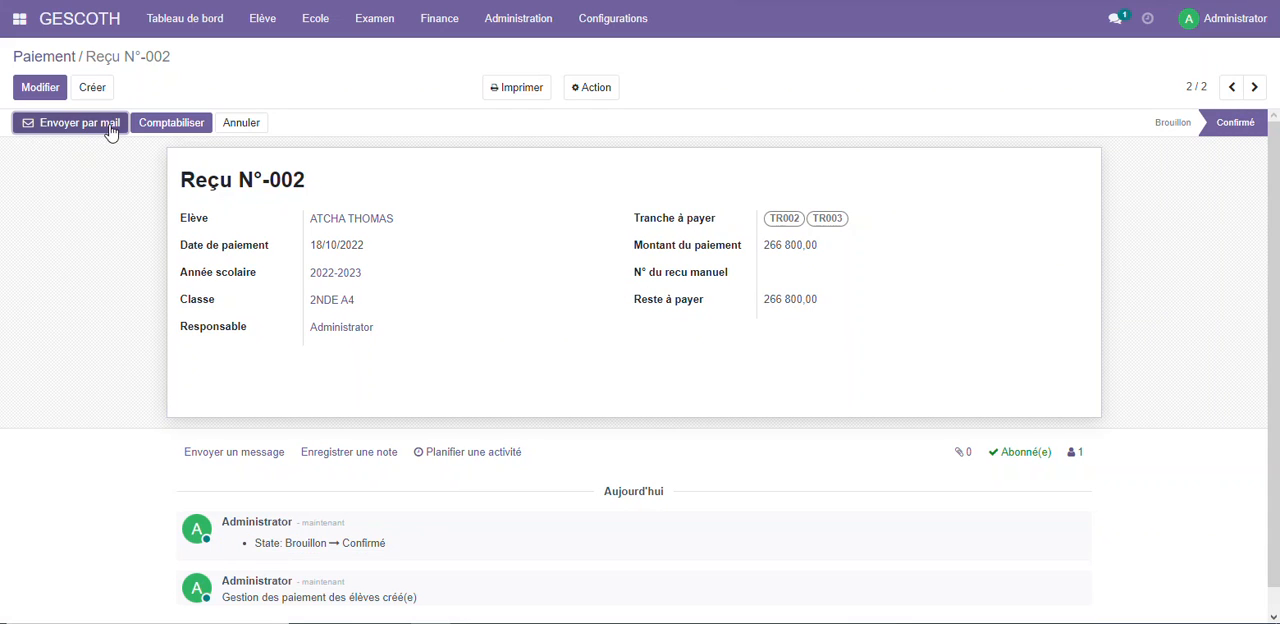
pyautogui.click(172, 123)
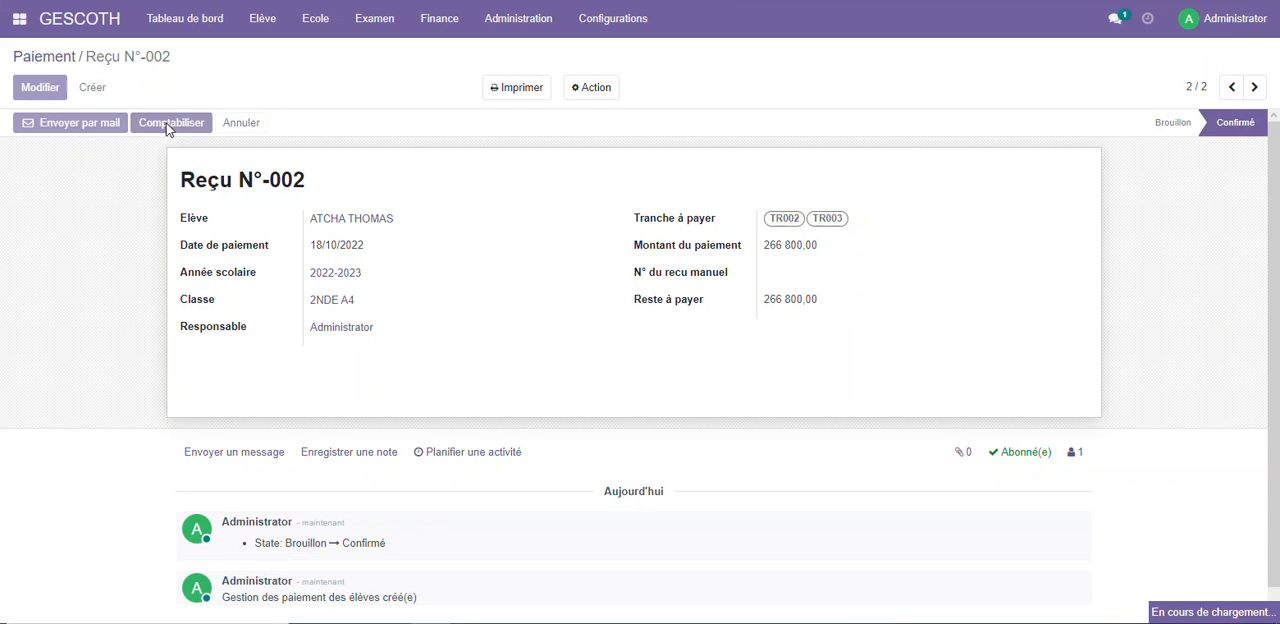
# Review all installments in the student's Paiement par tranche record and examine the Analyse financière report
pyautogui.click(378, 20)
pyautogui.click(440, 18)
pyautogui.click(459, 55)
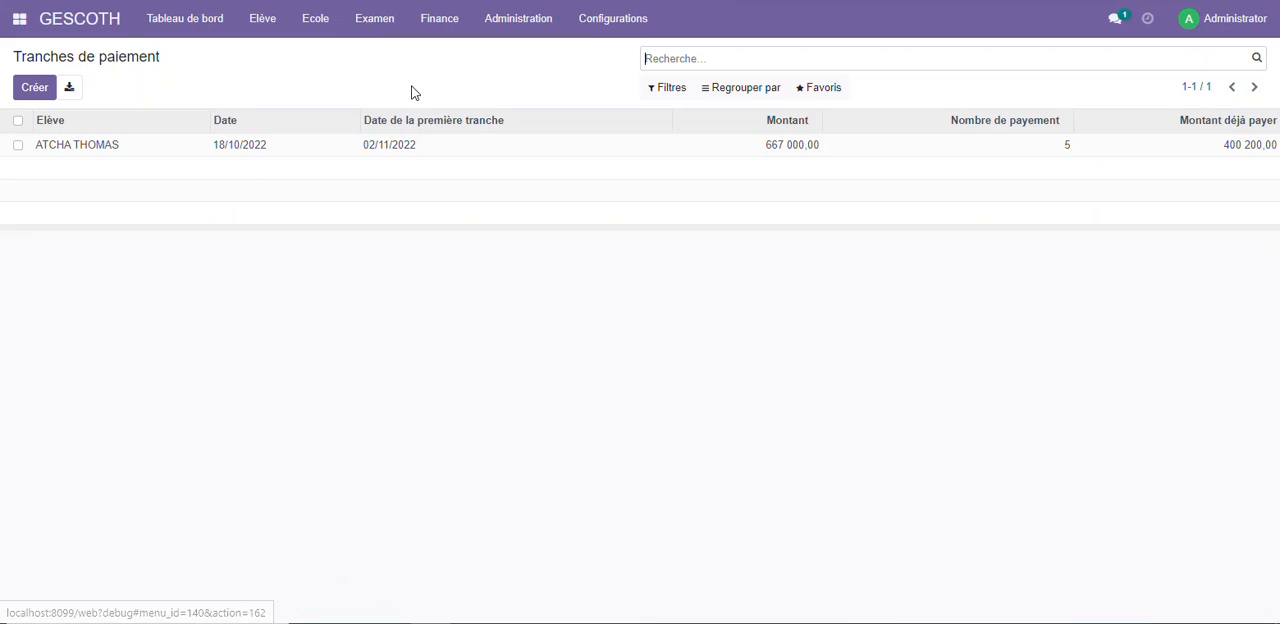
pyautogui.click(446, 150)
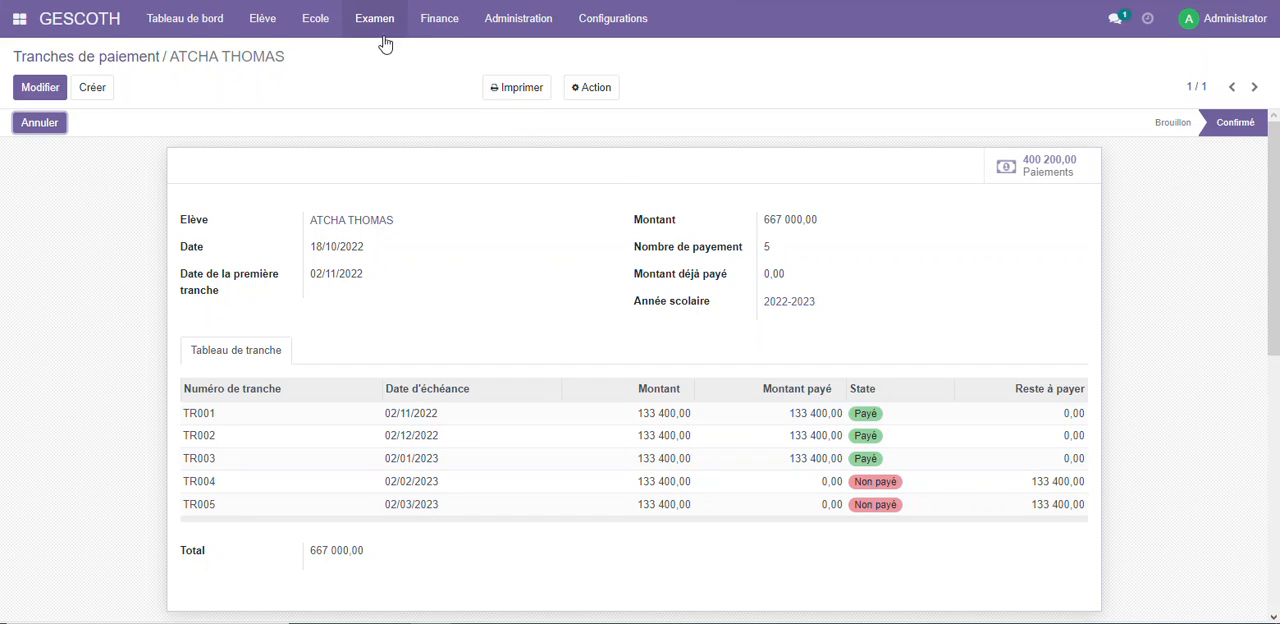
pyautogui.click(441, 22)
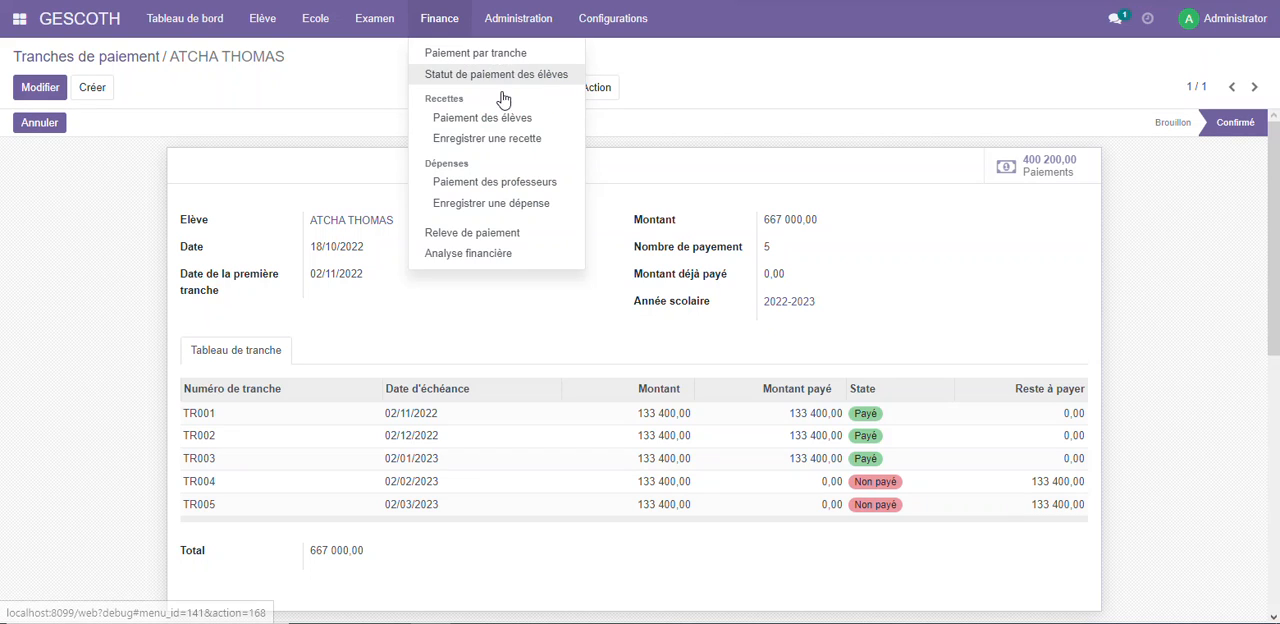
pyautogui.click(481, 257)
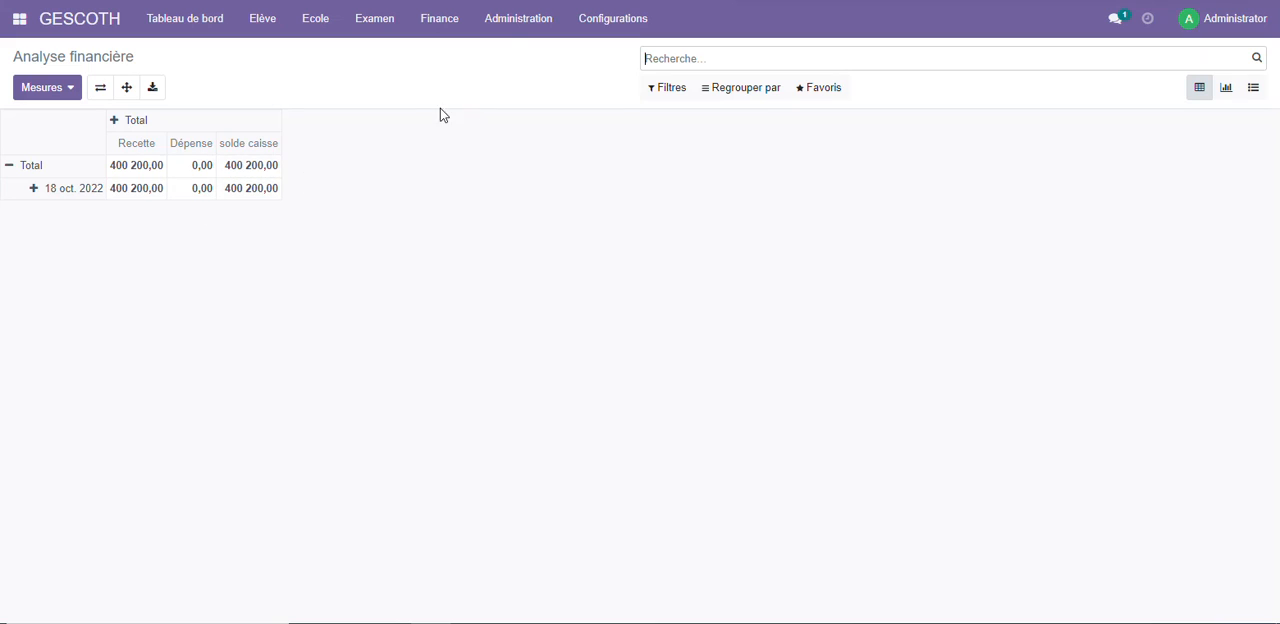
# Examine Statut de paiement des élèves for 2022-2023, class 2NDE A4, expanding every month from novembre 2022 to mars 2023
pyautogui.click(460, 26)
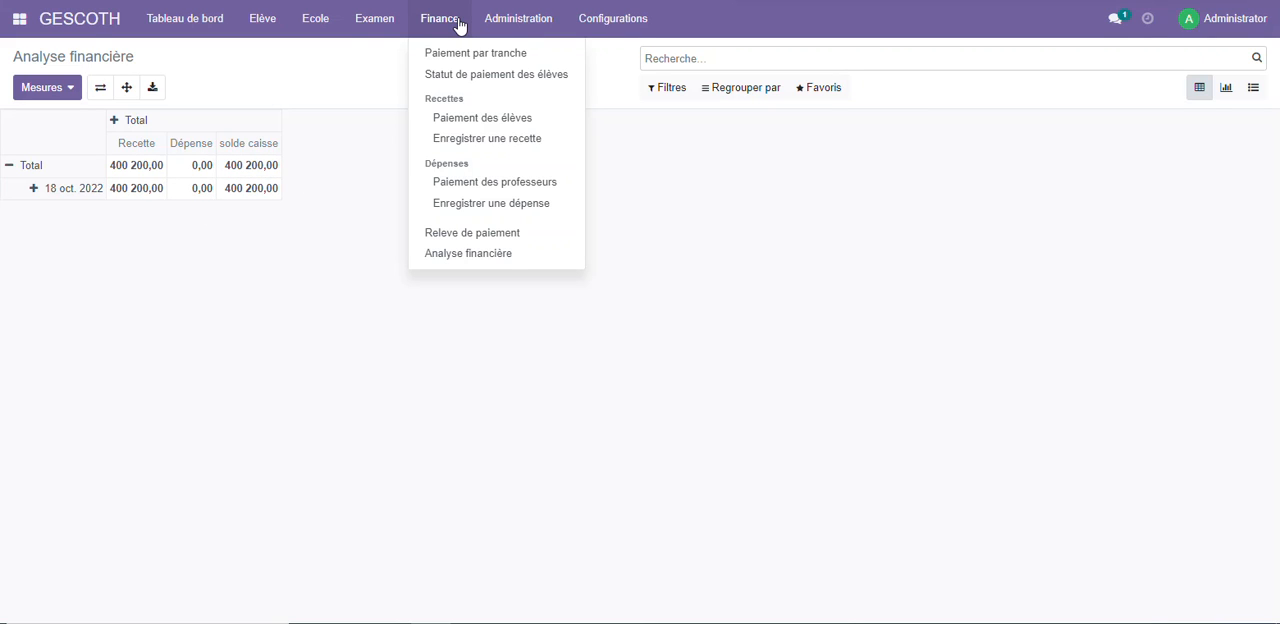
pyautogui.click(490, 78)
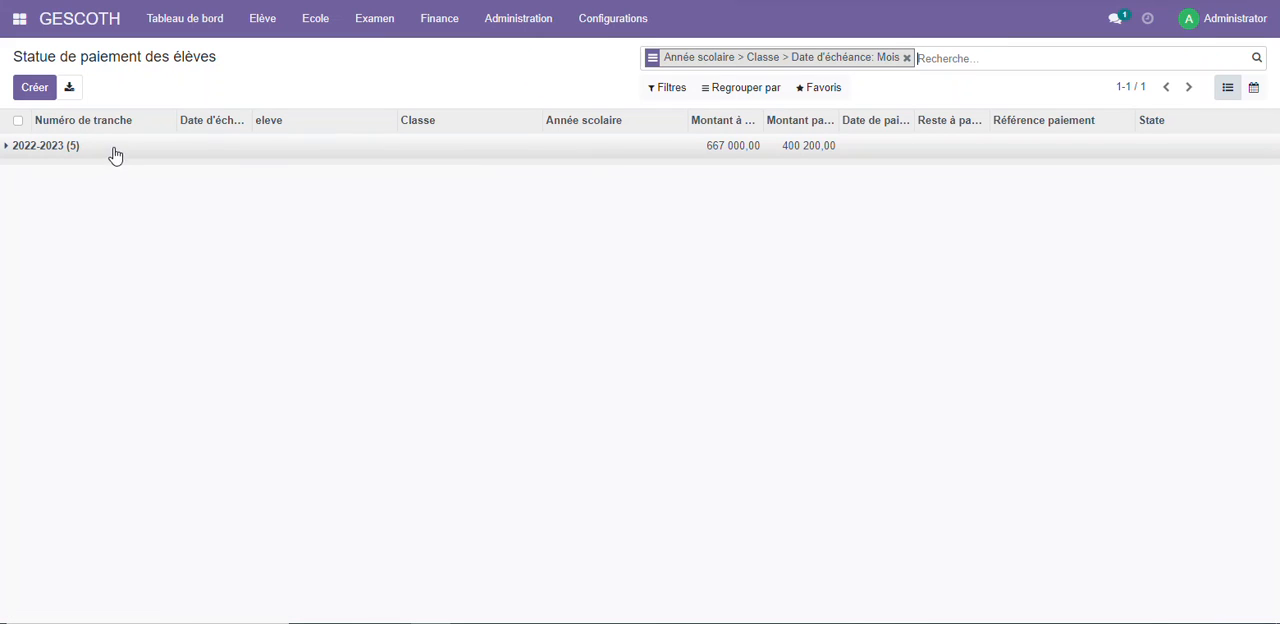
pyautogui.click(18, 150)
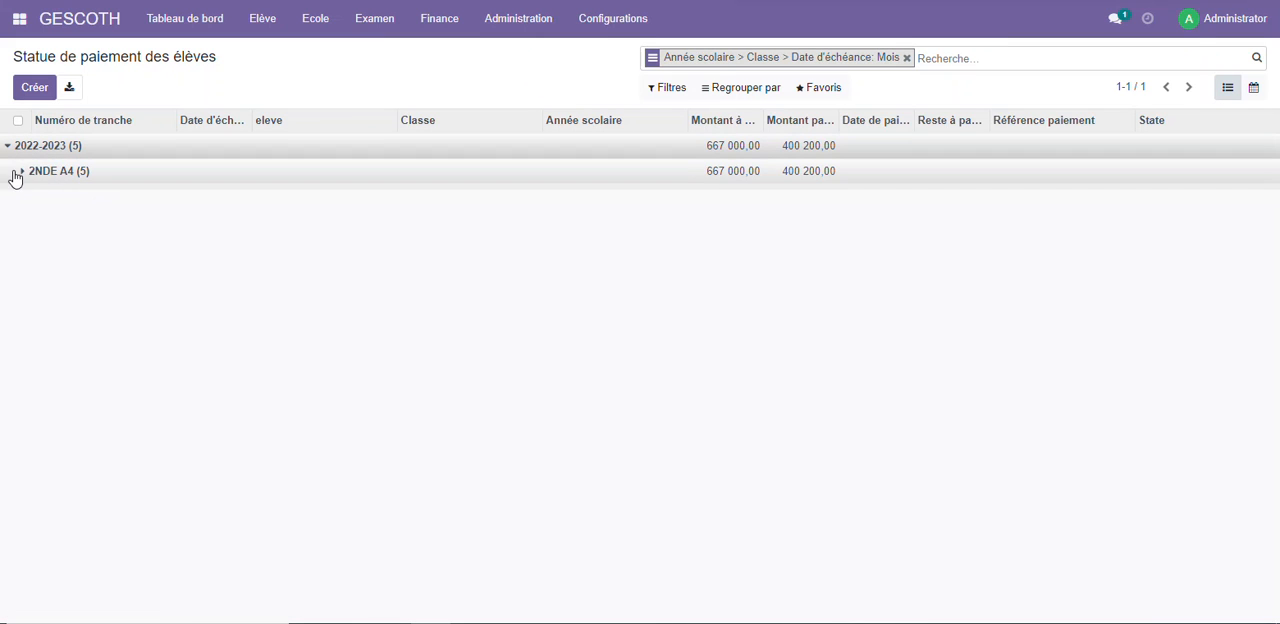
pyautogui.click(23, 172)
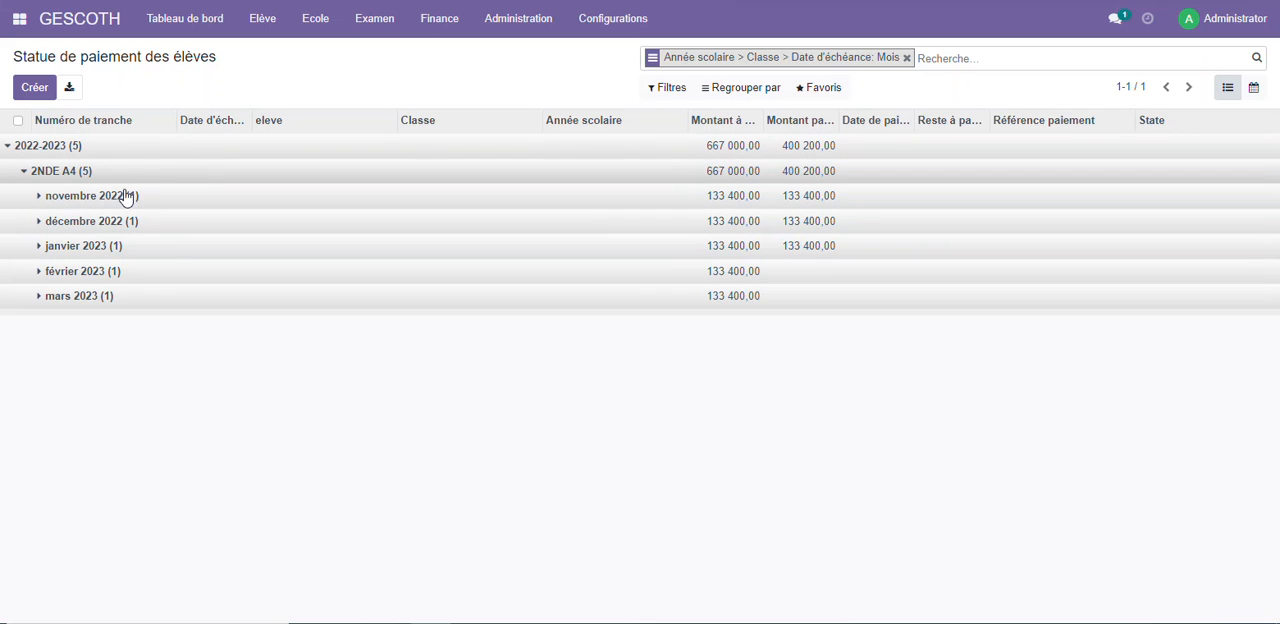
pyautogui.click(100, 196)
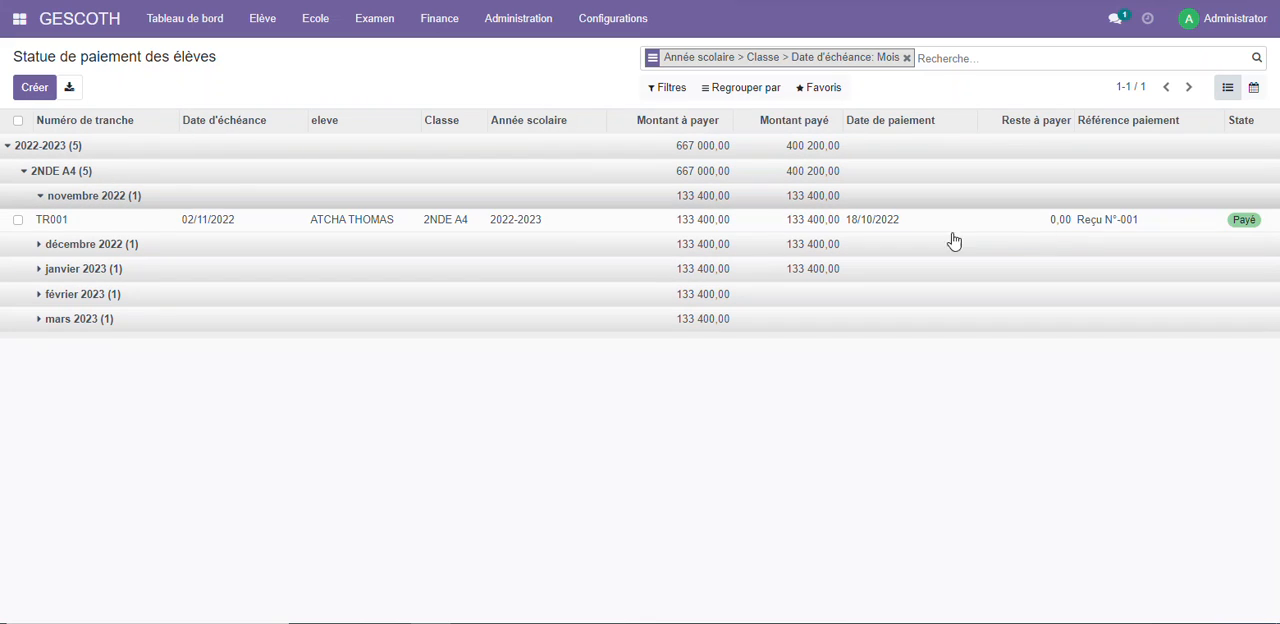
pyautogui.click(72, 246)
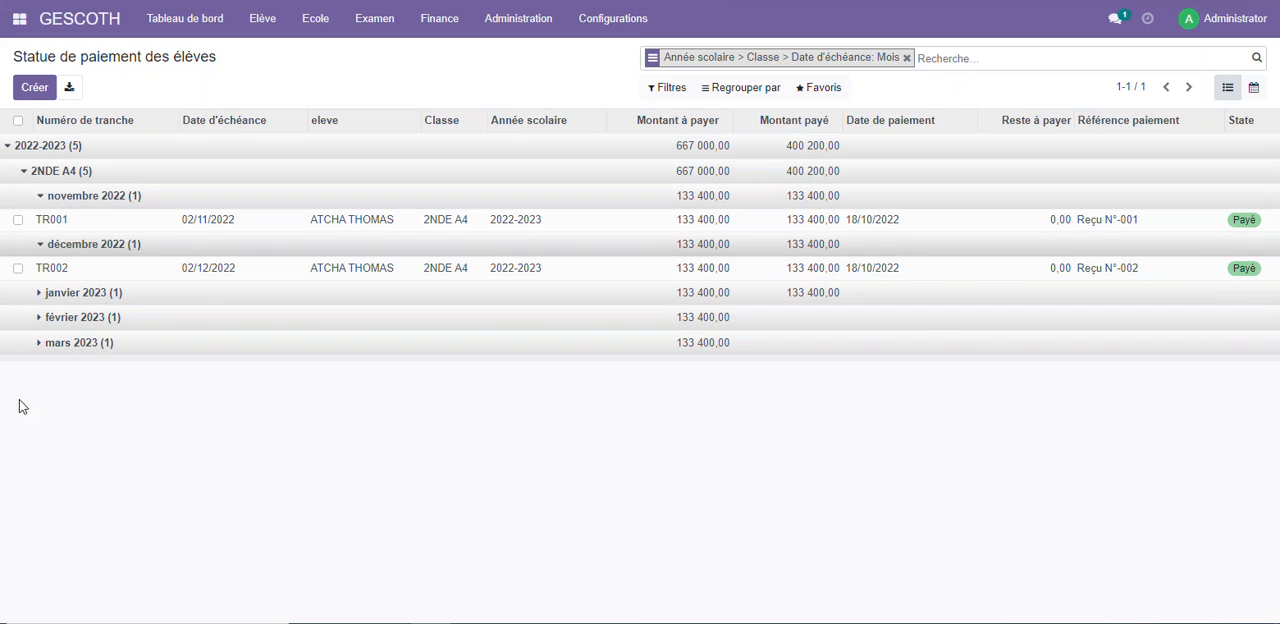
pyautogui.click(64, 292)
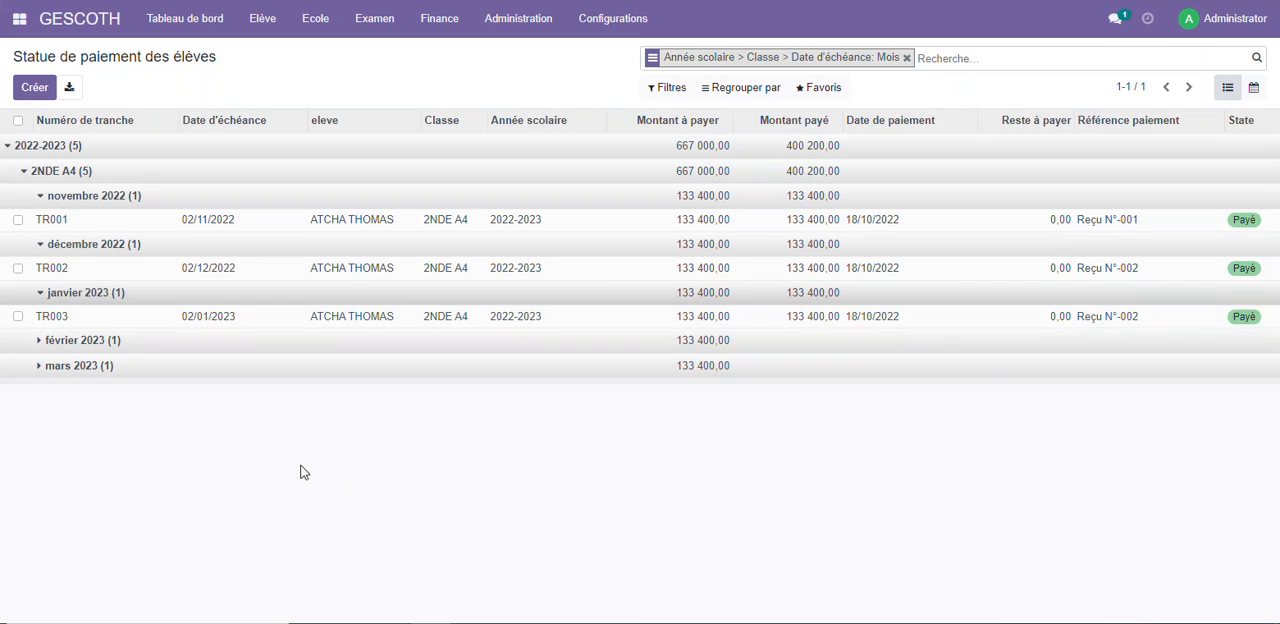
pyautogui.click(105, 341)
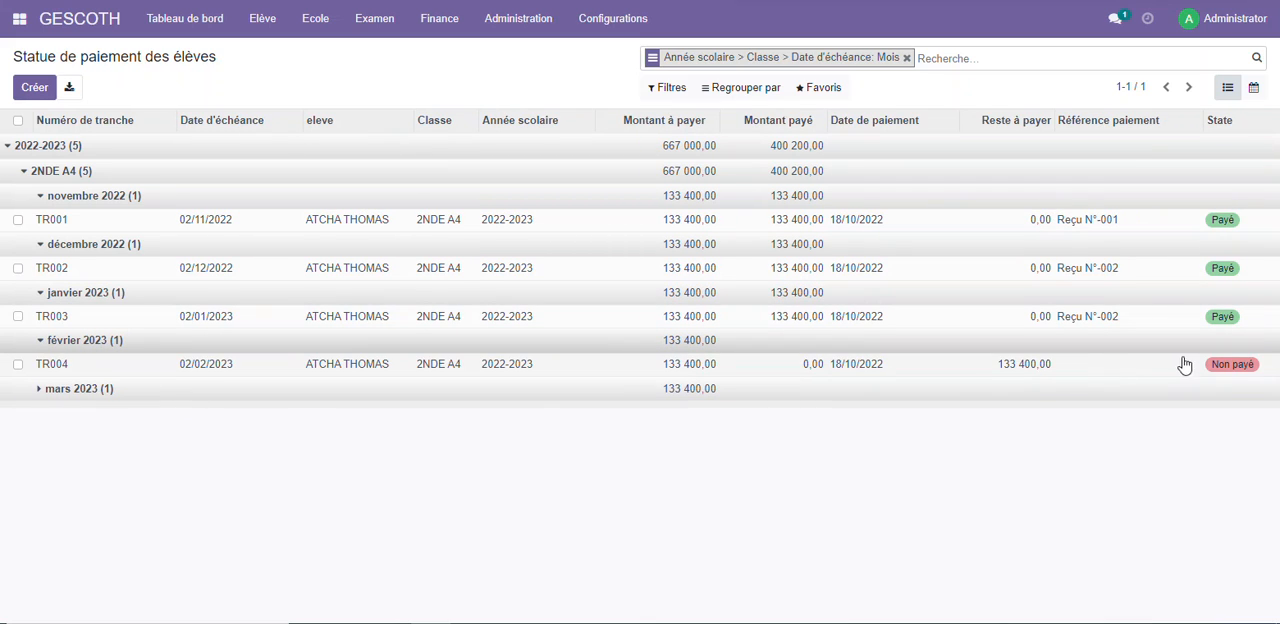
pyautogui.click(84, 395)
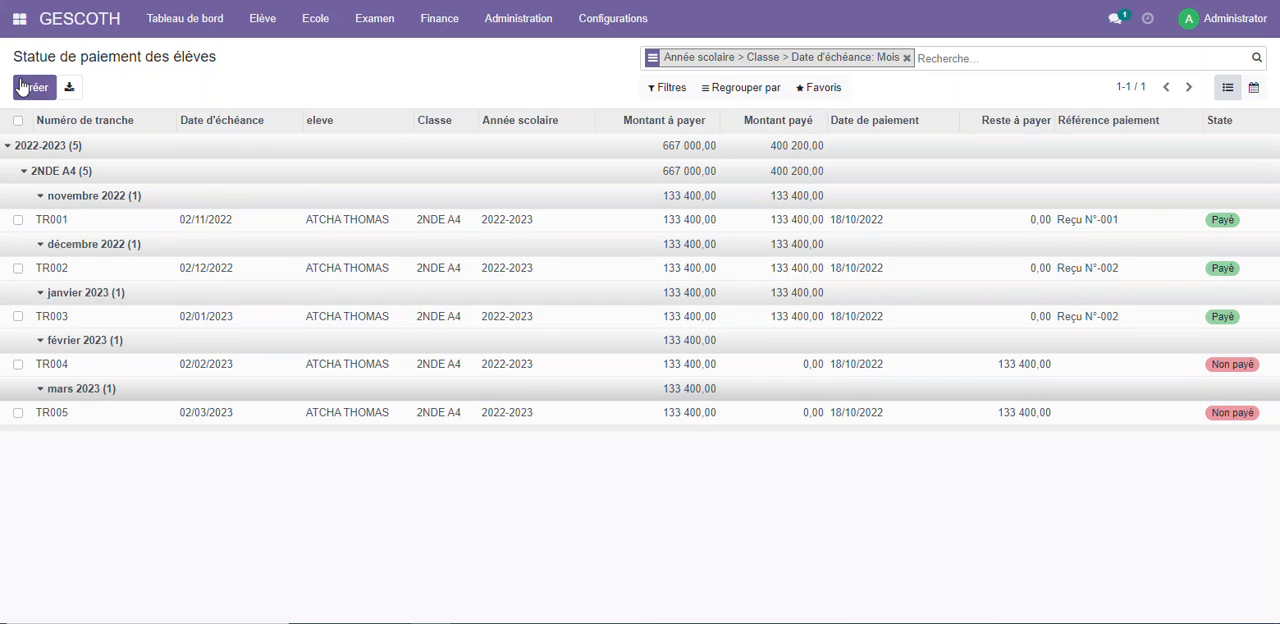
# Create a new Programme d'examen record with the description Examen blanc
pyautogui.click(88, 26)
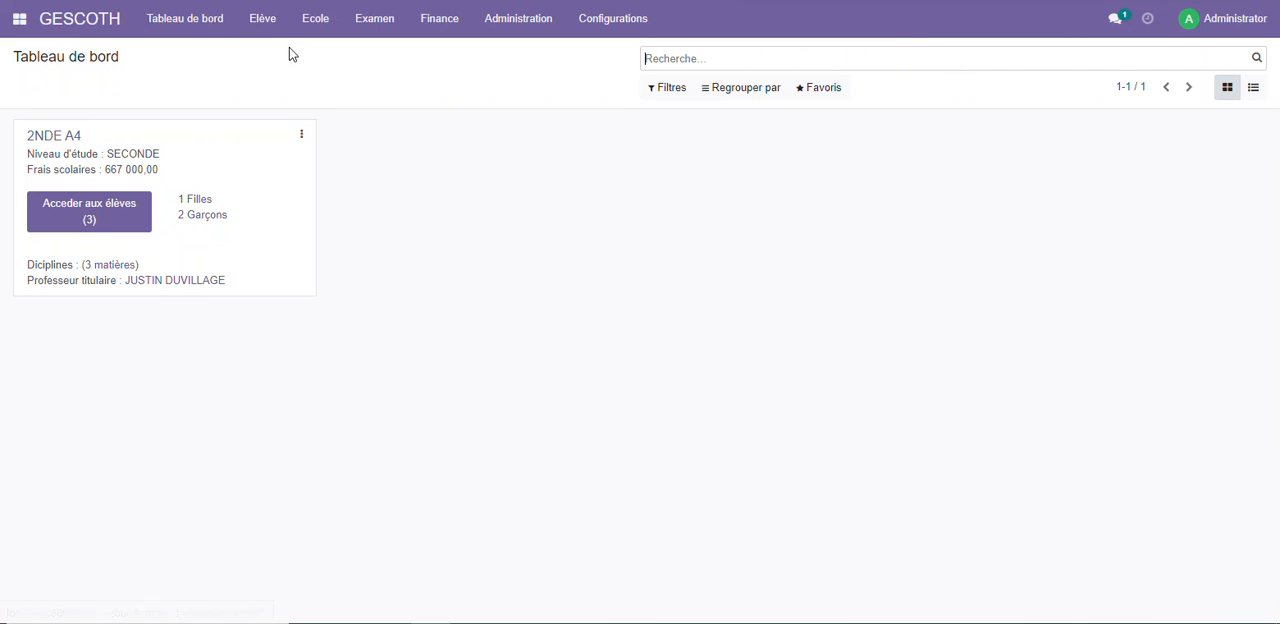
pyautogui.click(386, 22)
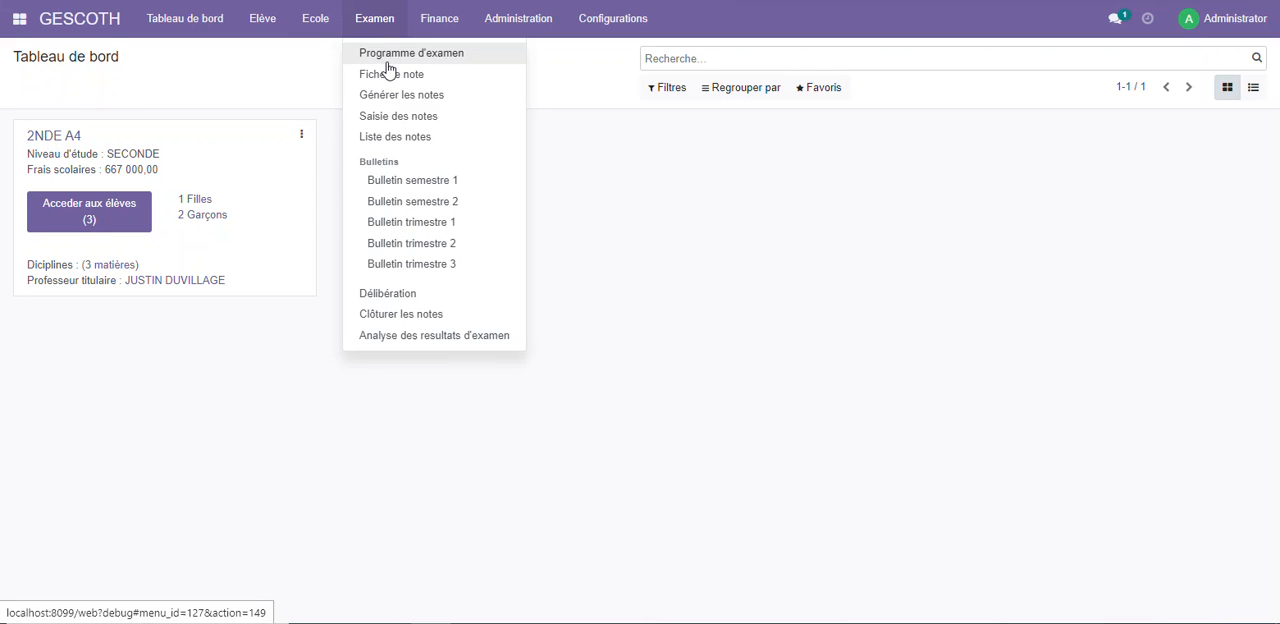
pyautogui.click(421, 55)
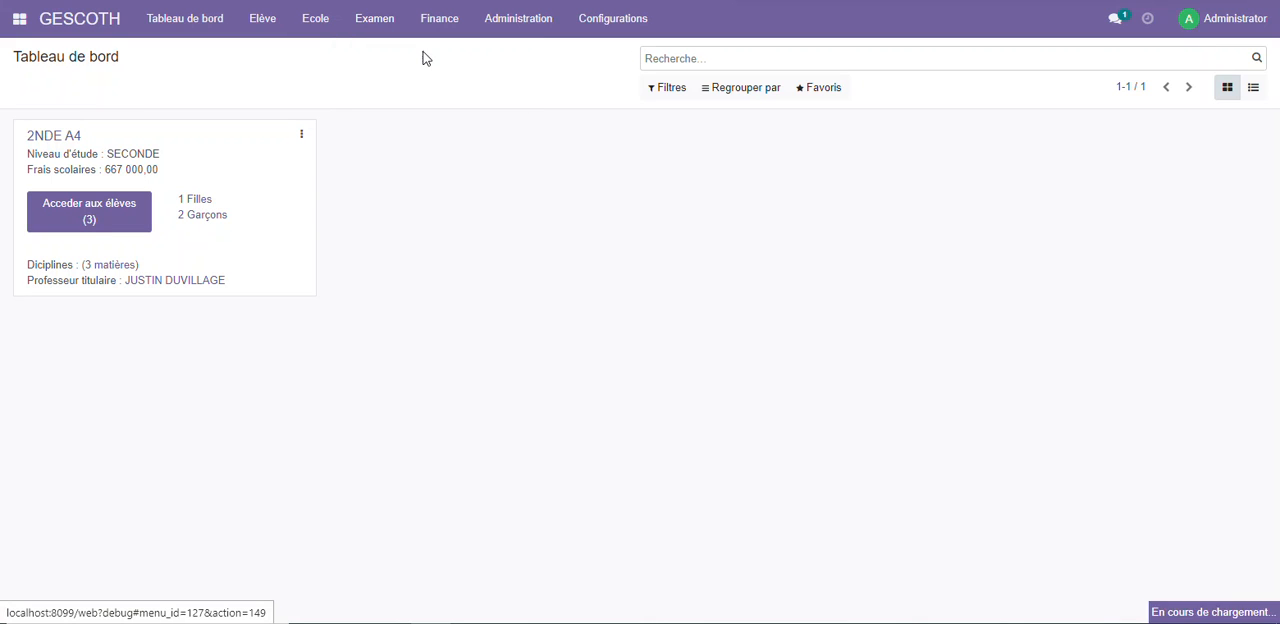
pyautogui.click(45, 90)
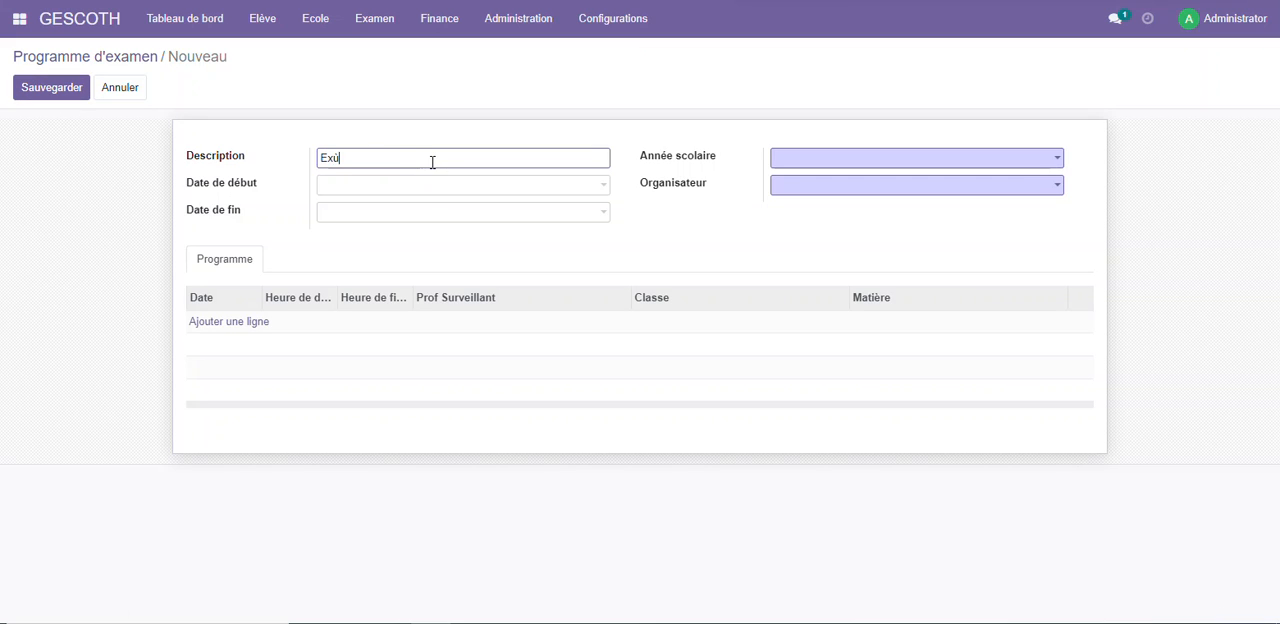
pyautogui.press('BackSpace')
pyautogui.write('amen blanc')
pyautogui.press('Tab')
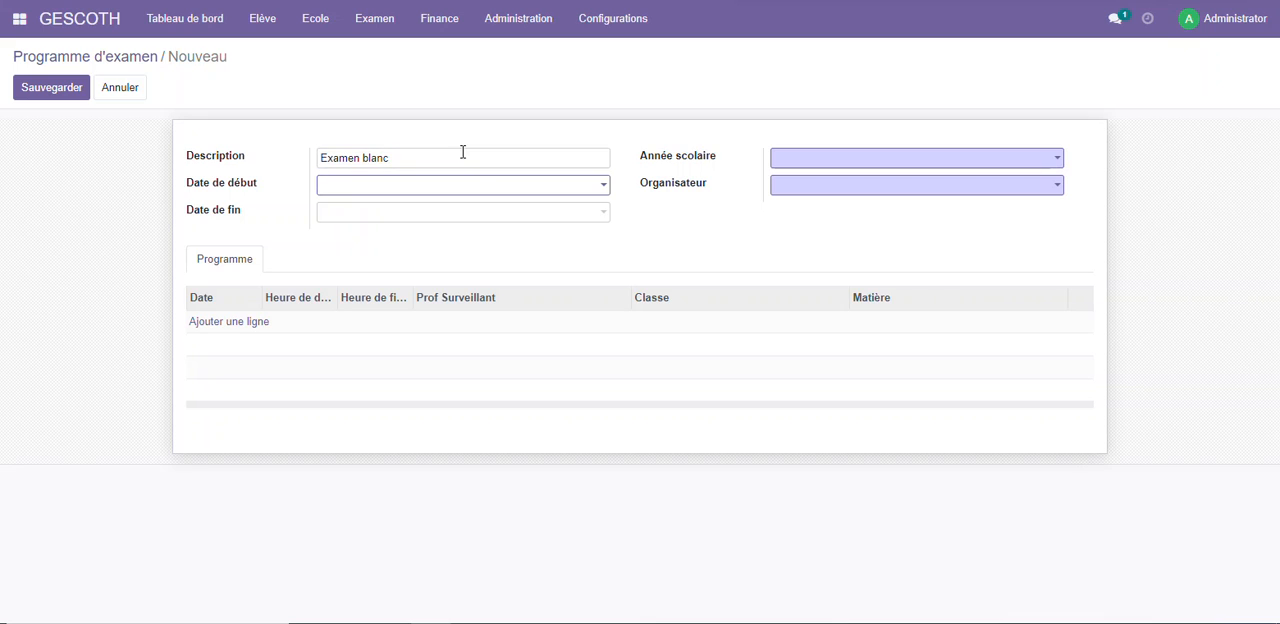
# Set the exam programme's start date to 07/10/2022, end date to 13/10/2022, school year to 2022-2023, and select the available organiser
pyautogui.click(423, 190)
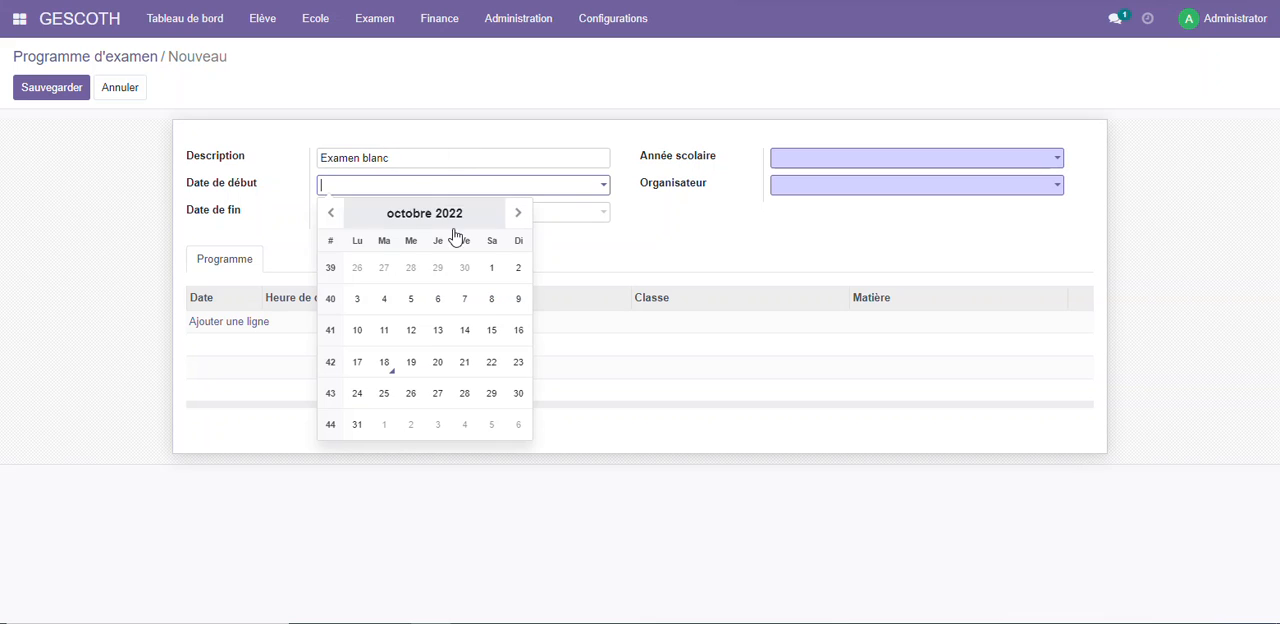
pyautogui.click(462, 300)
pyautogui.click(340, 214)
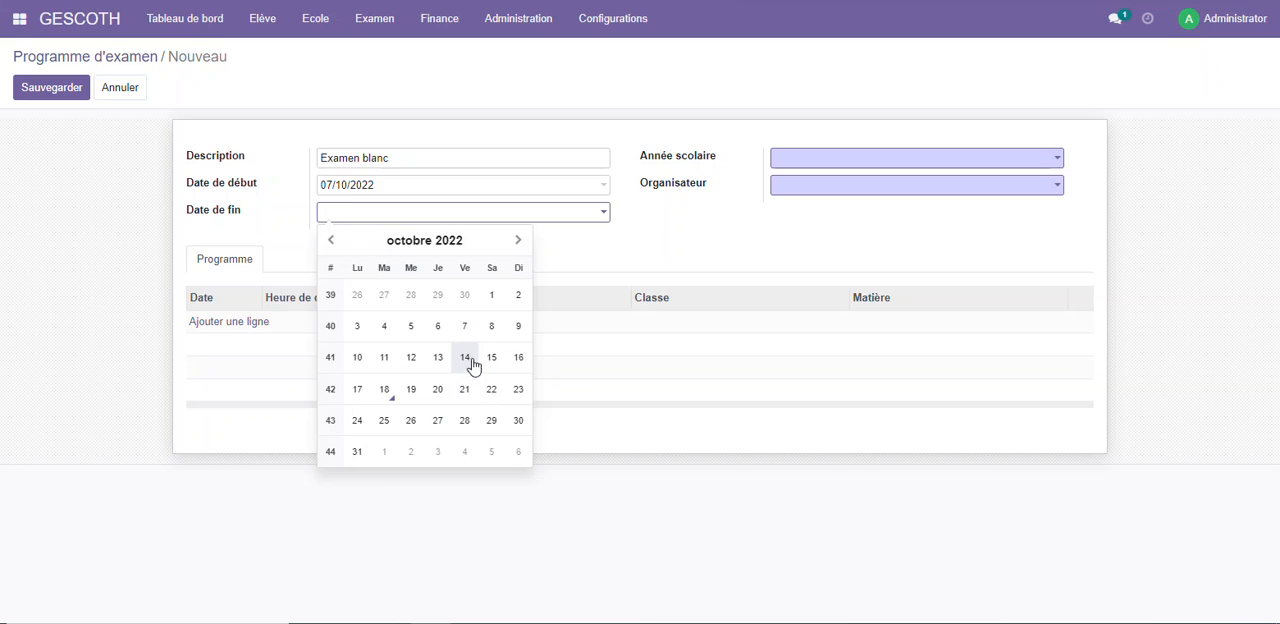
pyautogui.click(437, 360)
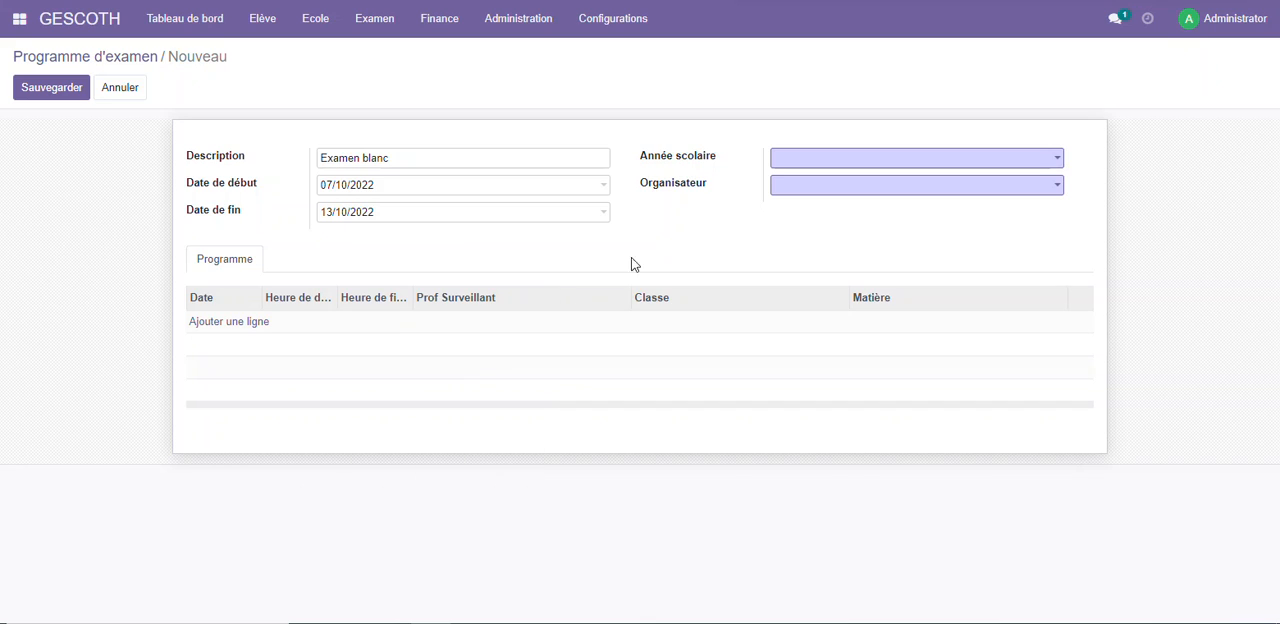
pyautogui.click(823, 160)
pyautogui.click(829, 183)
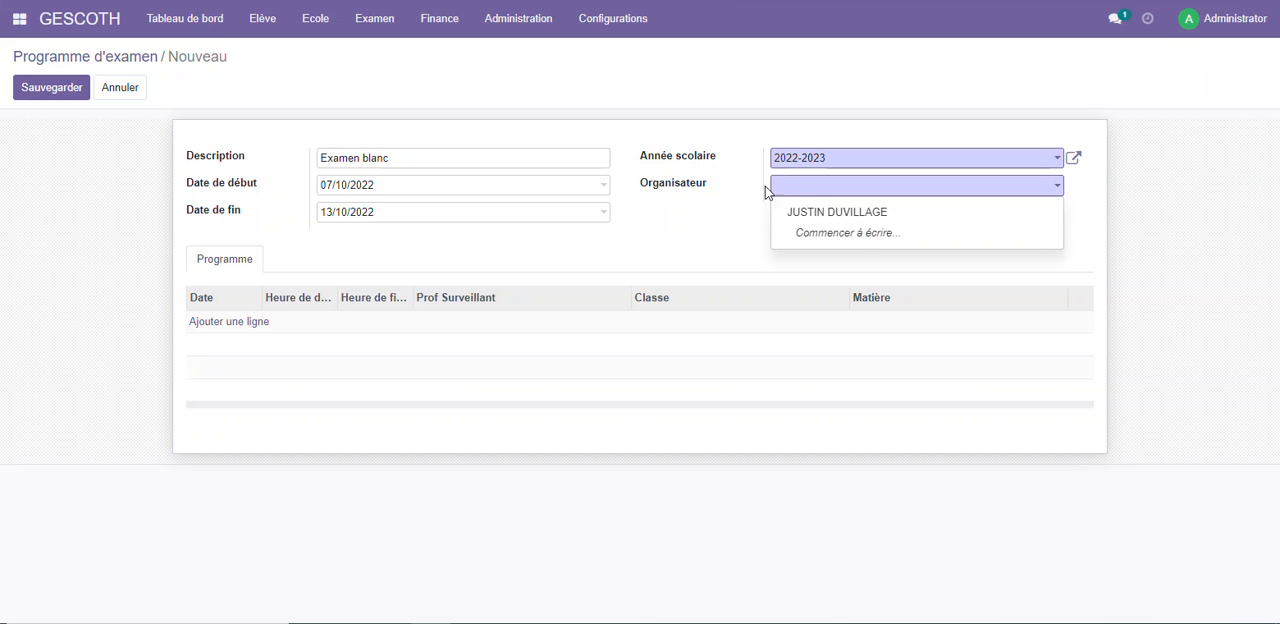
pyautogui.click(814, 213)
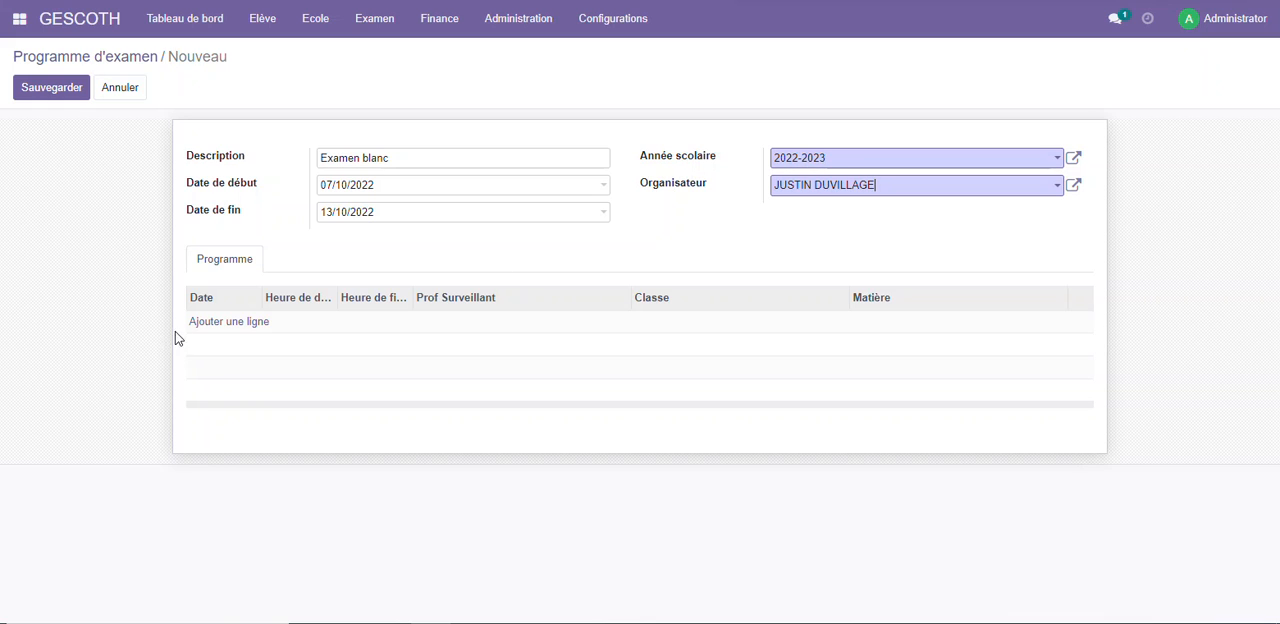
# Add a programme line dated 07/10/2022 with Heure de début 07:00 and Heure de fin 08:00
pyautogui.click(240, 322)
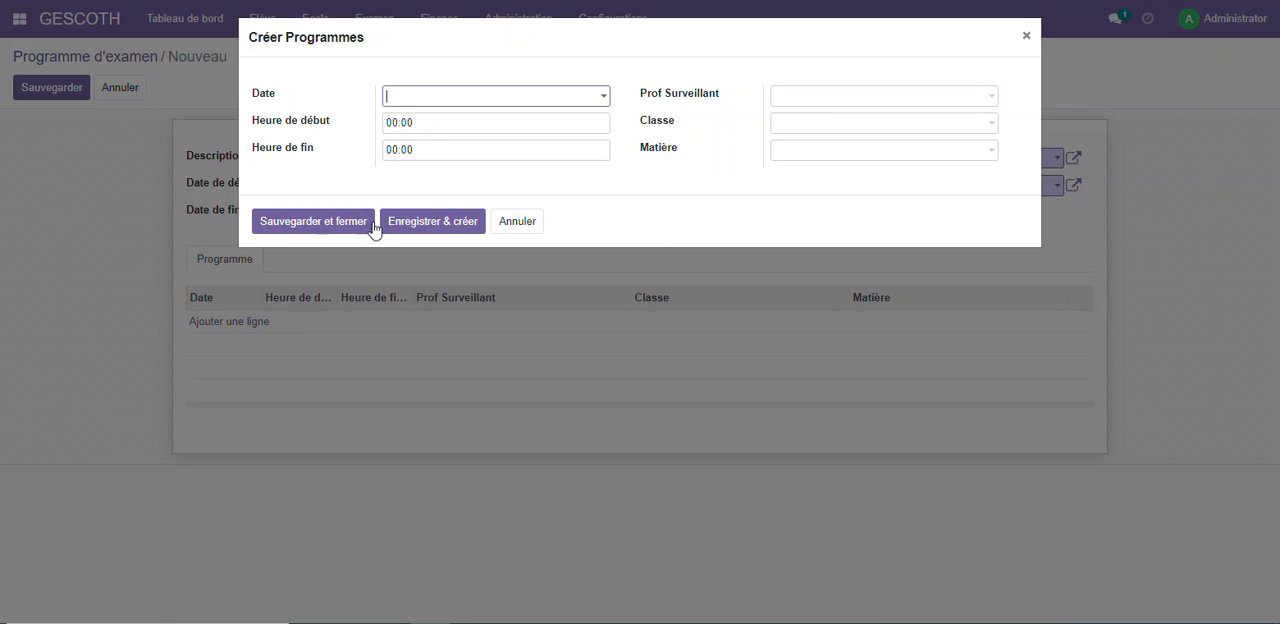
pyautogui.click(448, 100)
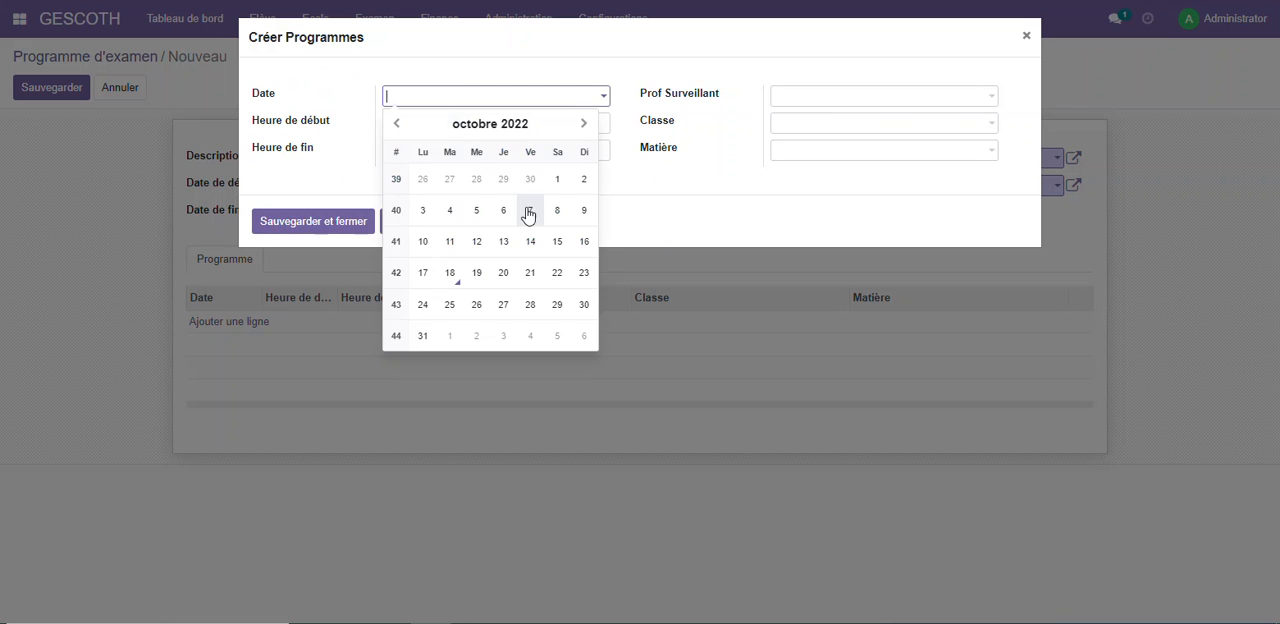
pyautogui.click(529, 214)
pyautogui.click(411, 129)
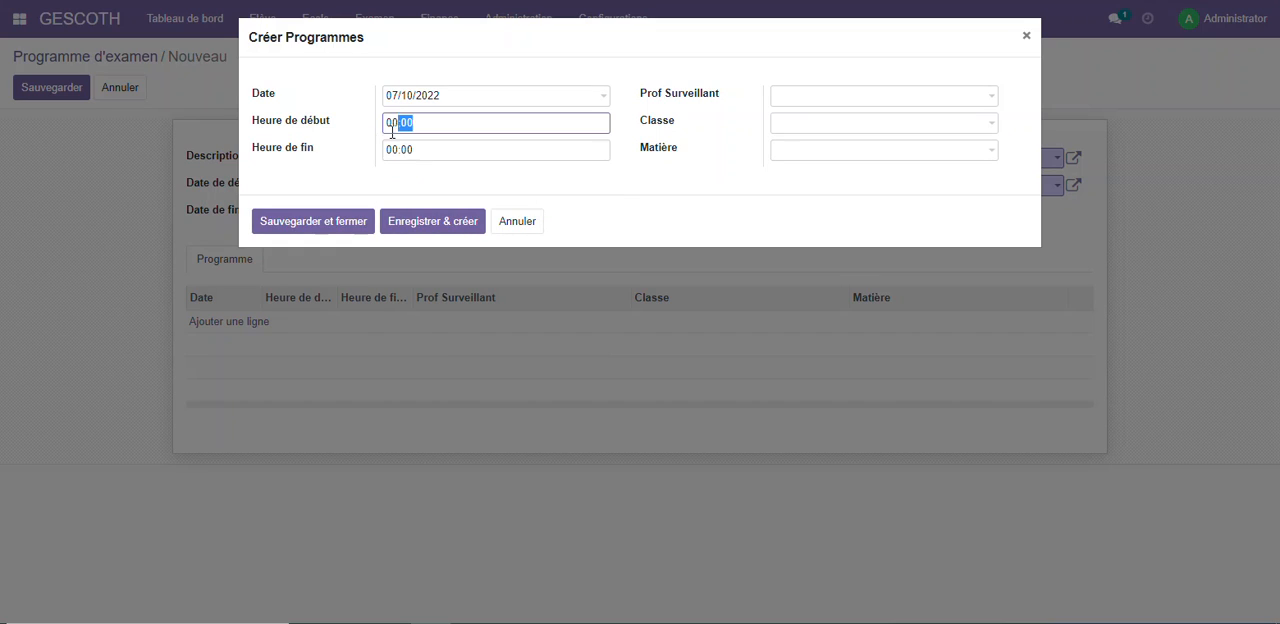
pyautogui.write('7')
pyautogui.click(441, 146)
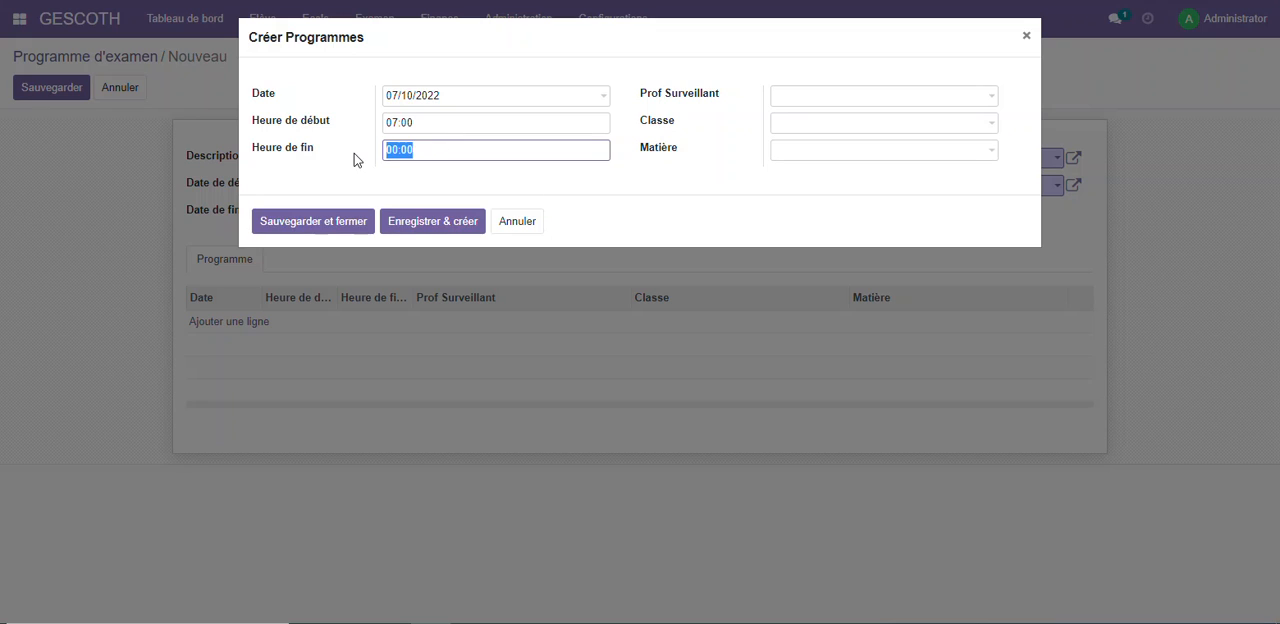
pyautogui.write('8')
# Assign the supervising teacher, class 2NDE A4 and subject Français to the programme line, and save the line
pyautogui.click(822, 100)
pyautogui.click(834, 124)
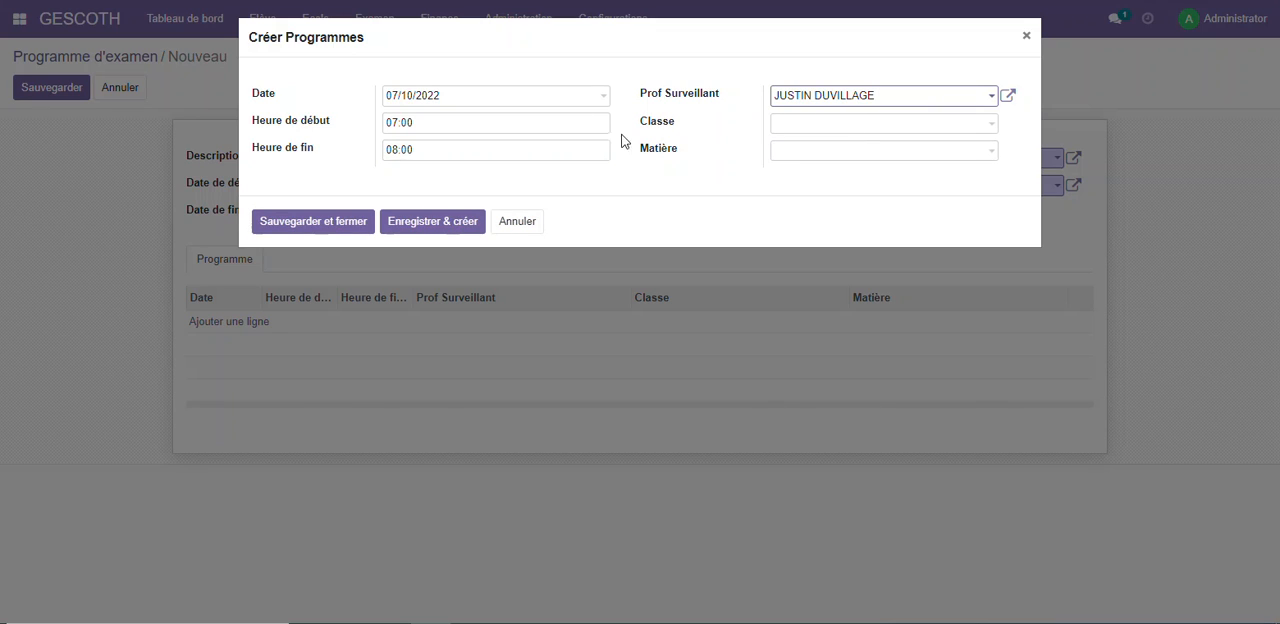
pyautogui.click(780, 125)
pyautogui.click(812, 149)
pyautogui.click(809, 152)
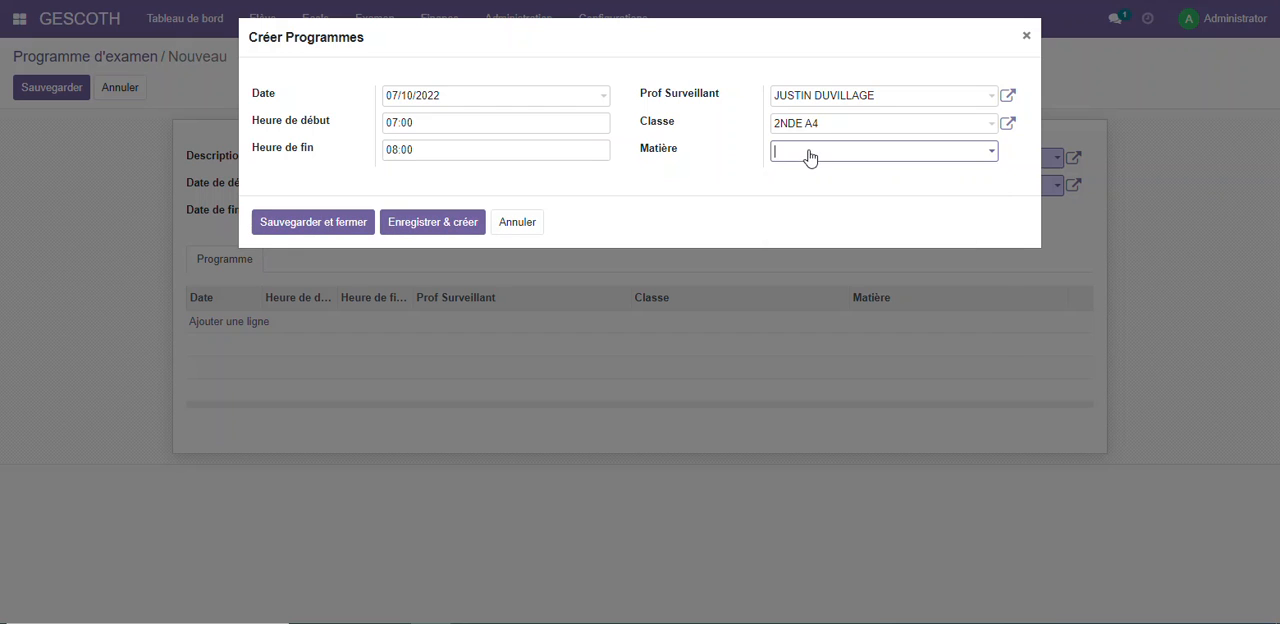
pyautogui.click(826, 180)
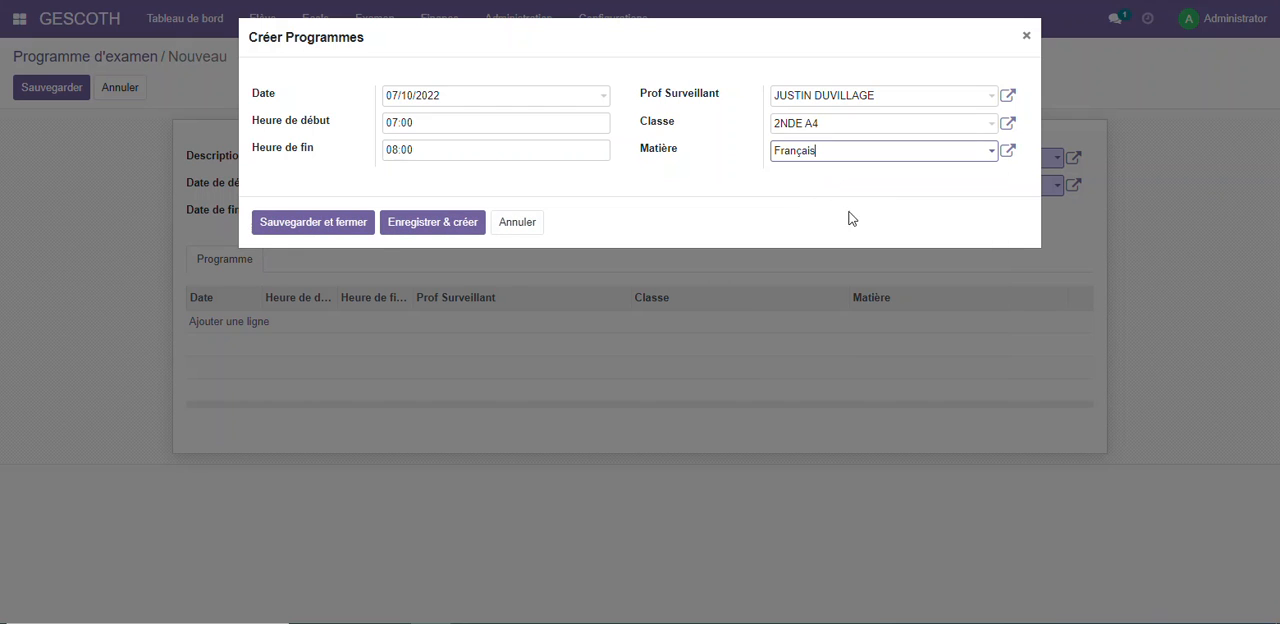
pyautogui.click(325, 226)
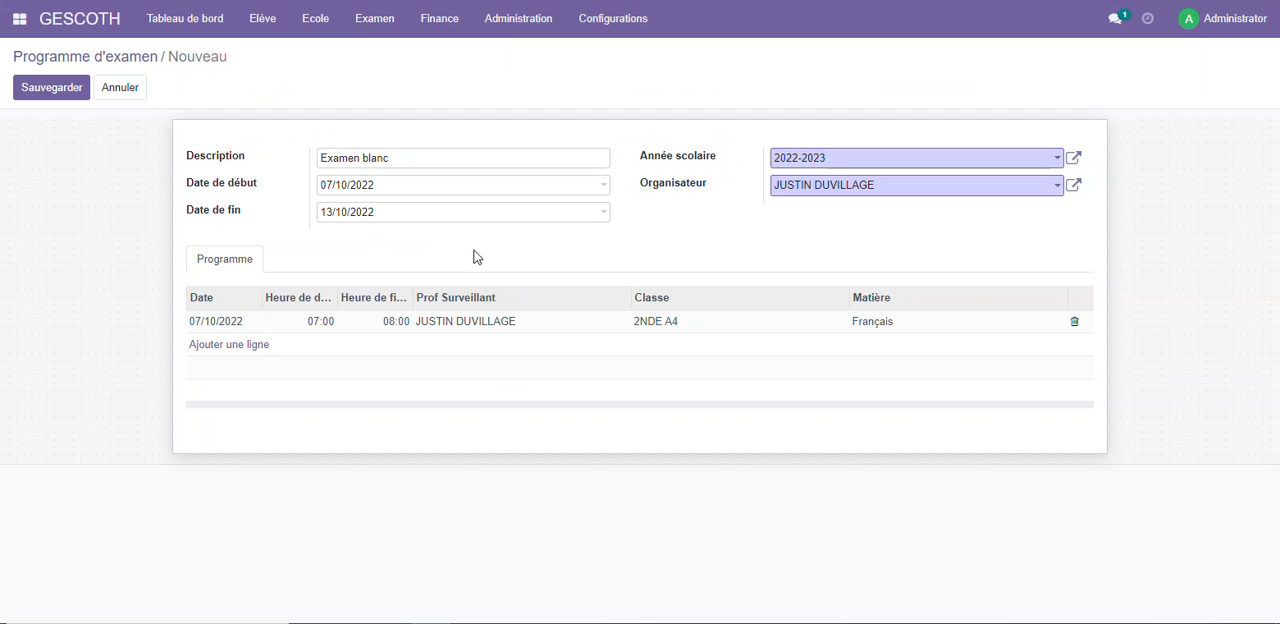
# Save the Examen blanc programme, print its Programme d'examen report, and open the downloaded PDF
pyautogui.click(42, 88)
pyautogui.click(520, 88)
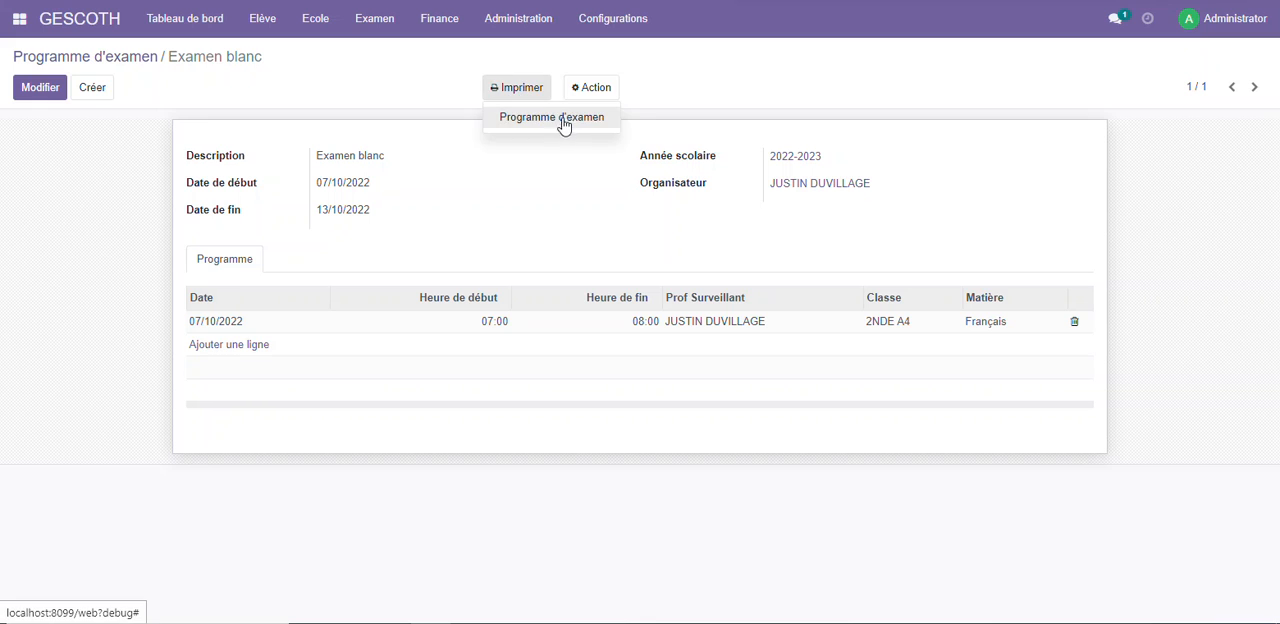
pyautogui.click(562, 118)
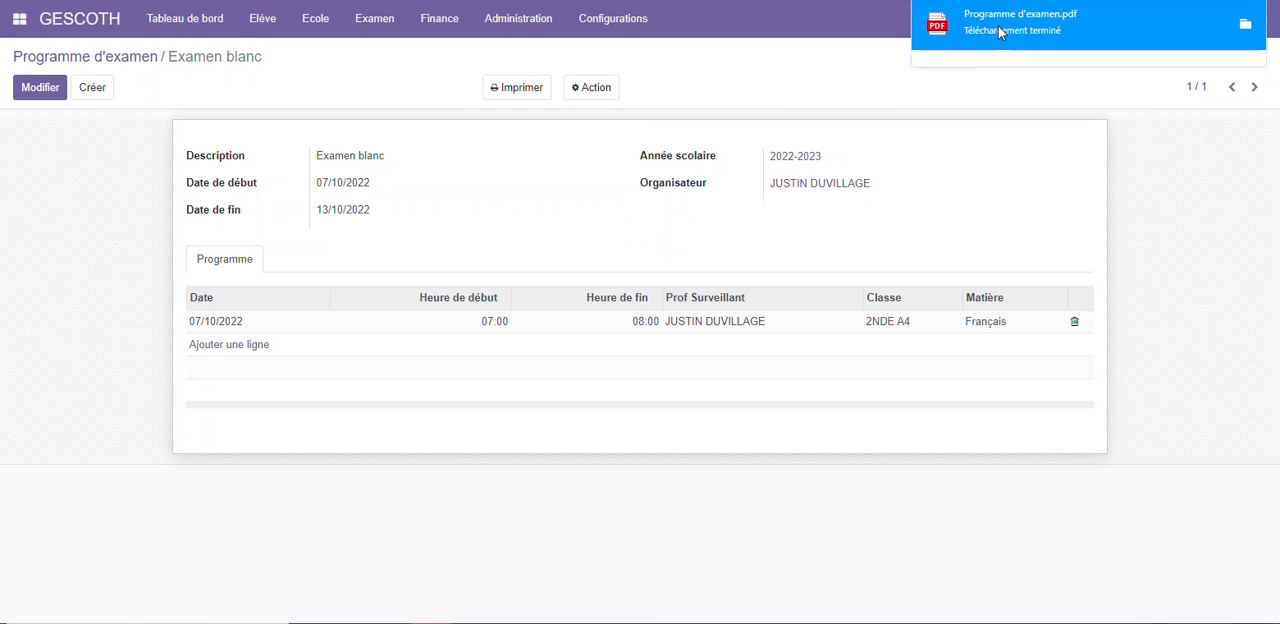
pyautogui.click(998, 33)
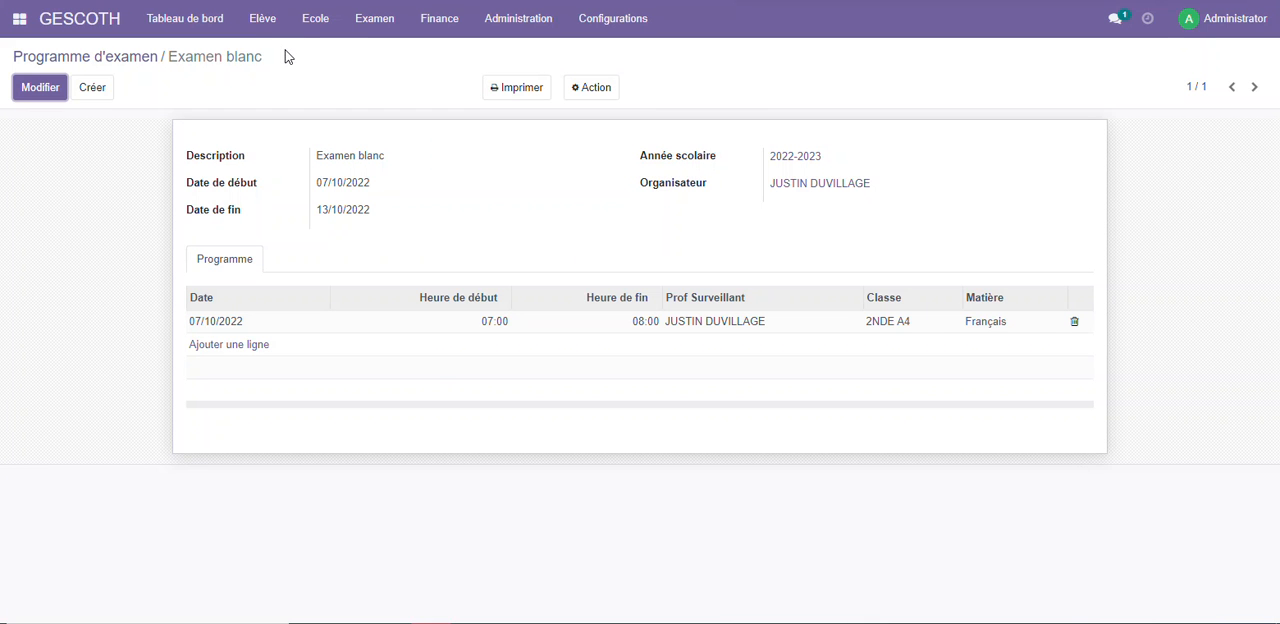
# Print a Fiche de note for class 2NDE A4, the available teacher and subject Français, saving the document layout with its default settings
pyautogui.click(362, 22)
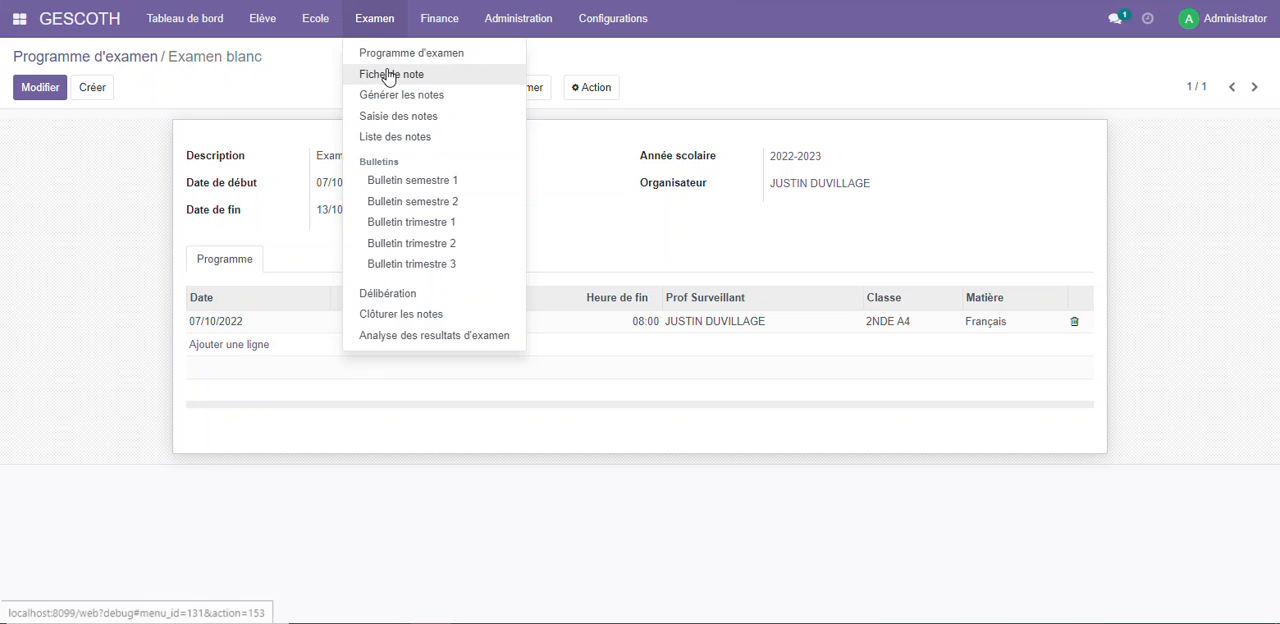
pyautogui.click(393, 76)
pyautogui.click(447, 100)
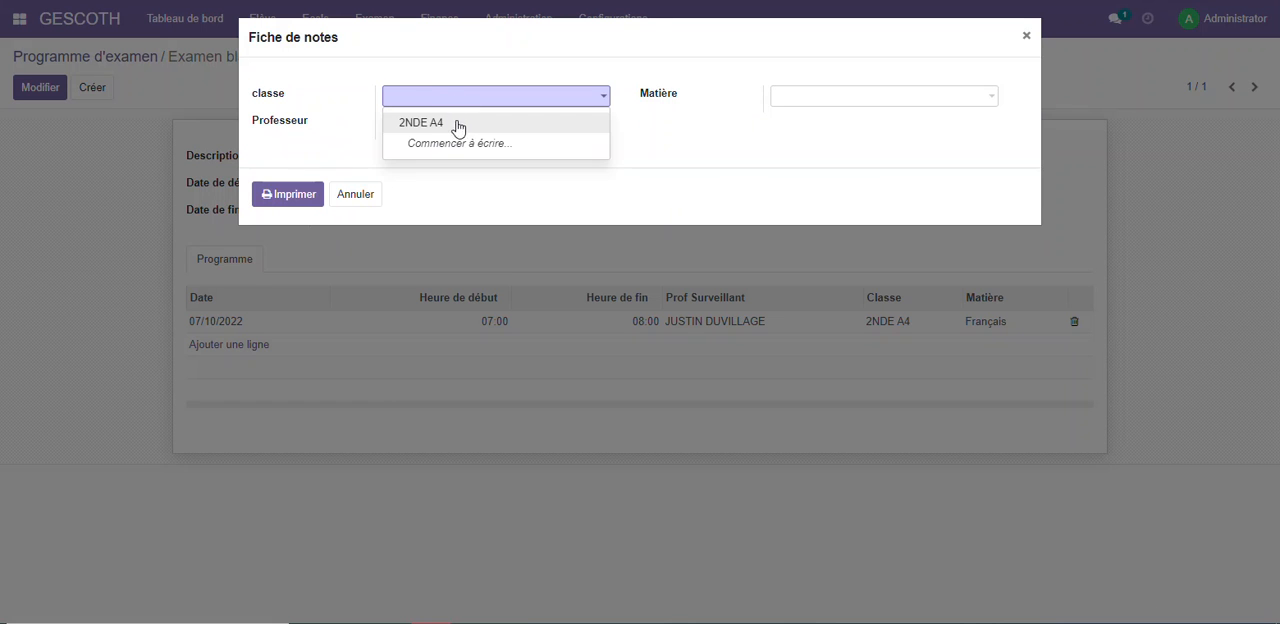
pyautogui.click(457, 123)
pyautogui.click(507, 122)
pyautogui.click(467, 150)
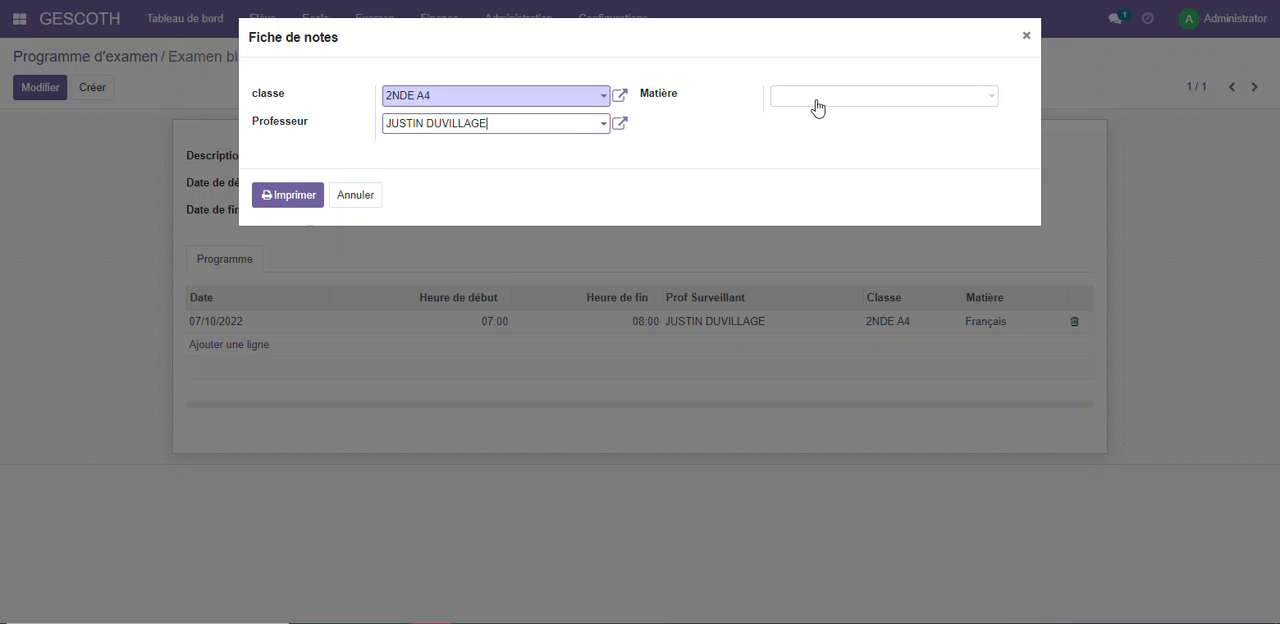
pyautogui.click(815, 97)
pyautogui.click(818, 123)
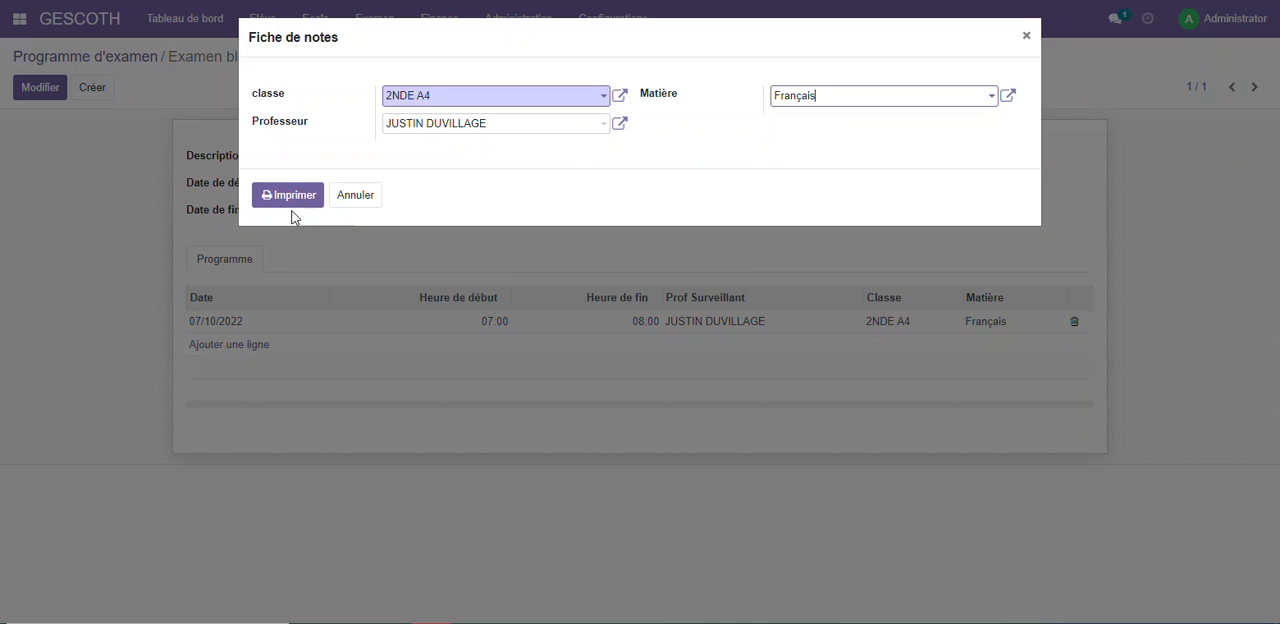
pyautogui.click(292, 200)
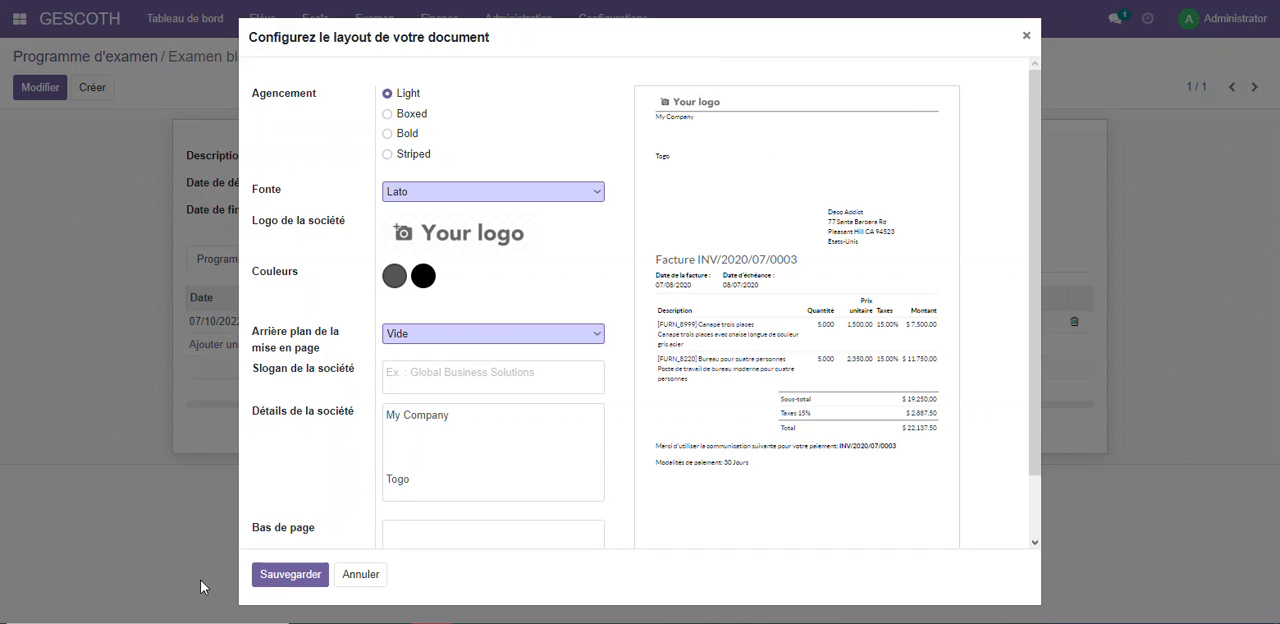
pyautogui.click(278, 570)
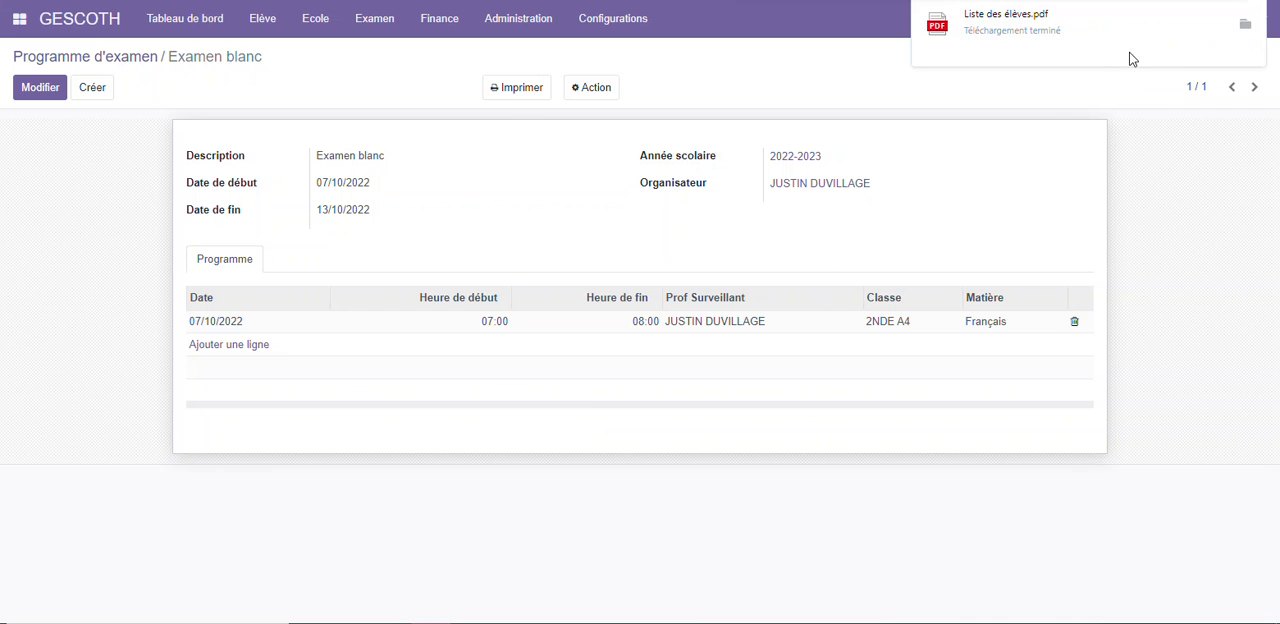
# Open the downloaded Liste des élèves.pdf, examine the Fiche de note header and student grade table, and return to the exam programme
pyautogui.click(1068, 32)
pyautogui.scroll(-2, 754, 191)
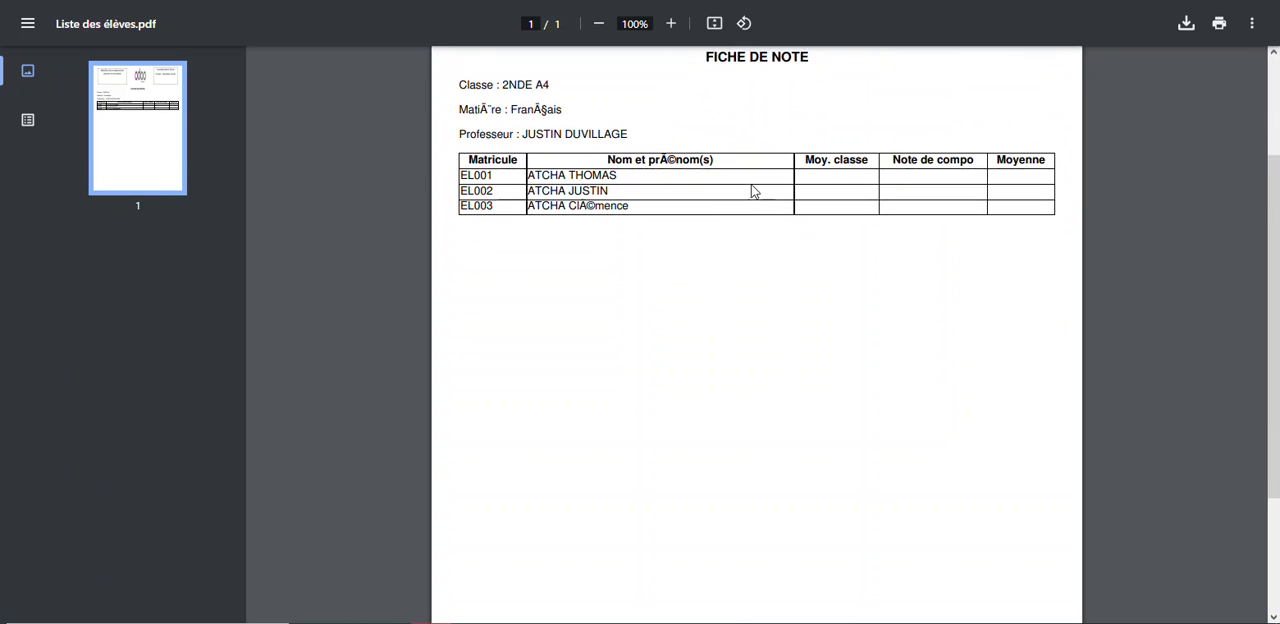
pyautogui.scroll(2, 714, 171)
pyautogui.scroll(-2, 740, 217)
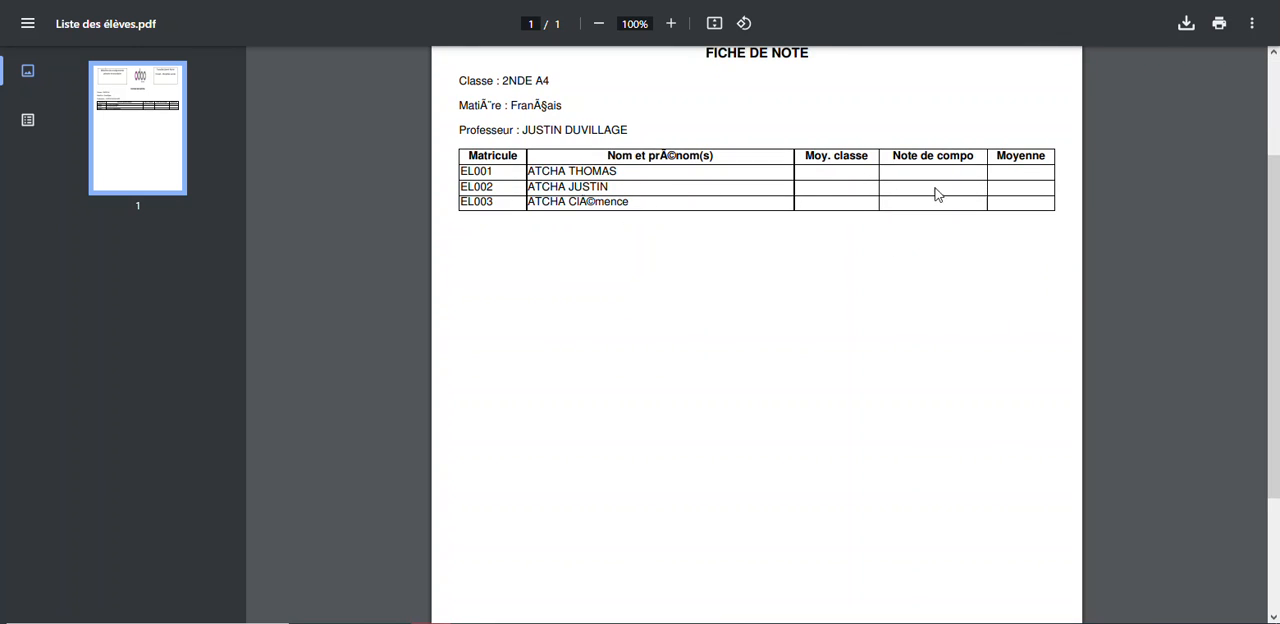
pyautogui.scroll(2, 594, 263)
pyautogui.scroll(-1, 597, 259)
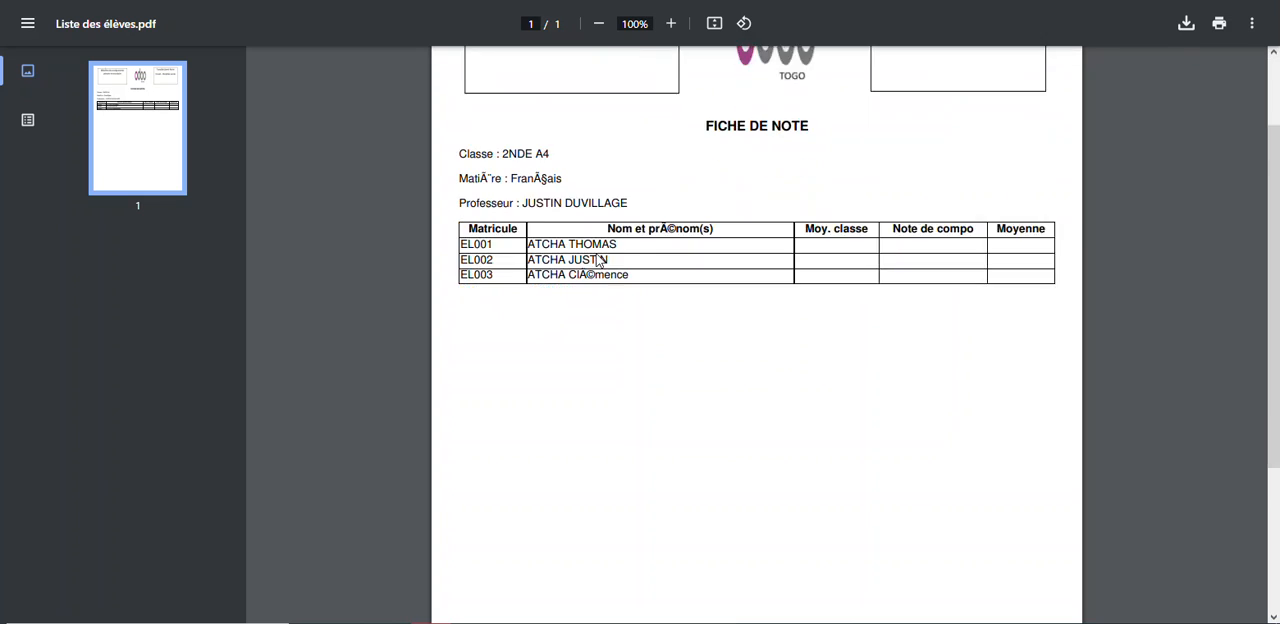
pyautogui.scroll(1, 597, 259)
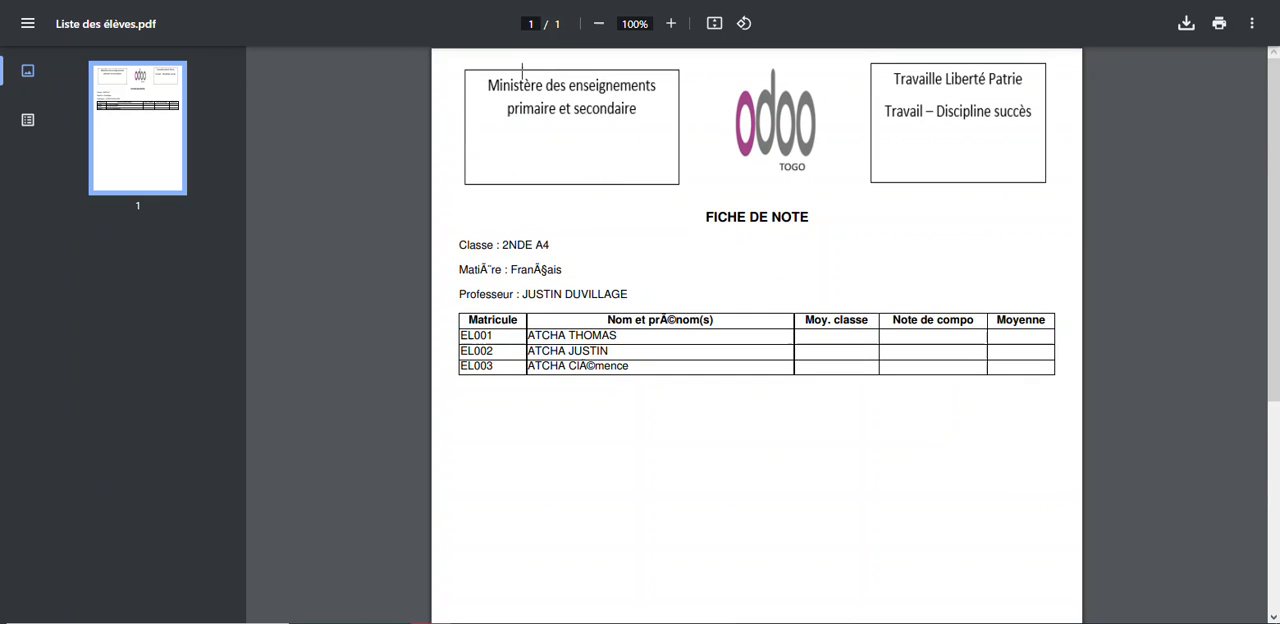
pyautogui.click(497, 2)
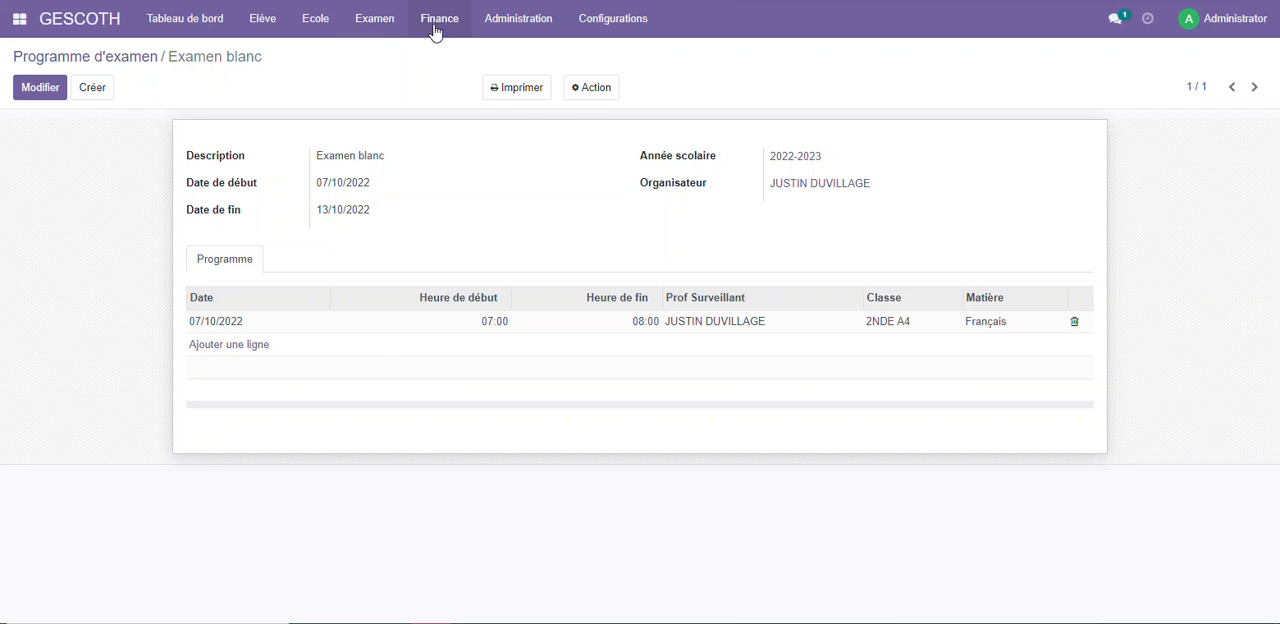
# Open Liste des notes to check for existing exam notes
pyautogui.click(386, 22)
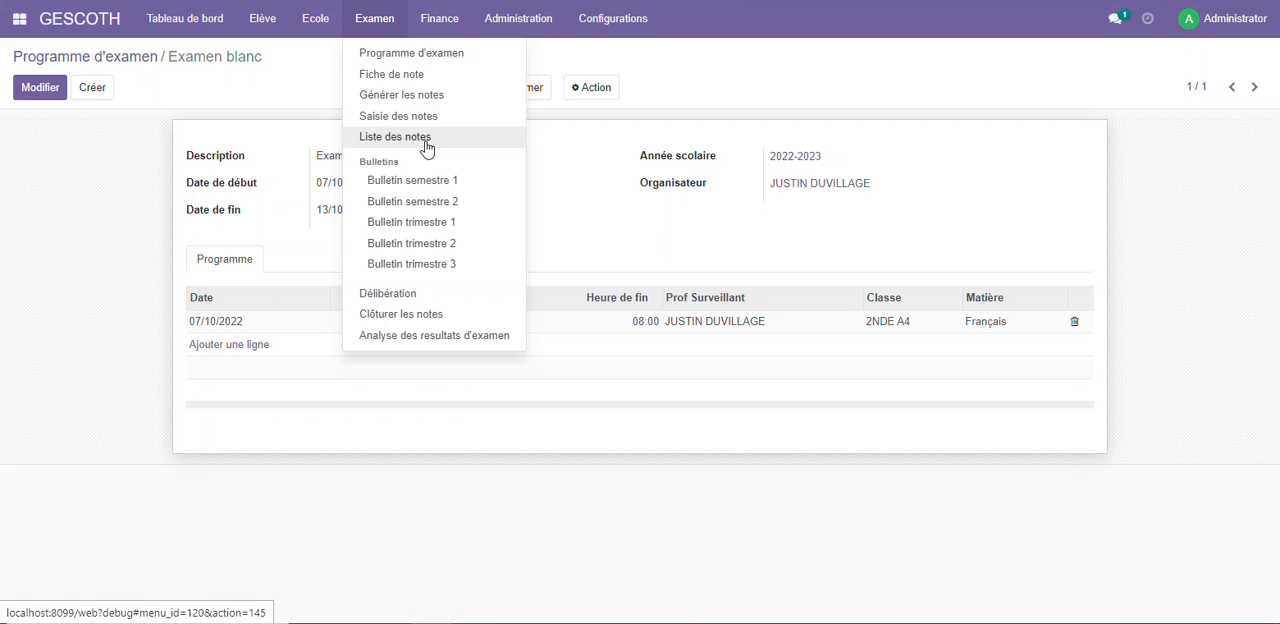
pyautogui.click(390, 136)
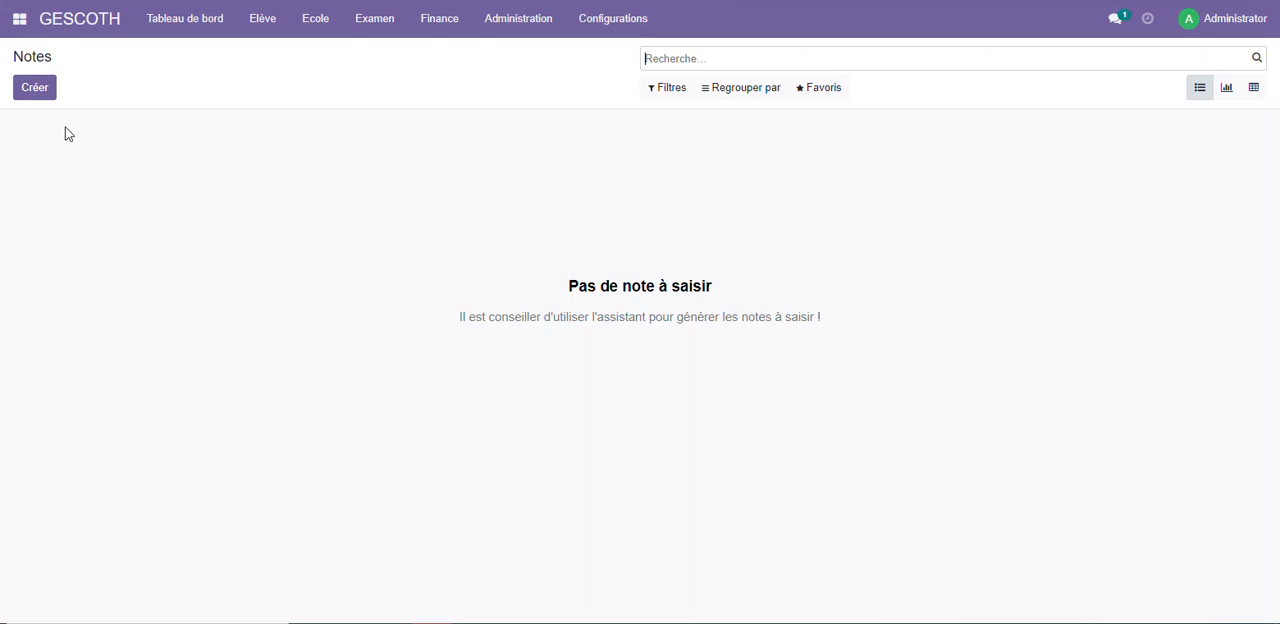
pyautogui.click(425, 21)
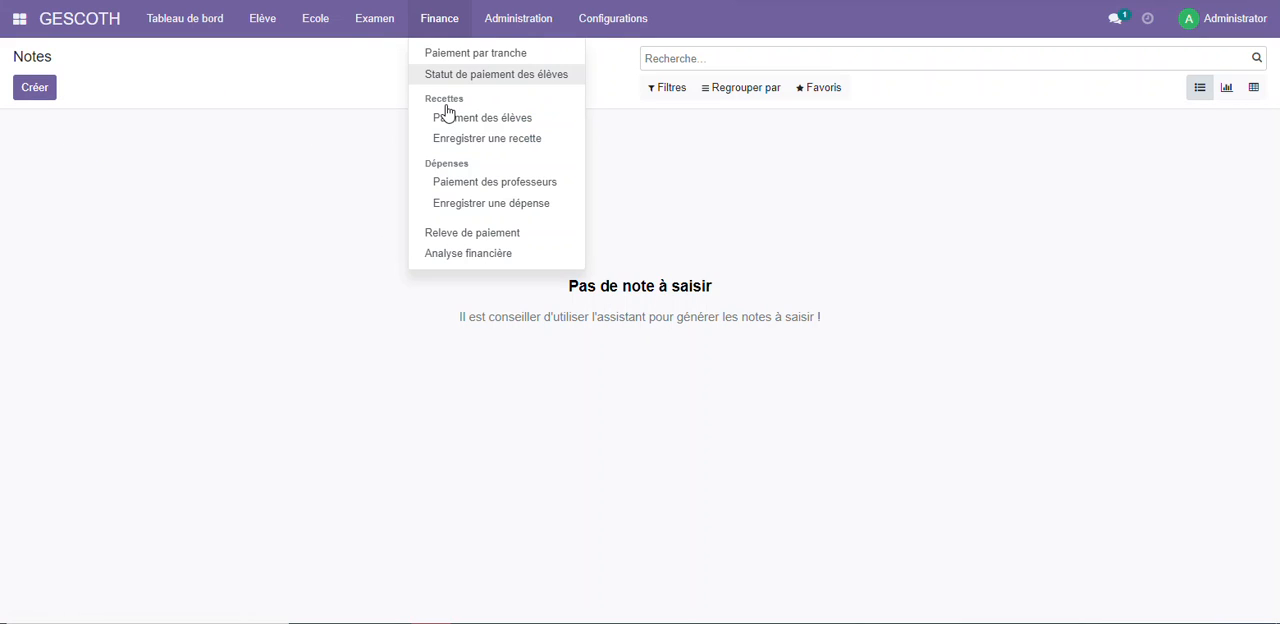
# Generate the notes to enter for class 2NDE A4, school year 2022-2023, season Semestre 1 - Trimestre 1
pyautogui.click(385, 30)
pyautogui.click(395, 94)
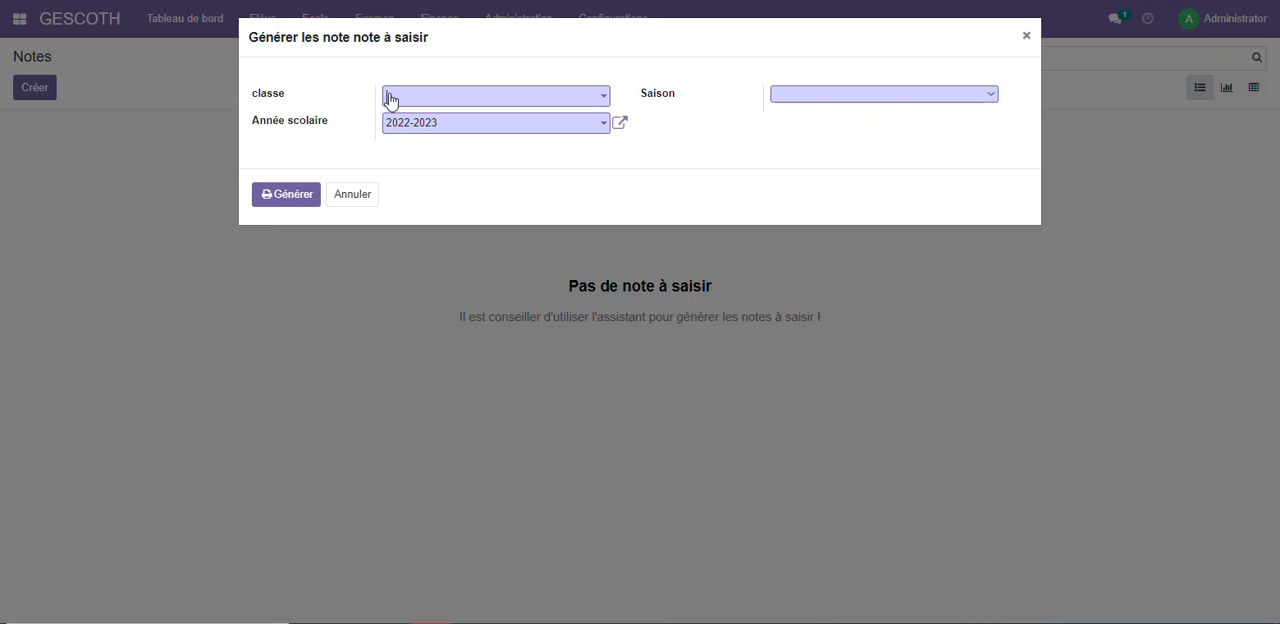
pyautogui.click(480, 98)
pyautogui.click(455, 125)
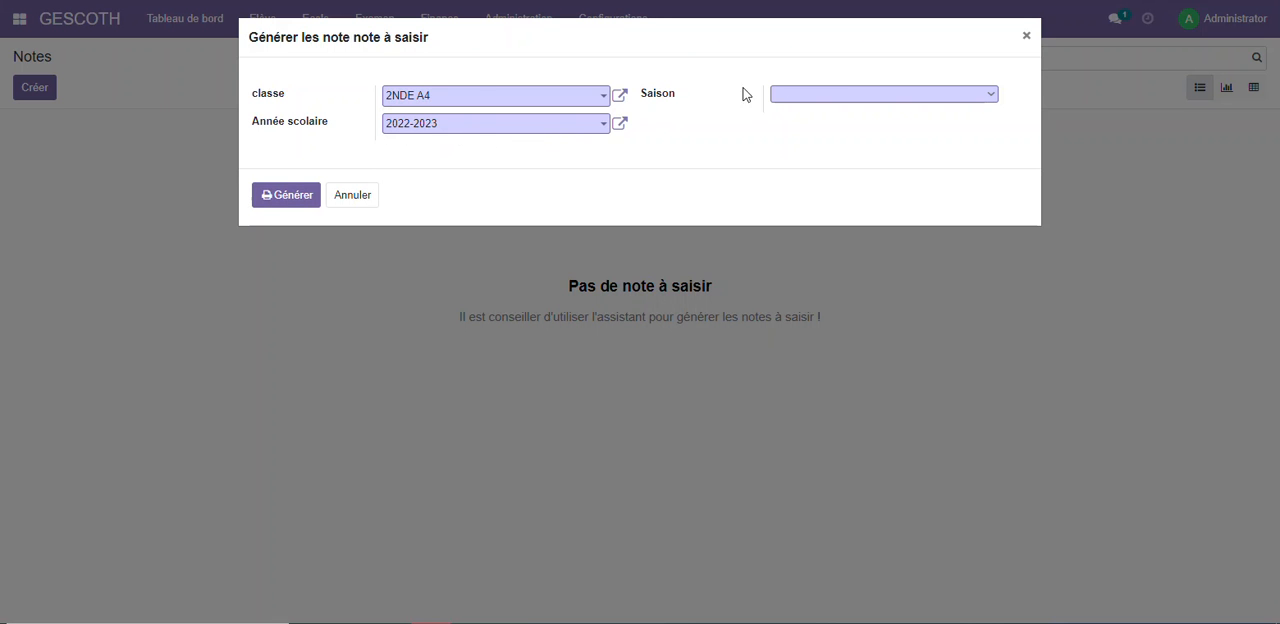
pyautogui.click(830, 100)
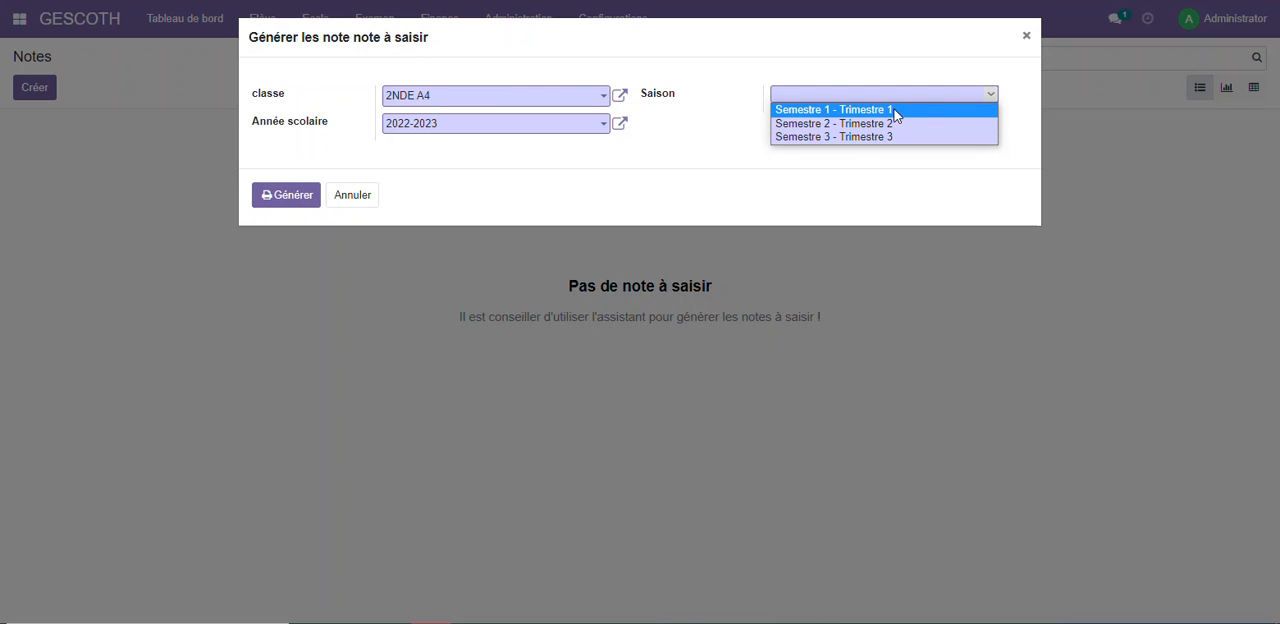
pyautogui.click(820, 118)
pyautogui.click(279, 213)
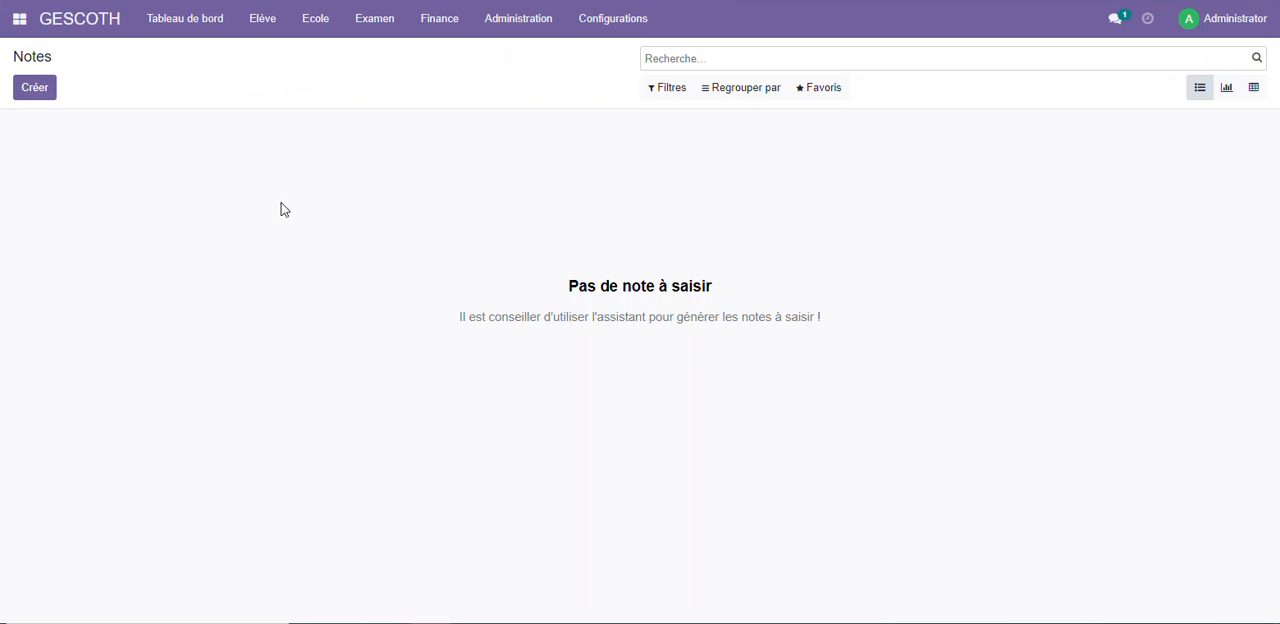
# Open Liste des notes to review the generated exam notes
pyautogui.click(381, 32)
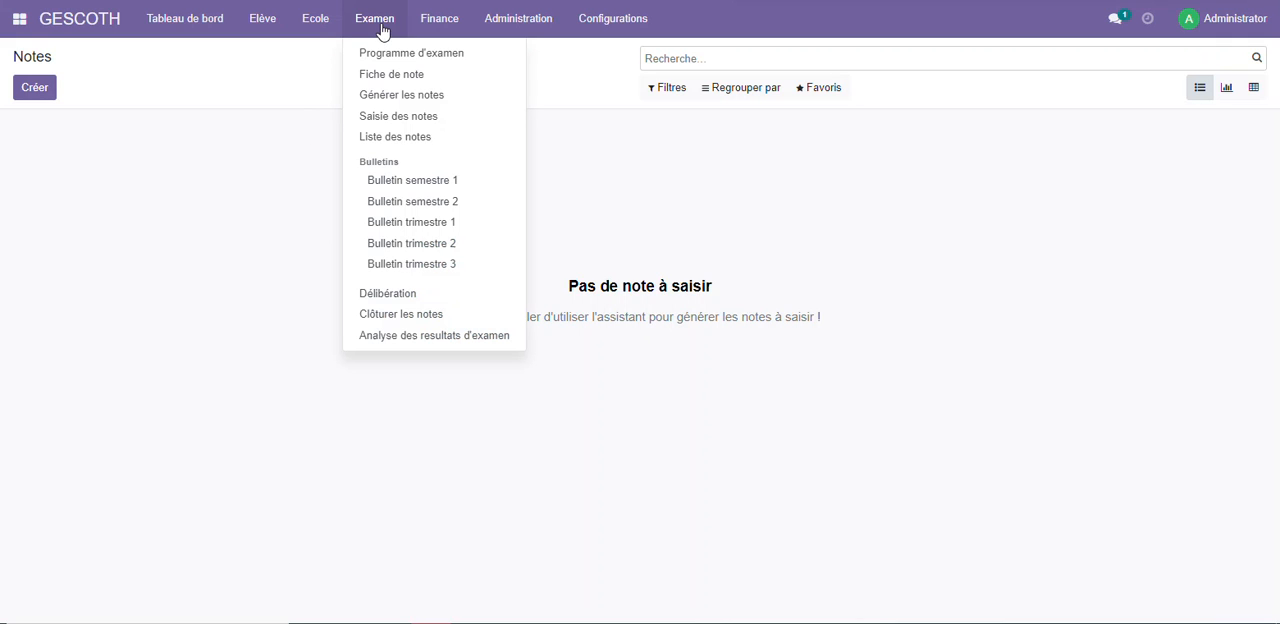
pyautogui.click(410, 141)
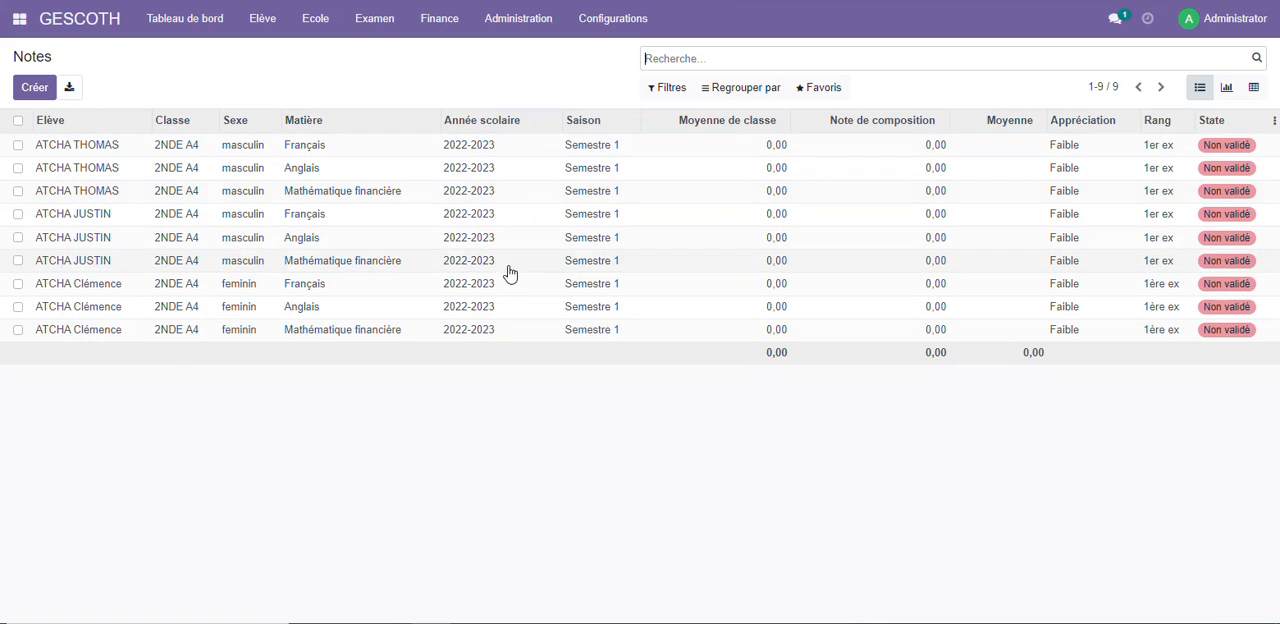
# Open Saisie des notes for class 2NDE A4, school year 2022-2023, season Semestre 1 and subject Français
pyautogui.click(372, 22)
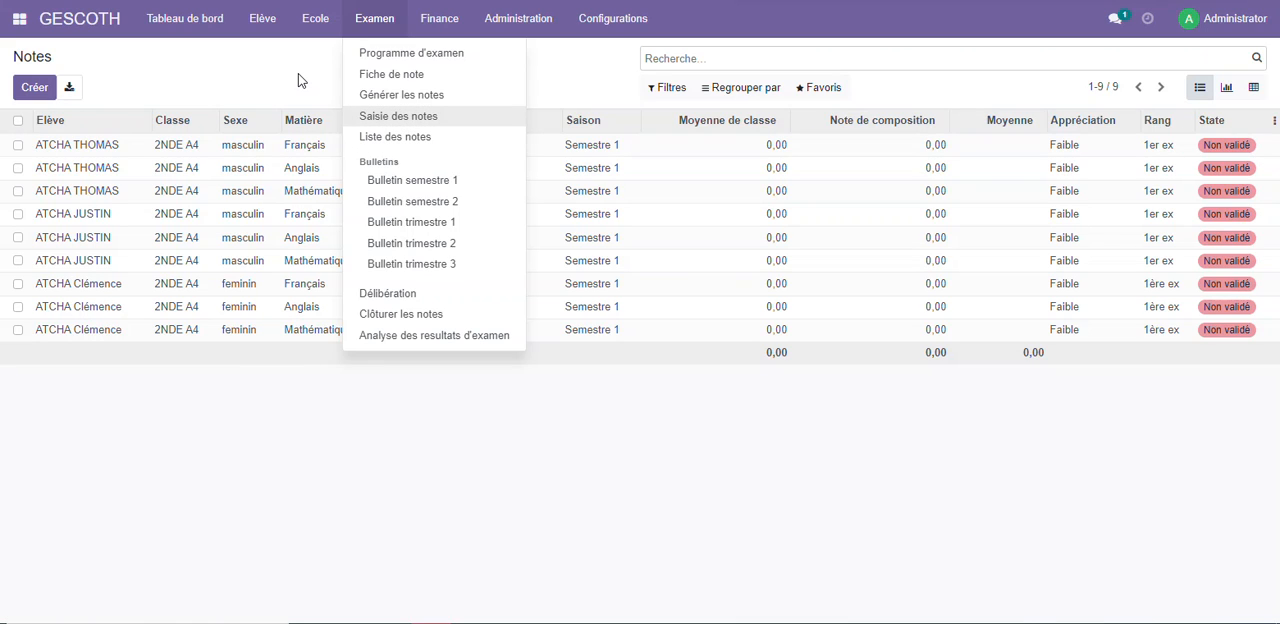
pyautogui.click(419, 120)
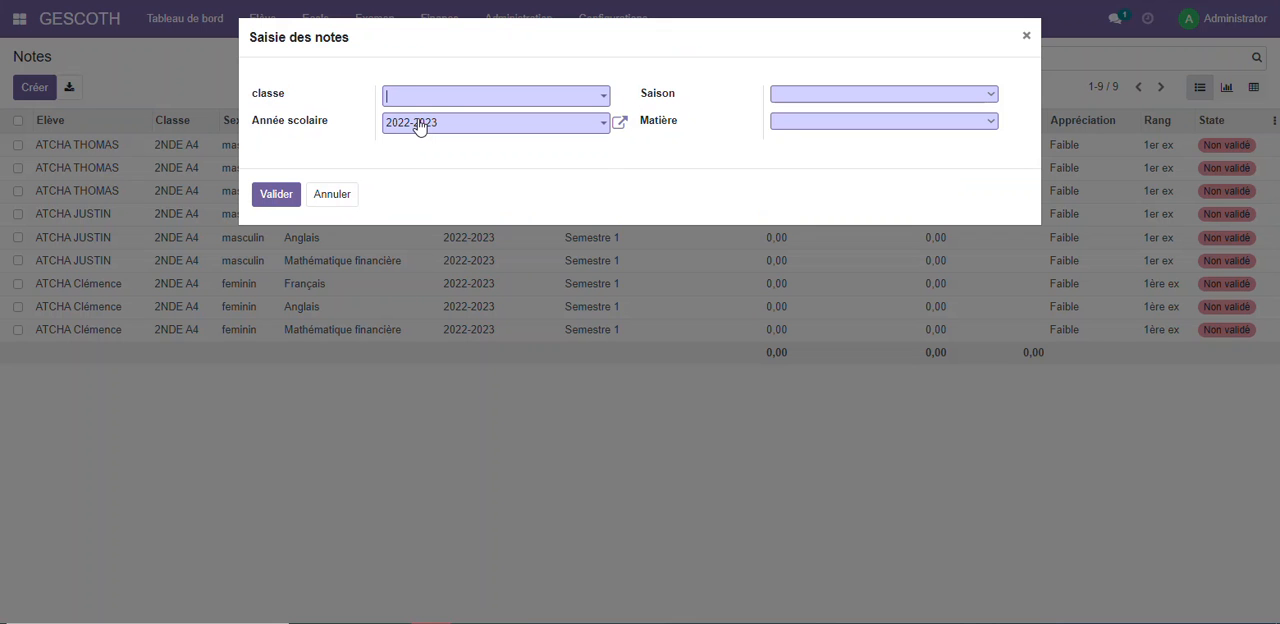
pyautogui.click(429, 98)
pyautogui.click(435, 123)
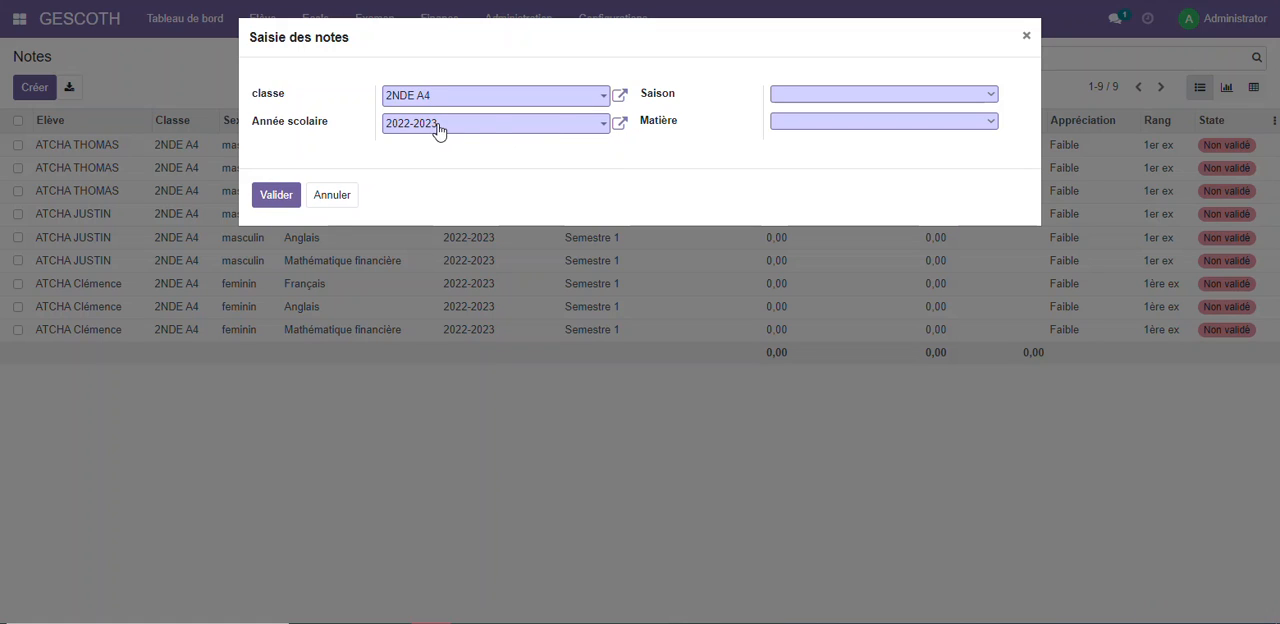
pyautogui.click(814, 93)
pyautogui.click(809, 110)
pyautogui.click(809, 120)
pyautogui.click(809, 135)
pyautogui.click(277, 196)
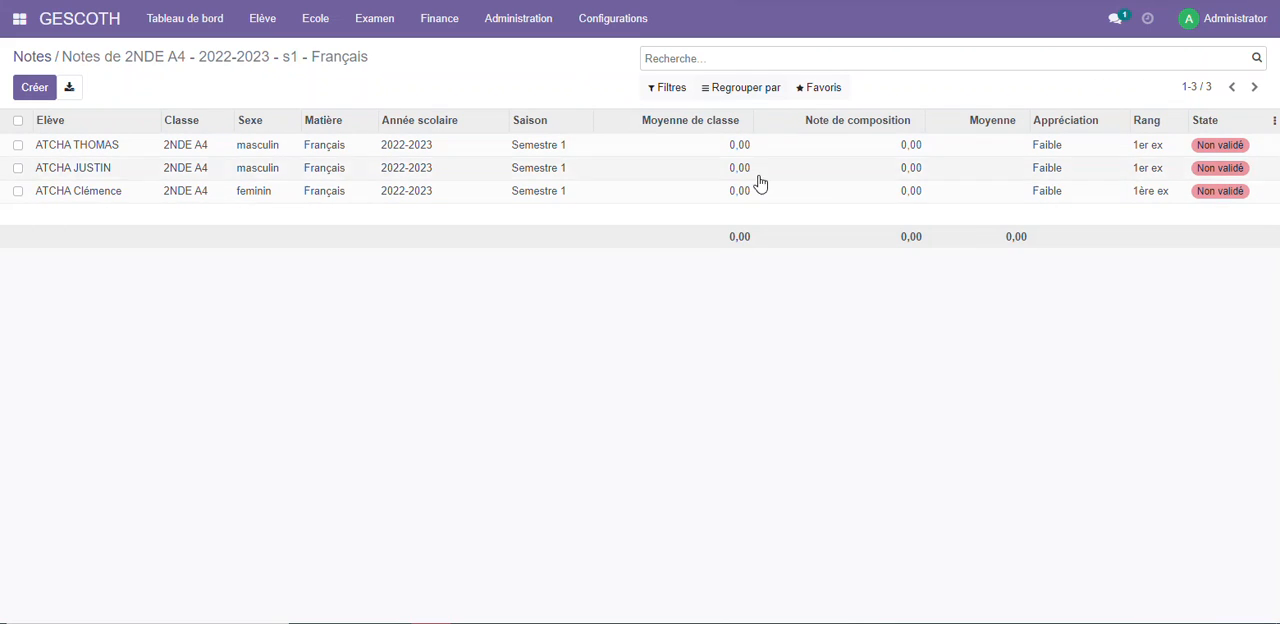
# Enter the first student's Français notes with Moyenne de classe 12 and Note de composition 11
pyautogui.click(739, 145)
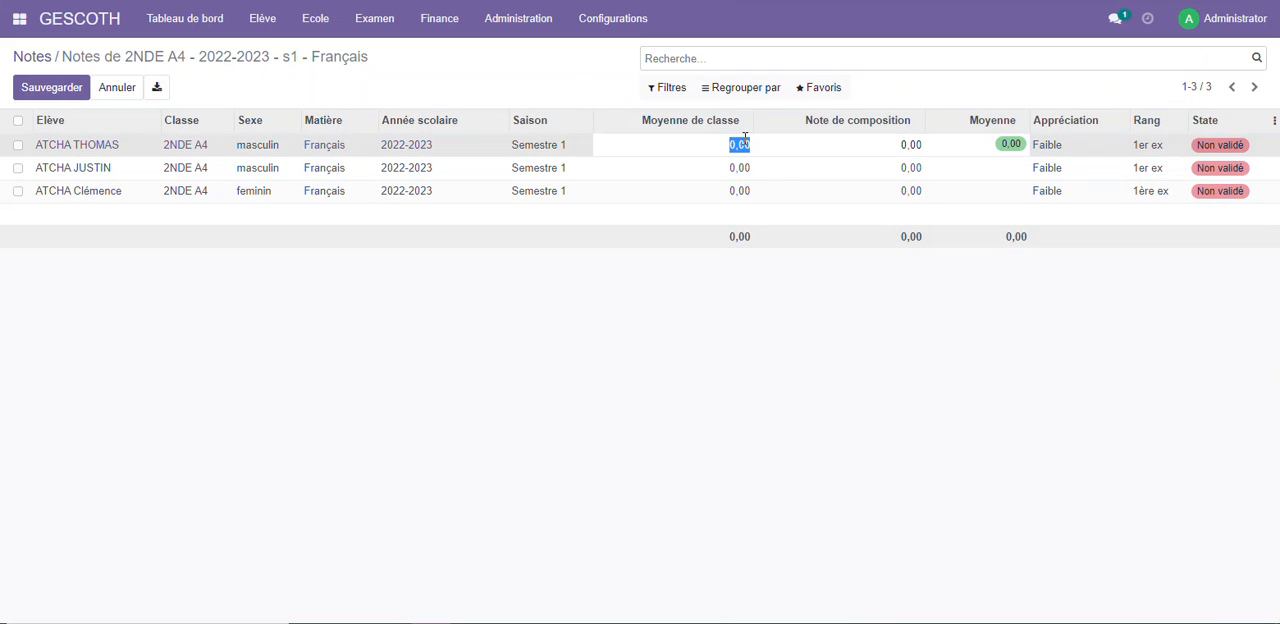
pyautogui.write('12')
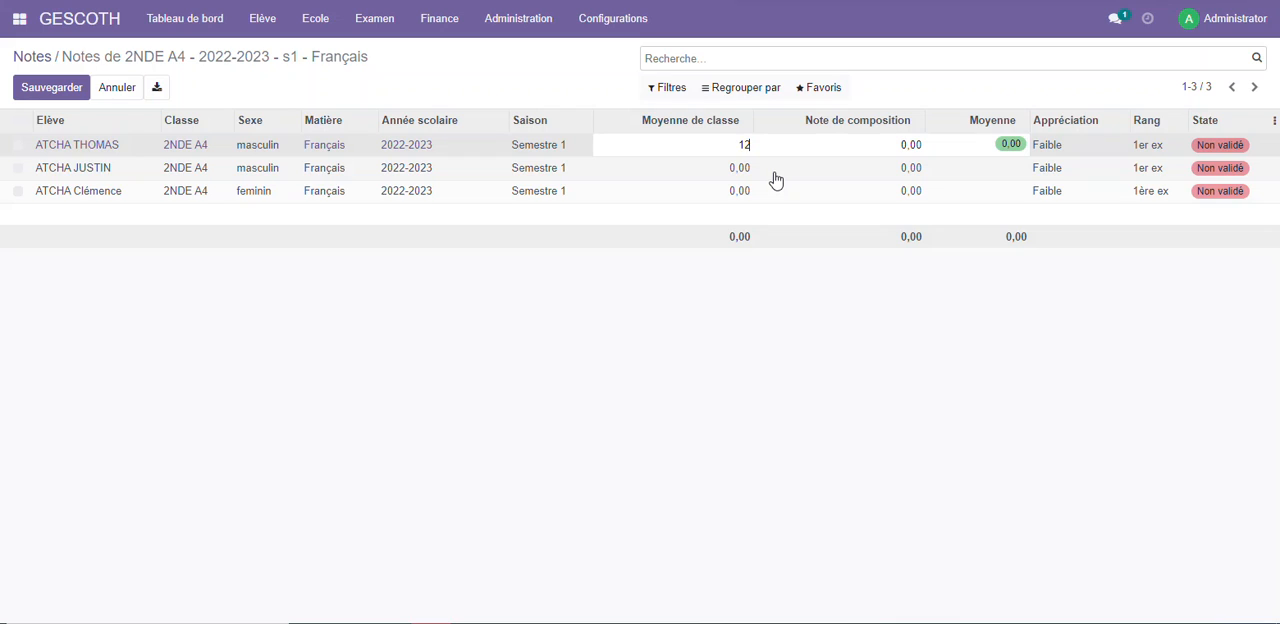
pyautogui.press('Tab')
pyautogui.write('11')
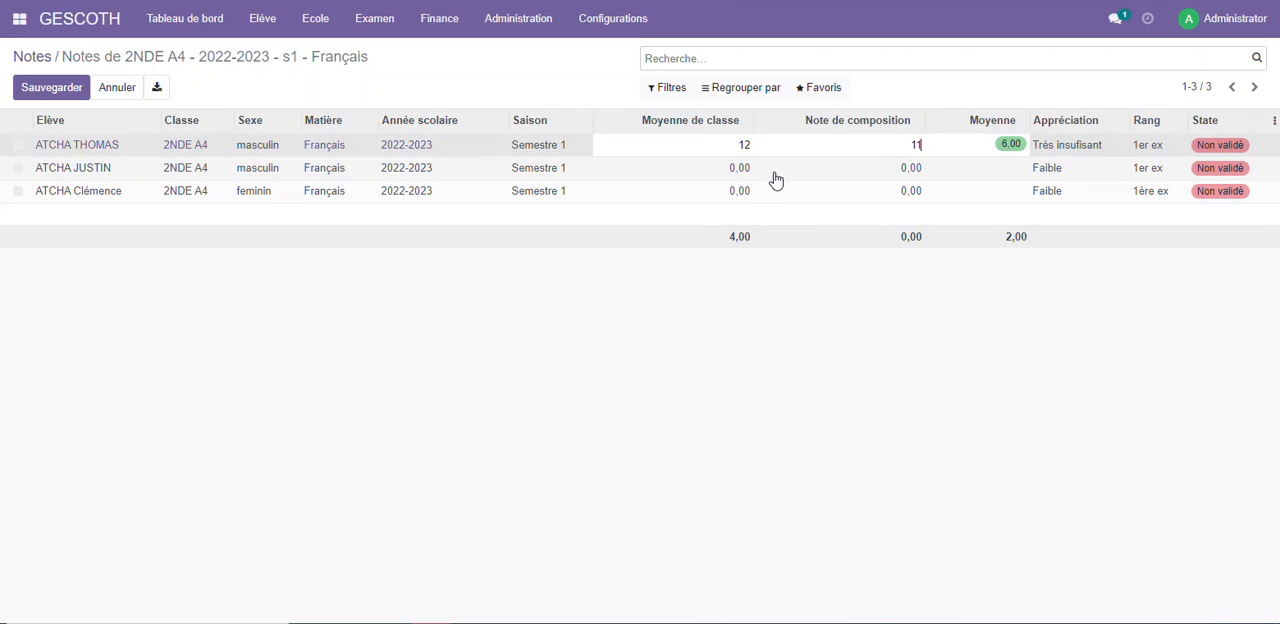
pyautogui.click(894, 278)
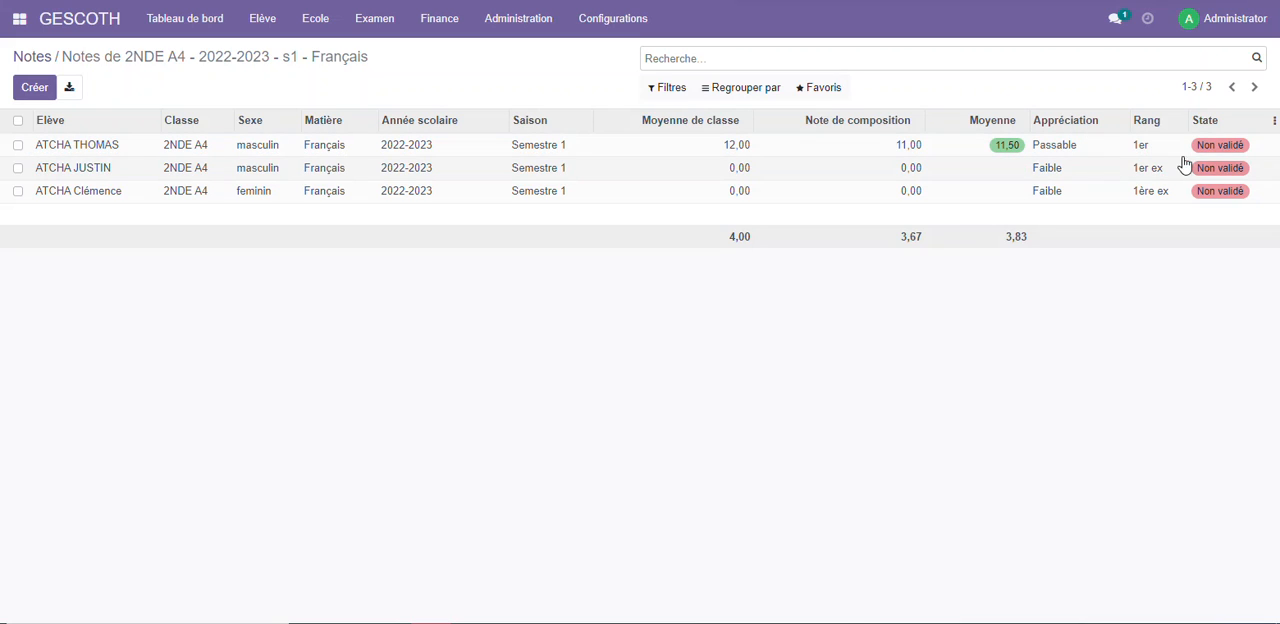
# Set the second student's Moyenne de classe to 11, try 23 as the Note de composition, and correct it to 20
pyautogui.click(720, 167)
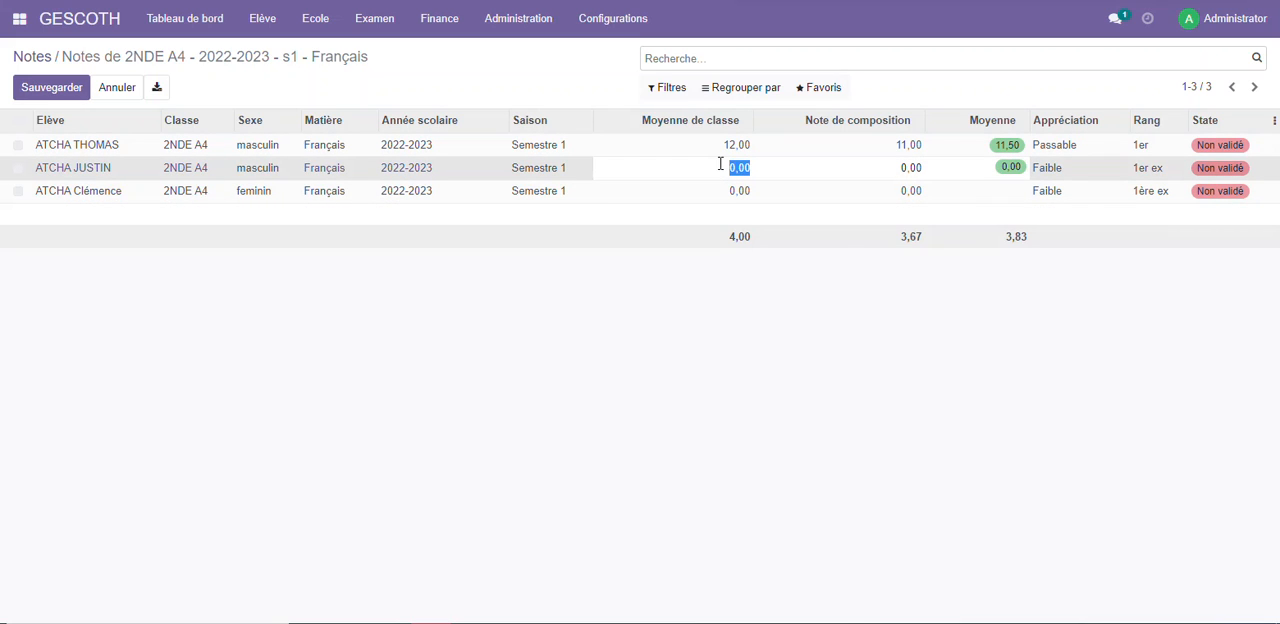
pyautogui.write('11')
pyautogui.press('Tab')
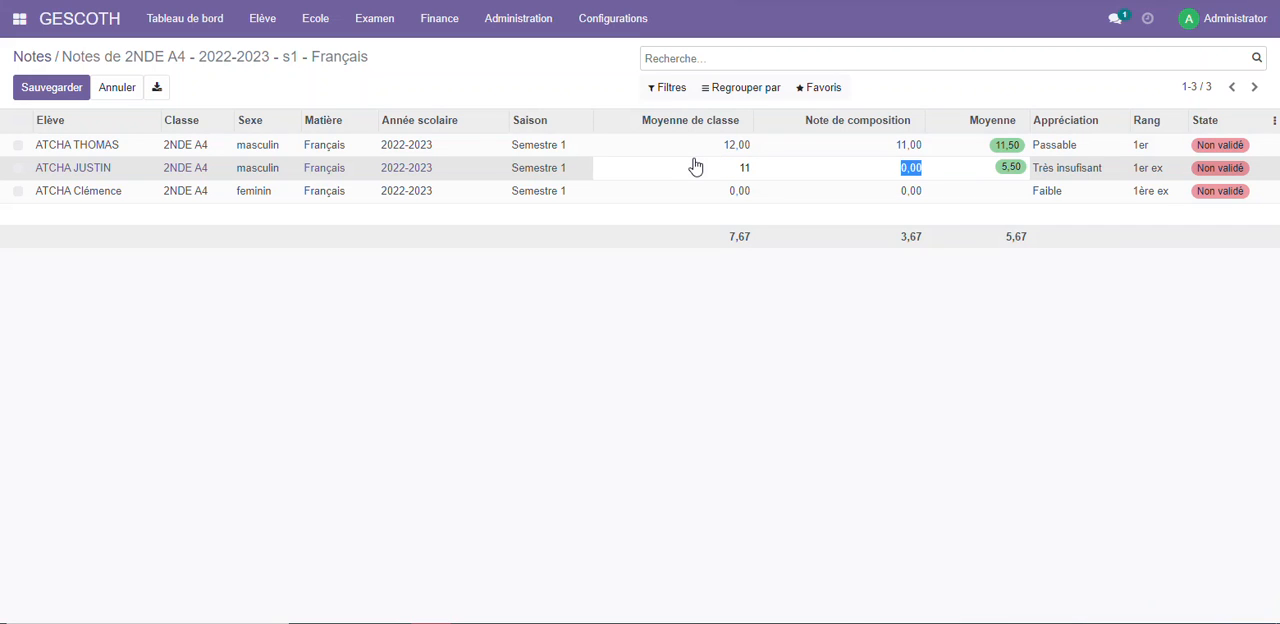
pyautogui.write('23')
pyautogui.click(746, 191)
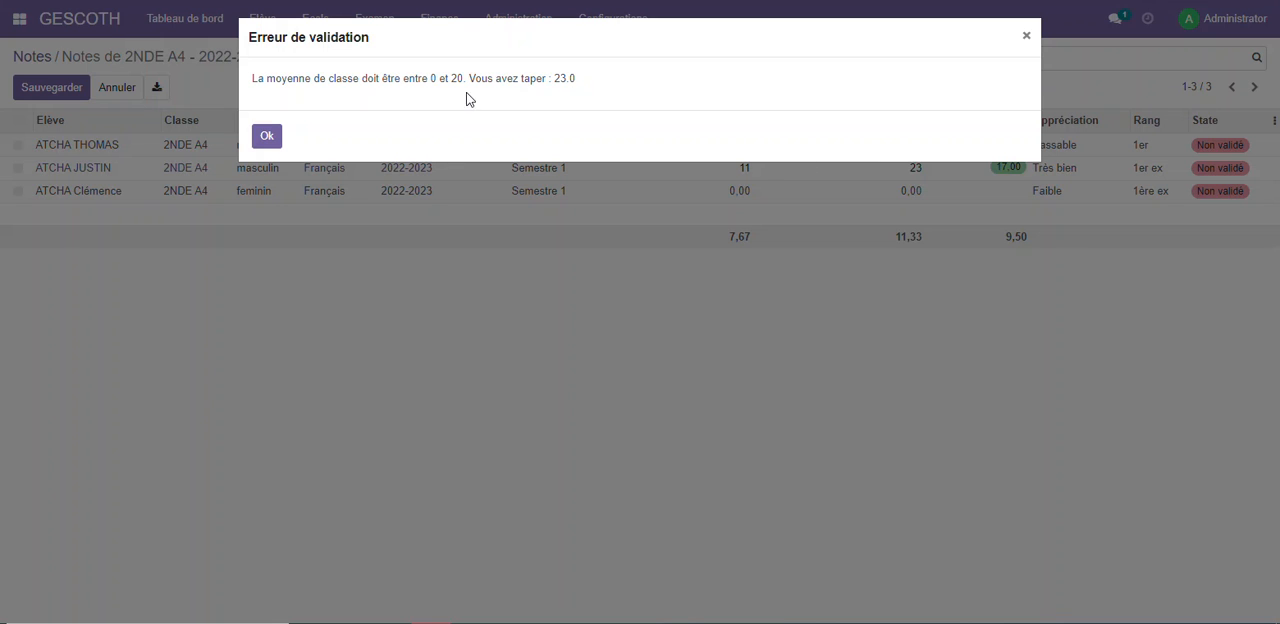
pyautogui.click(264, 137)
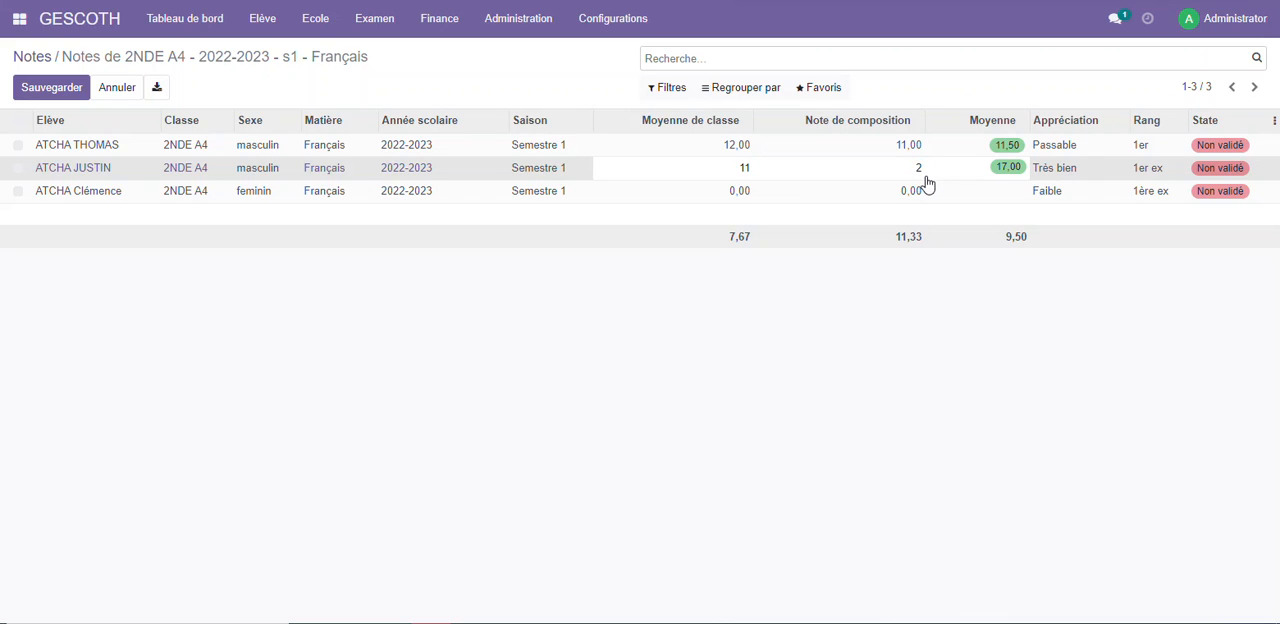
pyautogui.click(706, 177)
# Enter the third student's Français notes with Moyenne de classe 5 and Note de composition 3
pyautogui.click(719, 192)
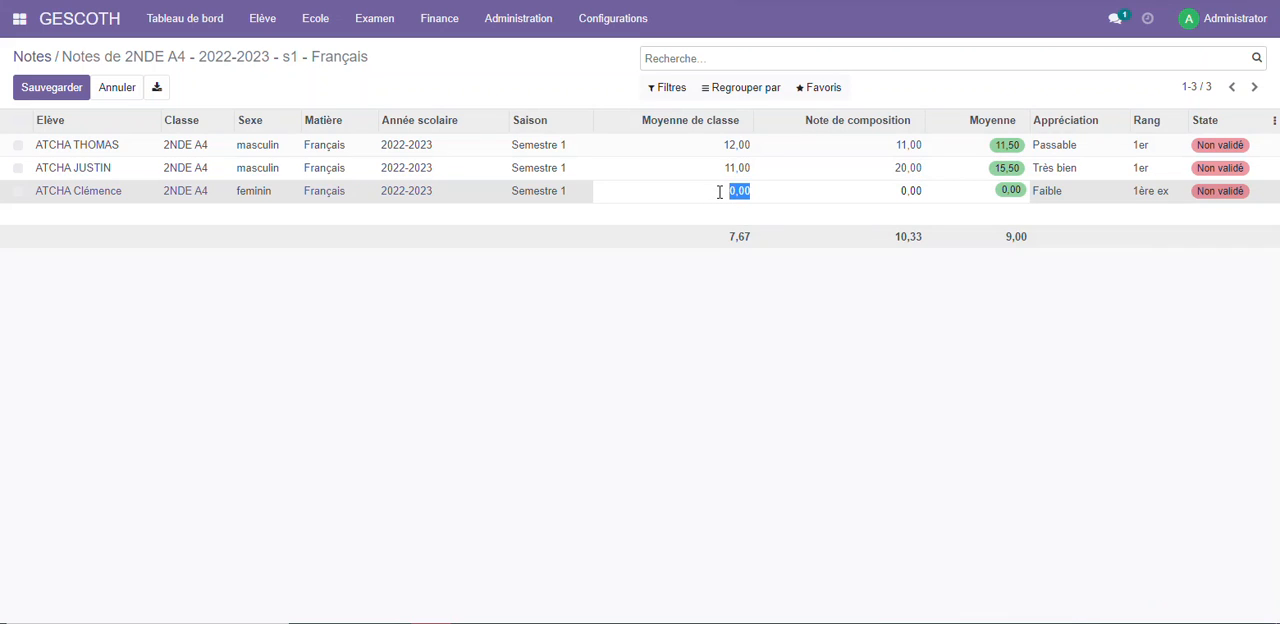
pyautogui.write('5')
pyautogui.click(828, 187)
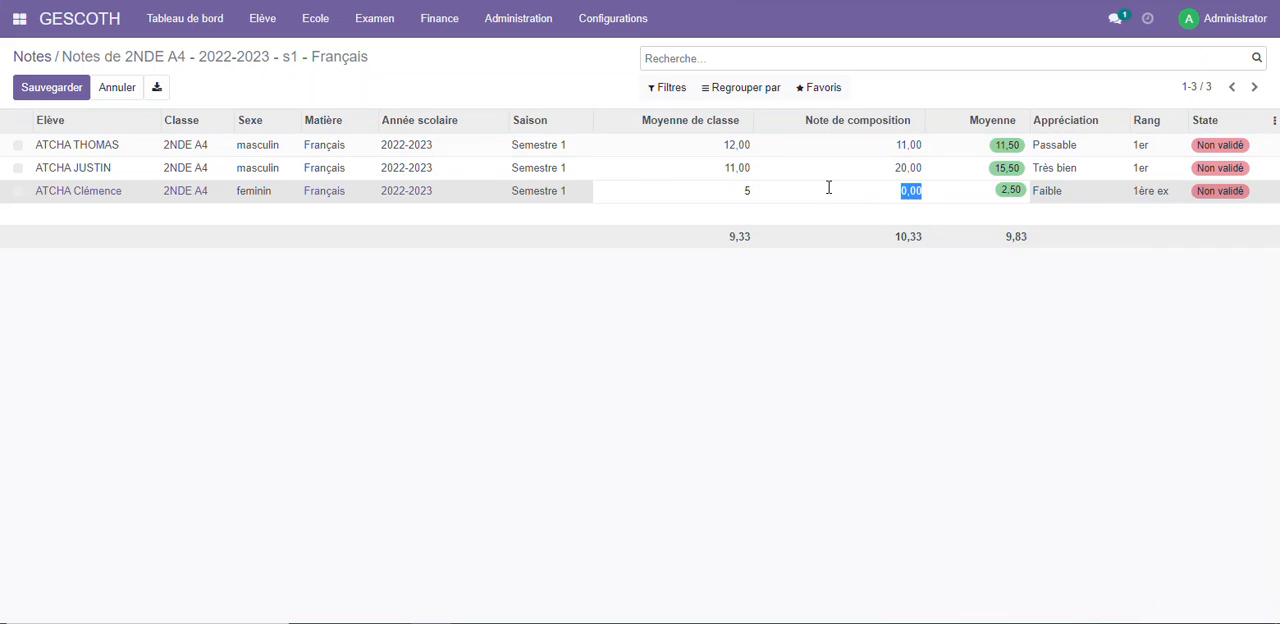
pyautogui.write('3')
pyautogui.click(1081, 370)
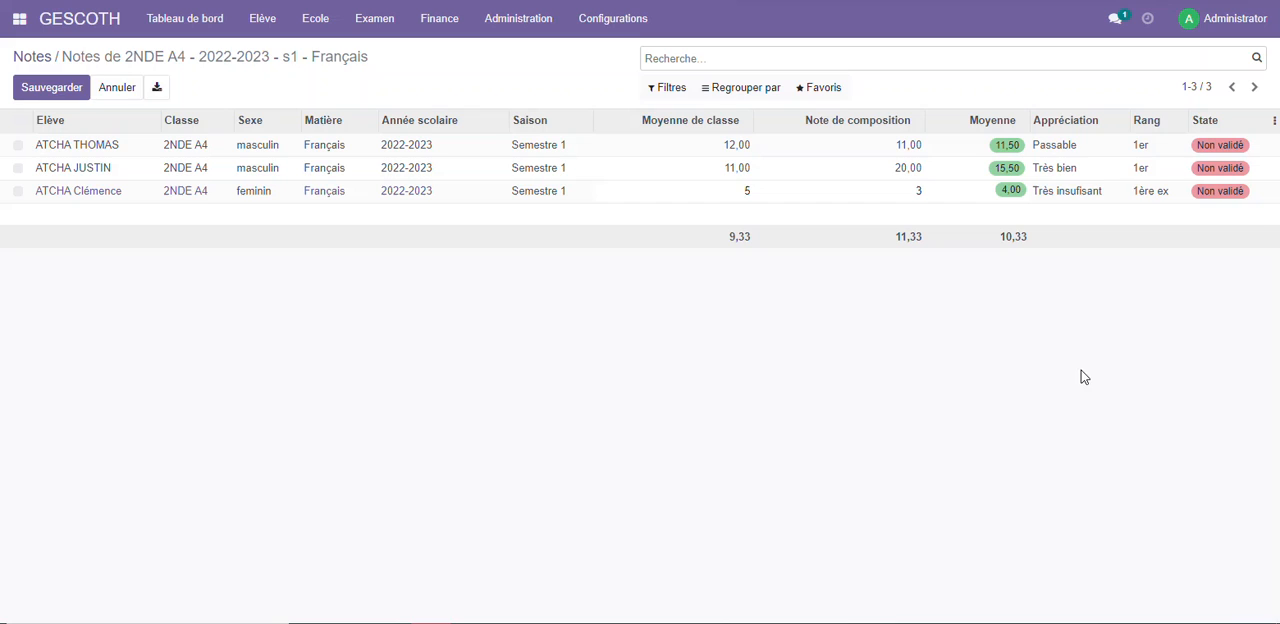
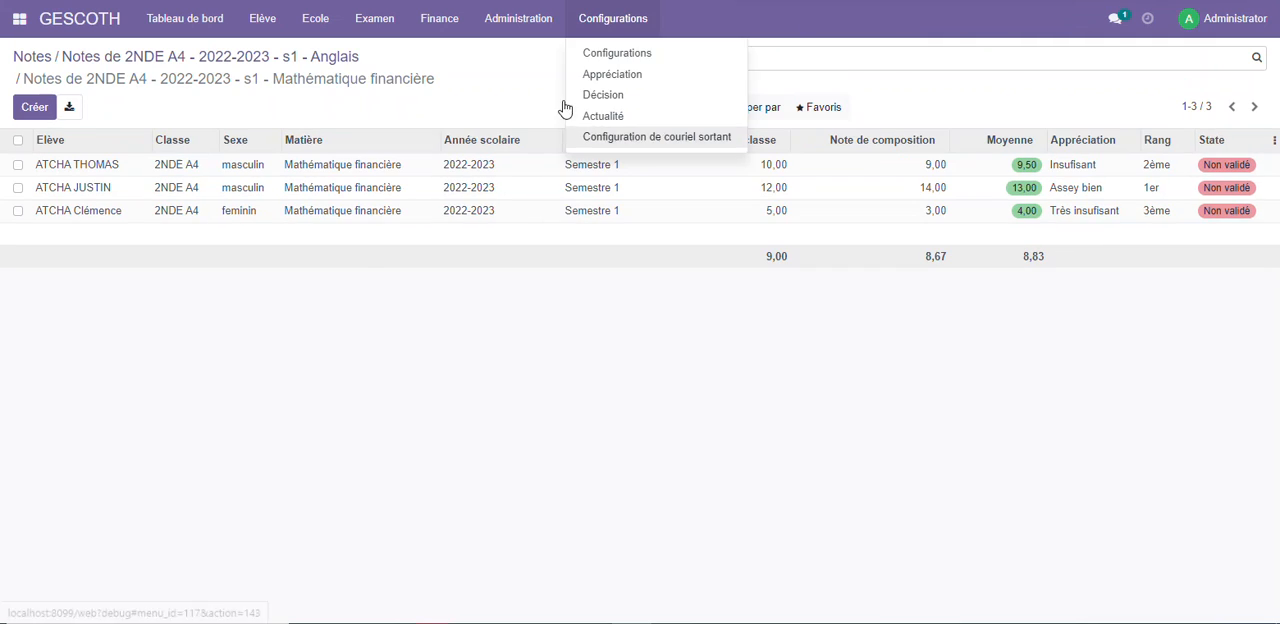
# Display the complete Liste des notes of the exam section
pyautogui.click(375, 20)
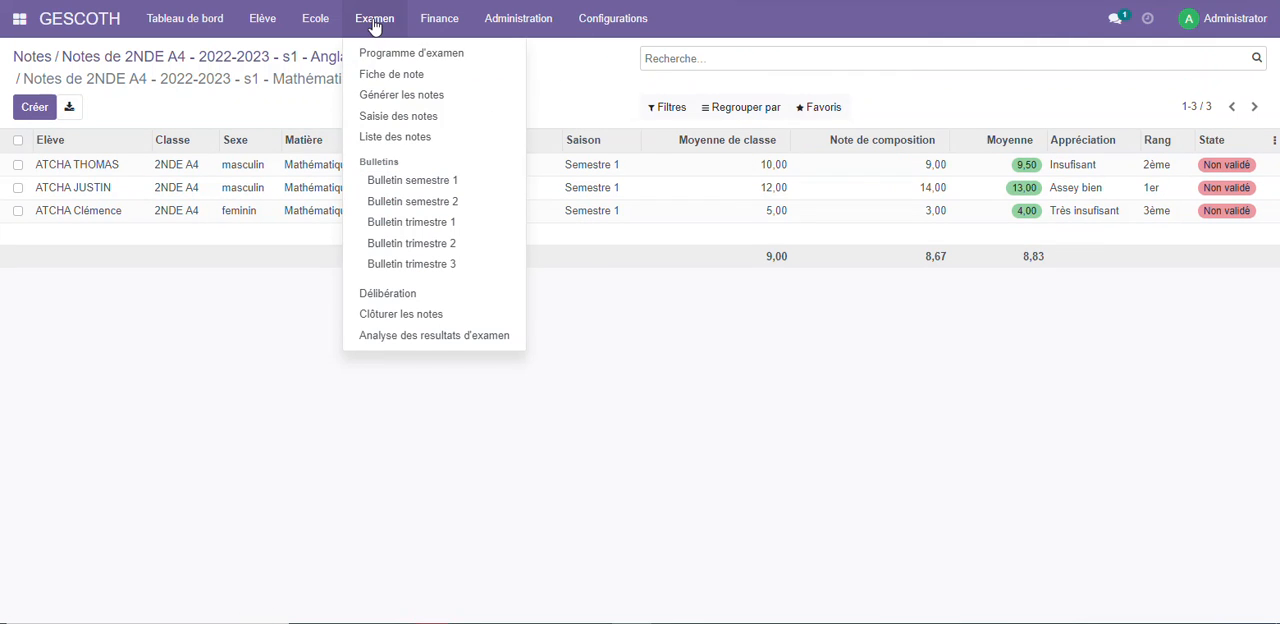
pyautogui.click(372, 140)
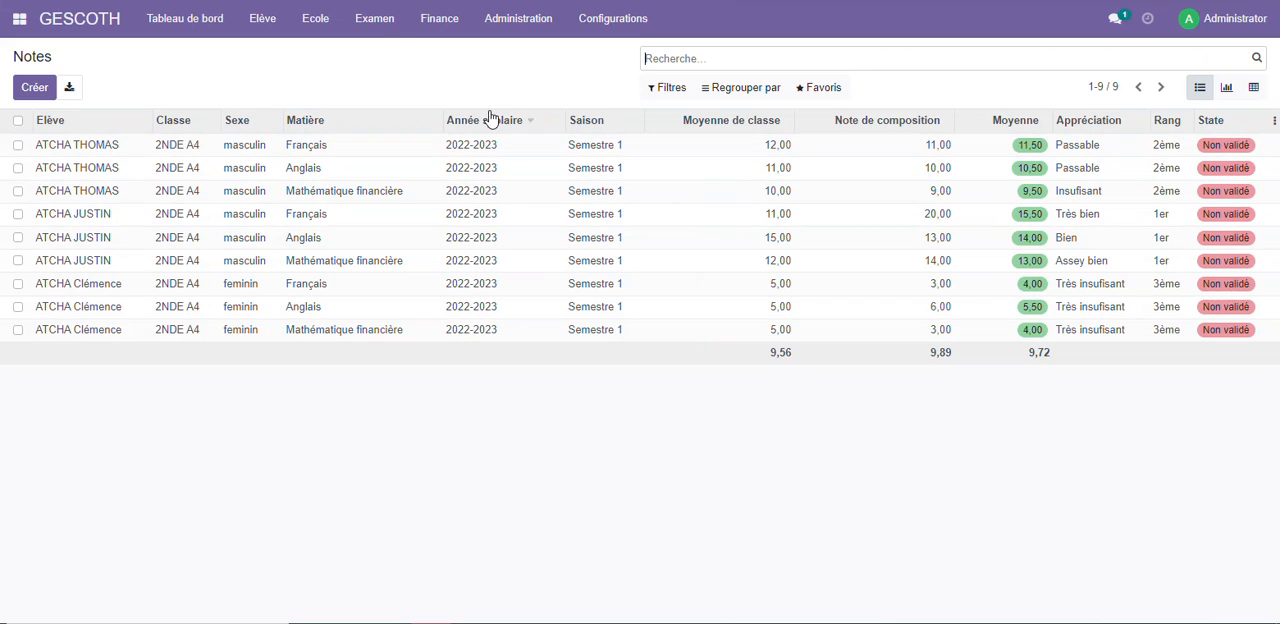
# Print the Bulletin semestre 1 for the whole class 2NDE A4, leaving the Eleve field empty
pyautogui.click(372, 30)
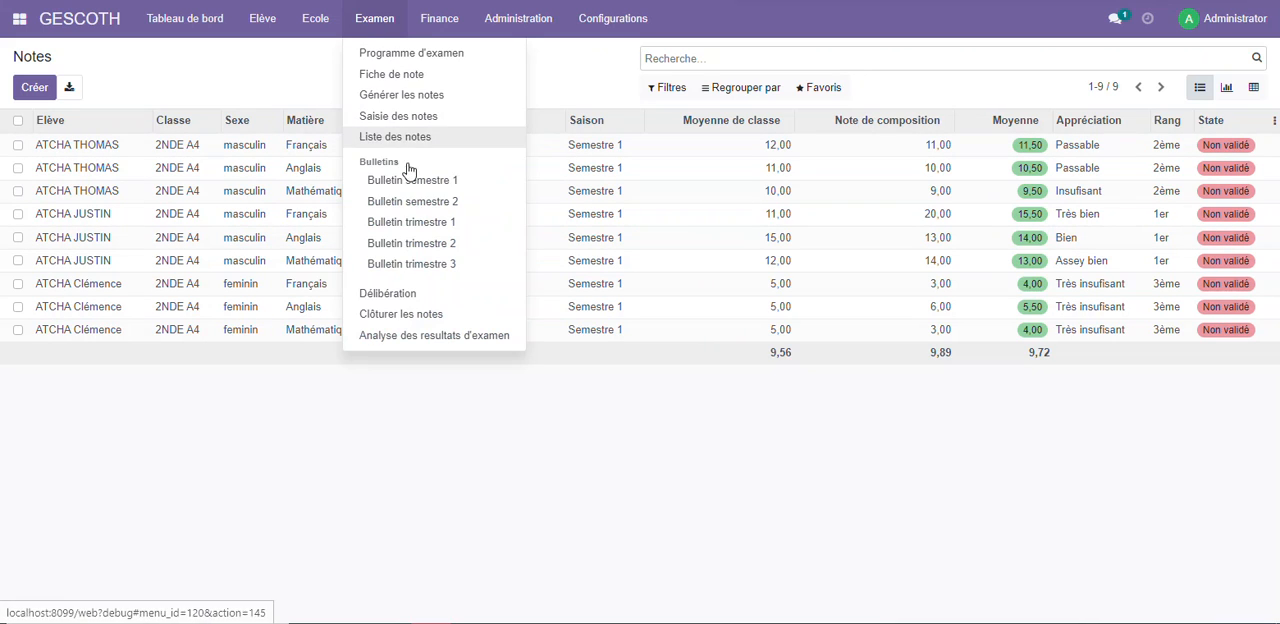
pyautogui.click(456, 186)
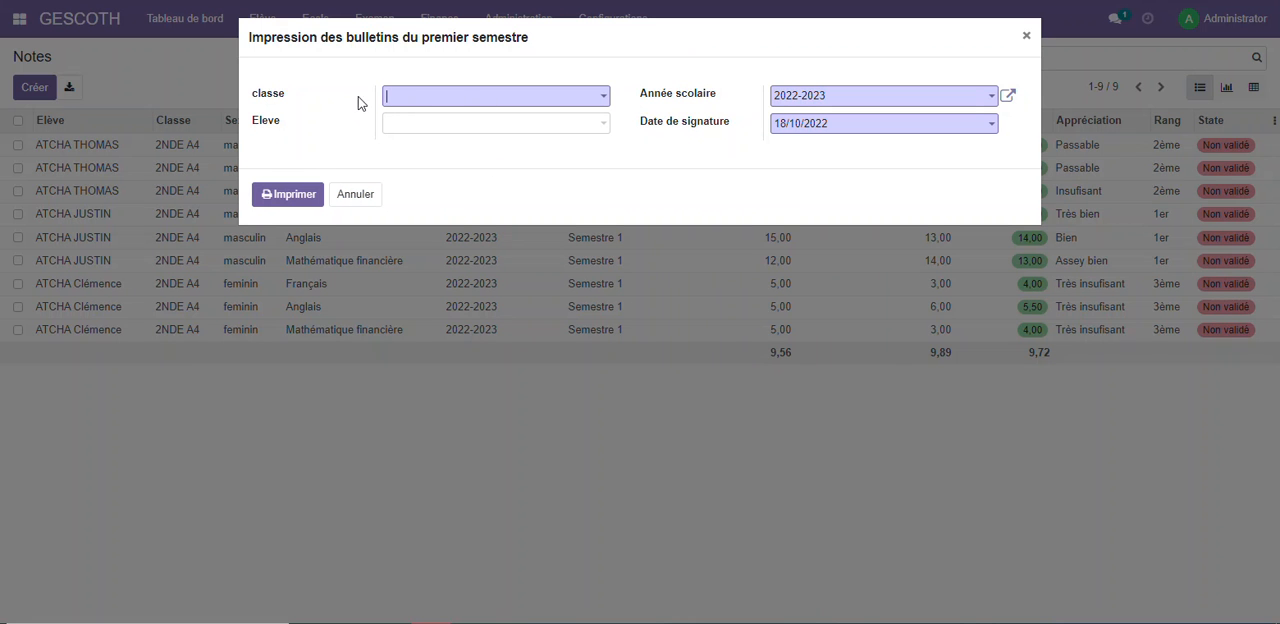
pyautogui.click(456, 96)
pyautogui.click(447, 130)
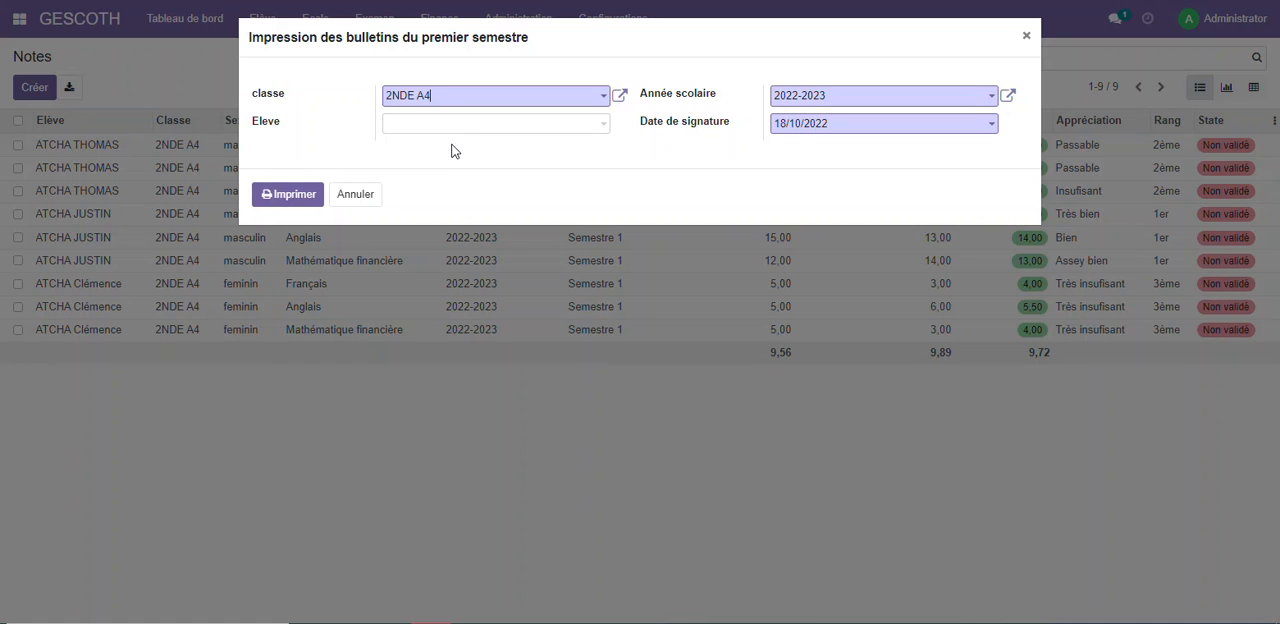
pyautogui.click(428, 124)
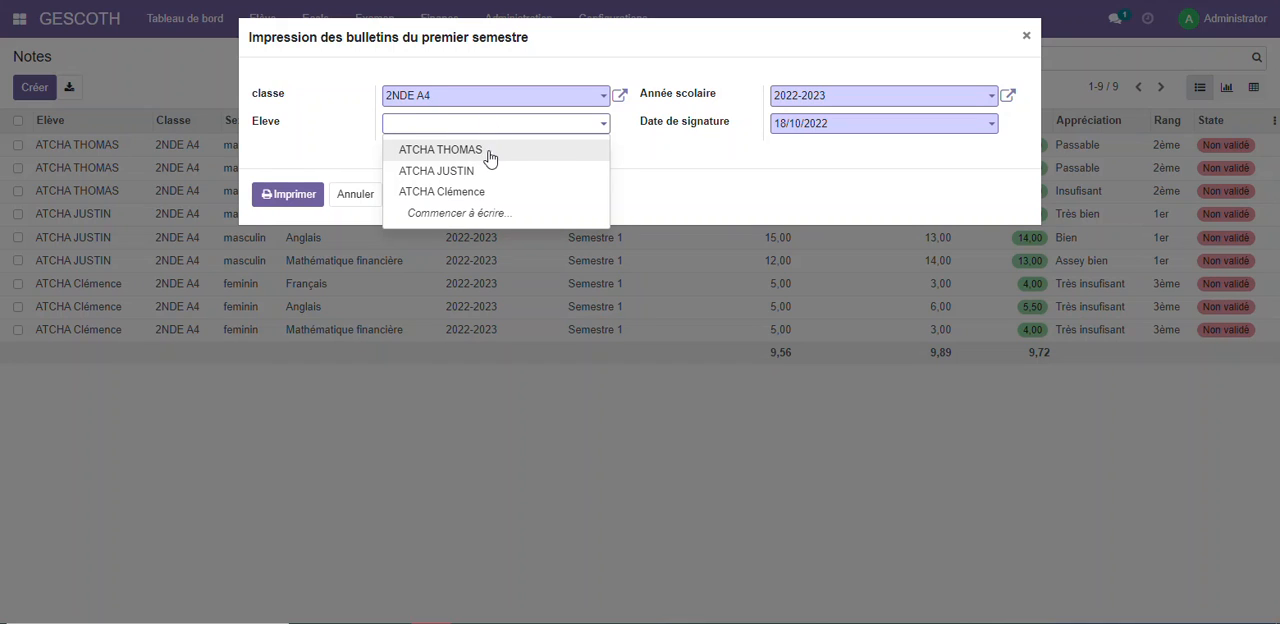
pyautogui.click(662, 152)
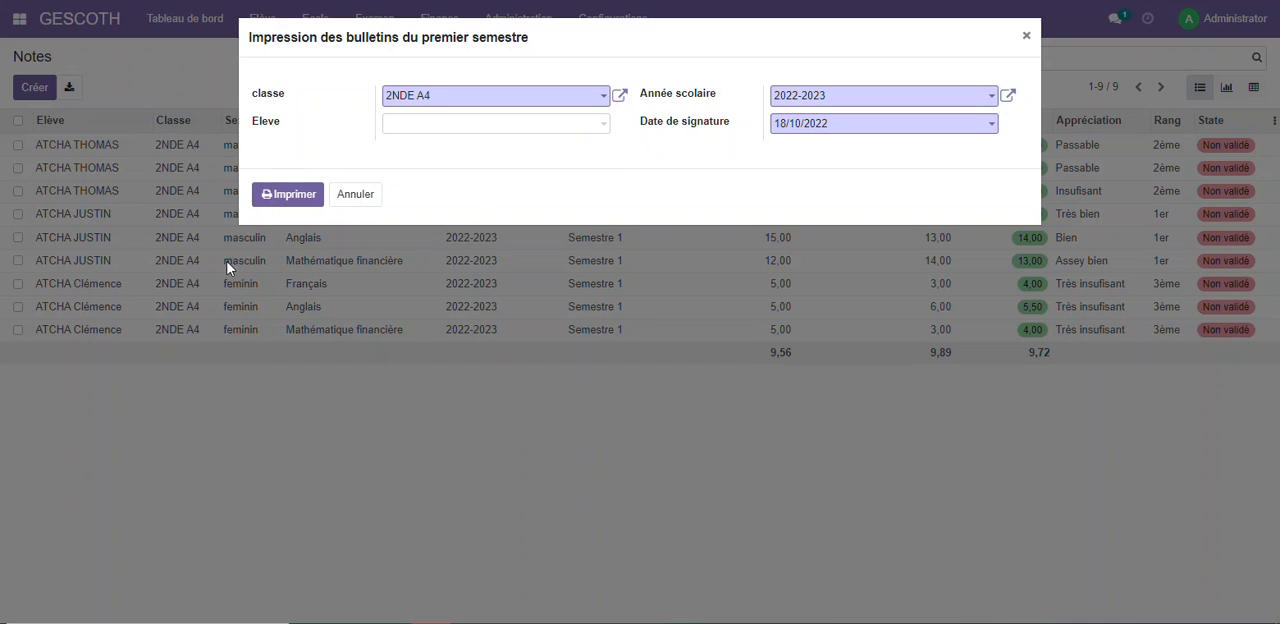
pyautogui.click(292, 208)
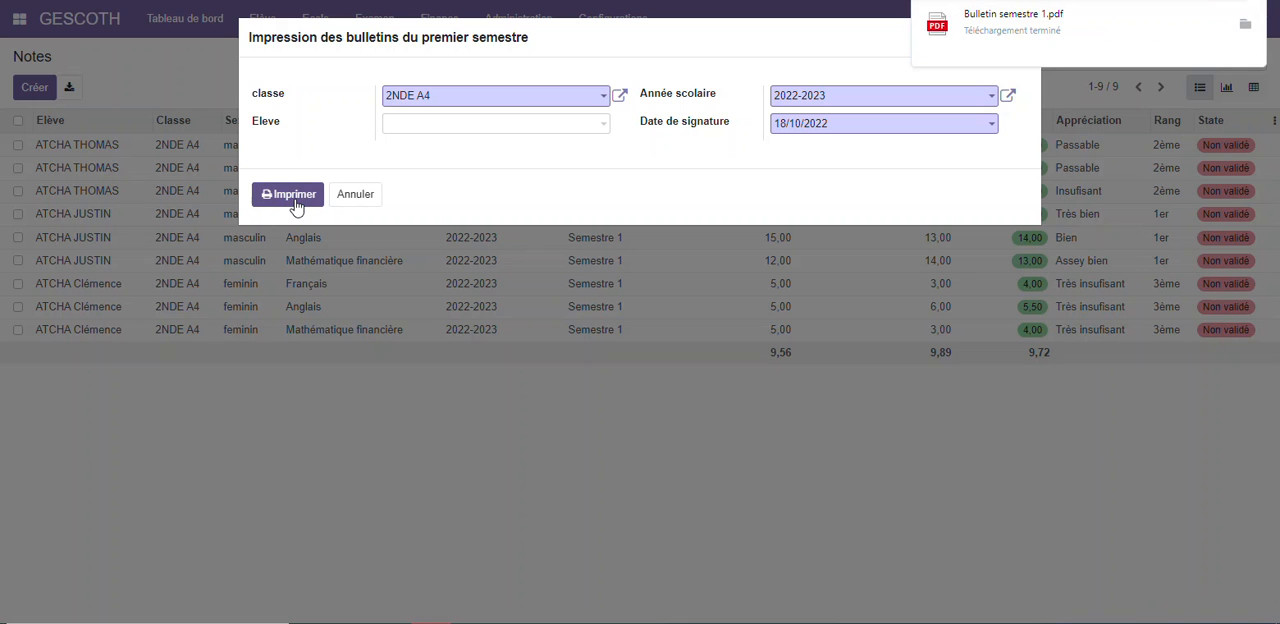
# Examine the students' report cards in Bulletin semestre 1.pdf, and close the file and the print dialog
pyautogui.click(1033, 20)
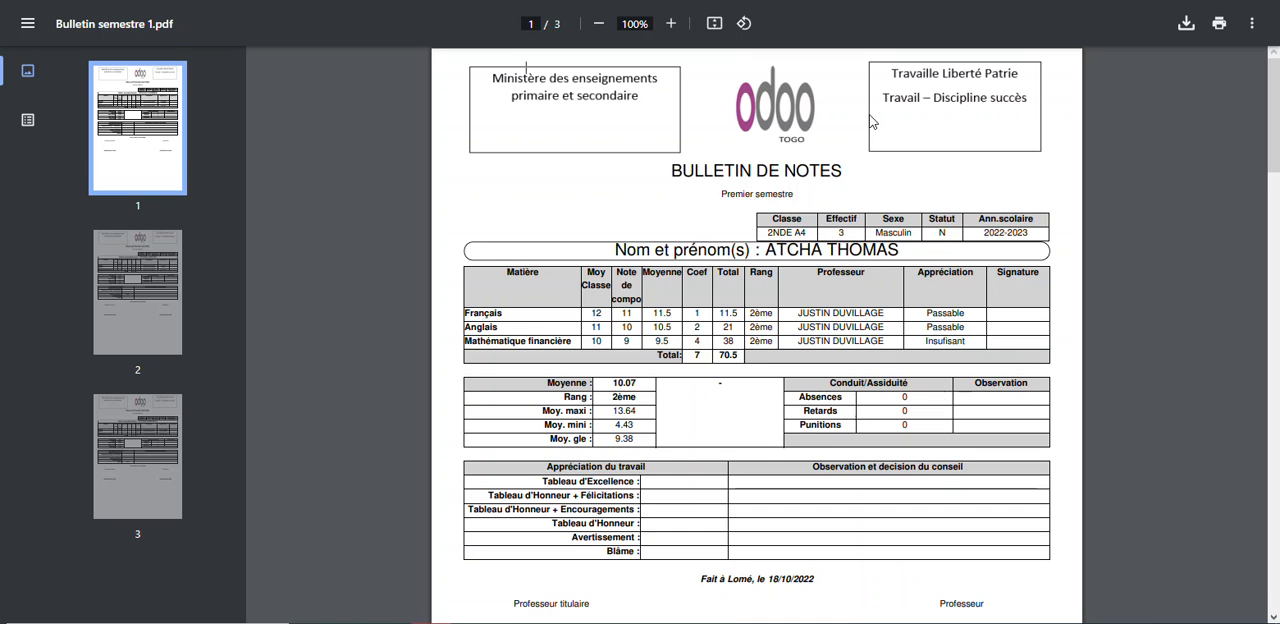
pyautogui.scroll(-5, 869, 113)
pyautogui.scroll(-18, 869, 113)
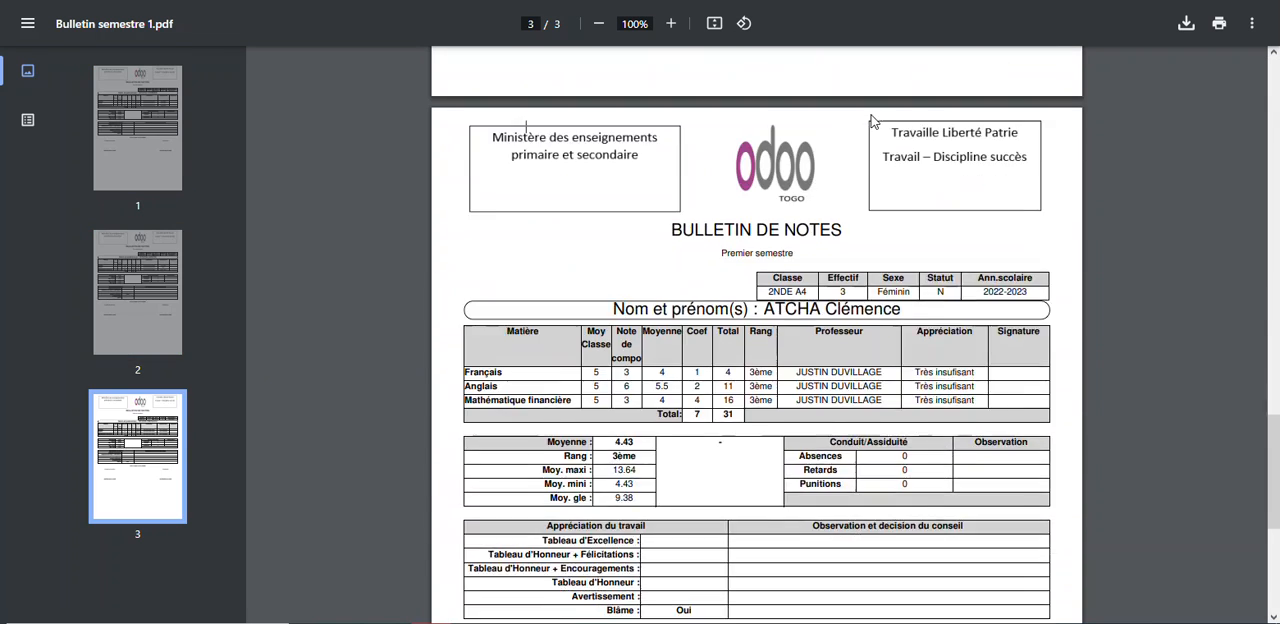
pyautogui.scroll(12, 872, 120)
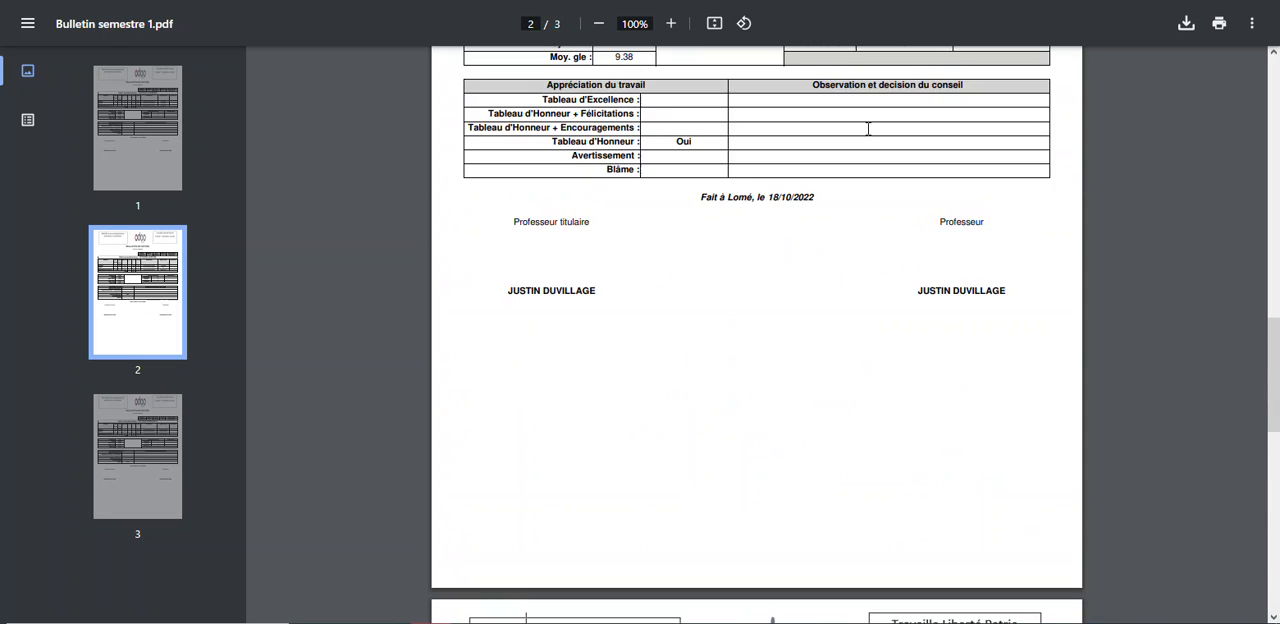
pyautogui.click(200, 2)
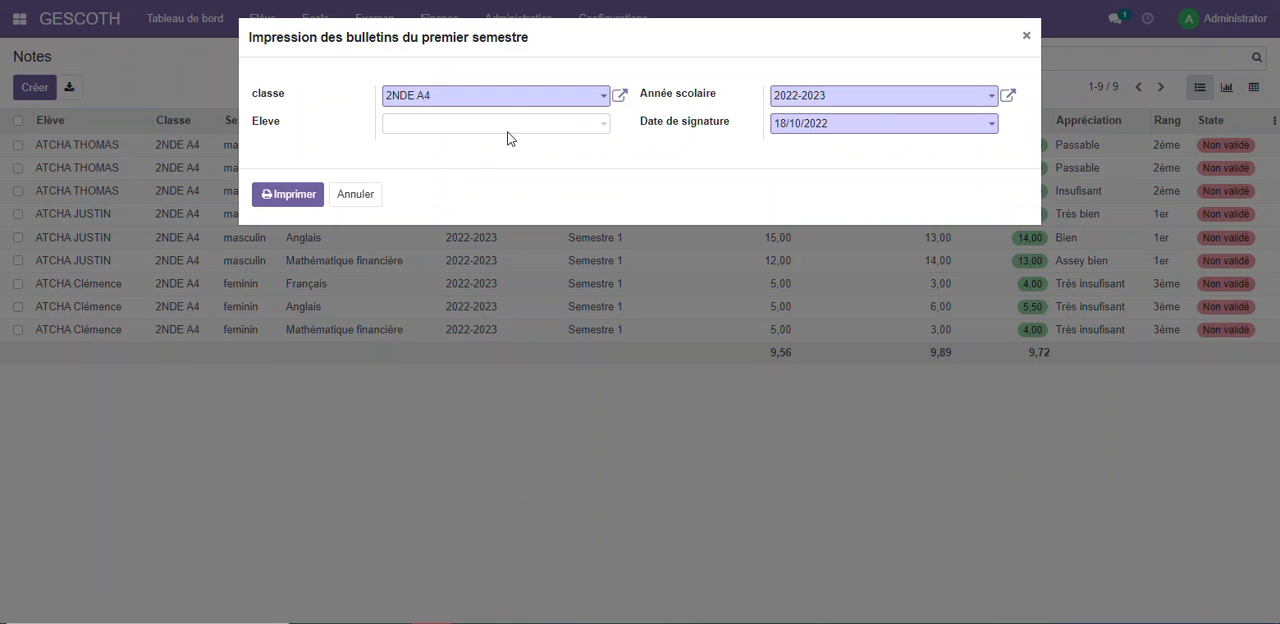
pyautogui.click(348, 197)
# Print the Bulletin trimestre 1 for class 2NDE A4
pyautogui.click(374, 18)
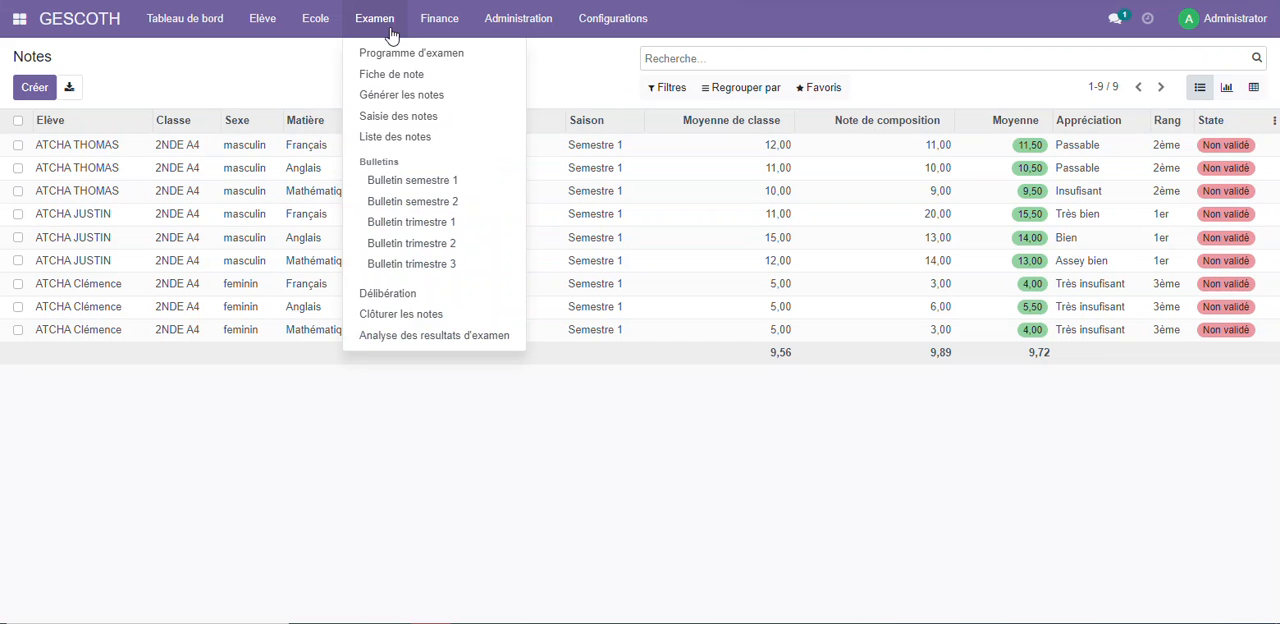
pyautogui.click(410, 223)
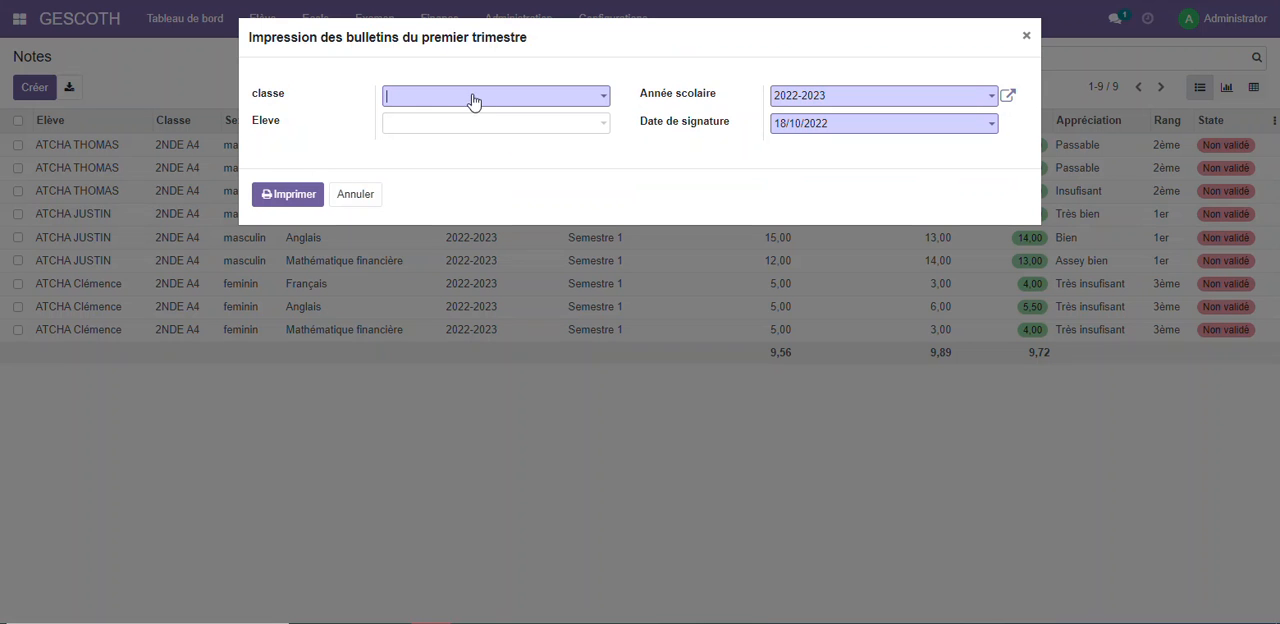
pyautogui.click(490, 100)
pyautogui.click(470, 121)
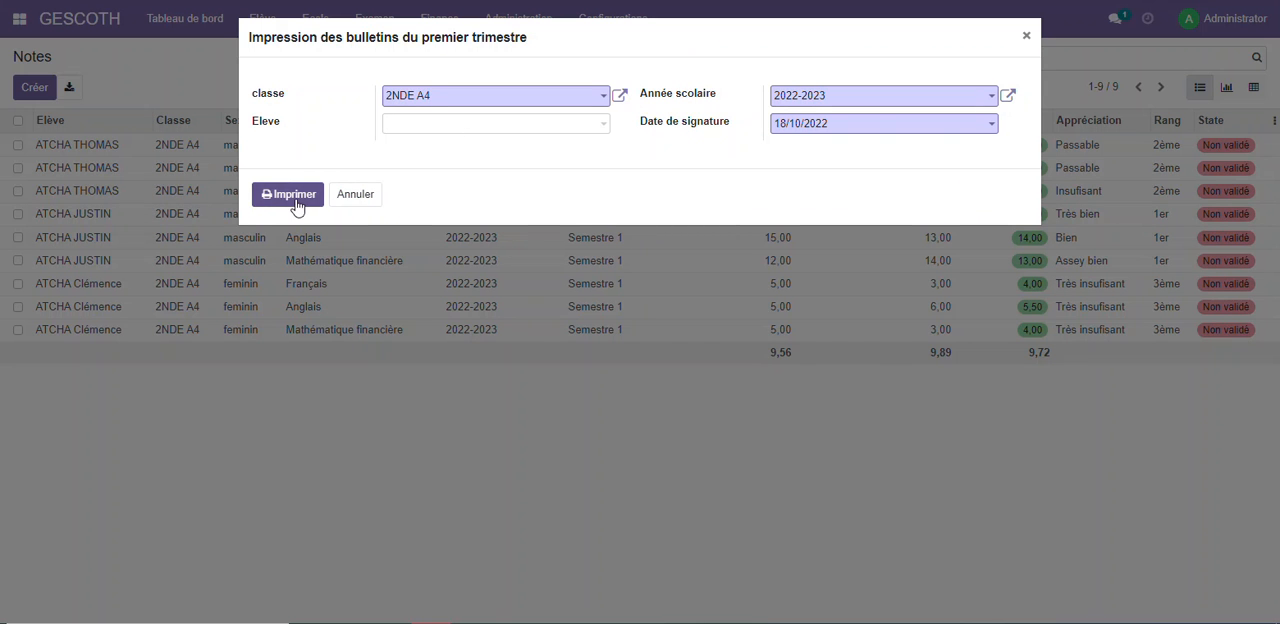
pyautogui.click(295, 200)
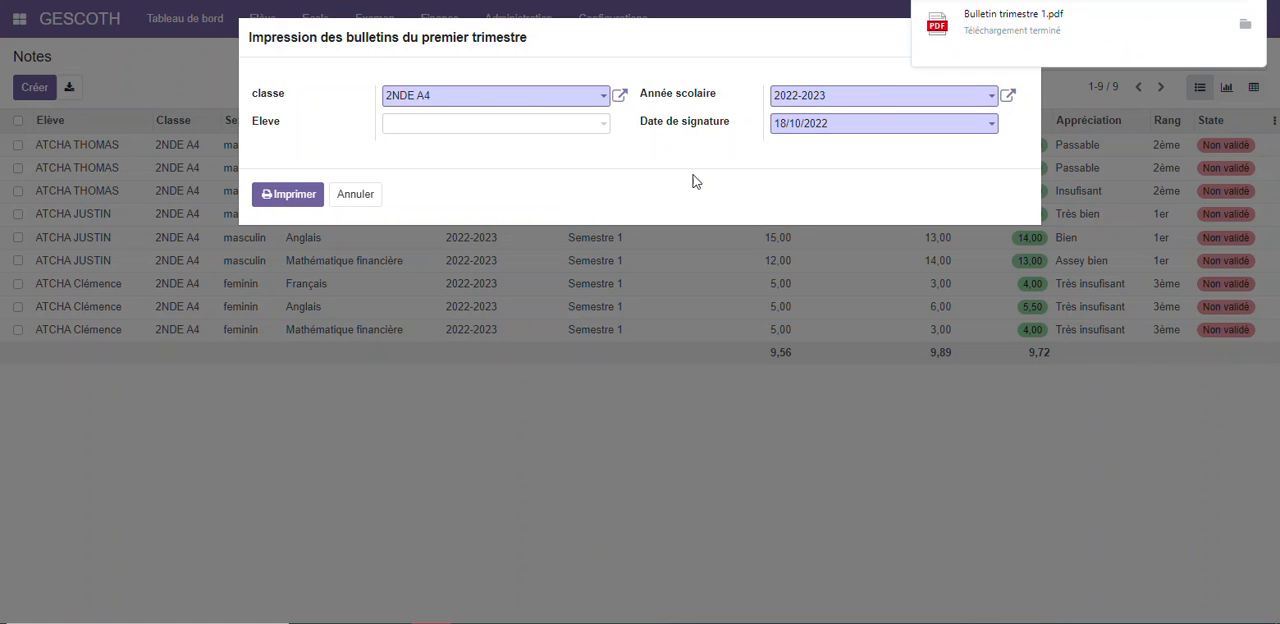
# Examine the report cards in Bulletin trimestre 1.pdf, and close the file and the print dialog
pyautogui.click(983, 17)
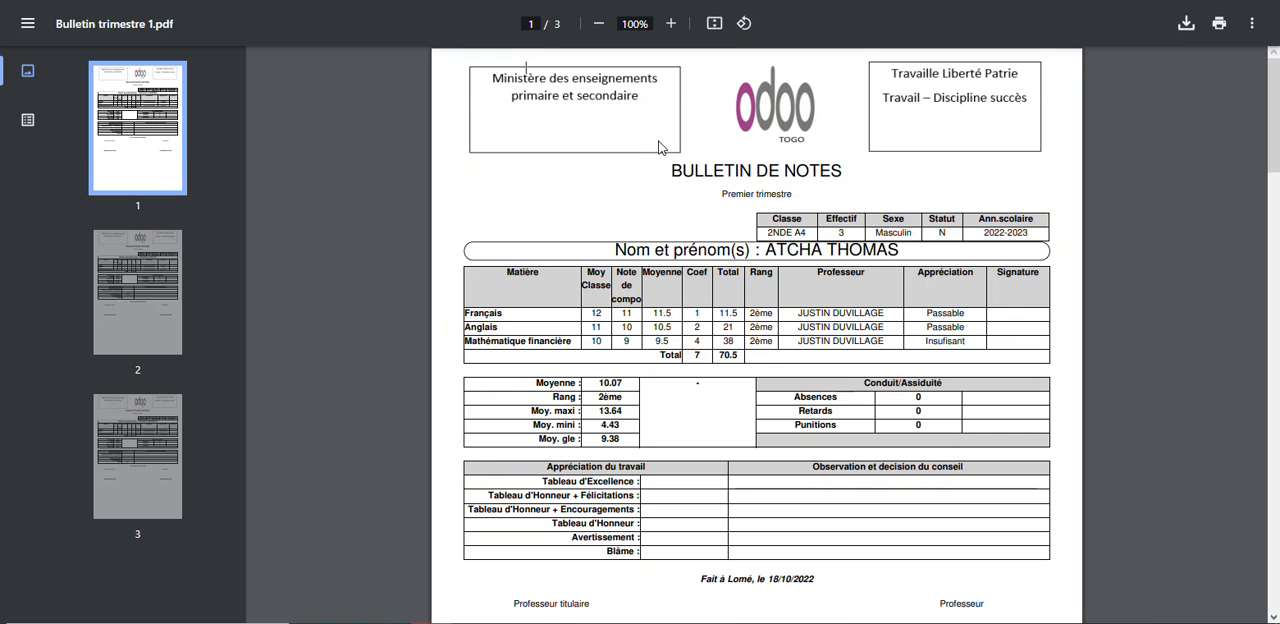
pyautogui.moveTo(722, 192)
pyautogui.mouseDown()
pyautogui.moveTo(820, 180)
pyautogui.moveTo(728, 197)
pyautogui.mouseUp()
pyautogui.scroll(-15, 737, 200)
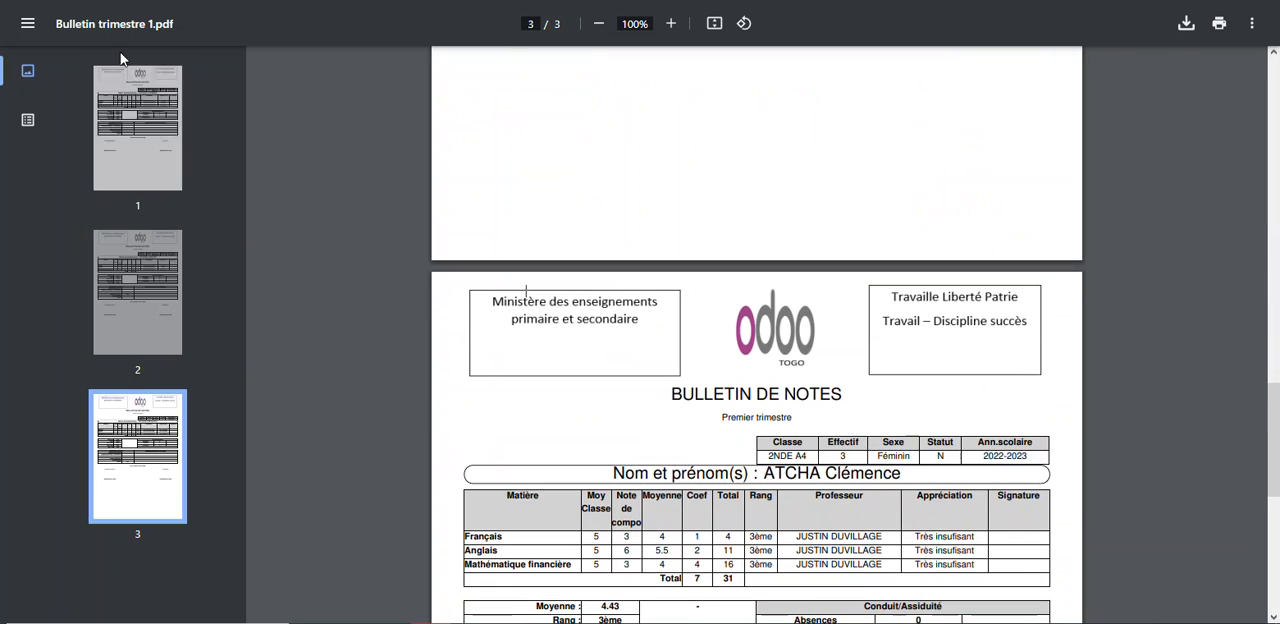
pyautogui.hotkey('ctrl', 'w')
pyautogui.click(354, 196)
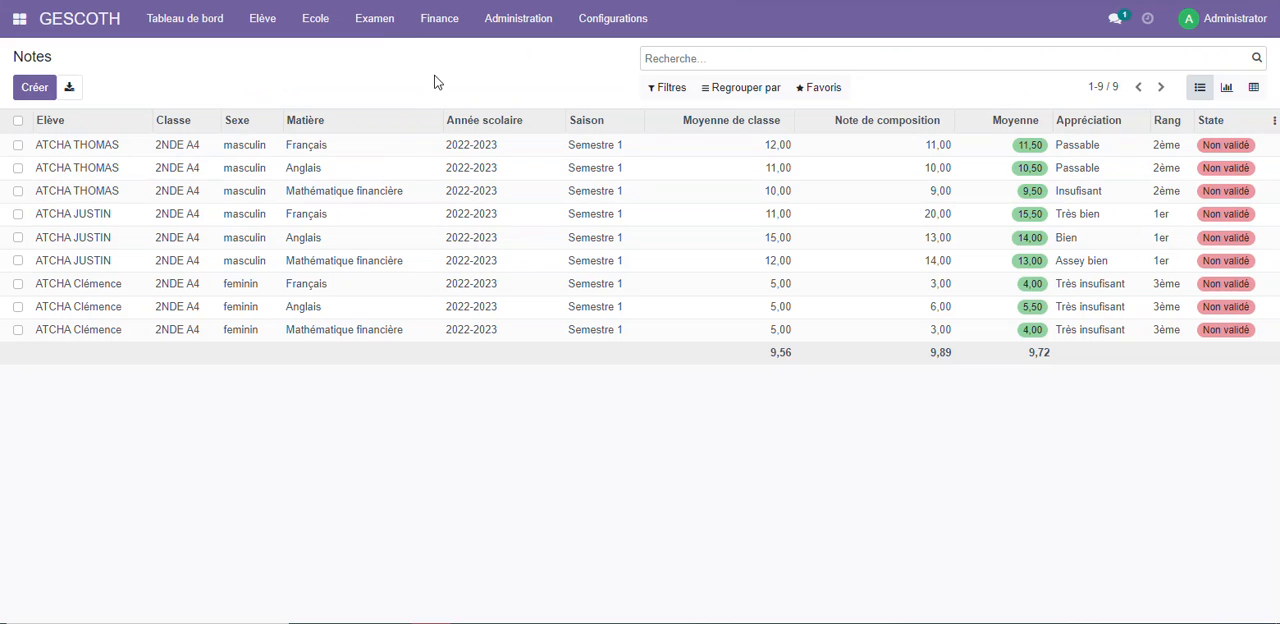
# Print the Bulletin semestre 2 for class 2NDE A4
pyautogui.click(381, 28)
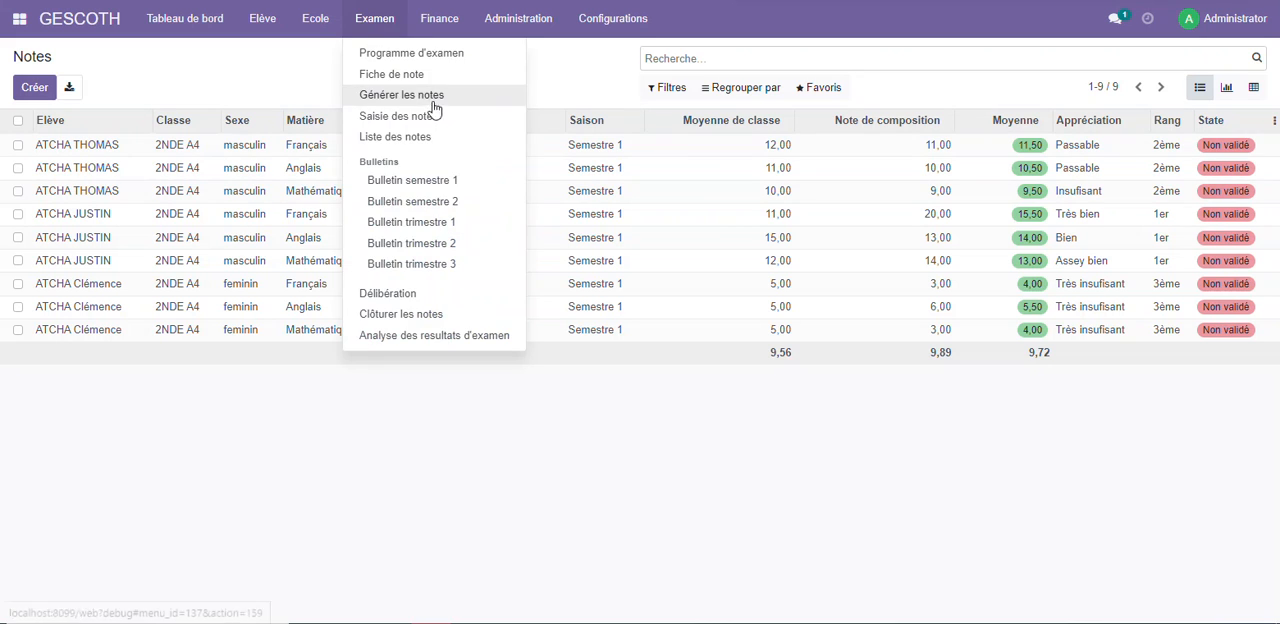
pyautogui.click(397, 225)
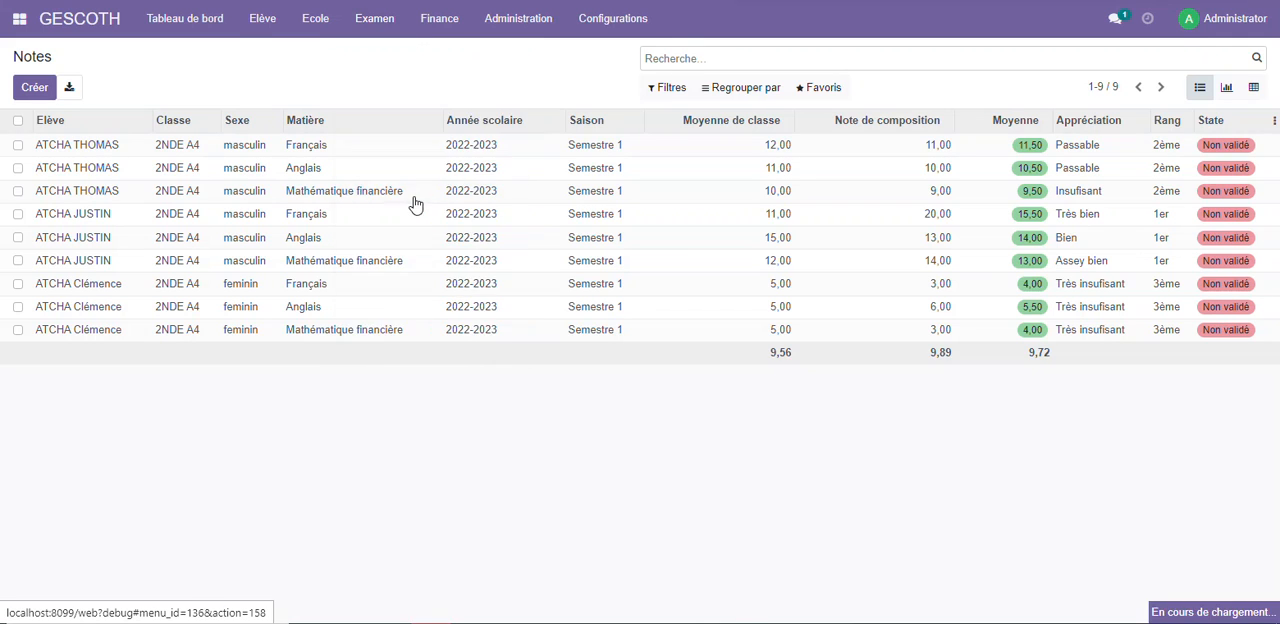
pyautogui.click(454, 103)
pyautogui.click(447, 127)
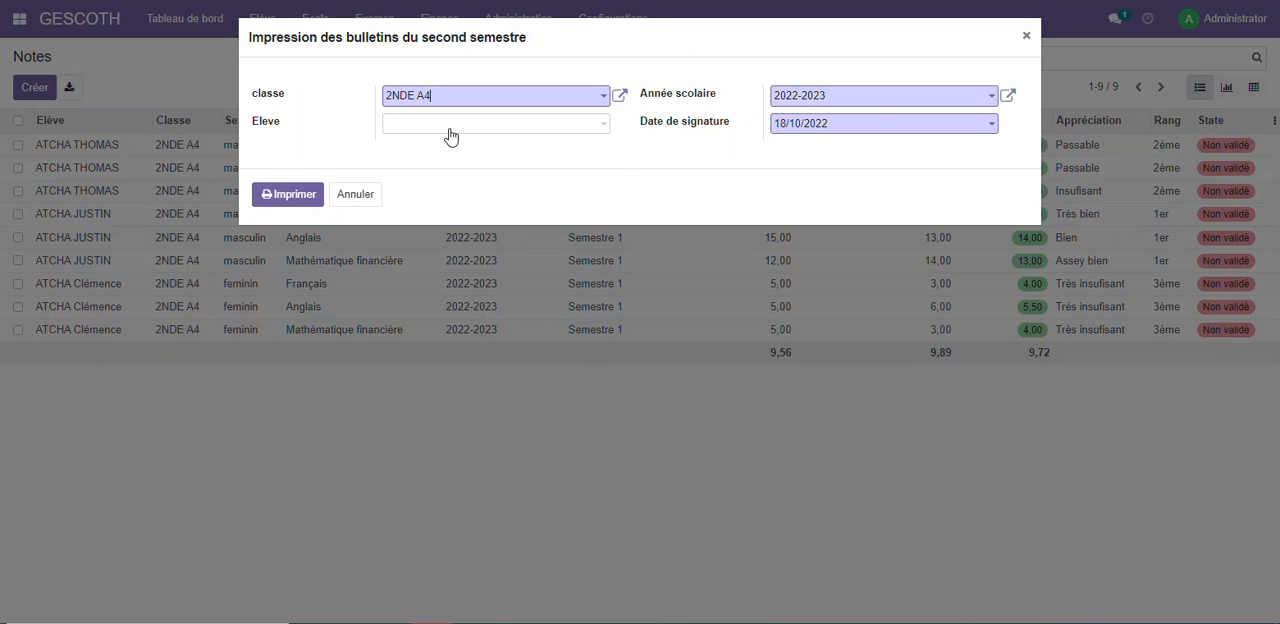
pyautogui.click(308, 205)
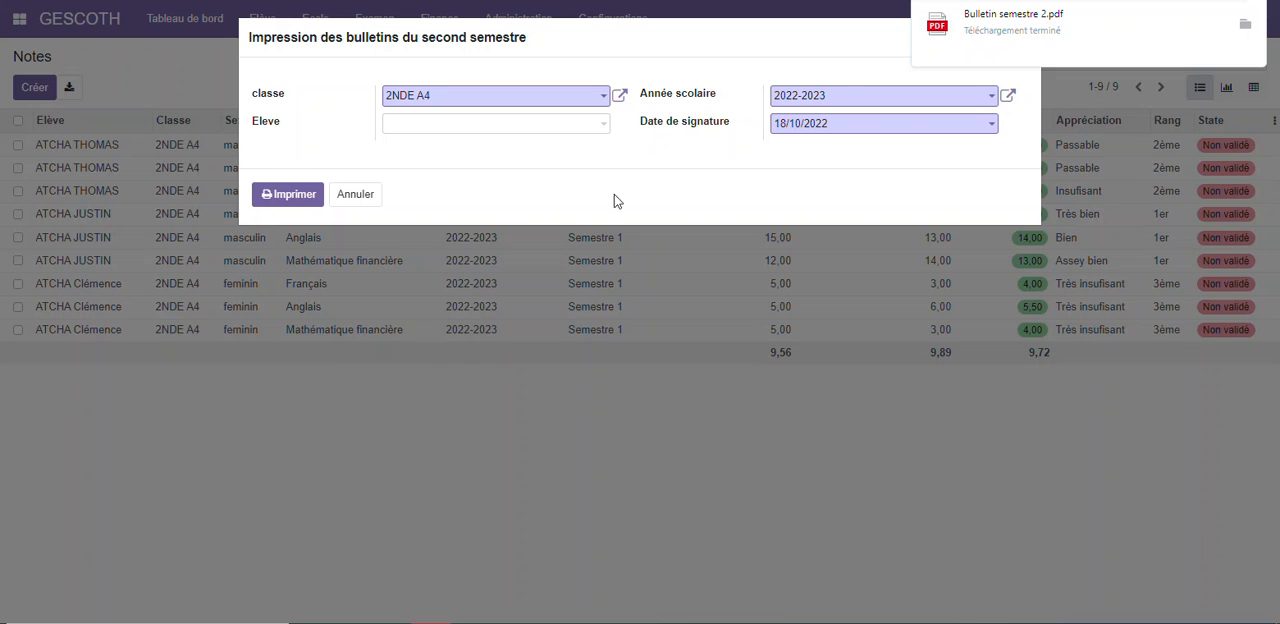
# Examine the semester and annual averages in Bulletin semestre 2.pdf
pyautogui.click(1072, 32)
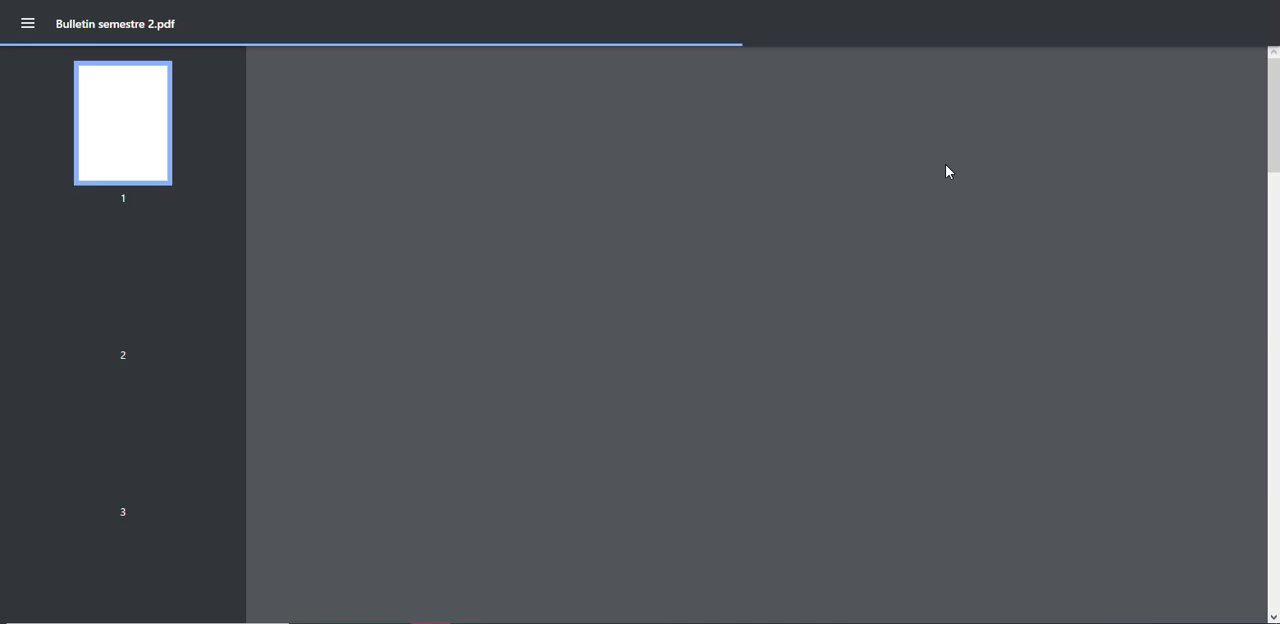
pyautogui.scroll(-12, 948, 173)
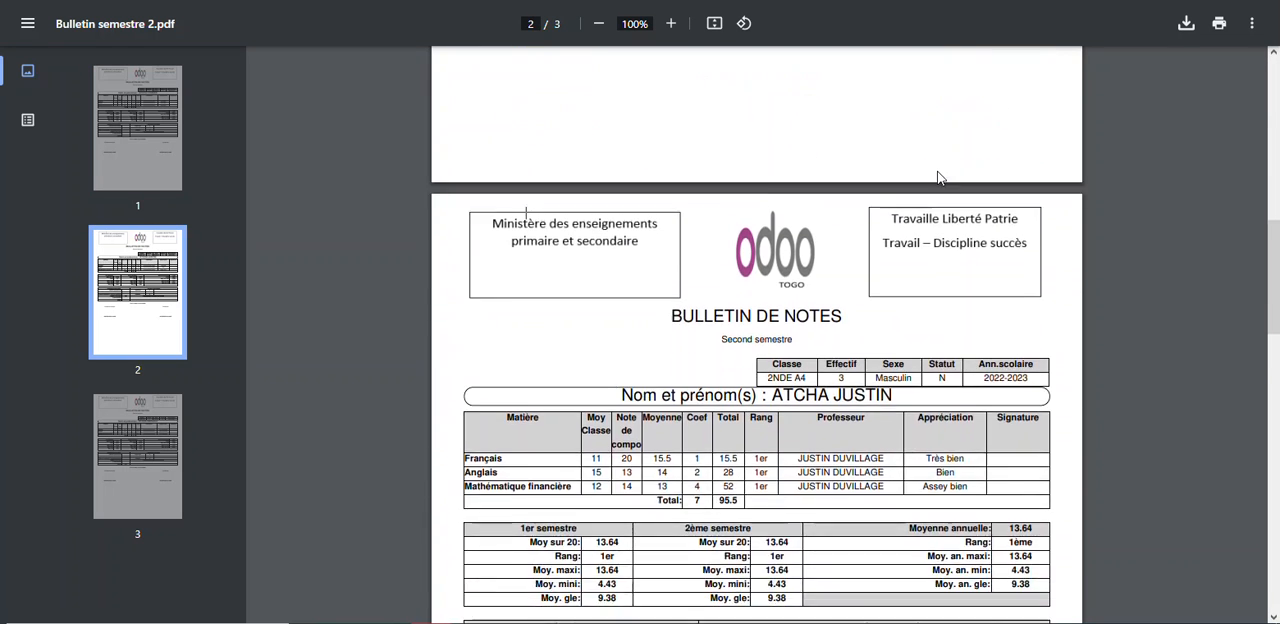
pyautogui.scroll(-2, 940, 178)
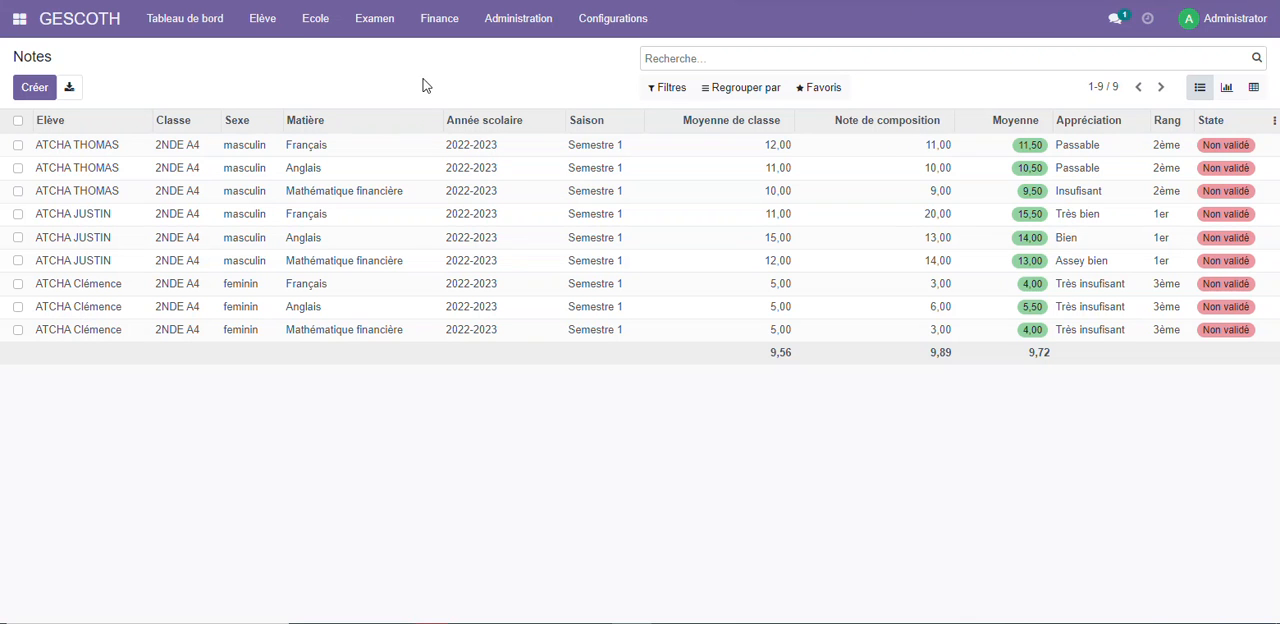
# Try to print the Bulletin trimestre 2 for class 2NDE A4, and cancel the print dialog
pyautogui.click(308, 30)
pyautogui.click(372, 28)
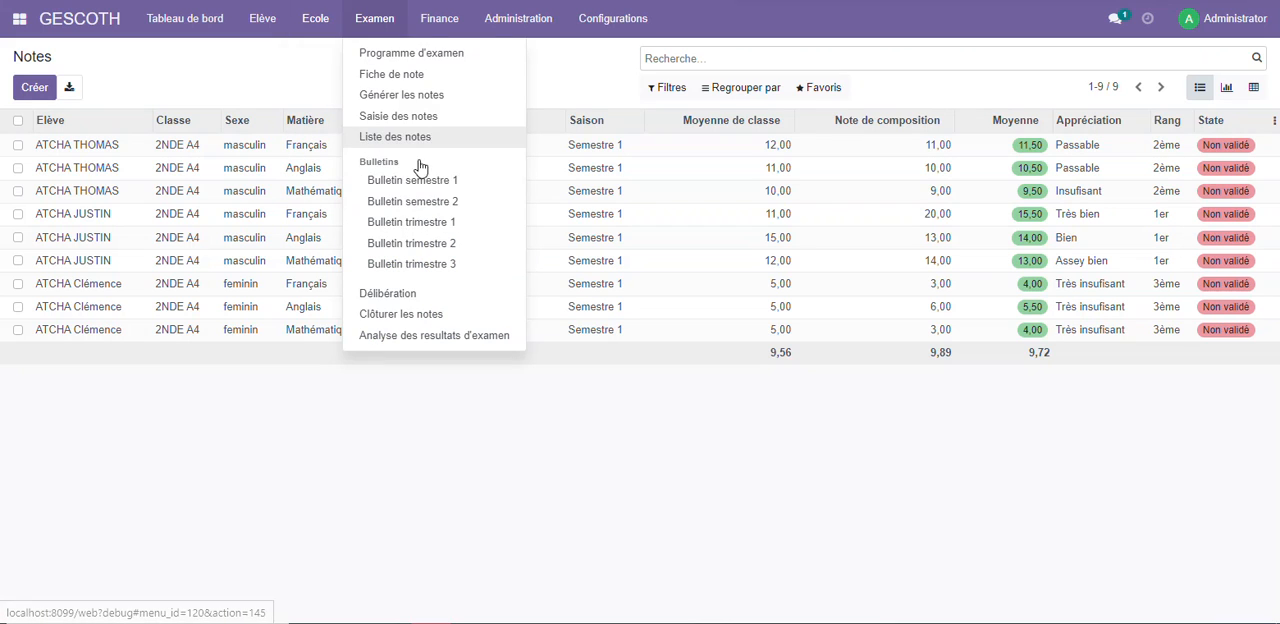
pyautogui.click(429, 248)
pyautogui.click(488, 97)
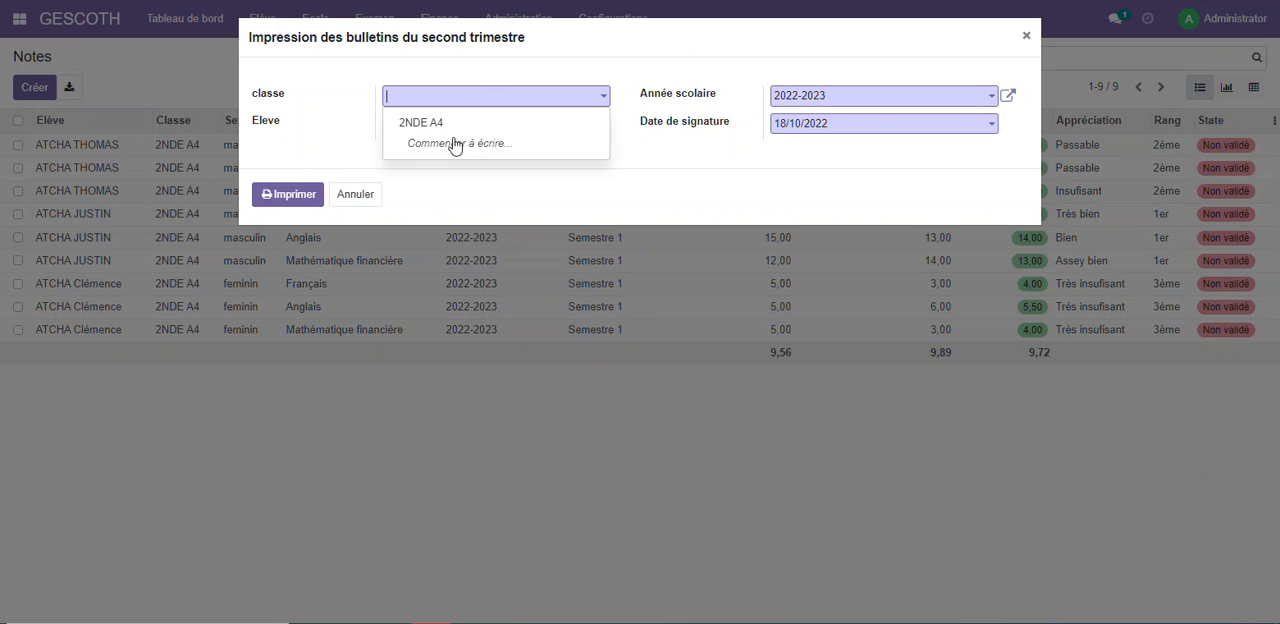
pyautogui.click(447, 132)
pyautogui.click(318, 196)
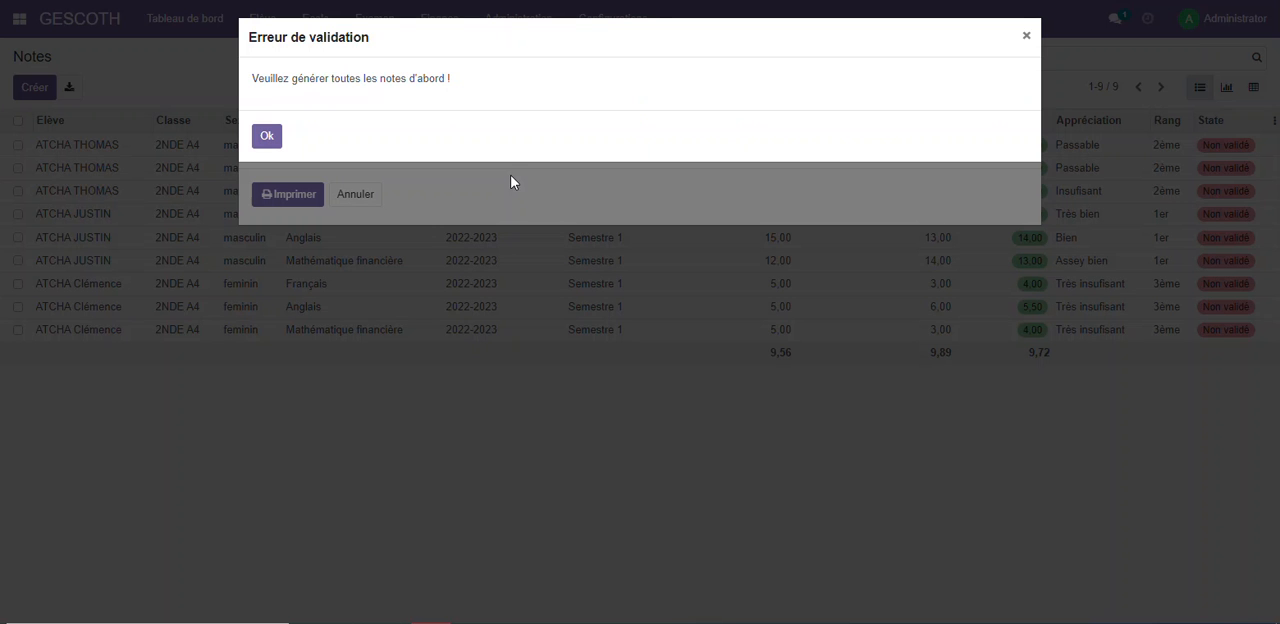
pyautogui.moveTo(254, 84); pyautogui.dragTo(468, 80)
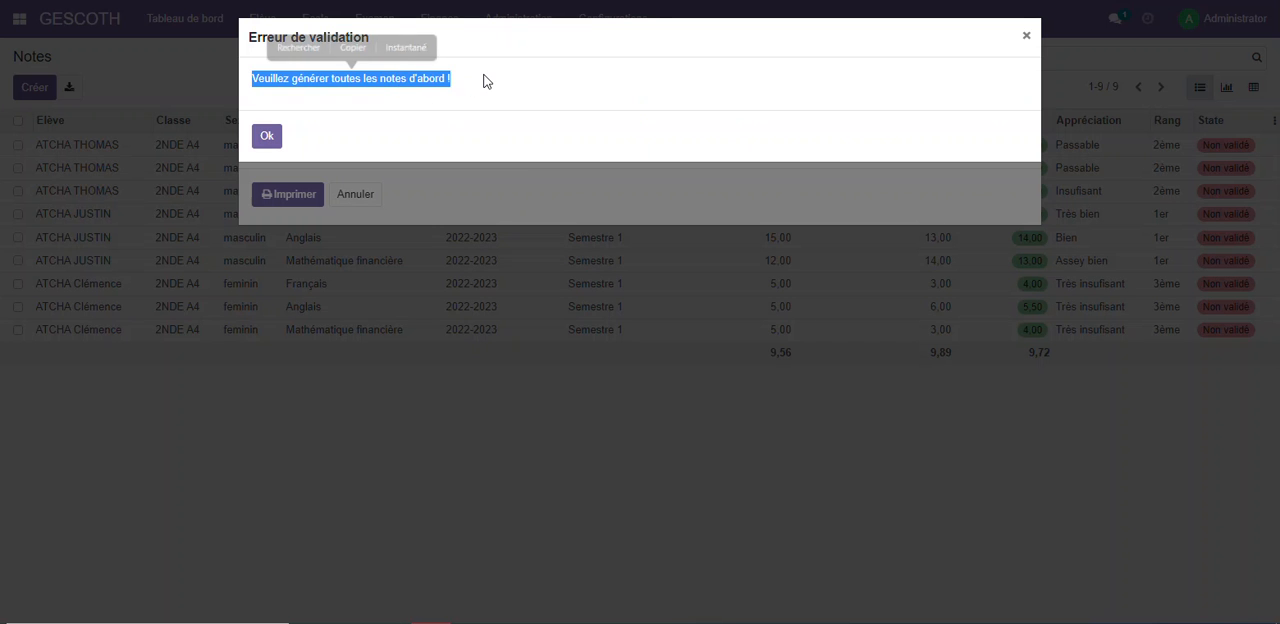
pyautogui.click(273, 142)
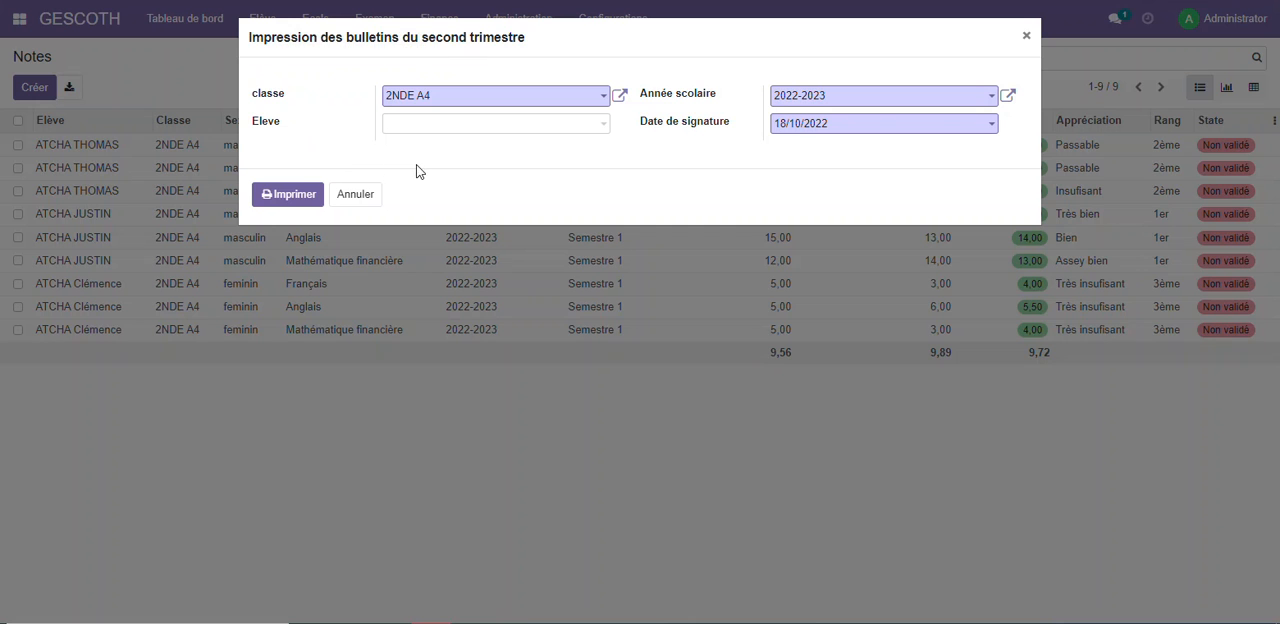
pyautogui.click(368, 198)
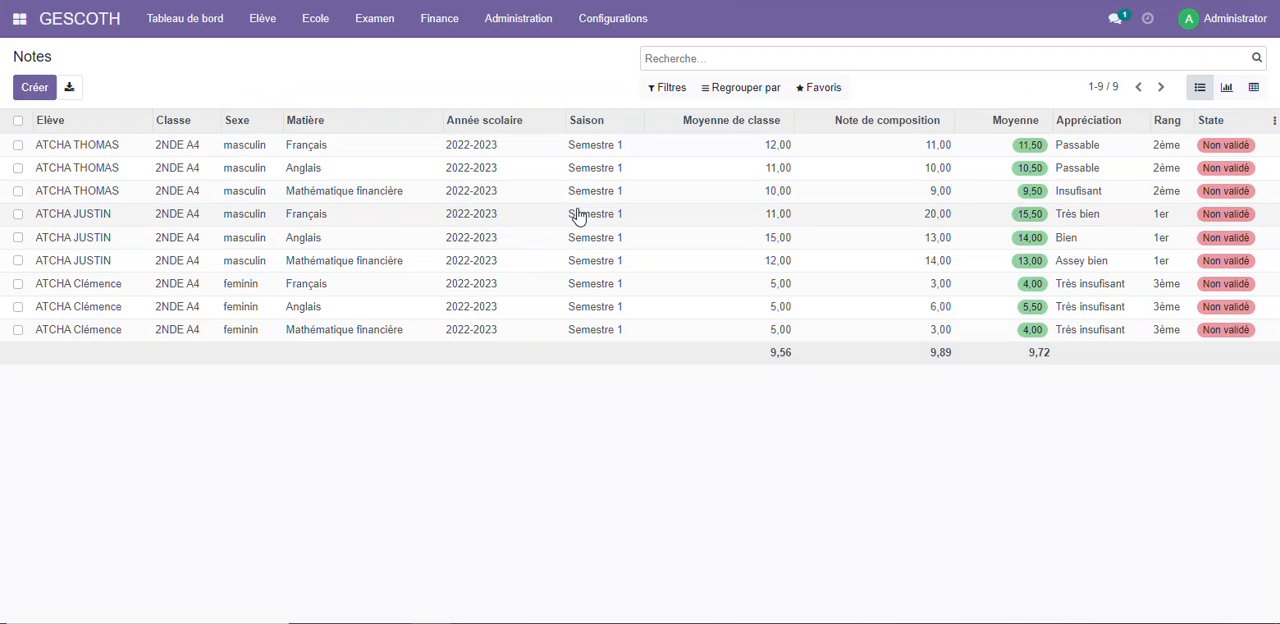
# Generate the Semestre 2 - Trimestre 2 notes for class 2NDE A4, and open the list of notes
pyautogui.click(373, 22)
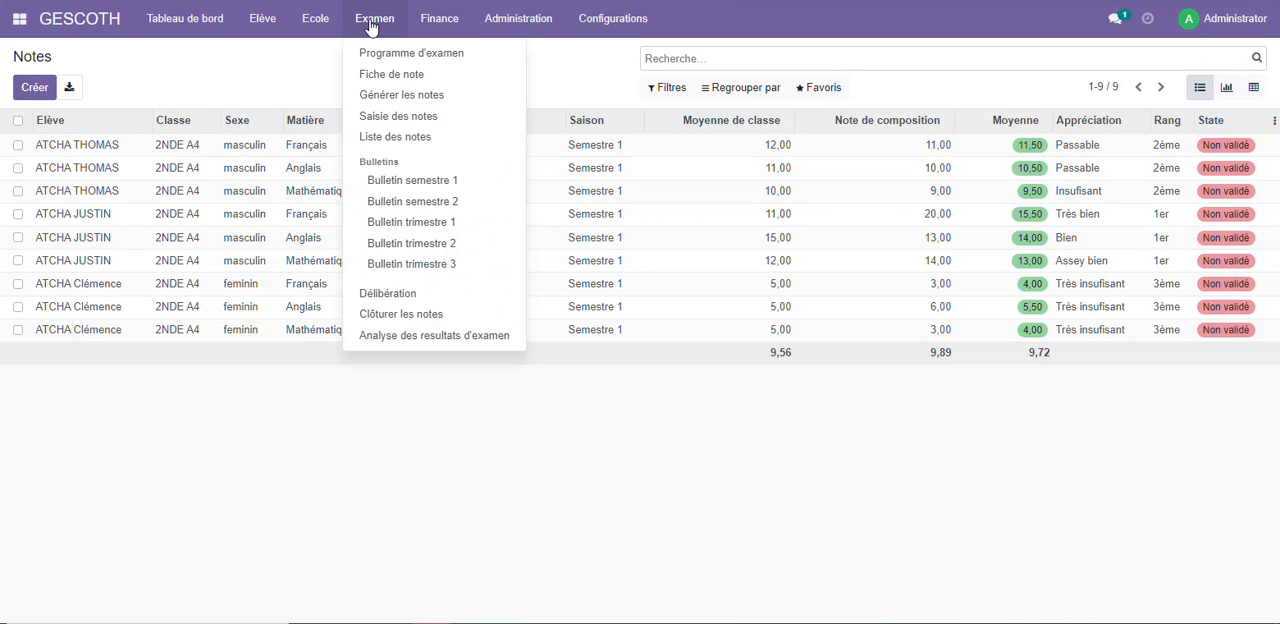
pyautogui.click(410, 94)
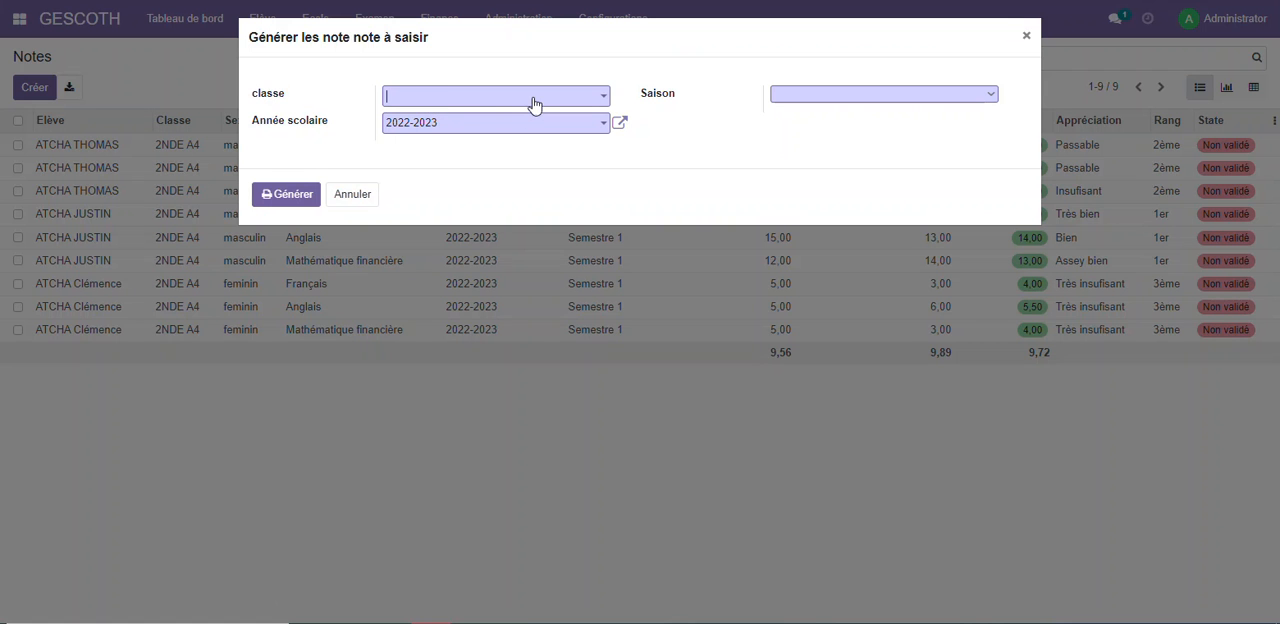
pyautogui.click(530, 97)
pyautogui.click(503, 128)
pyautogui.click(851, 93)
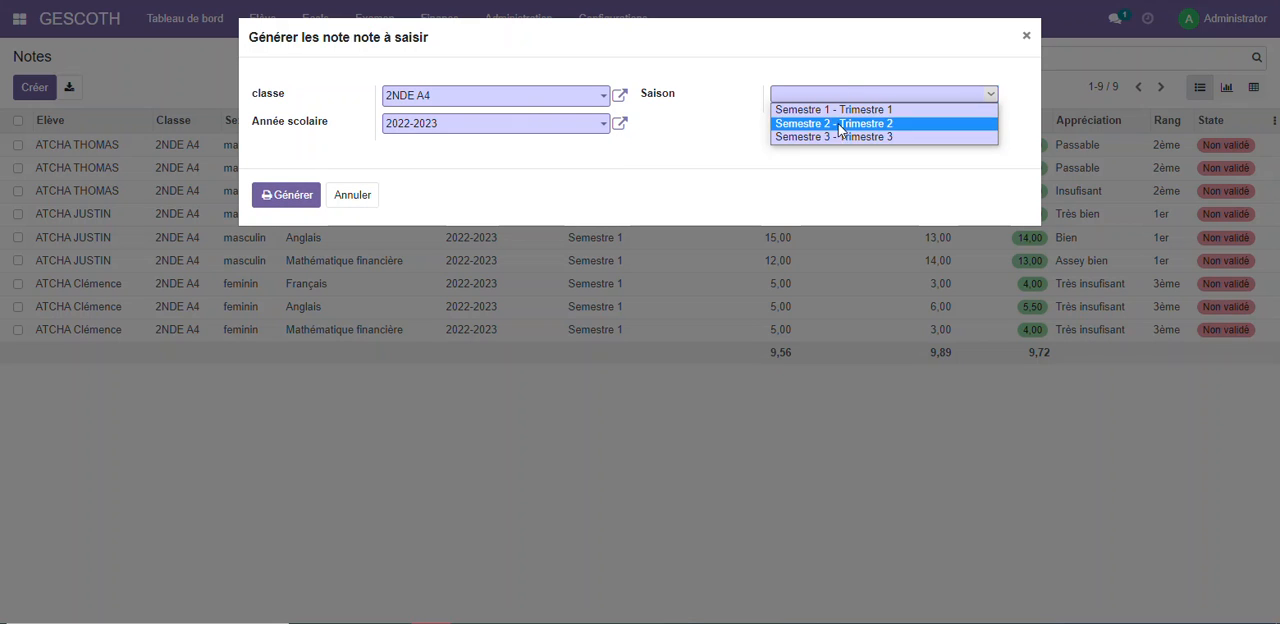
pyautogui.click(838, 126)
pyautogui.click(300, 204)
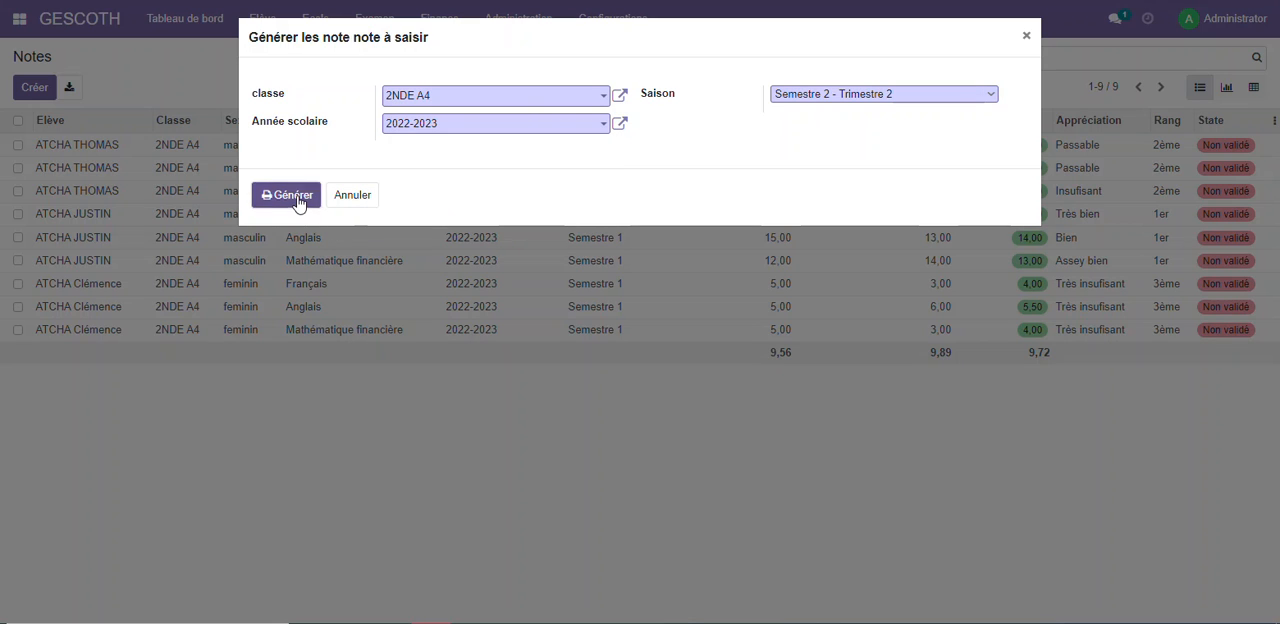
pyautogui.click(378, 20)
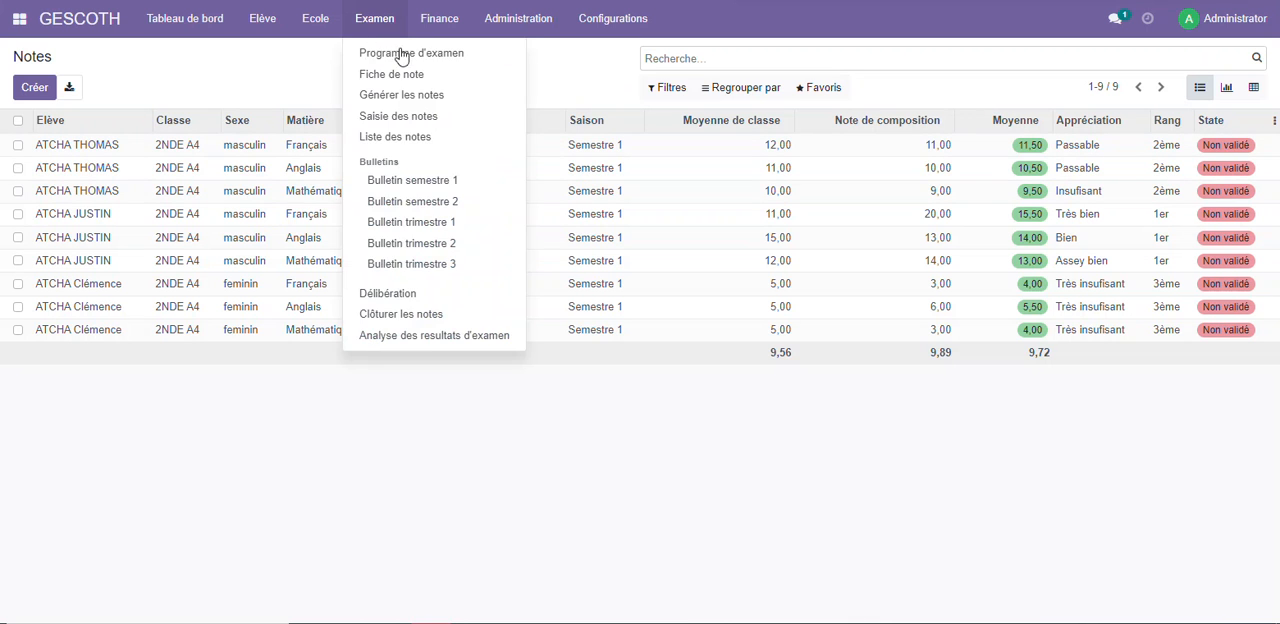
pyautogui.click(395, 136)
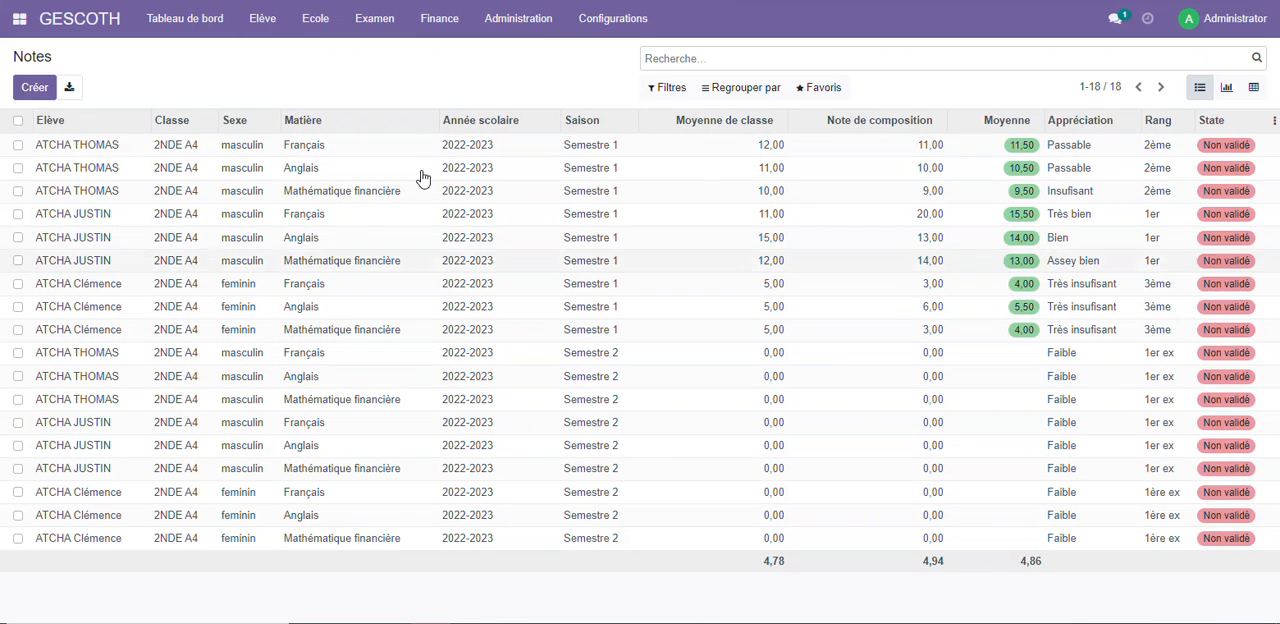
# Print the Bulletin trimestre 2 for class 2NDE A4
pyautogui.click(393, 18)
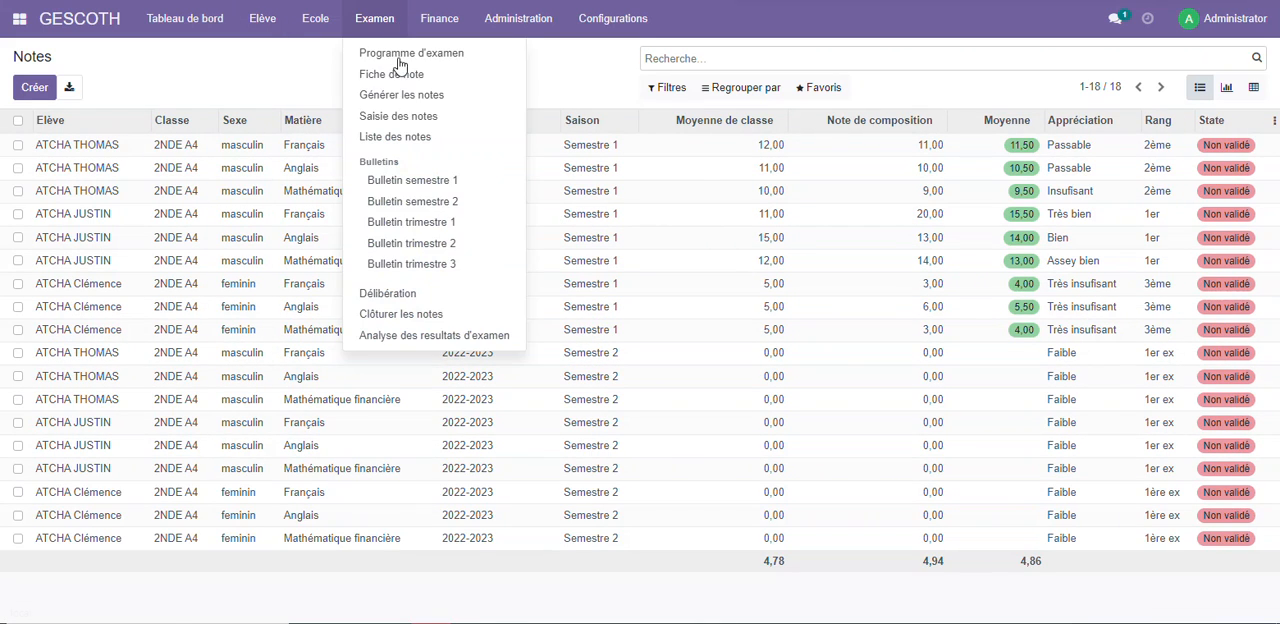
pyautogui.click(444, 248)
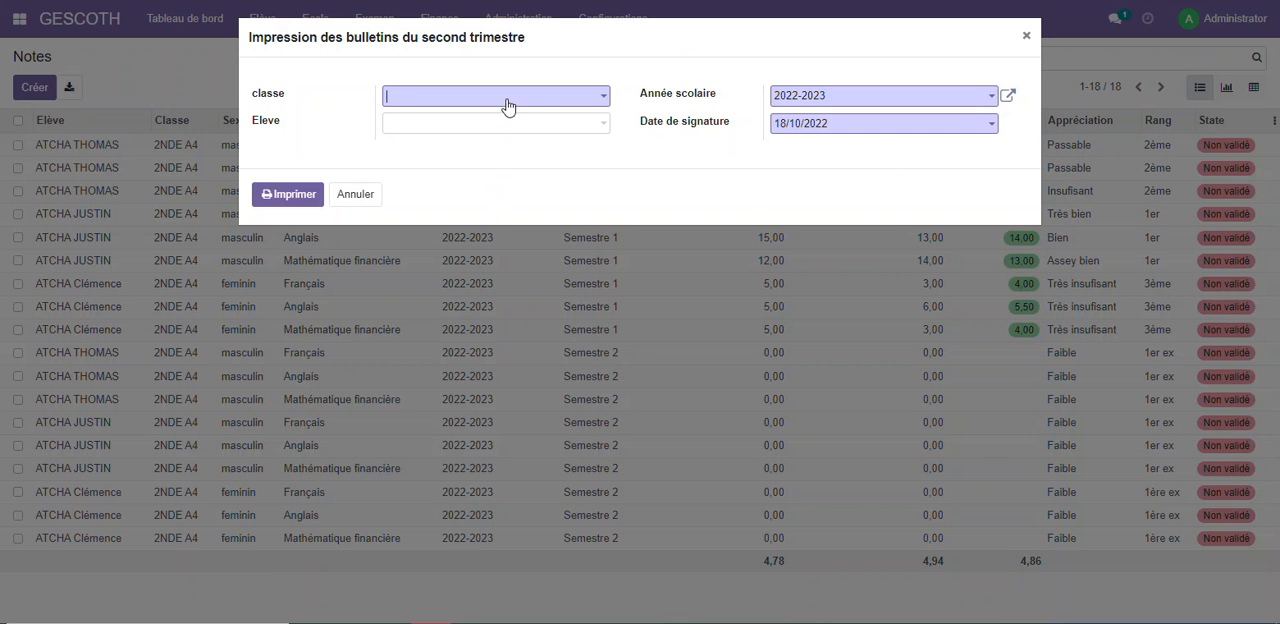
pyautogui.click(506, 101)
pyautogui.click(440, 124)
pyautogui.click(288, 194)
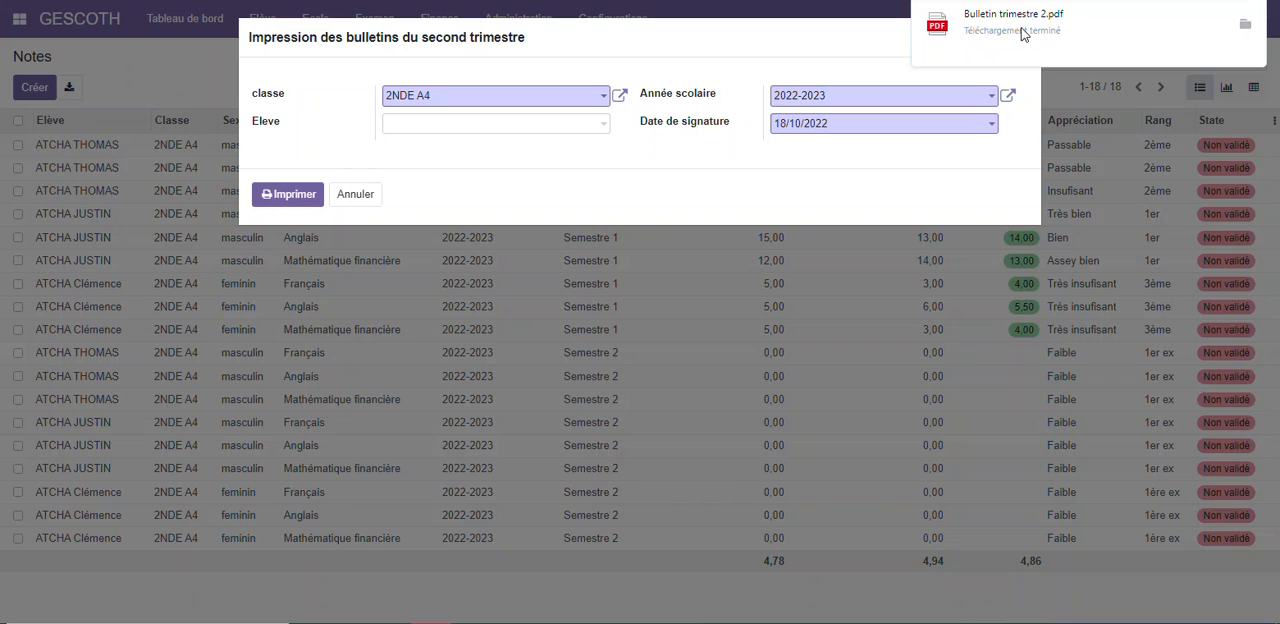
# Examine the report cards in Bulletin trimestre 2.pdf, and close the file and the print dialog
pyautogui.click(1022, 34)
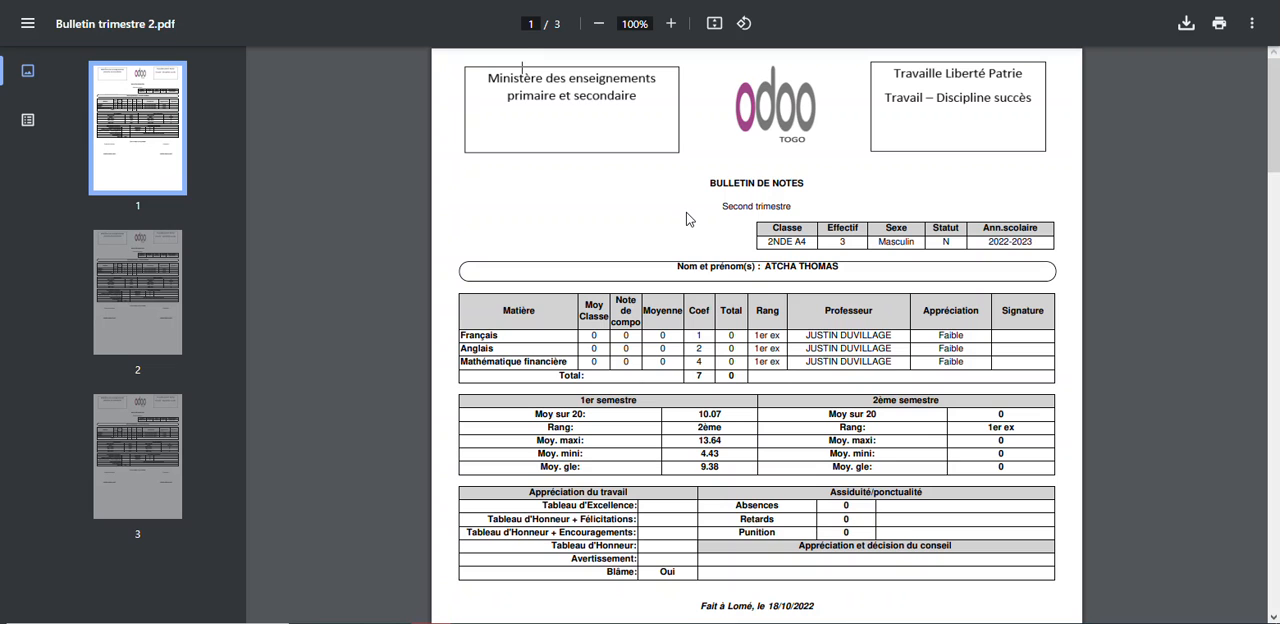
pyautogui.scroll(-15, 686, 218)
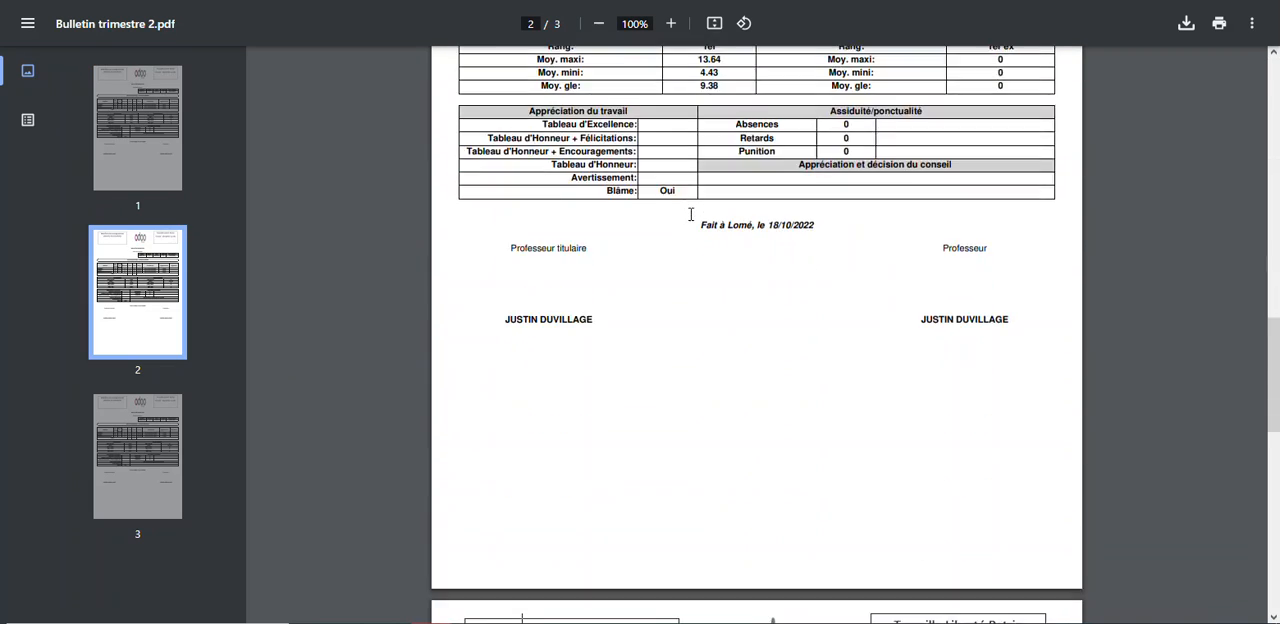
pyautogui.scroll(-10, 690, 214)
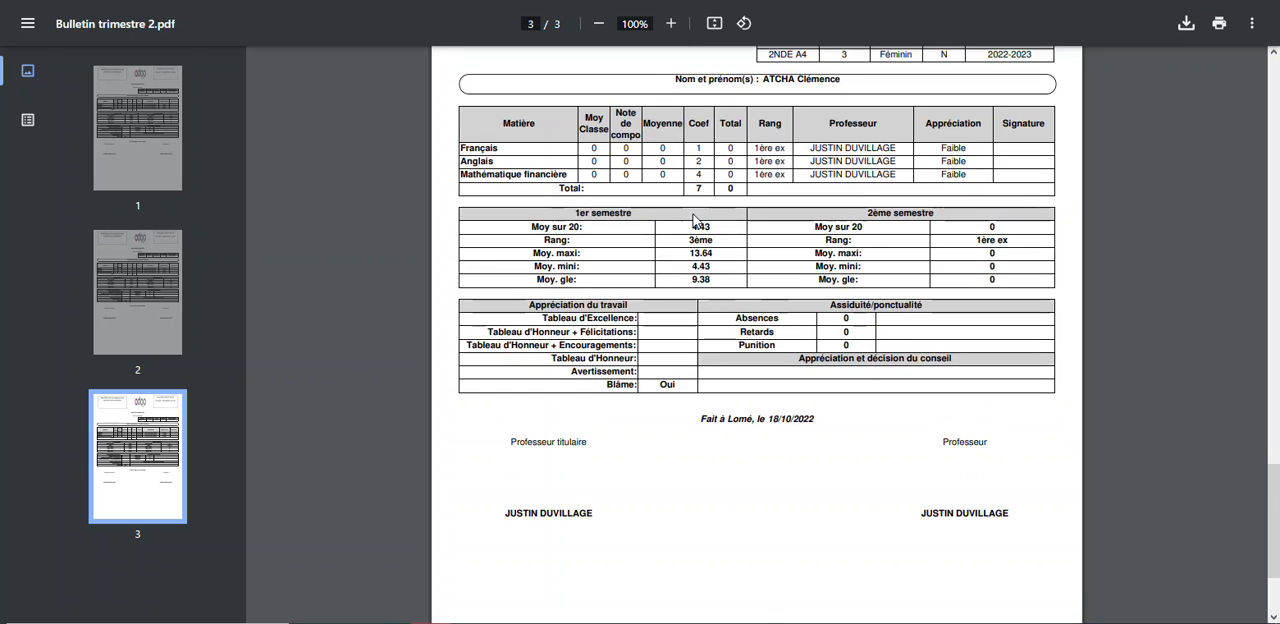
pyautogui.scroll(2, 800, 222)
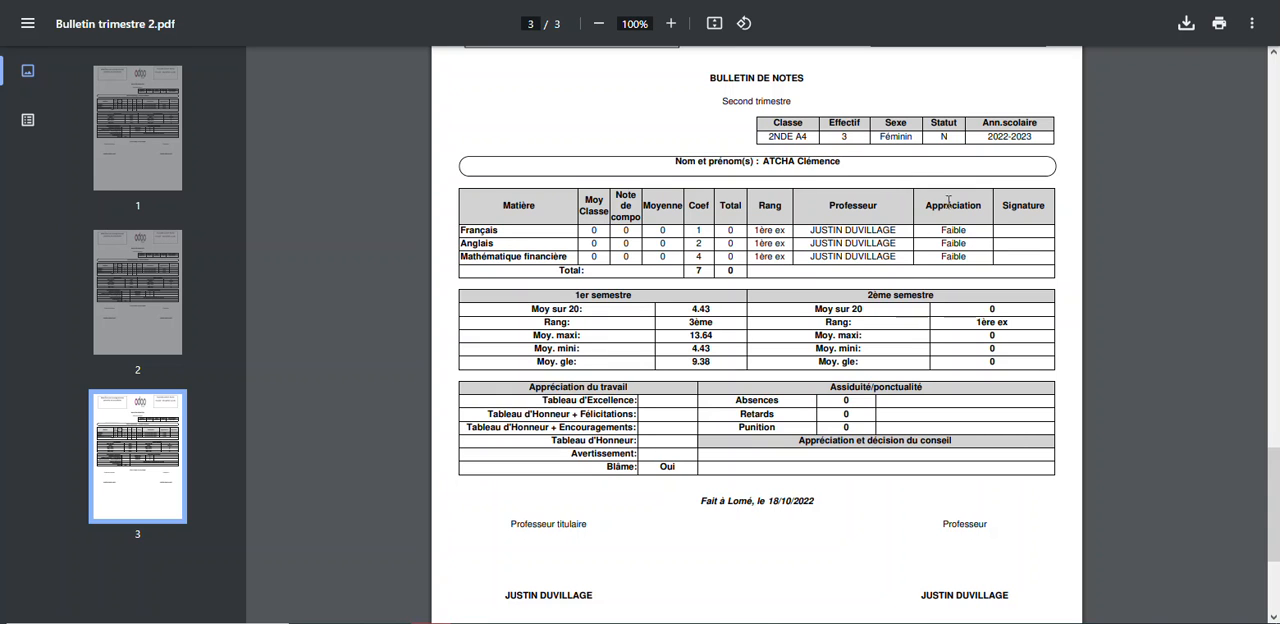
pyautogui.scroll(-3, 800, 262)
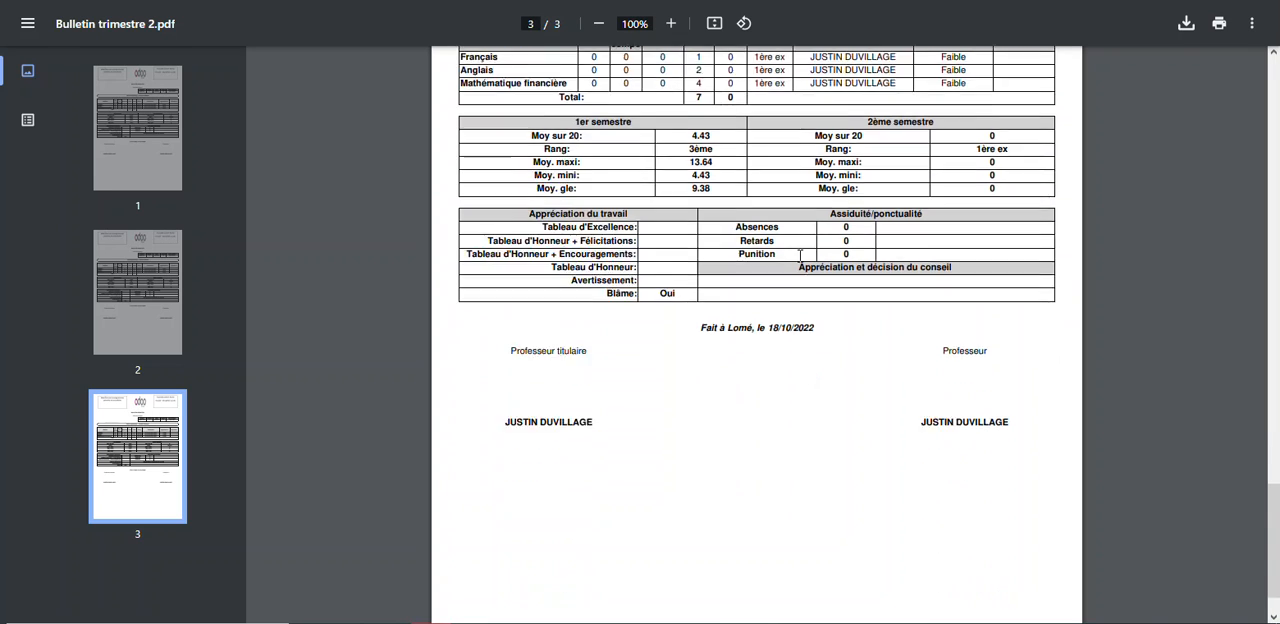
pyautogui.scroll(5, 714, 148)
pyautogui.scroll(1, 714, 148)
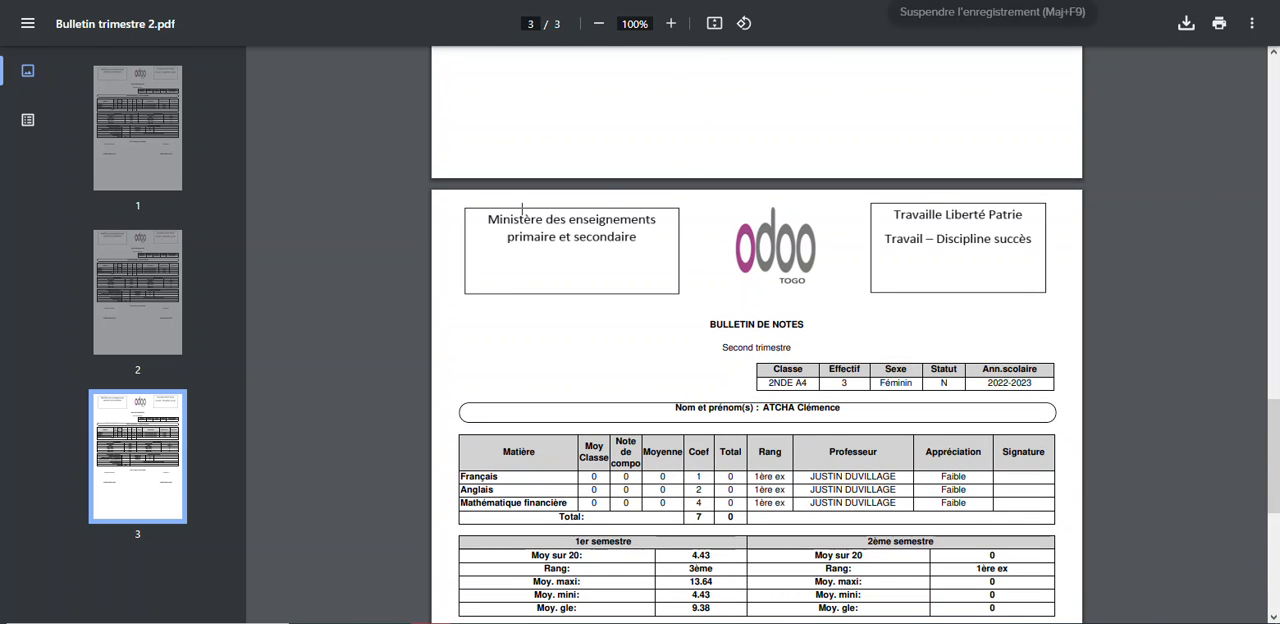
pyautogui.click(412, 1)
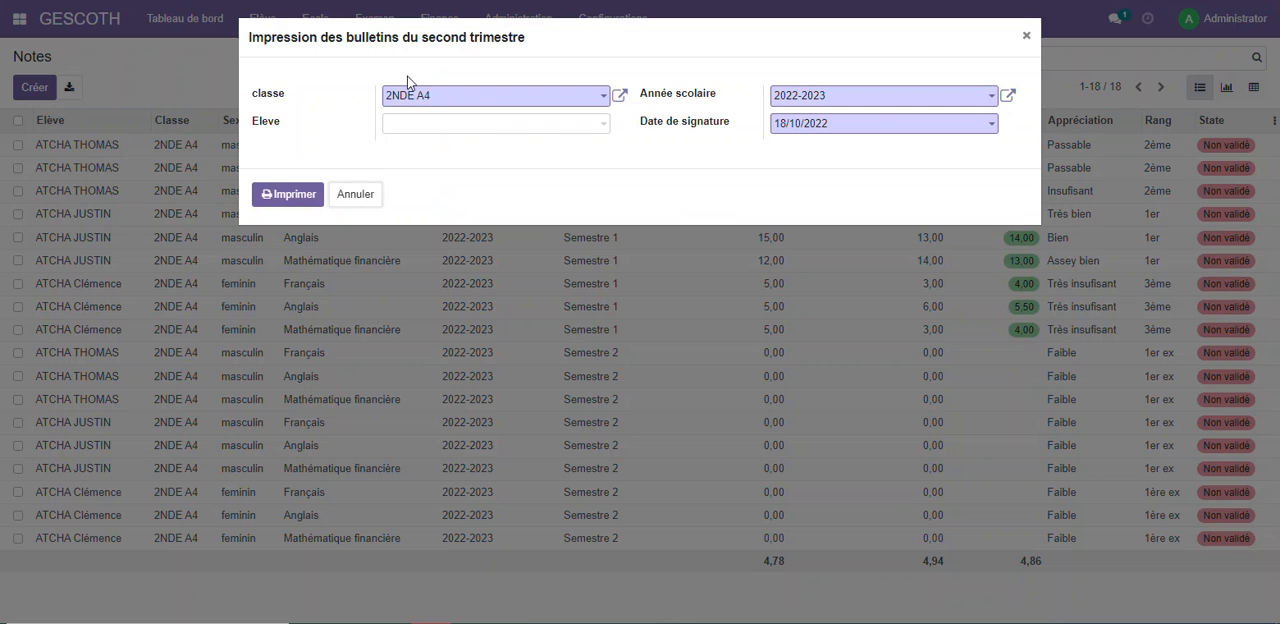
pyautogui.click(364, 198)
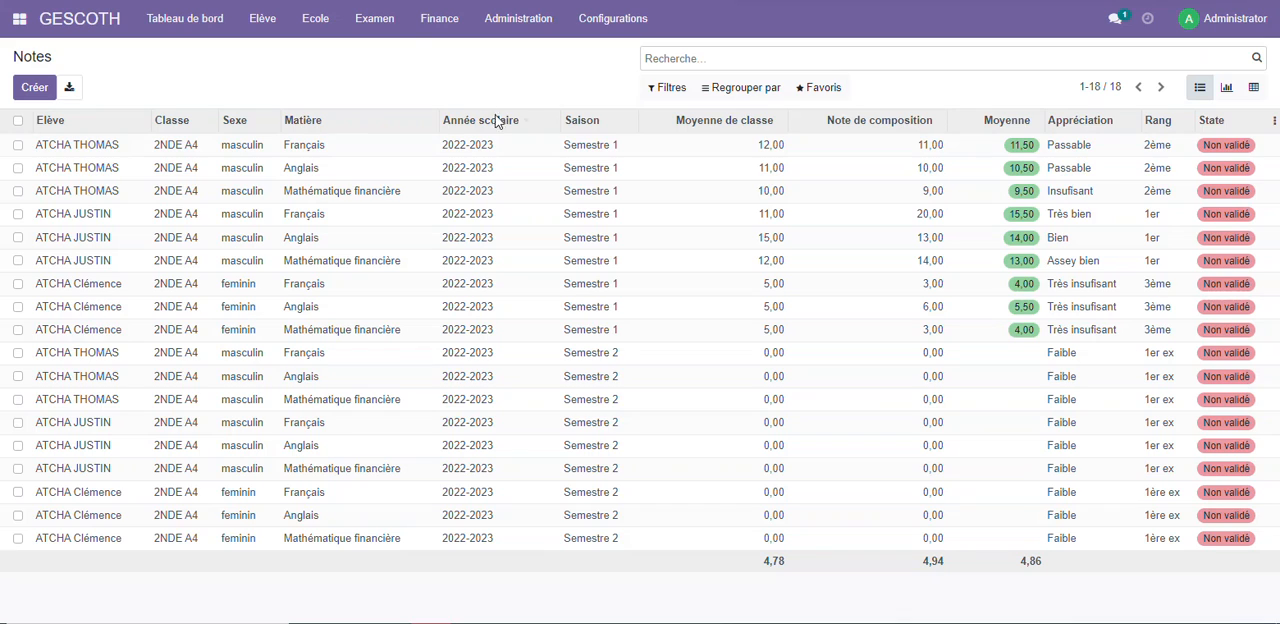
# Generate the Semestre 3 - Trimestre 3 notes for class 2NDE A4
pyautogui.click(377, 24)
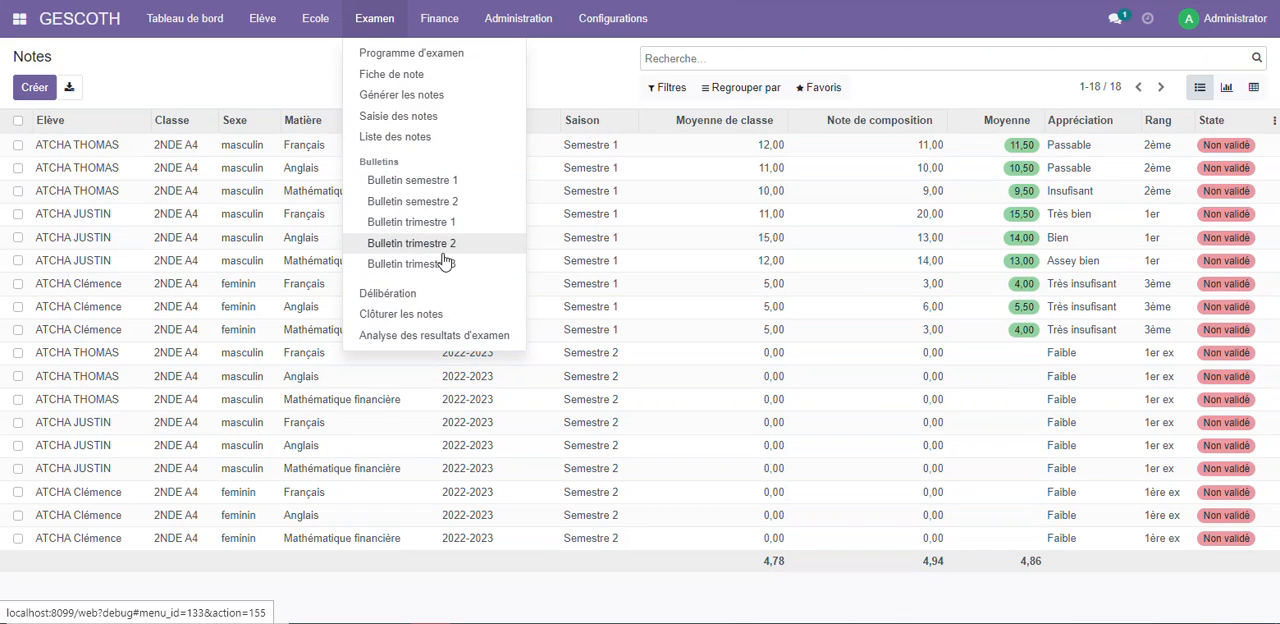
pyautogui.click(387, 95)
pyautogui.click(457, 94)
pyautogui.click(443, 131)
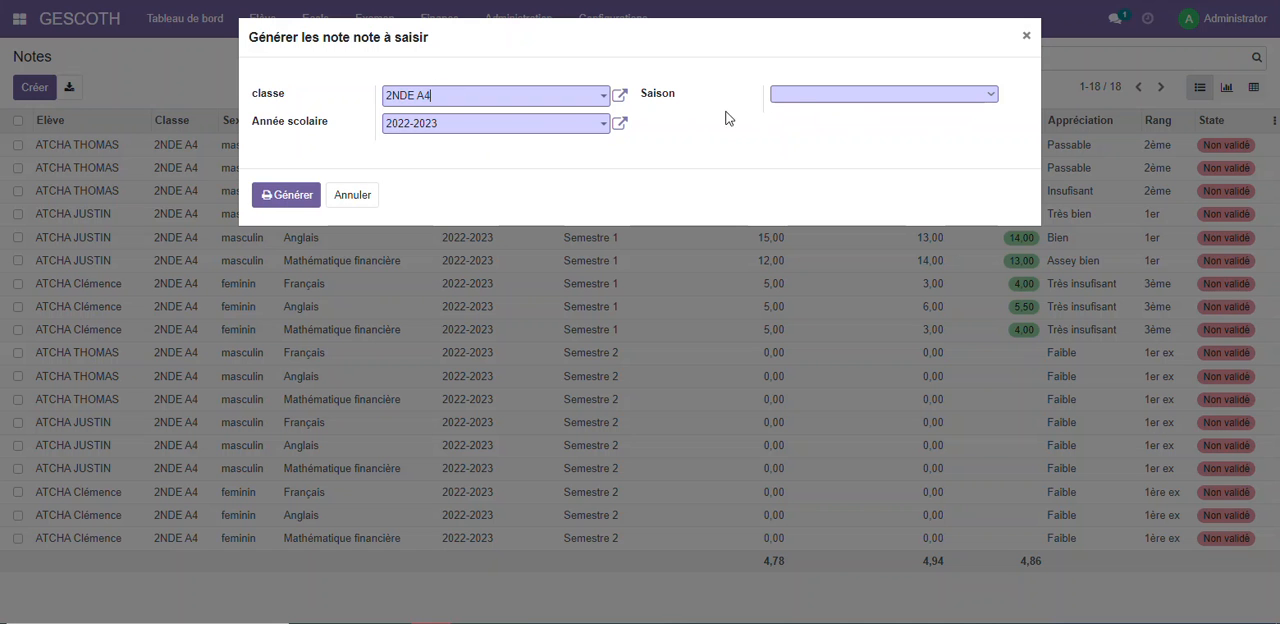
pyautogui.click(802, 94)
pyautogui.click(829, 134)
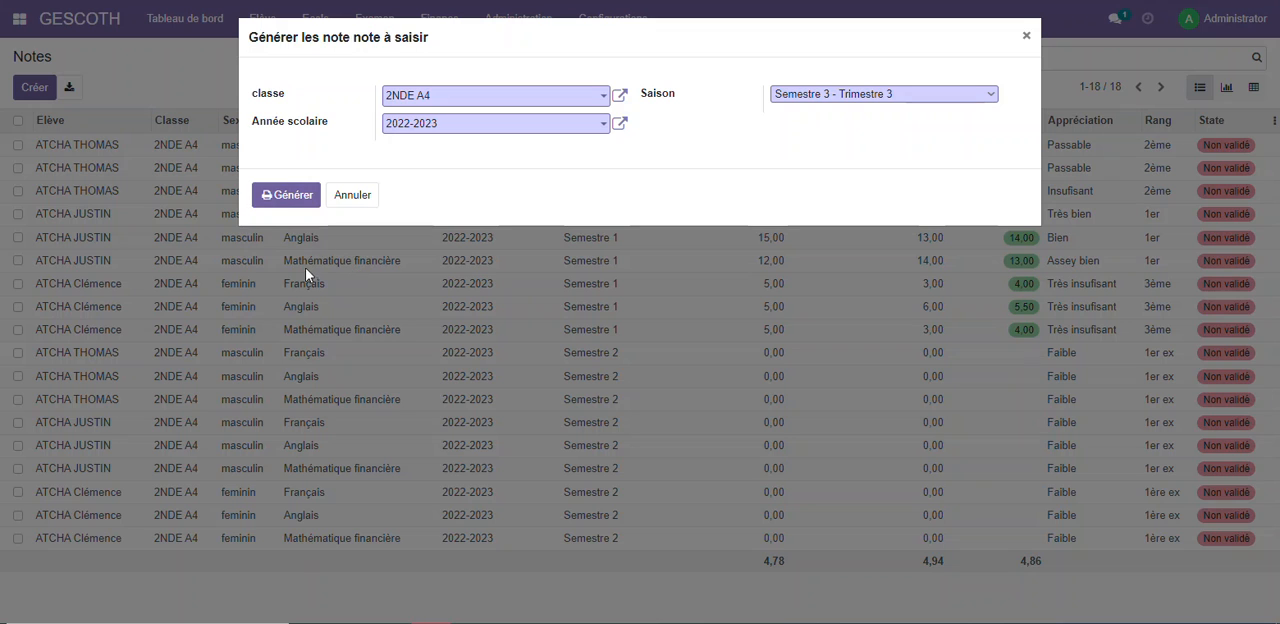
pyautogui.click(288, 196)
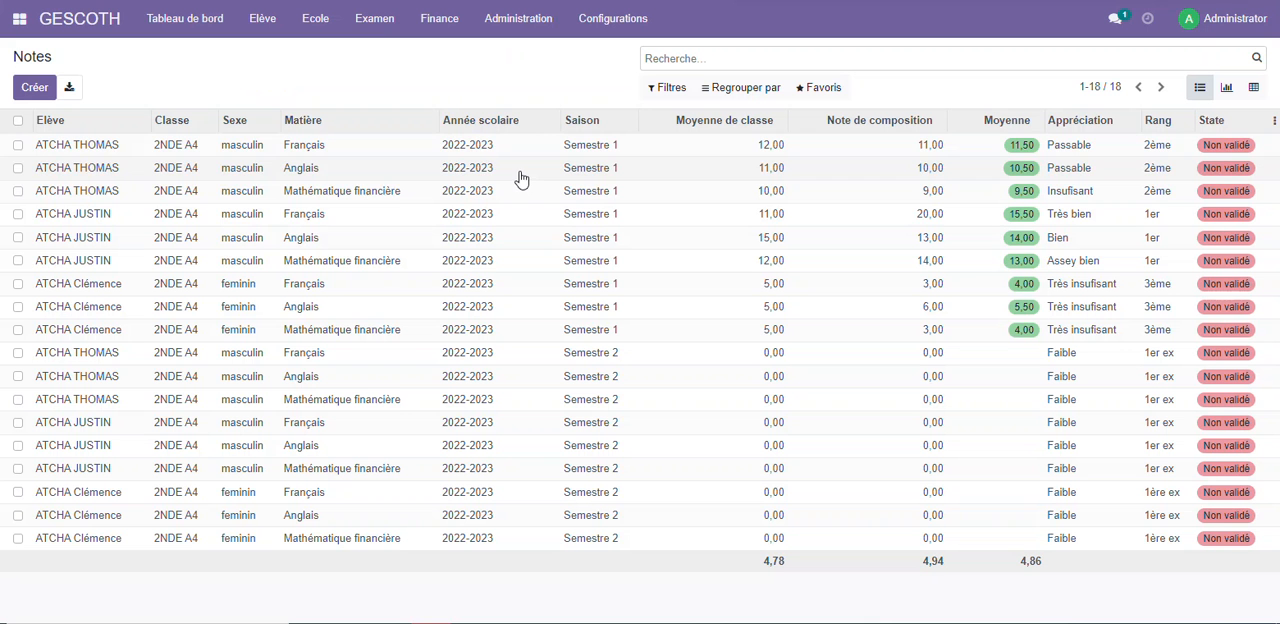
# Open the list of notes and review the class and composition notes of all three semesters
pyautogui.click(375, 20)
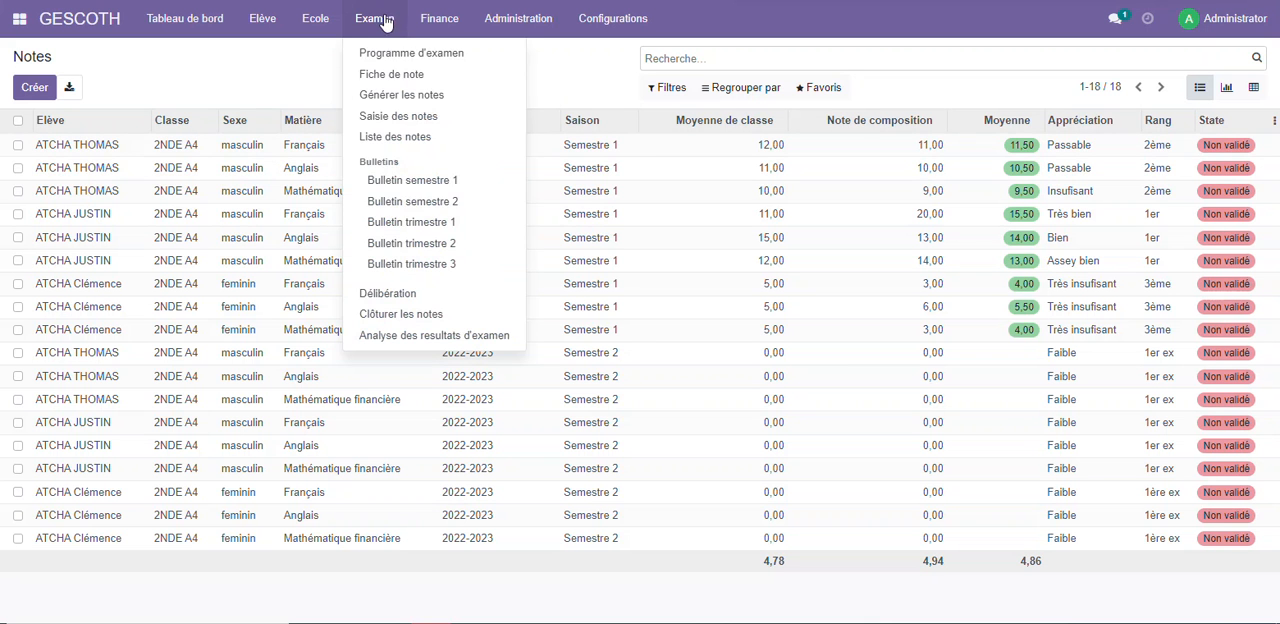
pyautogui.click(403, 138)
pyautogui.scroll(-3, 671, 291)
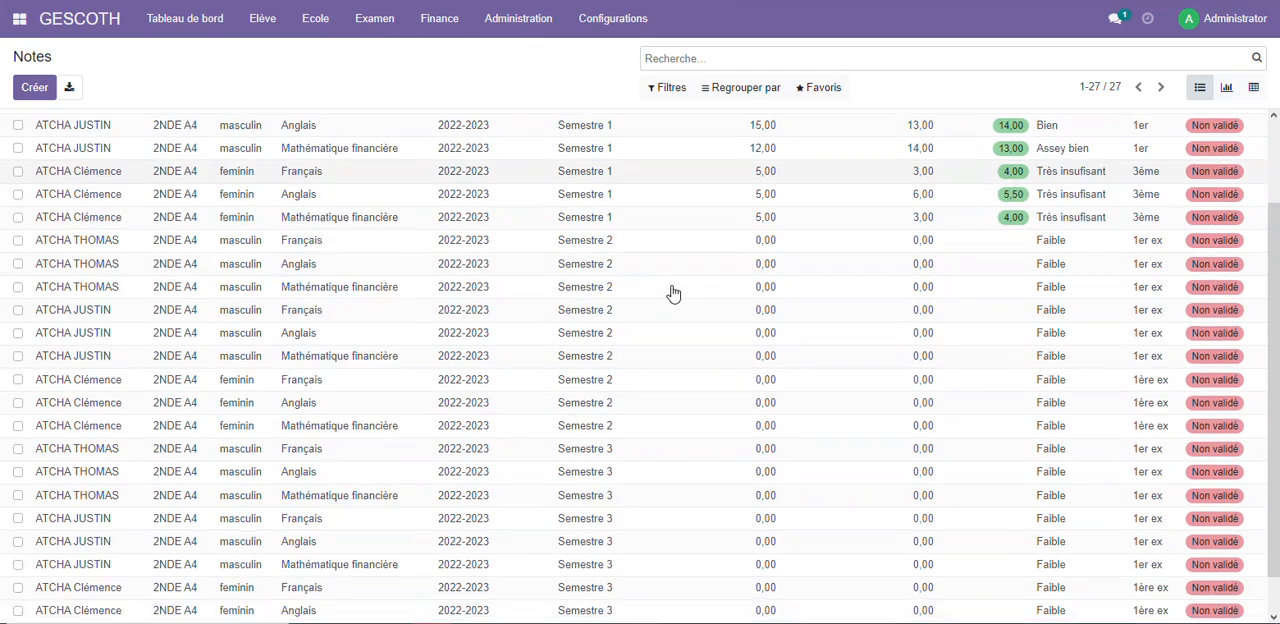
pyautogui.scroll(3, 674, 290)
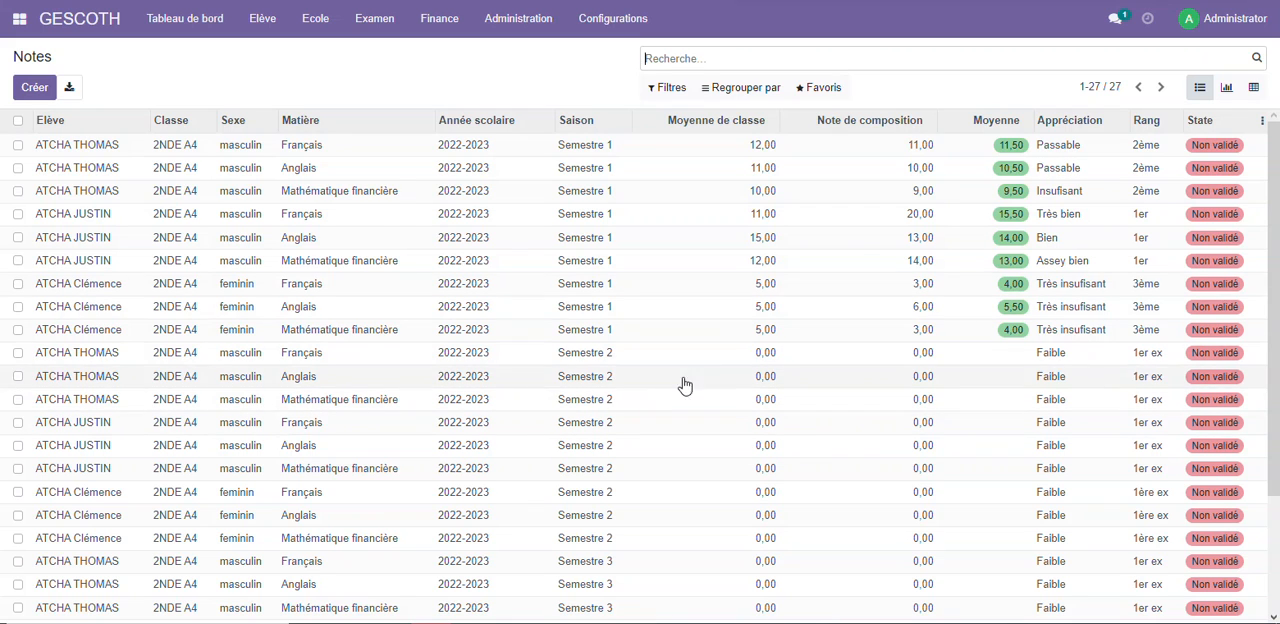
pyautogui.scroll(-5, 720, 234)
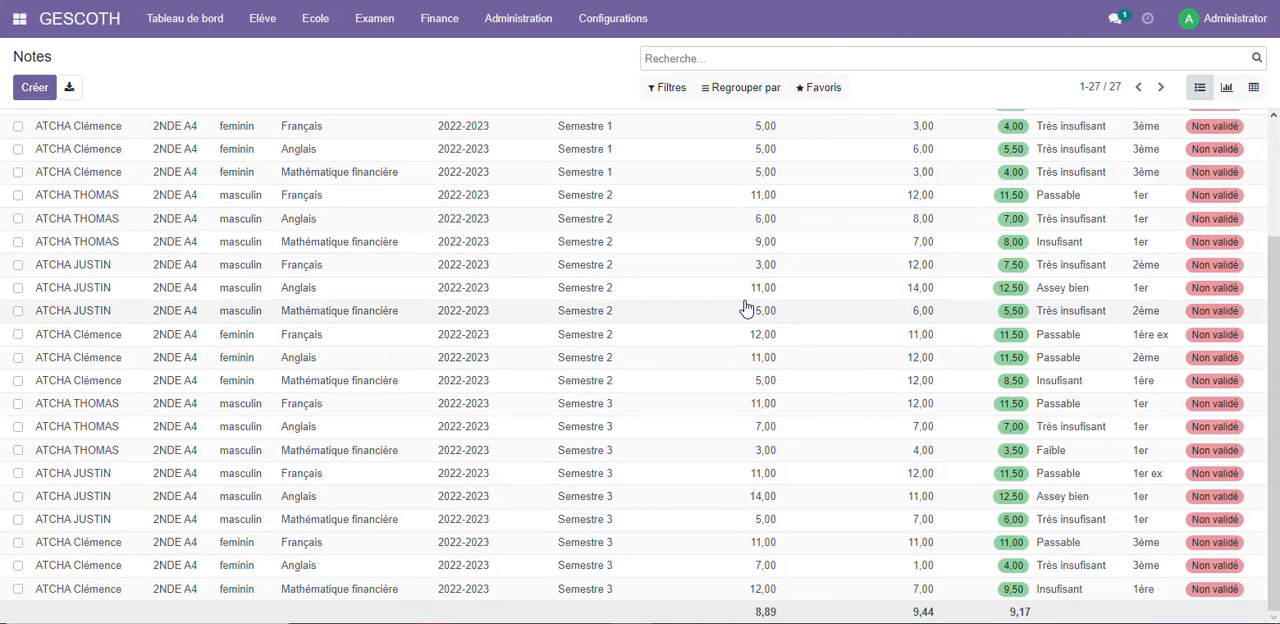
pyautogui.scroll(3, 748, 307)
pyautogui.scroll(-3, 740, 308)
# Print the Bulletin semestre 1 for class 2NDE A4
pyautogui.click(392, 24)
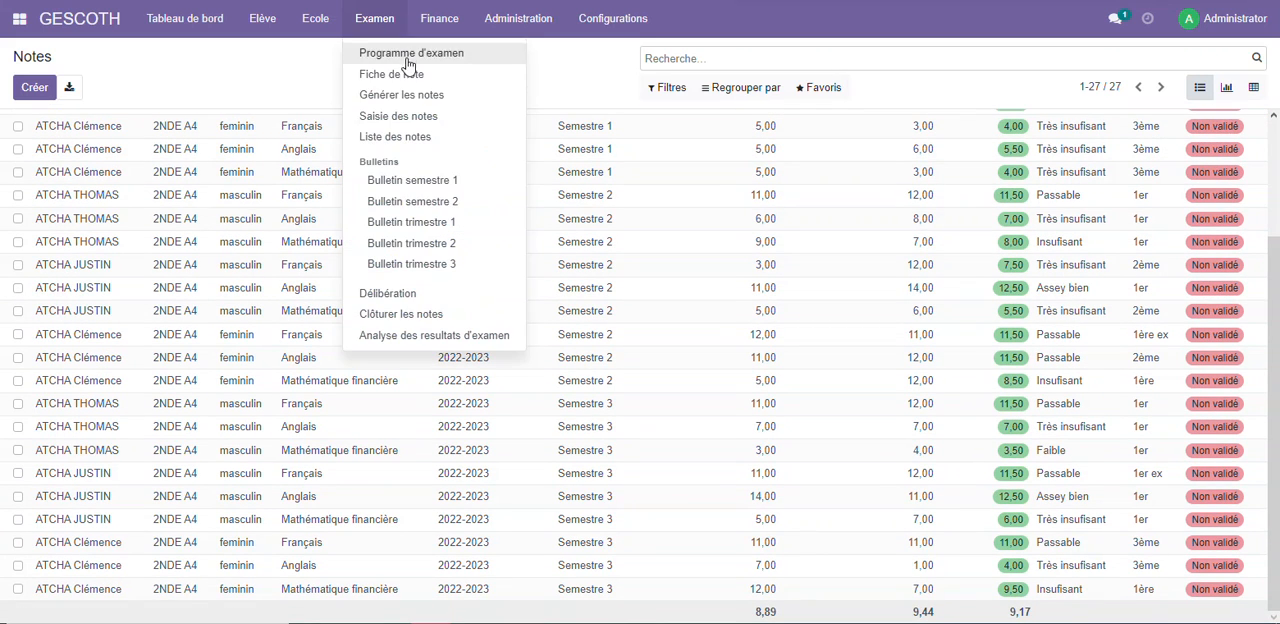
pyautogui.click(423, 180)
pyautogui.click(525, 99)
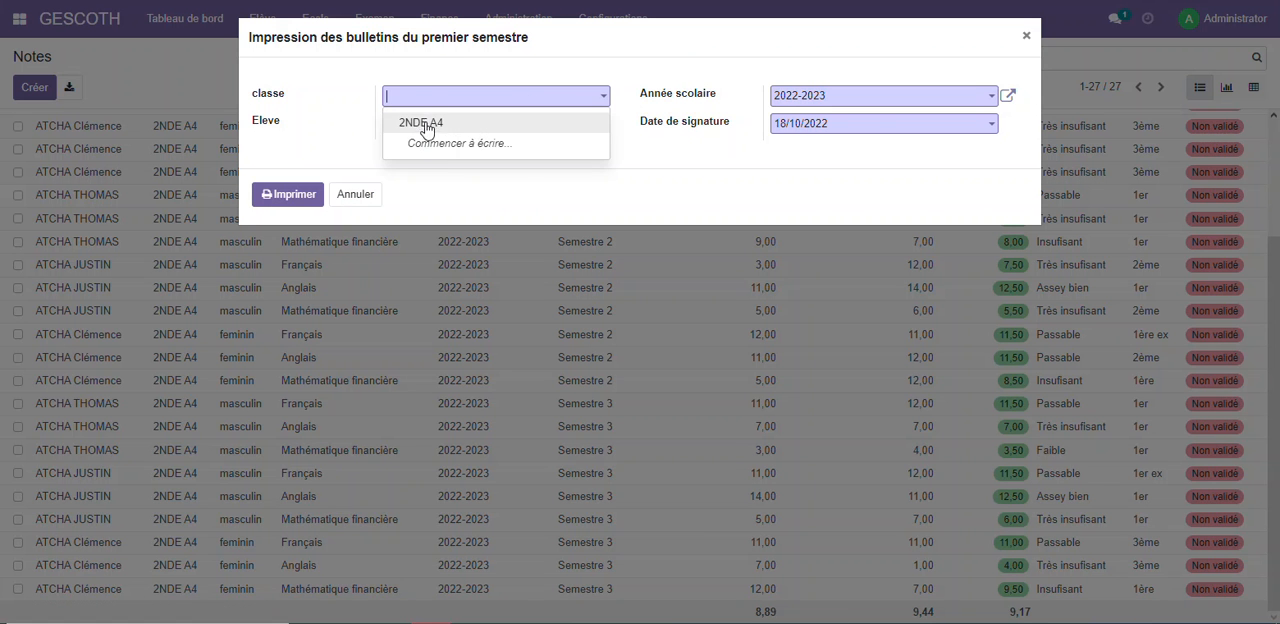
pyautogui.click(428, 121)
pyautogui.click(292, 198)
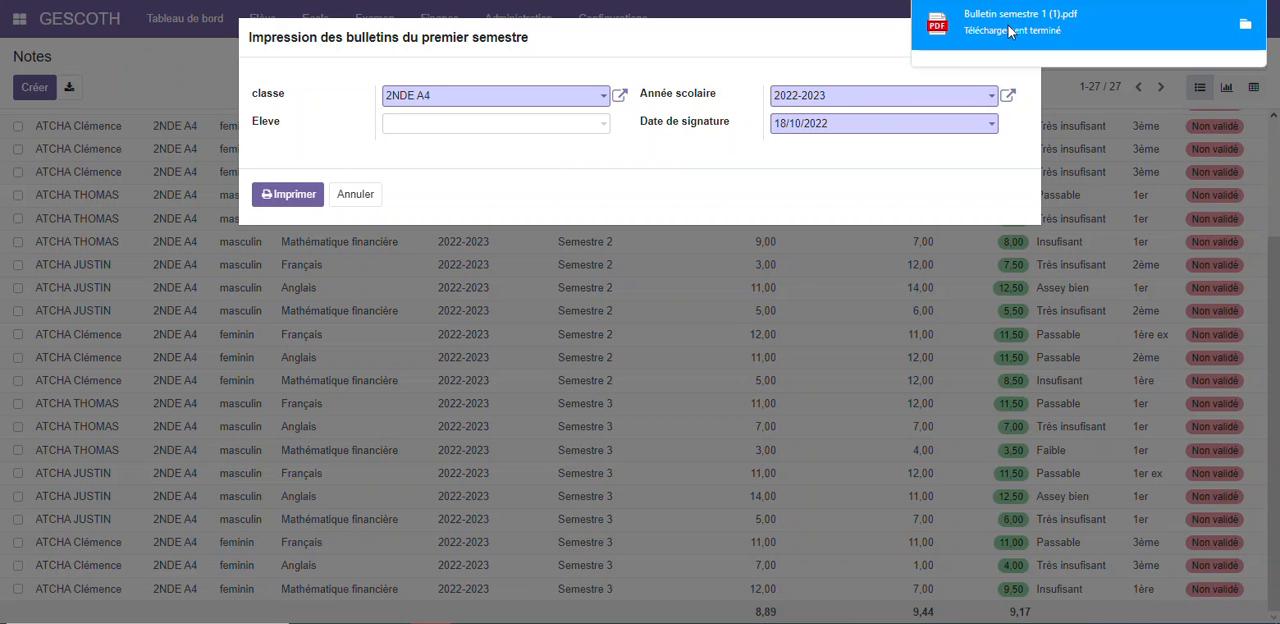
# Check the first report card in Bulletin semestre 1 (1).pdf, and close the file and the print dialog
pyautogui.click(1010, 32)
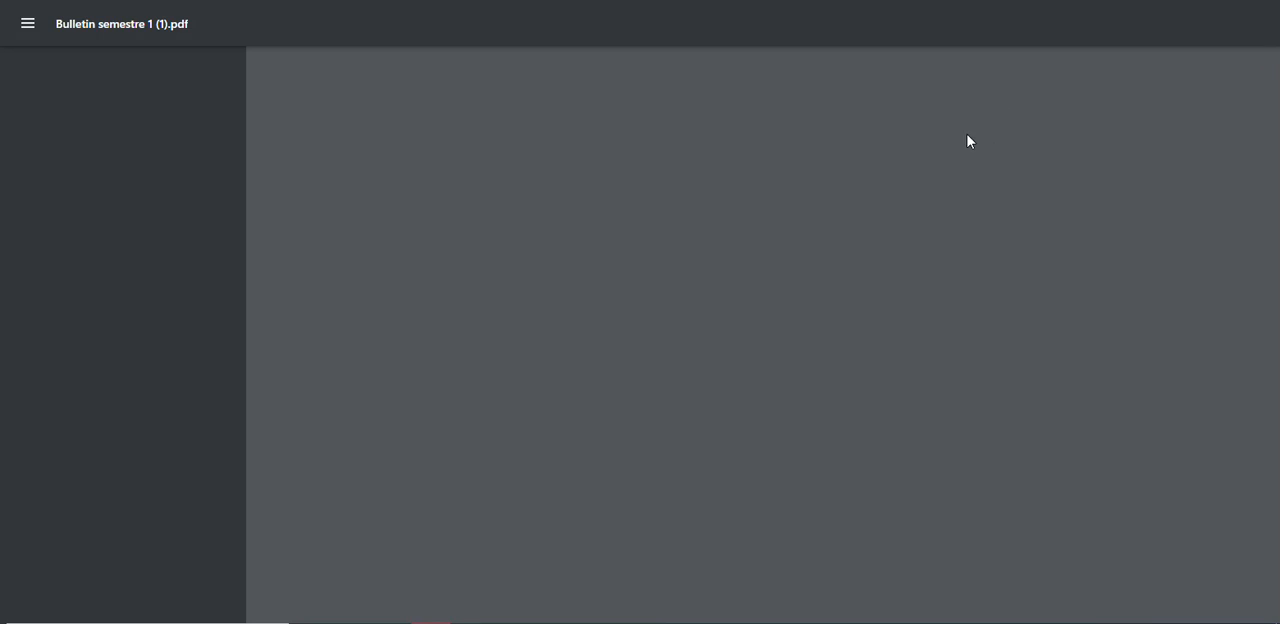
pyautogui.scroll(-5, 970, 140)
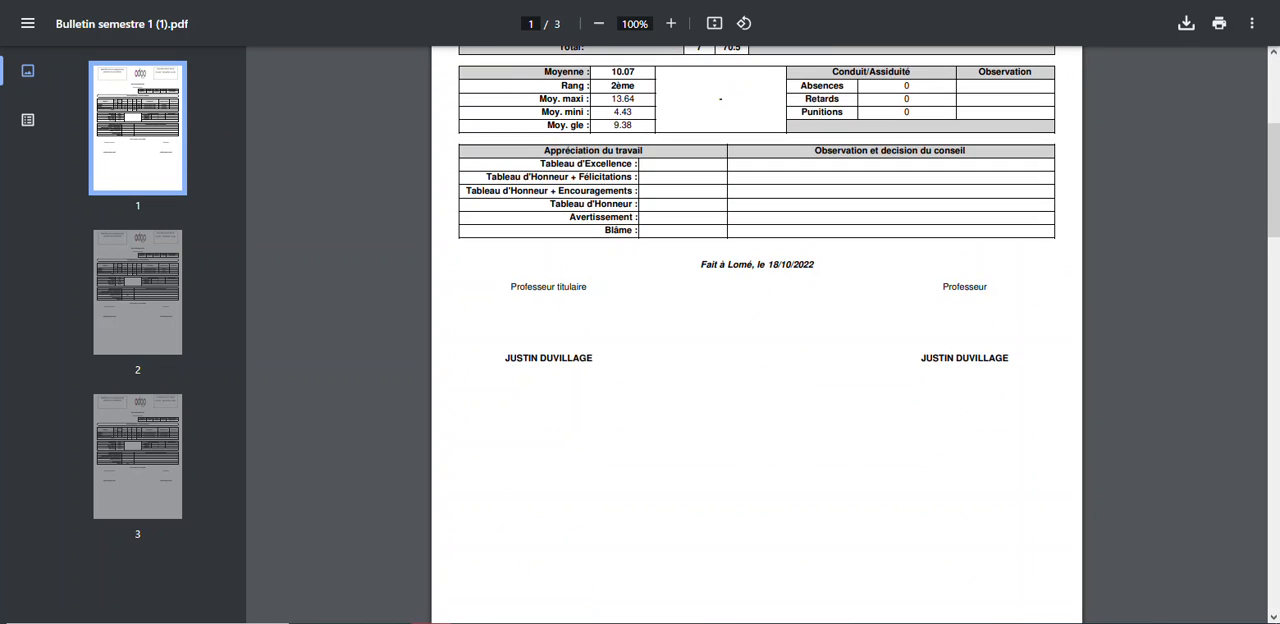
pyautogui.hotkey('ctrl', 'w')
pyautogui.click(352, 197)
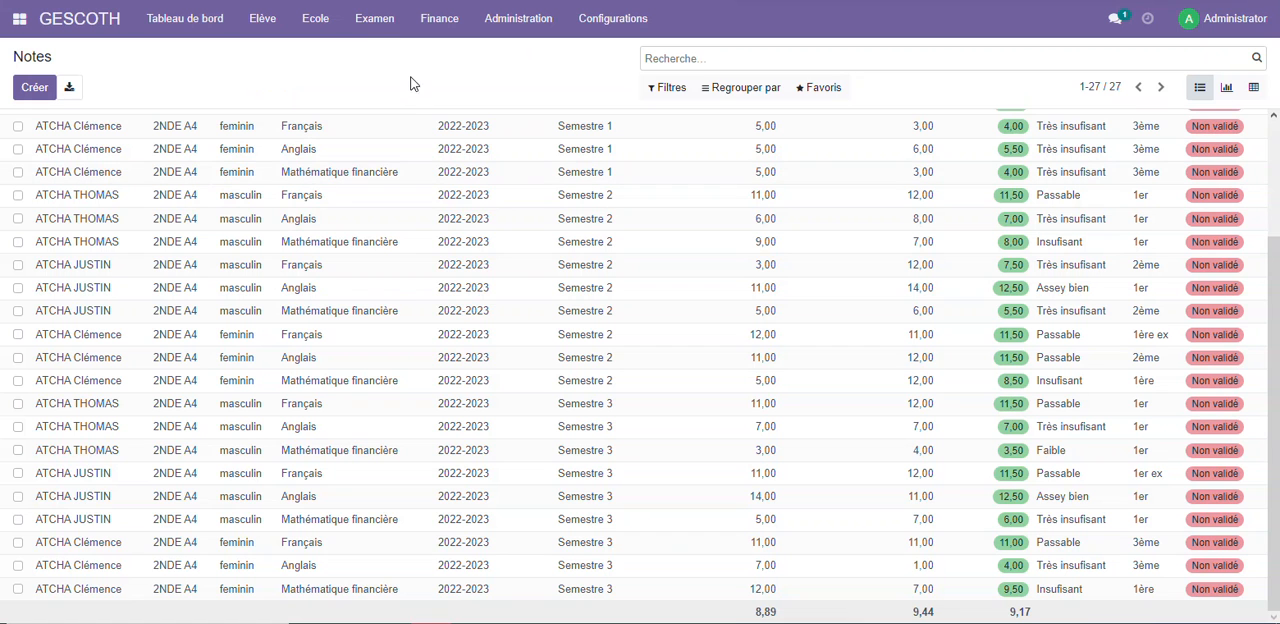
# Print the Bulletin semestre 2 for class 2NDE A4 again and open the downloaded PDF
pyautogui.click(370, 24)
pyautogui.click(425, 202)
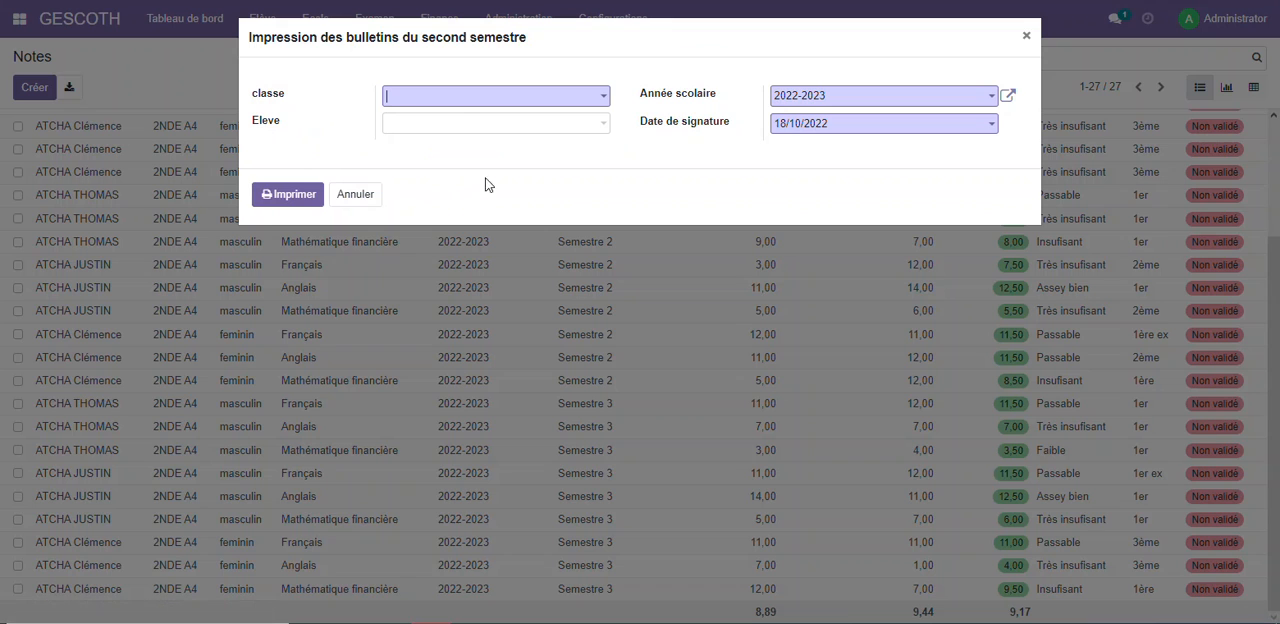
pyautogui.click(427, 100)
pyautogui.click(462, 124)
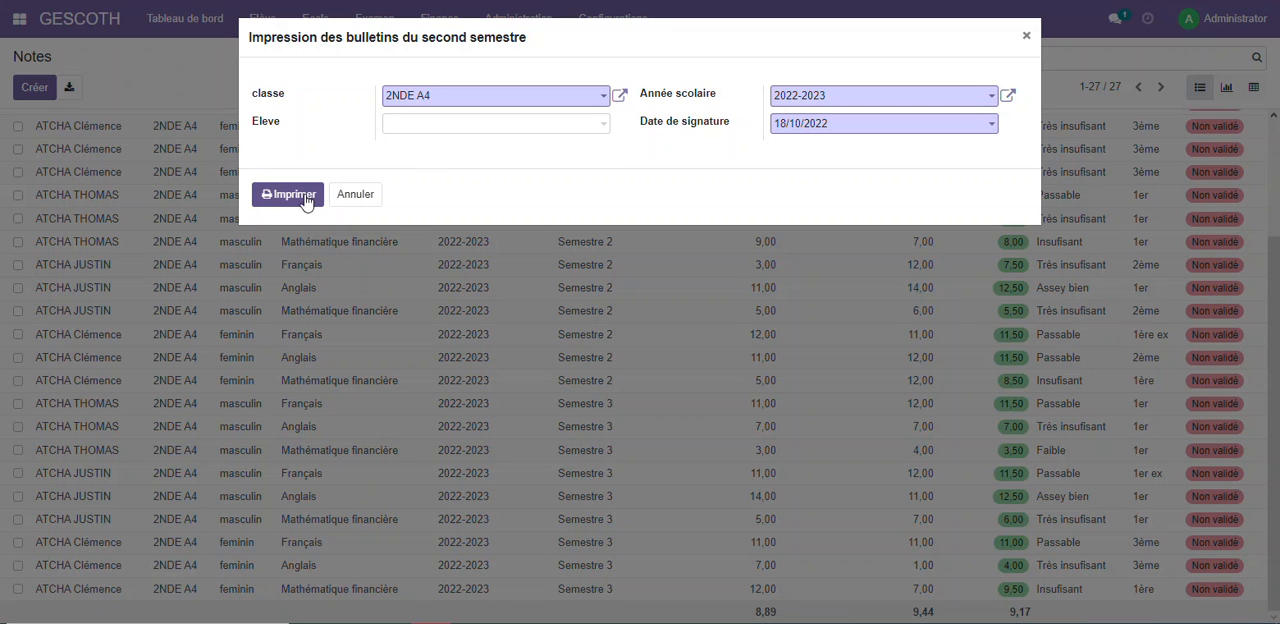
pyautogui.click(290, 195)
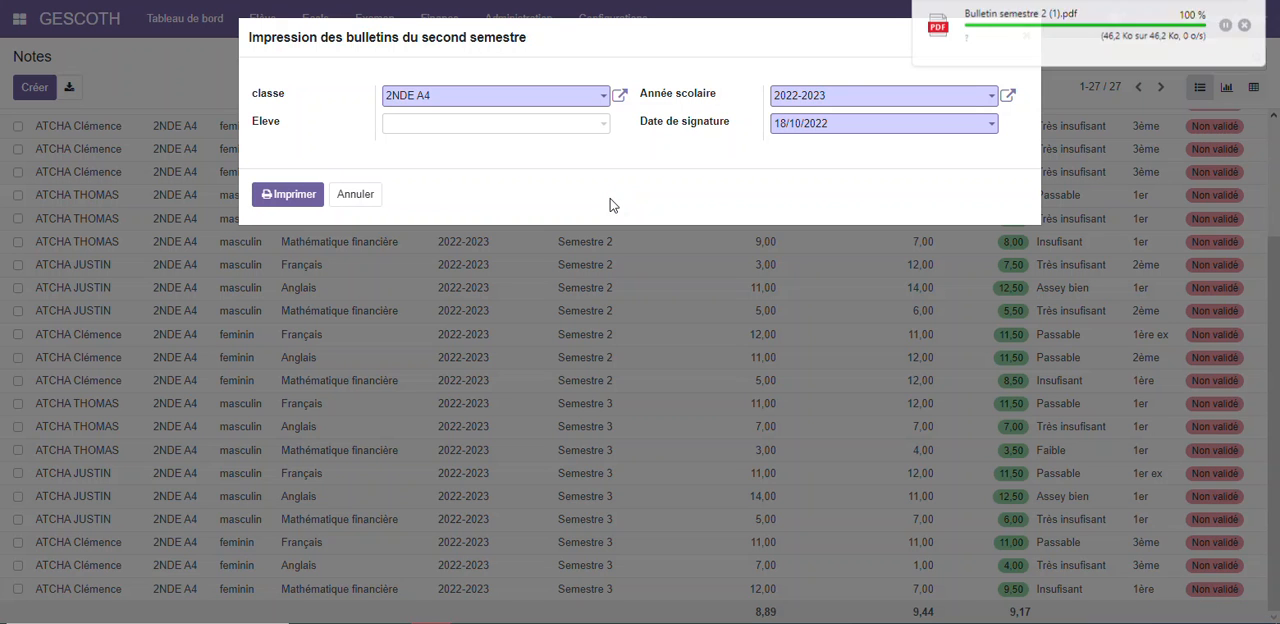
pyautogui.click(978, 27)
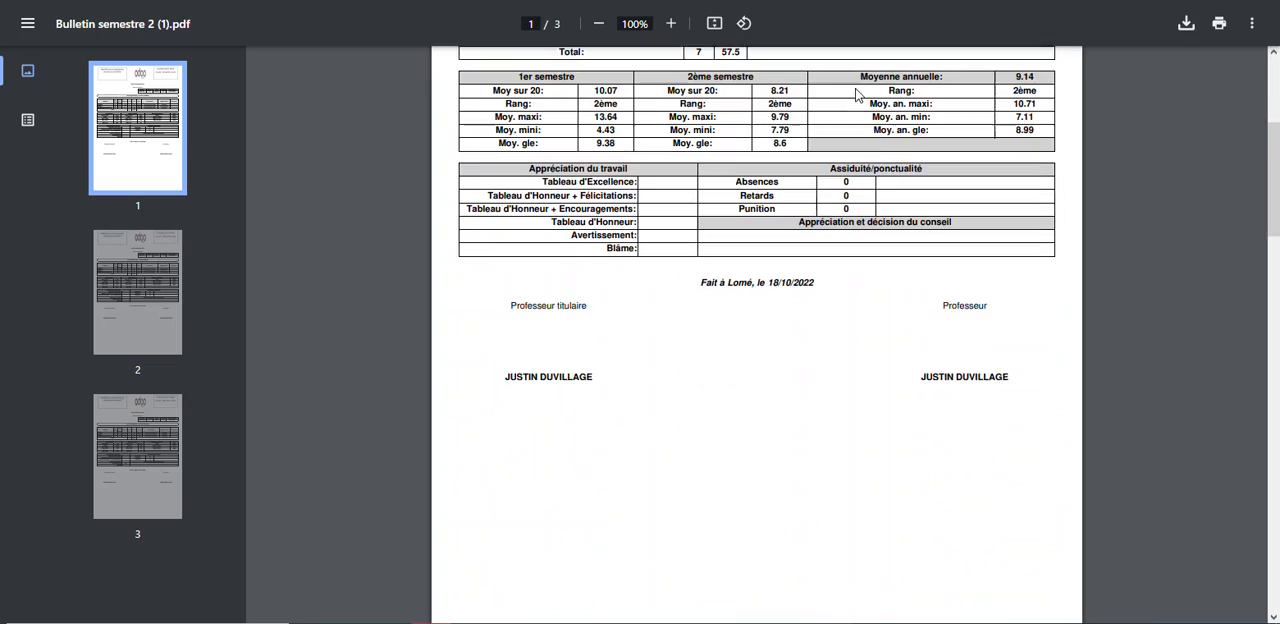
# Review the report cards in Bulletin semestre 2 (1).pdf, and close the file and the print dialog
pyautogui.scroll(1, 858, 95)
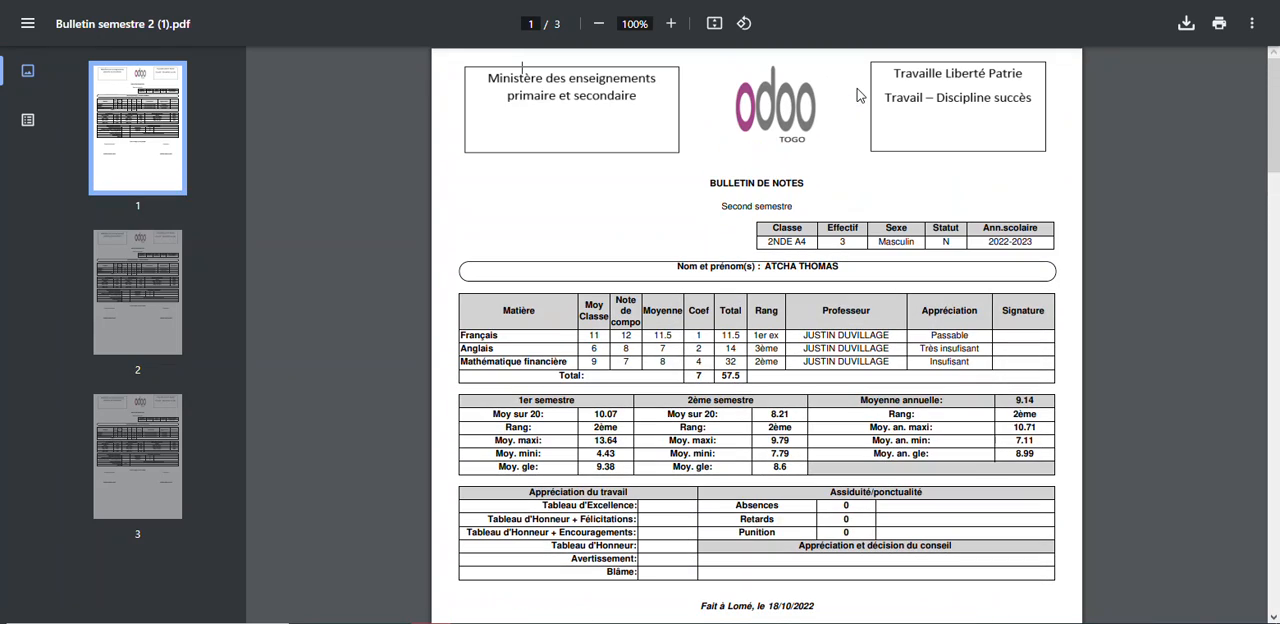
pyautogui.scroll(-10, 855, 90)
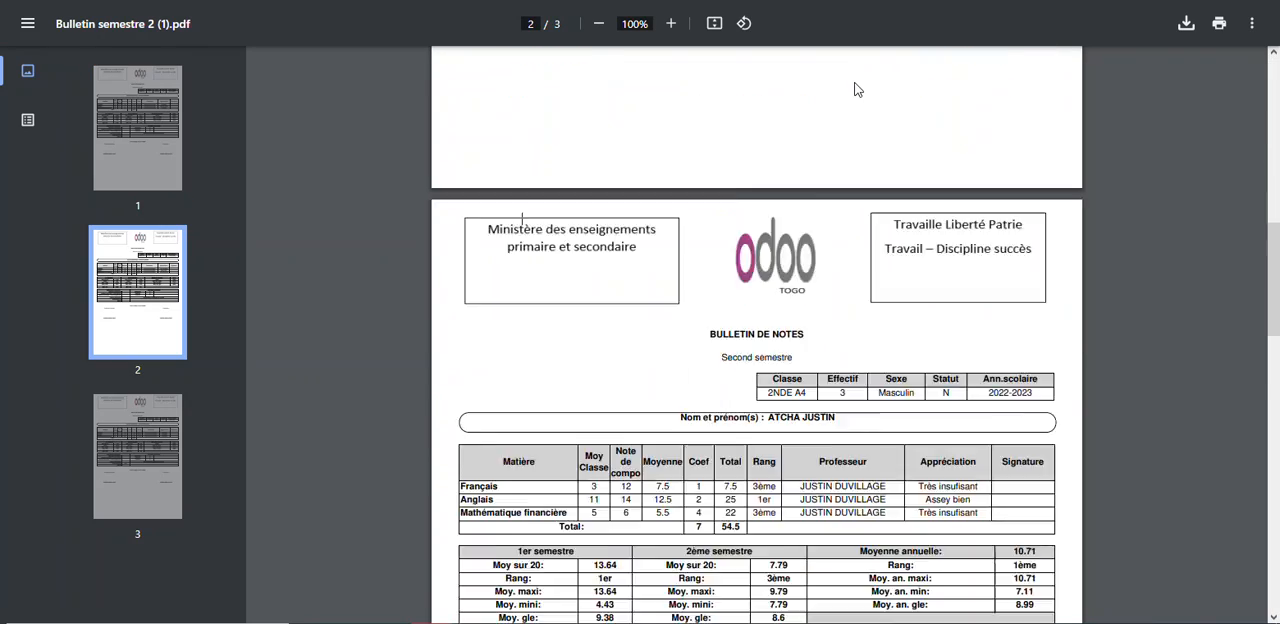
pyautogui.hotkey('ctrl', 'w')
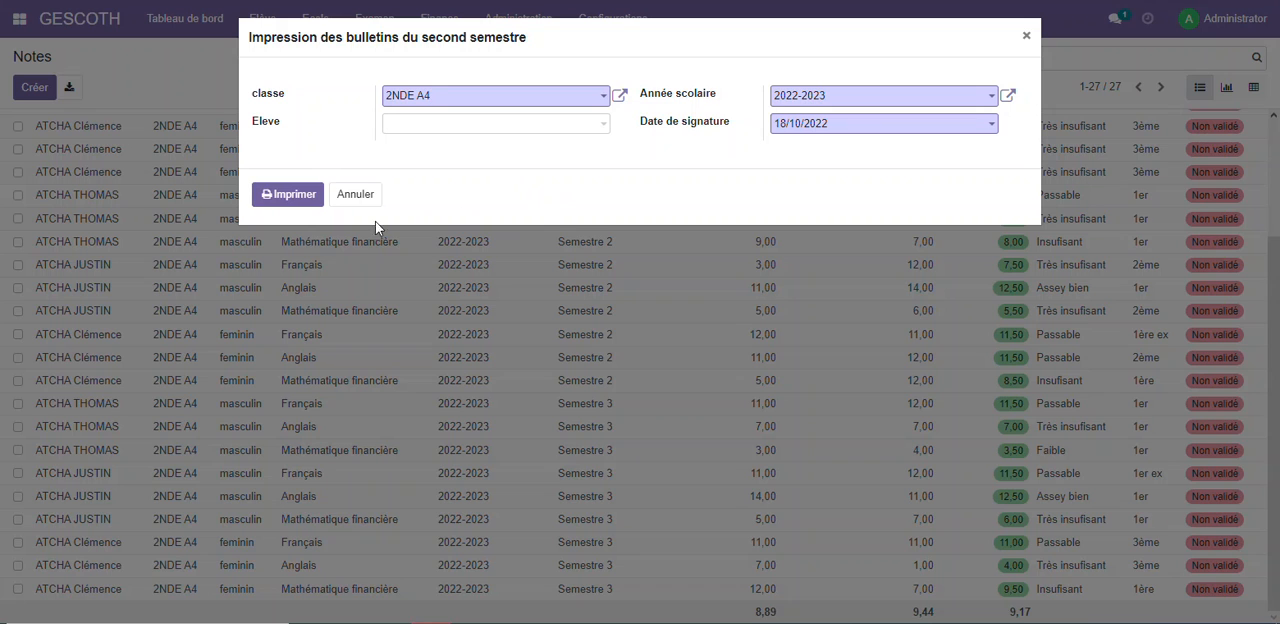
pyautogui.click(355, 194)
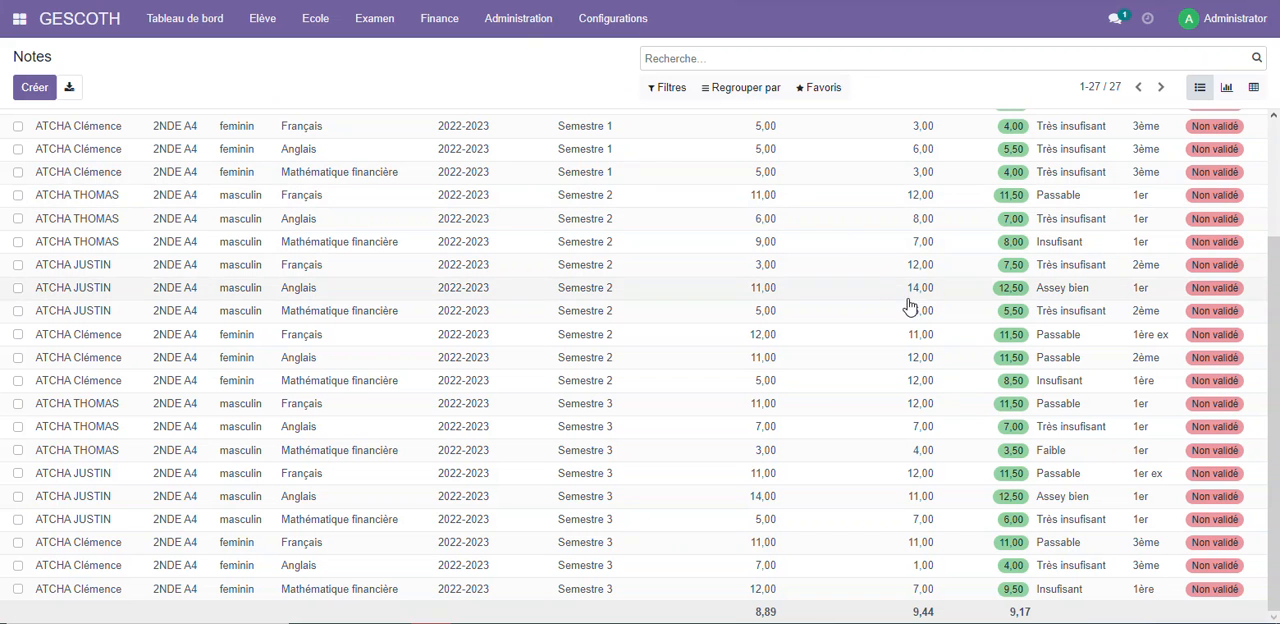
# Close the notes of class 2NDE A4 for school year 2022-2023 with the season set to Tout, and validate
pyautogui.scroll(1, 646, 256)
pyautogui.scroll(3, 646, 256)
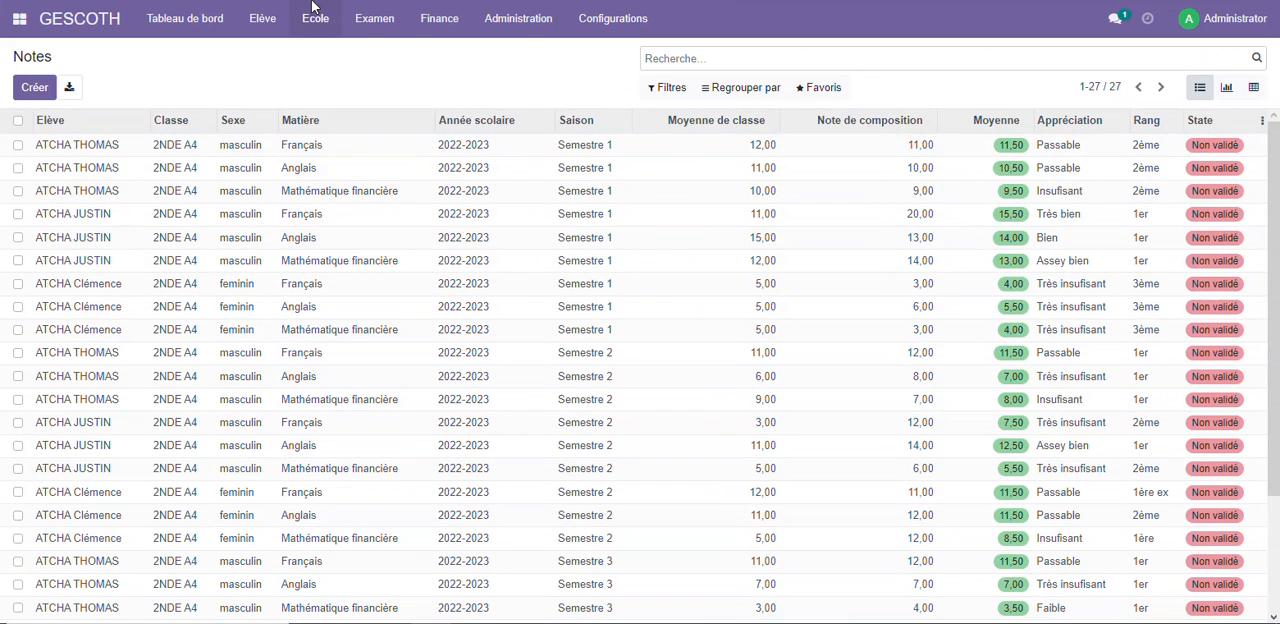
pyautogui.click(370, 30)
pyautogui.click(380, 314)
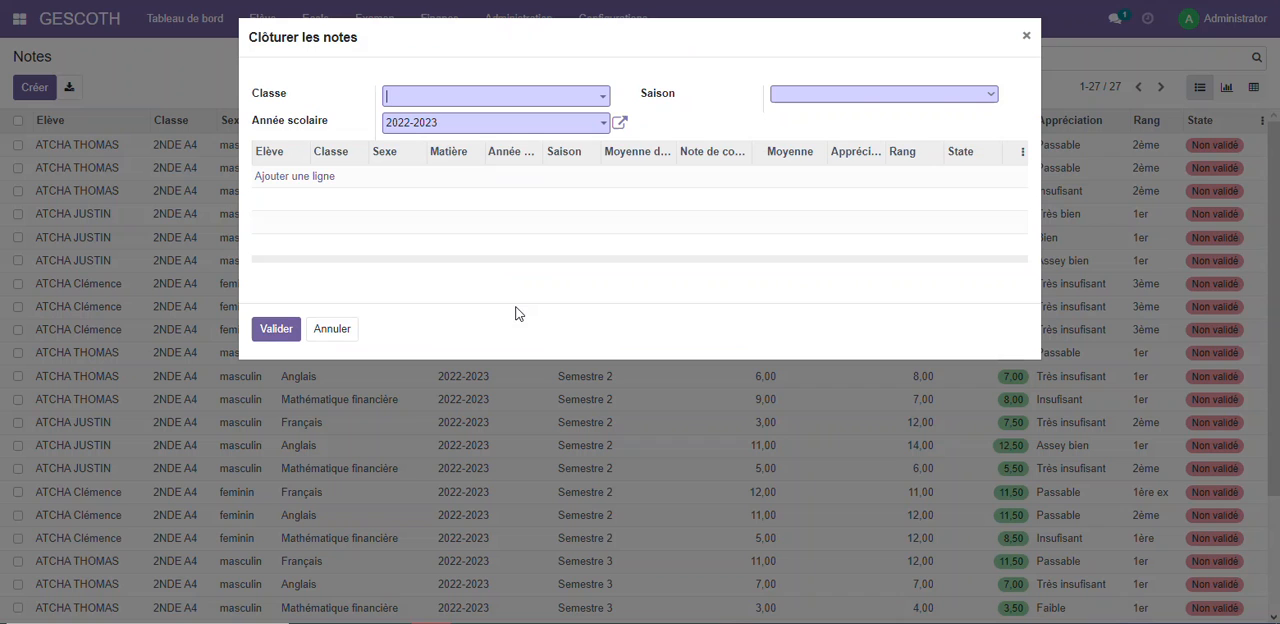
pyautogui.click(477, 97)
pyautogui.click(455, 120)
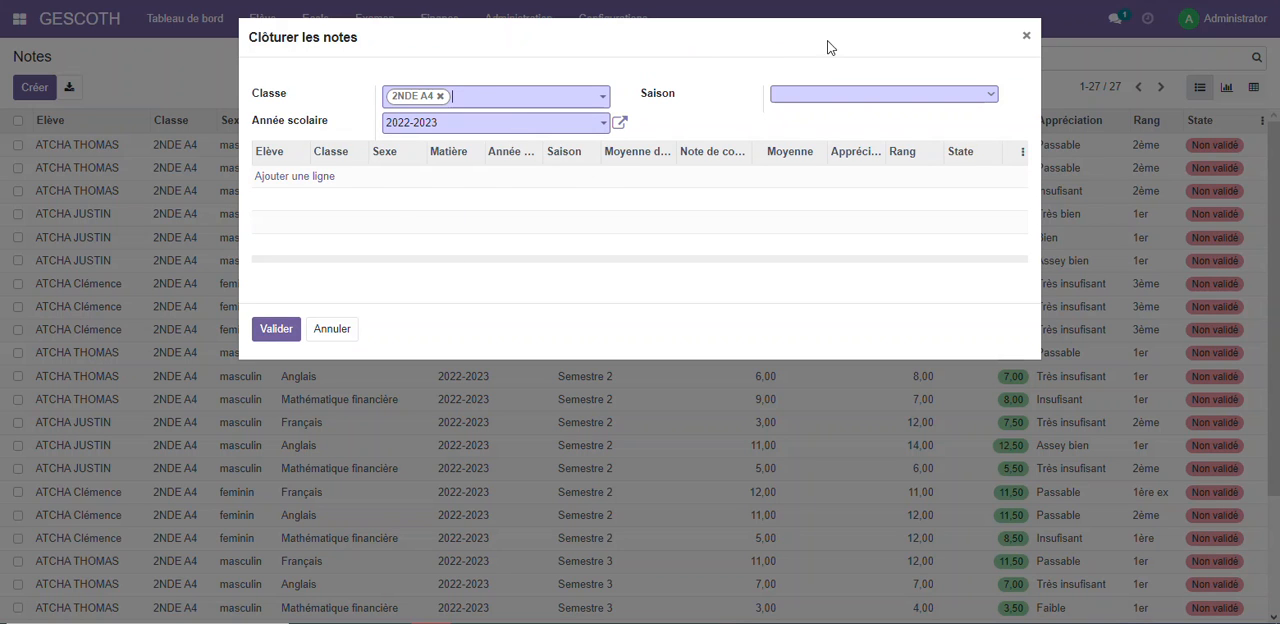
pyautogui.click(856, 100)
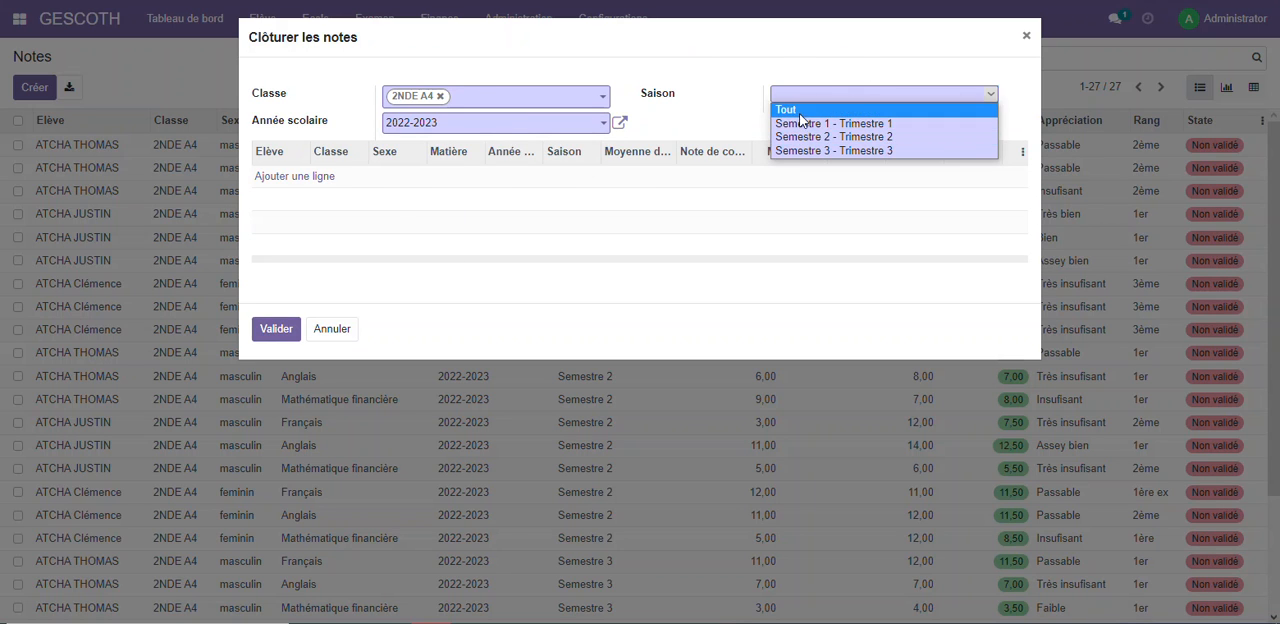
pyautogui.click(800, 118)
pyautogui.scroll(-5, 537, 372)
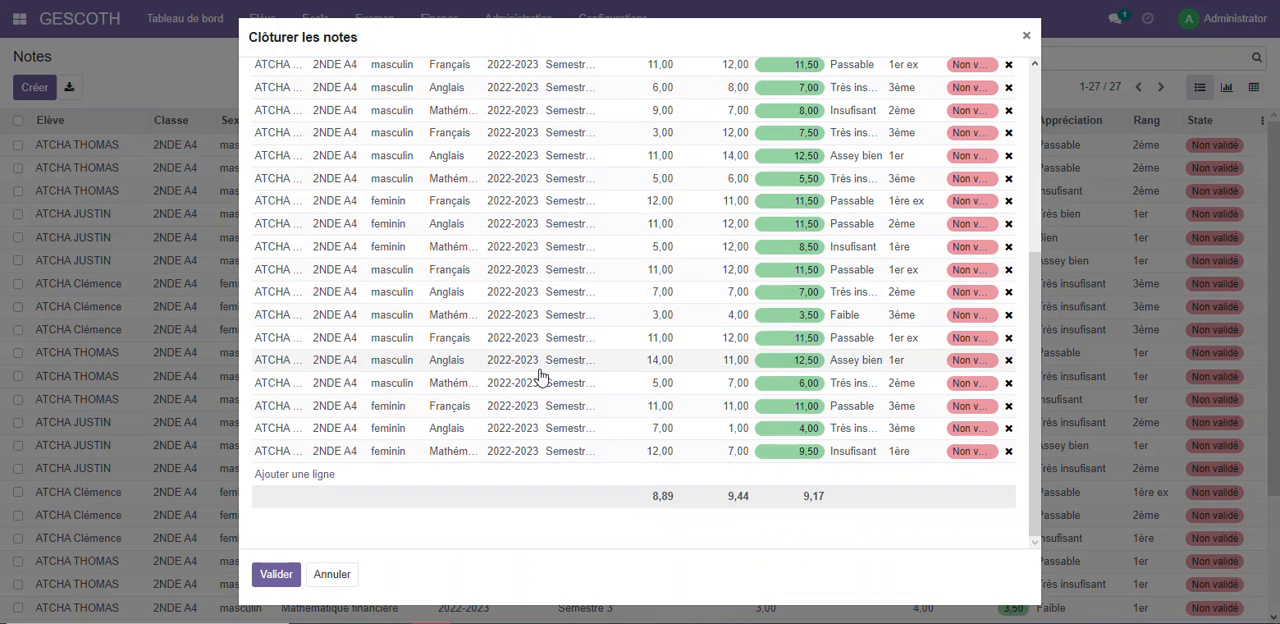
pyautogui.click(276, 575)
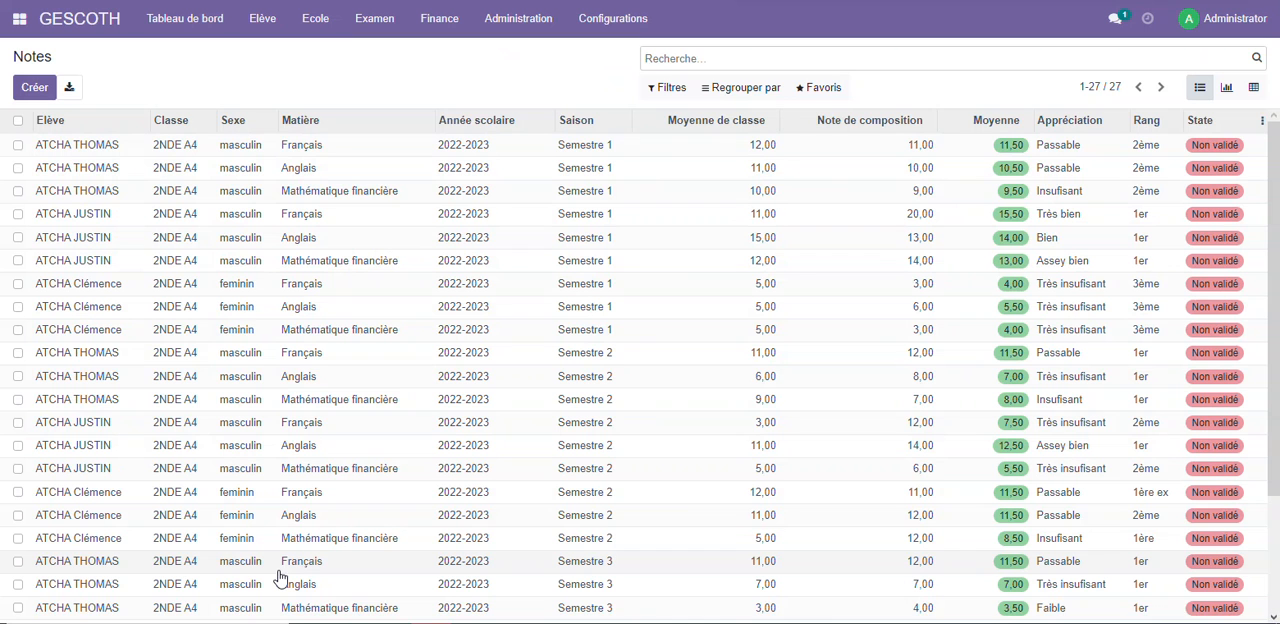
# Reload the list of notes through Saisie des notes to check the validation state of each note
pyautogui.click(440, 20)
pyautogui.click(374, 18)
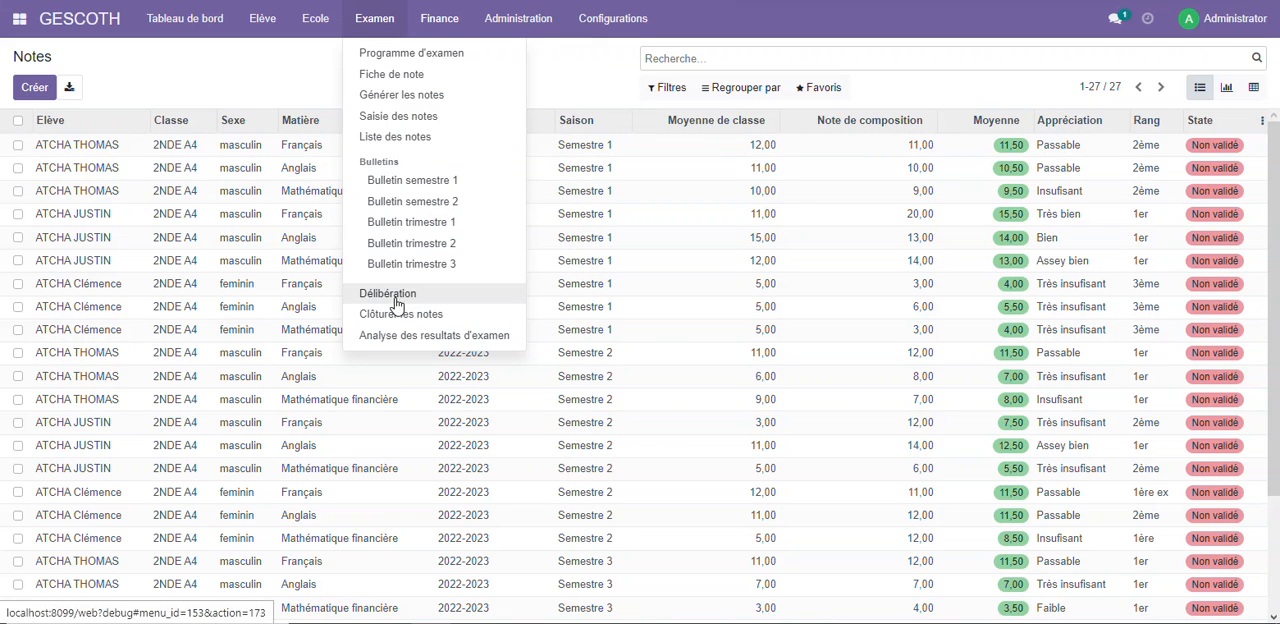
pyautogui.click(398, 116)
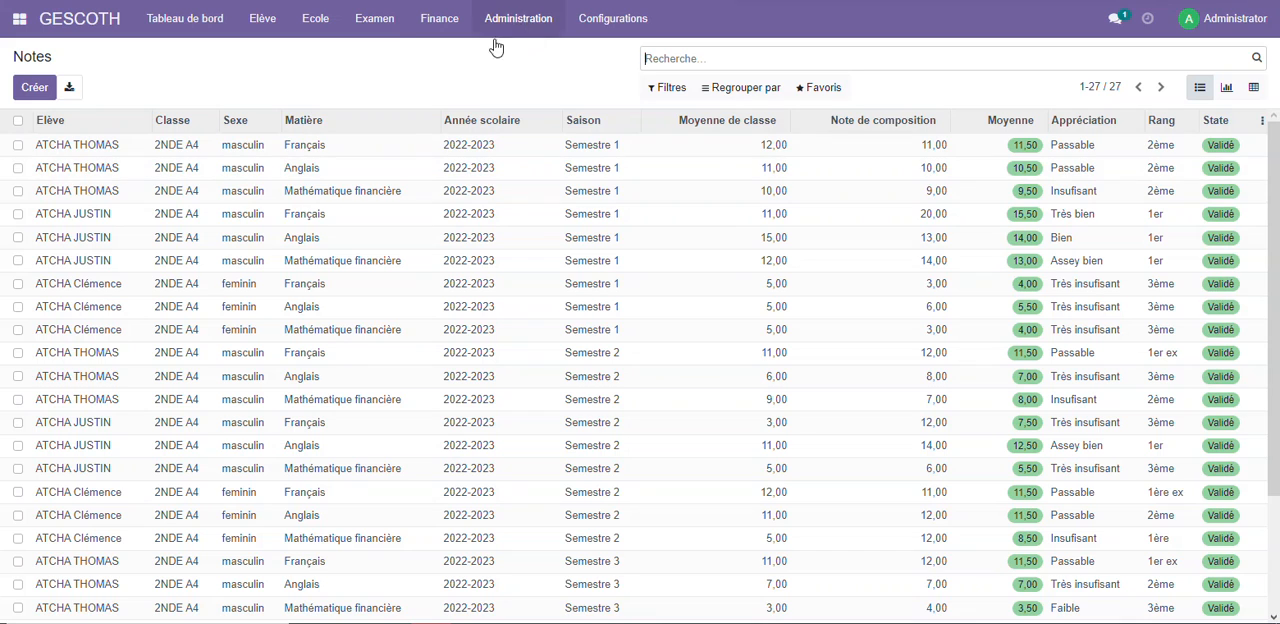
pyautogui.click(388, 20)
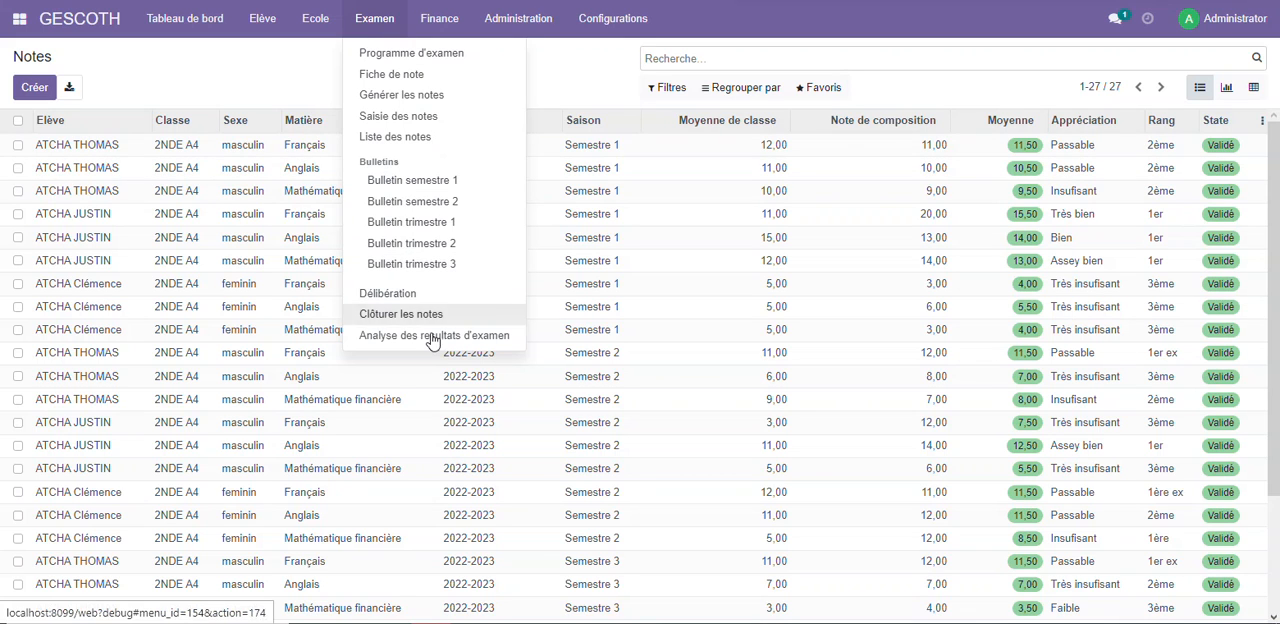
pyautogui.click(405, 294)
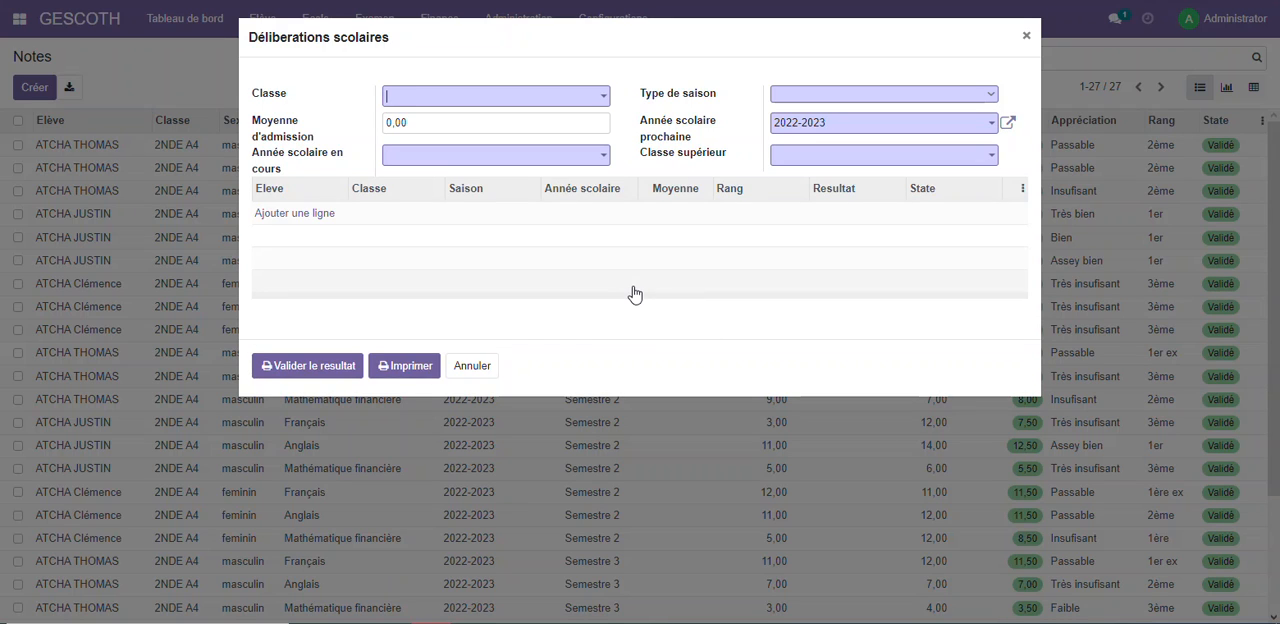
pyautogui.click(476, 369)
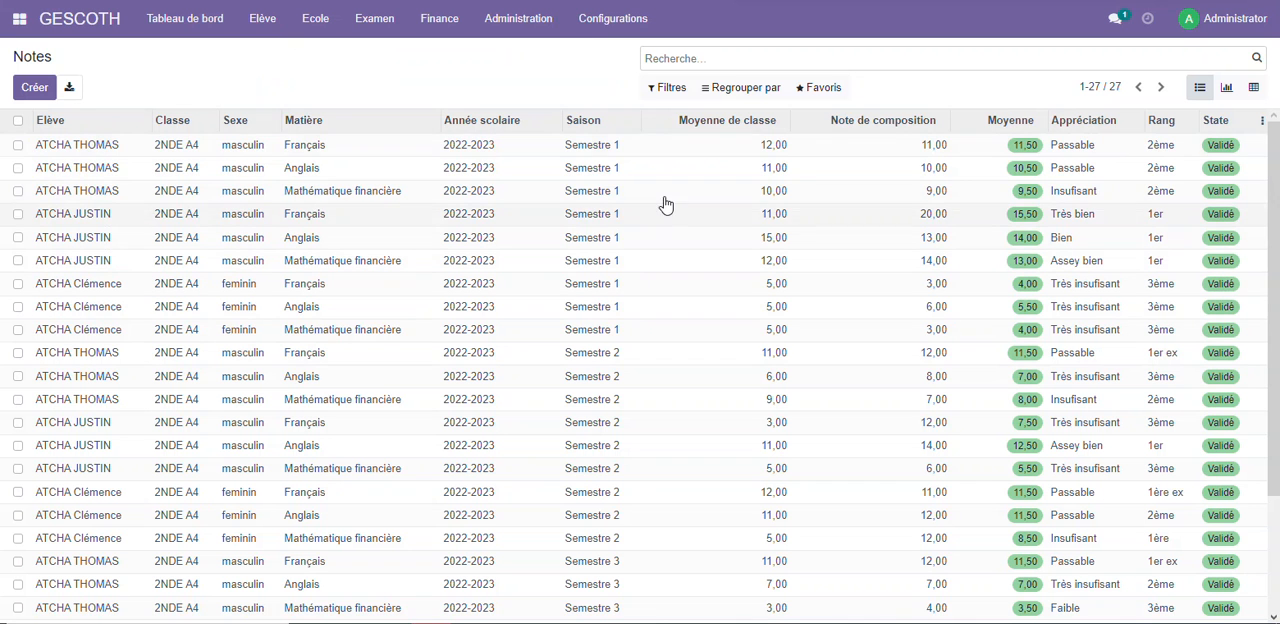
# Open the Gescoth configuration settings
pyautogui.click(610, 30)
pyautogui.click(615, 34)
pyautogui.click(615, 32)
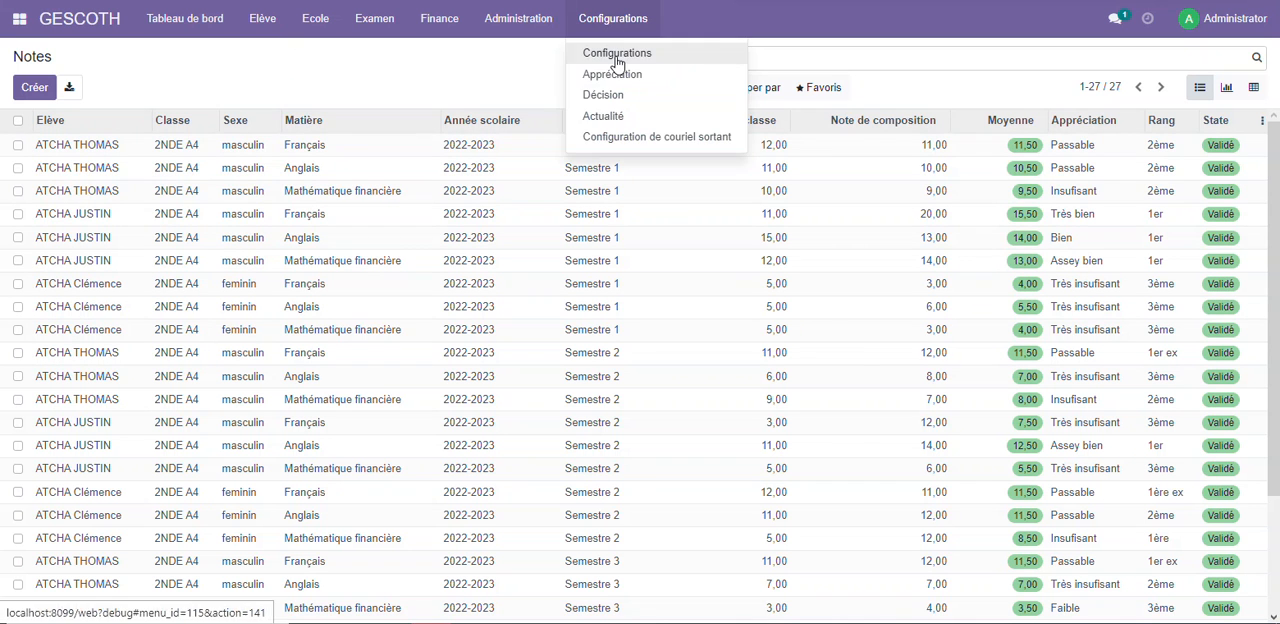
pyautogui.click(611, 50)
pyautogui.click(352, 196)
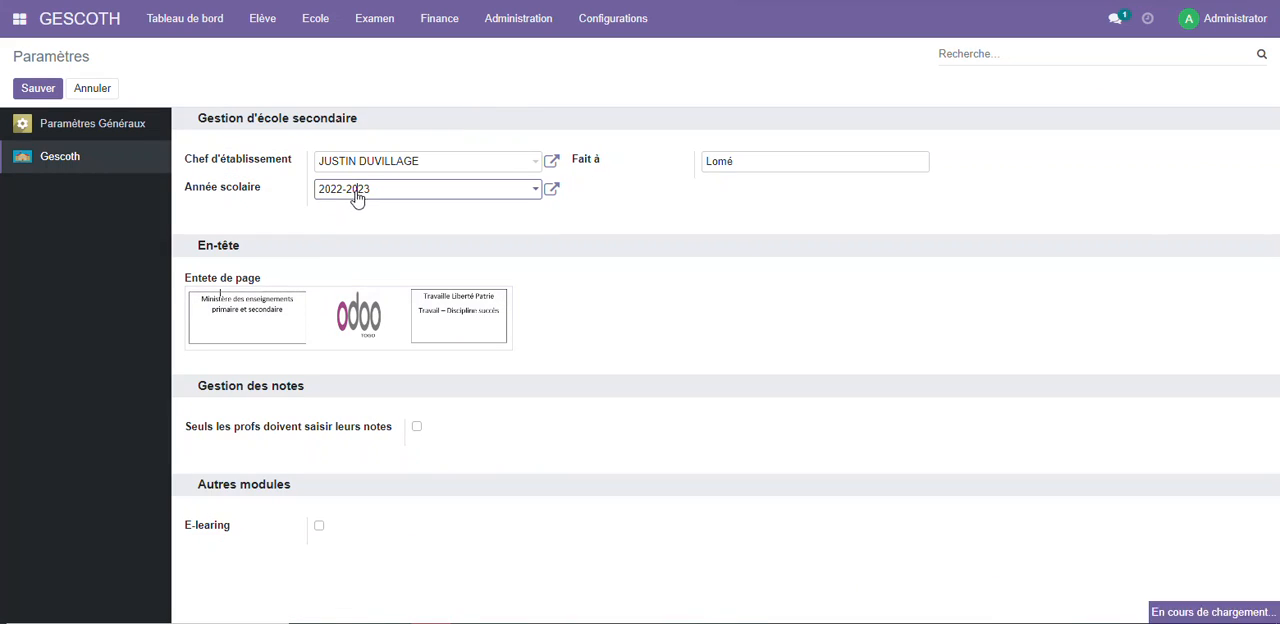
pyautogui.click(630, 16)
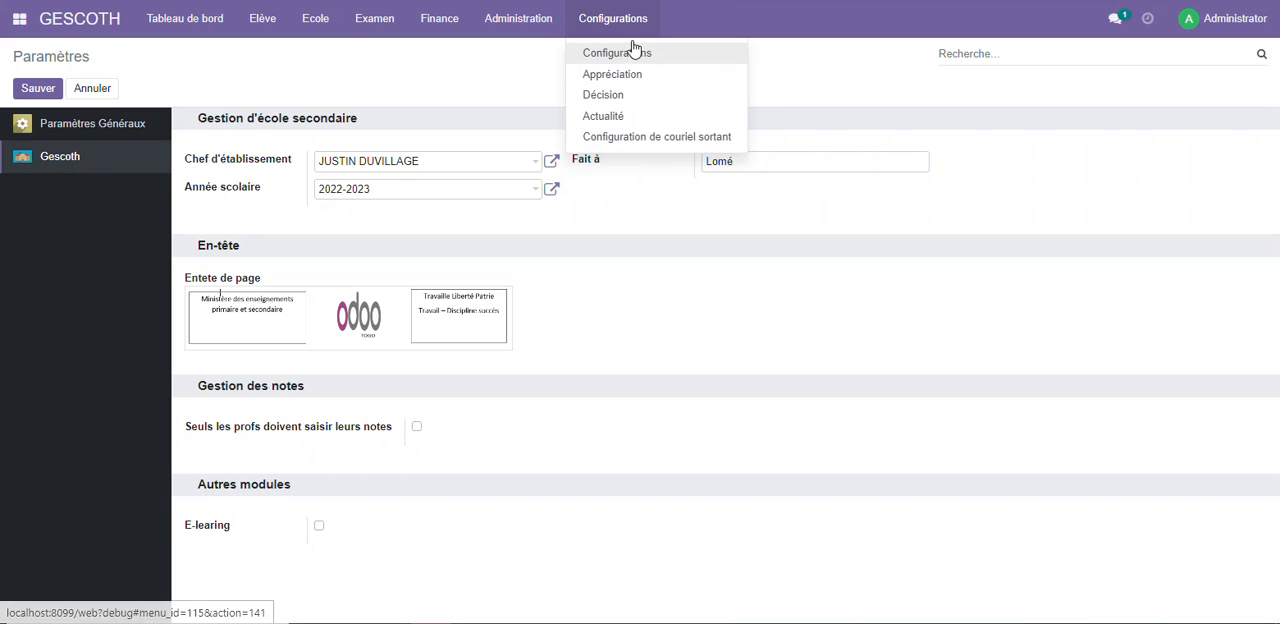
pyautogui.click(410, 193)
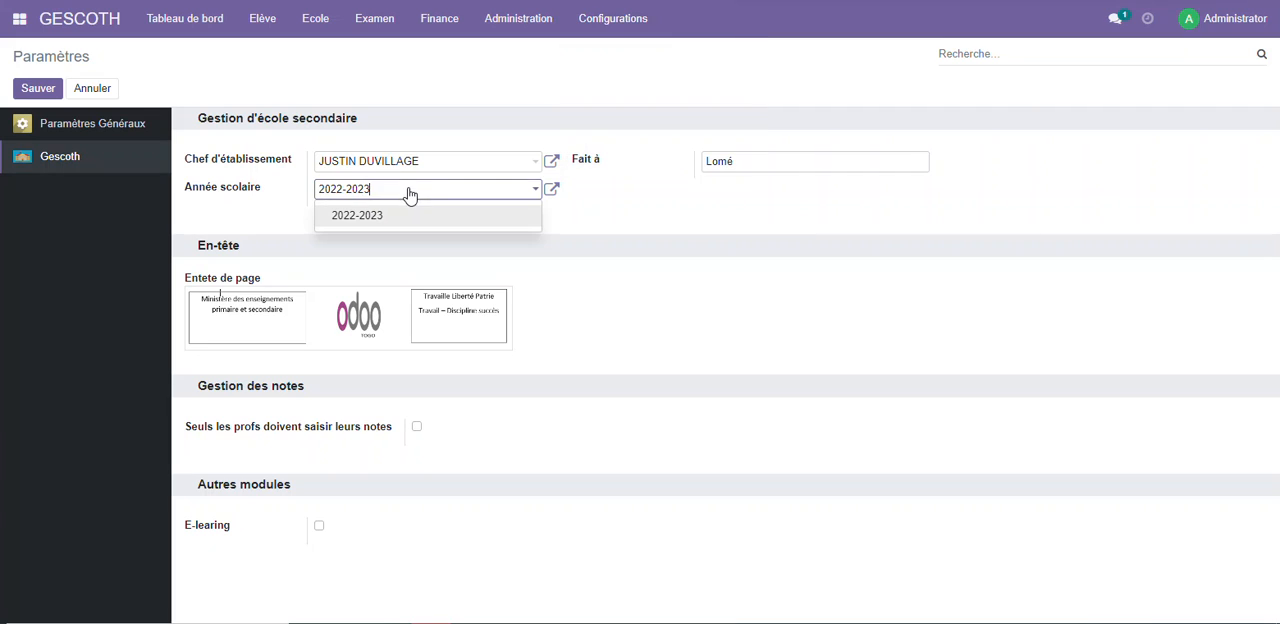
pyautogui.moveTo(380, 195); pyautogui.dragTo(297, 180)
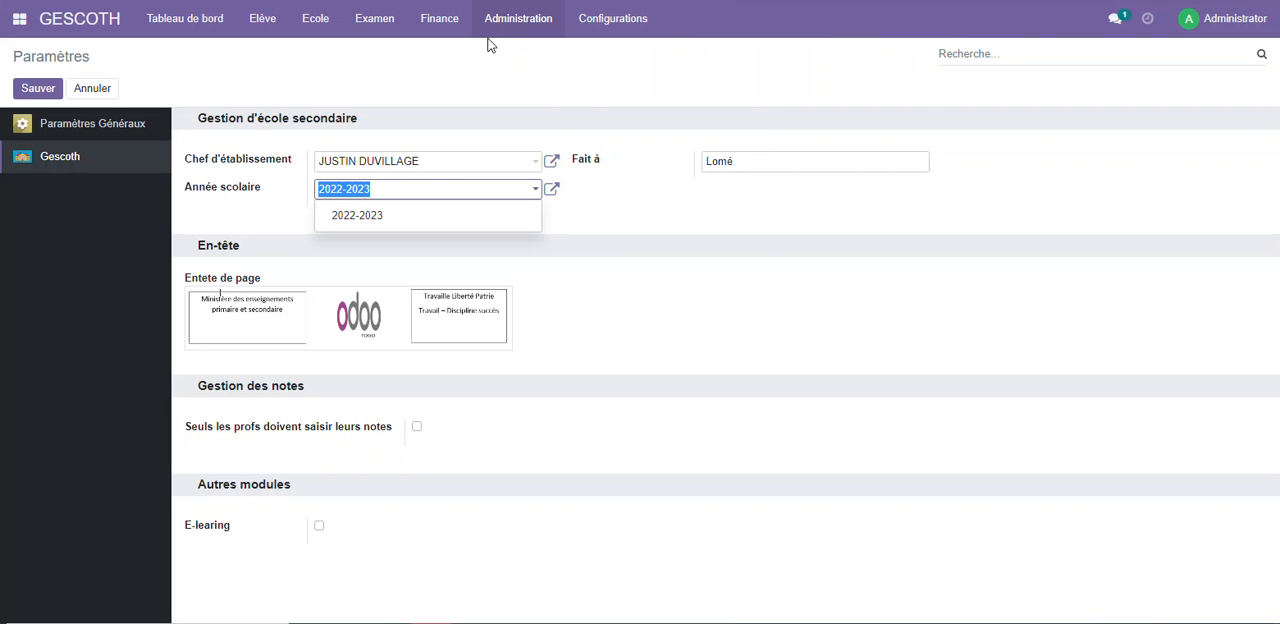
pyautogui.click(591, 40)
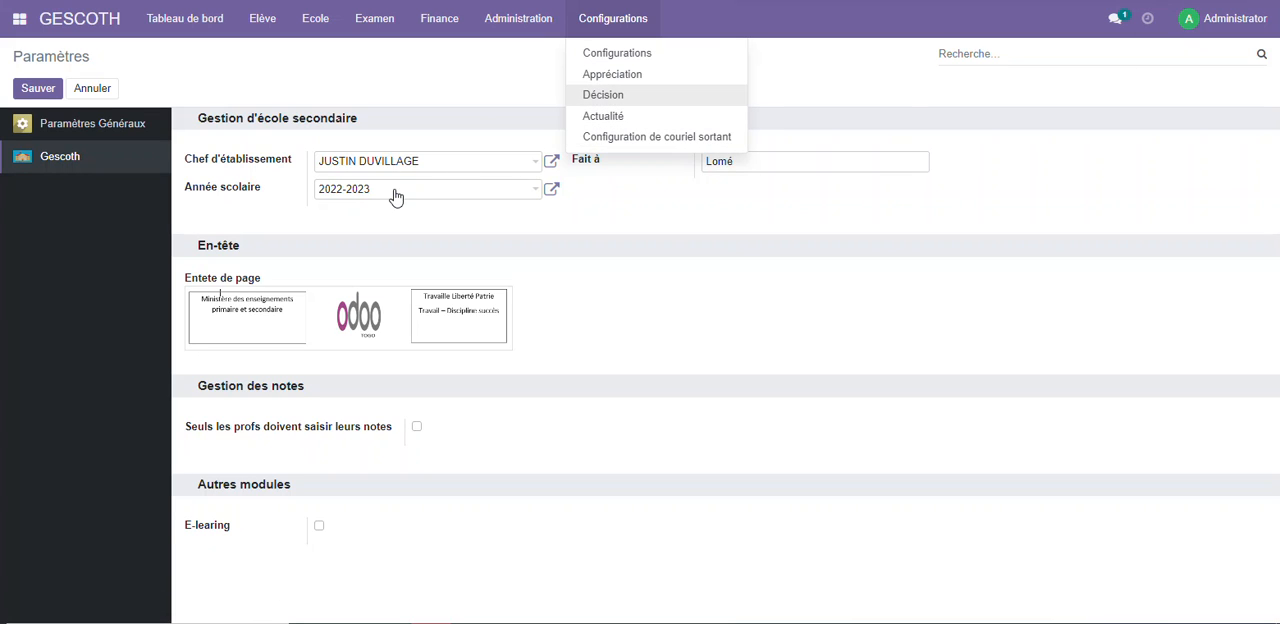
# Enter 2023-2024 as the school year in the settings and open the creation form for it
pyautogui.moveTo(377, 190); pyautogui.dragTo(300, 191)
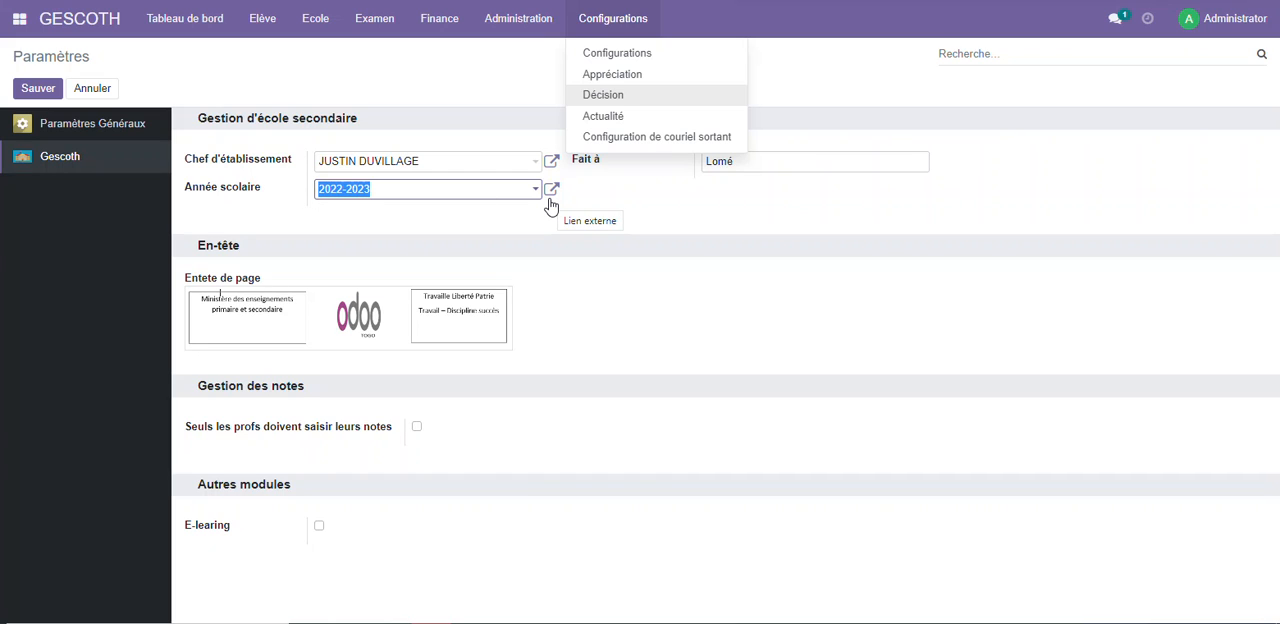
pyautogui.write('29')
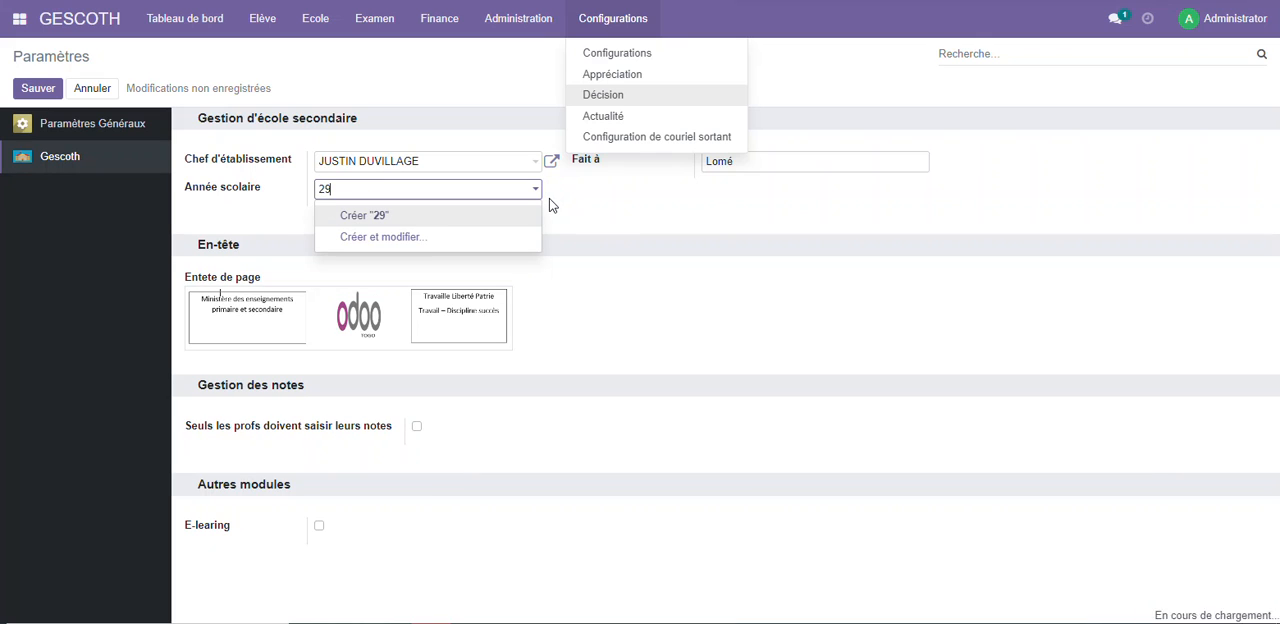
pyautogui.press('BackSpace')
pyautogui.write('023')
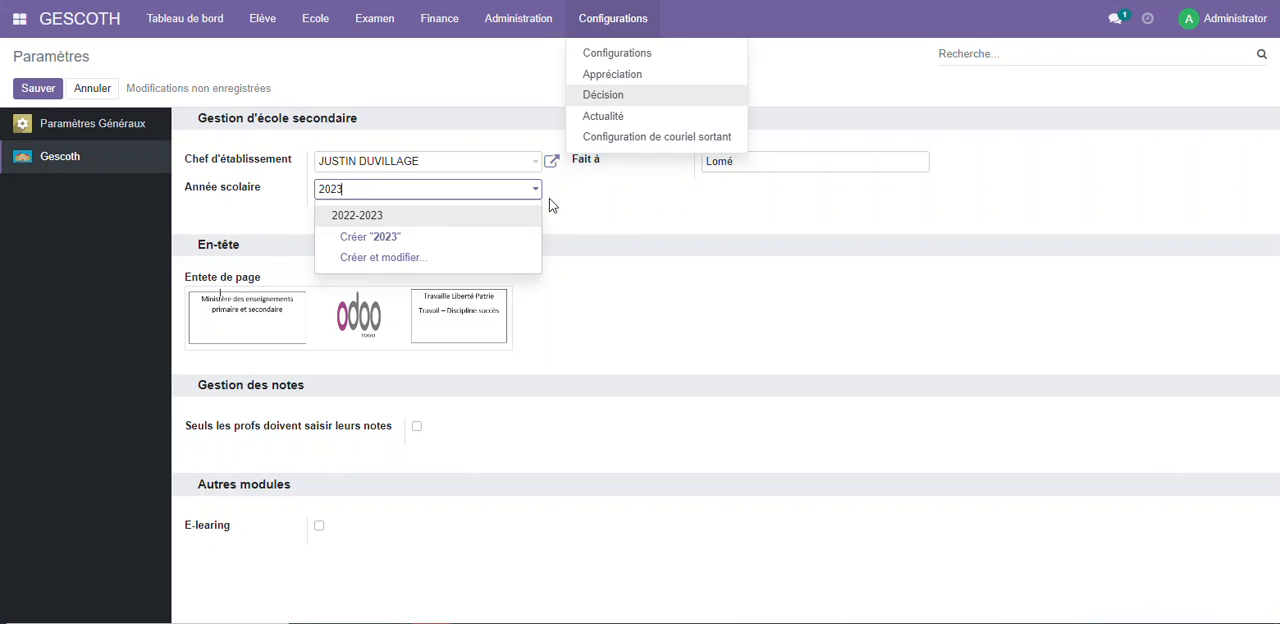
pyautogui.write('-202')
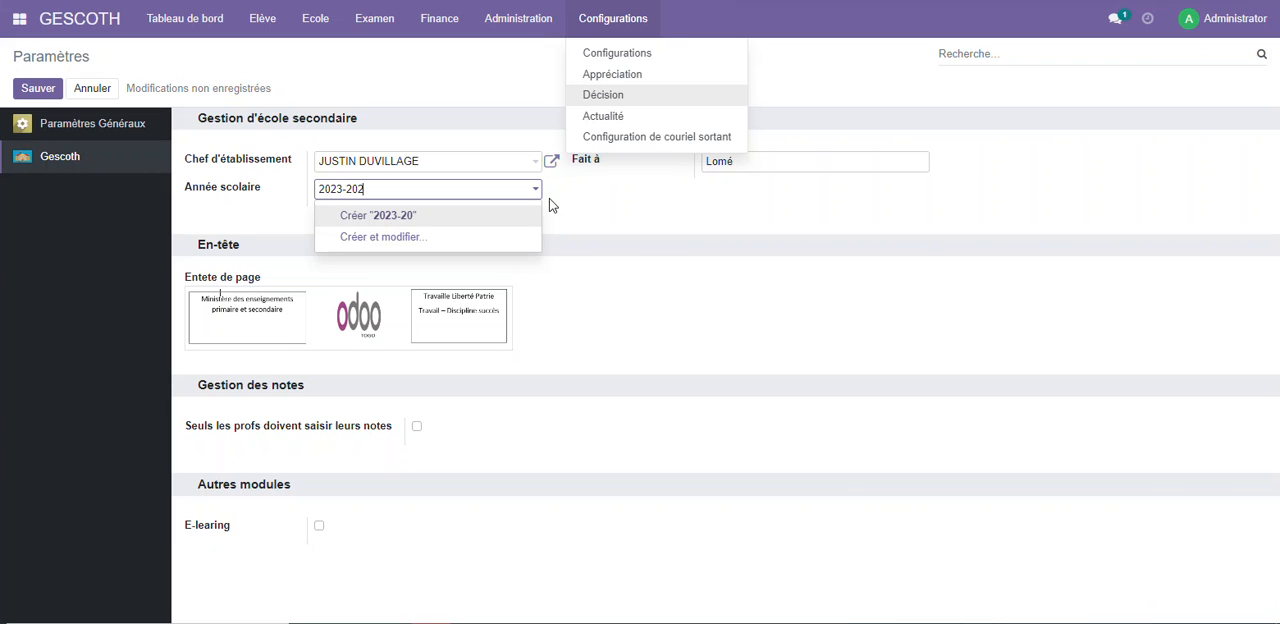
pyautogui.write('4')
pyautogui.click(417, 237)
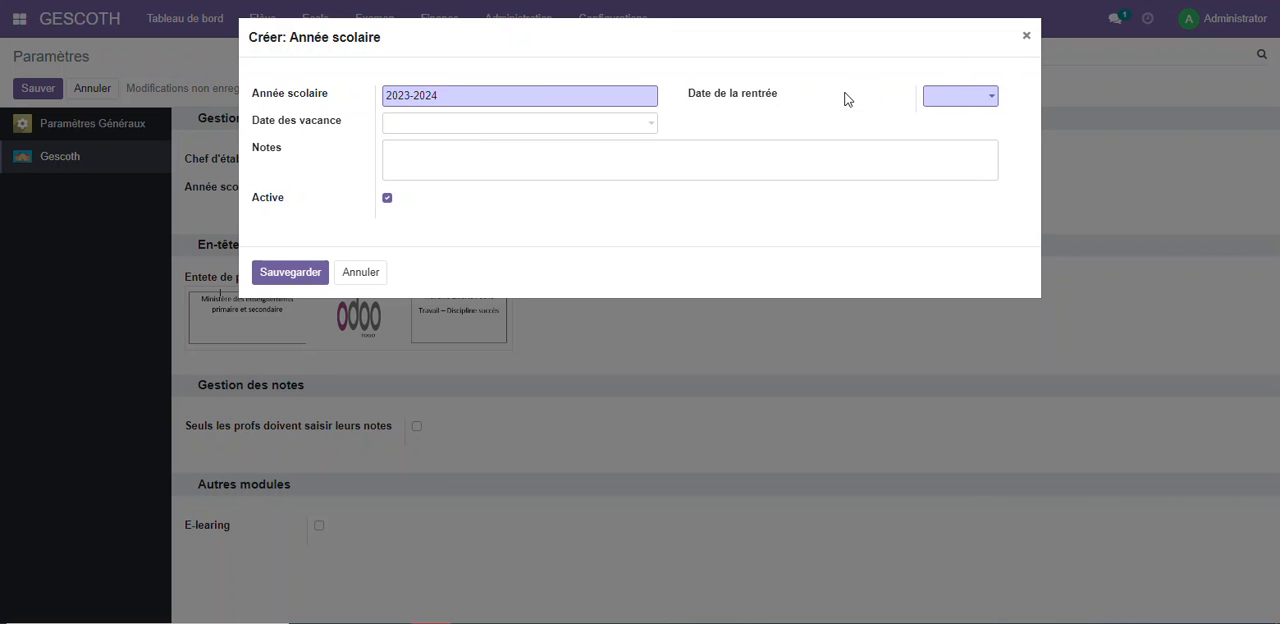
# Set the new school year's Date de la rentrée to 13 October 2022, and save the school year and the settings
pyautogui.click(976, 99)
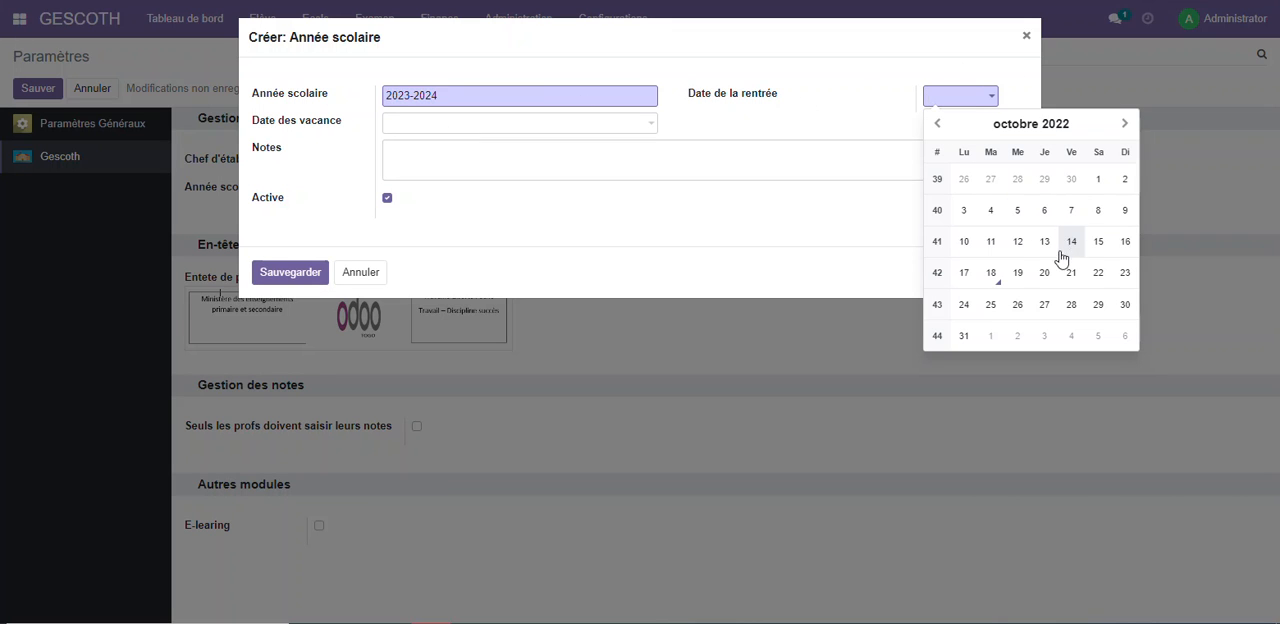
pyautogui.click(1040, 241)
pyautogui.click(261, 281)
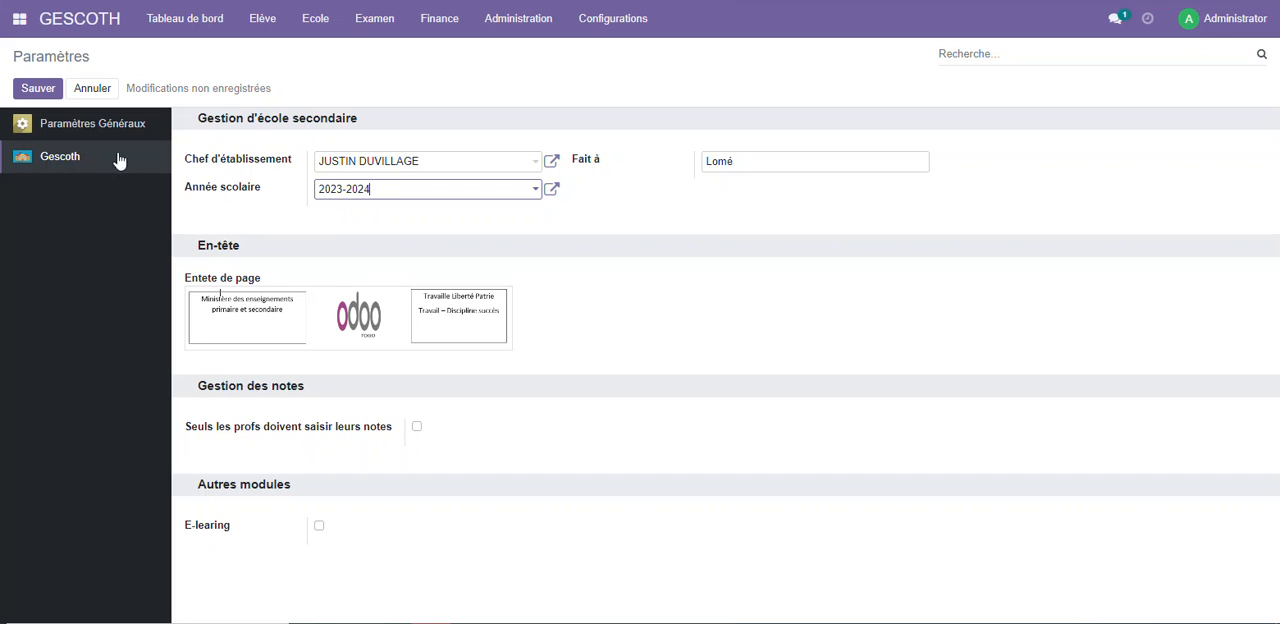
pyautogui.click(38, 90)
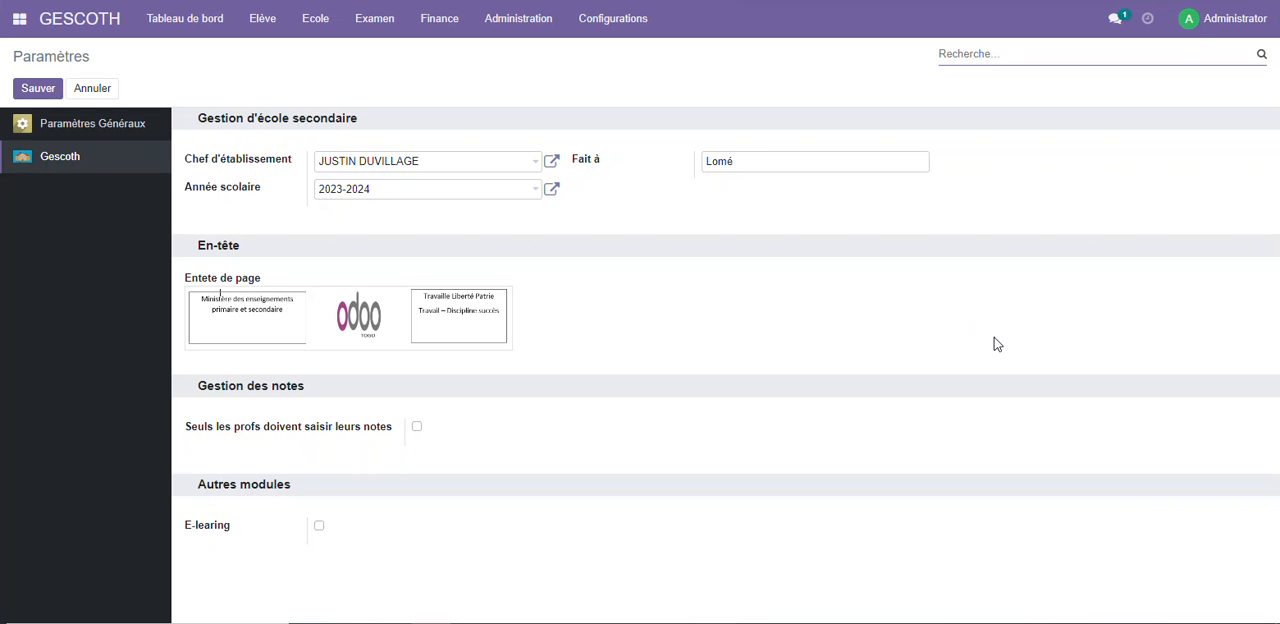
# Open the Délibération form and choose 2NDE A4 as the class
pyautogui.click(406, 30)
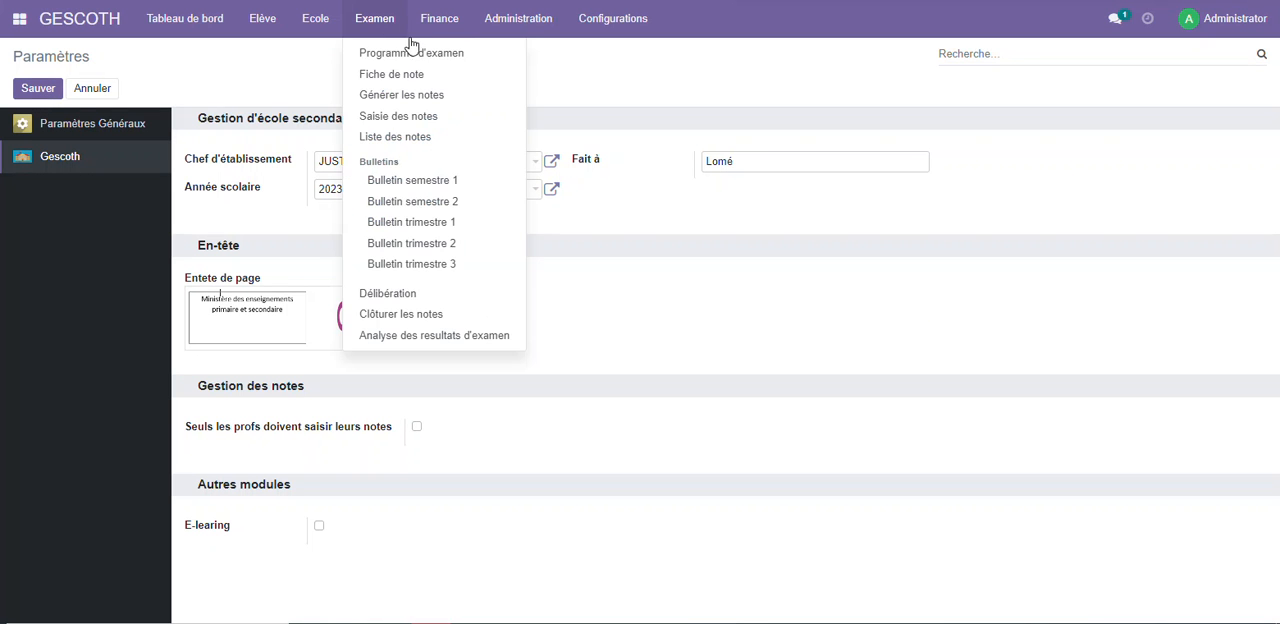
pyautogui.click(397, 297)
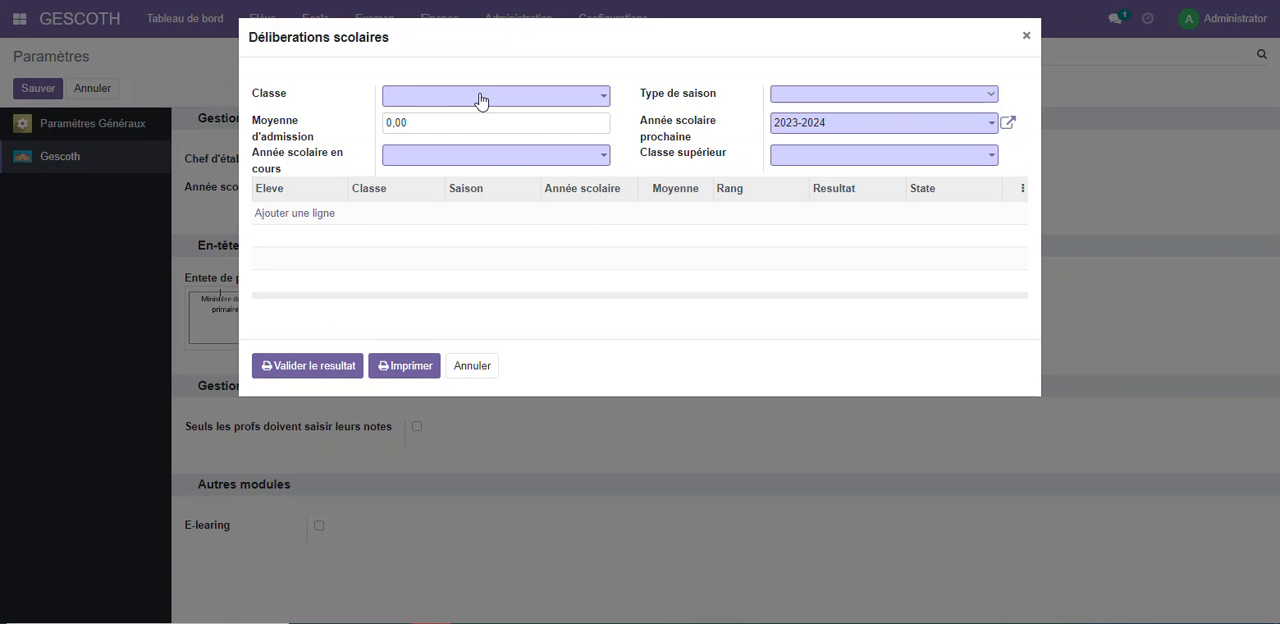
pyautogui.click(480, 97)
pyautogui.click(453, 116)
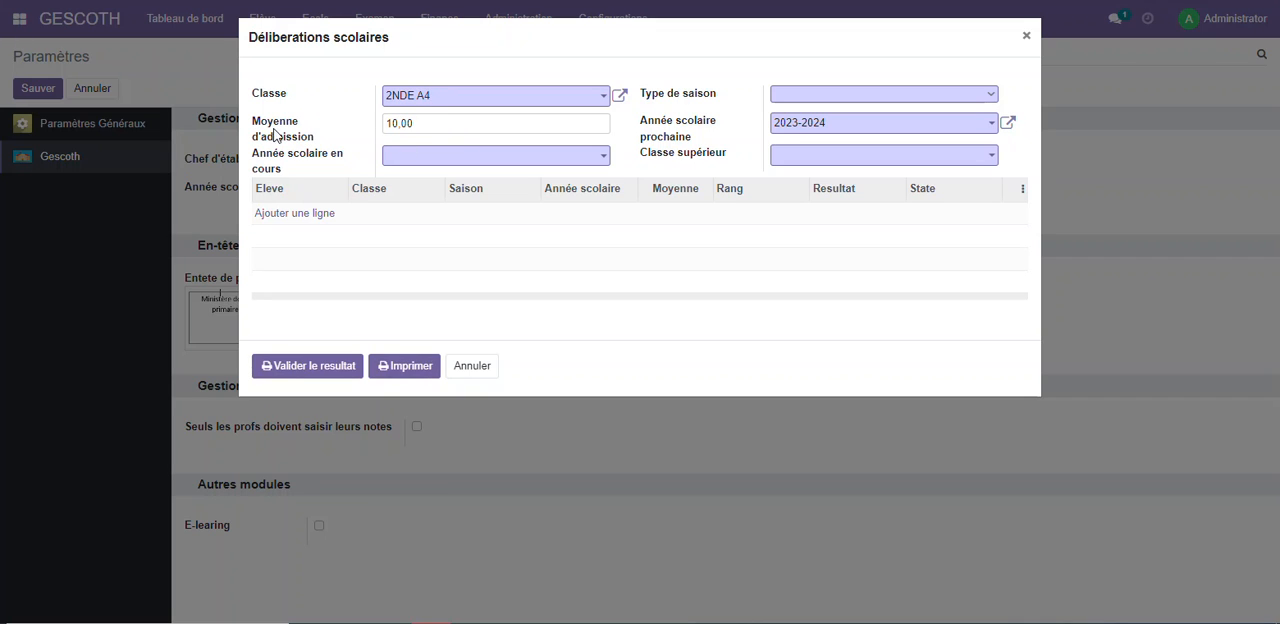
# Check the admission average in the deliberation form and in the record of class 2NDE A4, and close the record
pyautogui.moveTo(437, 126); pyautogui.dragTo(372, 126)
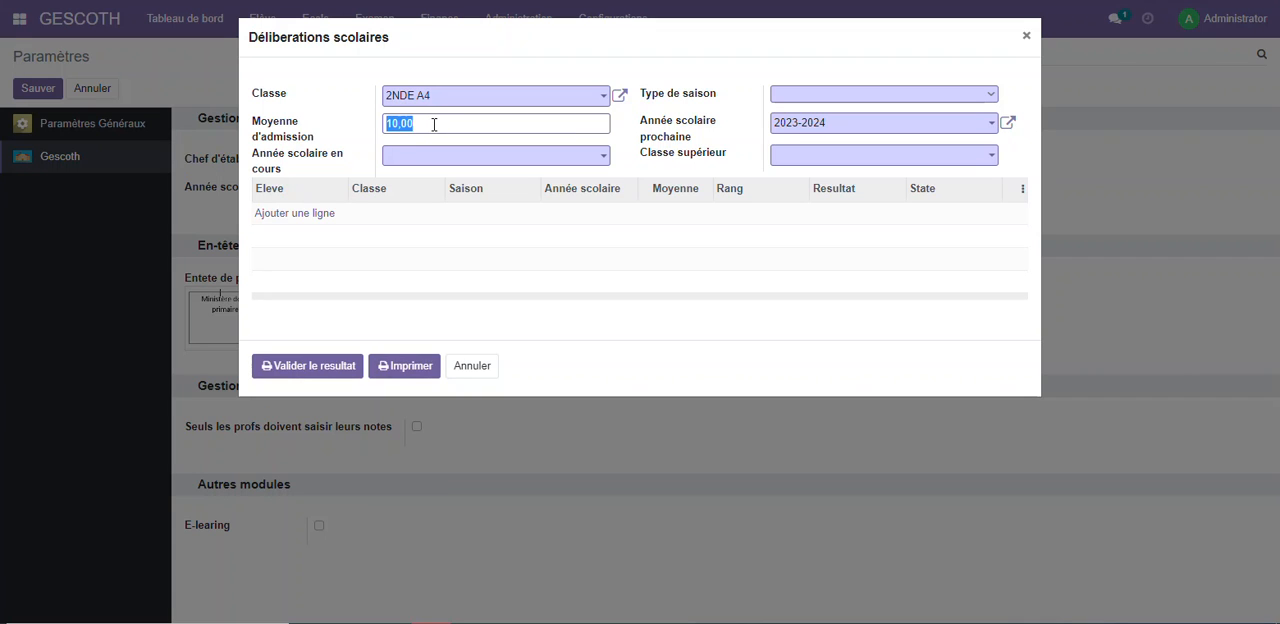
pyautogui.moveTo(434, 124); pyautogui.dragTo(344, 131)
pyautogui.click(619, 95)
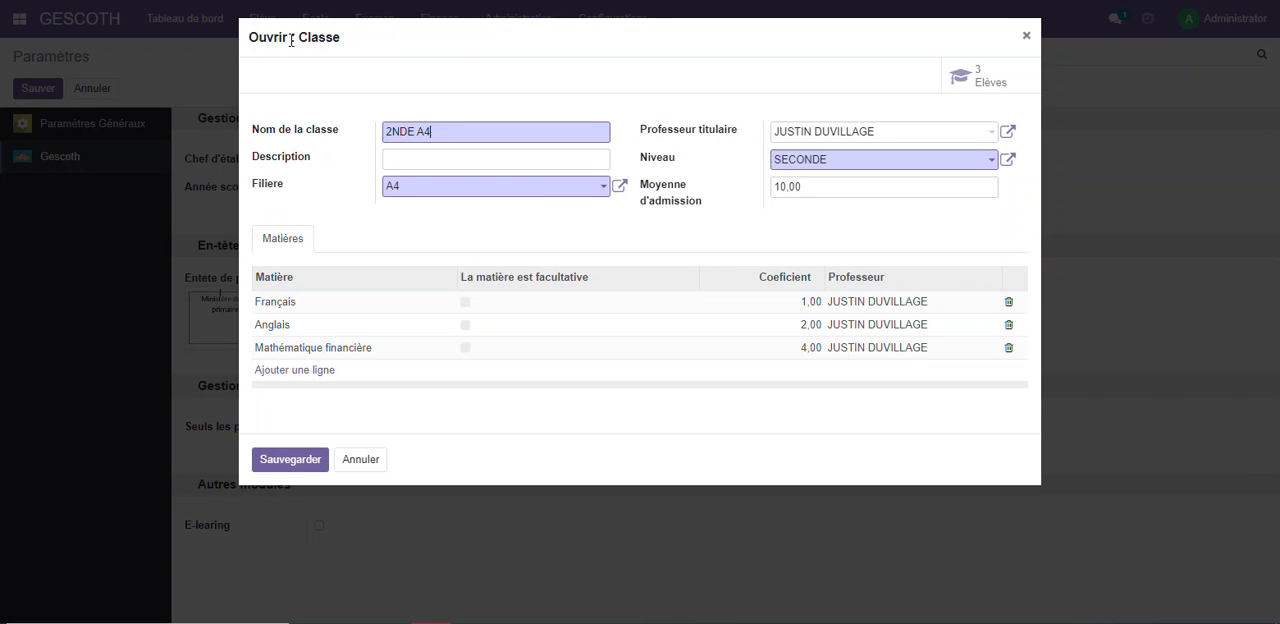
pyautogui.moveTo(340, 39); pyautogui.dragTo(291, 44)
pyautogui.moveTo(828, 184); pyautogui.dragTo(746, 194)
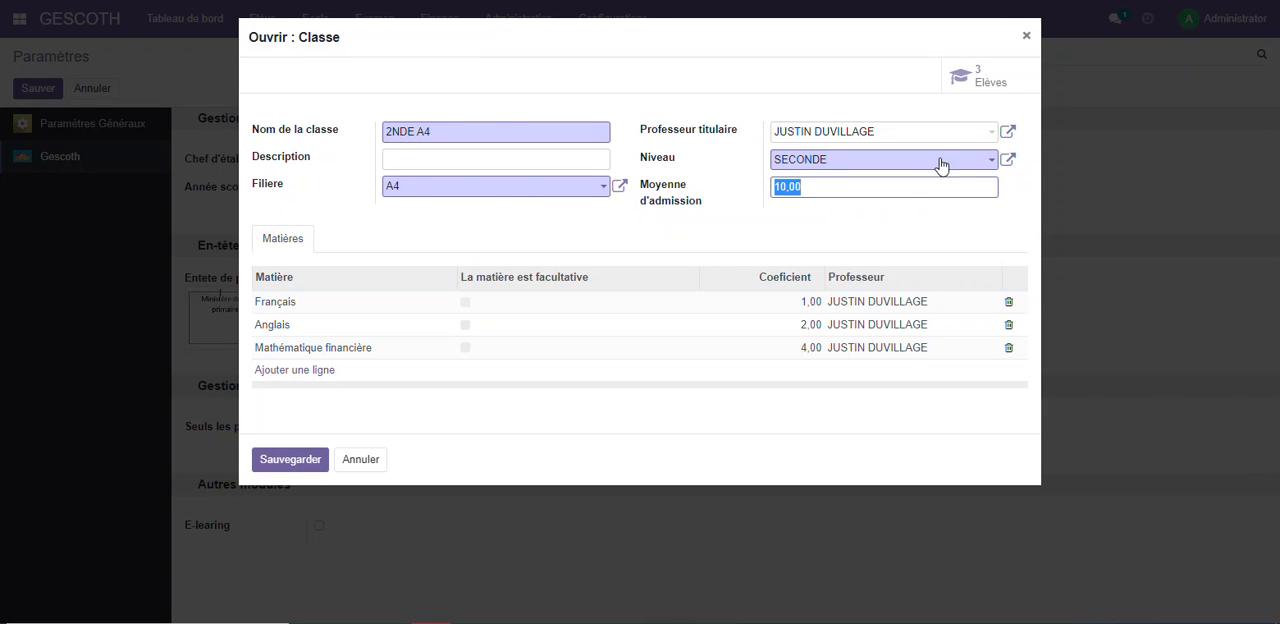
pyautogui.click(1025, 36)
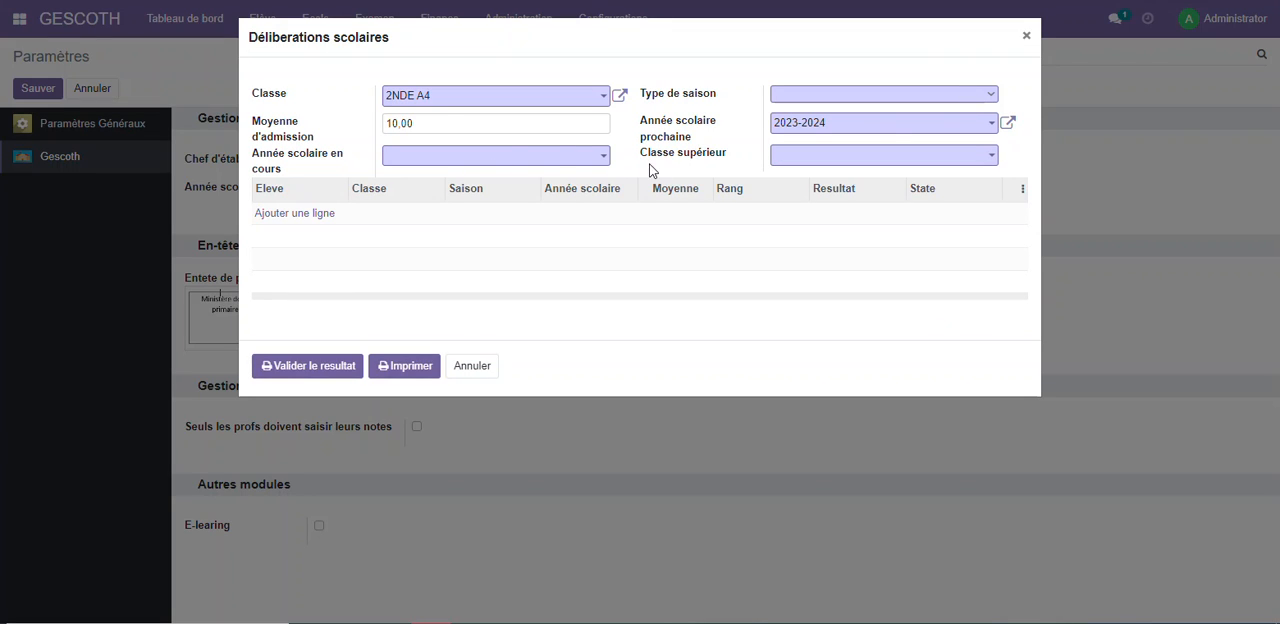
# Set the deliberation's current school year to 2022-2023 and its season type to Semestre
pyautogui.moveTo(432, 132); pyautogui.dragTo(336, 134)
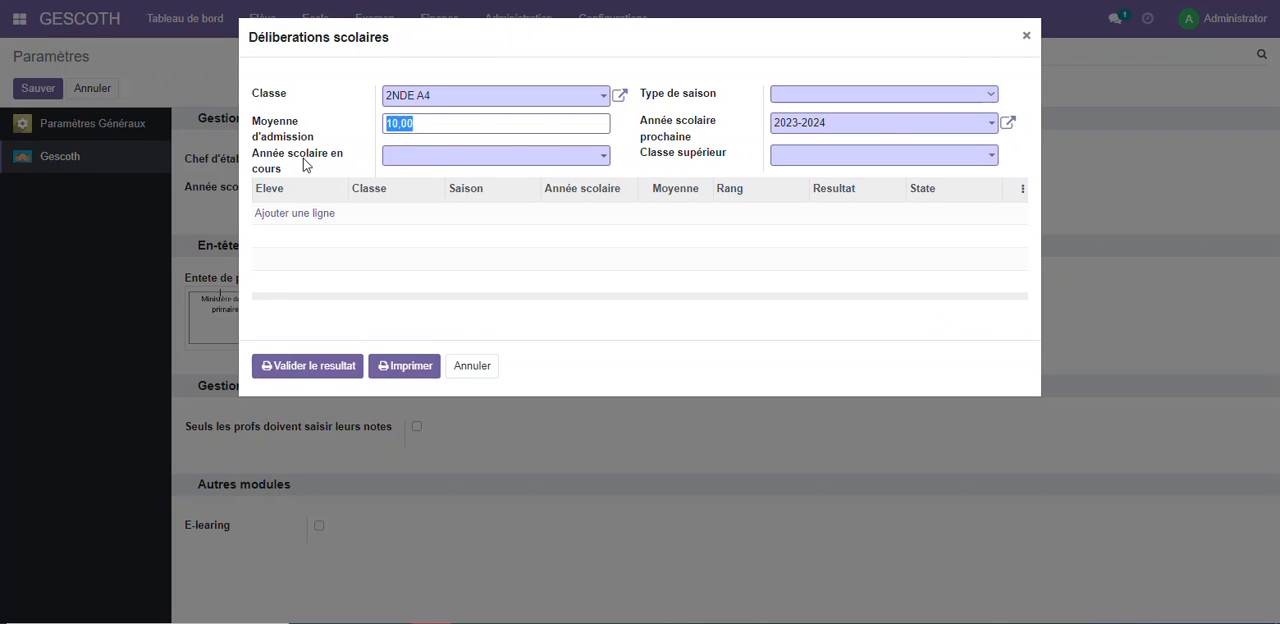
pyautogui.click(447, 163)
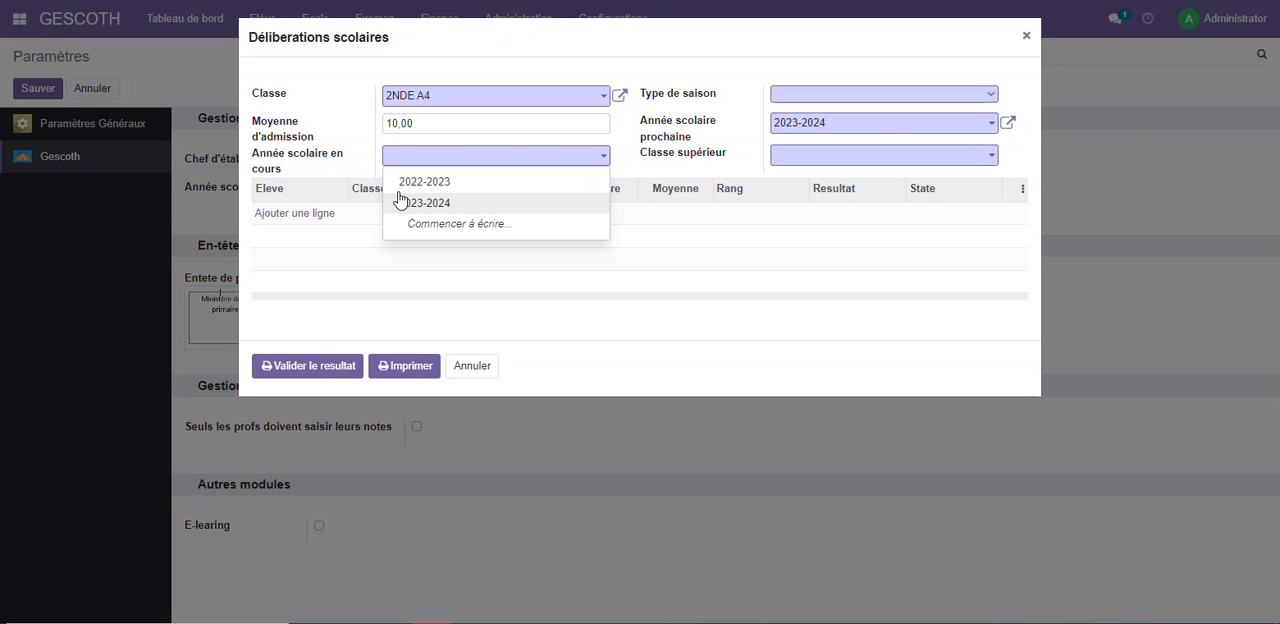
pyautogui.click(440, 181)
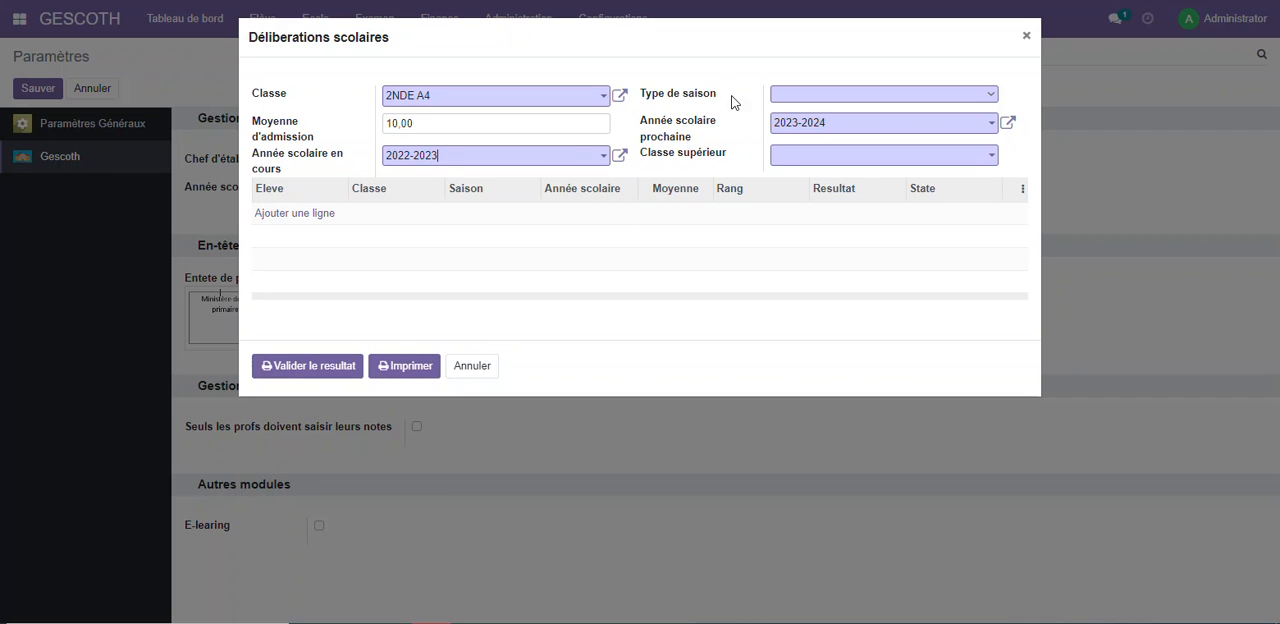
pyautogui.click(799, 100)
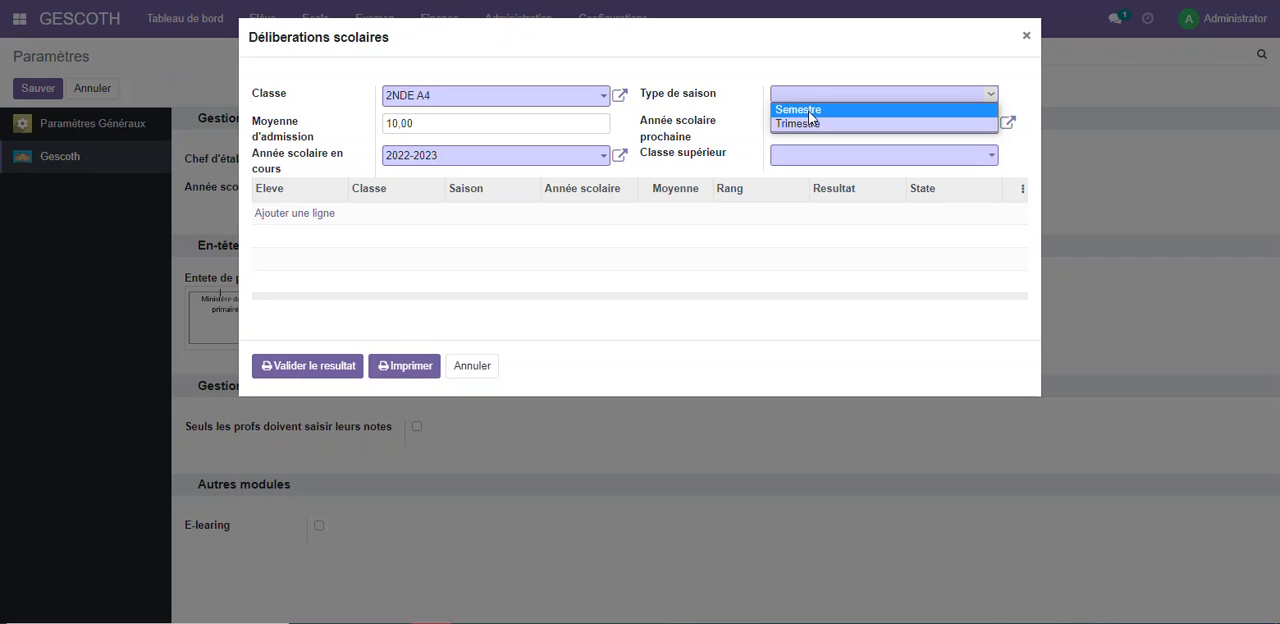
pyautogui.click(815, 111)
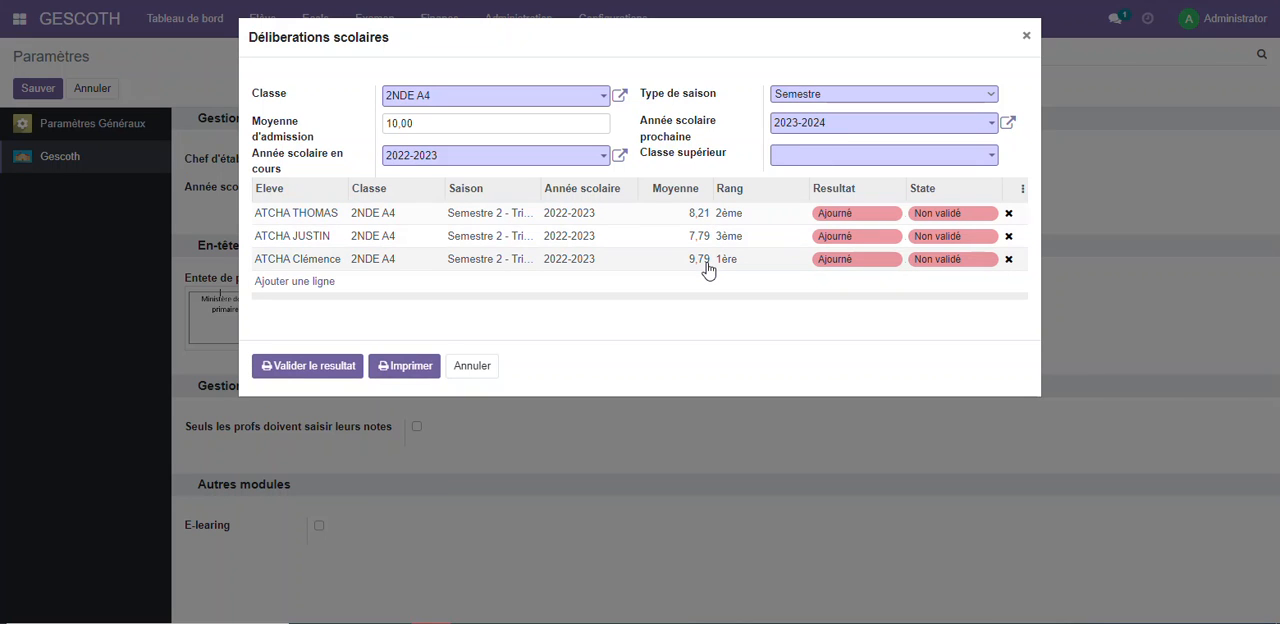
# Try an admission average of 9, check the classes offered as Classe supérieur, and cancel the deliberation form
pyautogui.moveTo(443, 121); pyautogui.dragTo(295, 149)
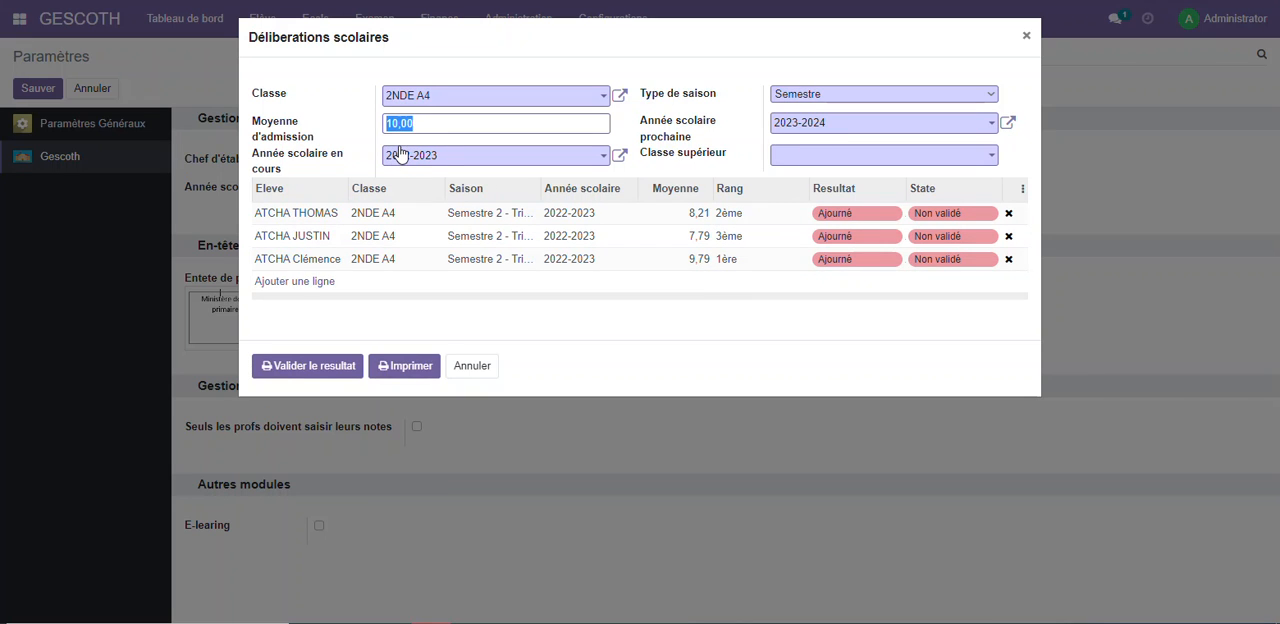
pyautogui.write('ç')
pyautogui.write('9')
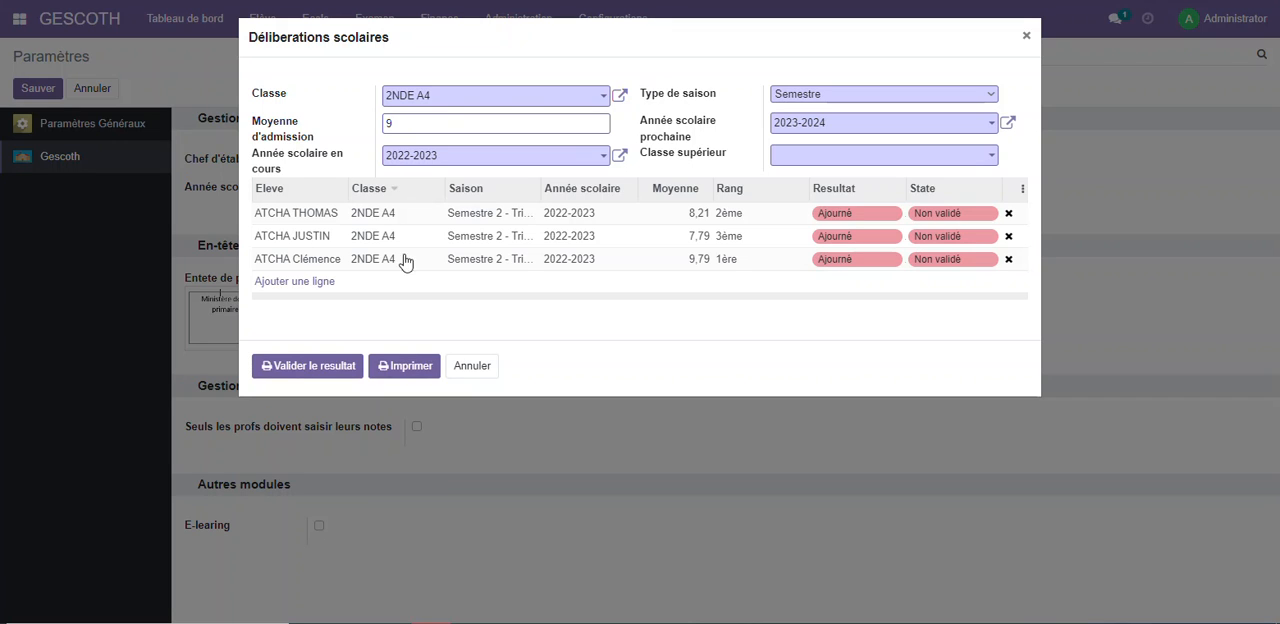
pyautogui.click(486, 313)
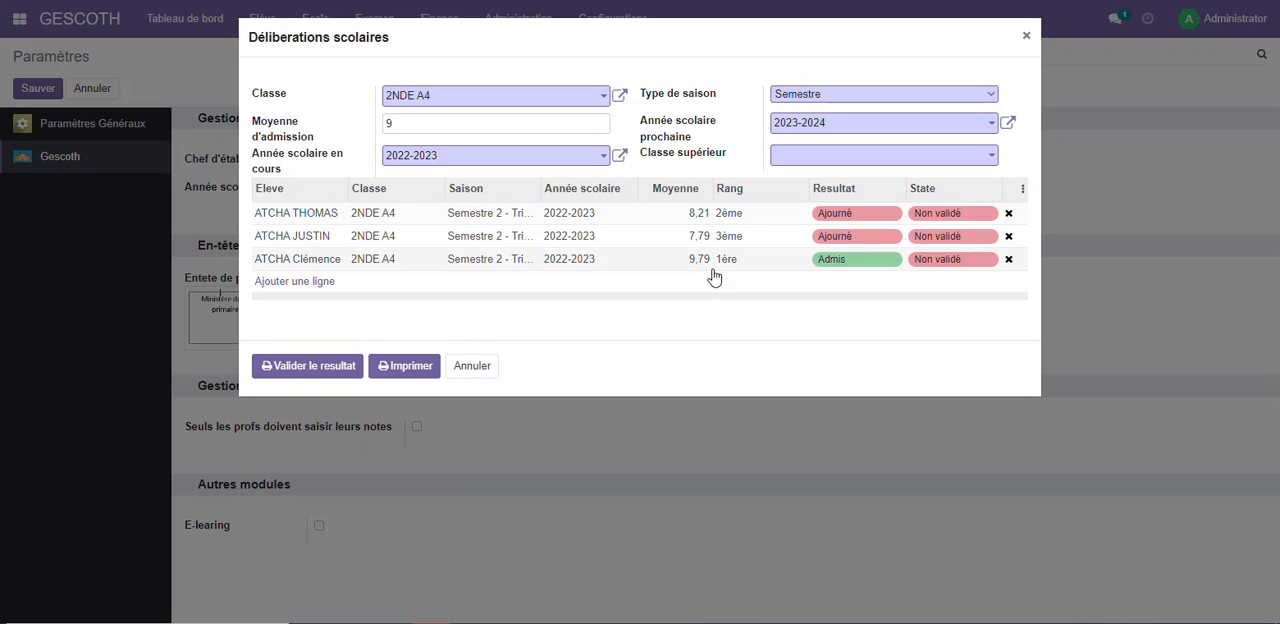
pyautogui.click(802, 160)
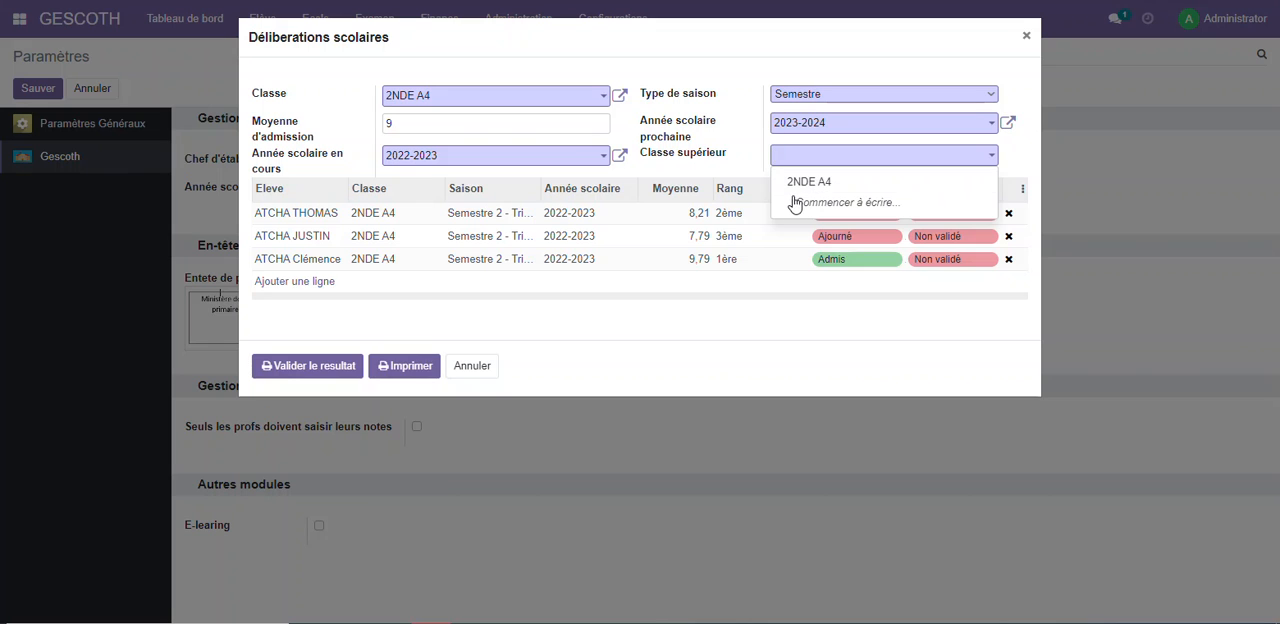
pyautogui.click(472, 365)
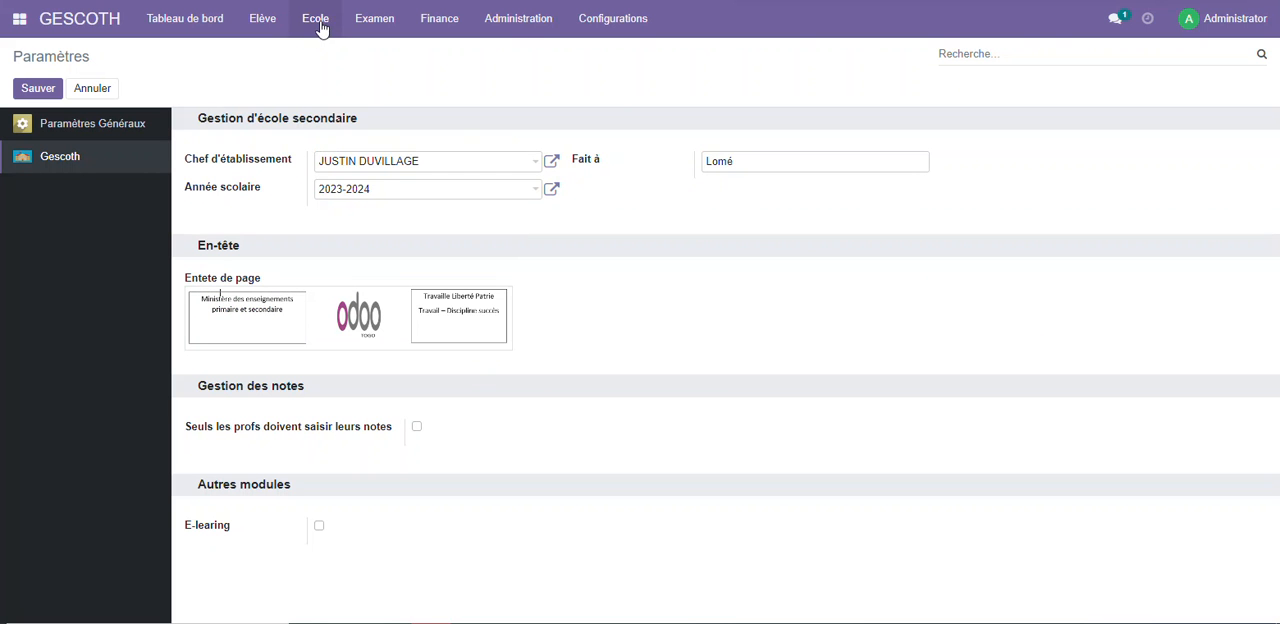
# Start a new class record named 1ère and choose G1 as its Filiere
pyautogui.click(318, 22)
pyautogui.click(326, 117)
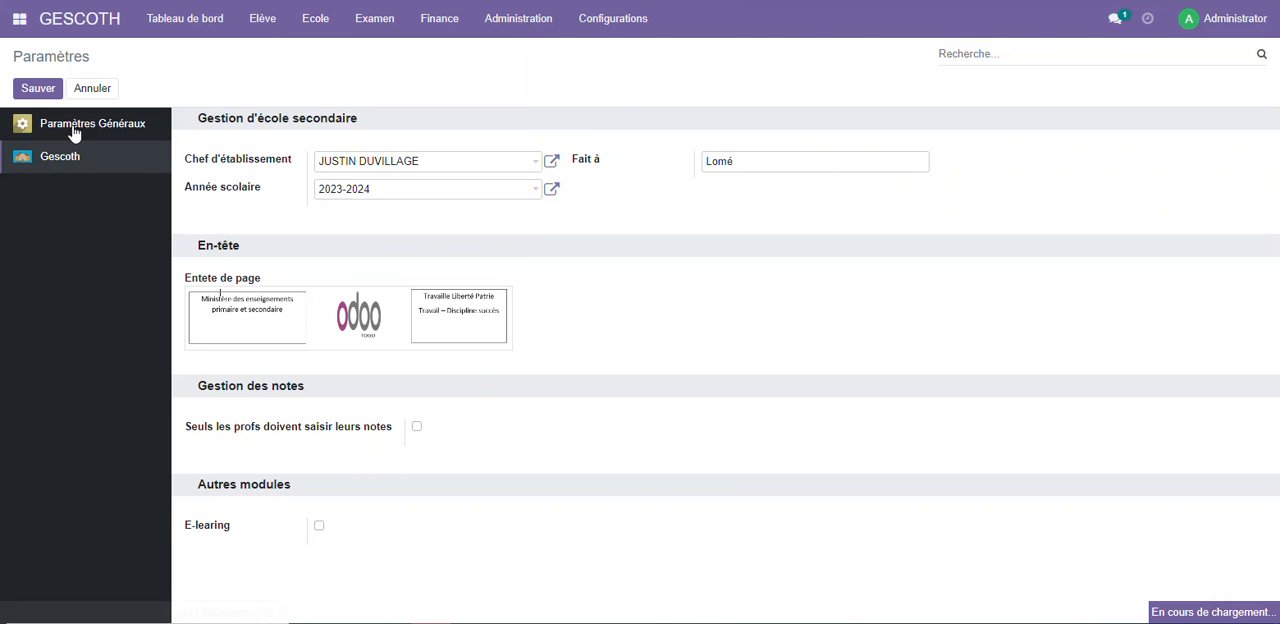
pyautogui.click(35, 88)
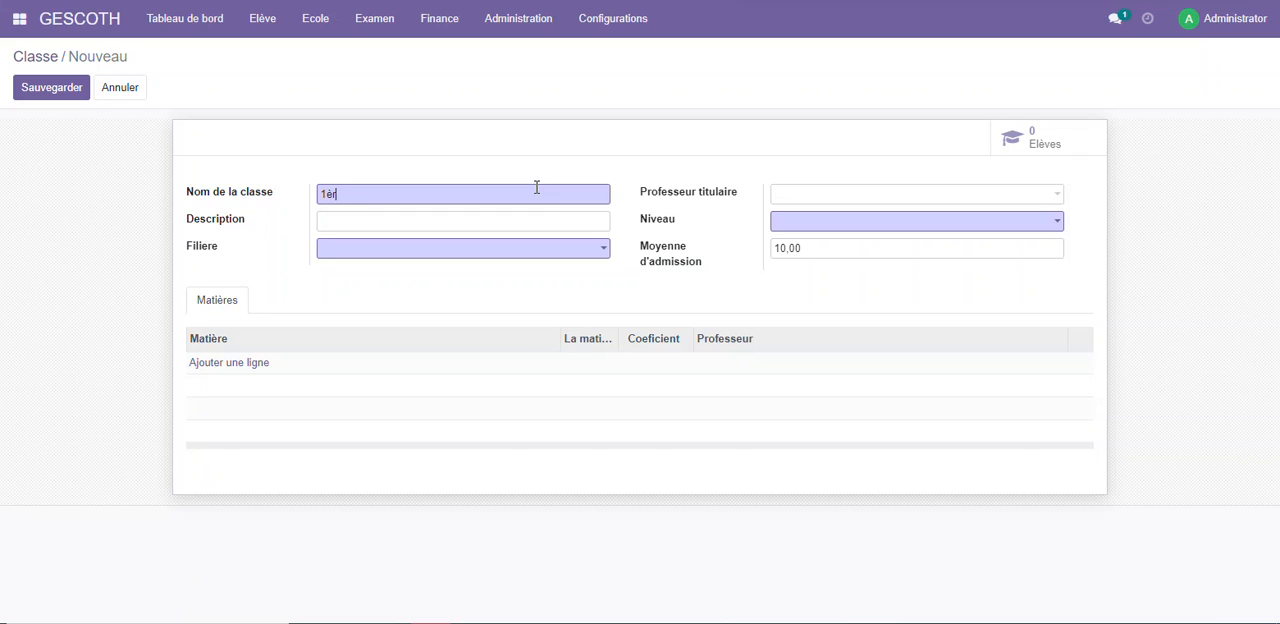
pyautogui.click(470, 250)
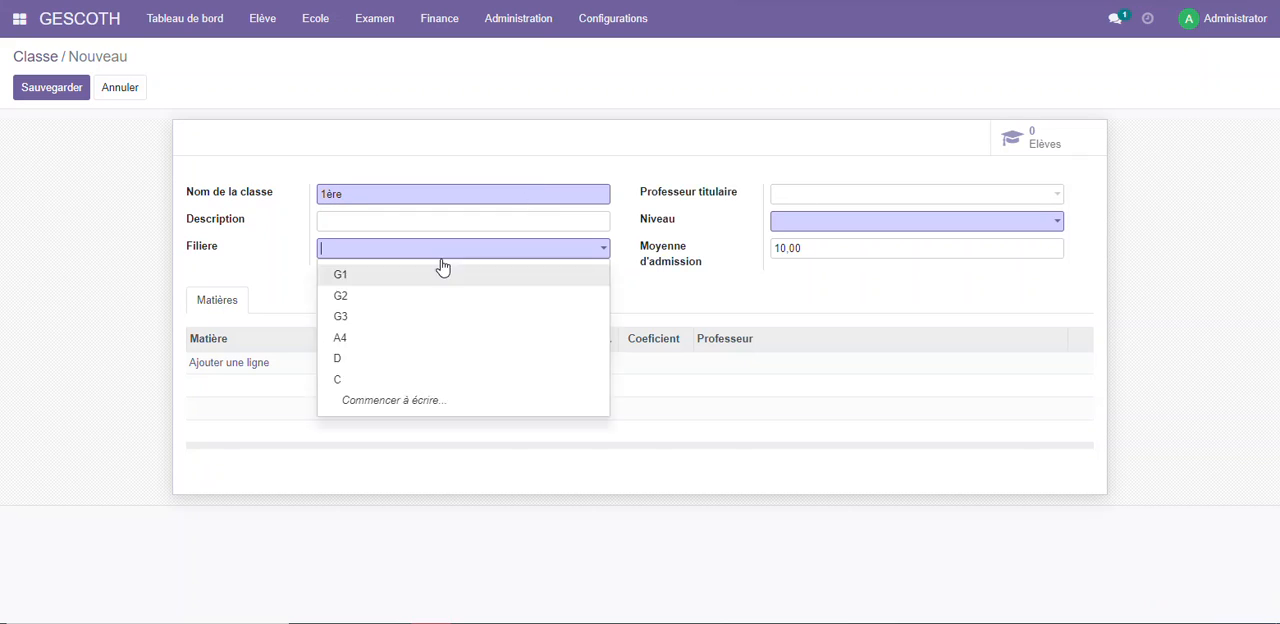
pyautogui.click(365, 276)
# Assign a Professeur titulaire and the level SECONDE to class 1ère, and save the class
pyautogui.click(820, 195)
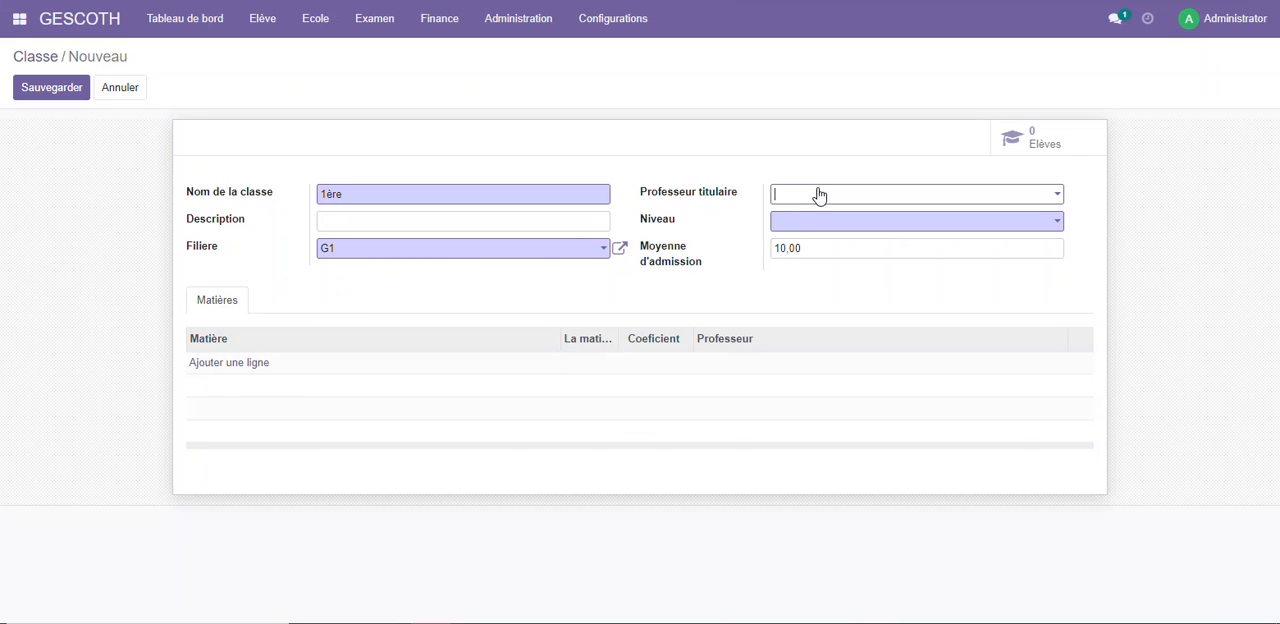
pyautogui.click(825, 222)
pyautogui.click(814, 224)
pyautogui.click(800, 246)
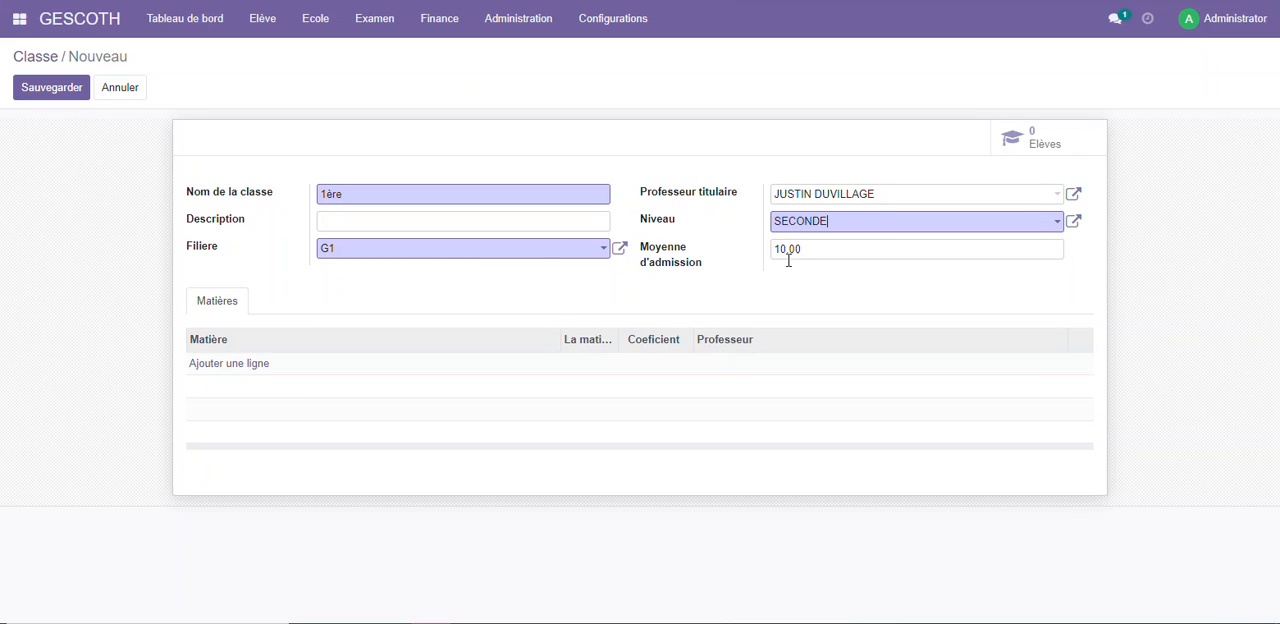
pyautogui.click(50, 94)
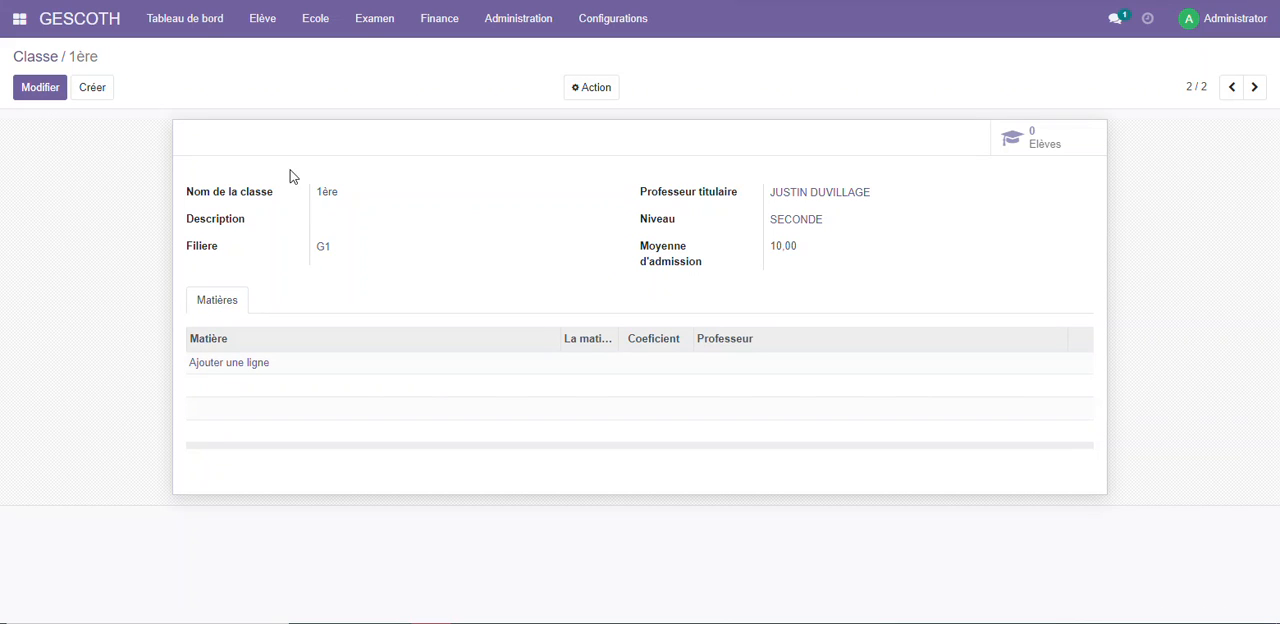
# Open the Délibération form and choose class 2NDE A4, current school year 2022-2023 and season type Semestre
pyautogui.click(358, 24)
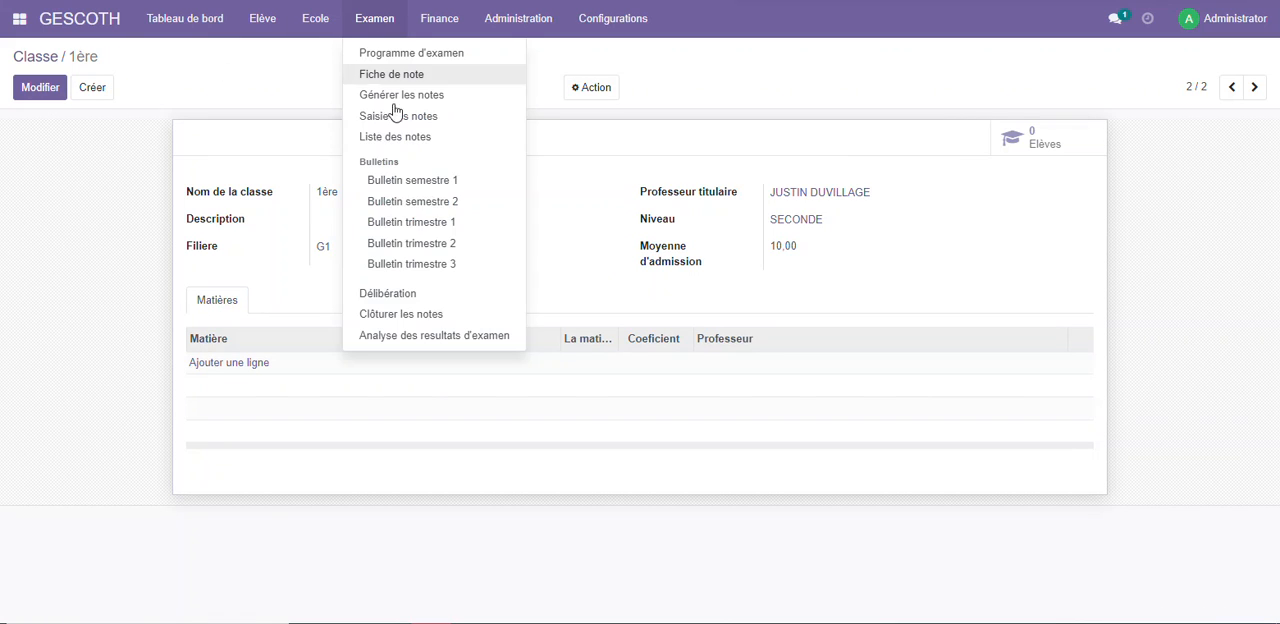
pyautogui.click(415, 293)
pyautogui.click(449, 96)
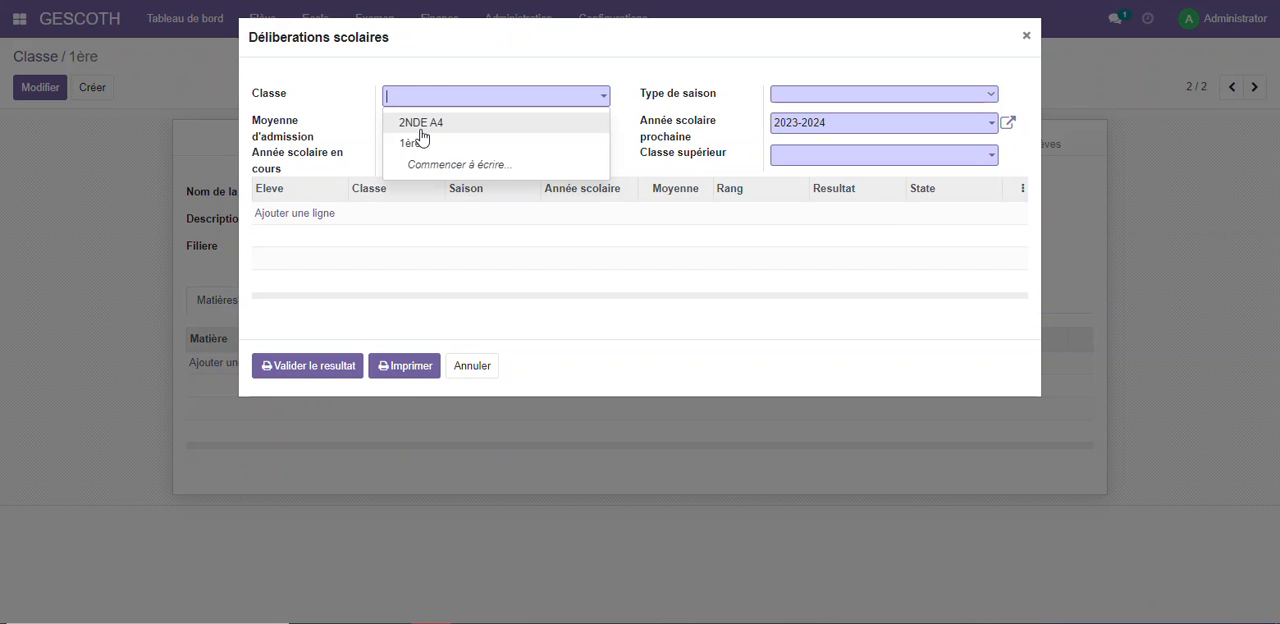
pyautogui.click(421, 124)
pyautogui.click(424, 163)
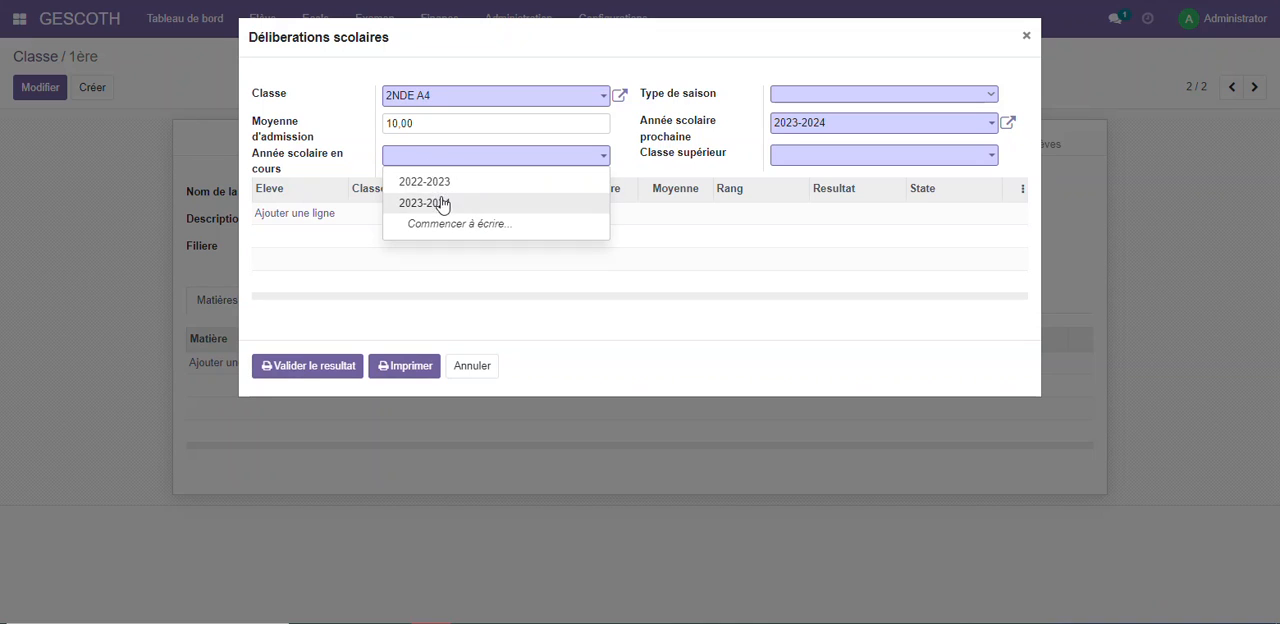
pyautogui.click(478, 182)
pyautogui.click(800, 96)
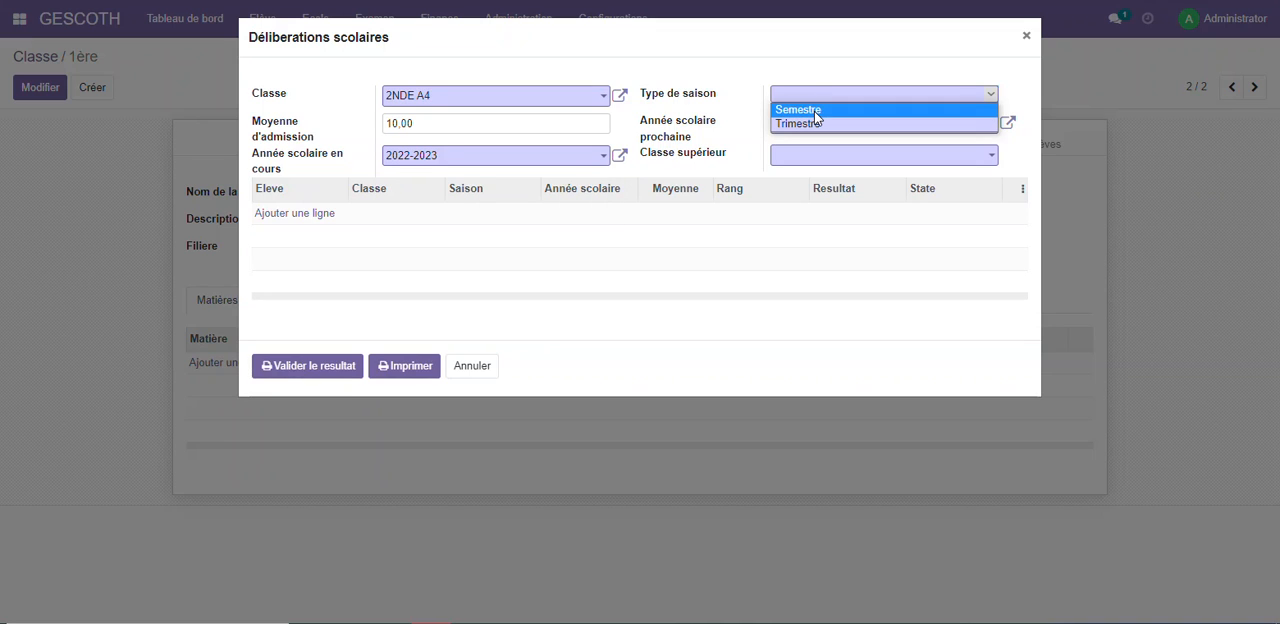
pyautogui.click(814, 111)
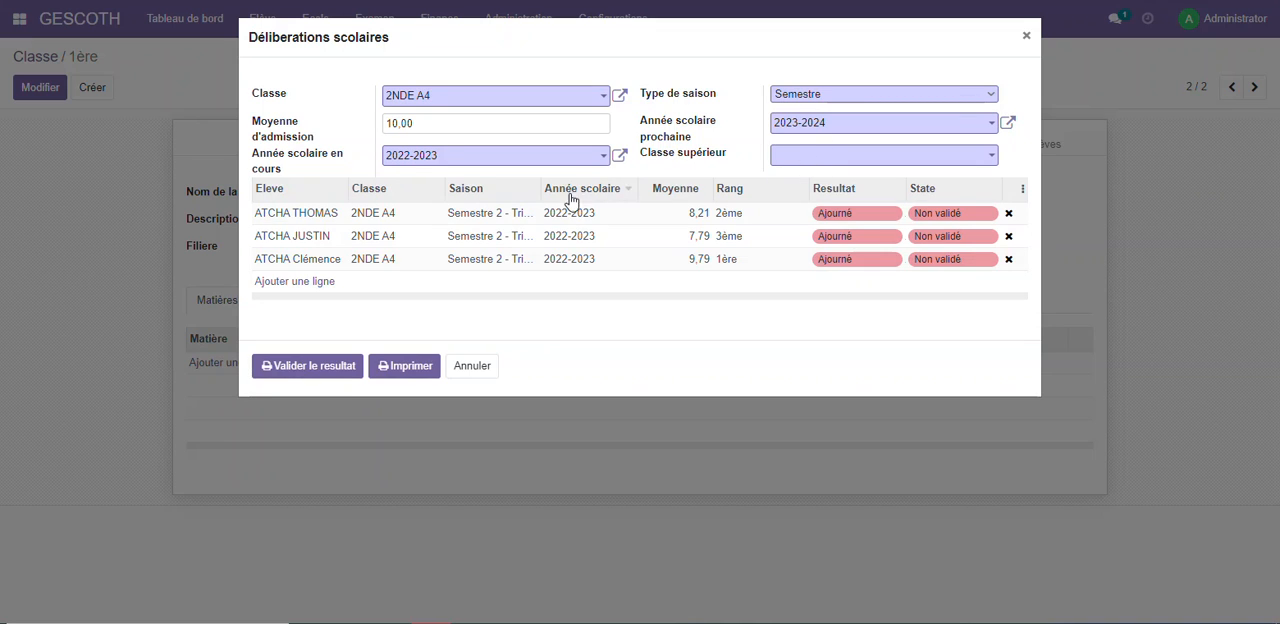
# Set the deliberation's admission average to 9 and choose 1ère as the Classe supérieur
pyautogui.moveTo(446, 132); pyautogui.dragTo(362, 134)
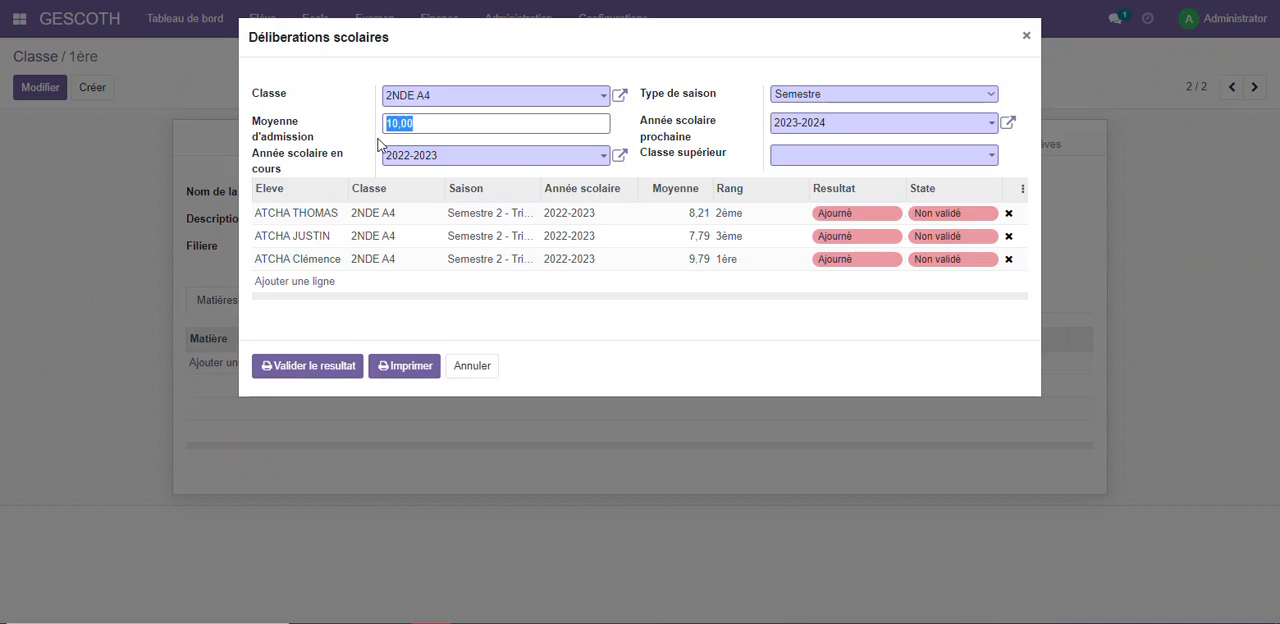
pyautogui.write('9')
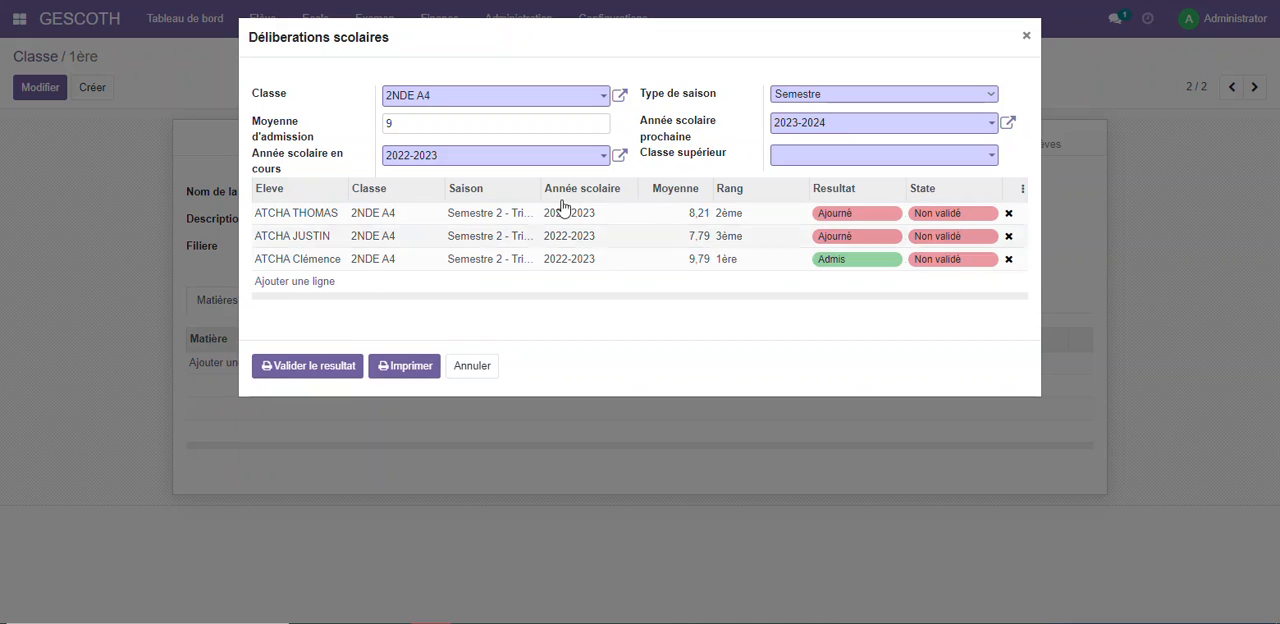
pyautogui.click(864, 158)
pyautogui.click(798, 201)
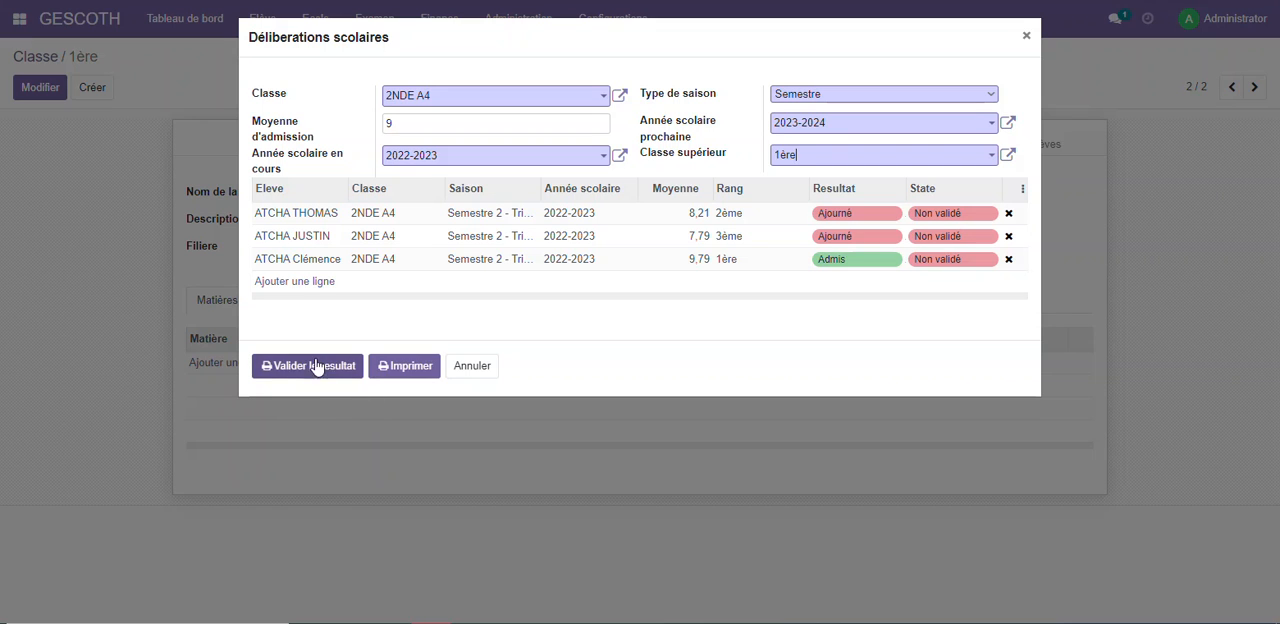
# Print the deliberation results and open the downloaded PDF of the year-end exam results
pyautogui.click(345, 367)
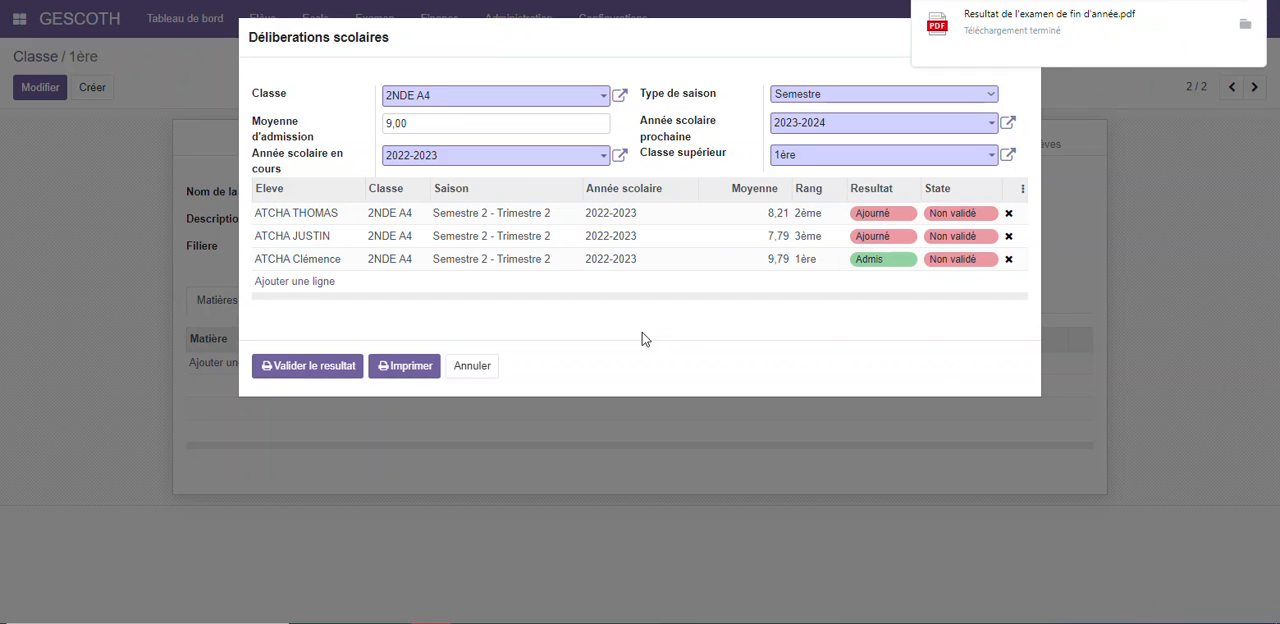
pyautogui.click(965, 32)
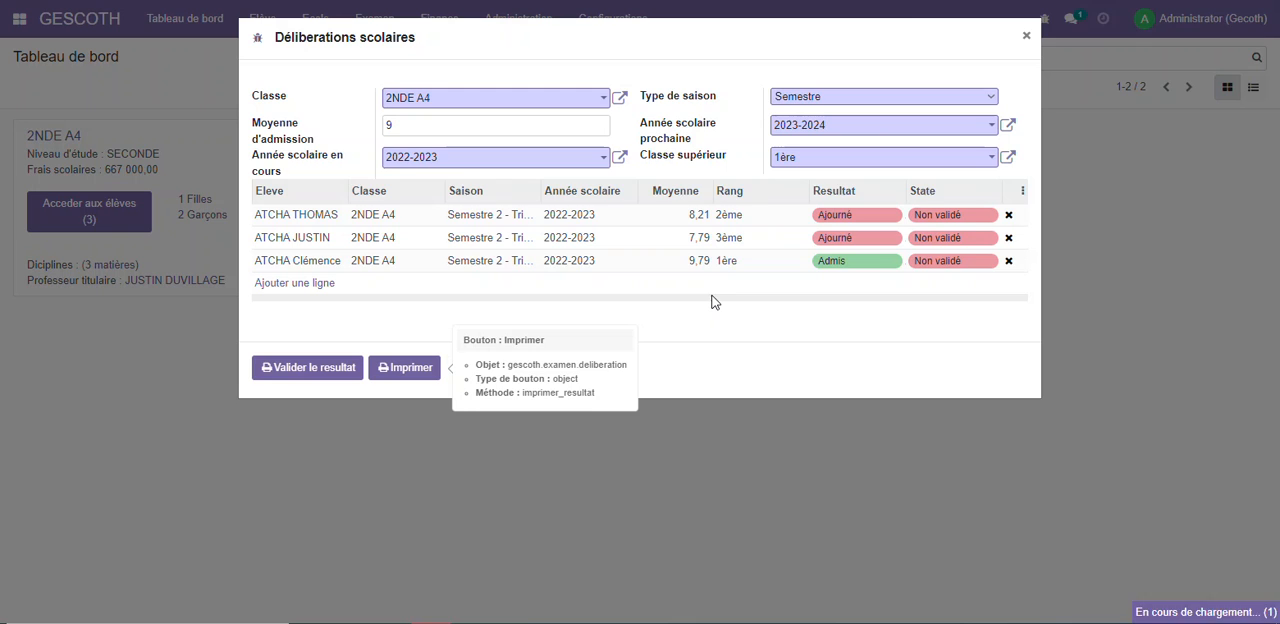
pyautogui.click(998, 18)
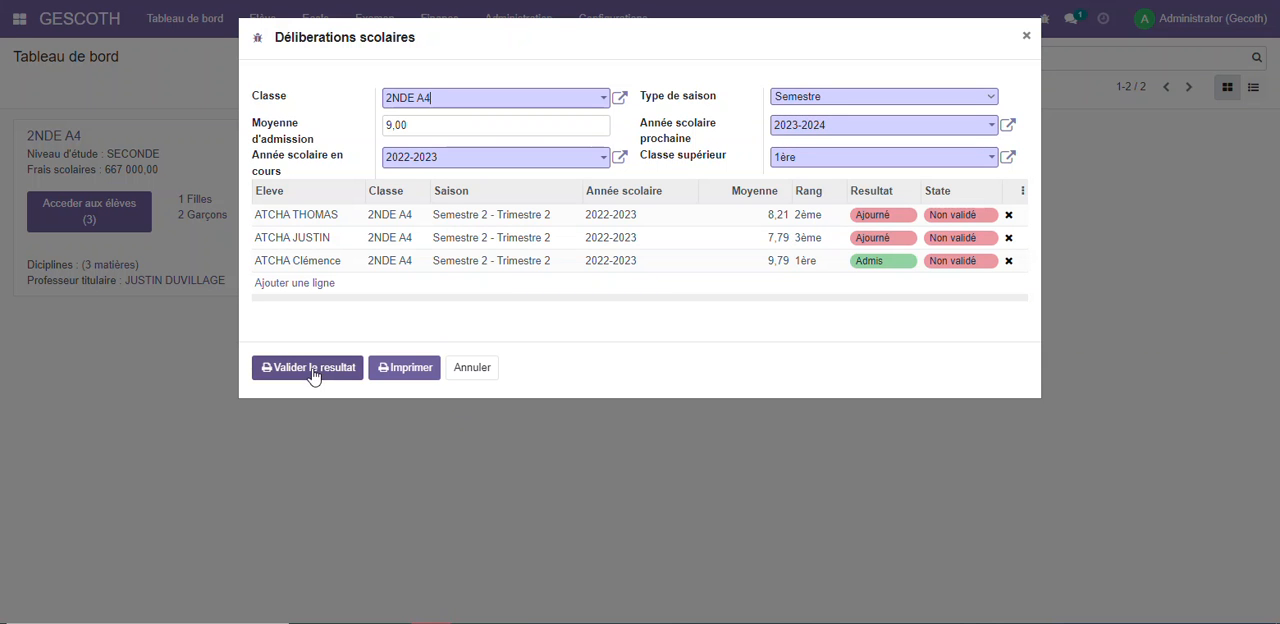
# Validate the deliberation result, refresh the dashboard, and open the student list of class 1ère
pyautogui.click(314, 373)
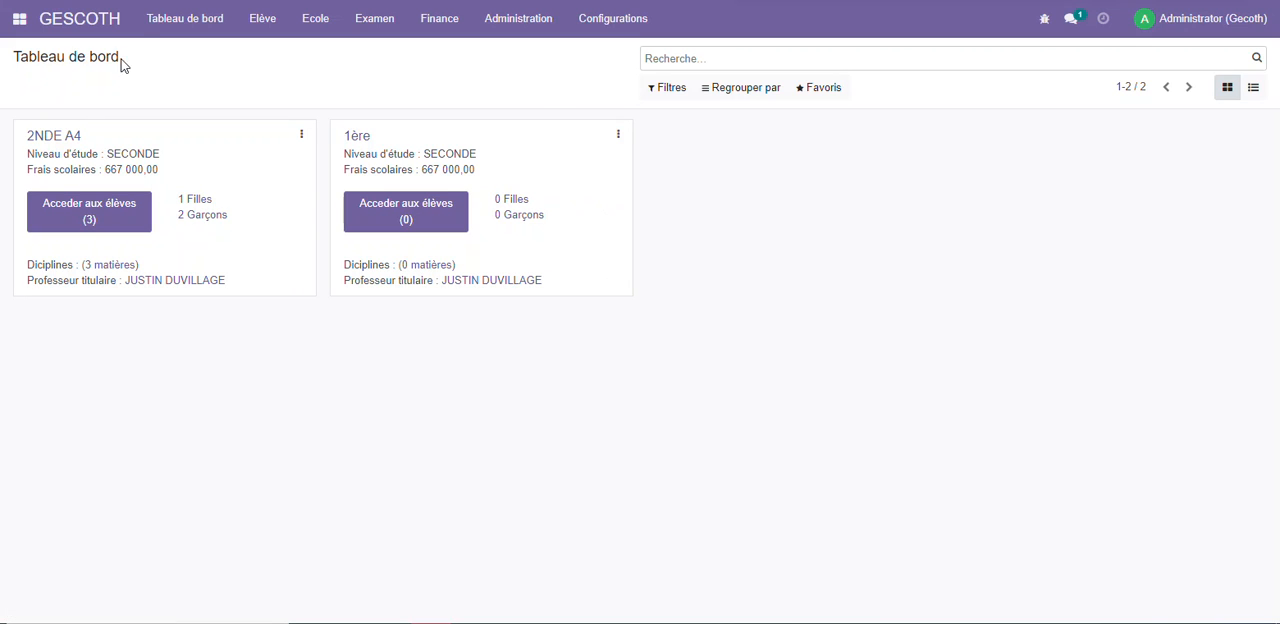
pyautogui.click(78, 28)
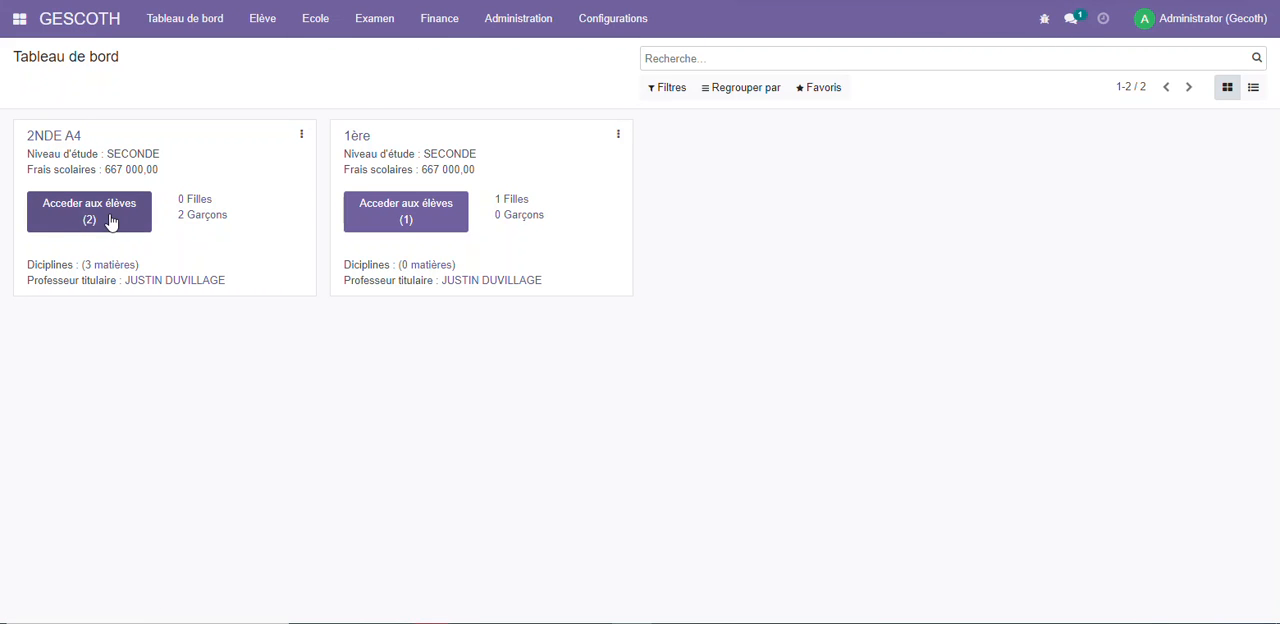
pyautogui.click(430, 220)
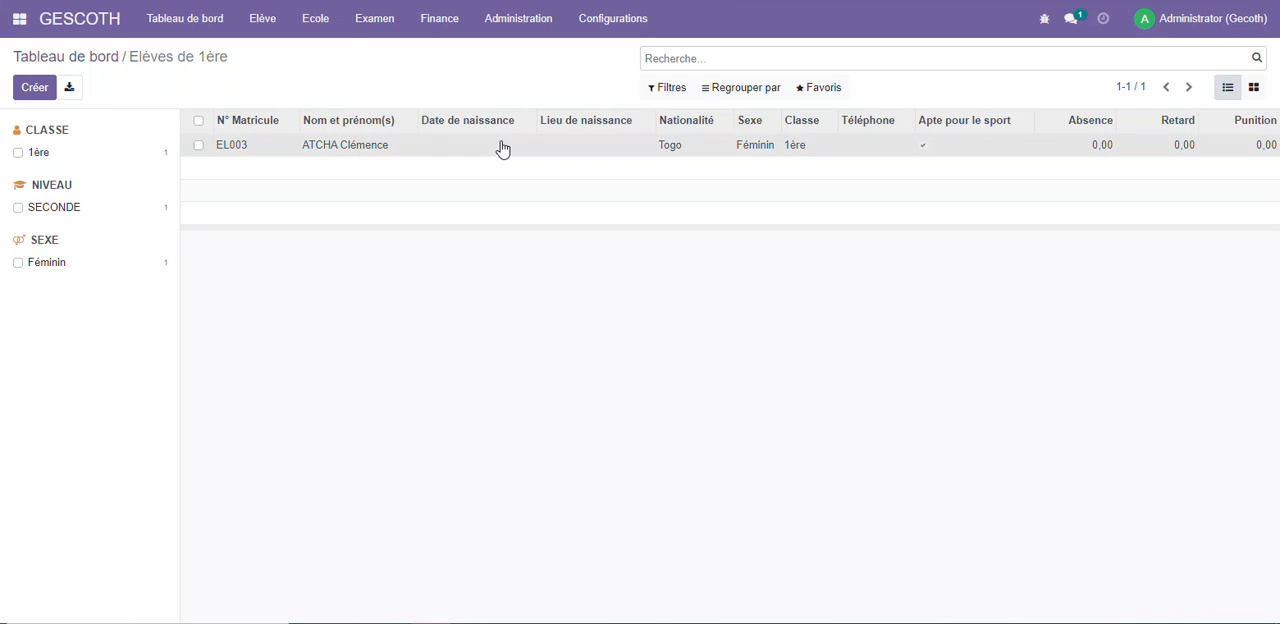
# Open the admitted student's record for editing and check the assigned class and the class choices
pyautogui.click(503, 150)
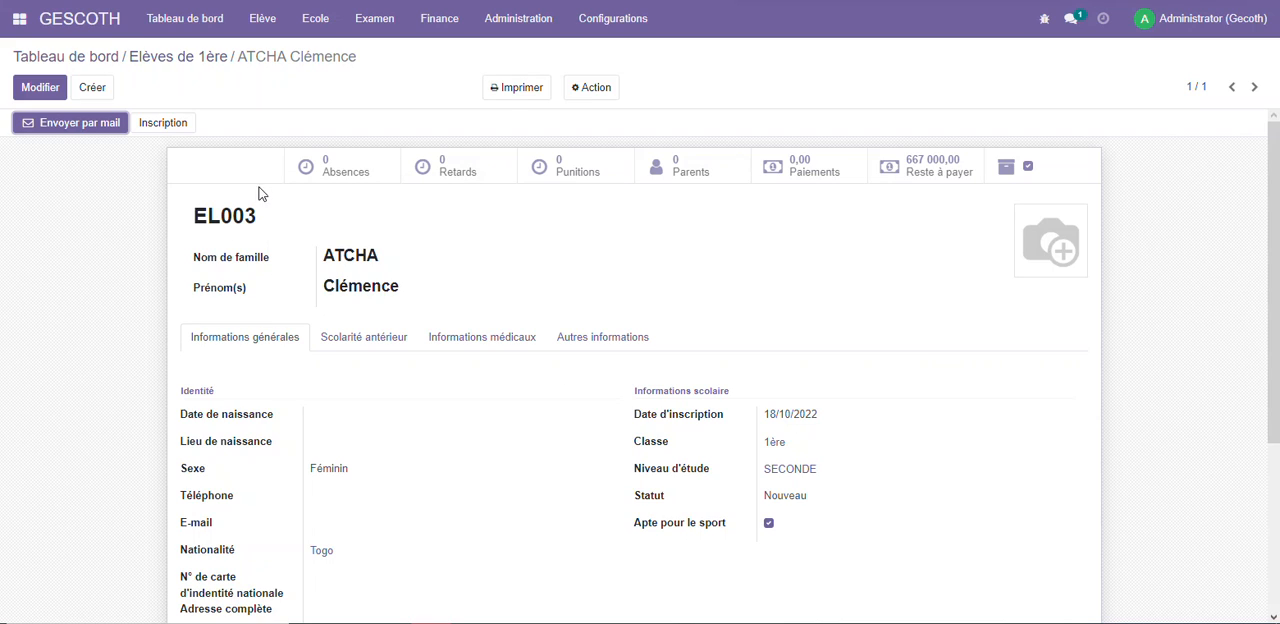
pyautogui.click(45, 87)
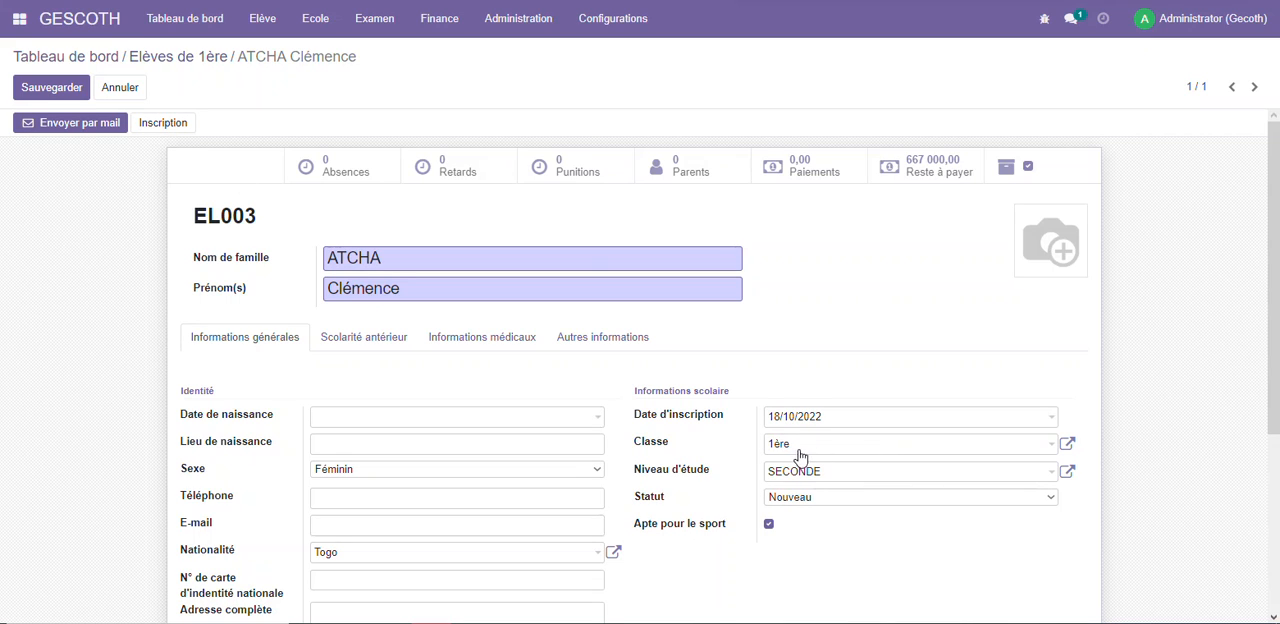
pyautogui.click(836, 445)
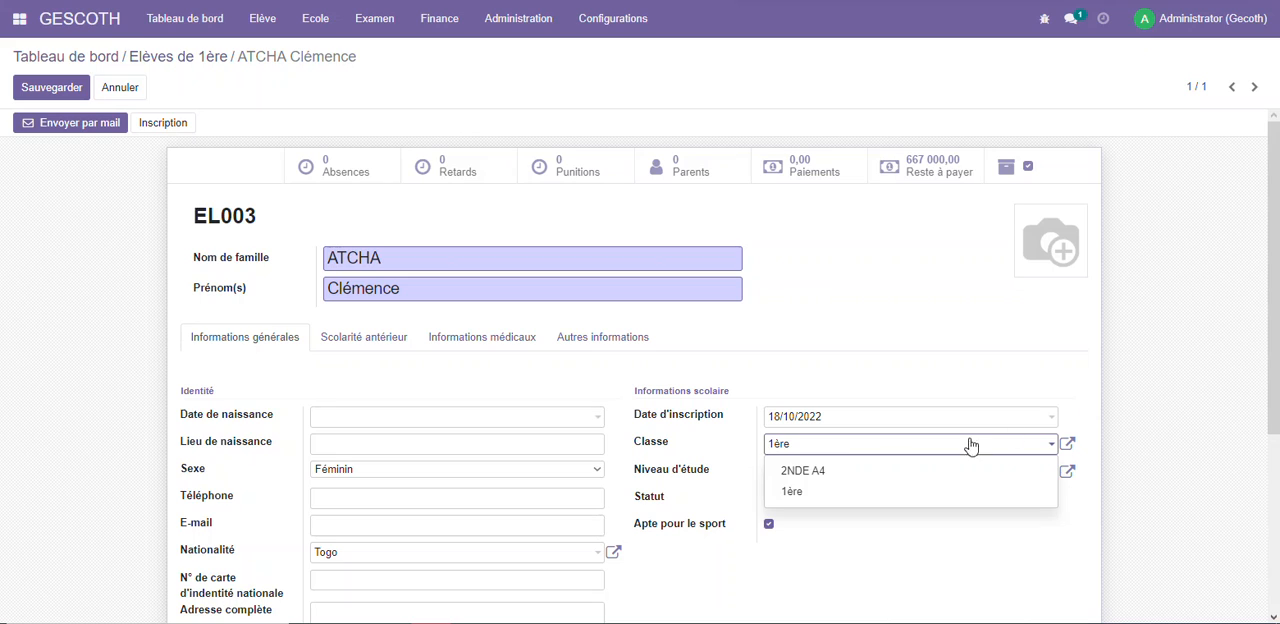
pyautogui.click(909, 331)
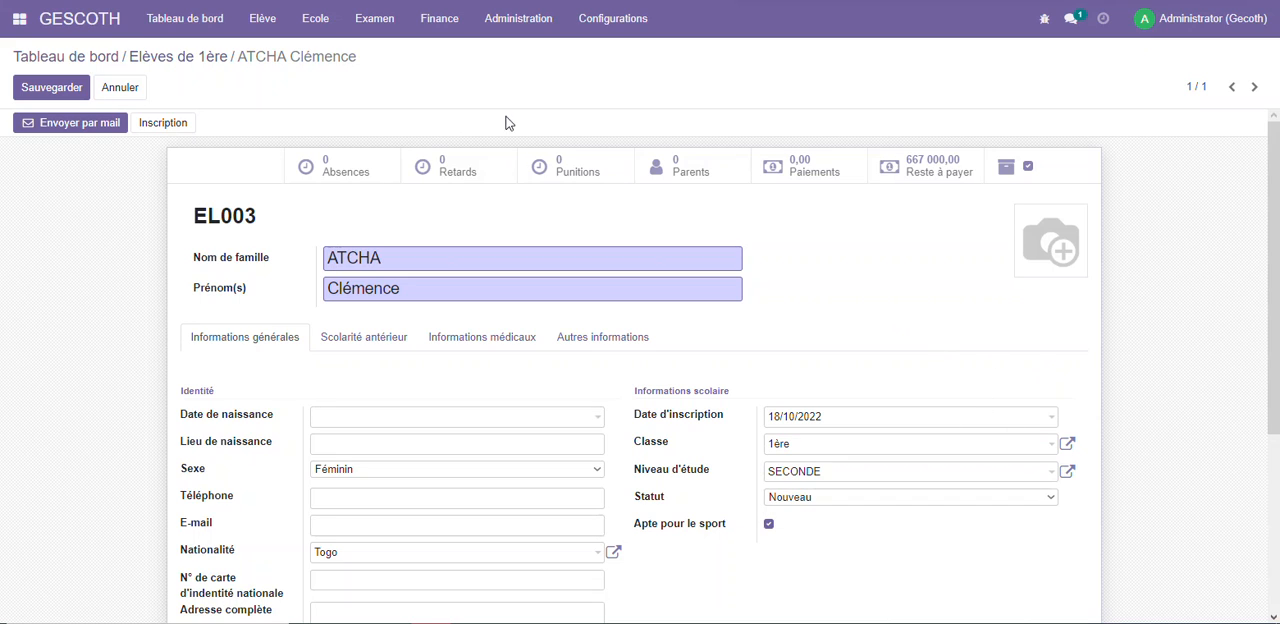
# Open the class reassignment form for students and choose 1ère as the new class
pyautogui.click(263, 18)
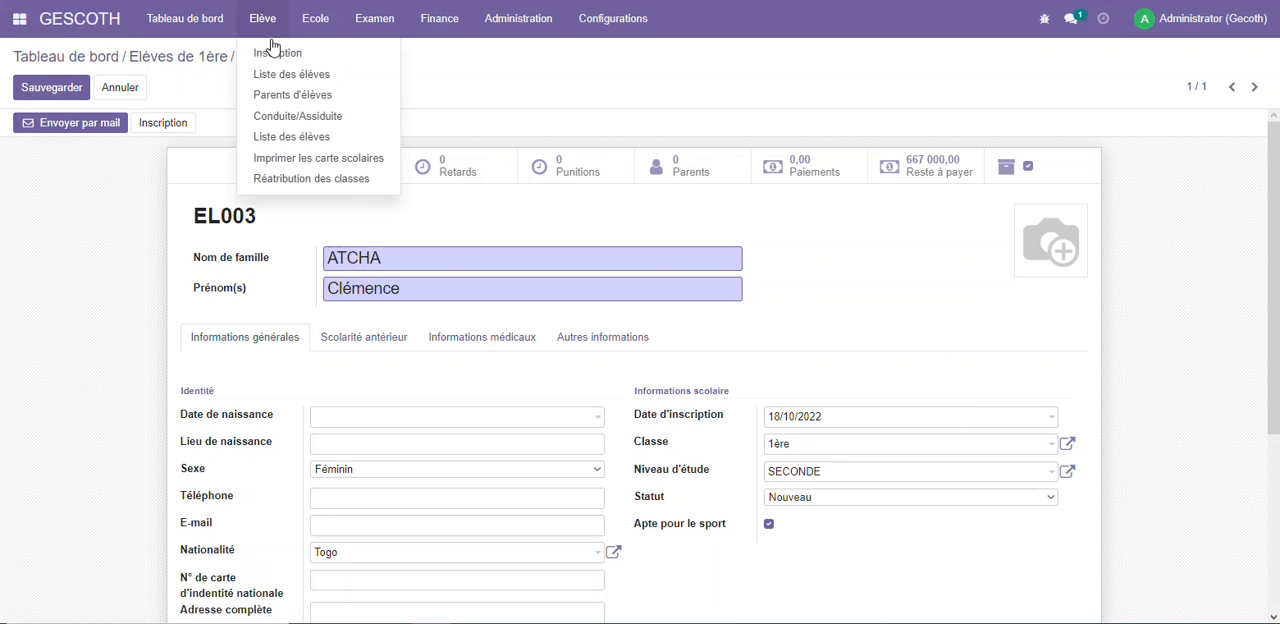
pyautogui.click(329, 180)
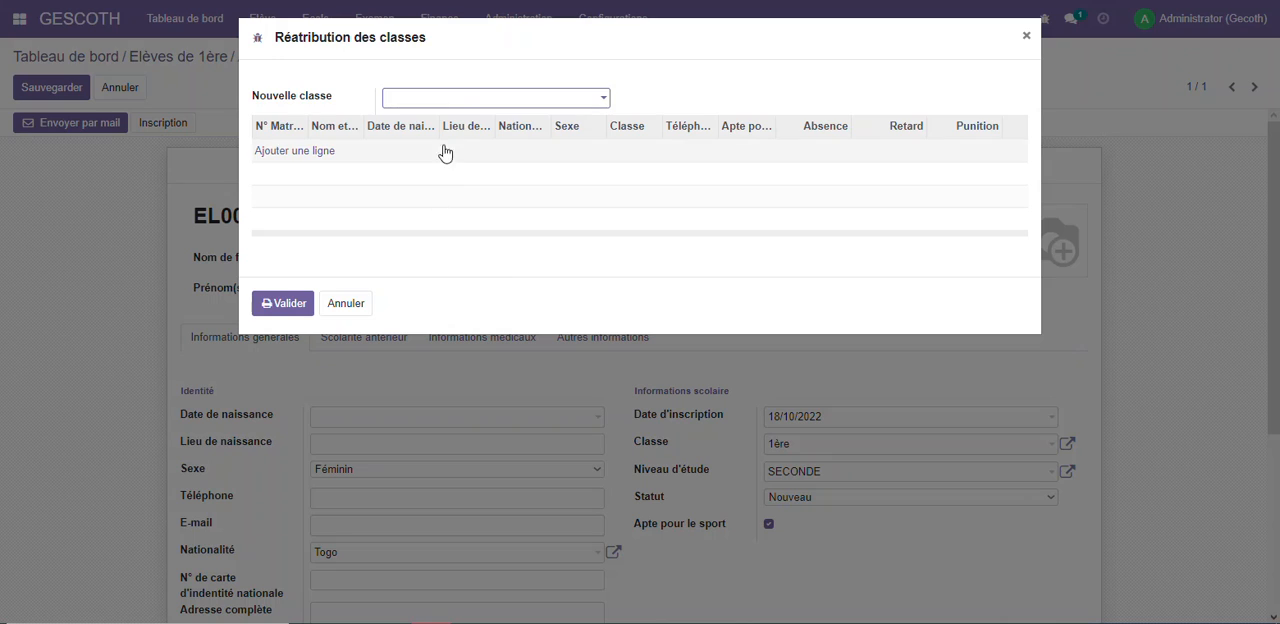
pyautogui.click(465, 100)
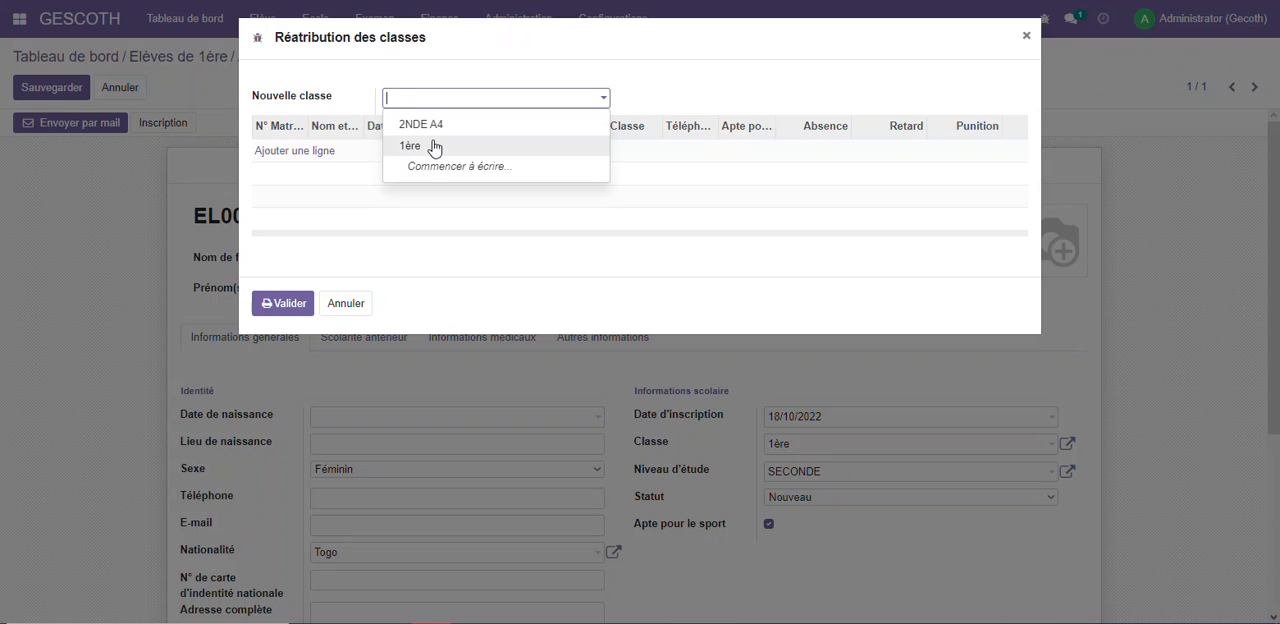
pyautogui.click(430, 145)
pyautogui.click(430, 100)
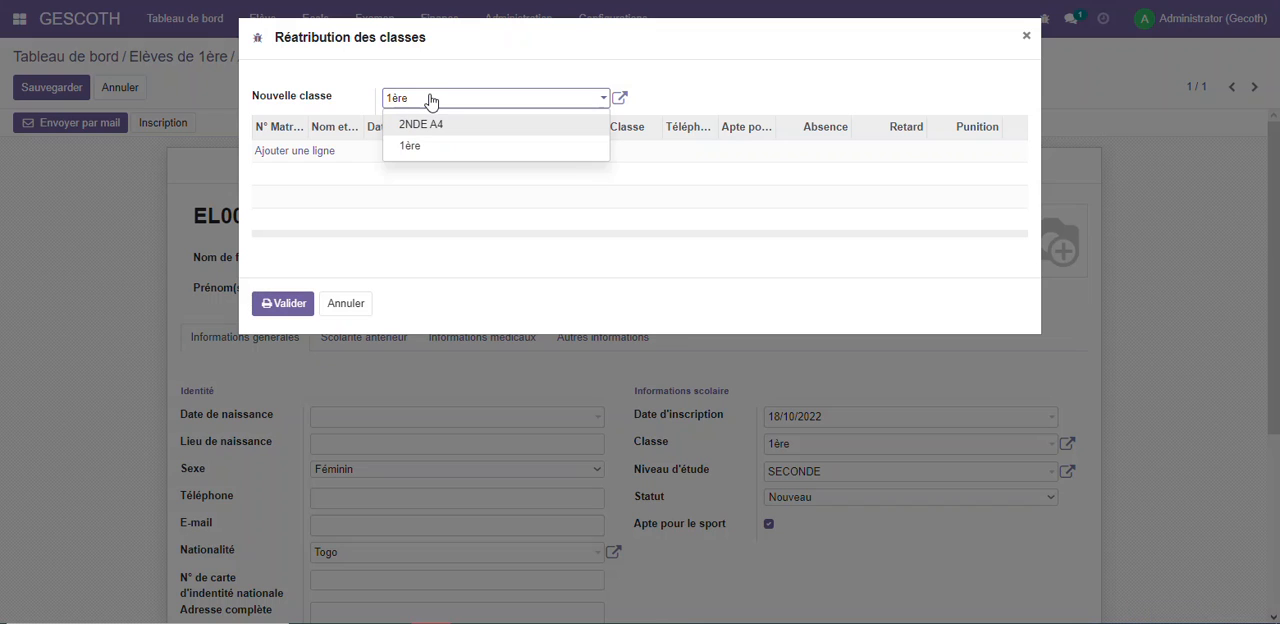
pyautogui.click(422, 148)
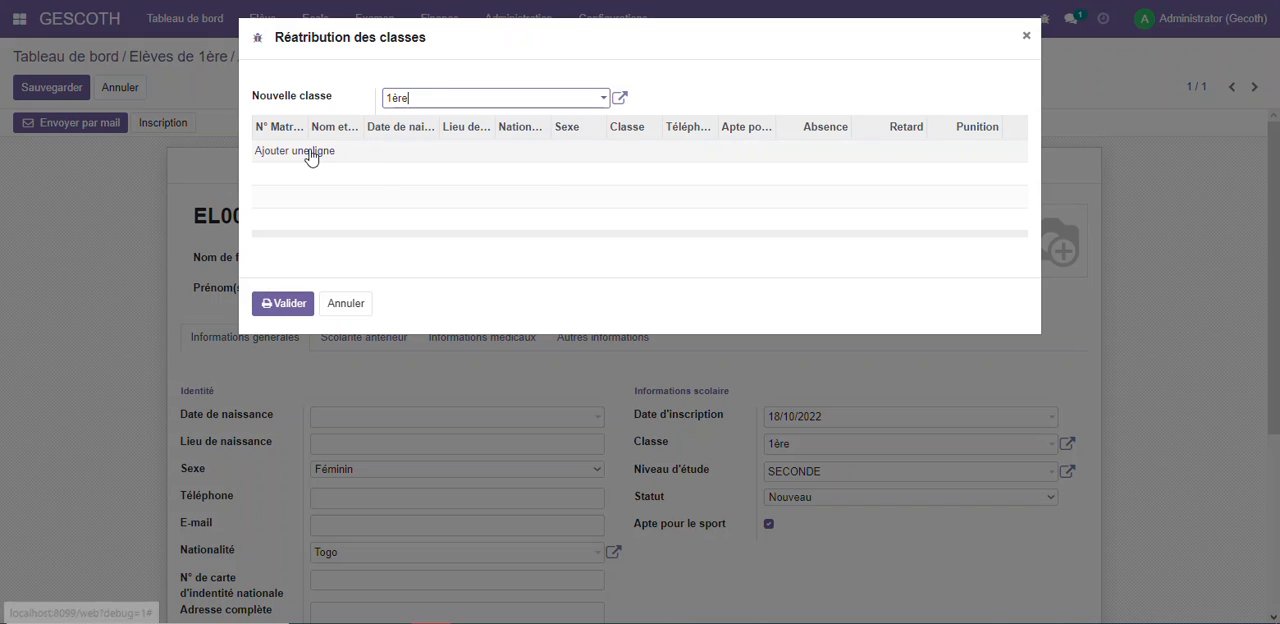
# Add all listed students to the reassignment and validate it
pyautogui.click(305, 152)
pyautogui.click(256, 140)
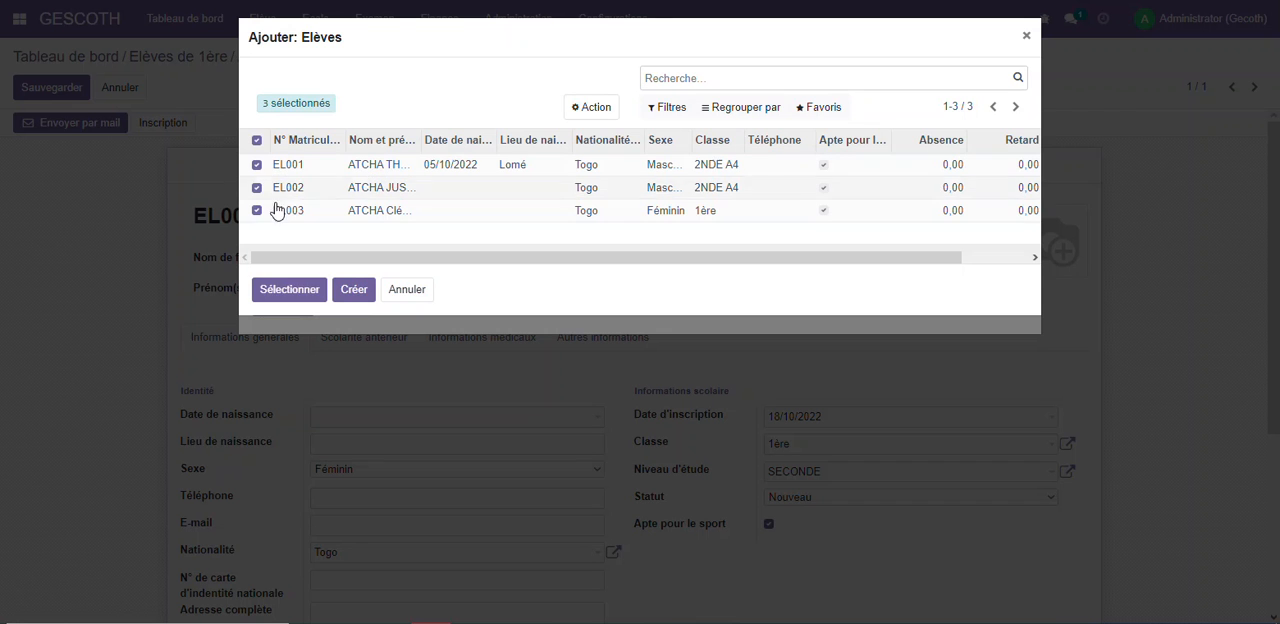
pyautogui.click(291, 291)
pyautogui.click(283, 300)
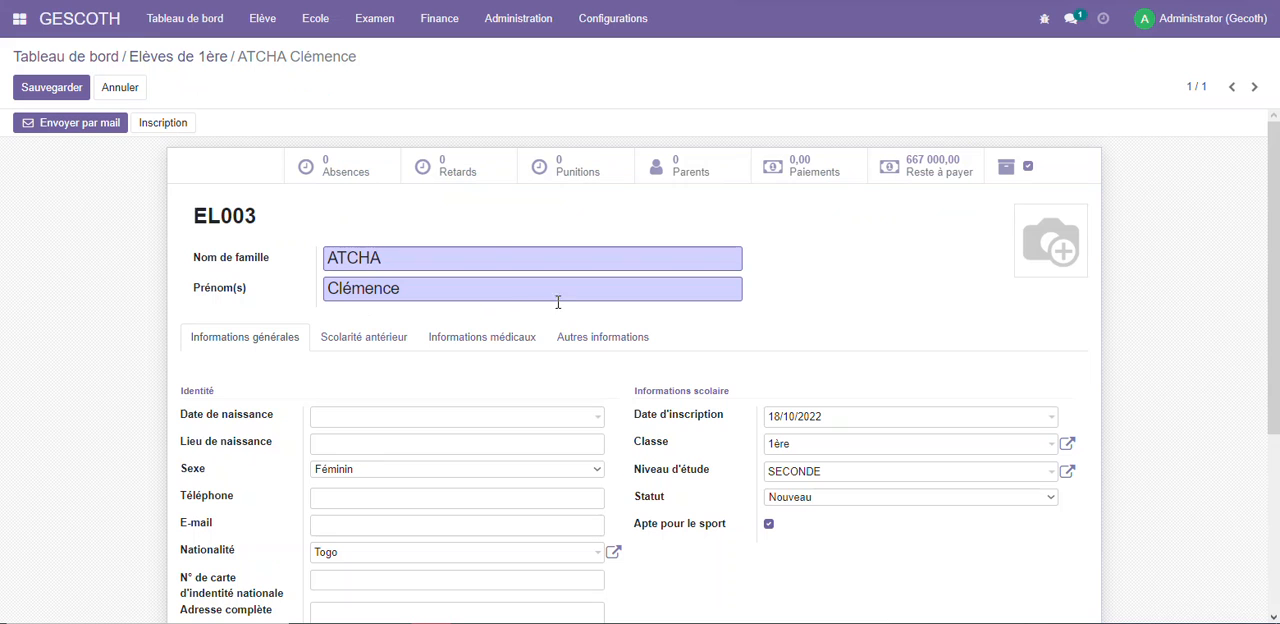
# Return to the dashboard and open the first student's record from class 1ère
pyautogui.click(112, 20)
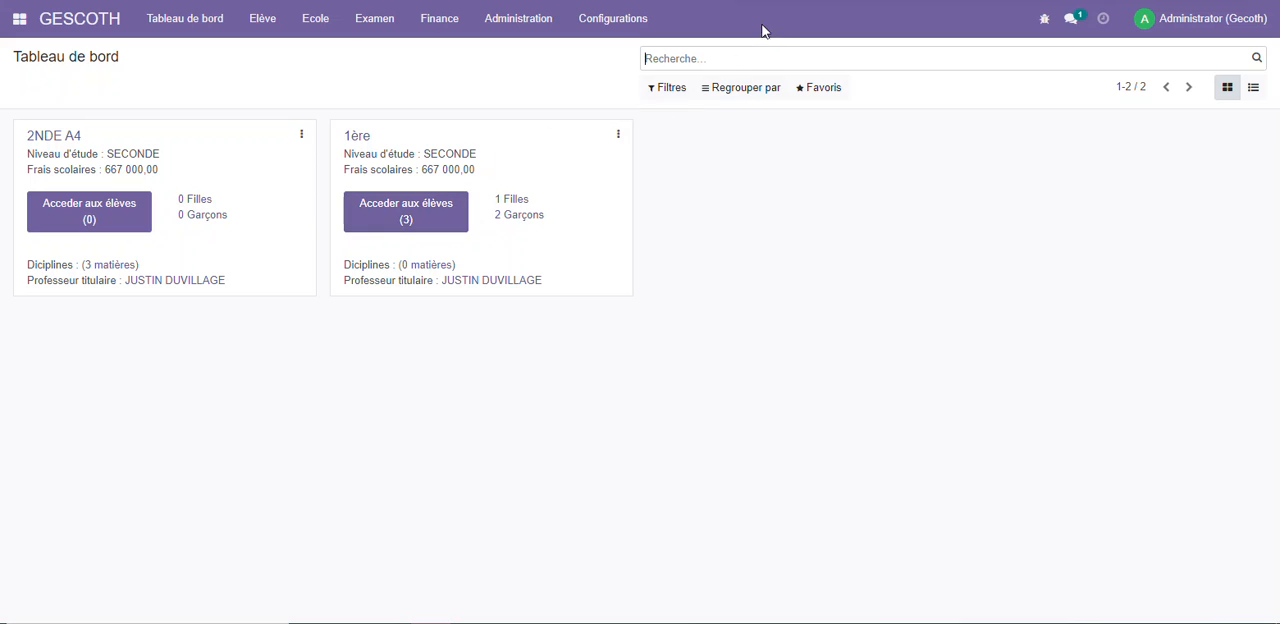
pyautogui.click(613, 18)
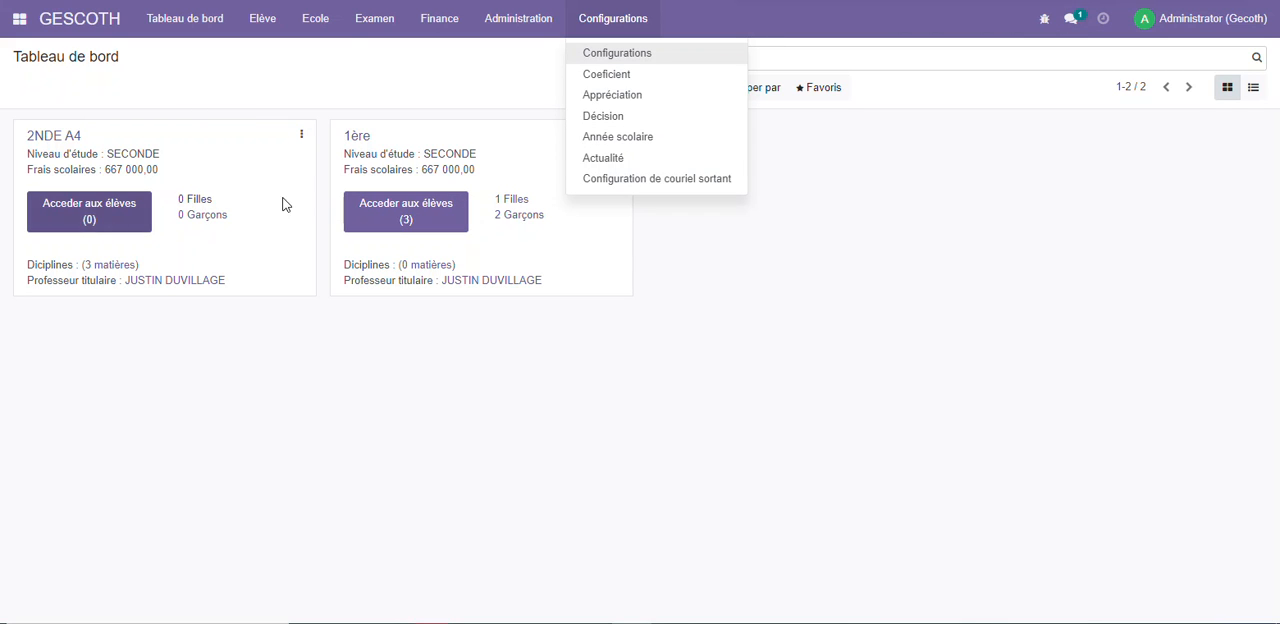
pyautogui.click(420, 206)
pyautogui.click(455, 150)
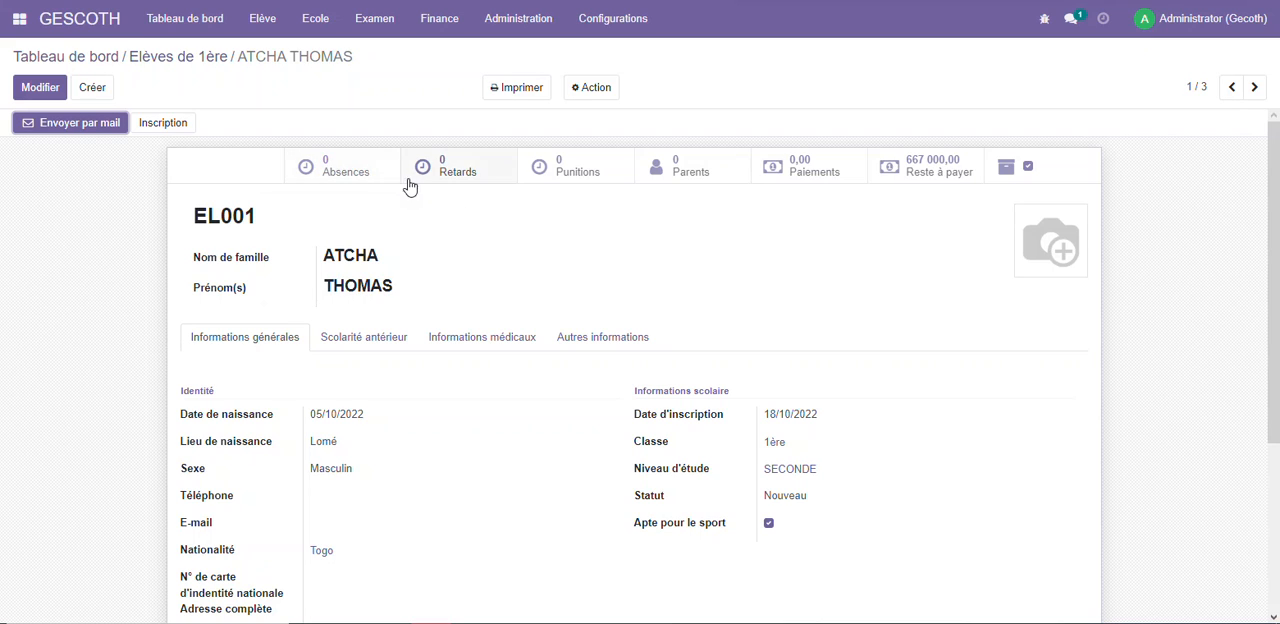
# Create and save a 4-hour absence dated 18/10/2022 for Semestre 1 of school year 2023-2024, starting from the student's absences
pyautogui.click(352, 168)
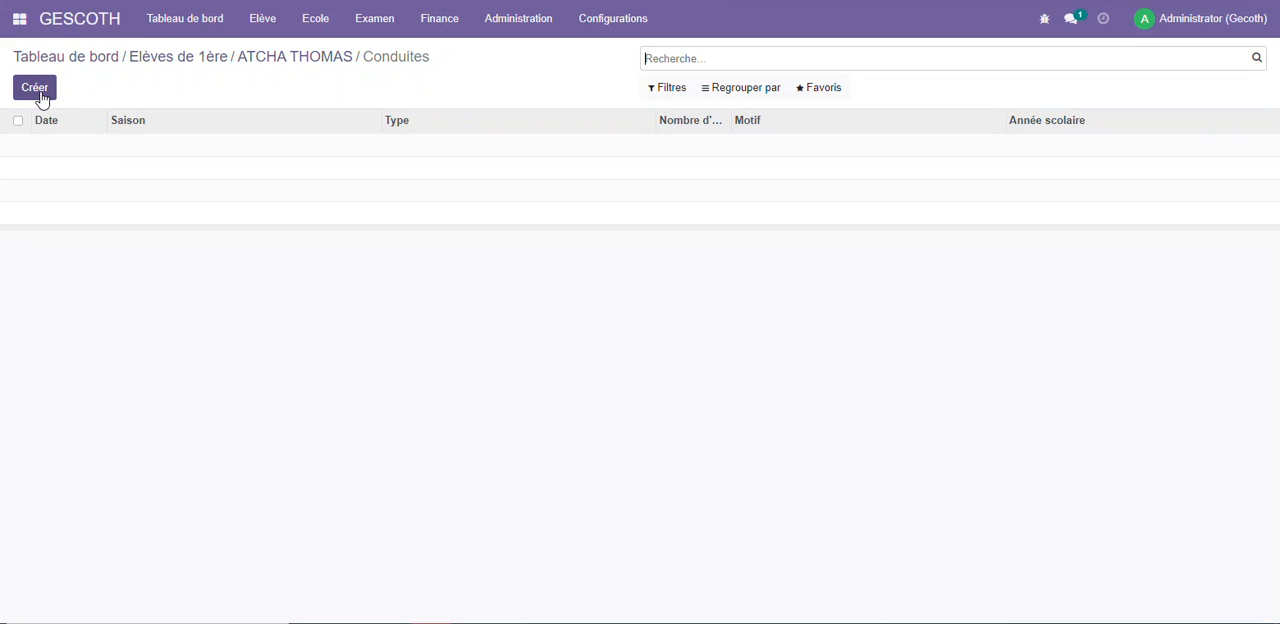
pyautogui.click(36, 88)
pyautogui.click(368, 206)
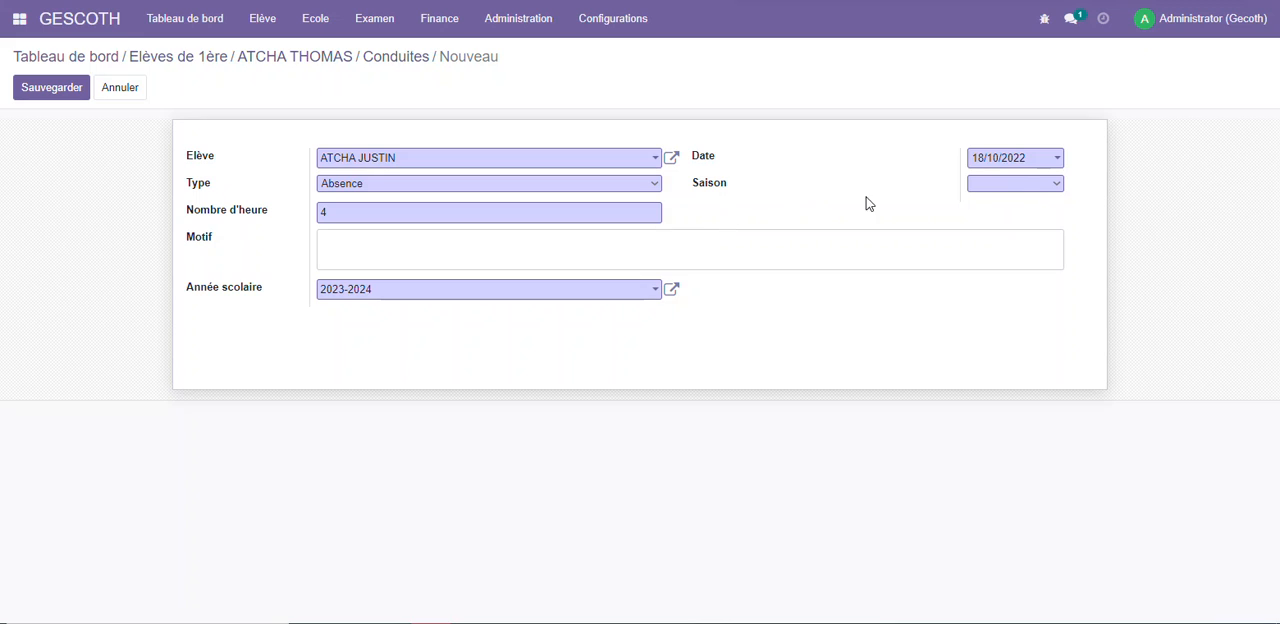
pyautogui.click(1024, 182)
pyautogui.click(1010, 197)
pyautogui.click(62, 90)
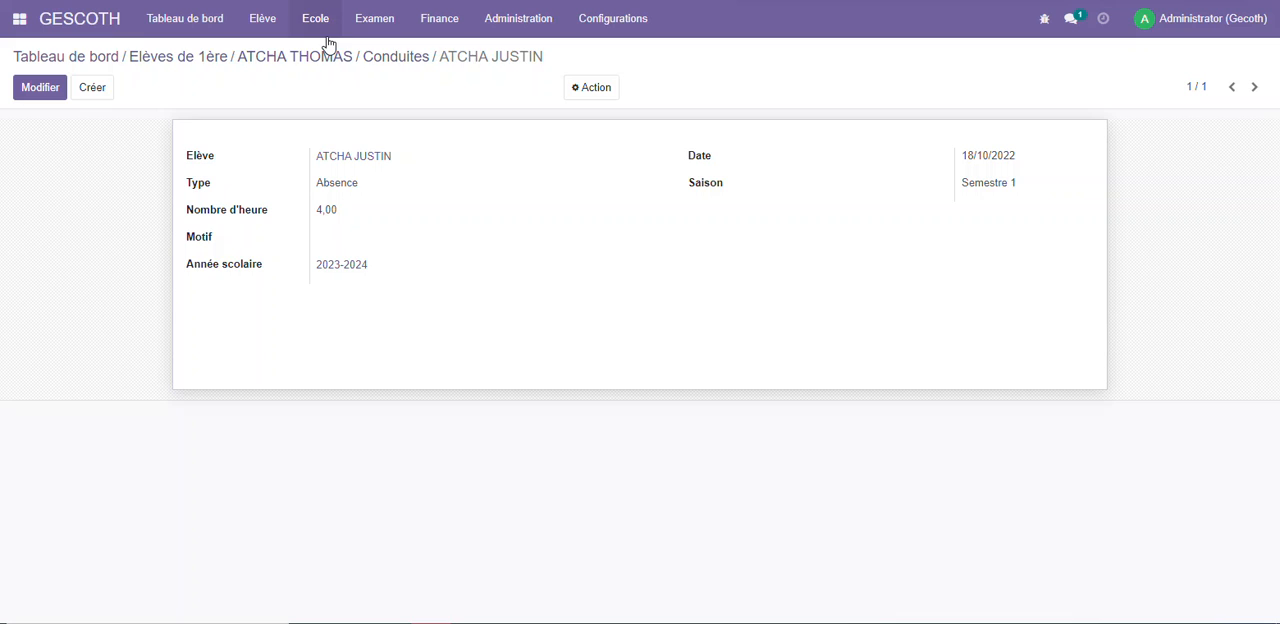
# Try to print the first-semester bulletins of class 2NDE A4 for school year 2023-2024
pyautogui.click(256, 18)
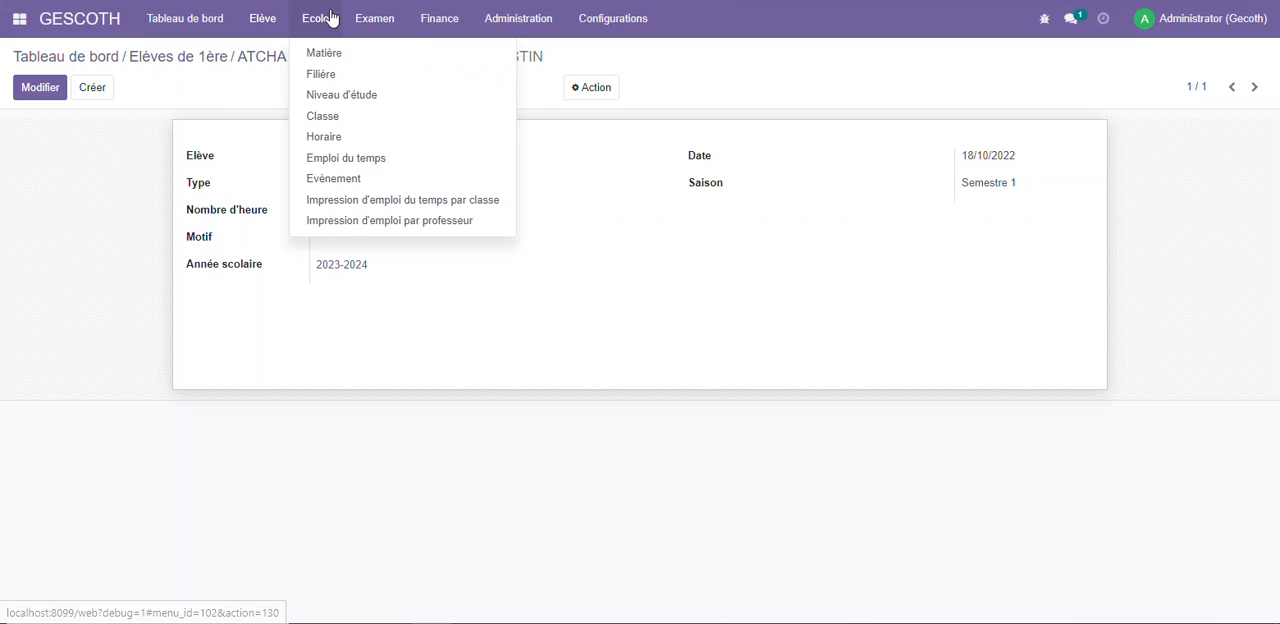
pyautogui.moveTo(372, 16)
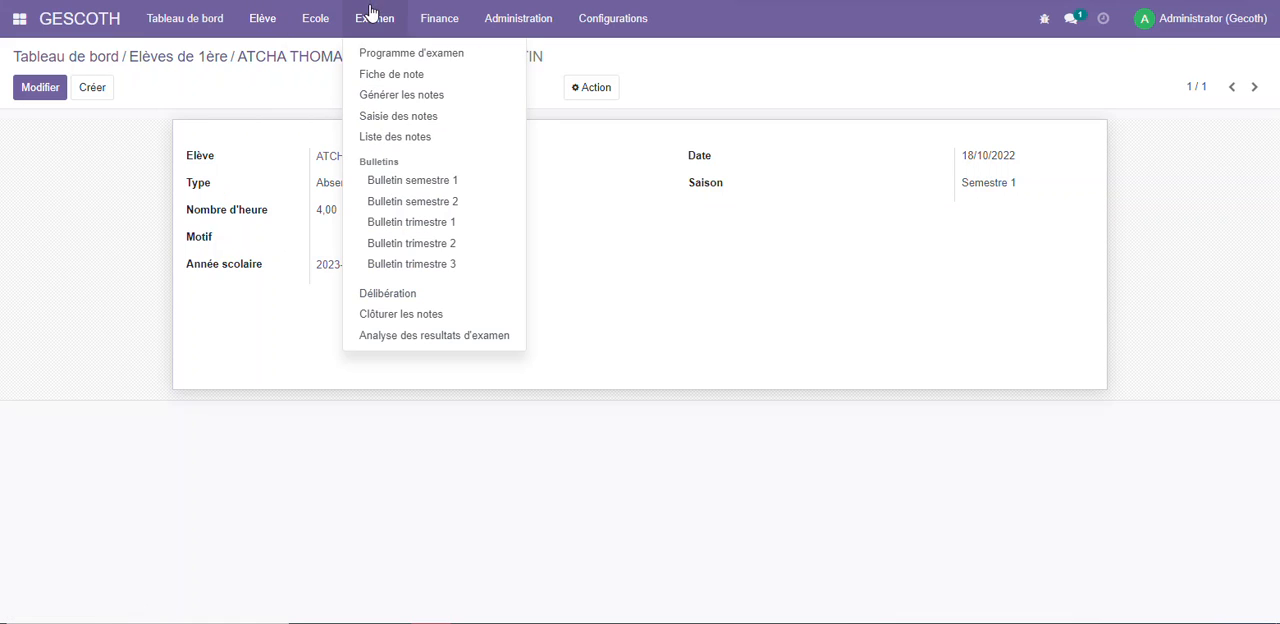
pyautogui.click(434, 182)
pyautogui.click(434, 97)
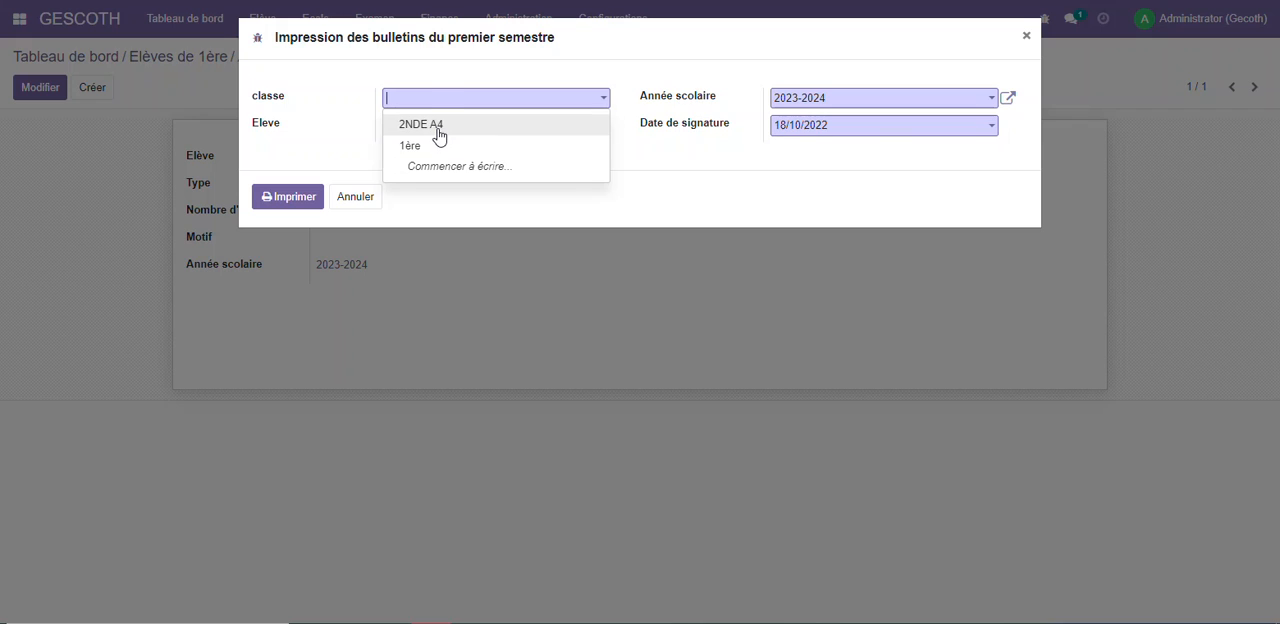
pyautogui.click(440, 133)
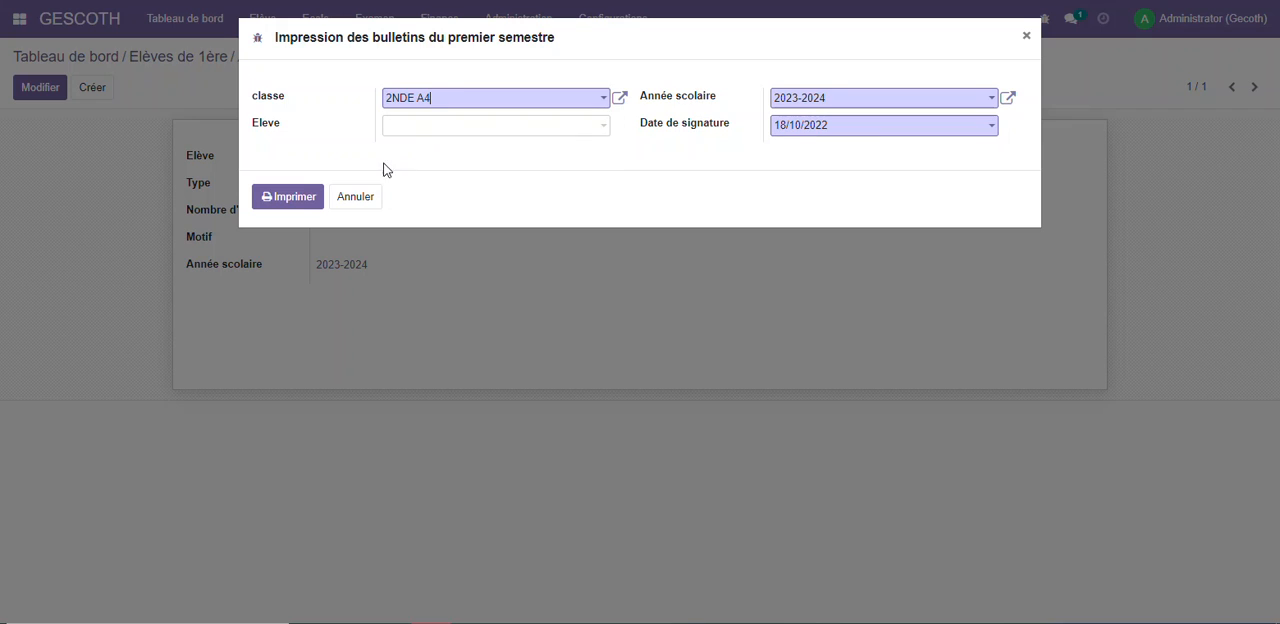
pyautogui.click(305, 198)
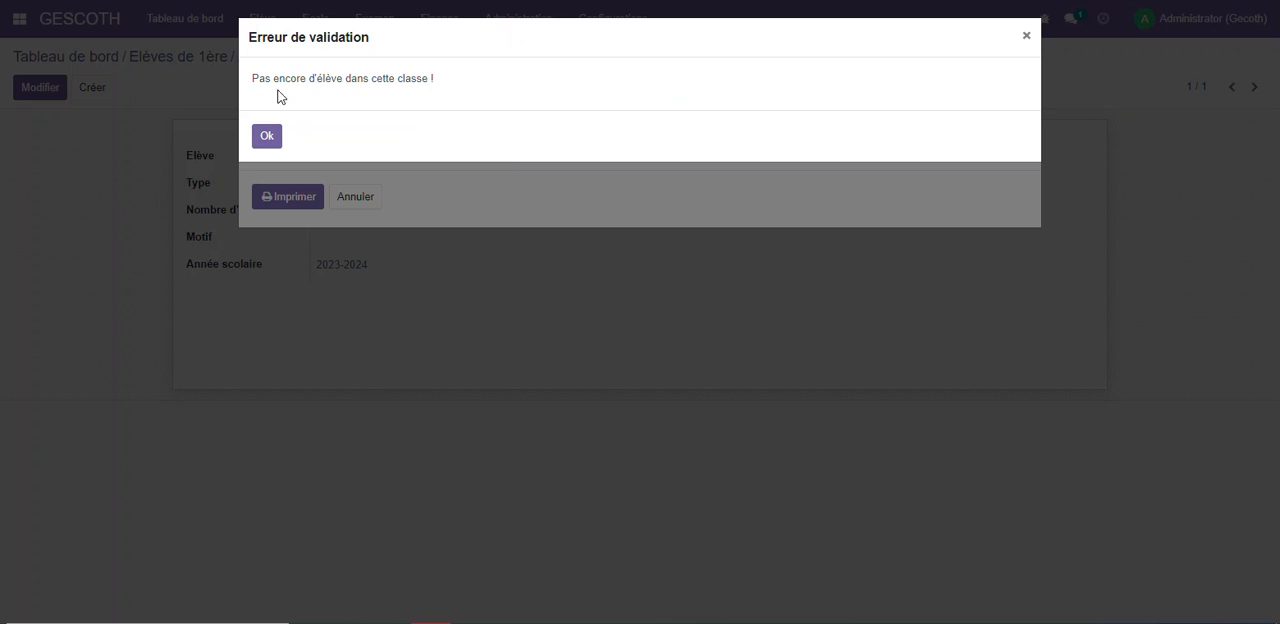
pyautogui.moveTo(253, 78); pyautogui.dragTo(443, 80)
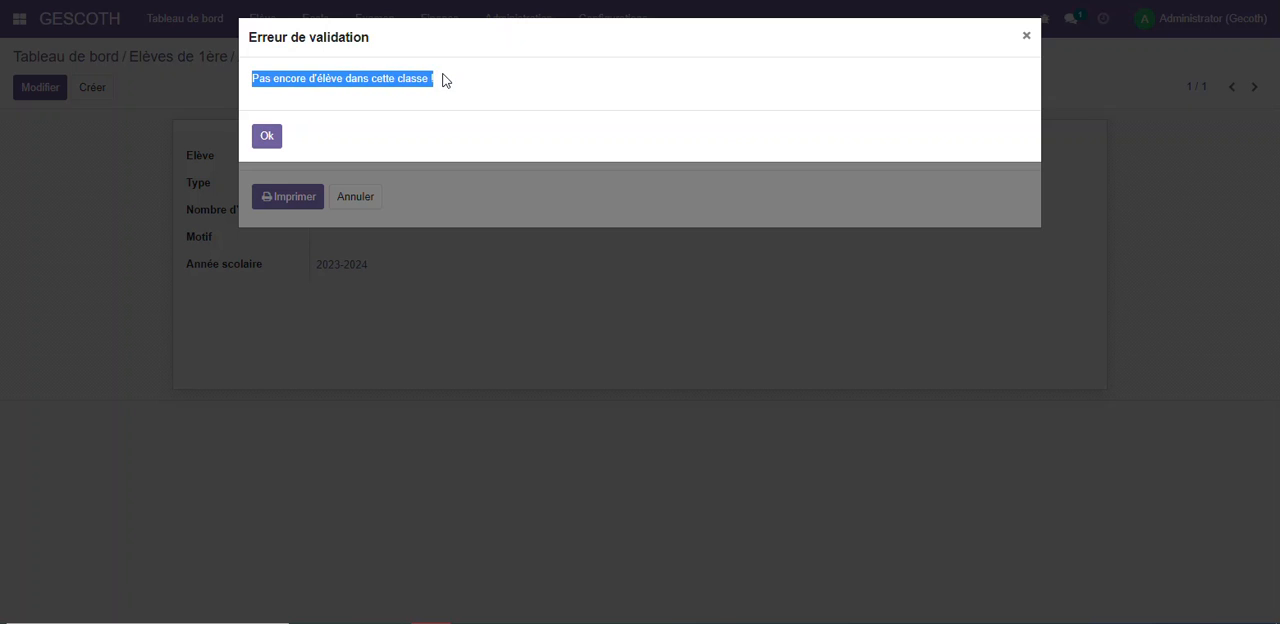
pyautogui.click(292, 131)
pyautogui.click(267, 138)
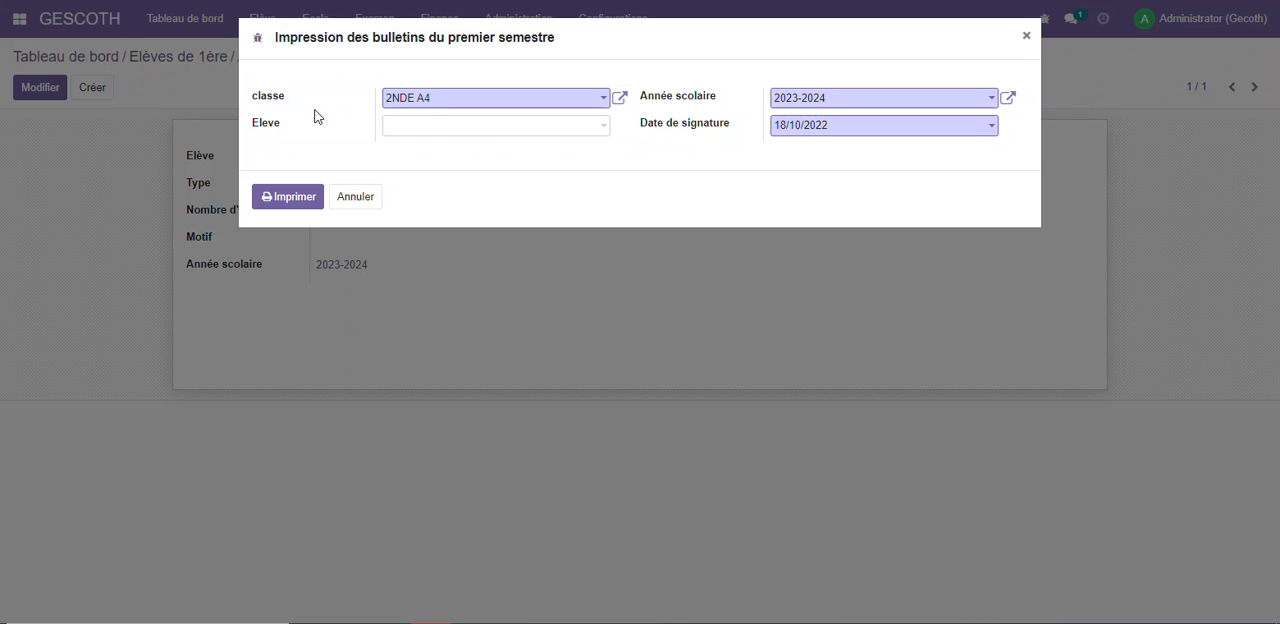
# Set the bulletins' school year to 2022-2023, print them and open the downloaded PDF
pyautogui.click(855, 100)
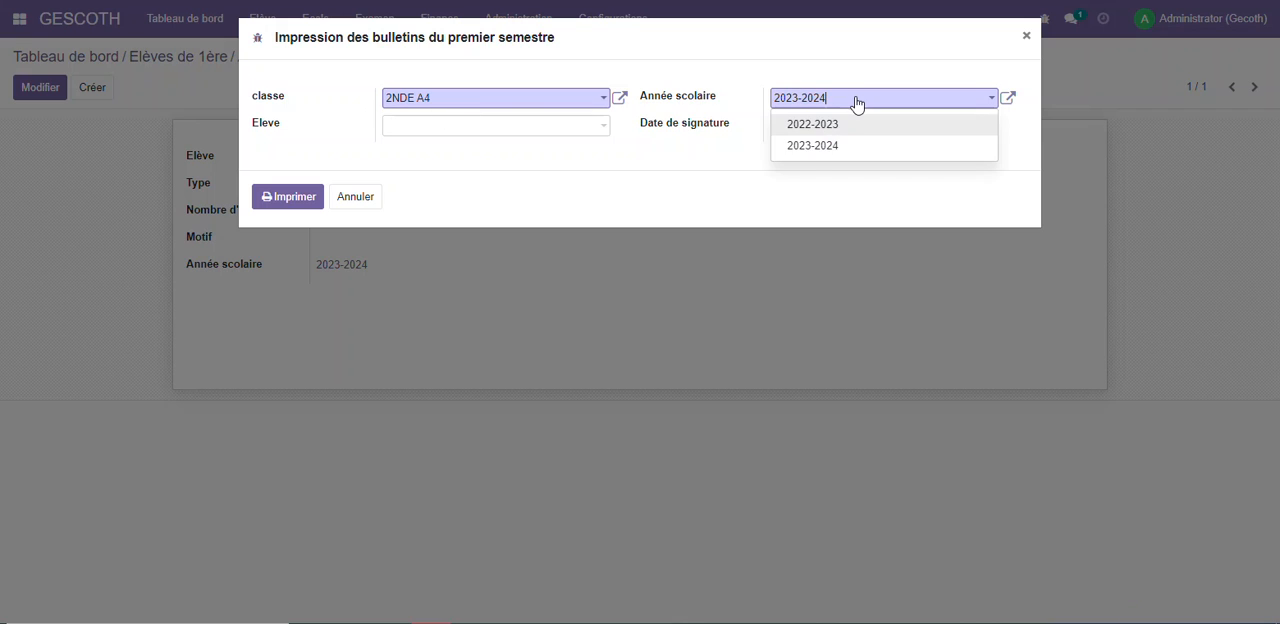
pyautogui.click(812, 125)
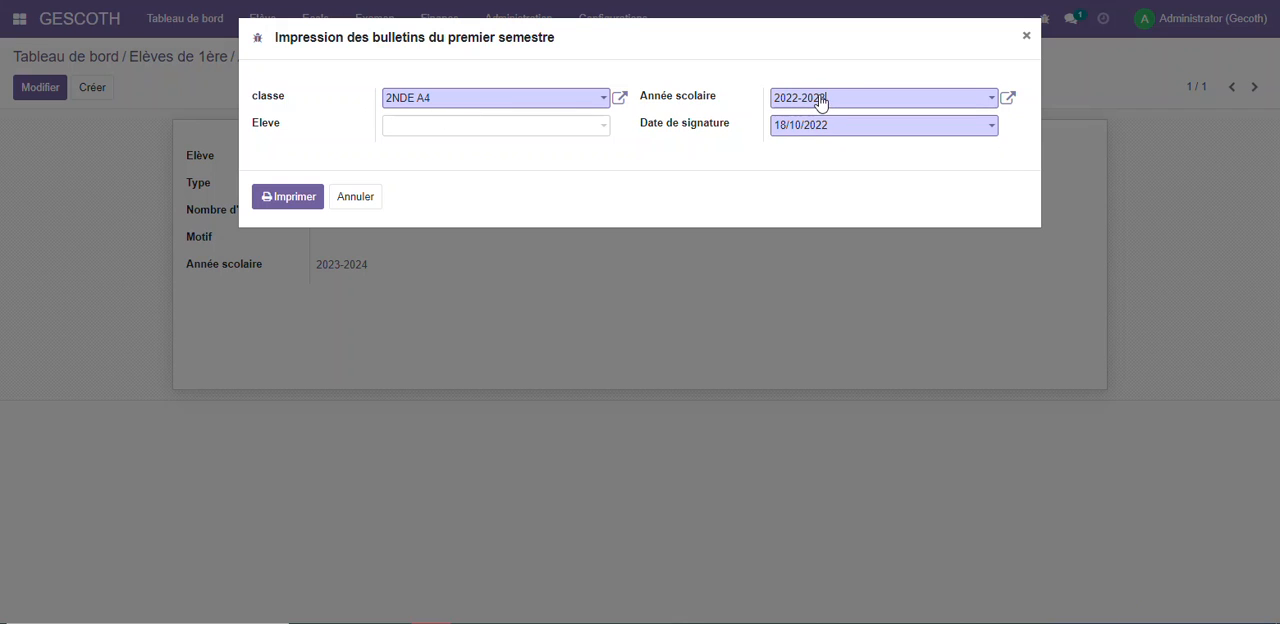
pyautogui.click(285, 197)
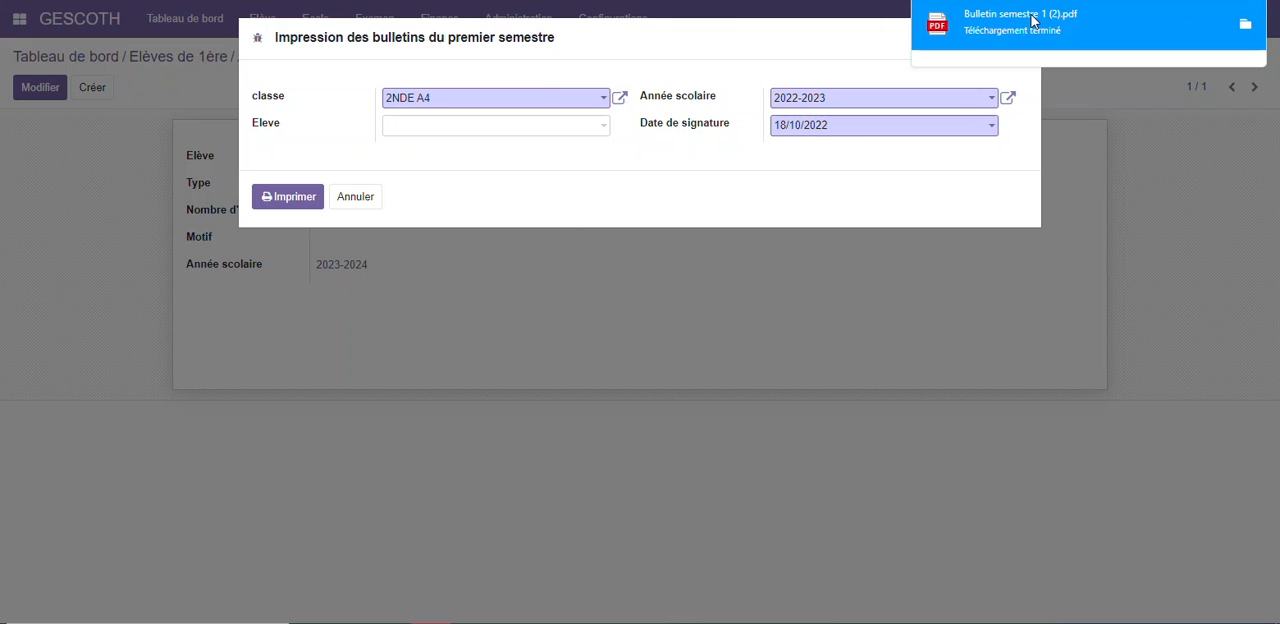
pyautogui.click(1033, 20)
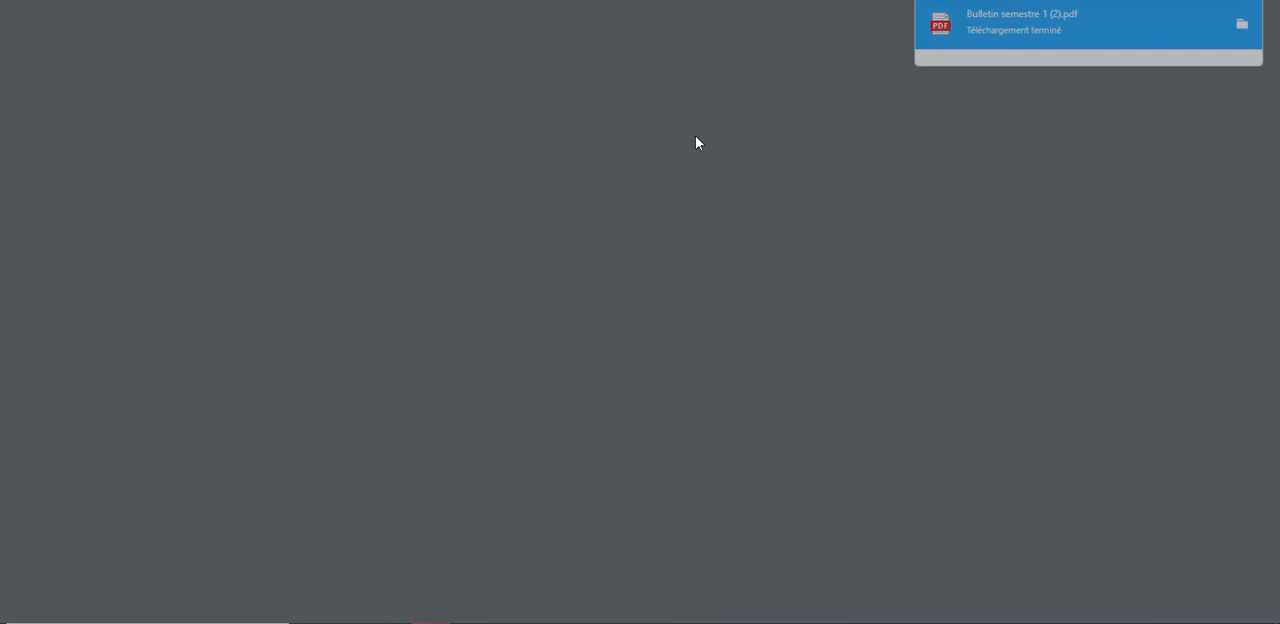
# Look through the students' first-semester bulletins in the PDF, then leave the bulletin printing form
pyautogui.scroll(-3, 645, 137)
pyautogui.scroll(-15, 650, 135)
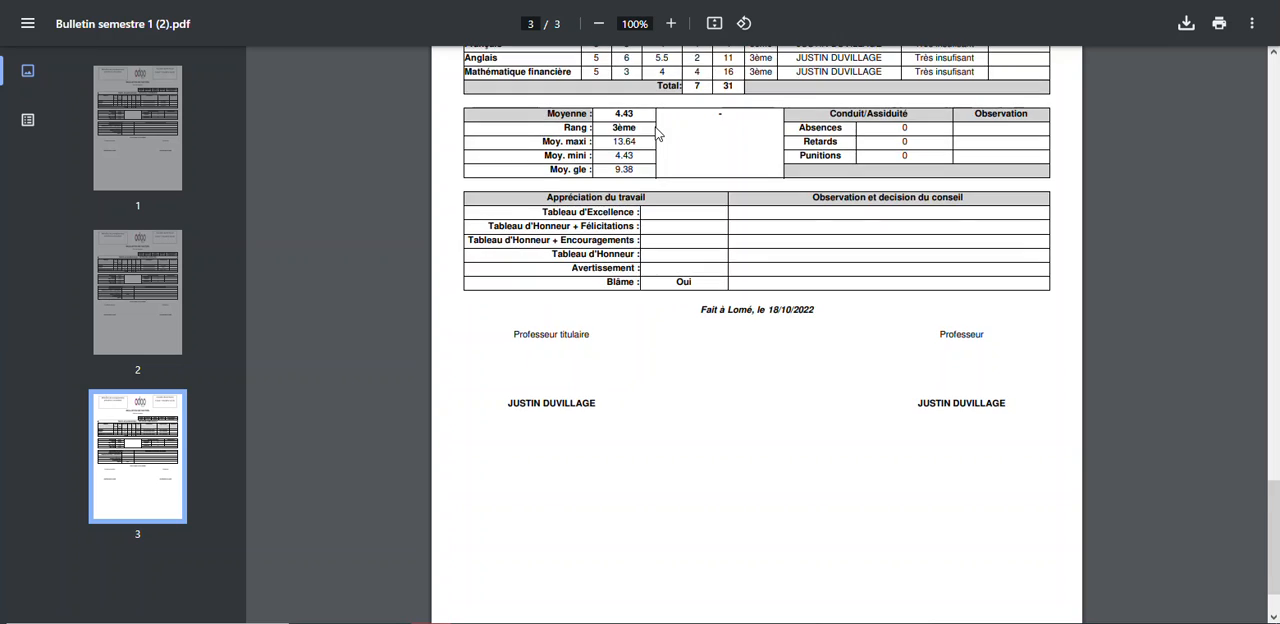
pyautogui.scroll(10, 659, 130)
pyautogui.scroll(8, 659, 125)
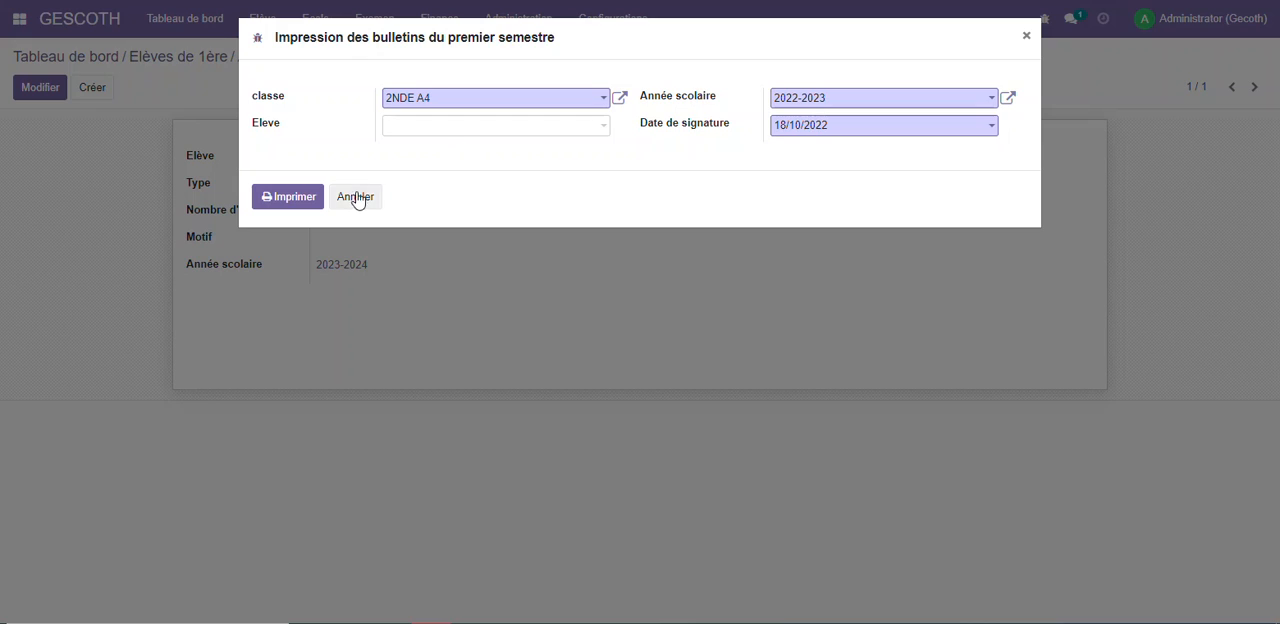
pyautogui.click(355, 197)
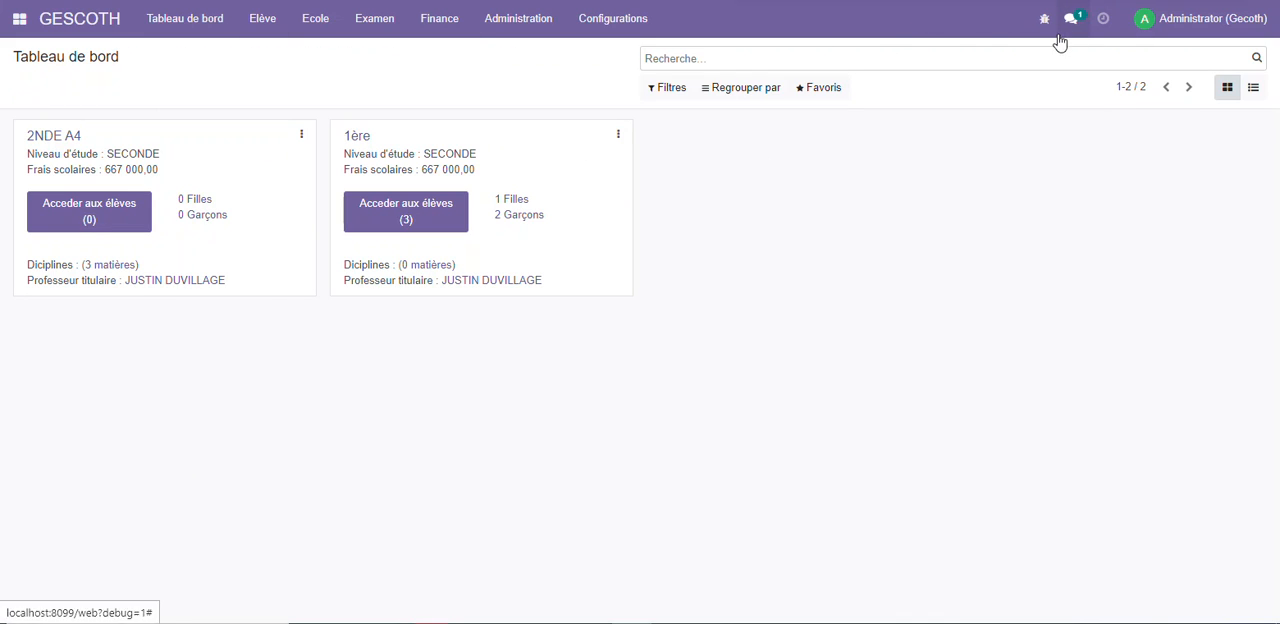
# Review the configuration lists of appreciations, decisions, school years and subject coefficients, ending on the appreciations
pyautogui.click(603, 20)
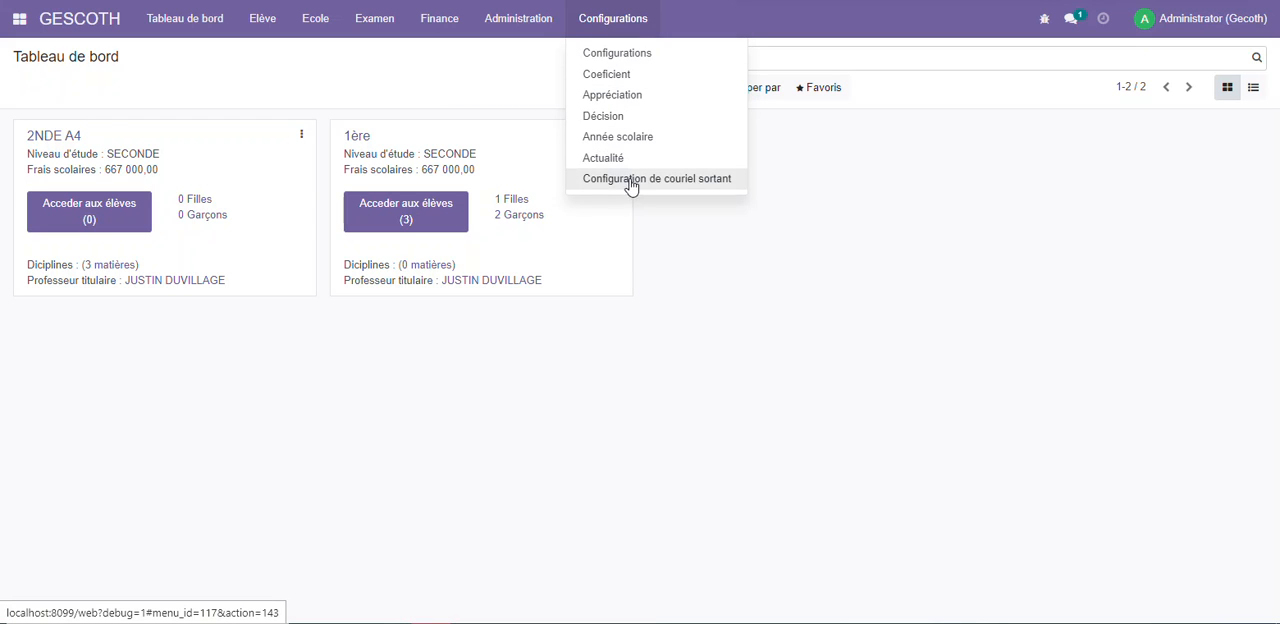
pyautogui.click(643, 97)
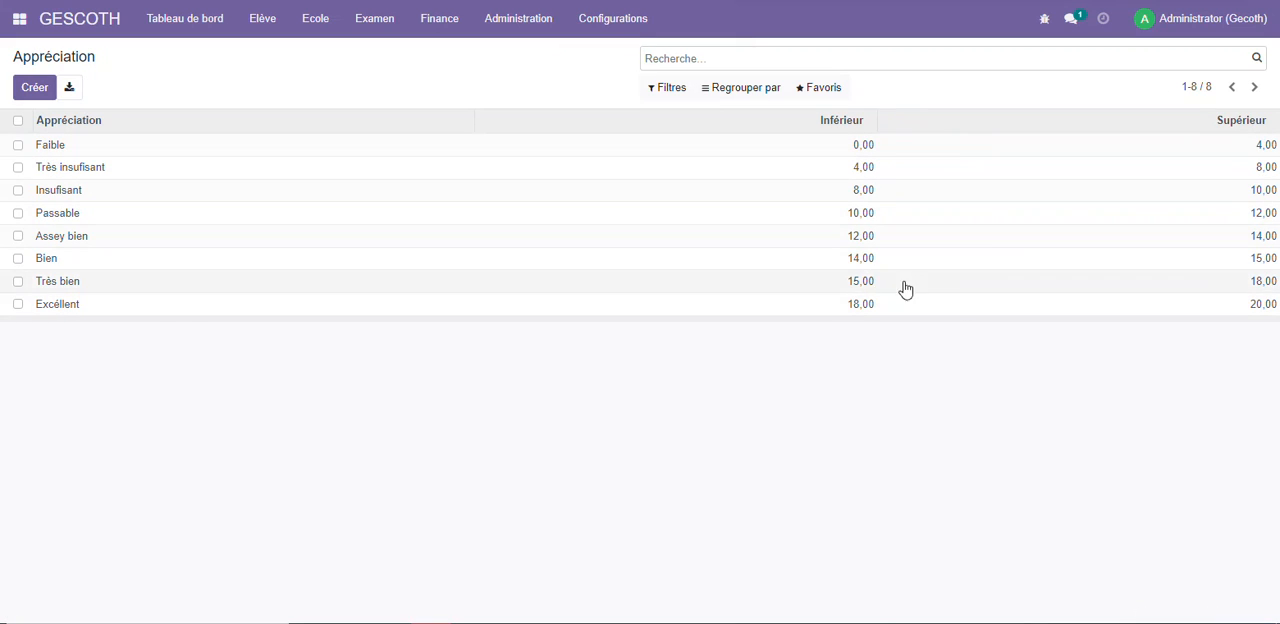
pyautogui.click(588, 28)
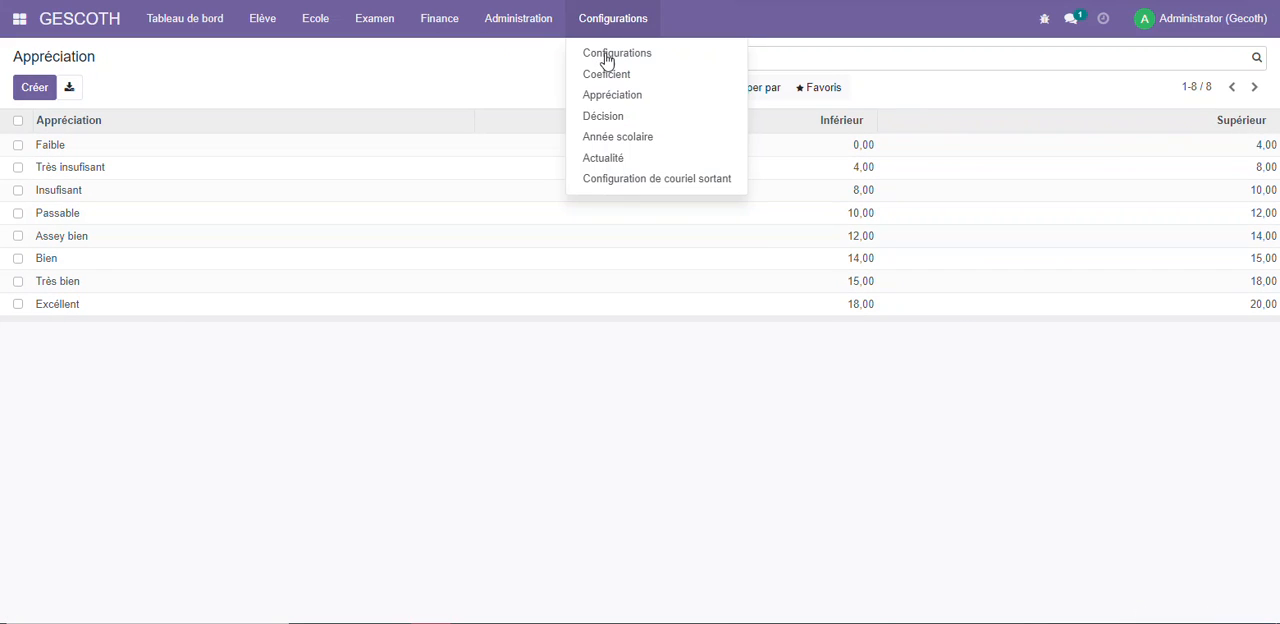
pyautogui.click(628, 117)
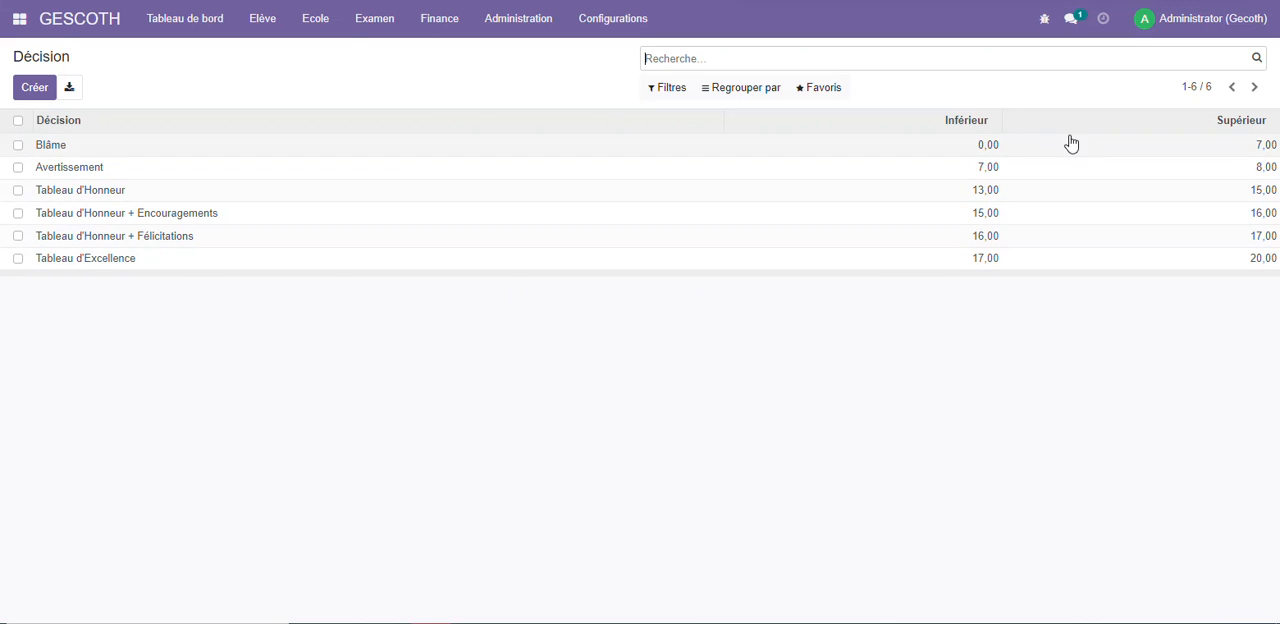
pyautogui.click(586, 25)
pyautogui.click(632, 137)
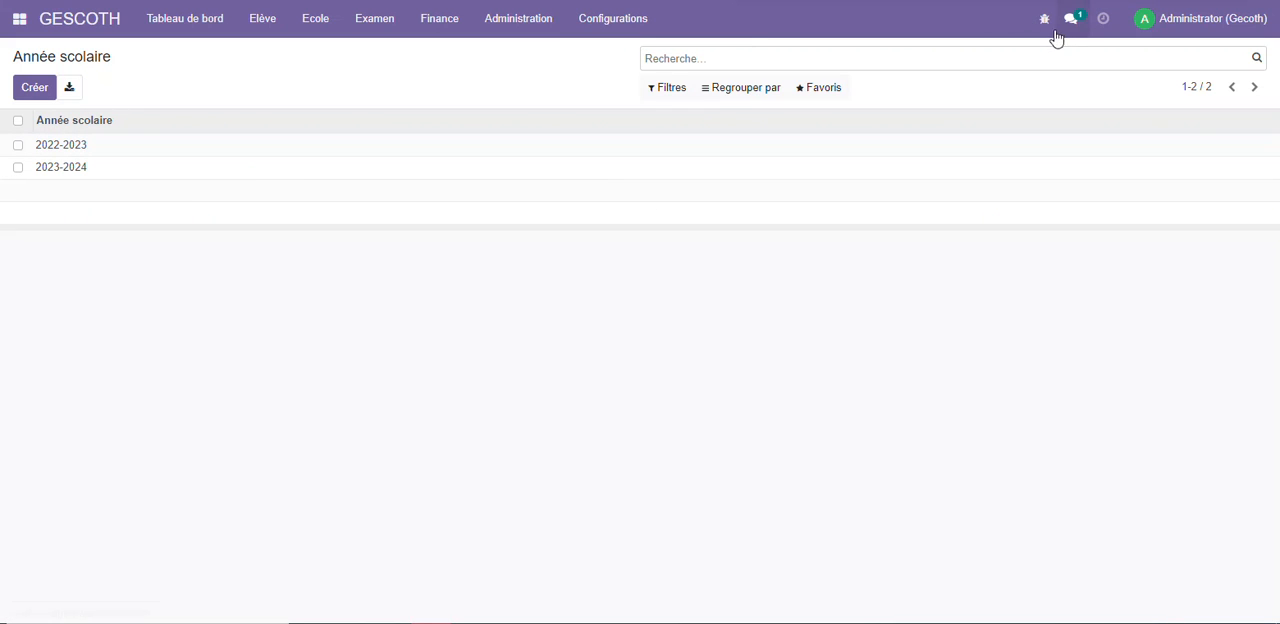
pyautogui.click(602, 20)
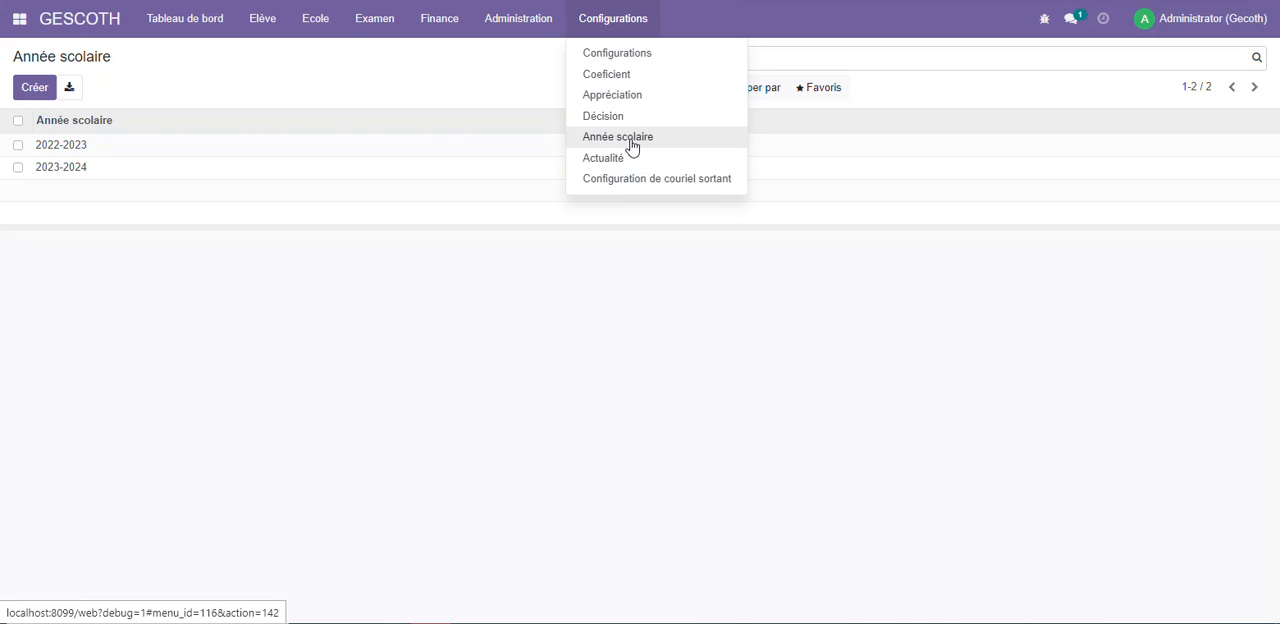
pyautogui.click(628, 78)
pyautogui.click(608, 24)
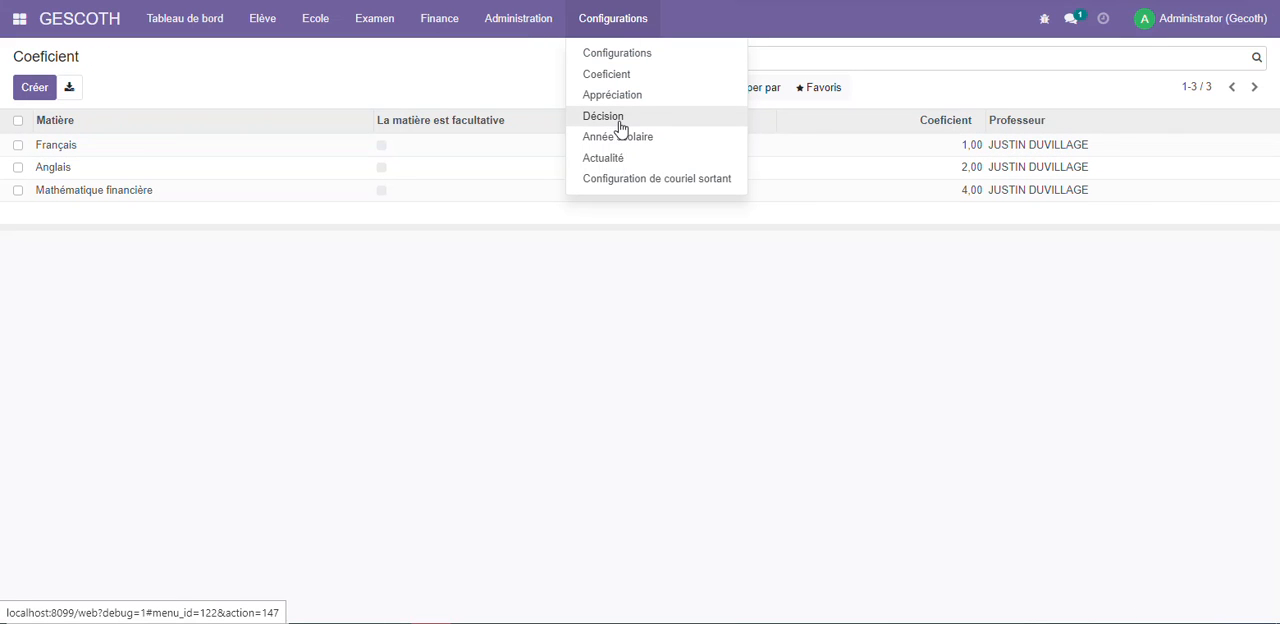
pyautogui.click(640, 96)
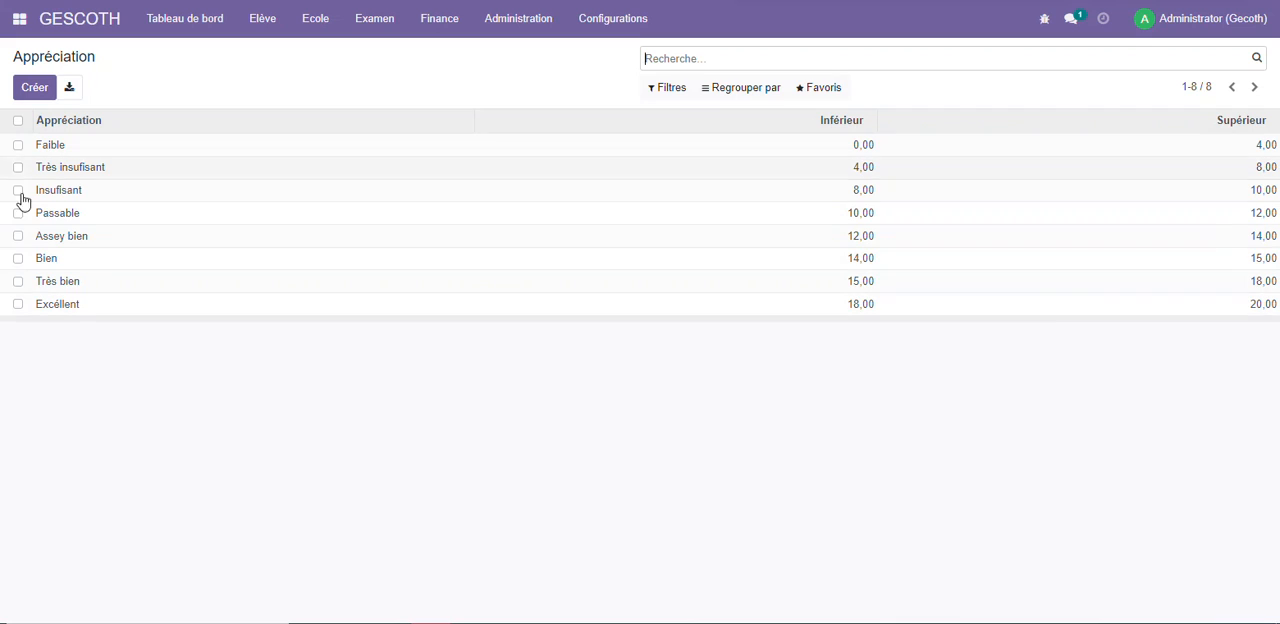
# Open the first-semester bulletin printing form and choose class 2NDE A4
pyautogui.click(262, 30)
pyautogui.moveTo(368, 22)
pyautogui.click(412, 182)
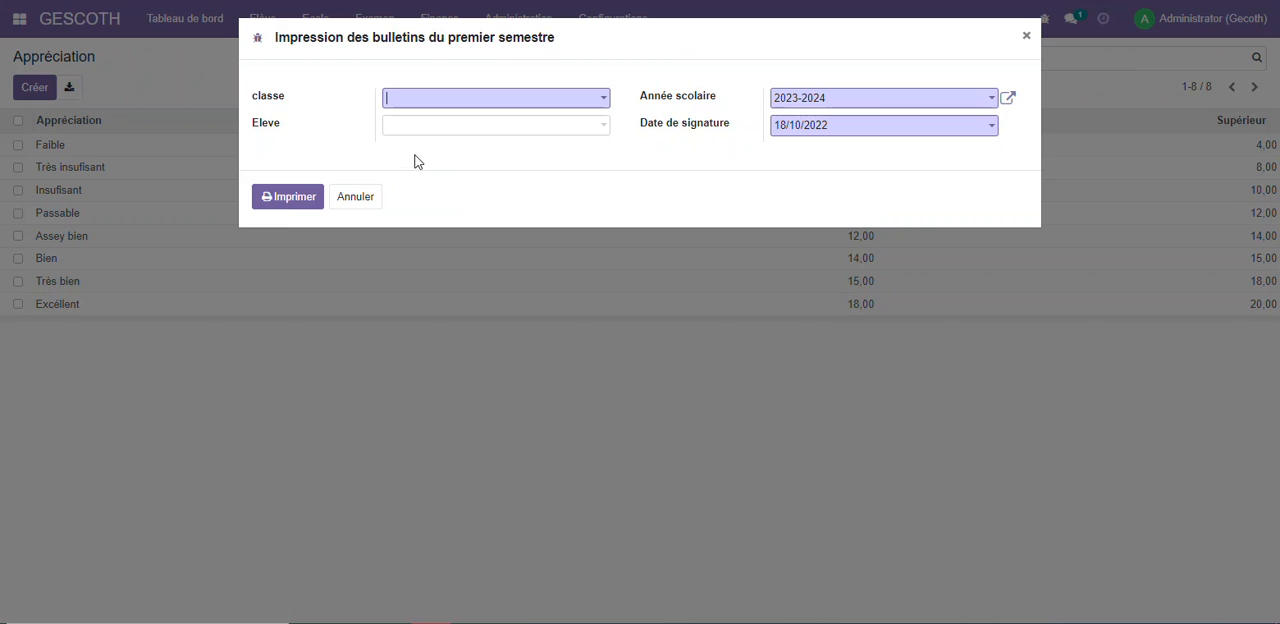
pyautogui.click(432, 99)
pyautogui.click(467, 132)
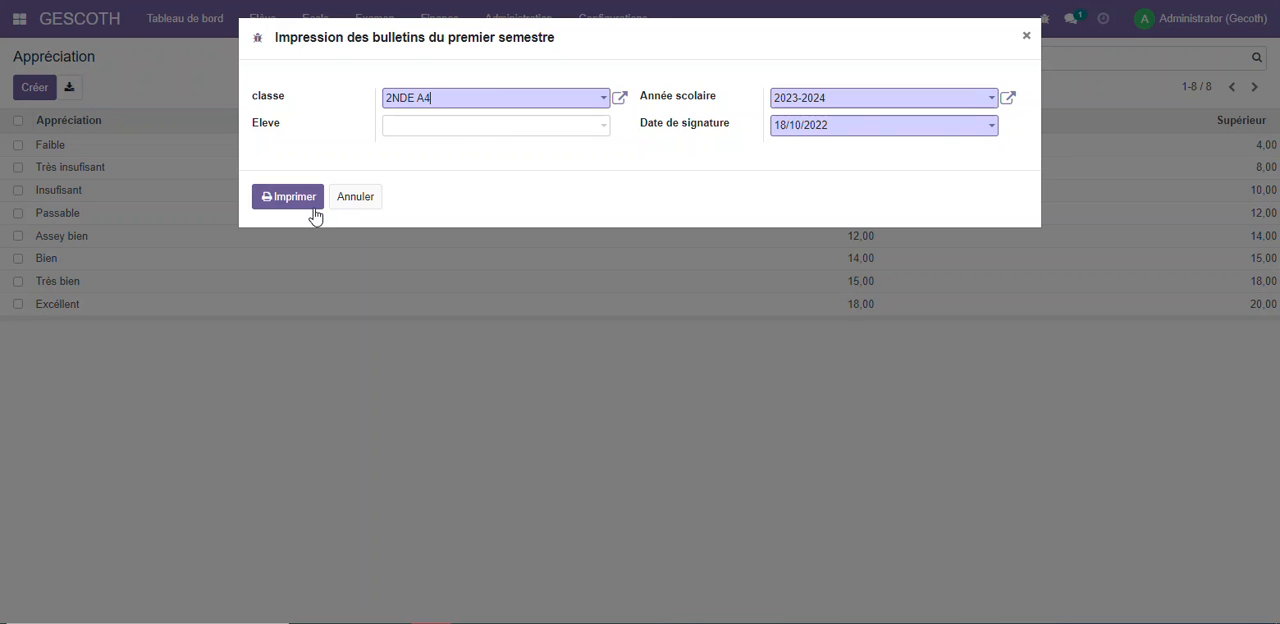
# Try to print the first-semester bulletins of the chosen class for school year 2023-2024
pyautogui.click(832, 106)
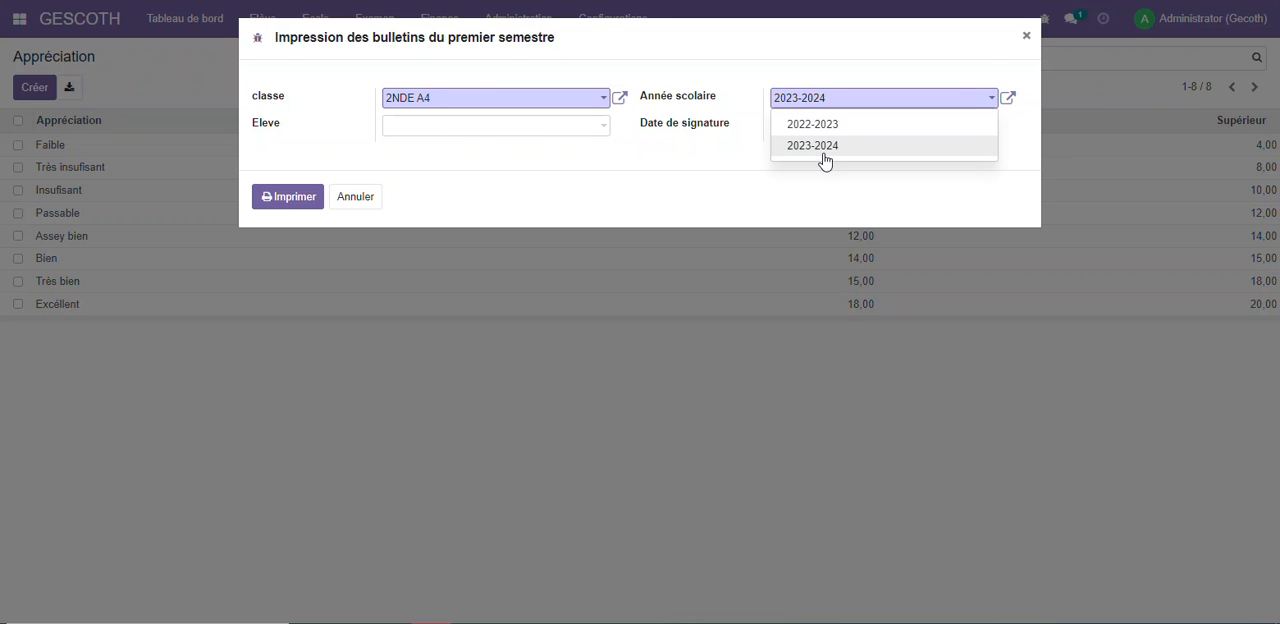
pyautogui.click(818, 147)
pyautogui.click(303, 204)
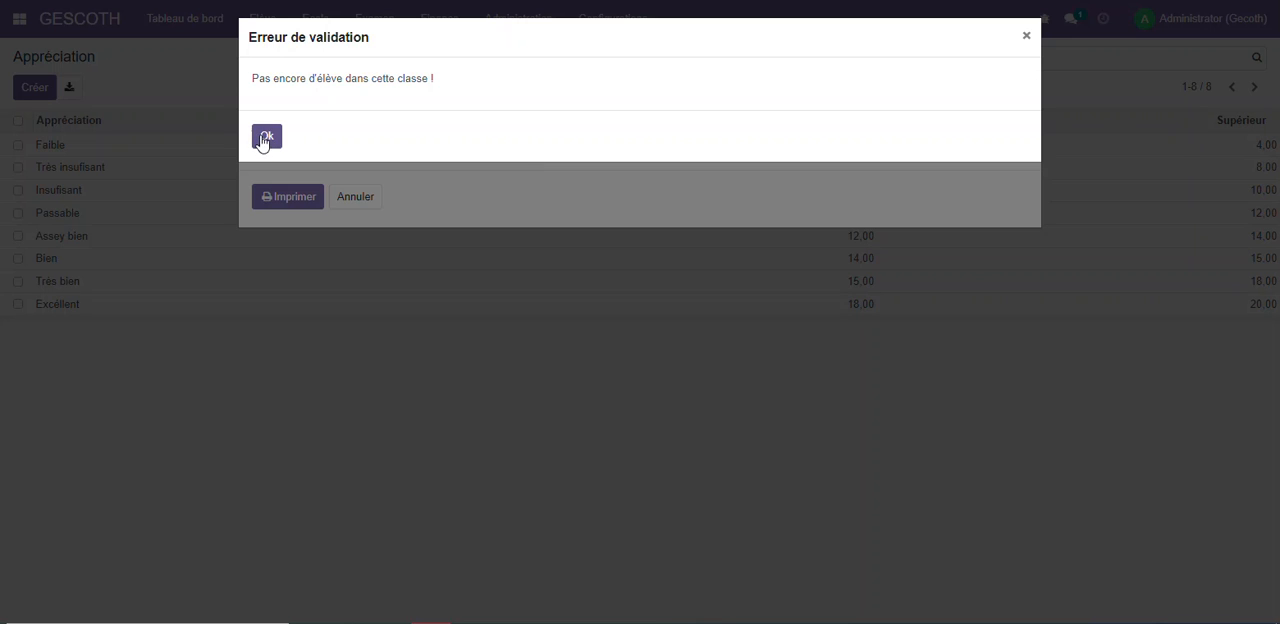
pyautogui.click(267, 137)
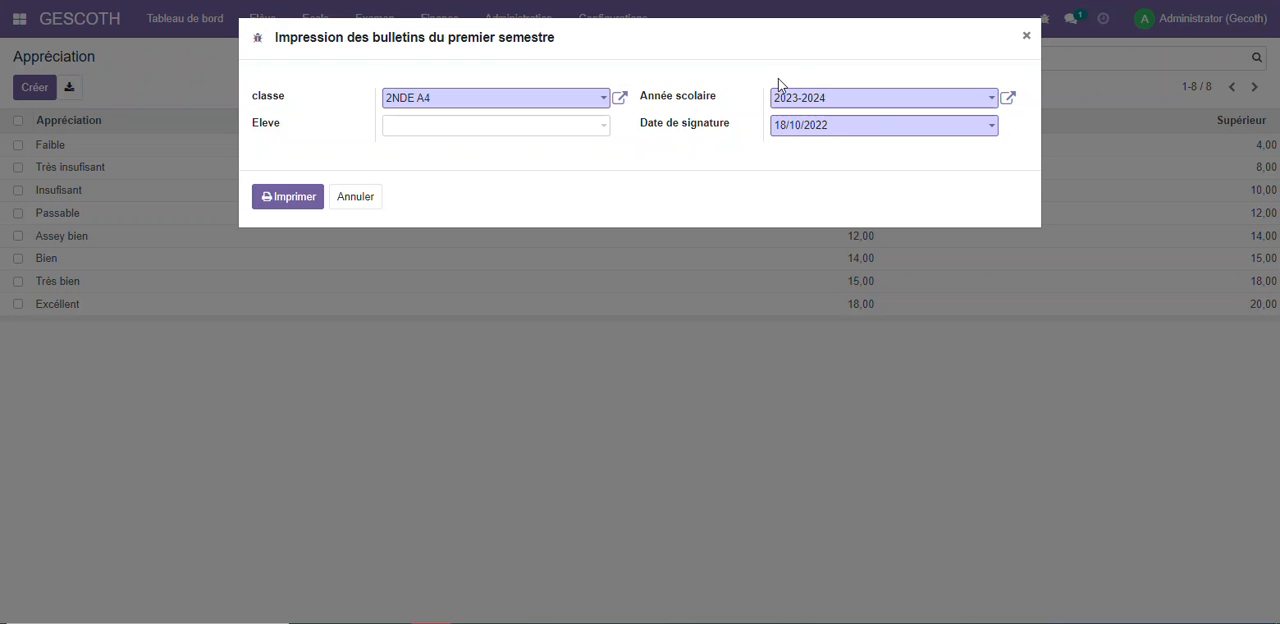
# Print the class's bulletins for school year 2022-2023 and look through the downloaded PDF
pyautogui.click(802, 104)
pyautogui.click(811, 126)
pyautogui.click(309, 204)
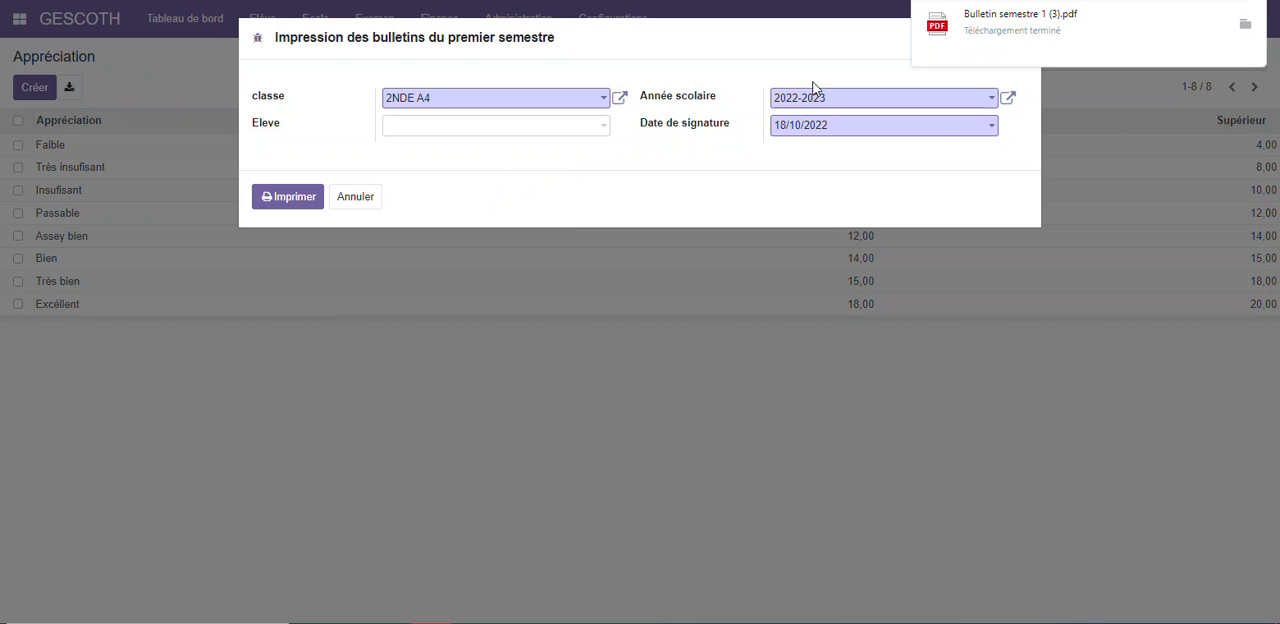
pyautogui.click(1027, 29)
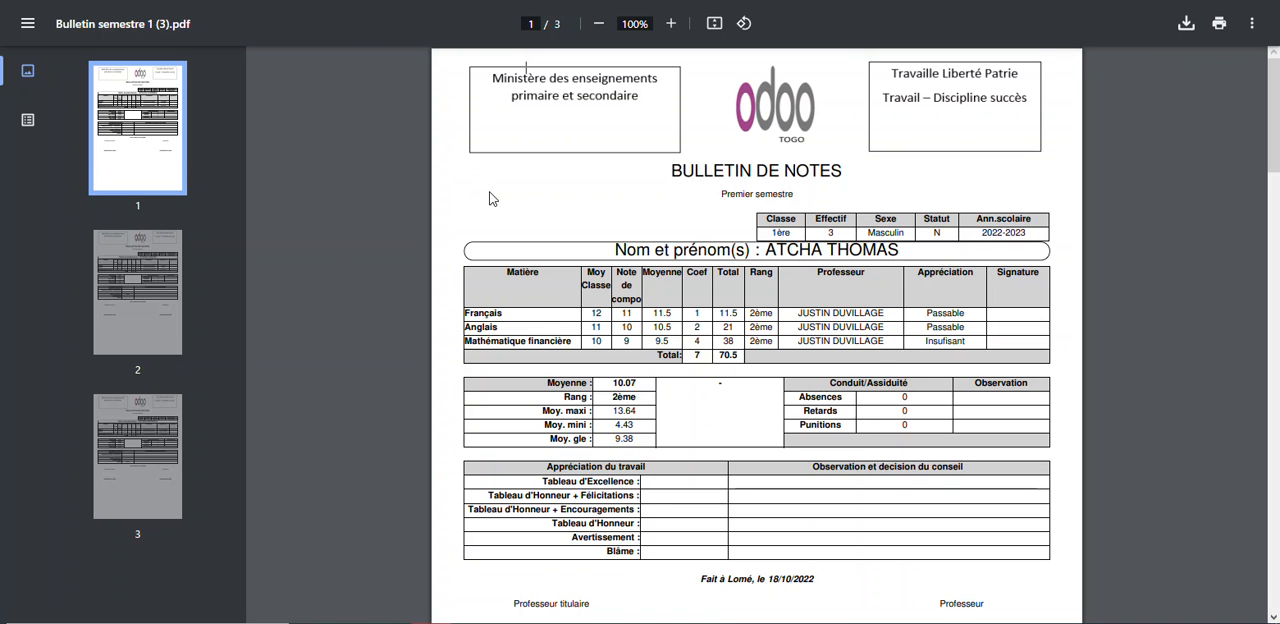
pyautogui.scroll(-9, 489, 200)
pyautogui.scroll(-3, 489, 200)
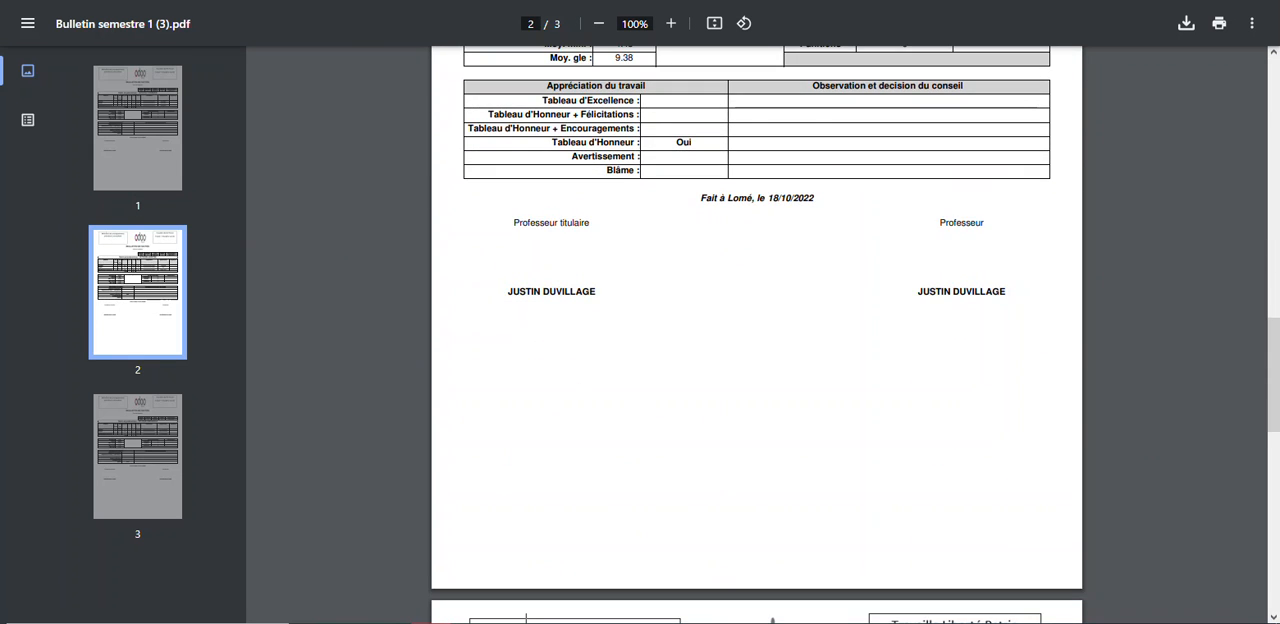
pyautogui.click(440, 1)
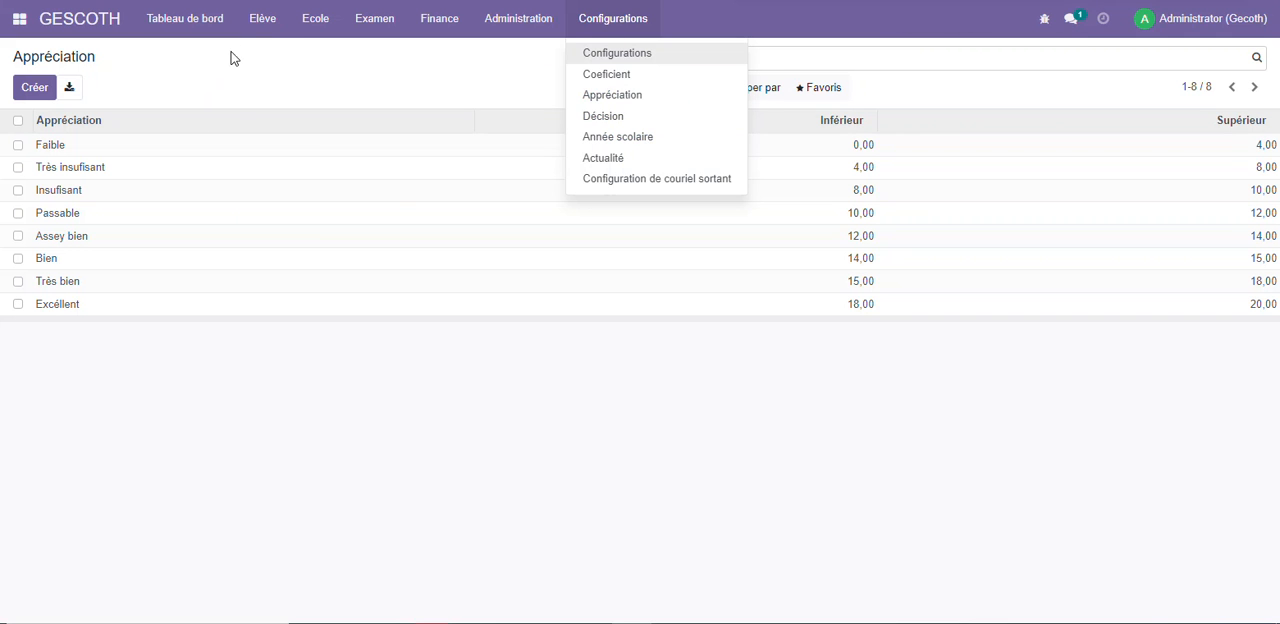
# Create and save a school time slot named 1H with start time 07:00 and end time 08:00
pyautogui.click(265, 22)
pyautogui.moveTo(308, 16)
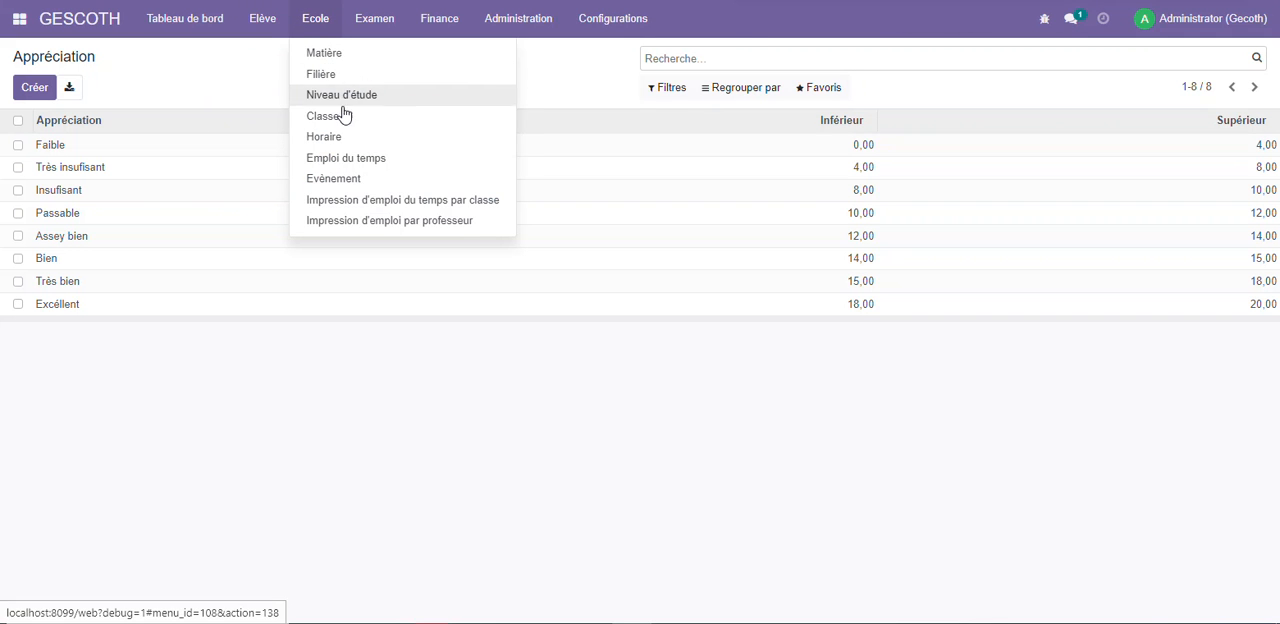
pyautogui.click(324, 137)
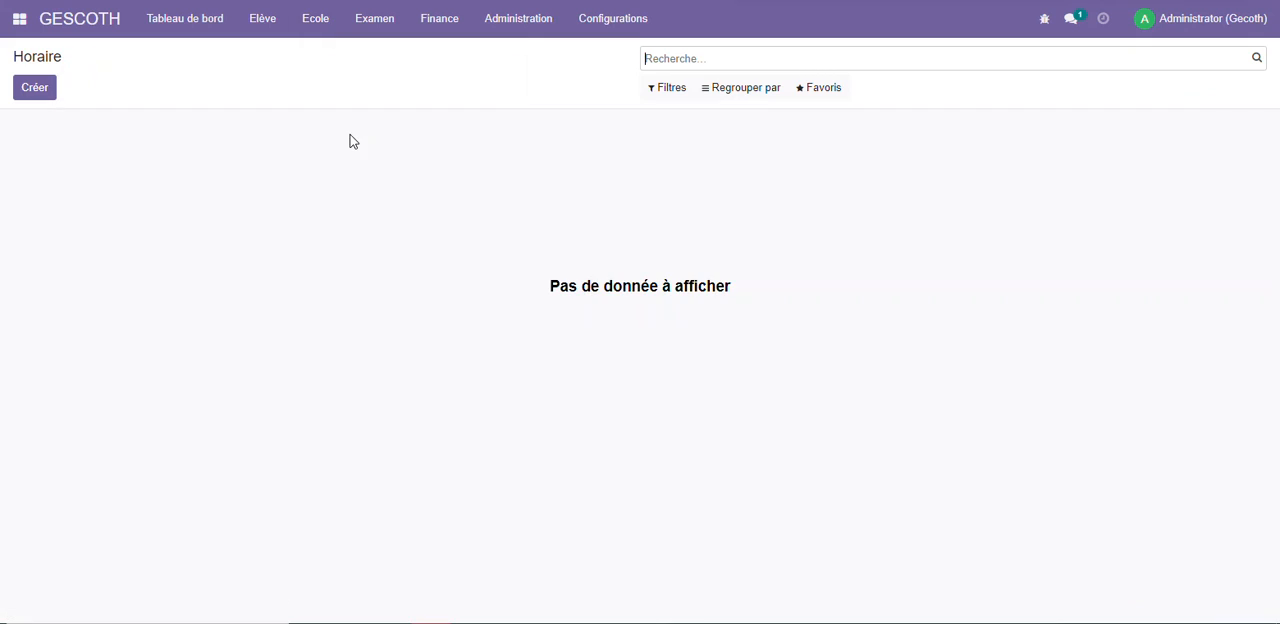
pyautogui.click(54, 94)
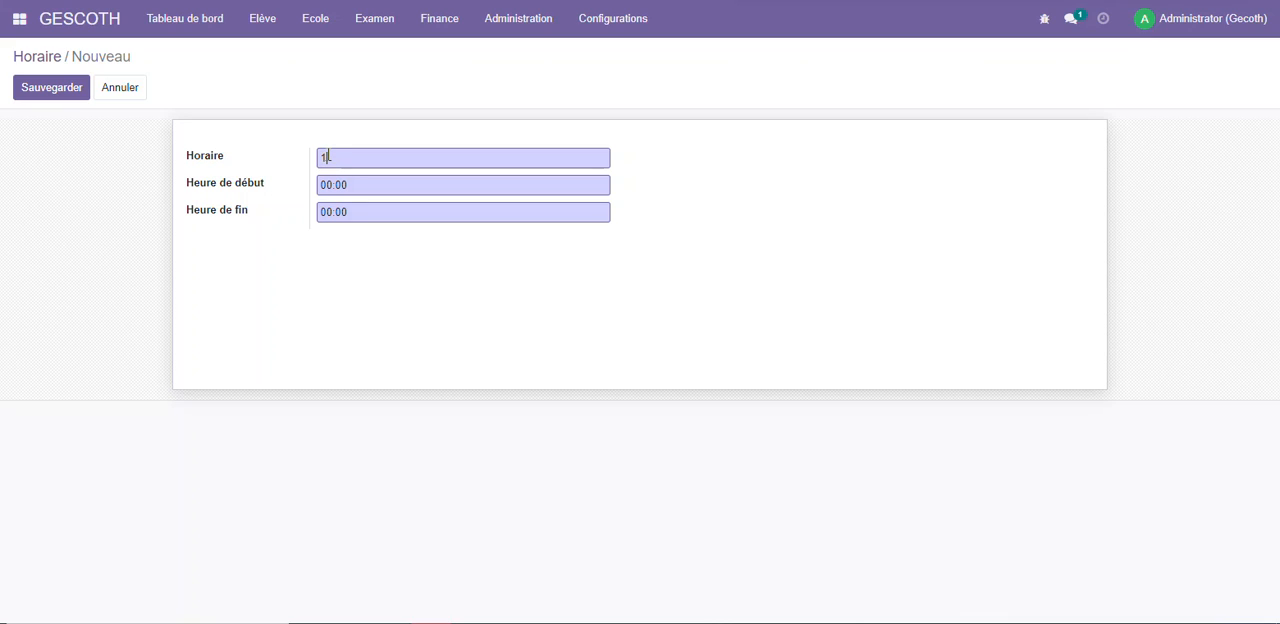
pyautogui.press('Tab')
pyautogui.write('9')
pyautogui.press('Tab')
pyautogui.press('BackSpace')
pyautogui.click(68, 90)
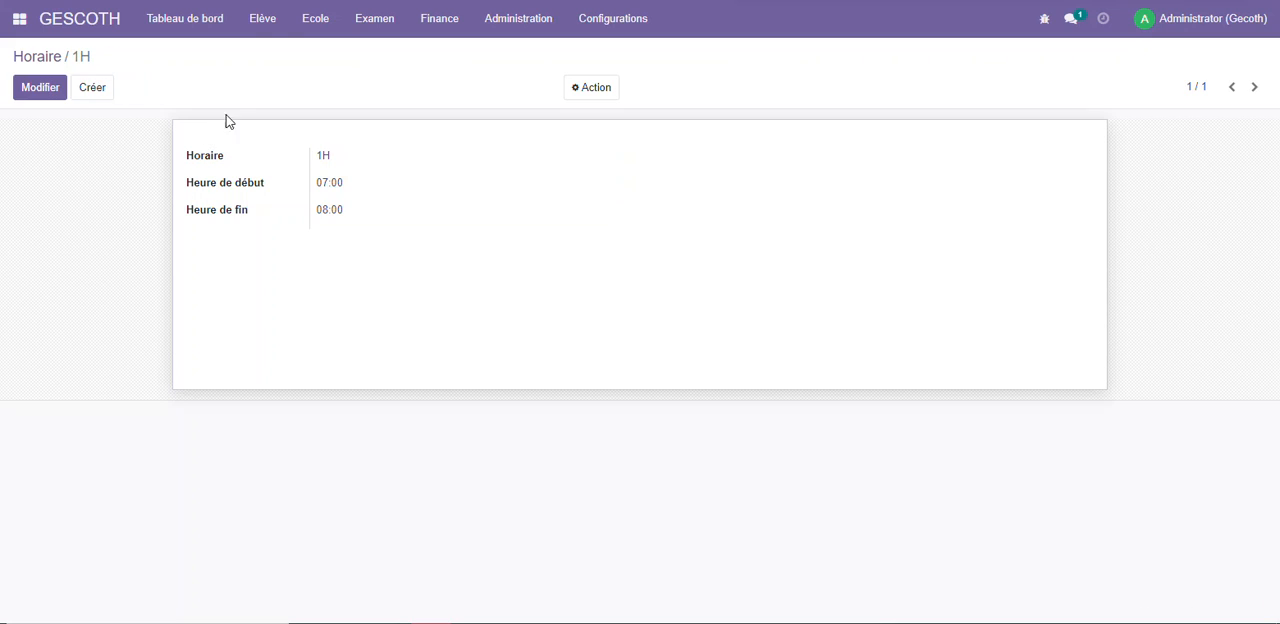
# Start a new timetable entry with lundi as the day and 2NDE A4 as the class
pyautogui.click(262, 22)
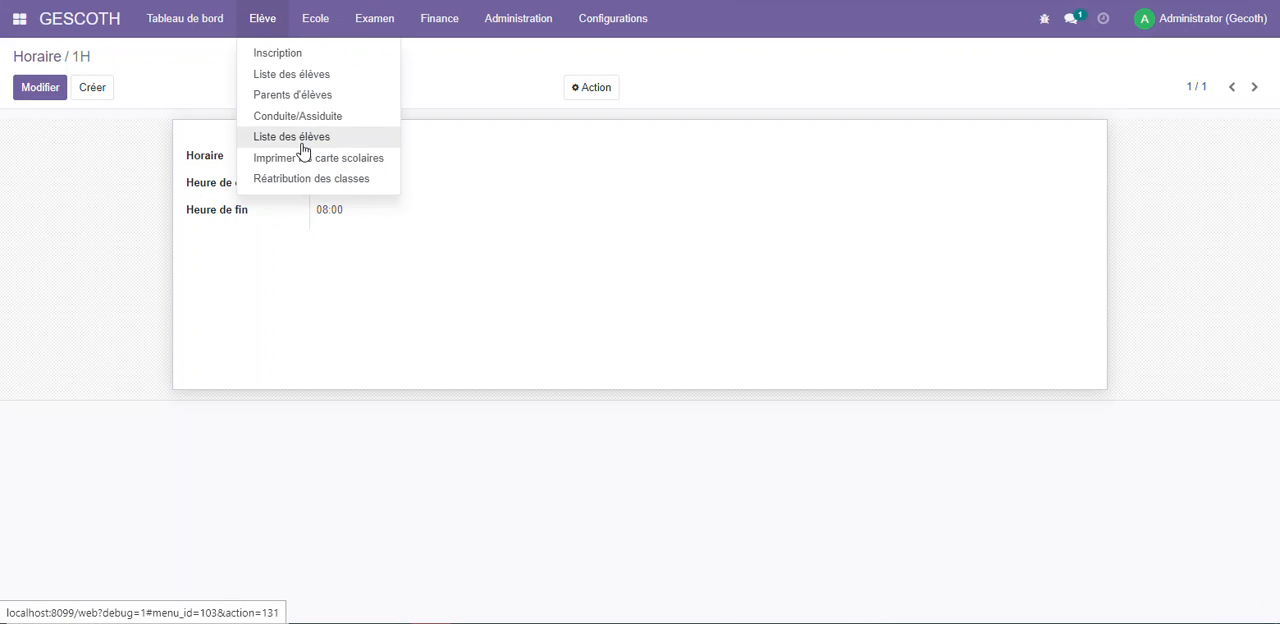
pyautogui.moveTo(310, 36)
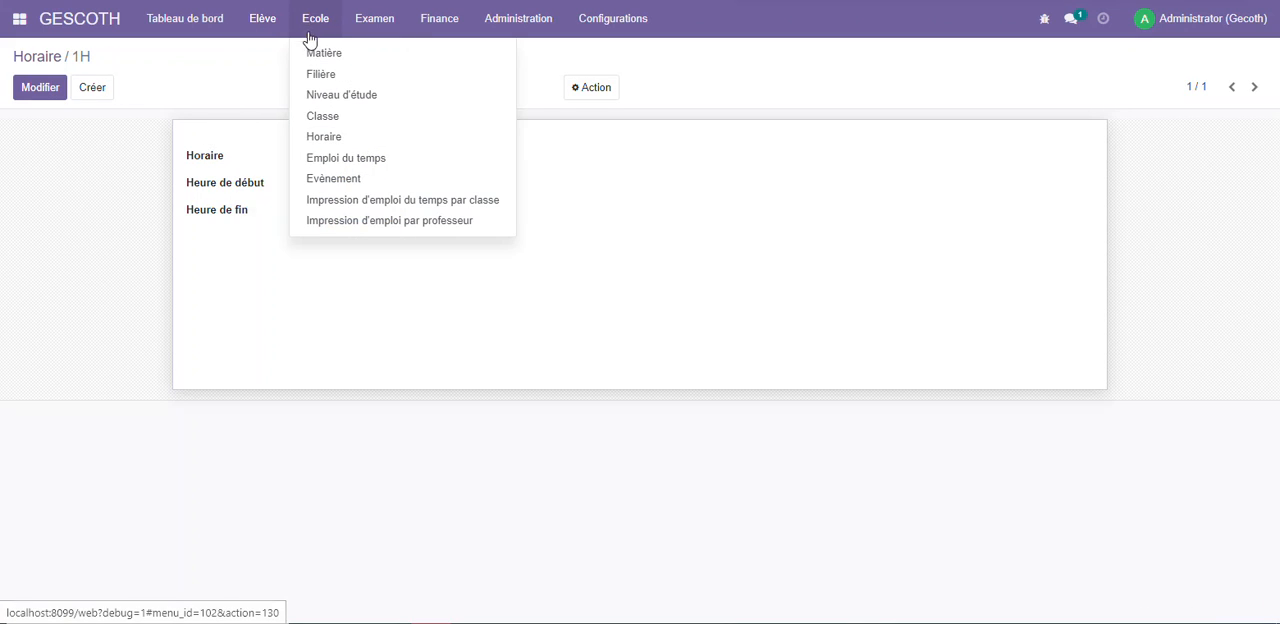
pyautogui.click(330, 162)
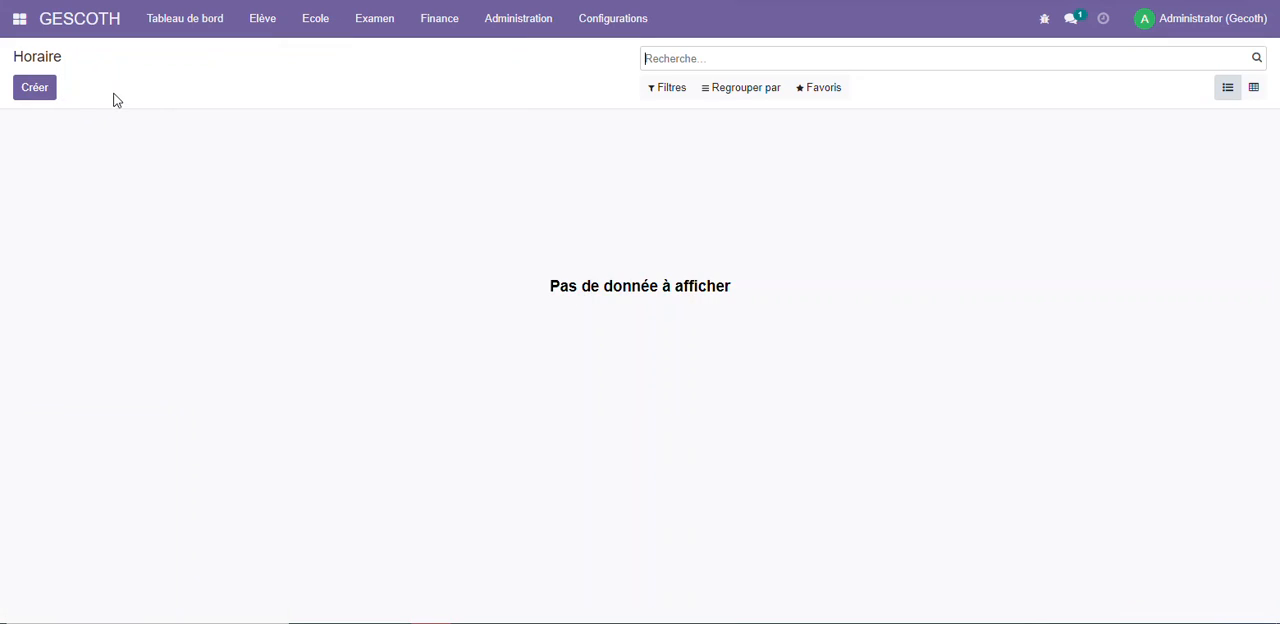
pyautogui.click(38, 87)
pyautogui.click(347, 155)
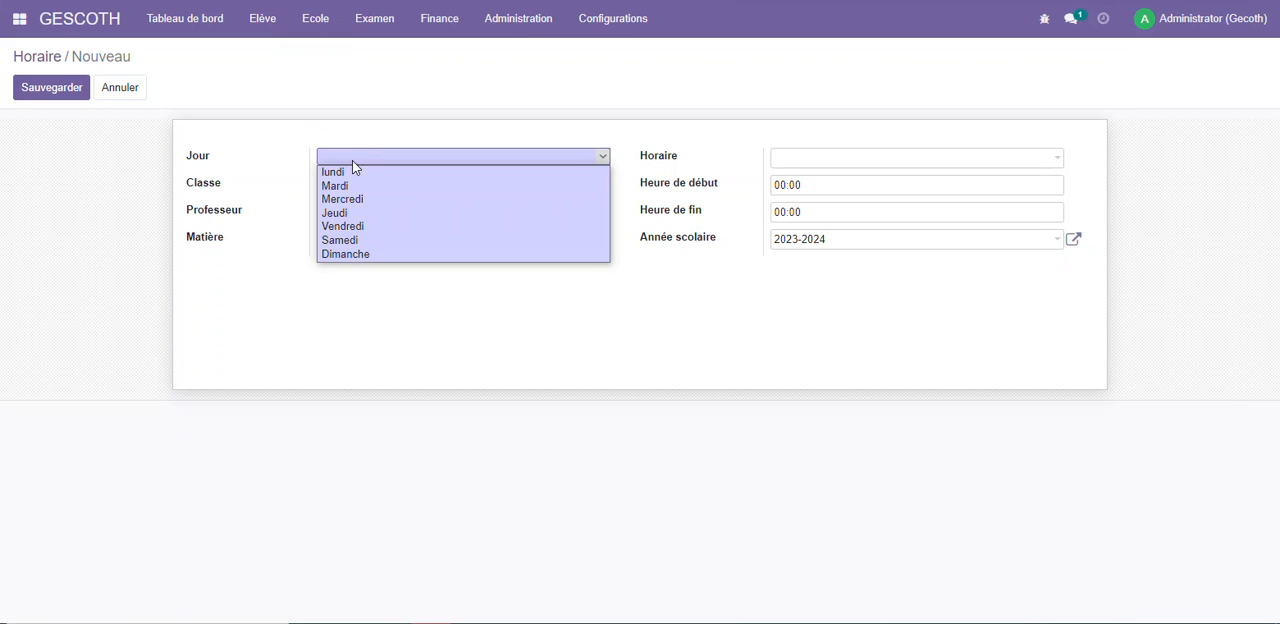
pyautogui.click(352, 172)
pyautogui.click(357, 185)
pyautogui.click(358, 209)
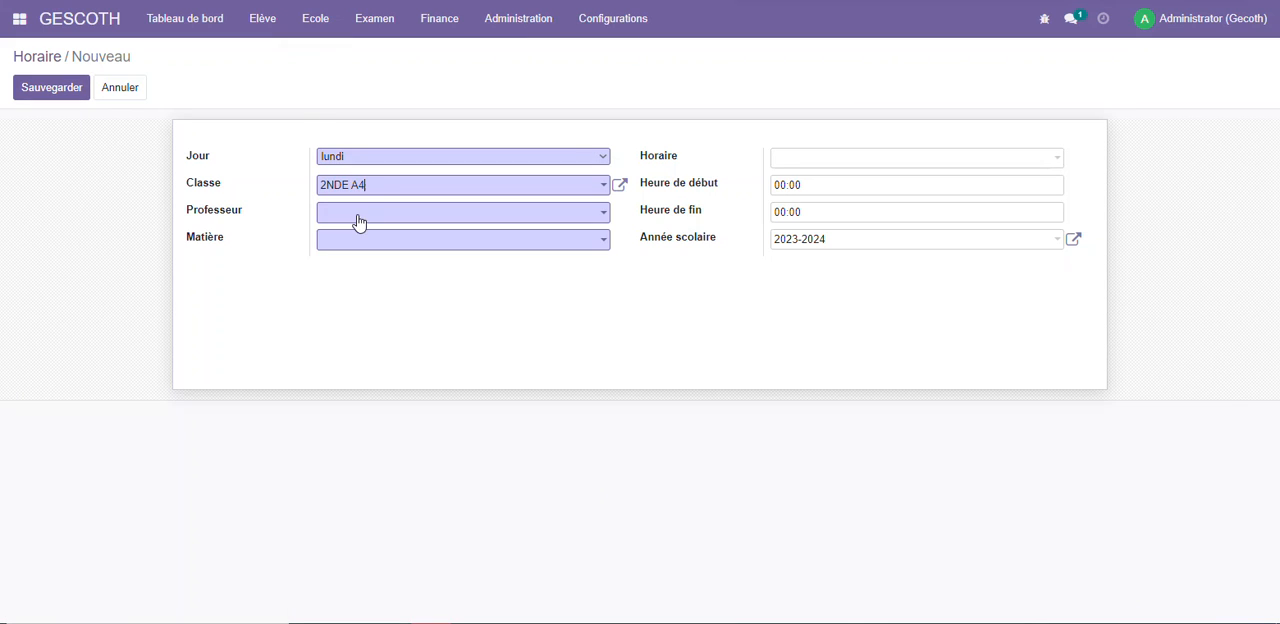
# Give the timetable entry its teacher, the subject Anglais and the time slot 1H, and save it
pyautogui.click(358, 215)
pyautogui.click(381, 240)
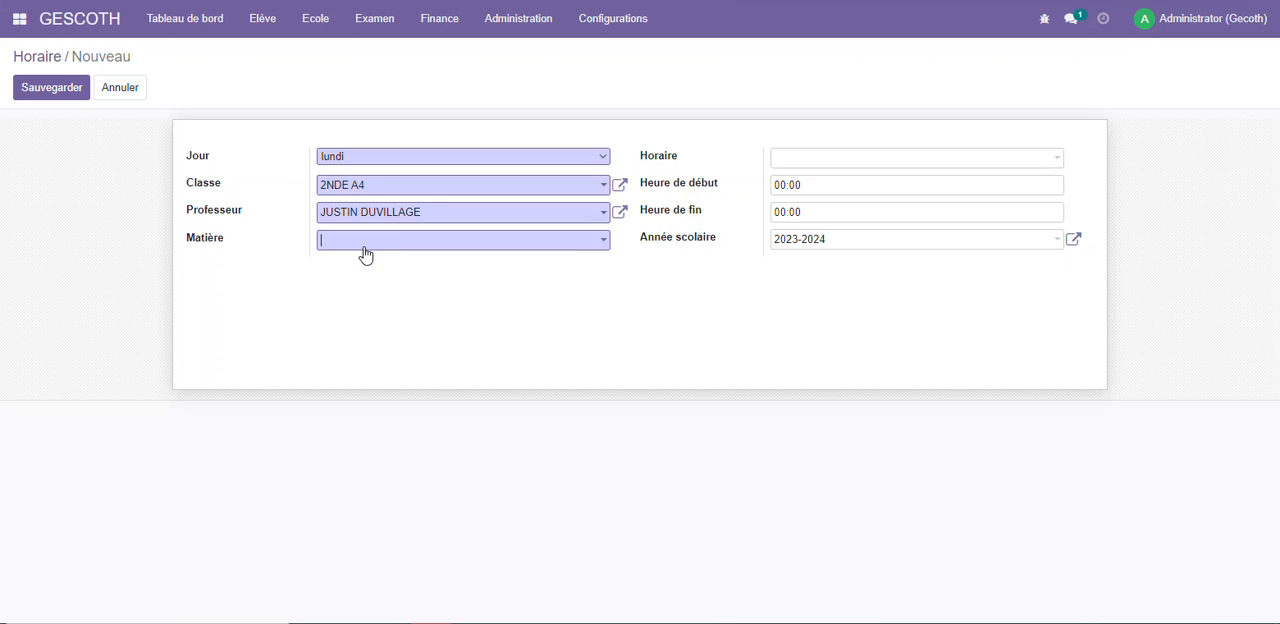
pyautogui.click(363, 244)
pyautogui.click(391, 287)
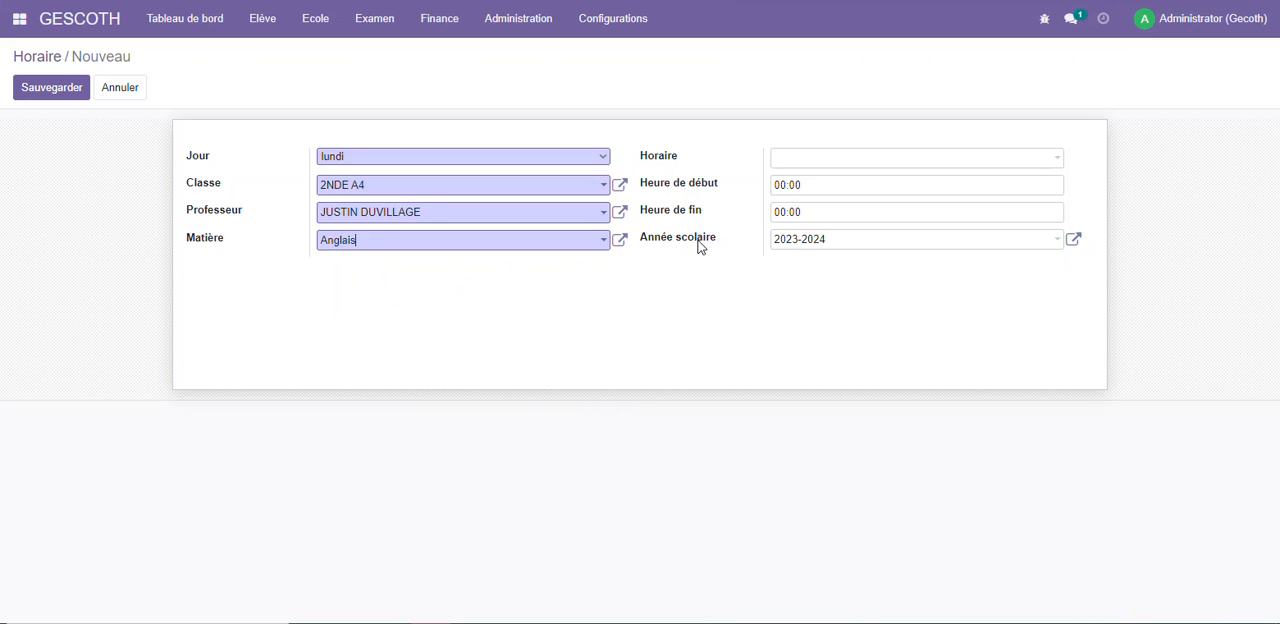
pyautogui.click(827, 159)
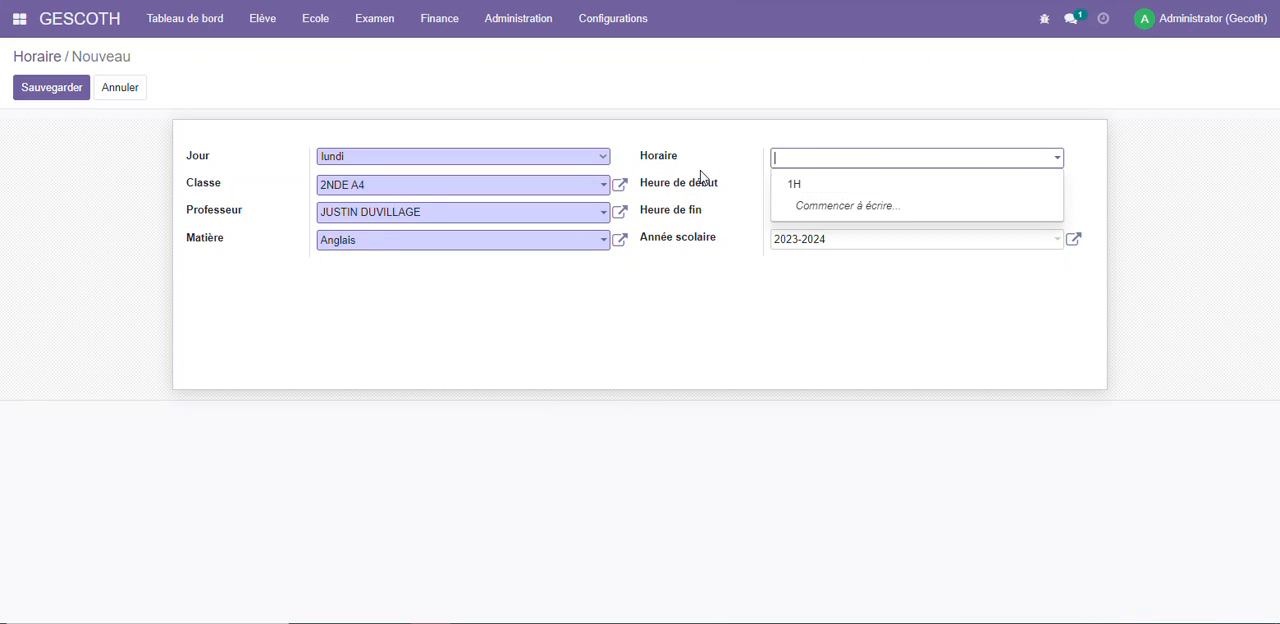
pyautogui.click(808, 186)
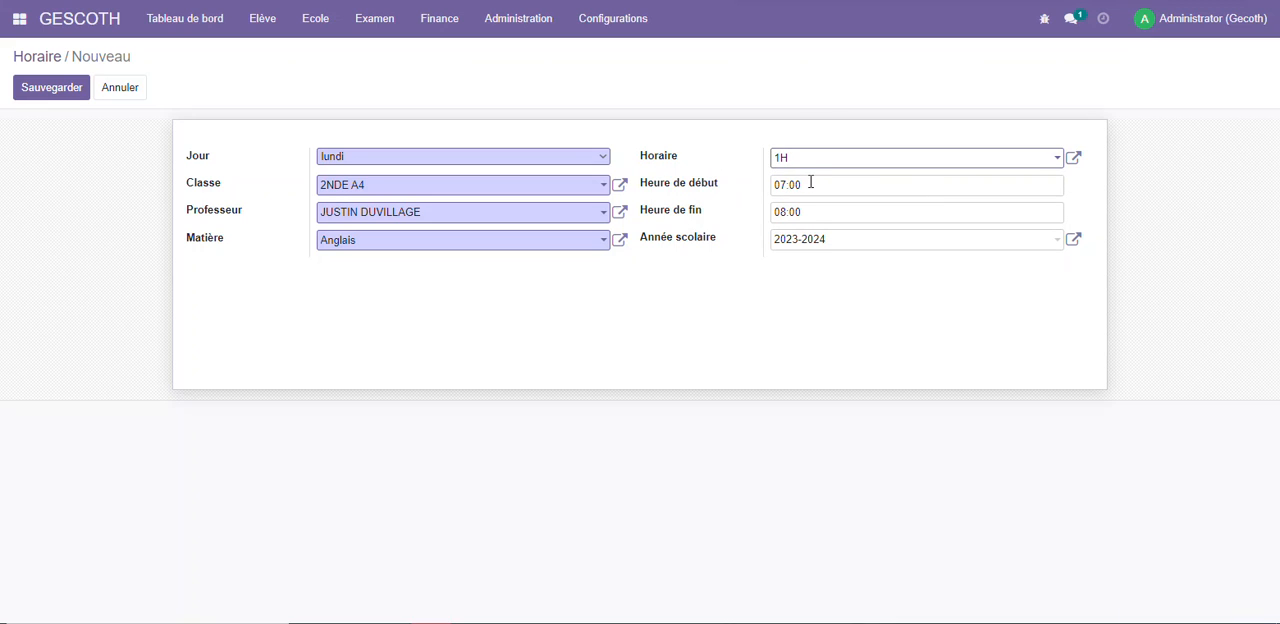
pyautogui.click(36, 89)
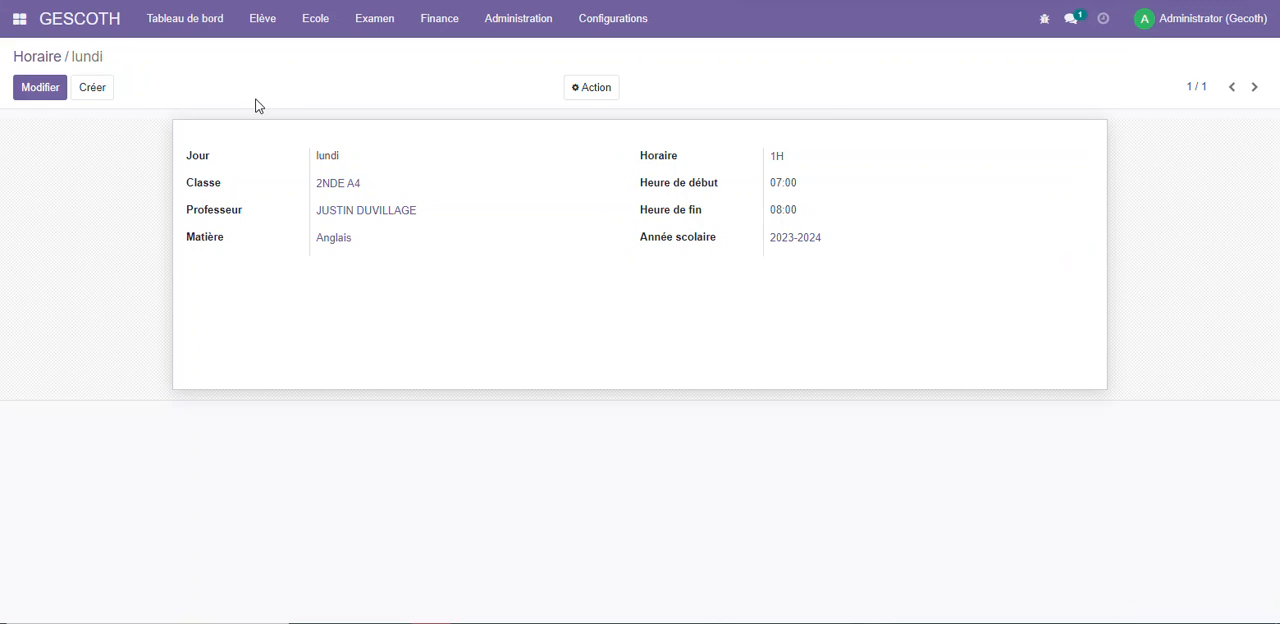
# Print the timetable of class 2NDE A4 for school year 2023-2024 and check its lesson in the downloaded PDF
pyautogui.click(264, 22)
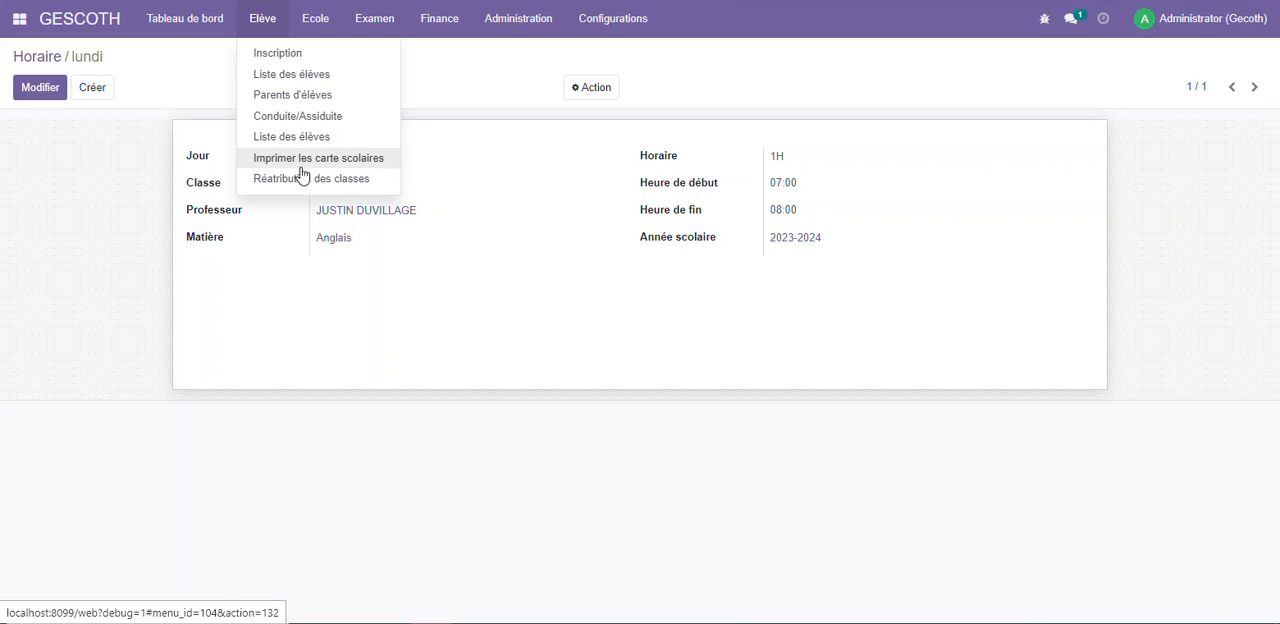
pyautogui.moveTo(311, 32)
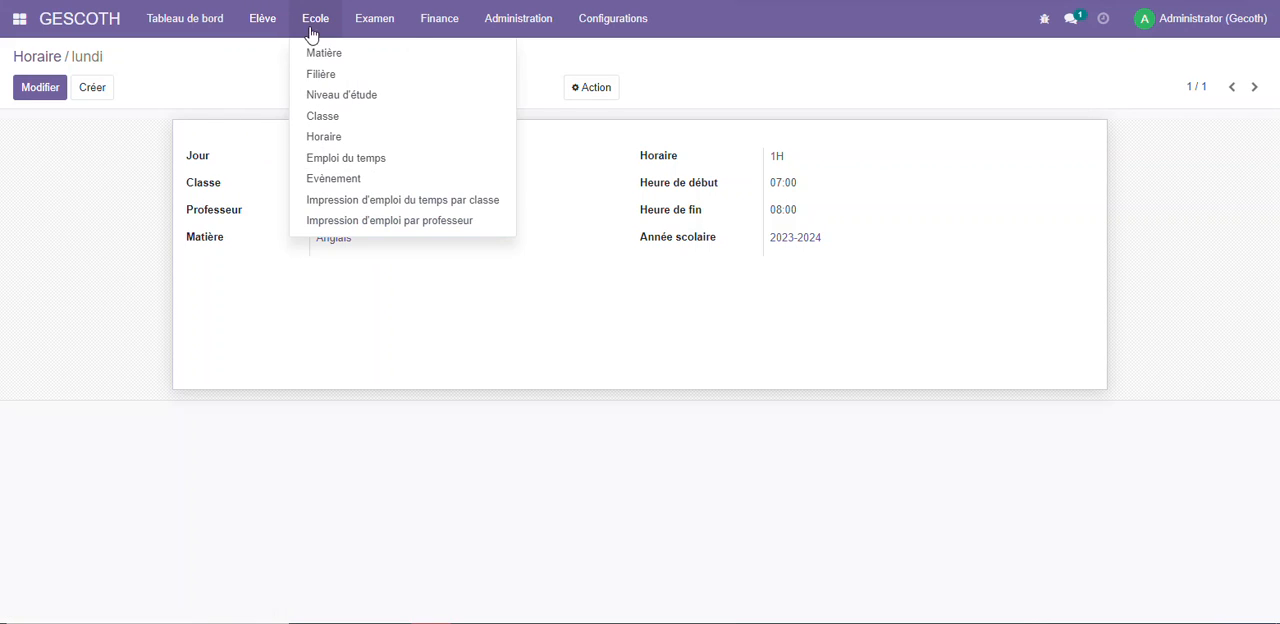
pyautogui.click(378, 199)
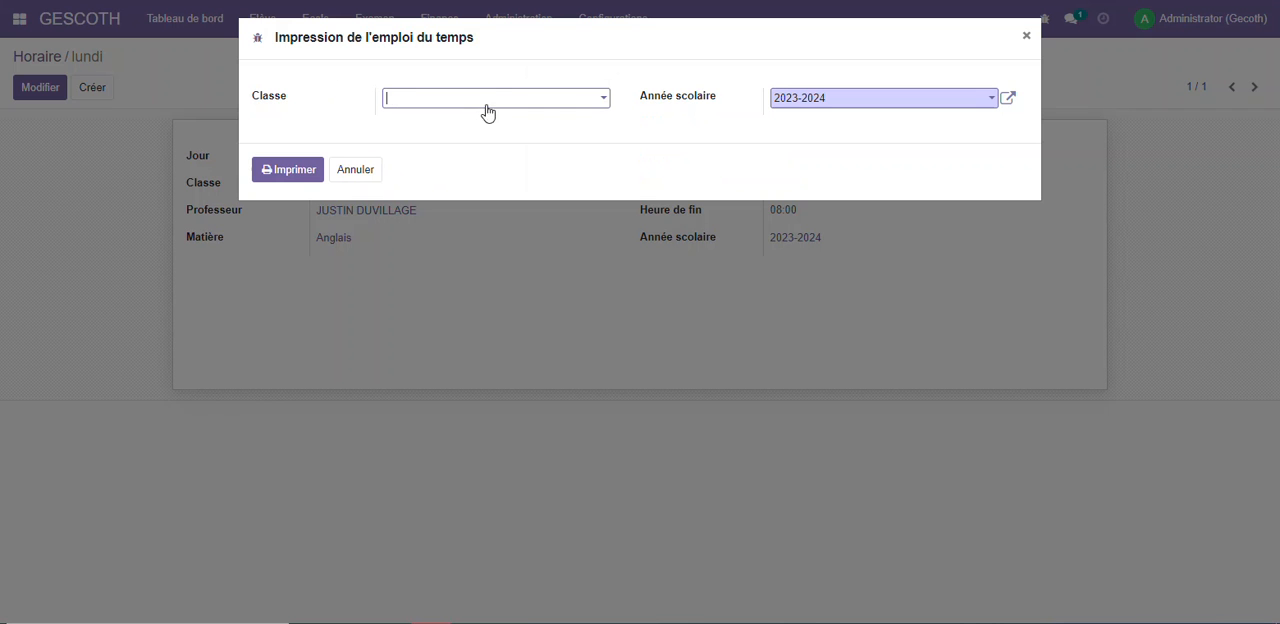
pyautogui.click(490, 103)
pyautogui.click(457, 124)
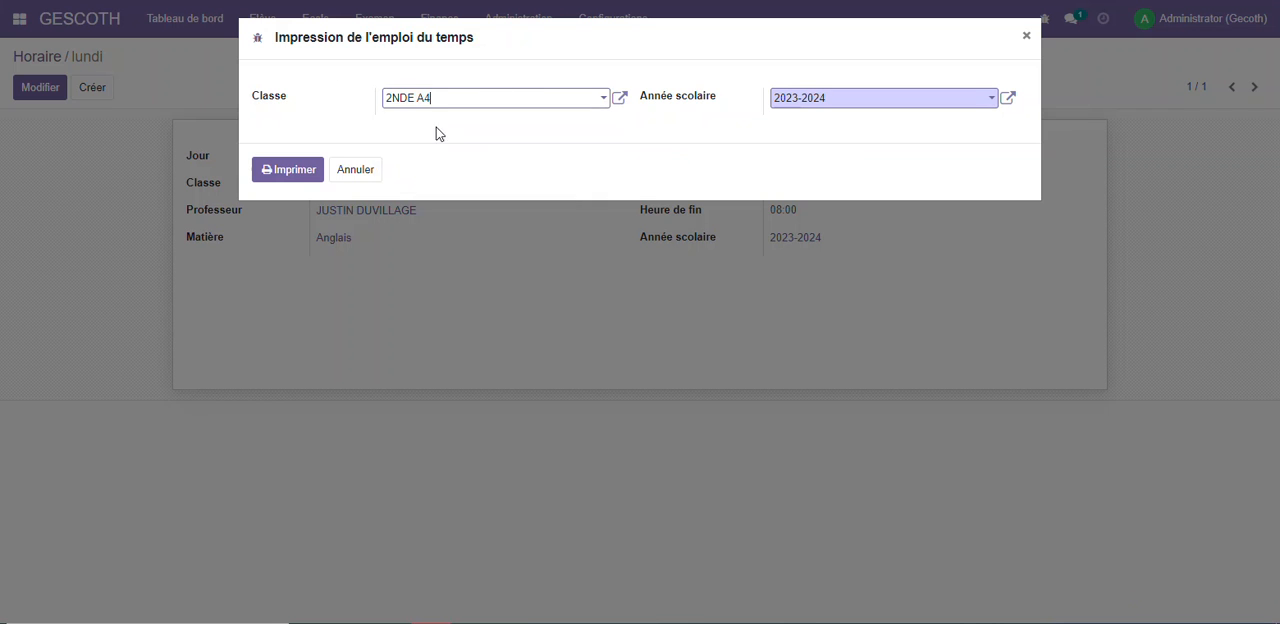
pyautogui.click(299, 174)
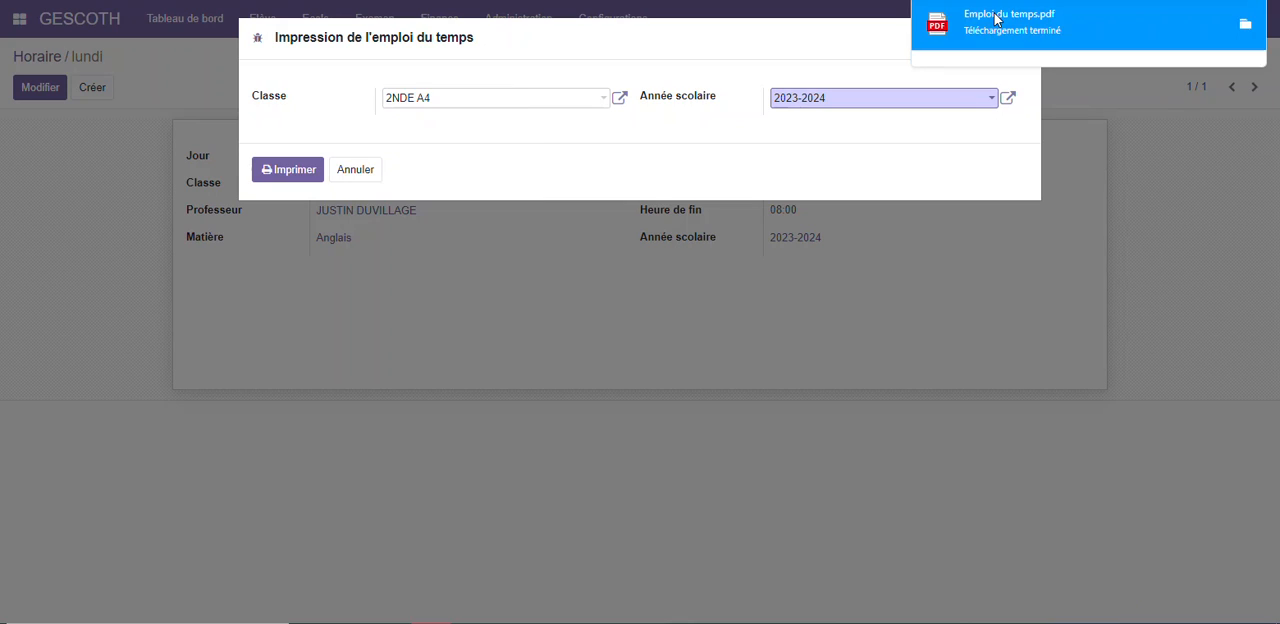
pyautogui.click(960, 17)
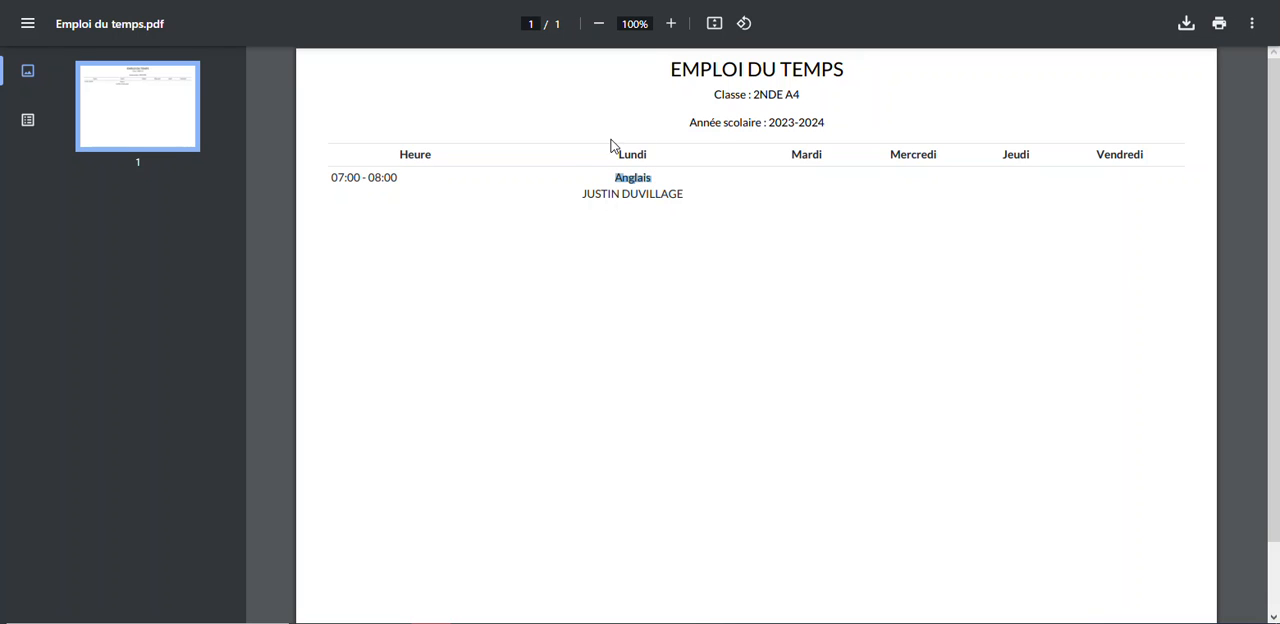
pyautogui.click(665, 186)
pyautogui.moveTo(579, 196); pyautogui.dragTo(682, 188)
pyautogui.click(690, 201)
pyautogui.hotkey('ctrl', 'w')
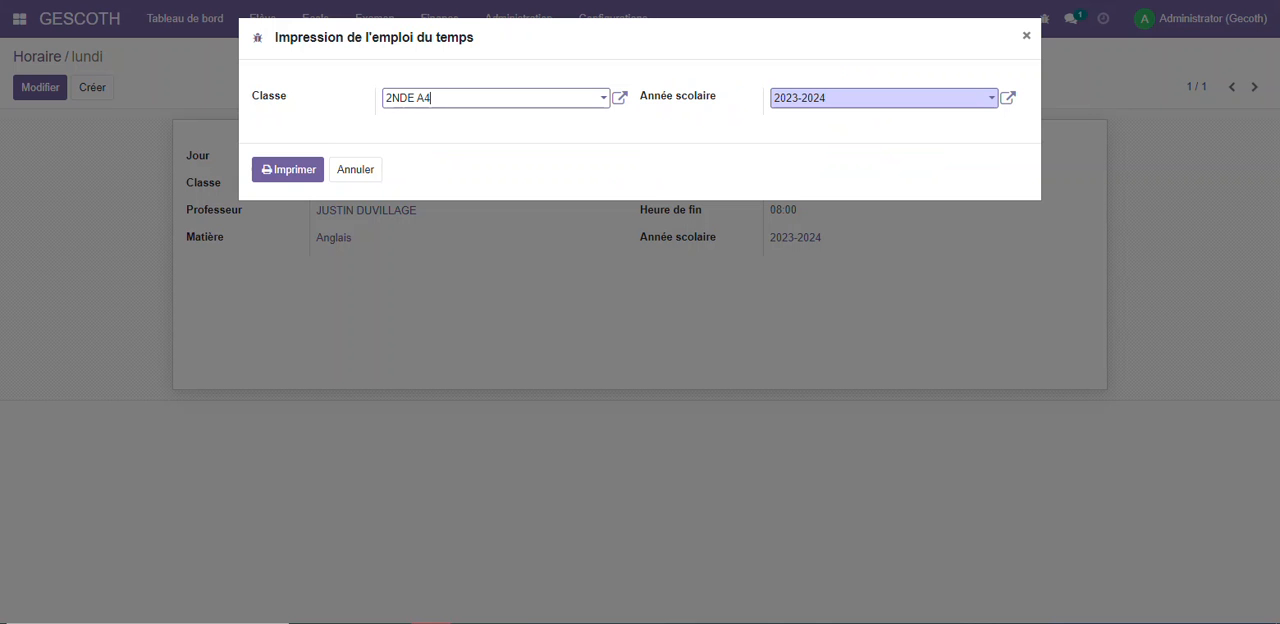
pyautogui.click(356, 169)
# Print the teacher's timetable for school year 2023-2024 and check its hours, subject and class in the PDF
pyautogui.click(315, 18)
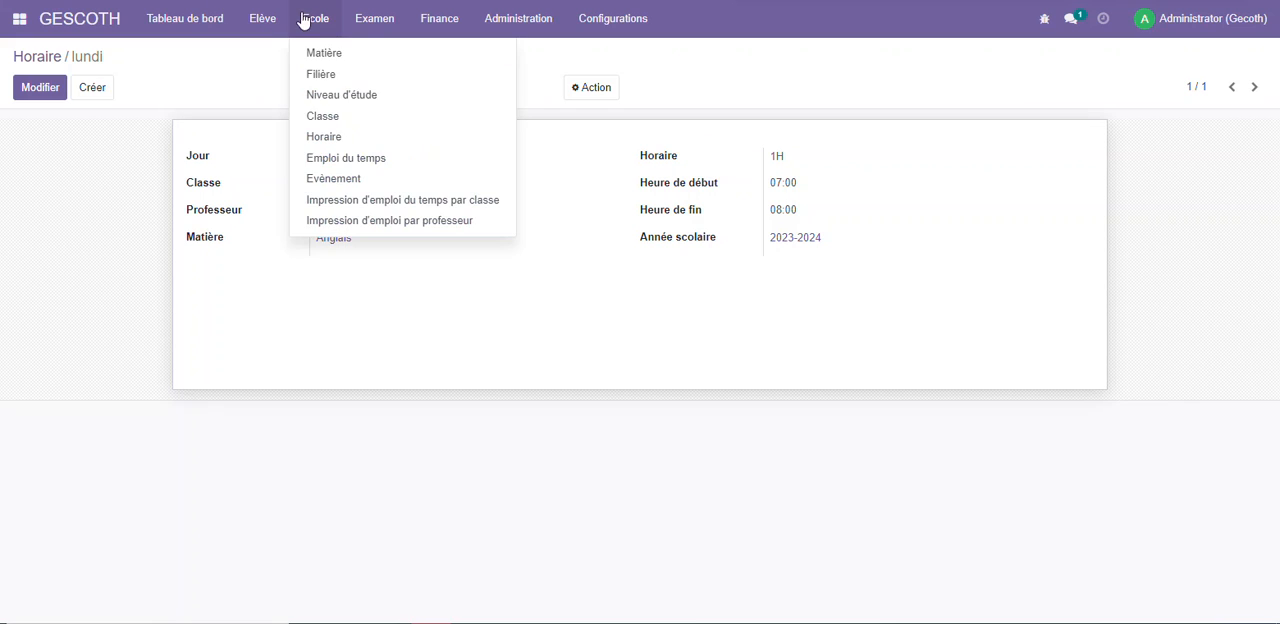
pyautogui.click(371, 221)
pyautogui.click(515, 106)
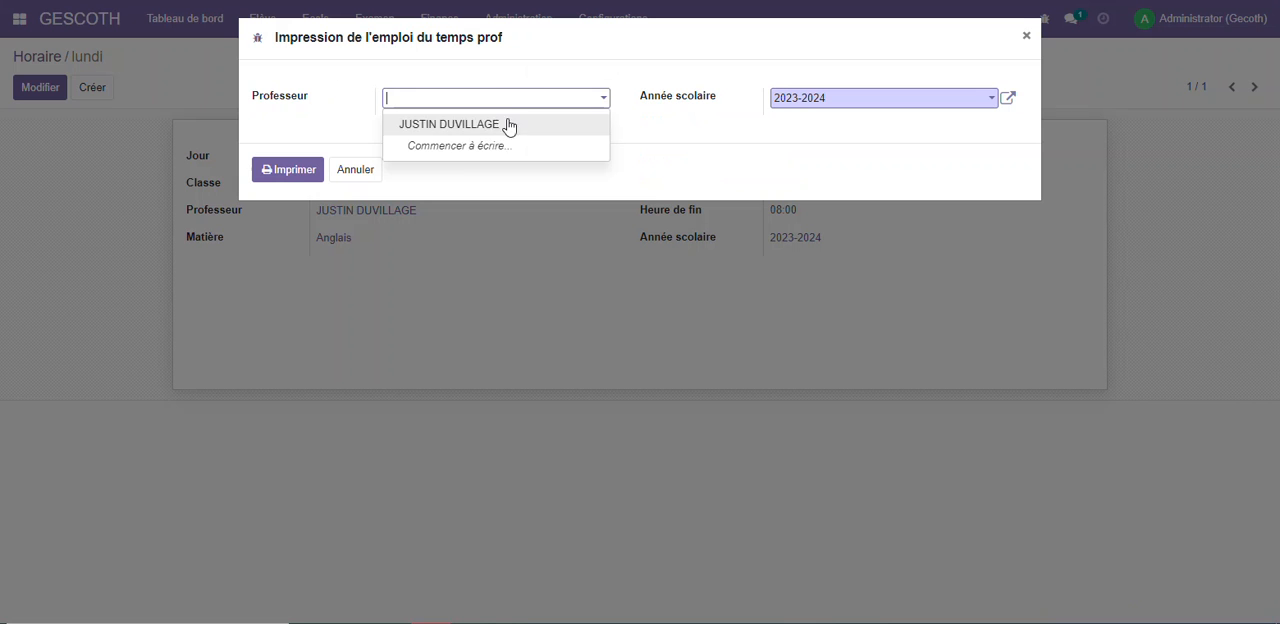
pyautogui.click(520, 124)
pyautogui.click(289, 172)
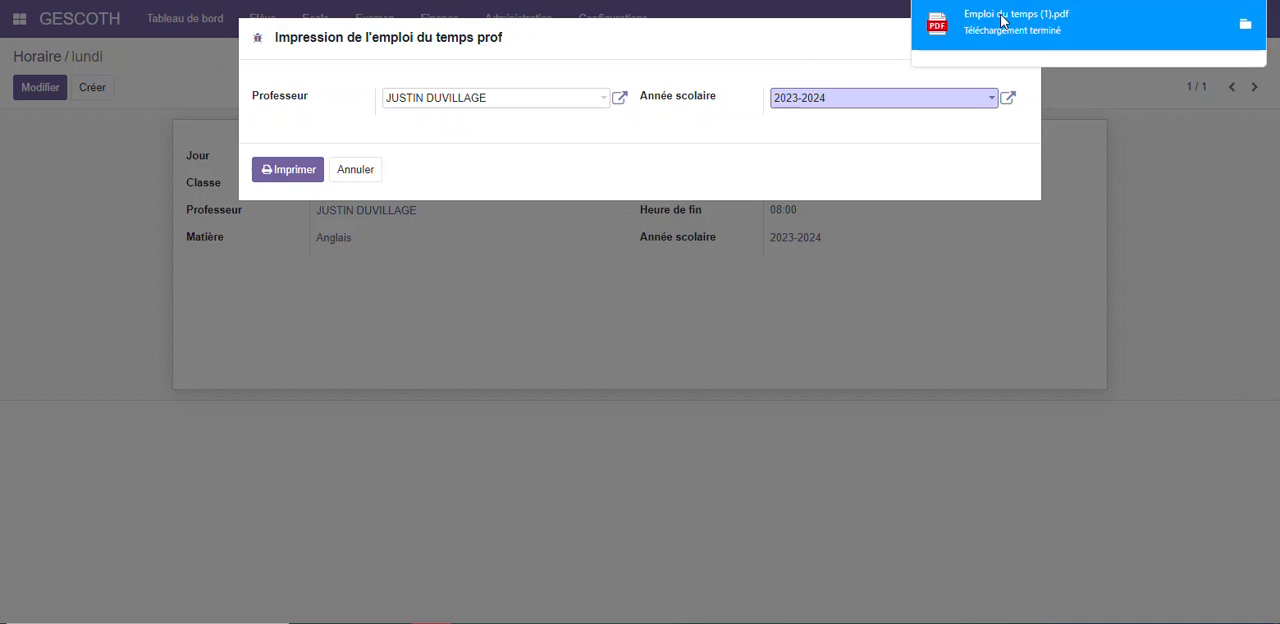
pyautogui.click(1003, 19)
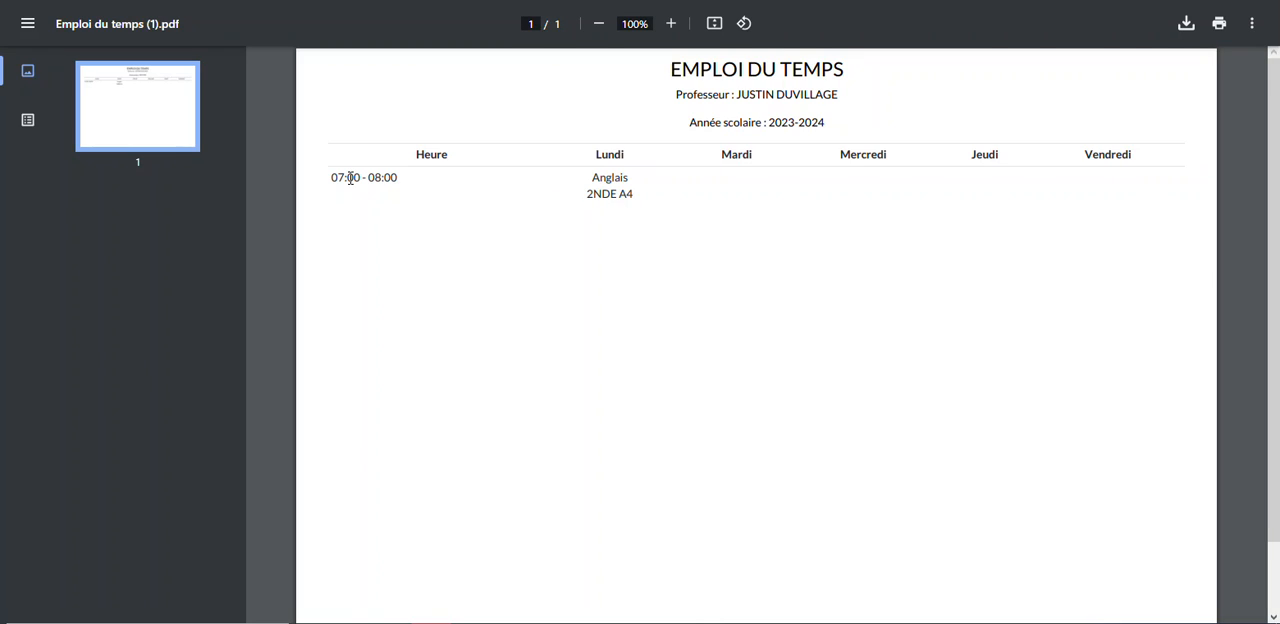
pyautogui.moveTo(334, 177); pyautogui.dragTo(412, 178)
pyautogui.moveTo(737, 94); pyautogui.dragTo(676, 95)
pyautogui.moveTo(587, 177); pyautogui.dragTo(635, 188)
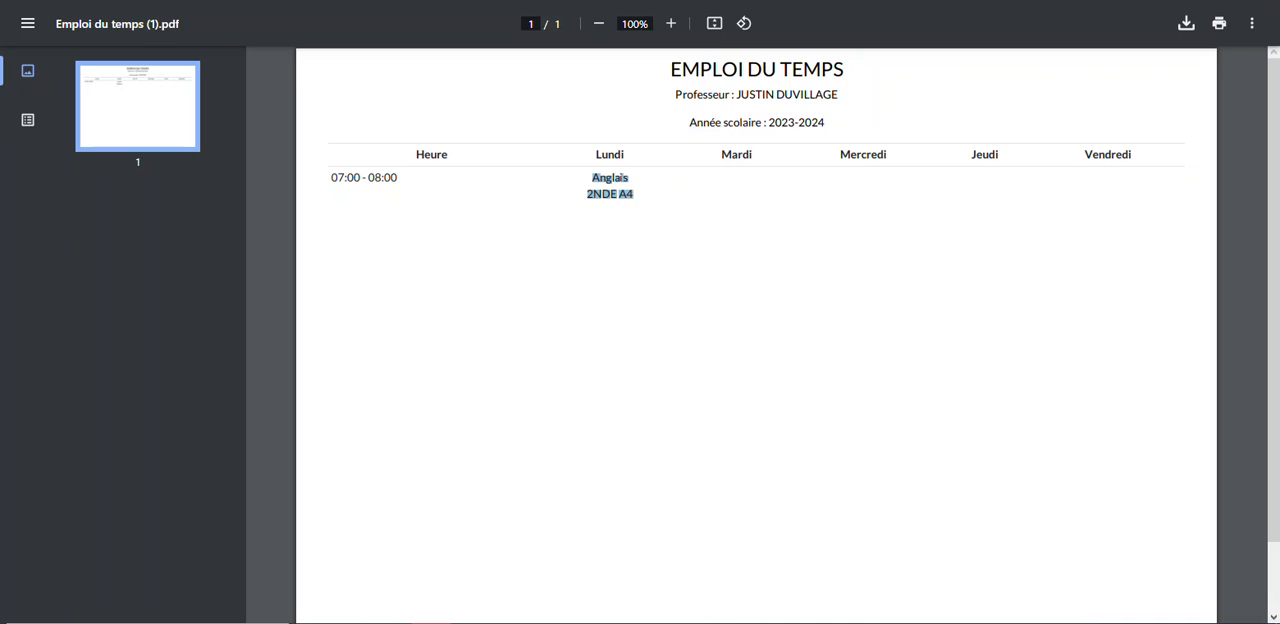
pyautogui.click(229, 2)
pyautogui.click(354, 162)
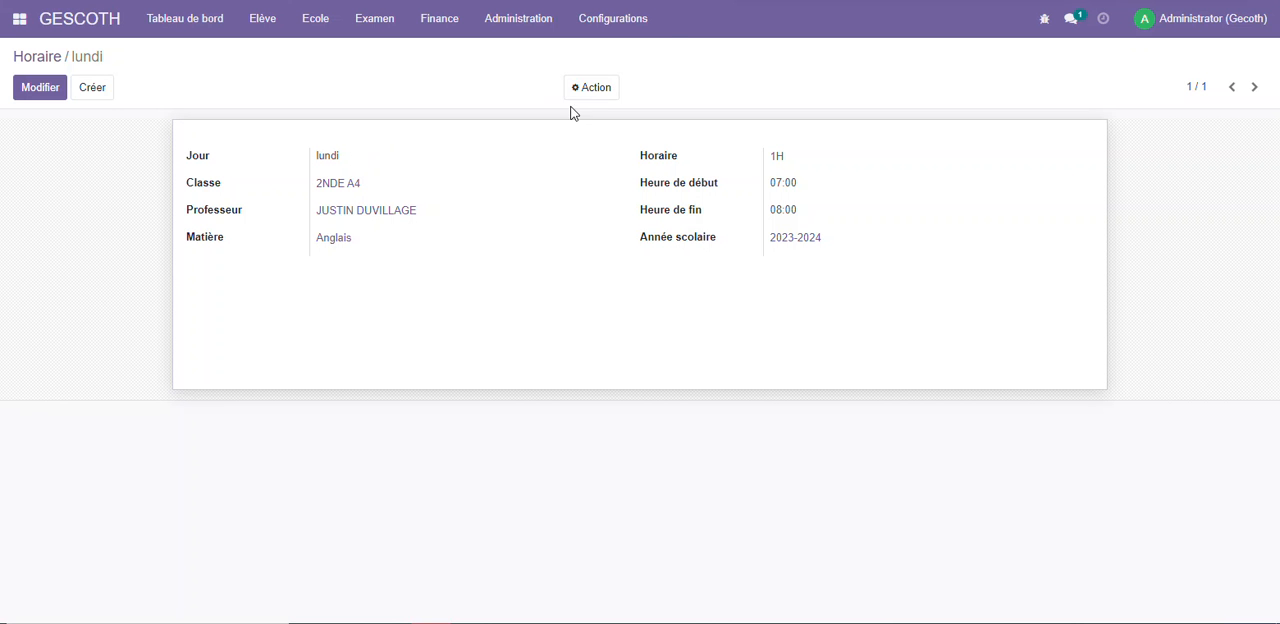
# Try to print the student list for class 2NDE A4 and dismiss the resulting dialog
pyautogui.click(439, 18)
pyautogui.moveTo(262, 18)
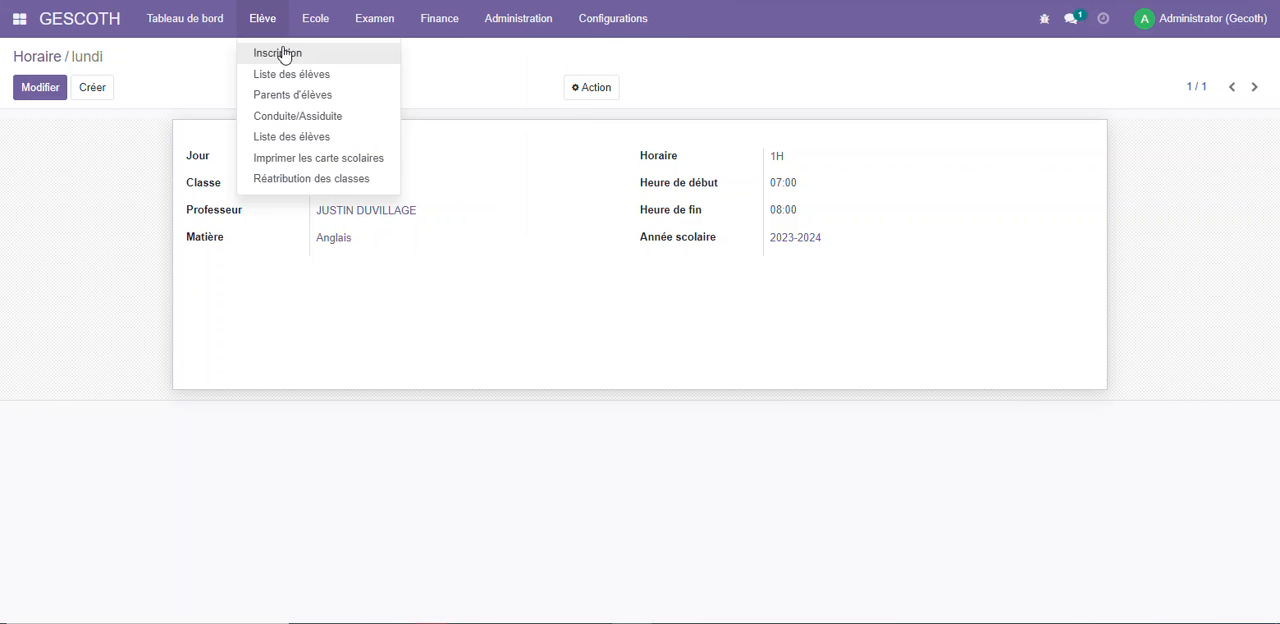
pyautogui.click(302, 139)
pyautogui.click(486, 102)
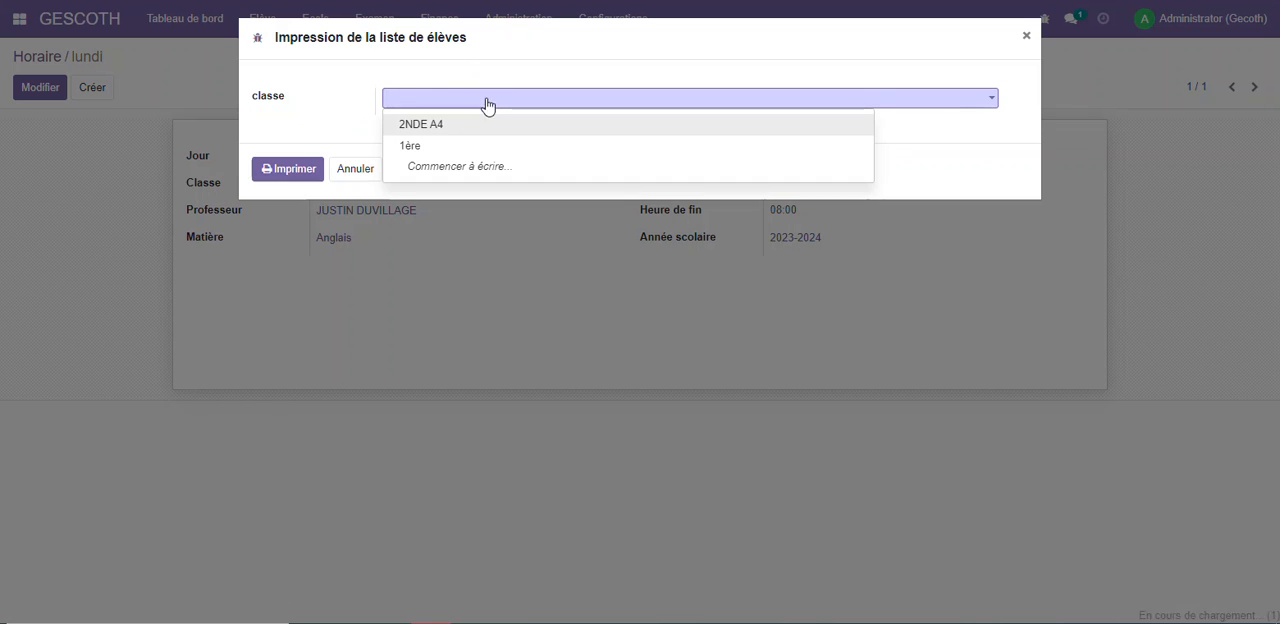
pyautogui.click(429, 125)
pyautogui.click(300, 170)
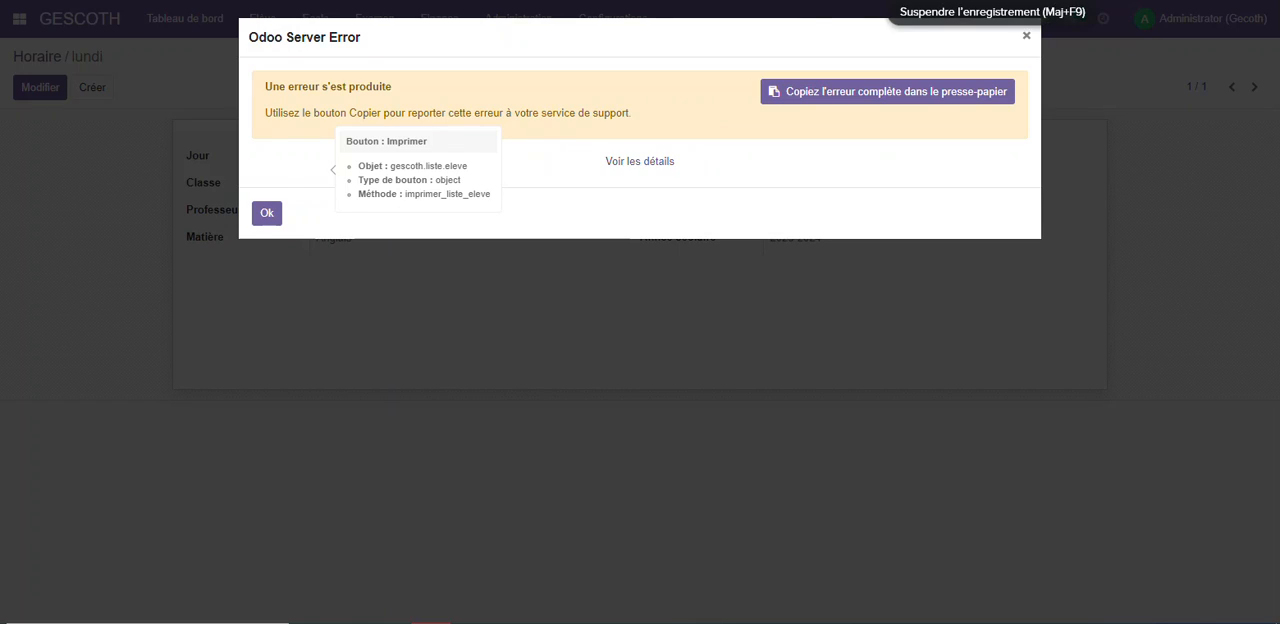
pyautogui.press('Escape')
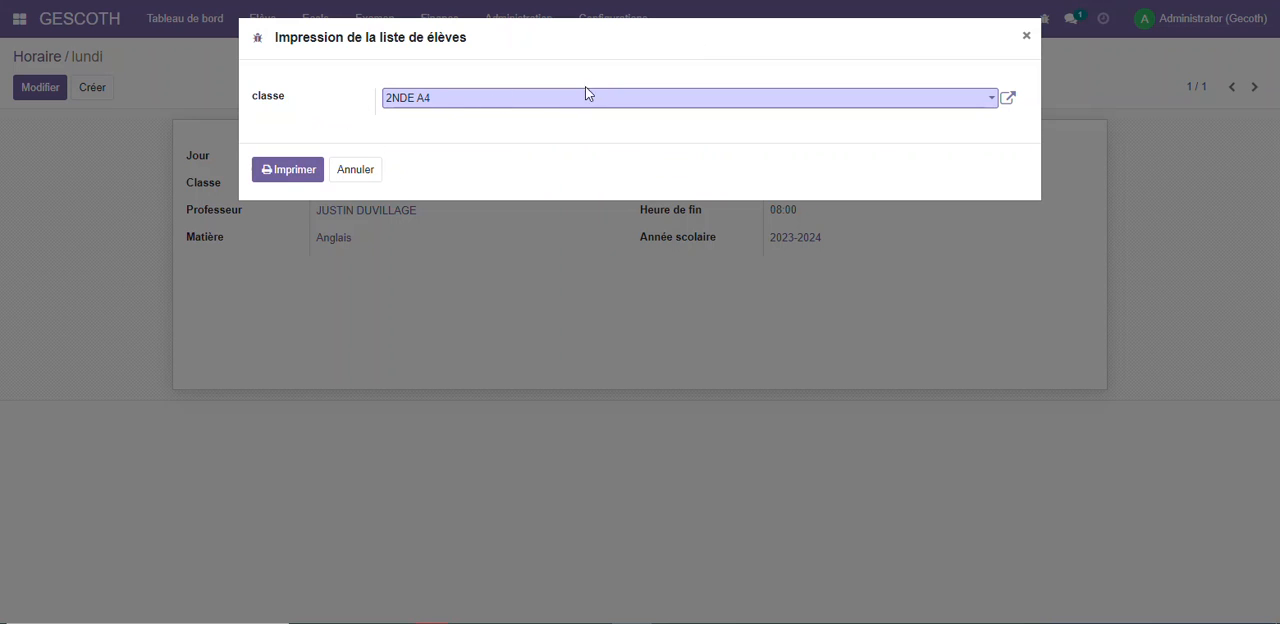
# Print the student list for class 1ère instead, check it in the downloaded PDF and close the print dialog
pyautogui.click(556, 97)
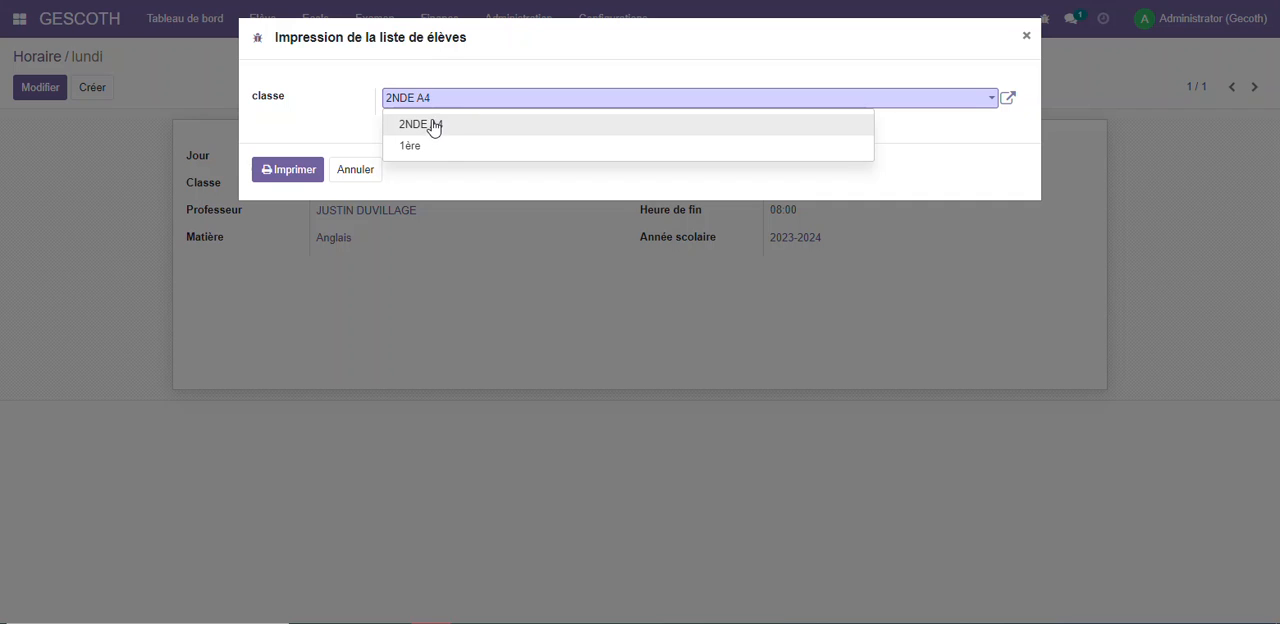
pyautogui.click(430, 145)
pyautogui.click(273, 173)
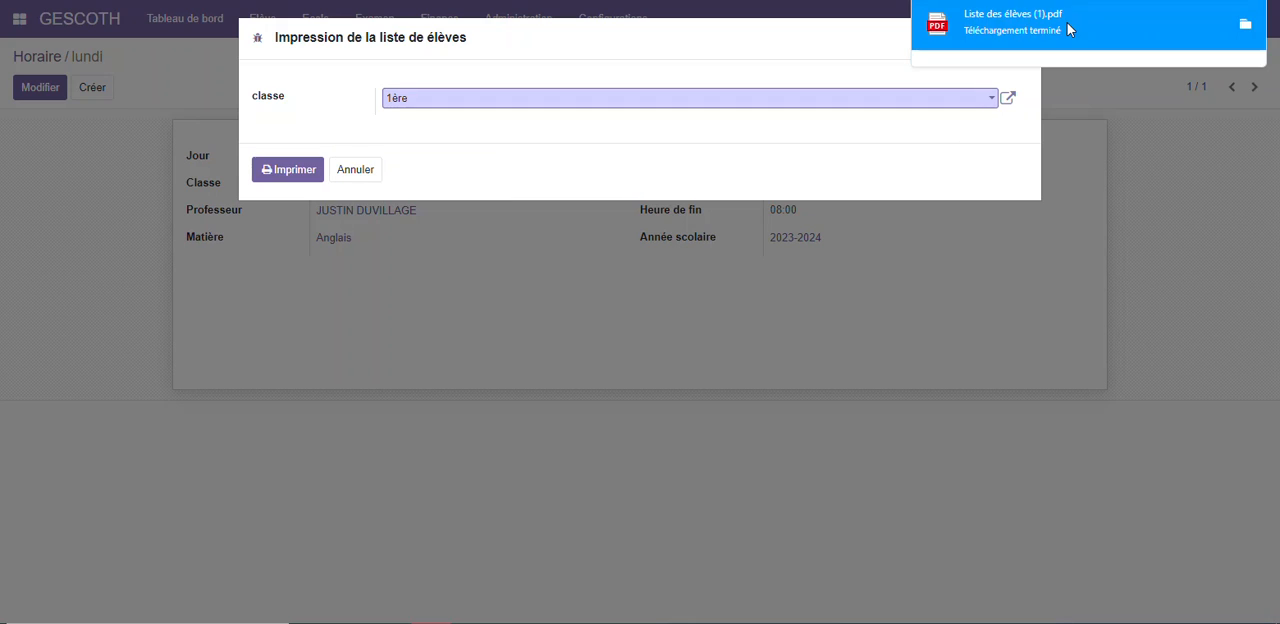
pyautogui.click(1067, 29)
pyautogui.scroll(-1, 546, 282)
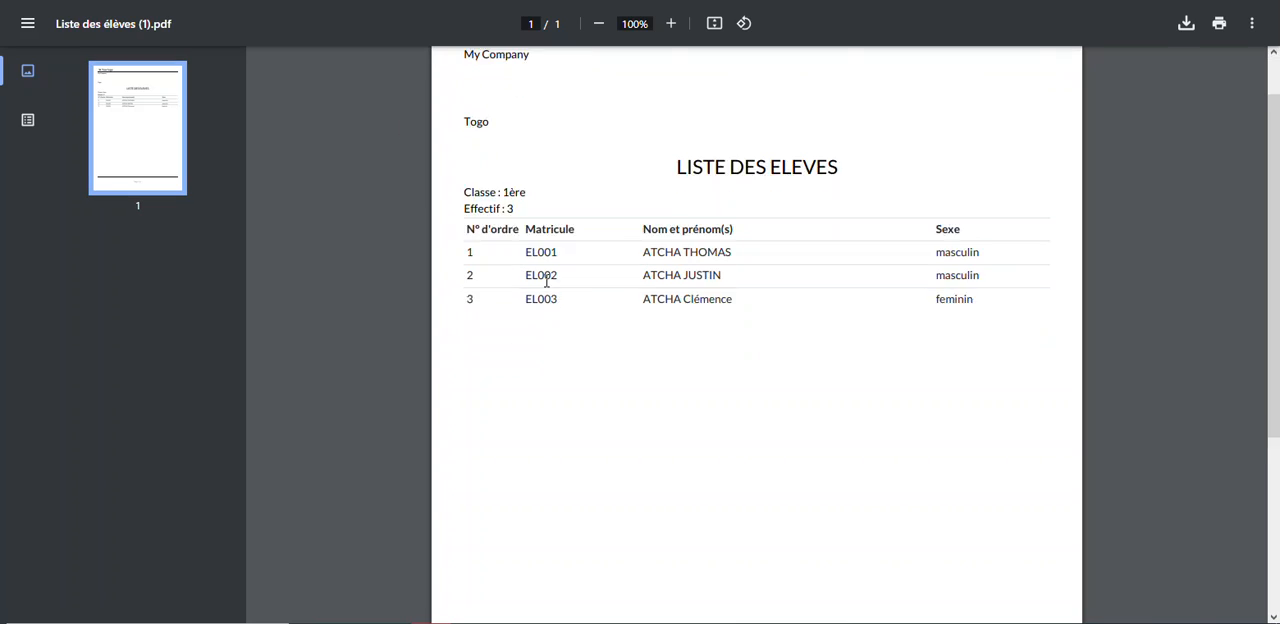
pyautogui.scroll(-1, 546, 282)
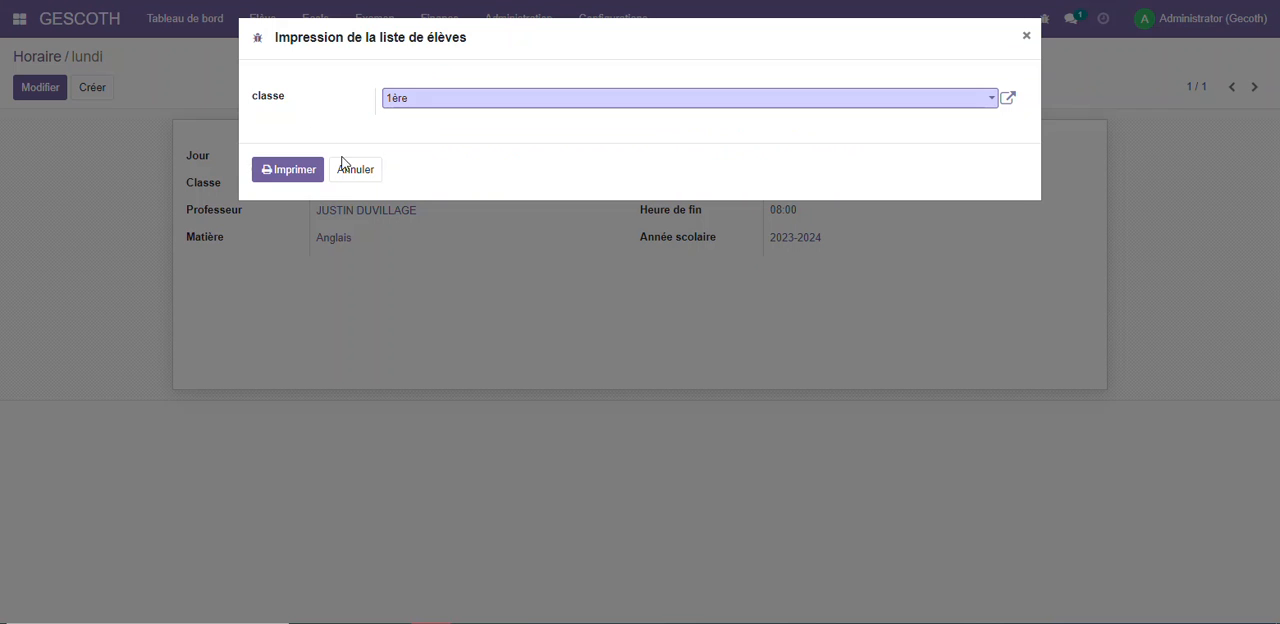
pyautogui.click(341, 165)
pyautogui.click(263, 18)
pyautogui.moveTo(311, 24)
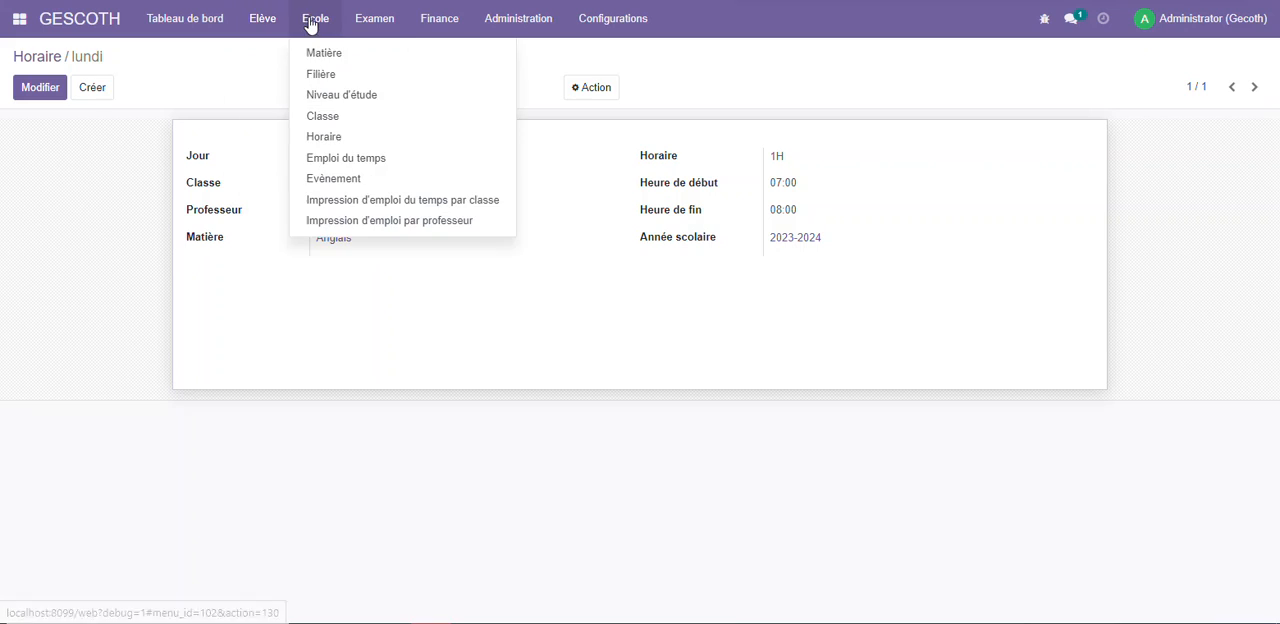
pyautogui.moveTo(439, 18)
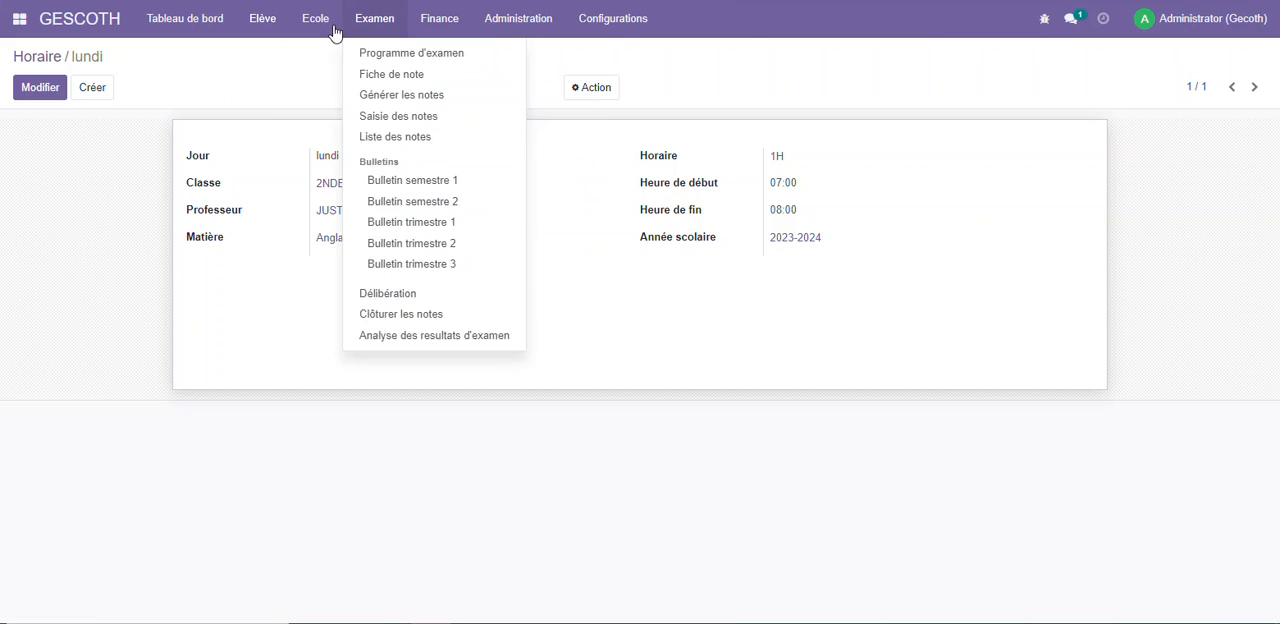
# Print the school cards of class 1ère for school year 2023-2024 and check each student's card in the downloaded PDF
pyautogui.moveTo(315, 18)
pyautogui.moveTo(260, 30)
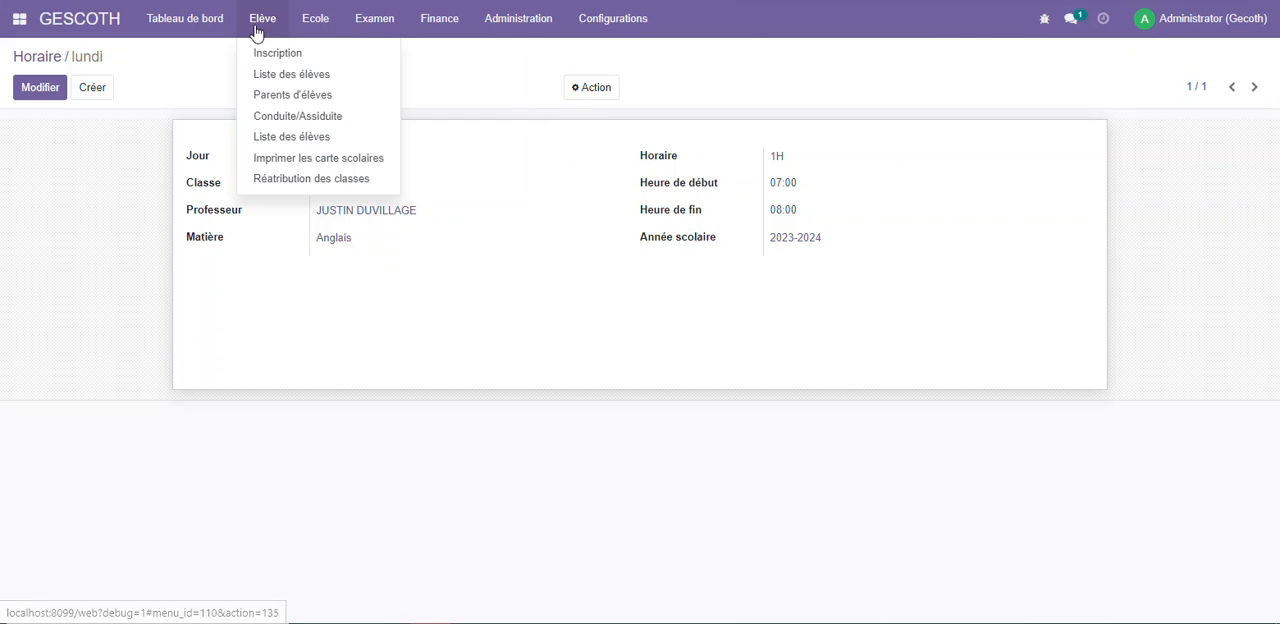
pyautogui.click(385, 160)
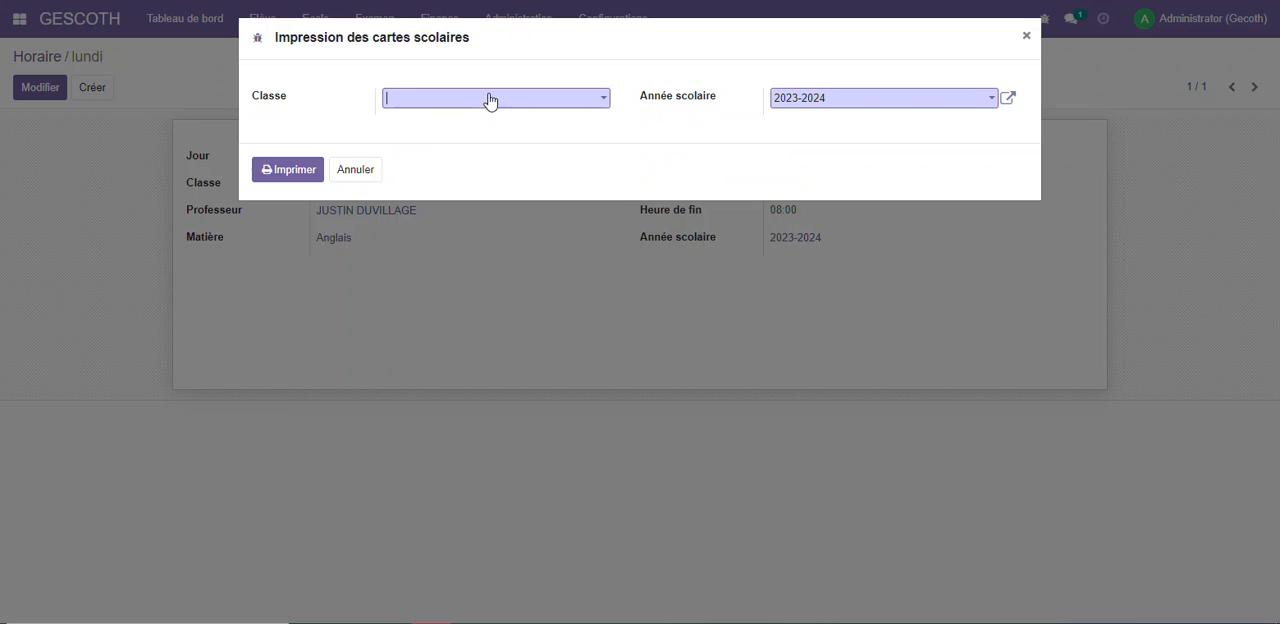
pyautogui.click(489, 99)
pyautogui.click(421, 145)
pyautogui.click(306, 170)
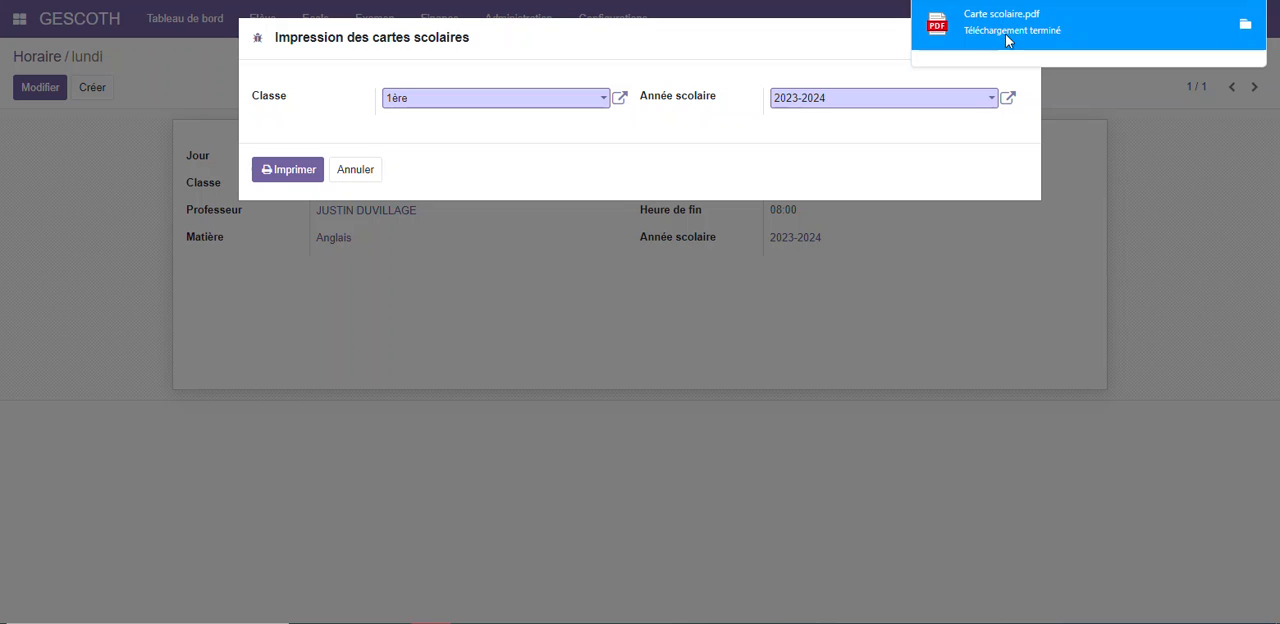
pyautogui.click(1020, 30)
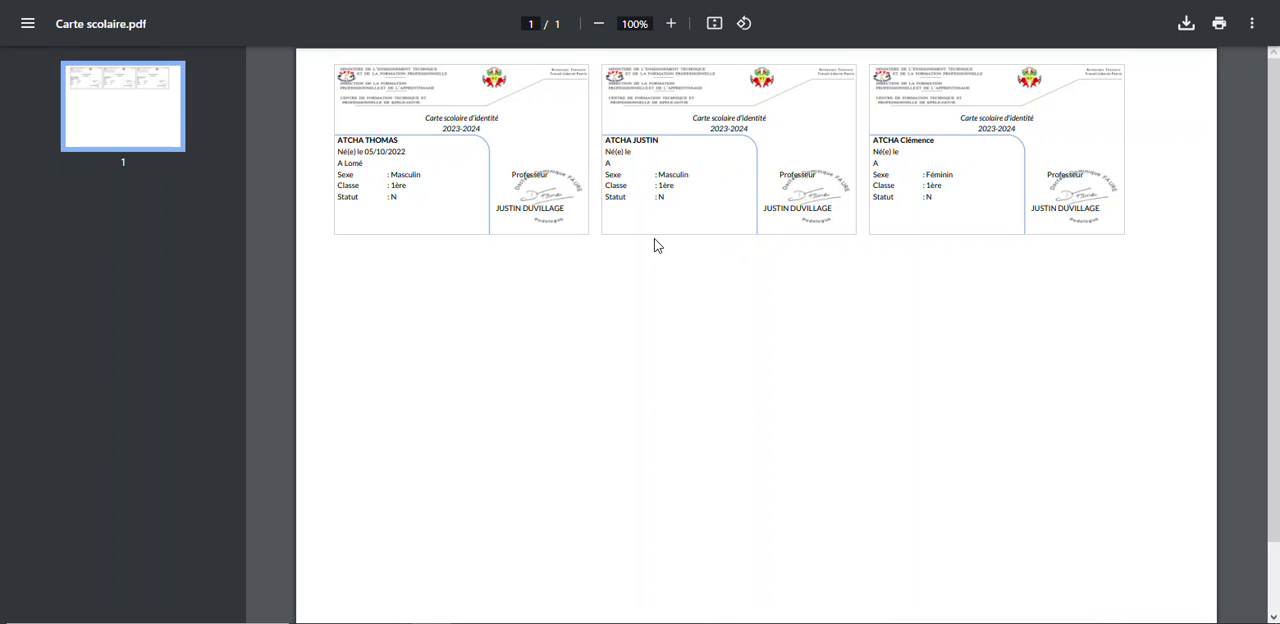
pyautogui.scroll(-1, 513, 121)
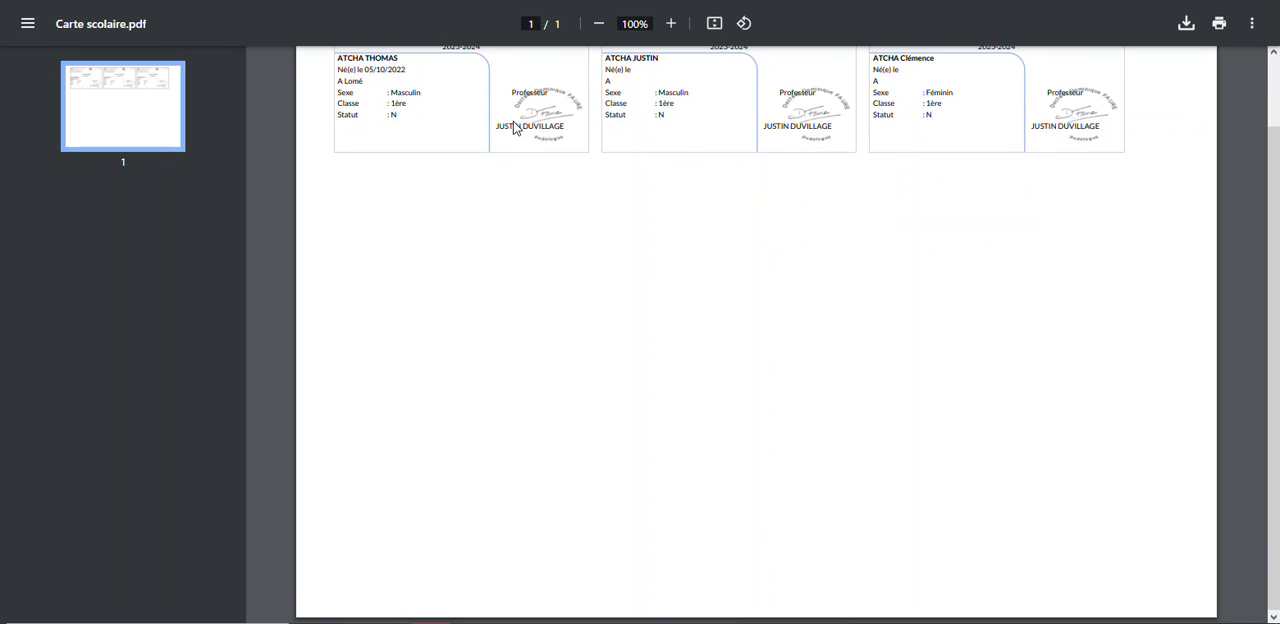
pyautogui.scroll(1, 513, 121)
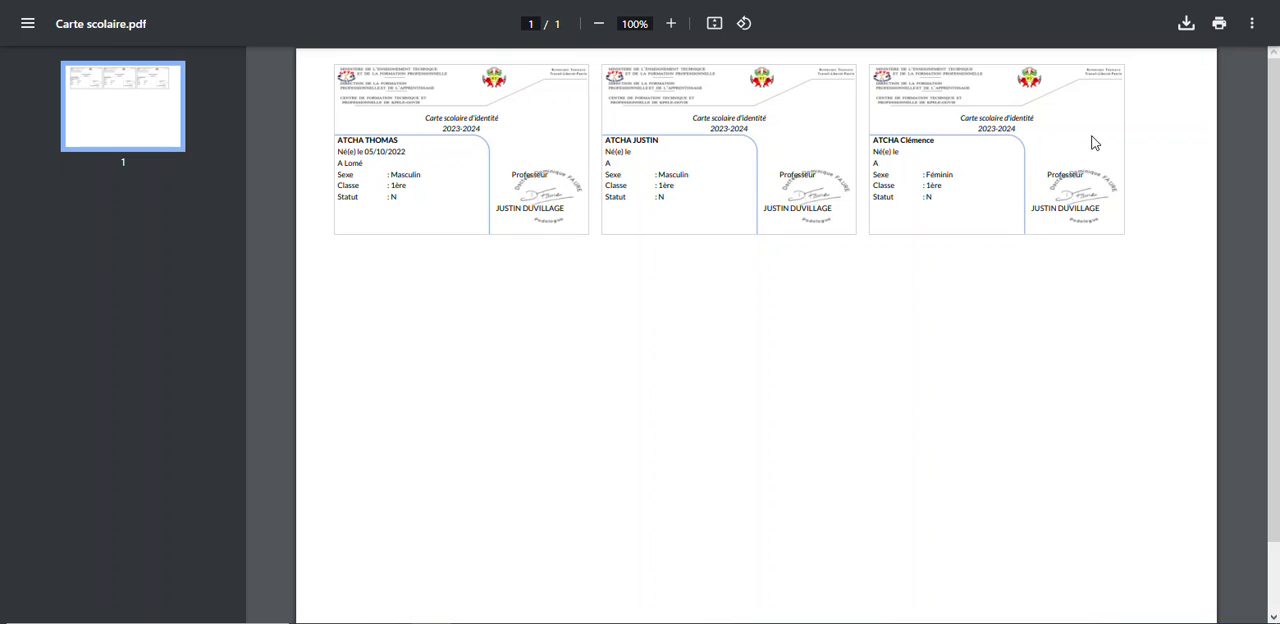
pyautogui.scroll(-1, 541, 131)
pyautogui.scroll(1, 541, 131)
pyautogui.scroll(-1, 746, 217)
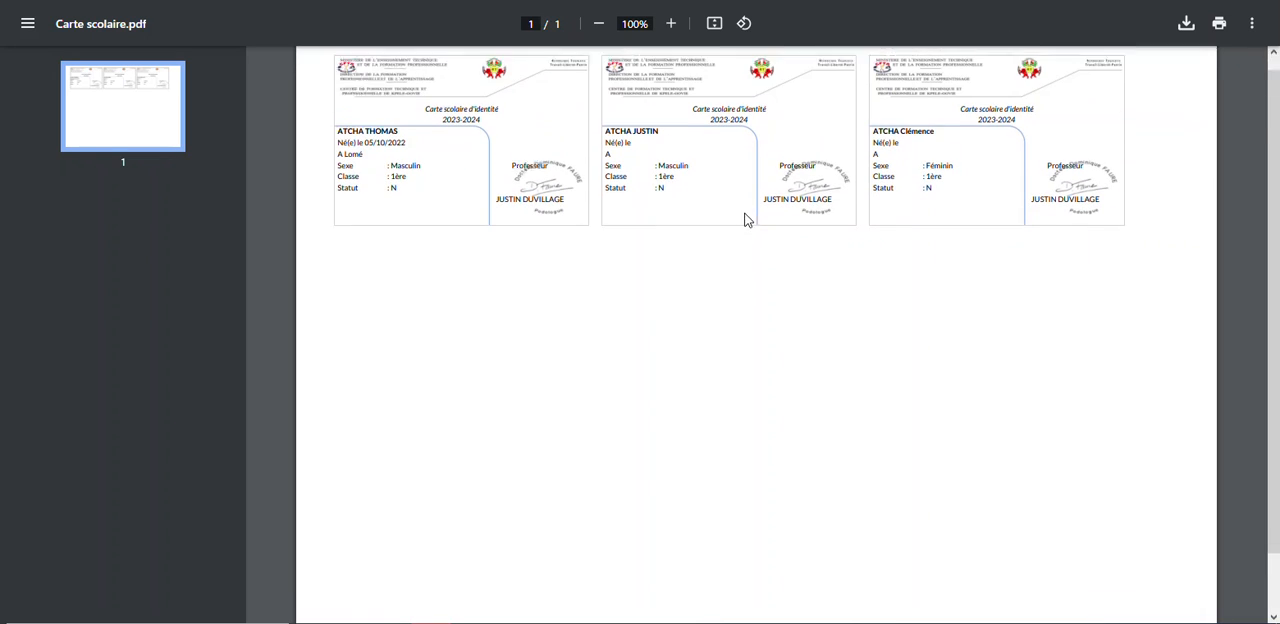
pyautogui.scroll(1, 745, 223)
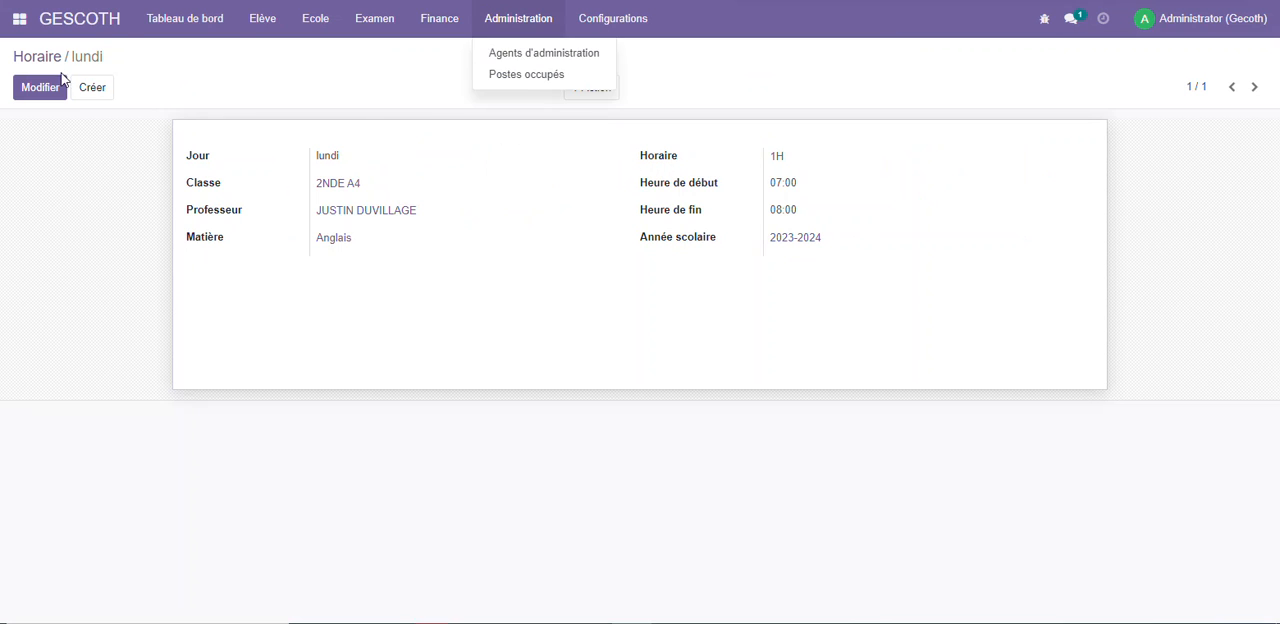
# Start a new parent record for students and enter the parent's full name
pyautogui.click(257, 17)
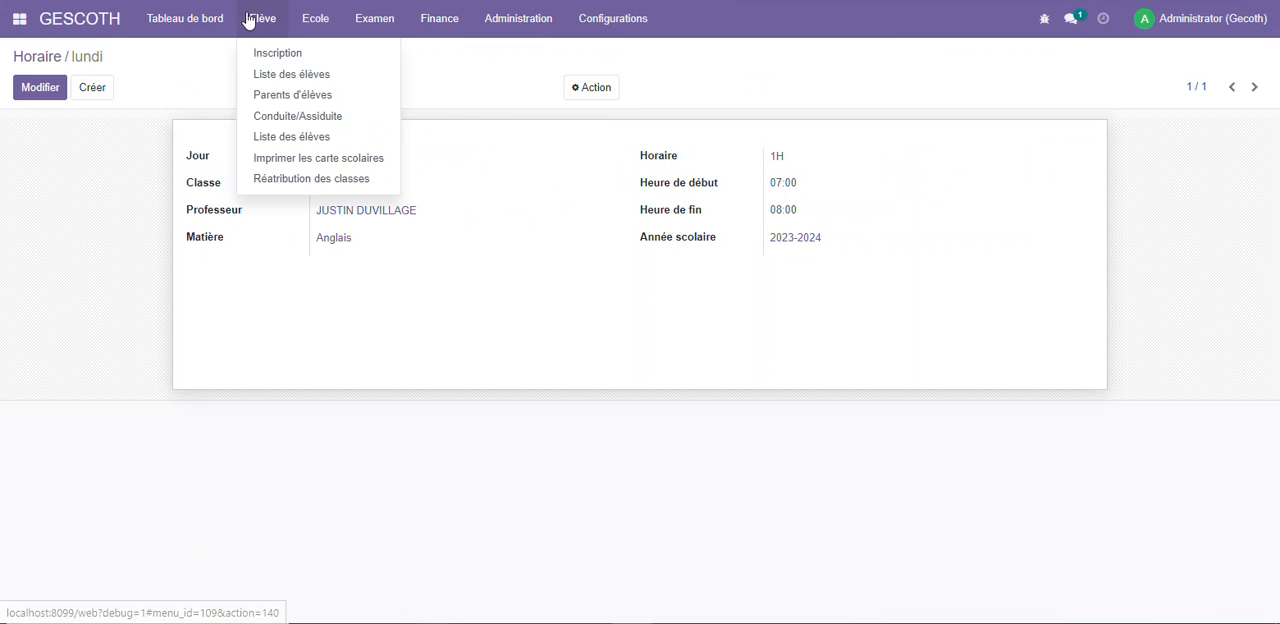
pyautogui.click(257, 17)
pyautogui.click(257, 17)
pyautogui.click(280, 91)
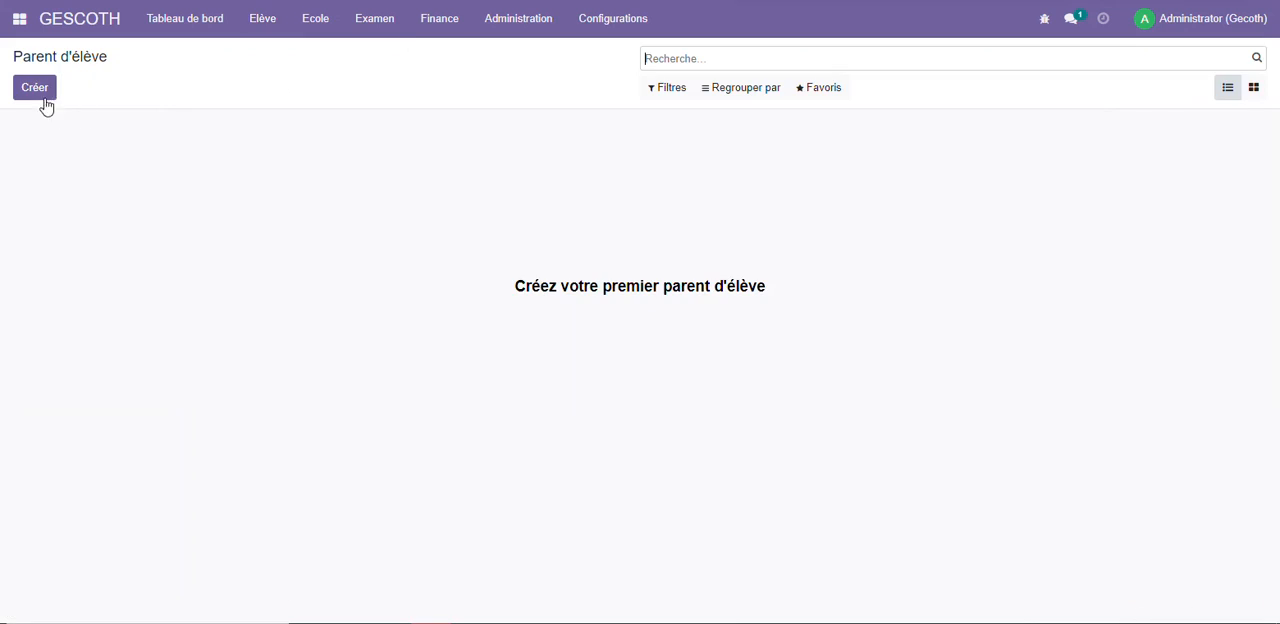
pyautogui.click(38, 92)
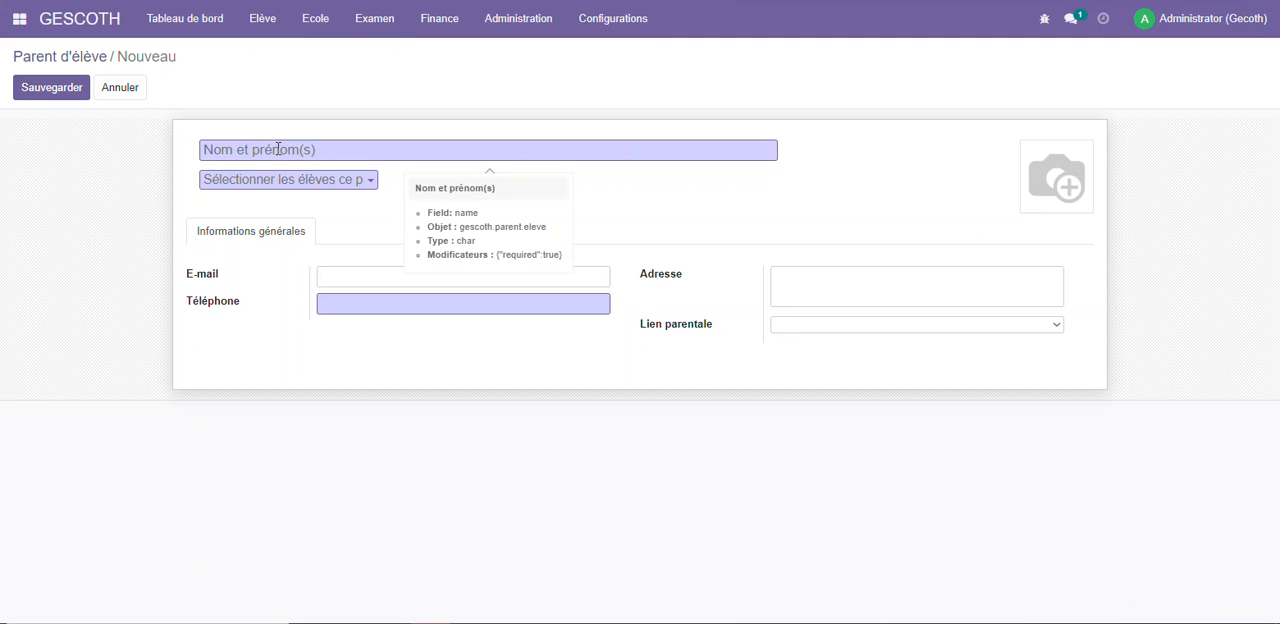
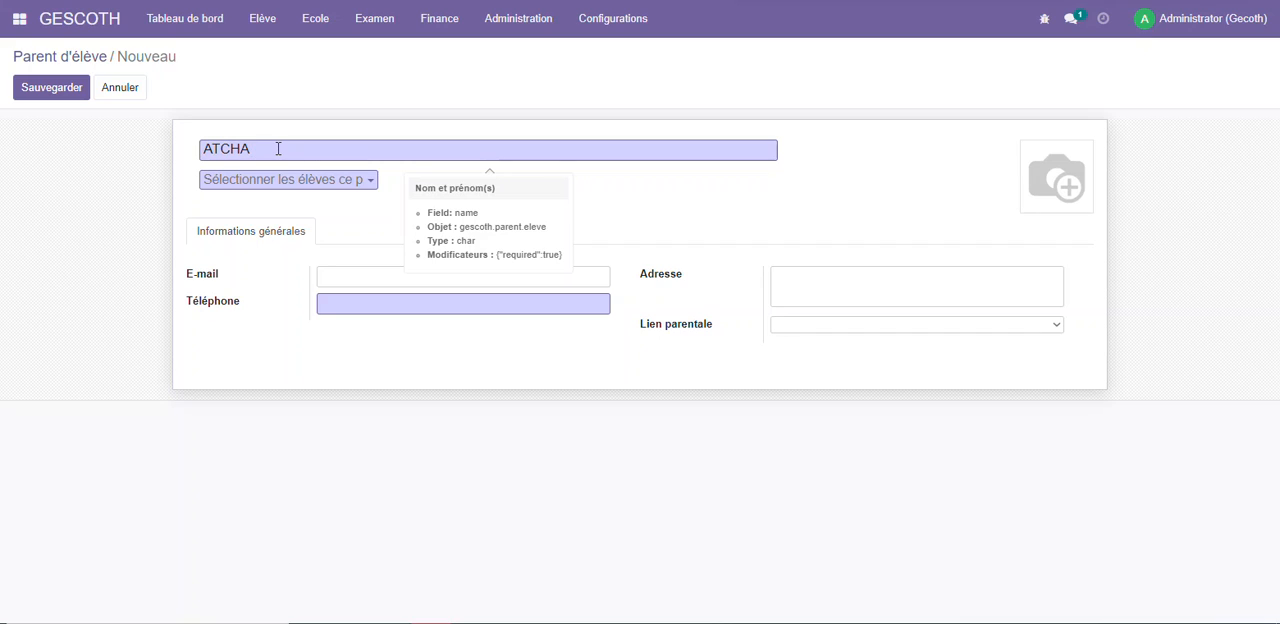
# Link the first two listed students to the parent, enter the phone number and save the record
pyautogui.click(320, 185)
pyautogui.click(287, 202)
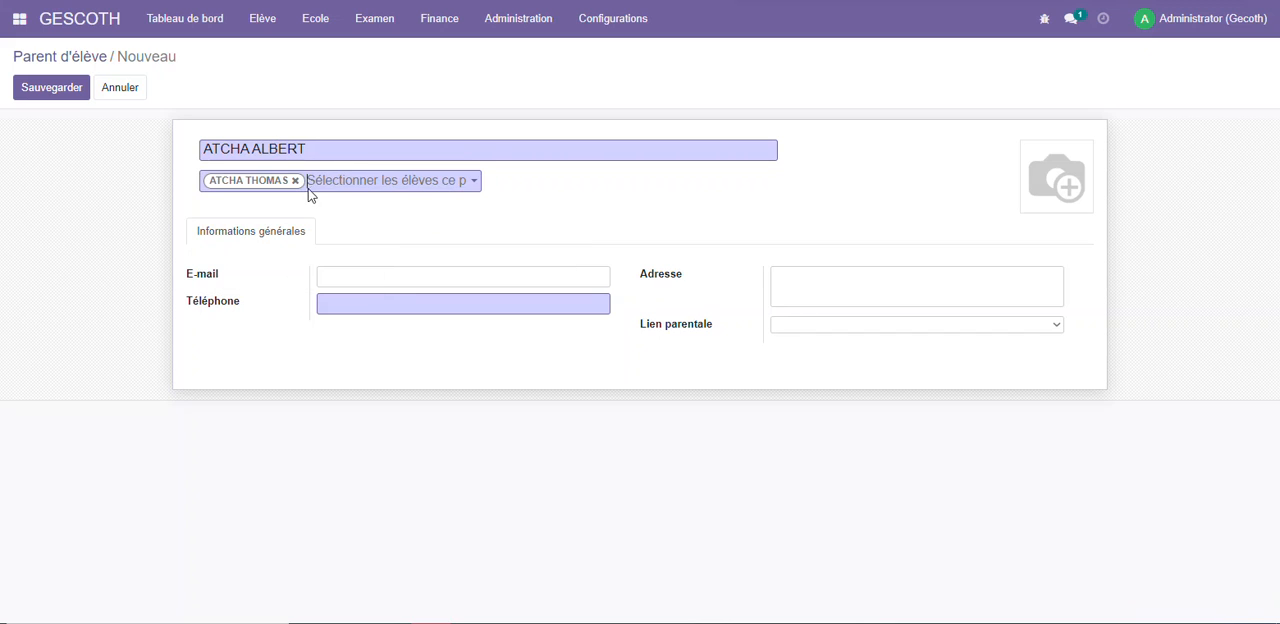
pyautogui.click(410, 183)
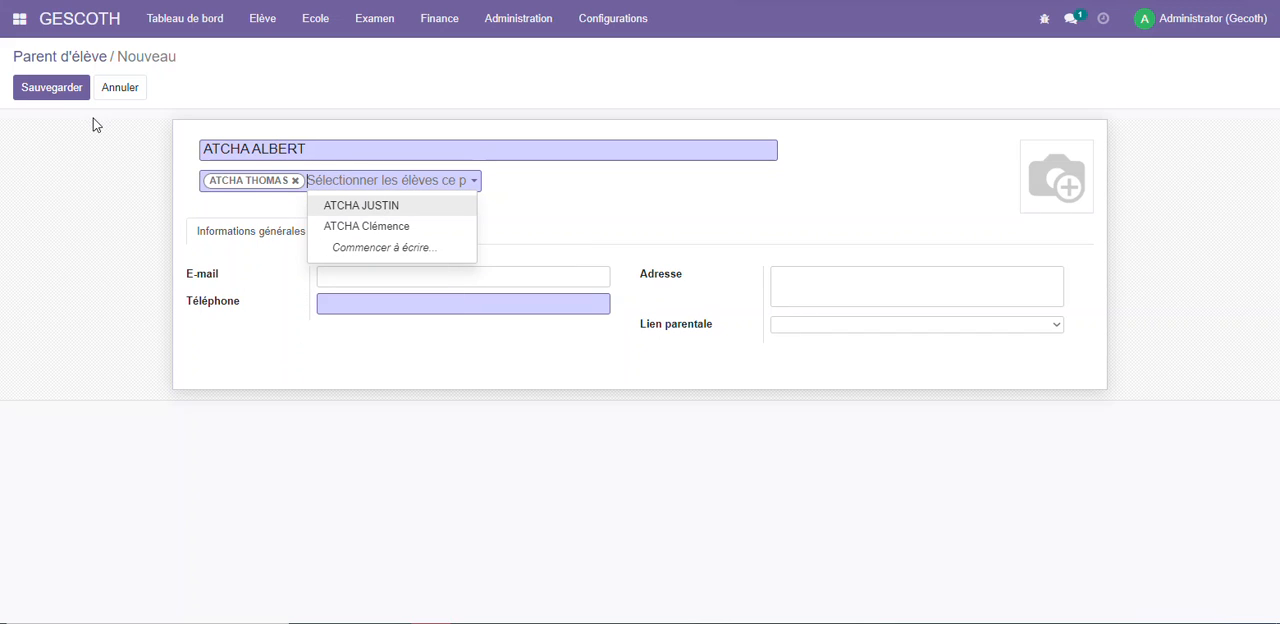
pyautogui.click(369, 206)
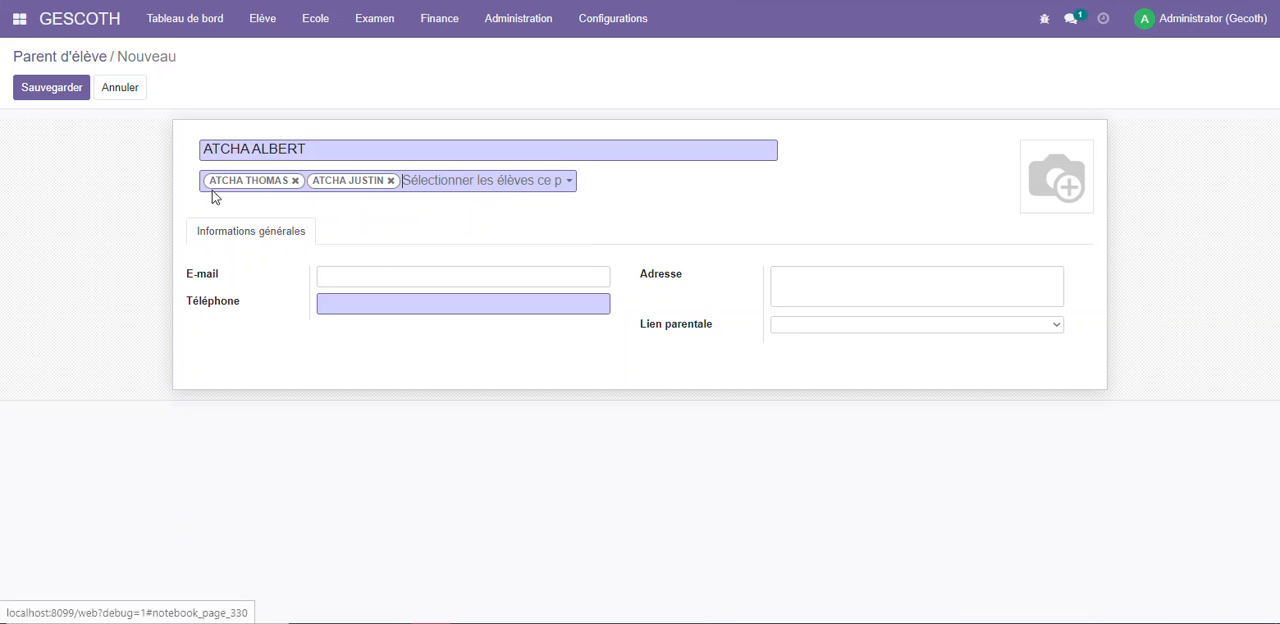
pyautogui.click(366, 303)
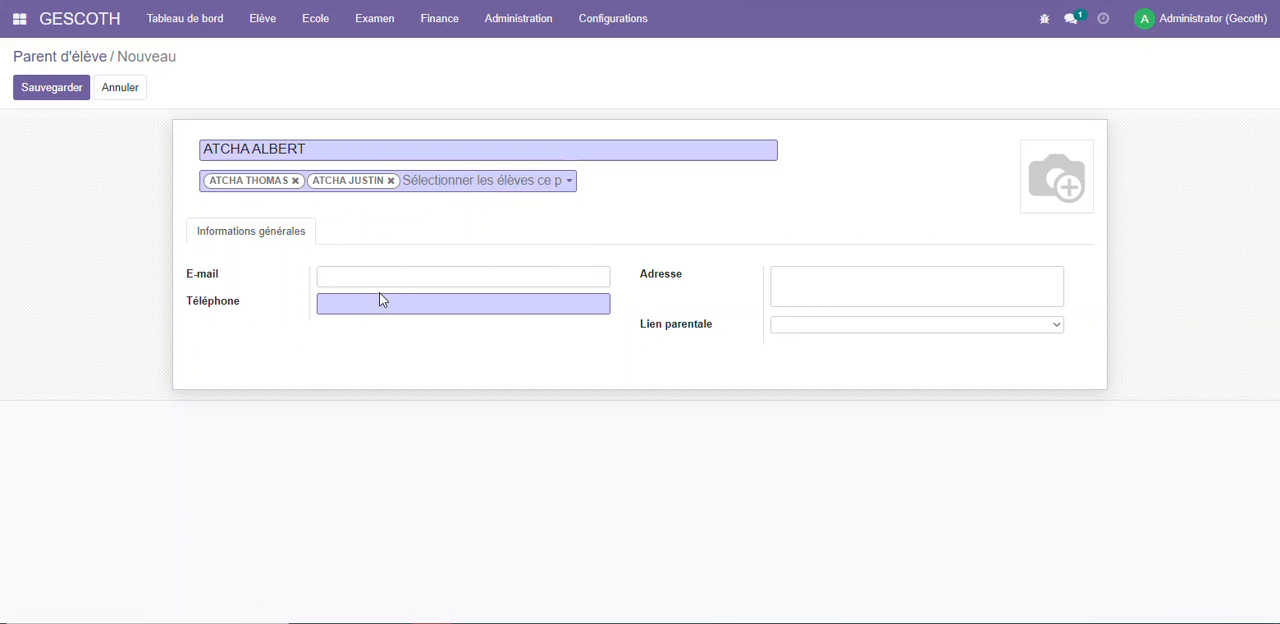
pyautogui.click(44, 88)
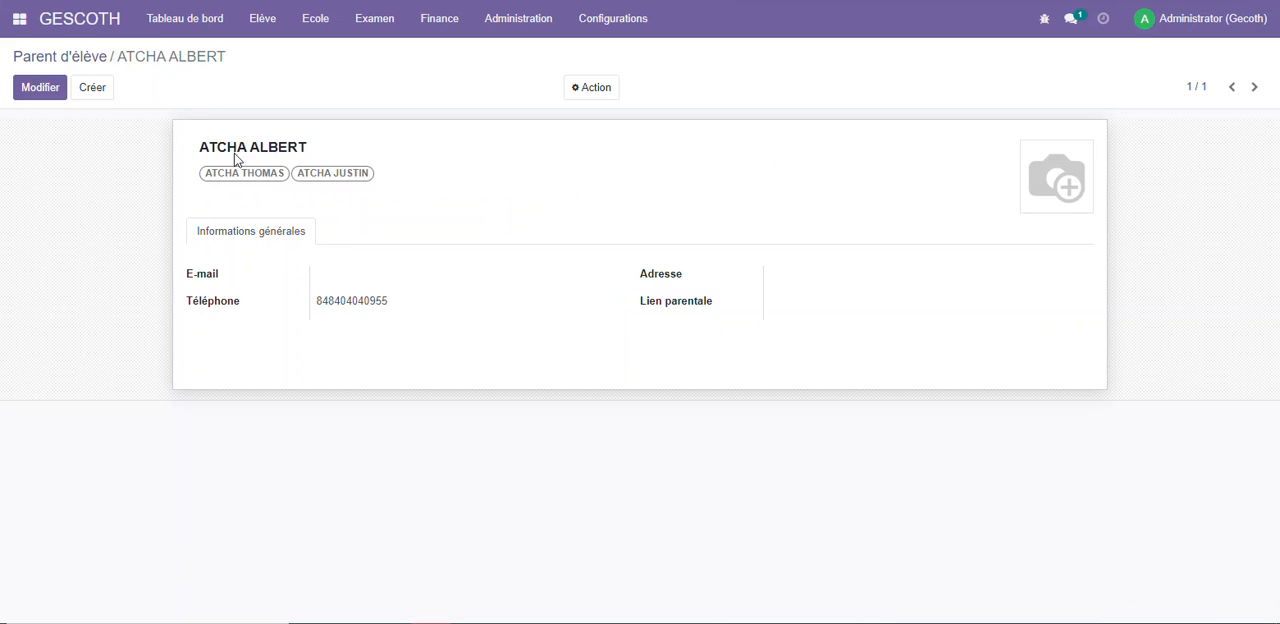
# Open student EL001's record from the 1ère class on the dashboard and view the student's linked parents
pyautogui.click(72, 58)
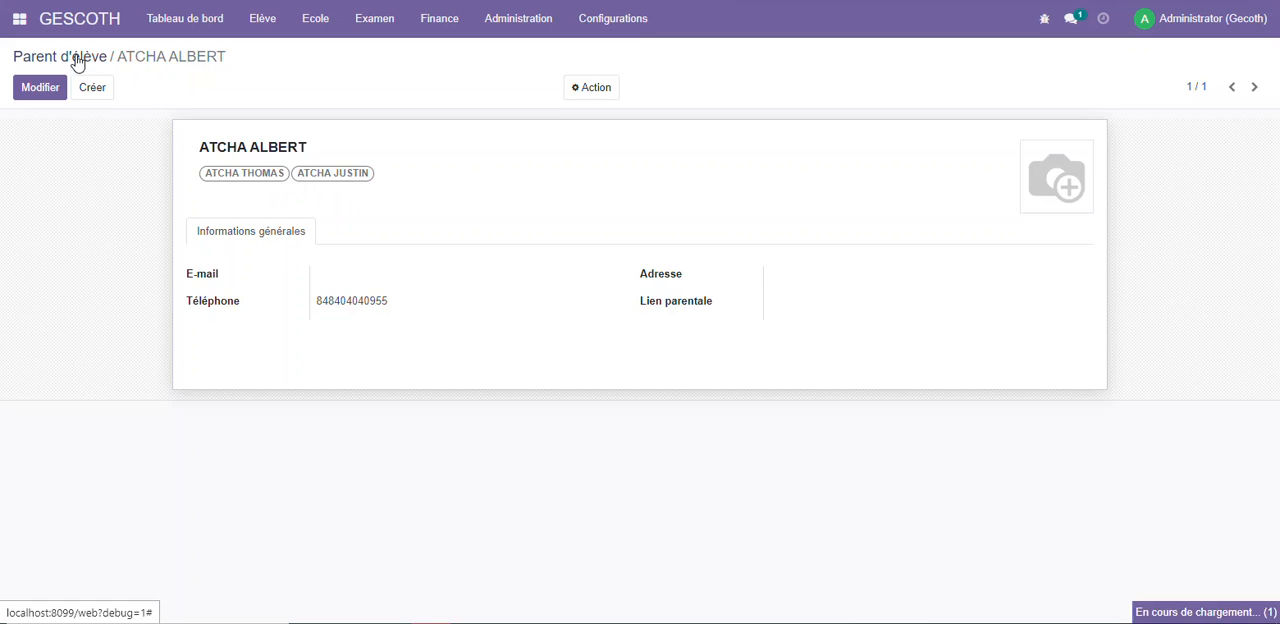
pyautogui.click(259, 17)
pyautogui.click(277, 49)
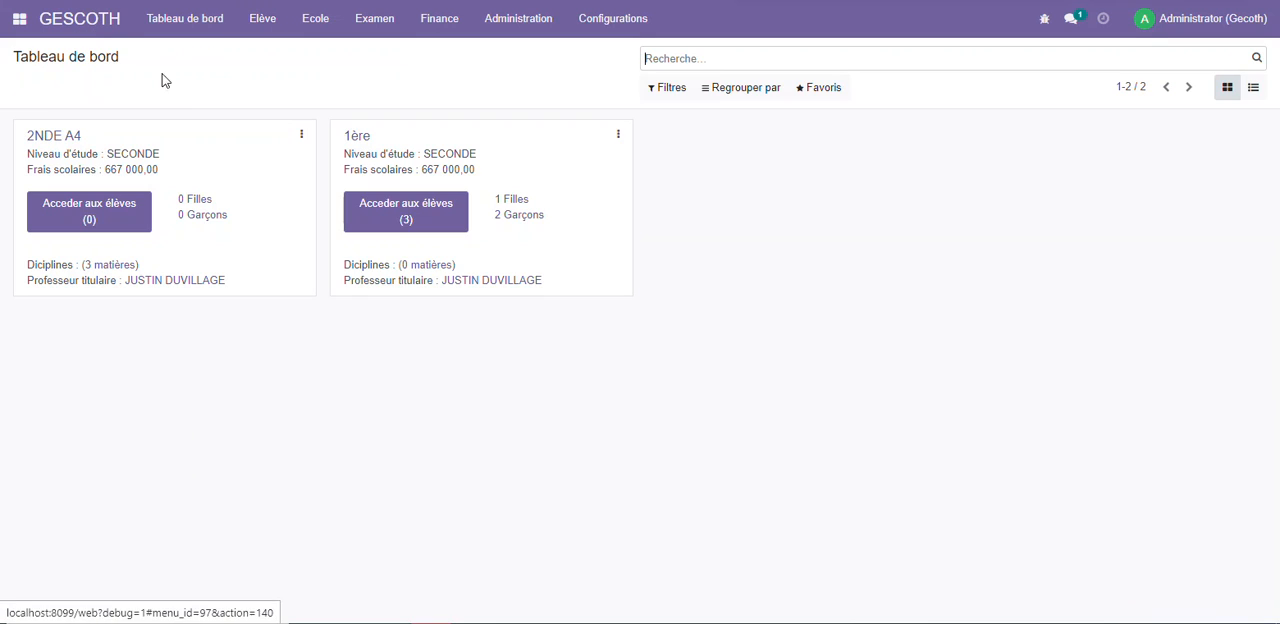
pyautogui.click(405, 211)
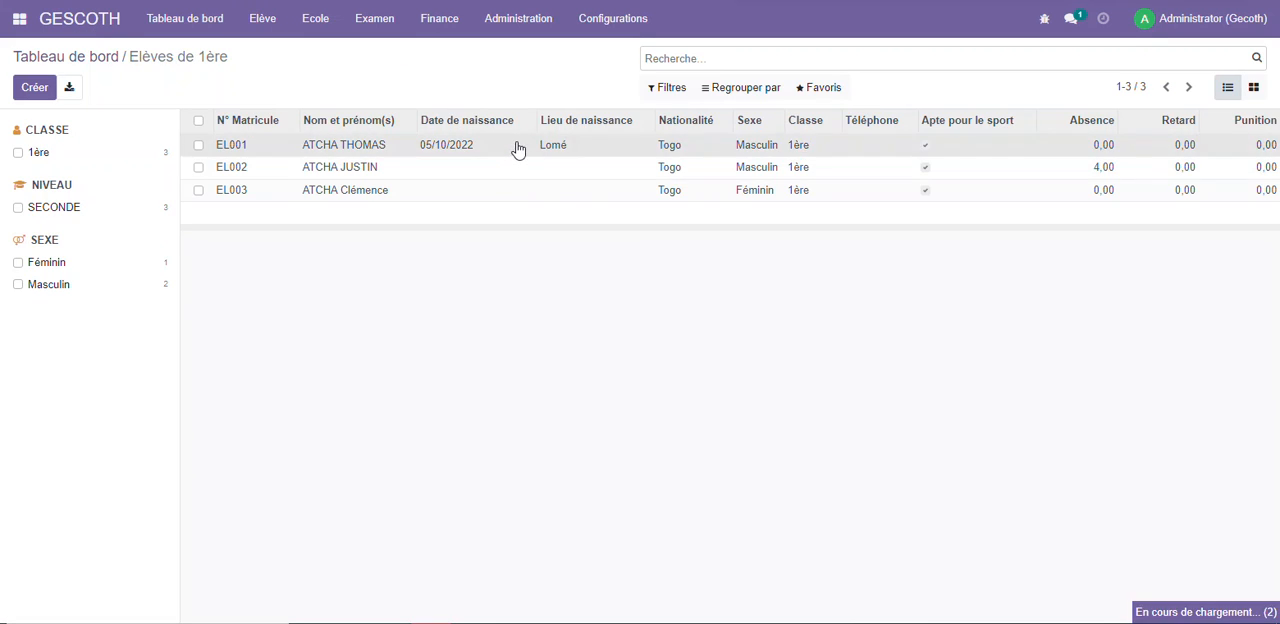
pyautogui.click(518, 149)
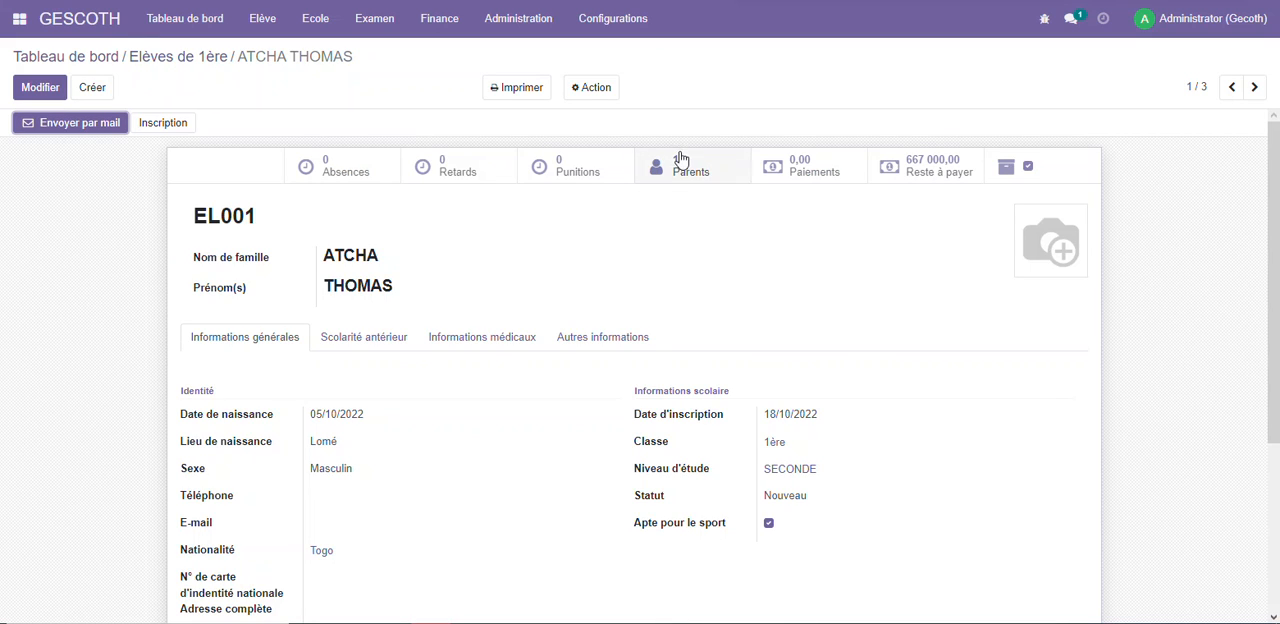
pyautogui.click(680, 160)
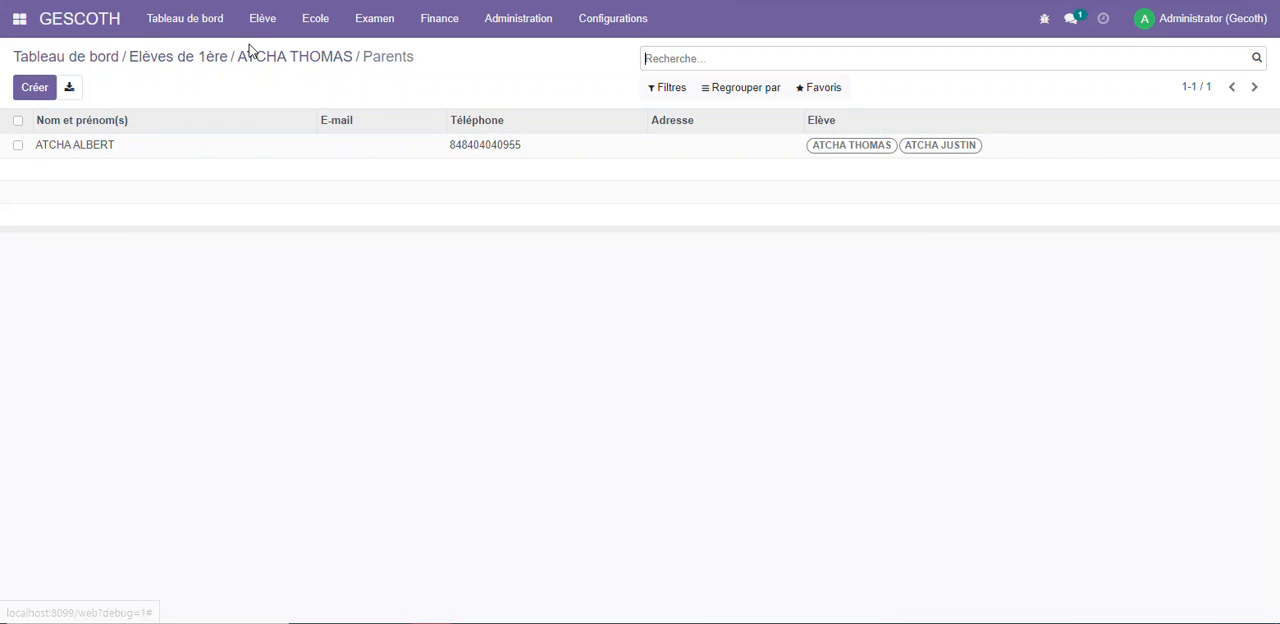
# Start a new income record (Recette) in the finance section
pyautogui.click(518, 18)
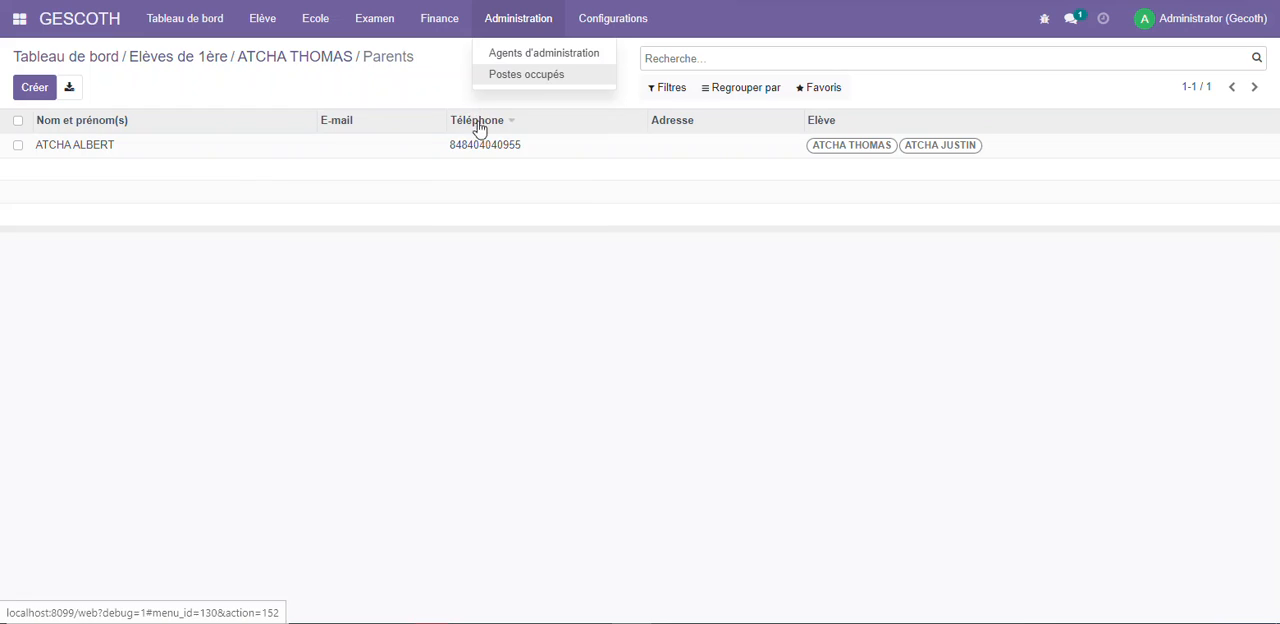
pyautogui.click(439, 18)
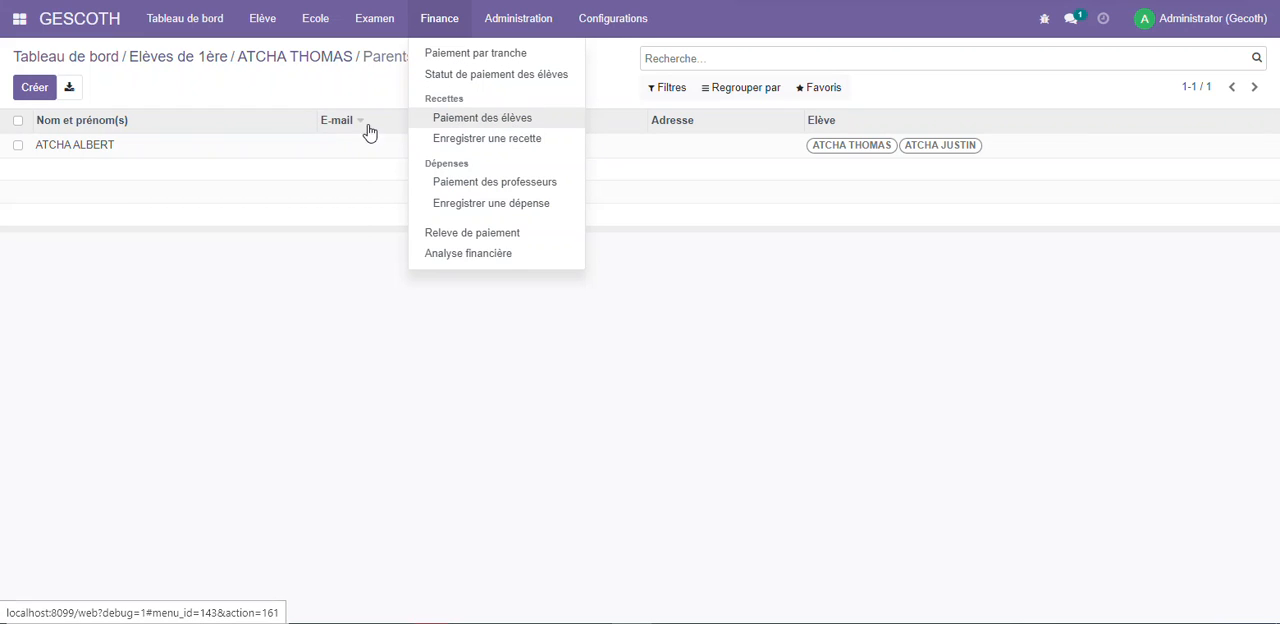
pyautogui.click(498, 140)
pyautogui.click(40, 87)
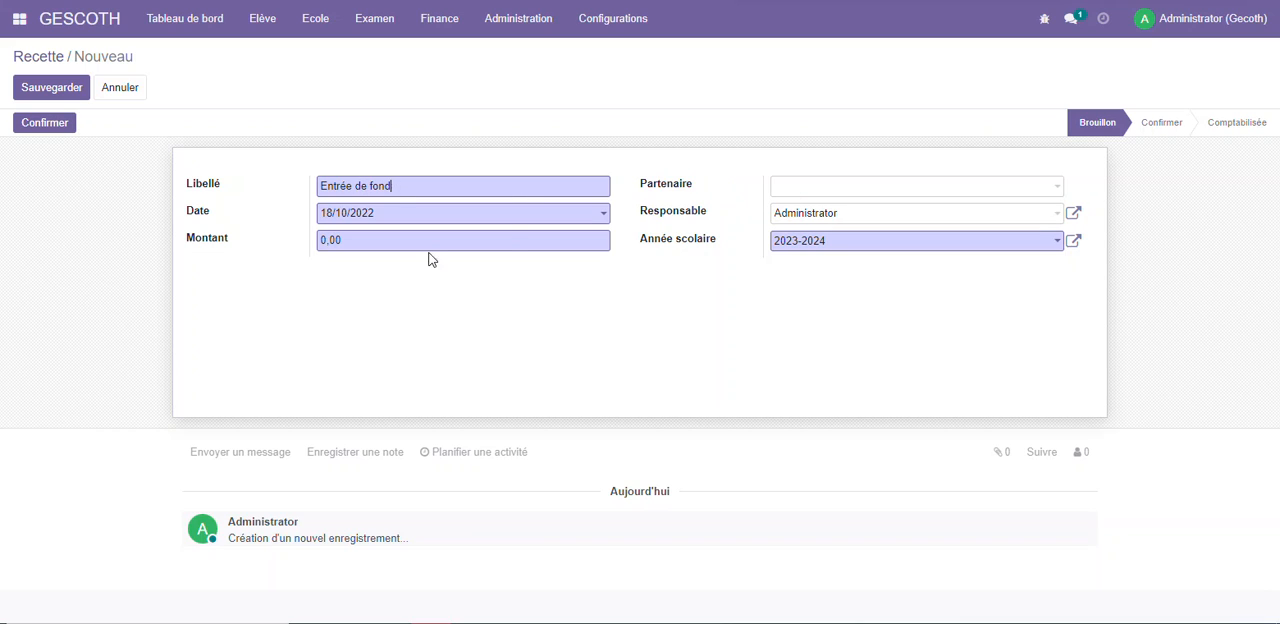
# Set the amount of the "Entrée de fond" income record to 5000, leaving its partner empty
pyautogui.moveTo(349, 248); pyautogui.dragTo(266, 233)
pyautogui.write('5000')
pyautogui.click(820, 189)
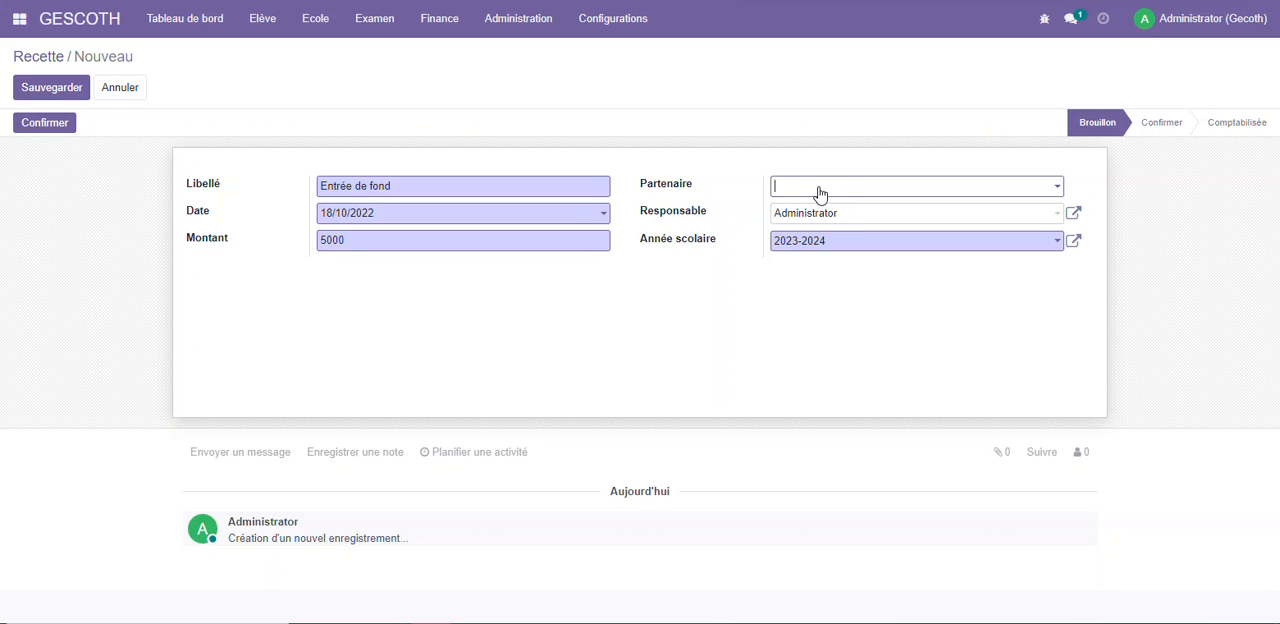
pyautogui.click(714, 220)
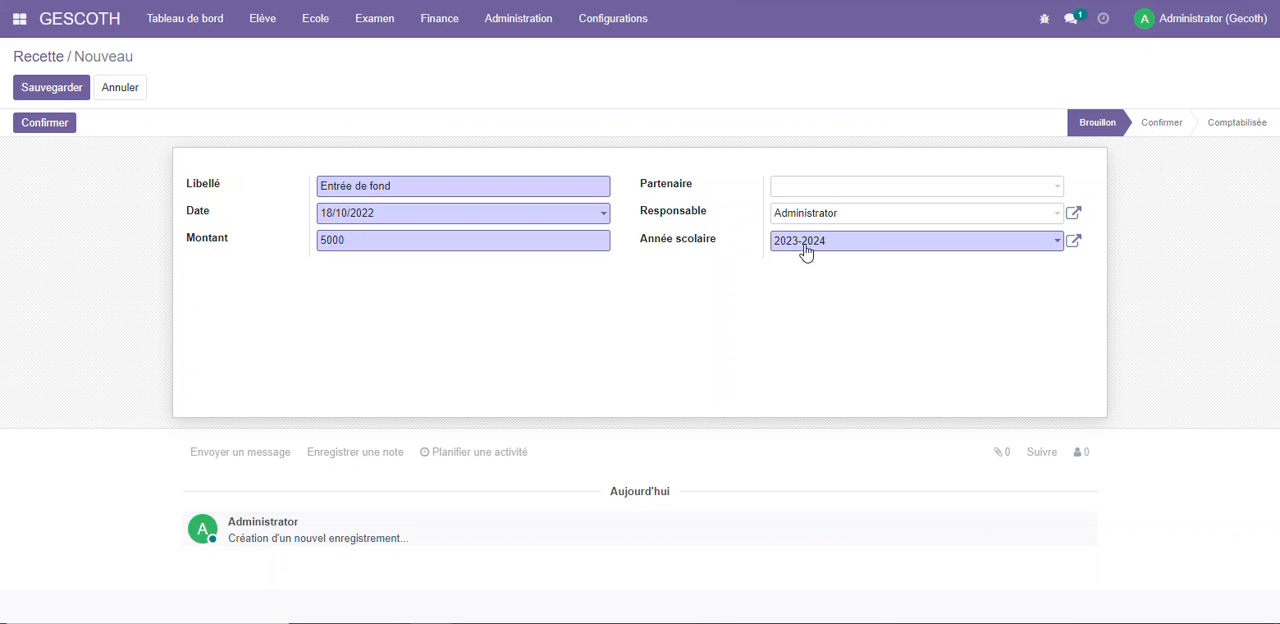
# Save the income record, confirm it and post it to accounting (Comptabiliser)
pyautogui.click(45, 90)
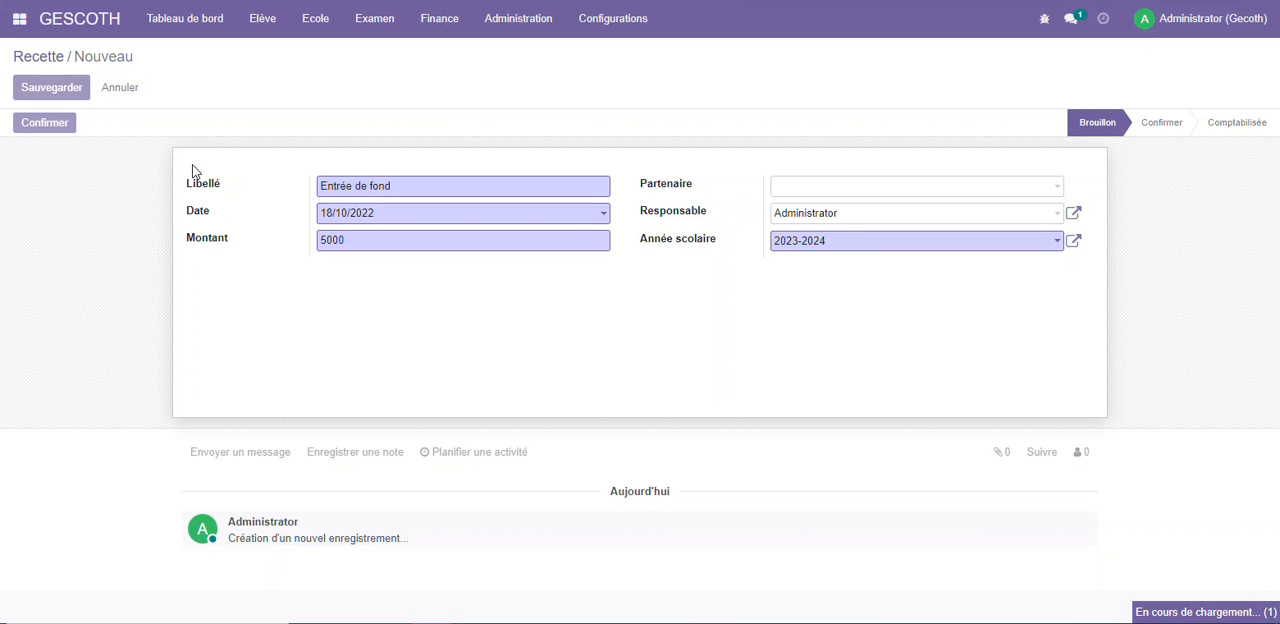
pyautogui.click(62, 128)
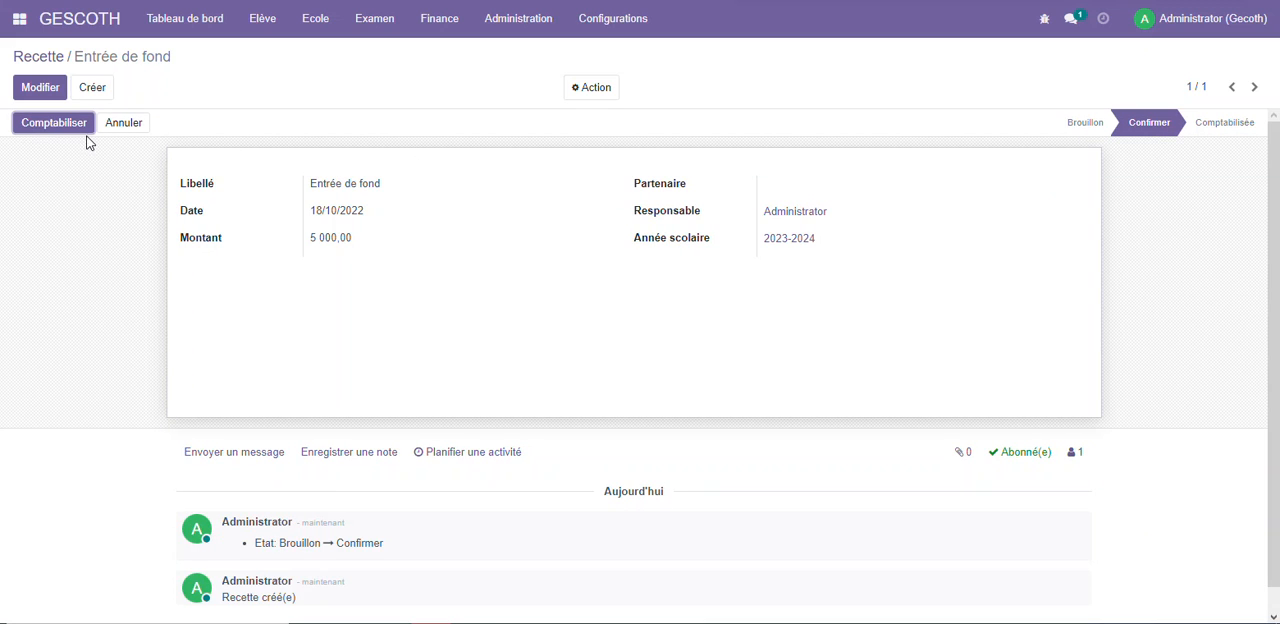
pyautogui.click(78, 127)
# Start a new teacher payment (Paiement des professeurs) and select the listed teacher
pyautogui.click(442, 19)
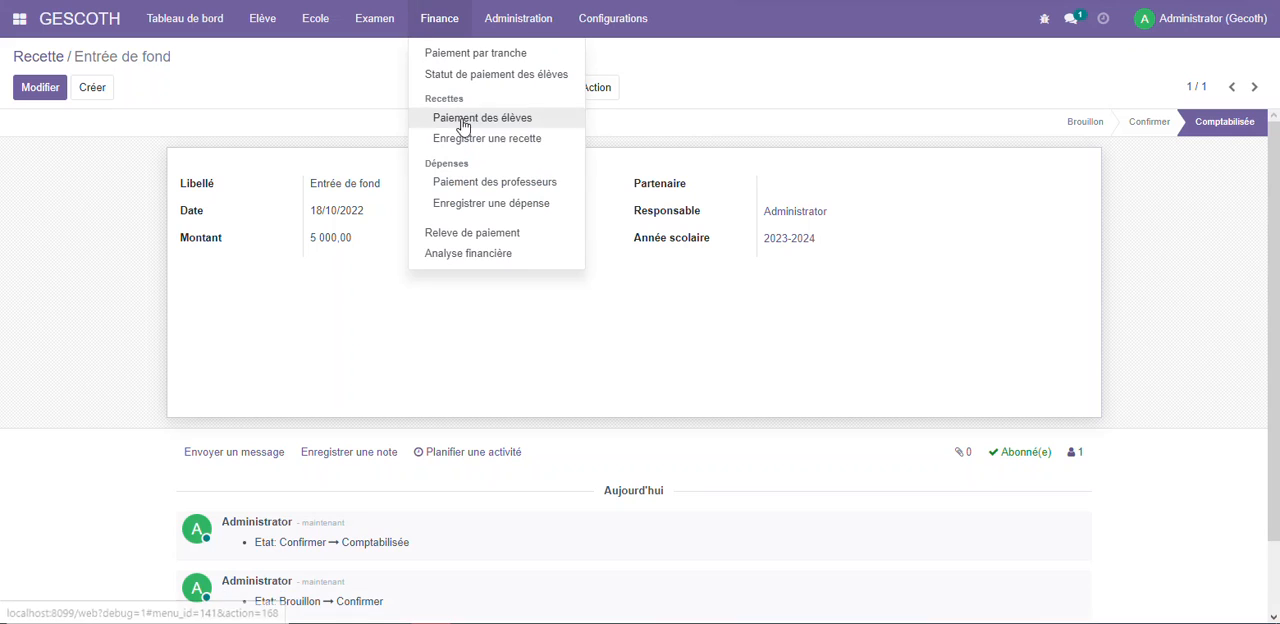
pyautogui.click(464, 186)
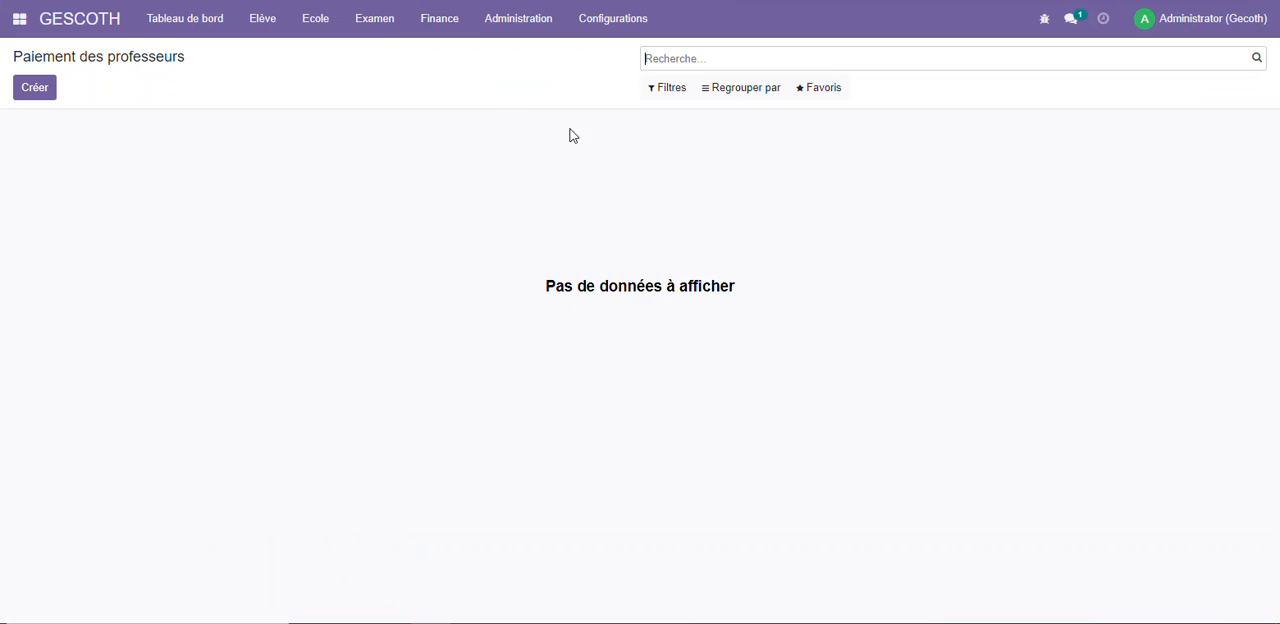
pyautogui.click(54, 84)
pyautogui.click(431, 185)
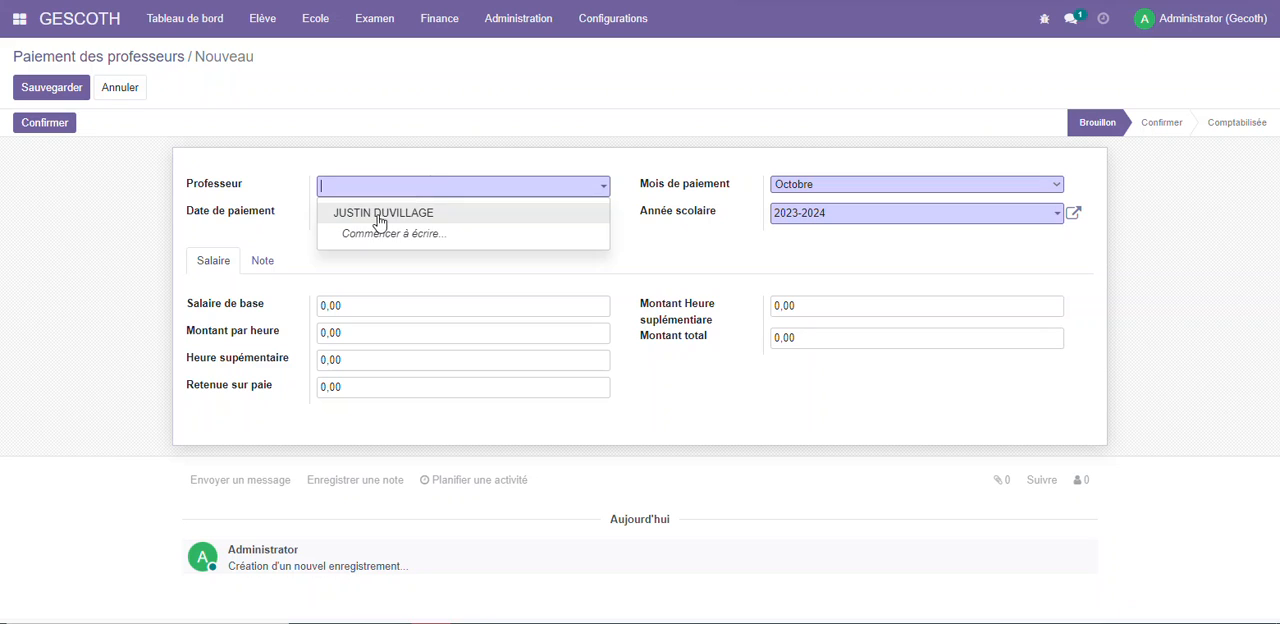
pyautogui.click(380, 213)
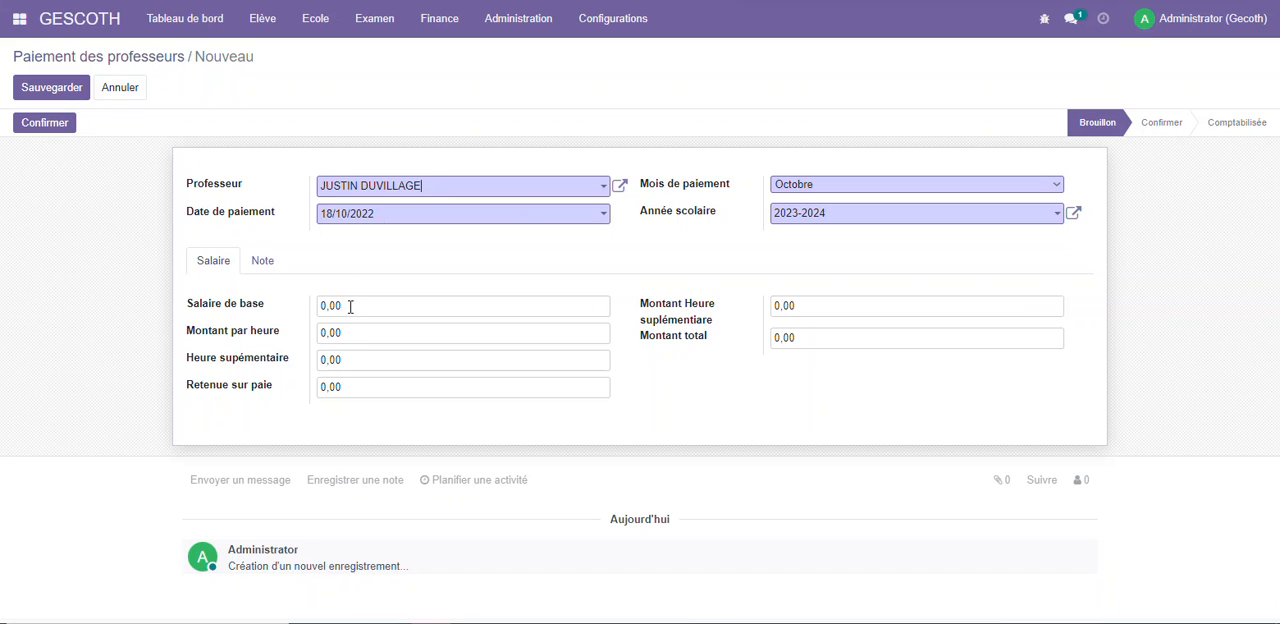
pyautogui.click(350, 306)
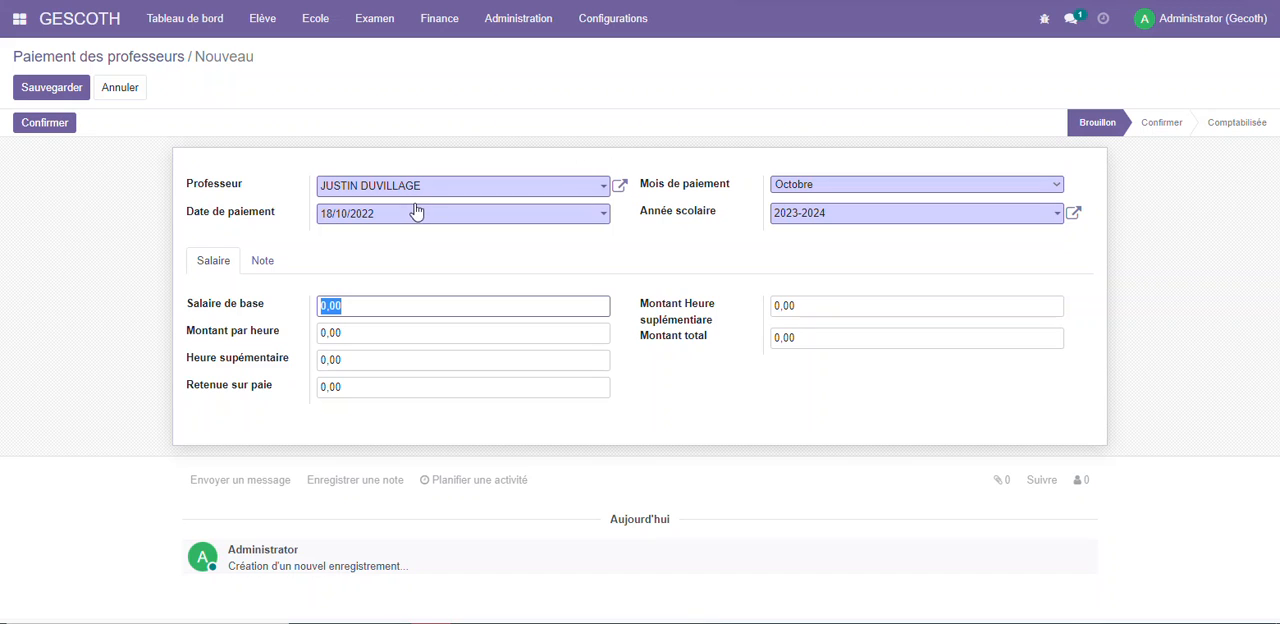
# Open the selected teacher's record from the payment and mark the person as a teacher (Est Professeur)
pyautogui.click(620, 186)
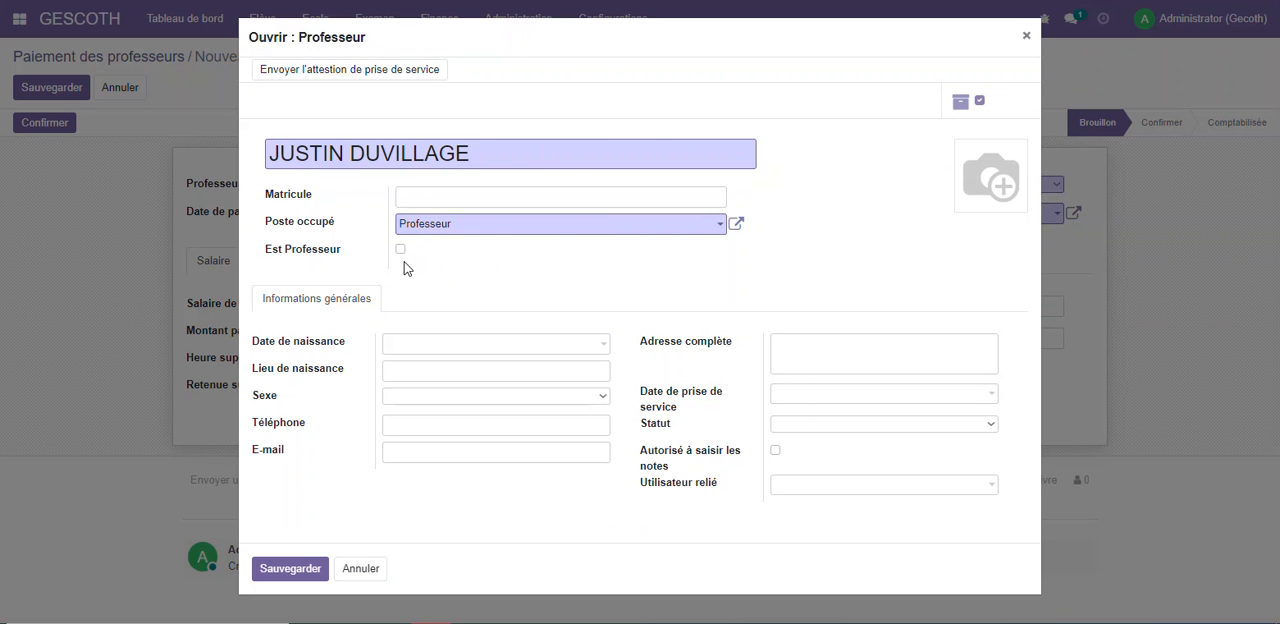
pyautogui.moveTo(486, 149); pyautogui.dragTo(270, 157)
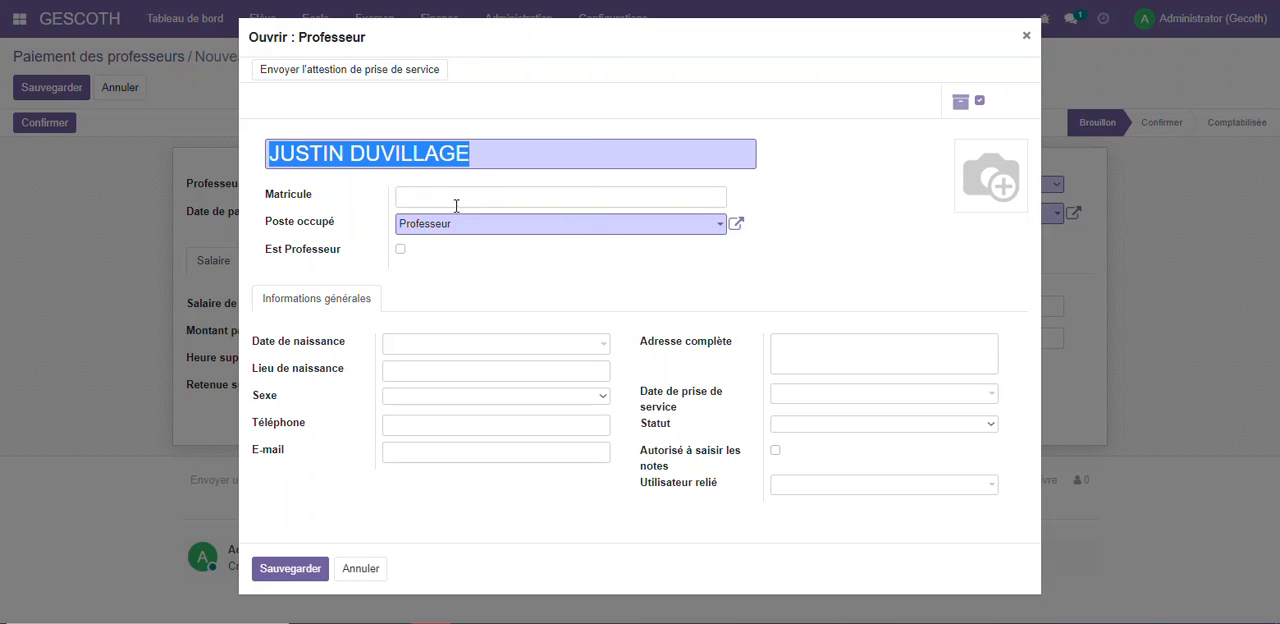
pyautogui.click(400, 251)
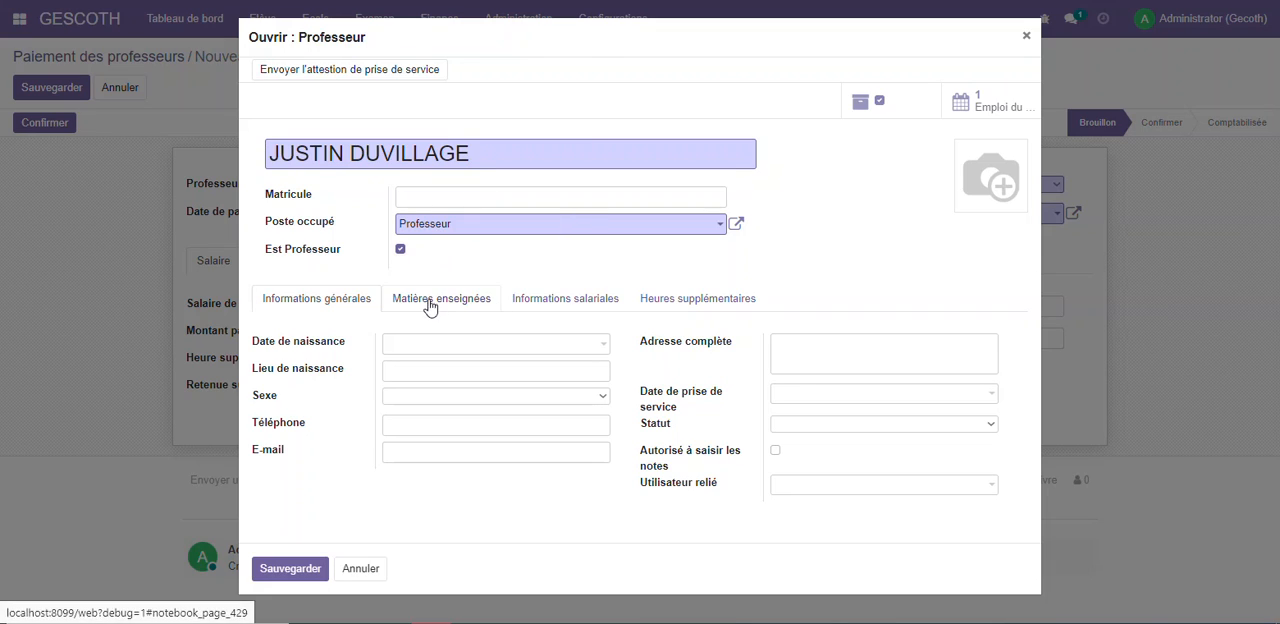
pyautogui.moveTo(427, 300); pyautogui.dragTo(434, 300)
# Set the teacher's base salary to 70000 and the overtime hourly rate to 1500, and save the record
pyautogui.click(508, 298)
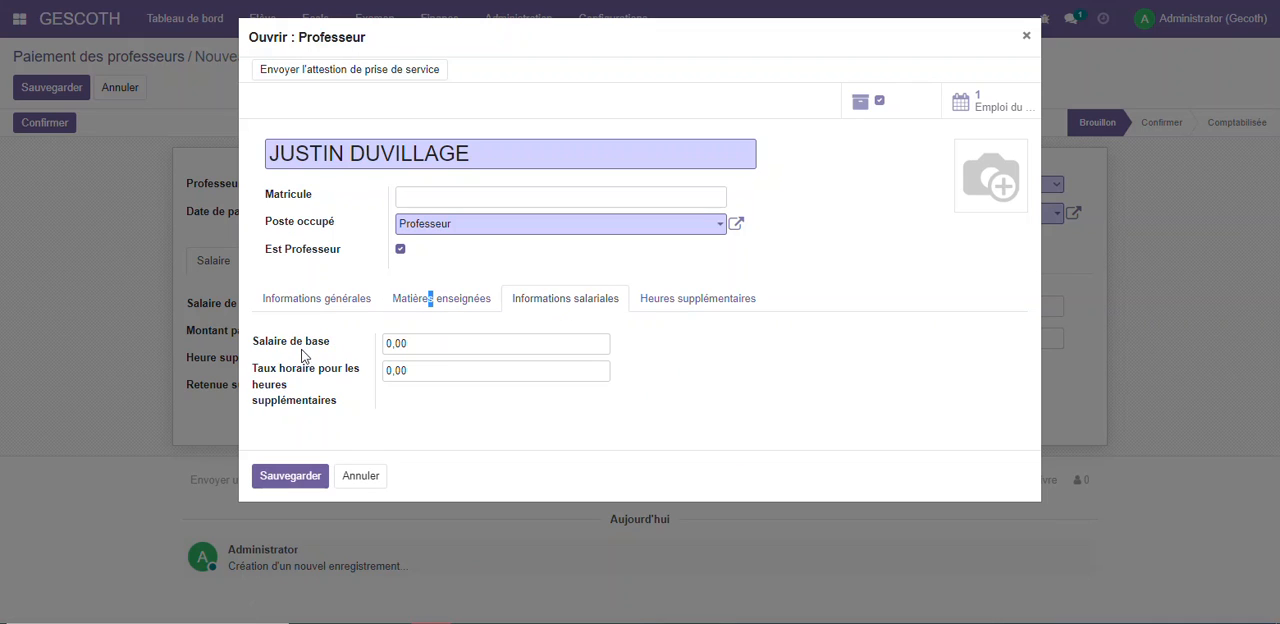
pyautogui.click(414, 345)
pyautogui.write('70000')
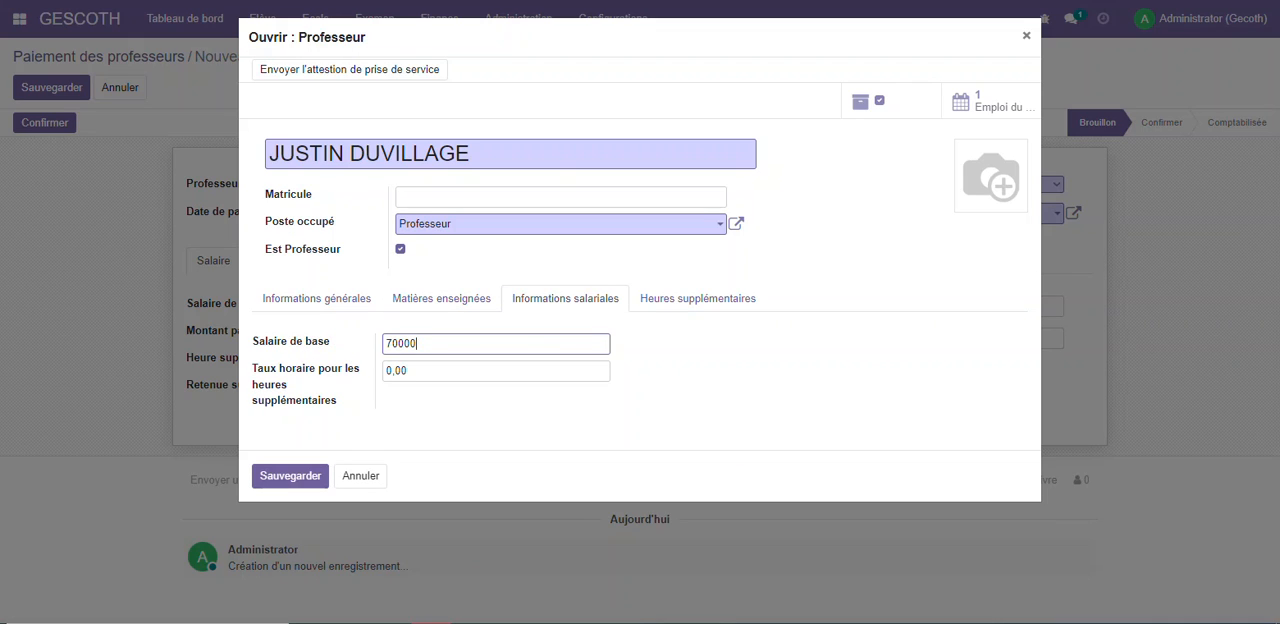
pyautogui.click(764, 19)
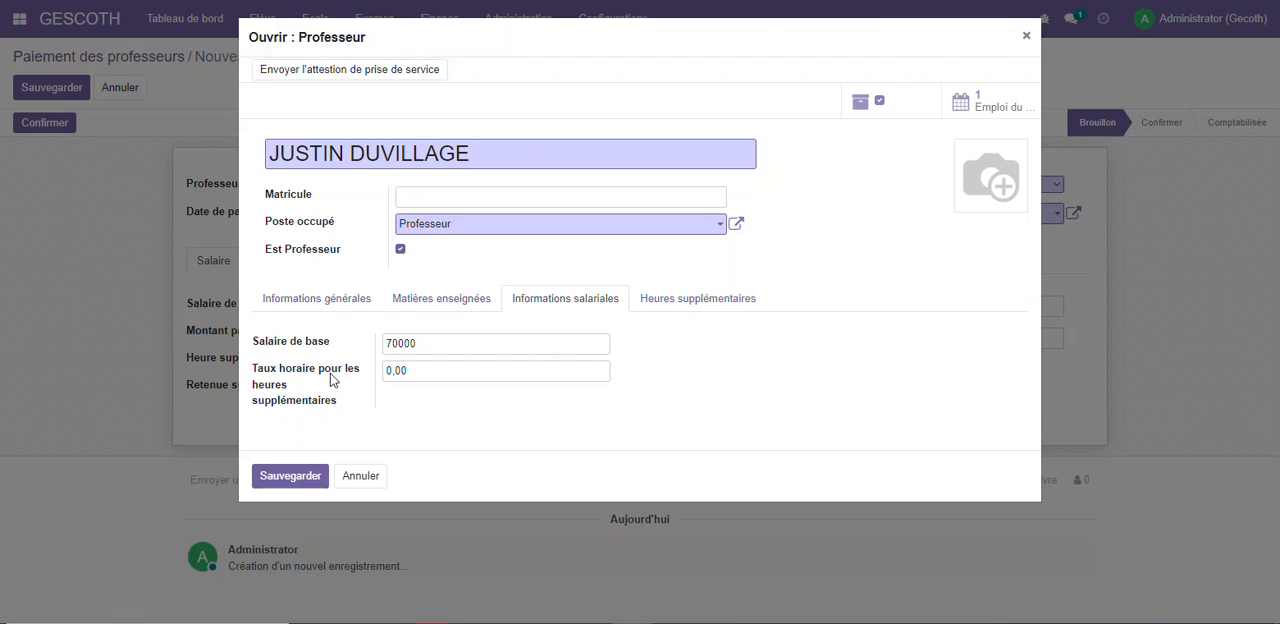
pyautogui.click(420, 372)
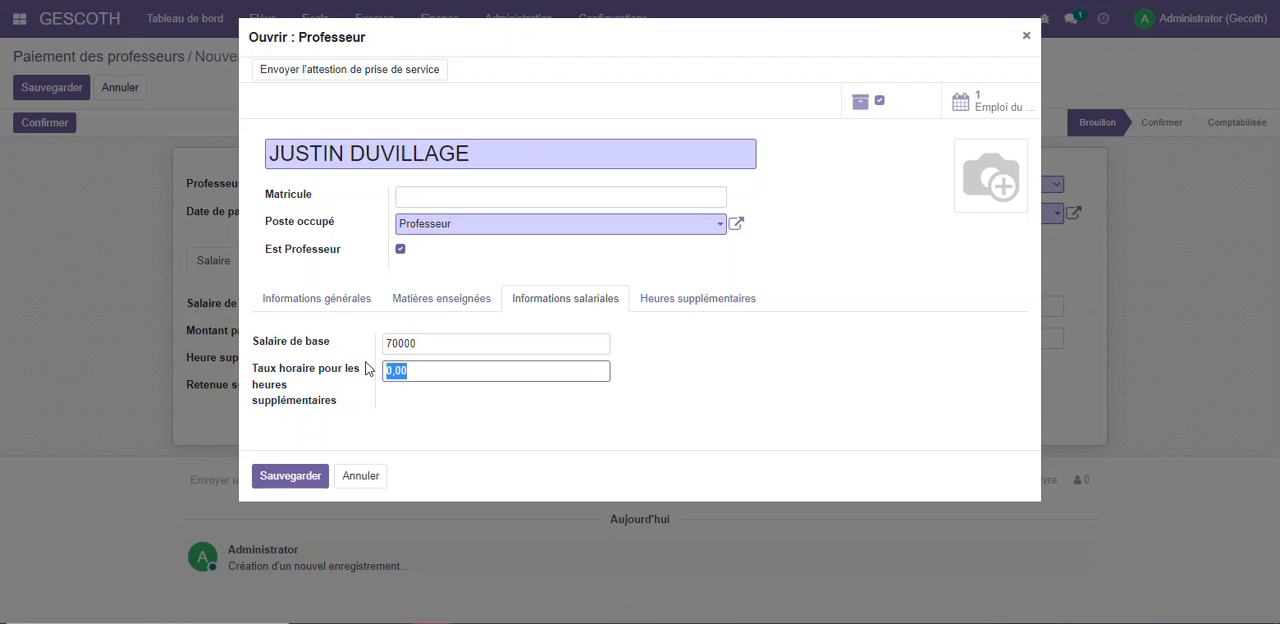
pyautogui.write('15')
pyautogui.click(664, 332)
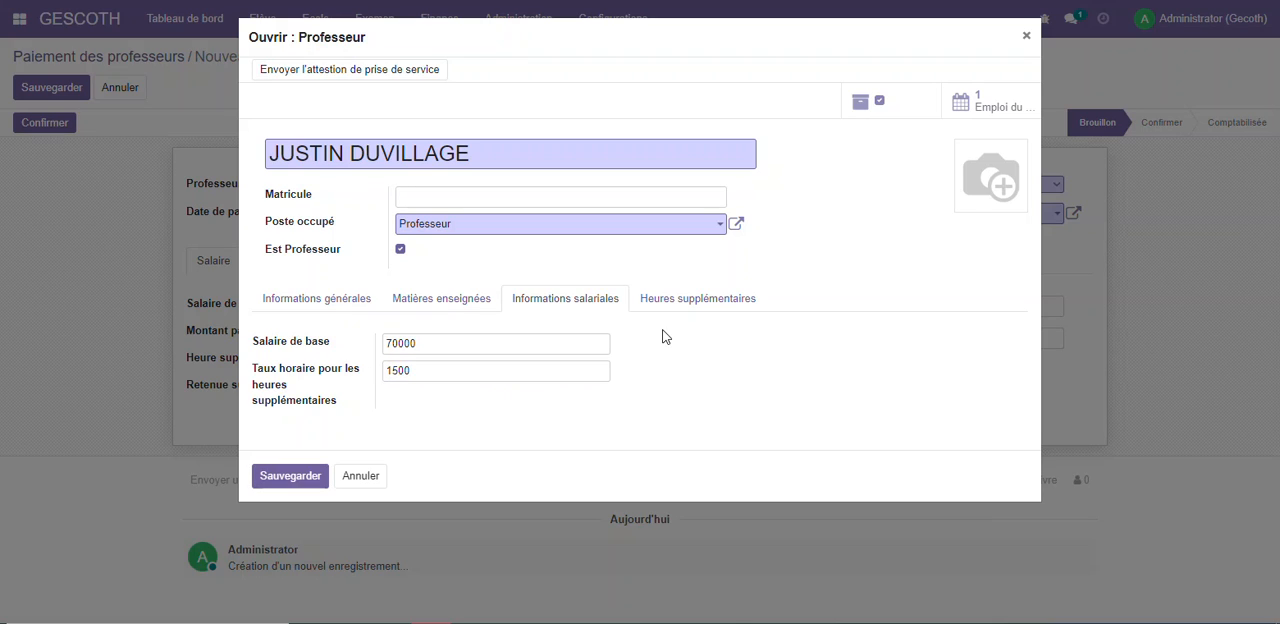
pyautogui.click(710, 301)
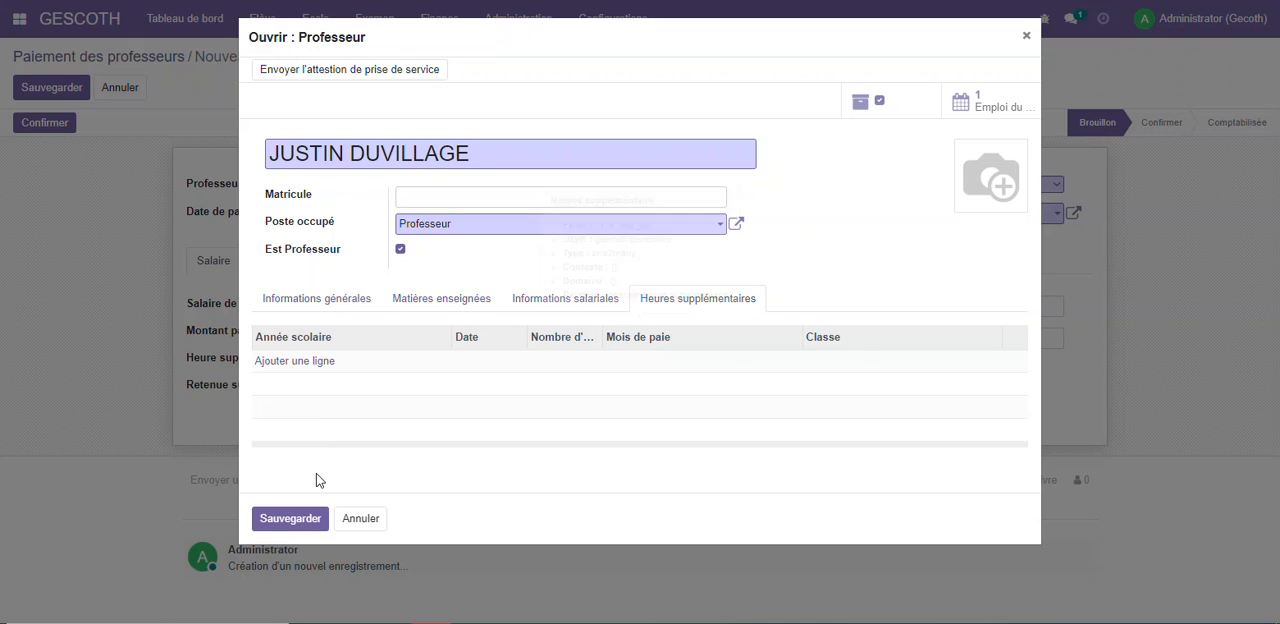
pyautogui.click(288, 519)
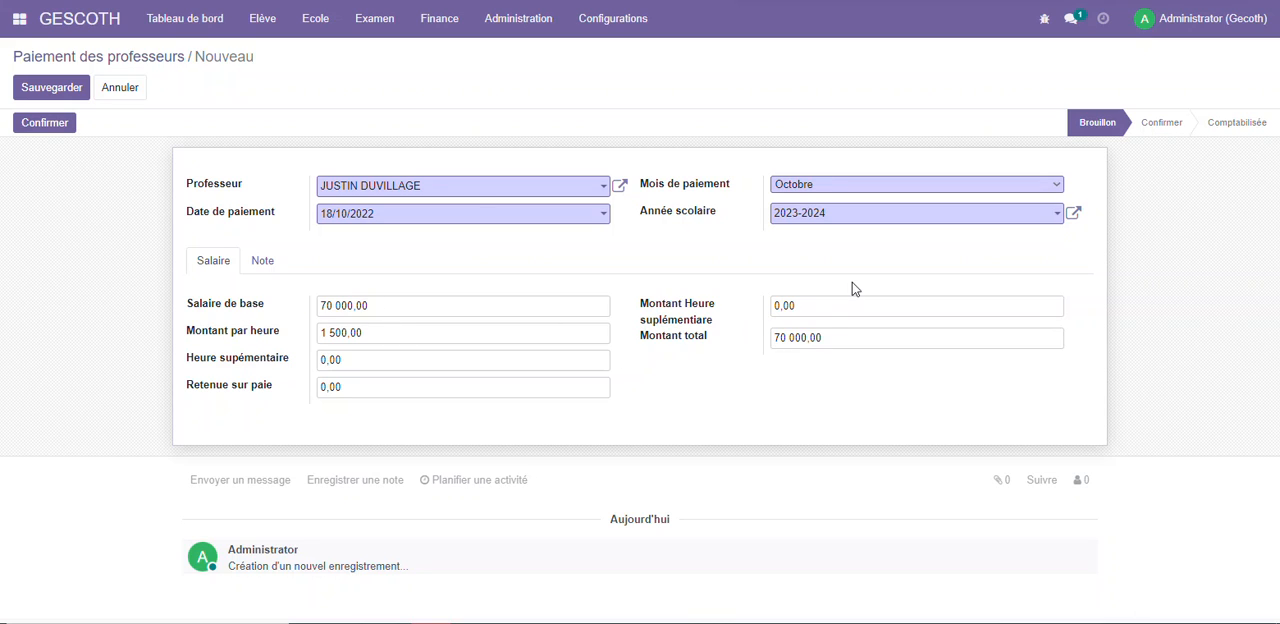
# Save the teacher payment, print its payslip (Bulletin de paie) and view the downloaded PDF
pyautogui.click(51, 87)
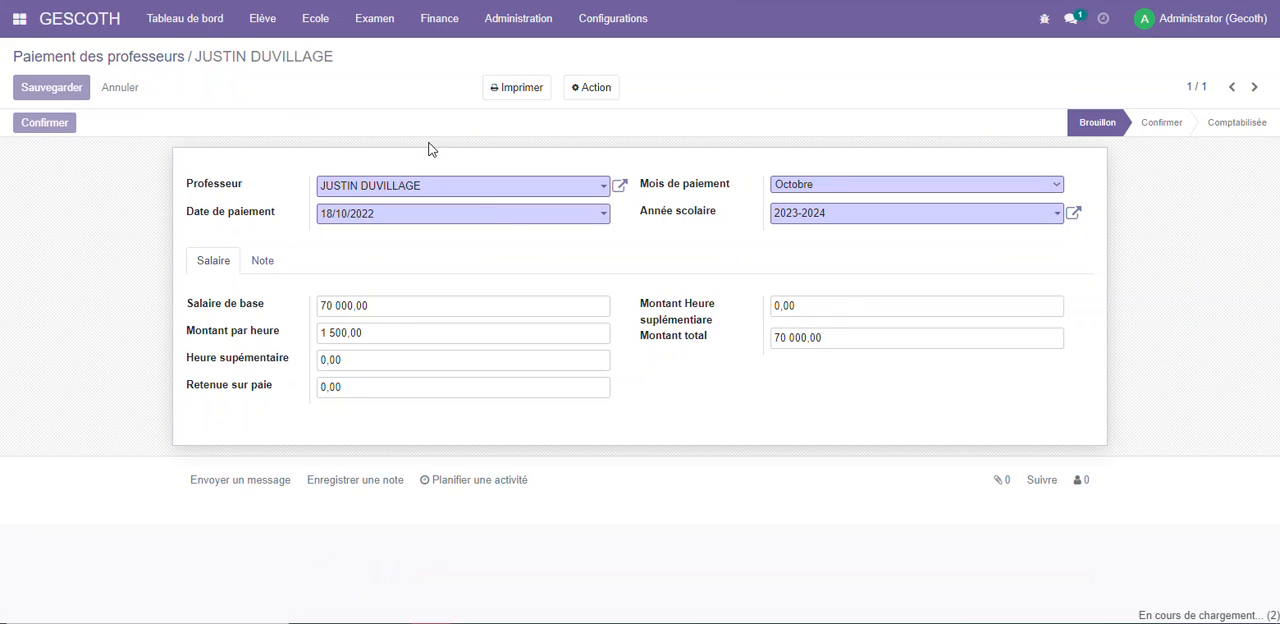
pyautogui.click(510, 88)
pyautogui.click(530, 117)
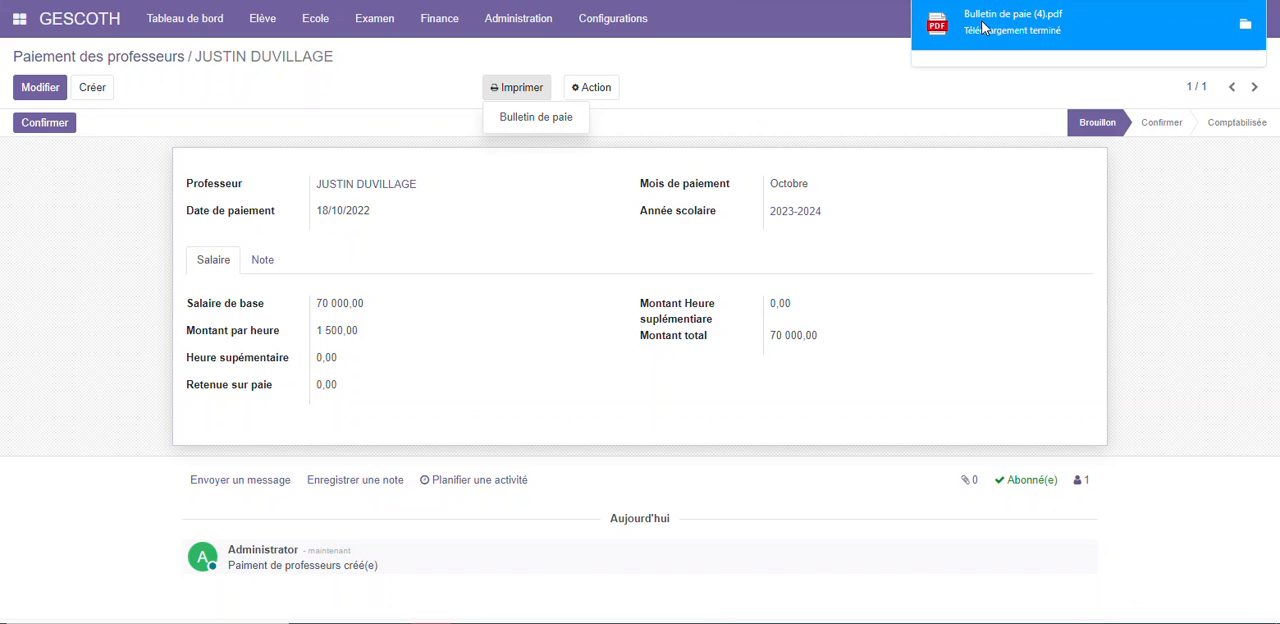
pyautogui.click(1010, 22)
pyautogui.scroll(-3, 697, 206)
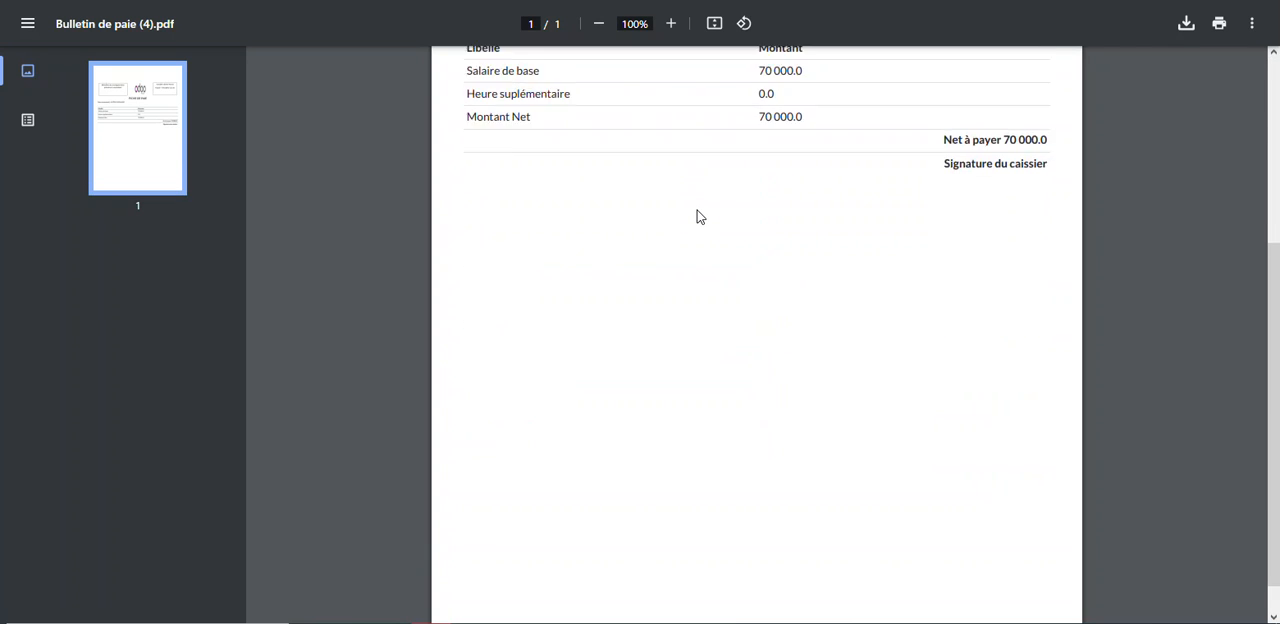
pyautogui.scroll(2, 697, 210)
pyautogui.click(390, 1)
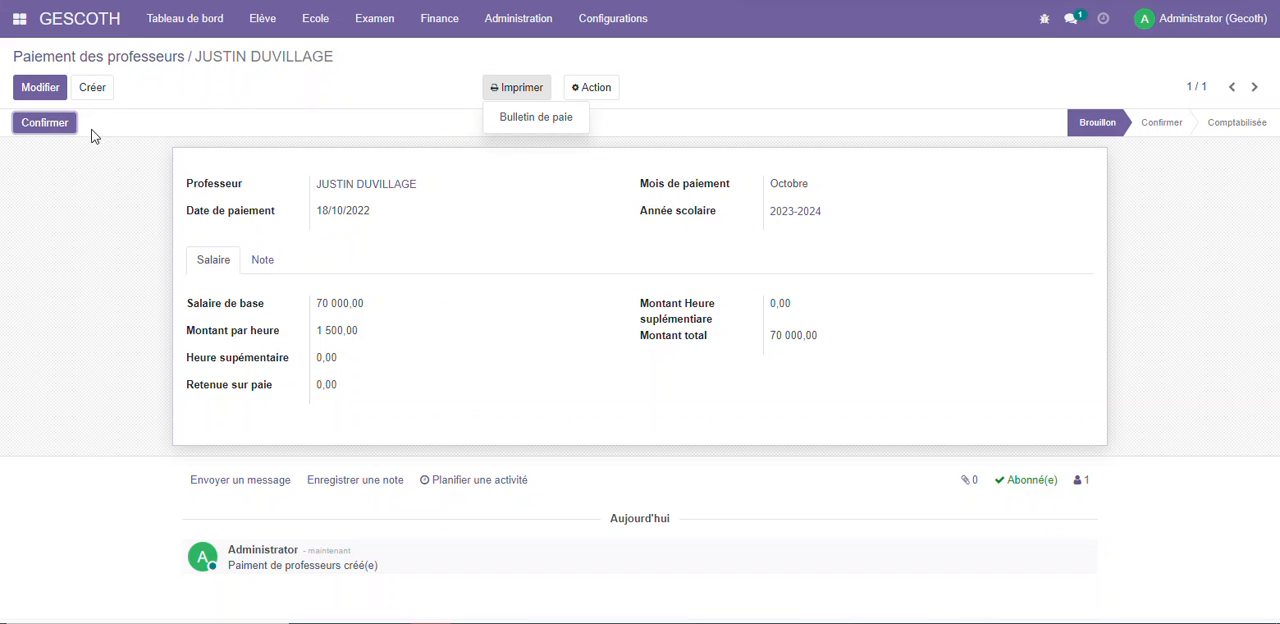
# Confirm and post the teacher payment, and open the financial analysis (Analyse financière)
pyautogui.click(58, 123)
pyautogui.click(60, 123)
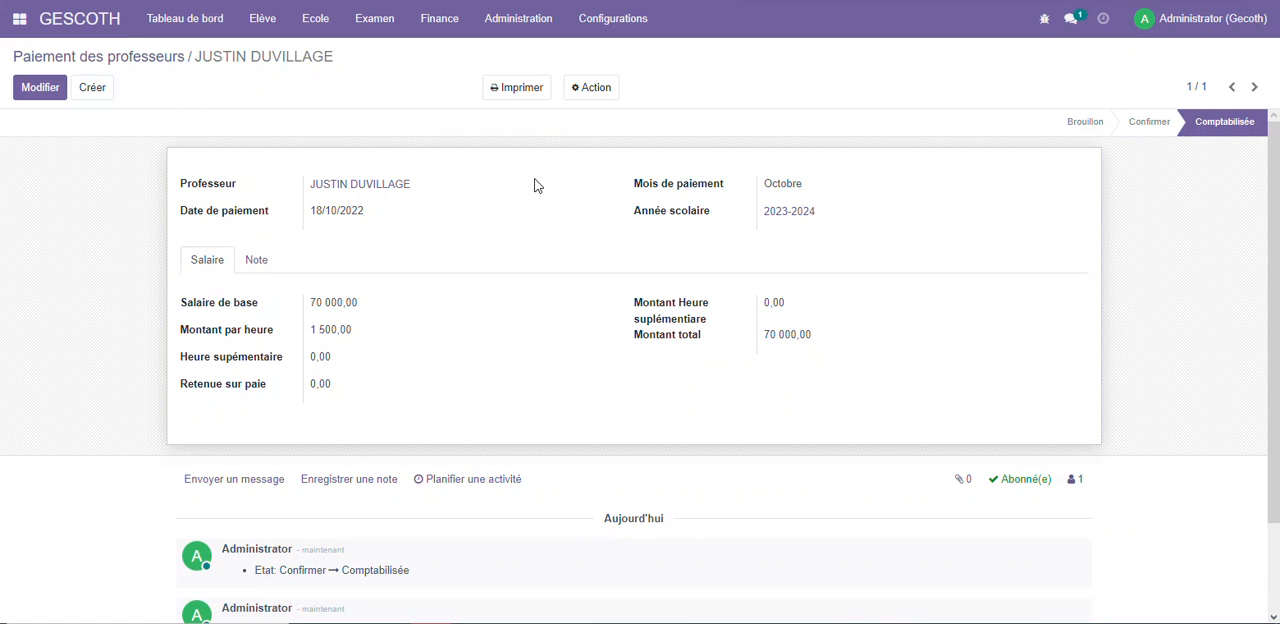
pyautogui.click(430, 20)
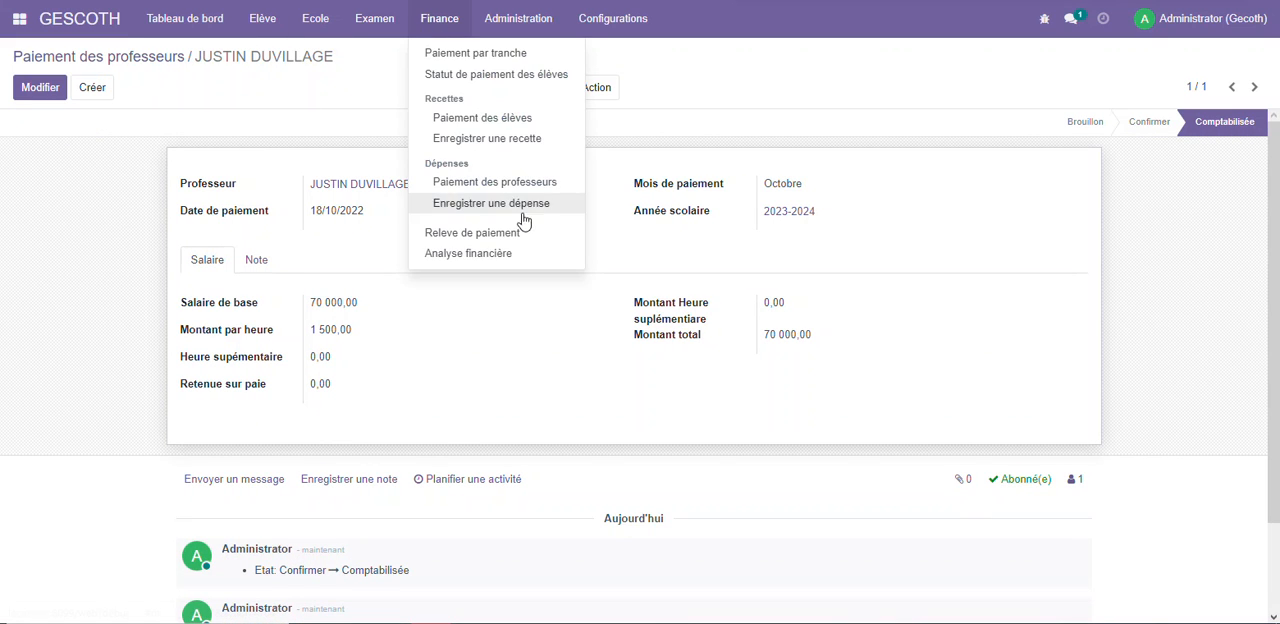
pyautogui.click(470, 253)
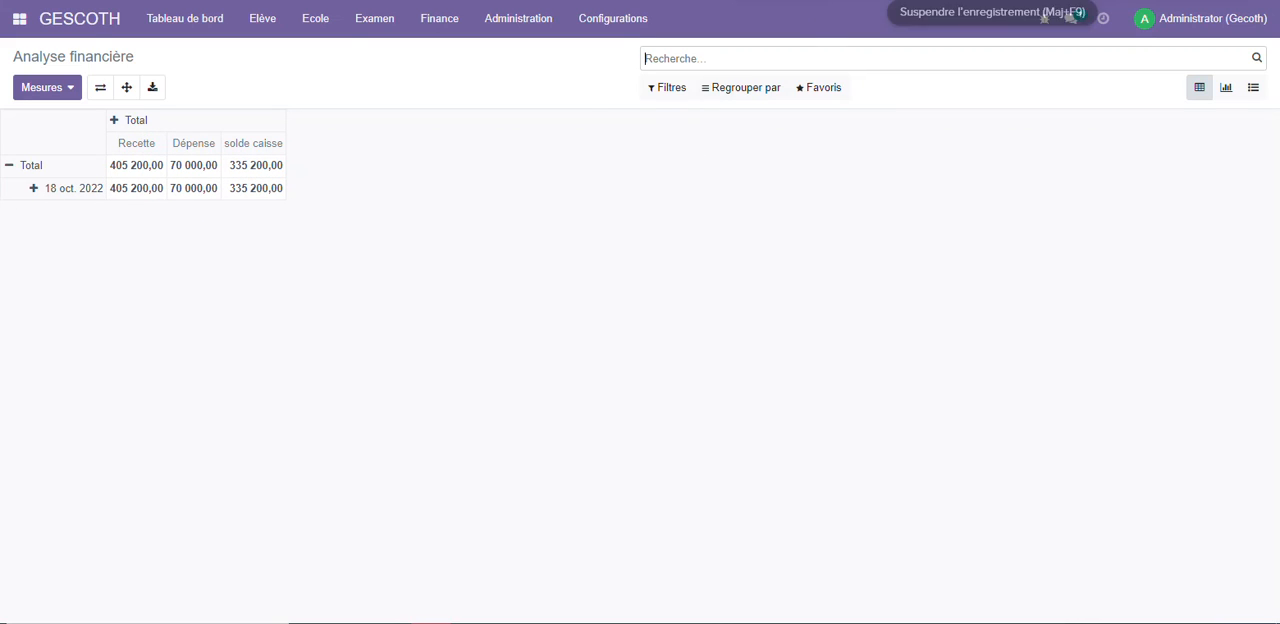
# Create a new expense (Dépense) labelled "Achat de craie" with an amount of 5000
pyautogui.click(426, 24)
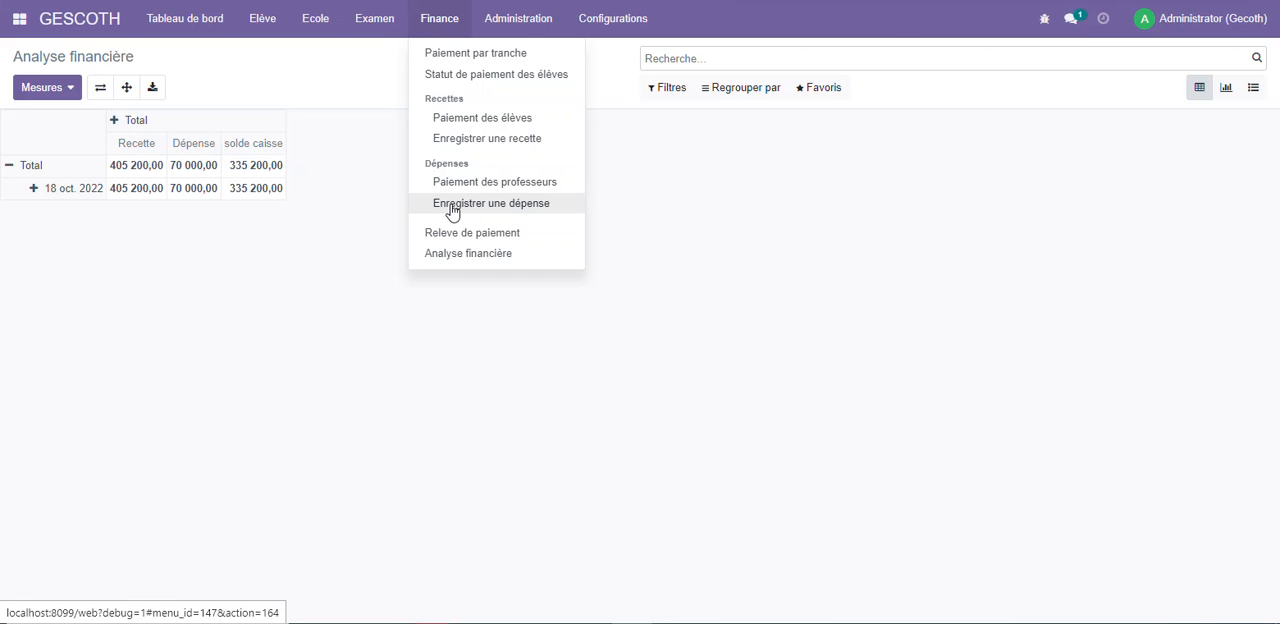
pyautogui.click(492, 208)
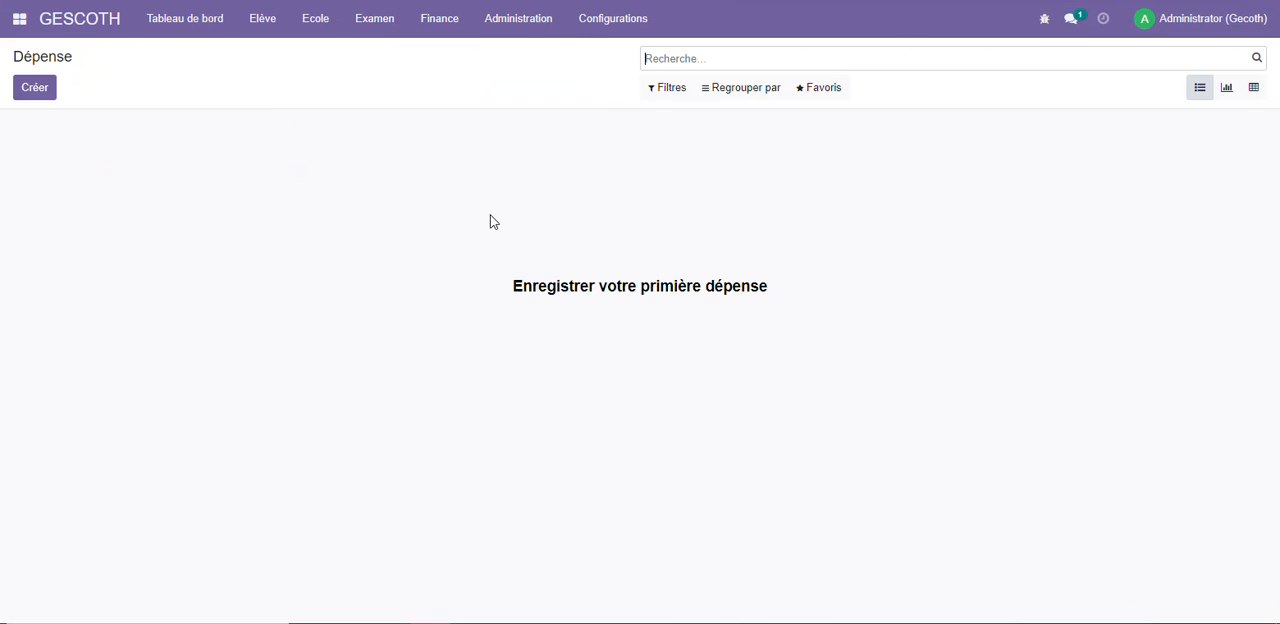
pyautogui.click(45, 96)
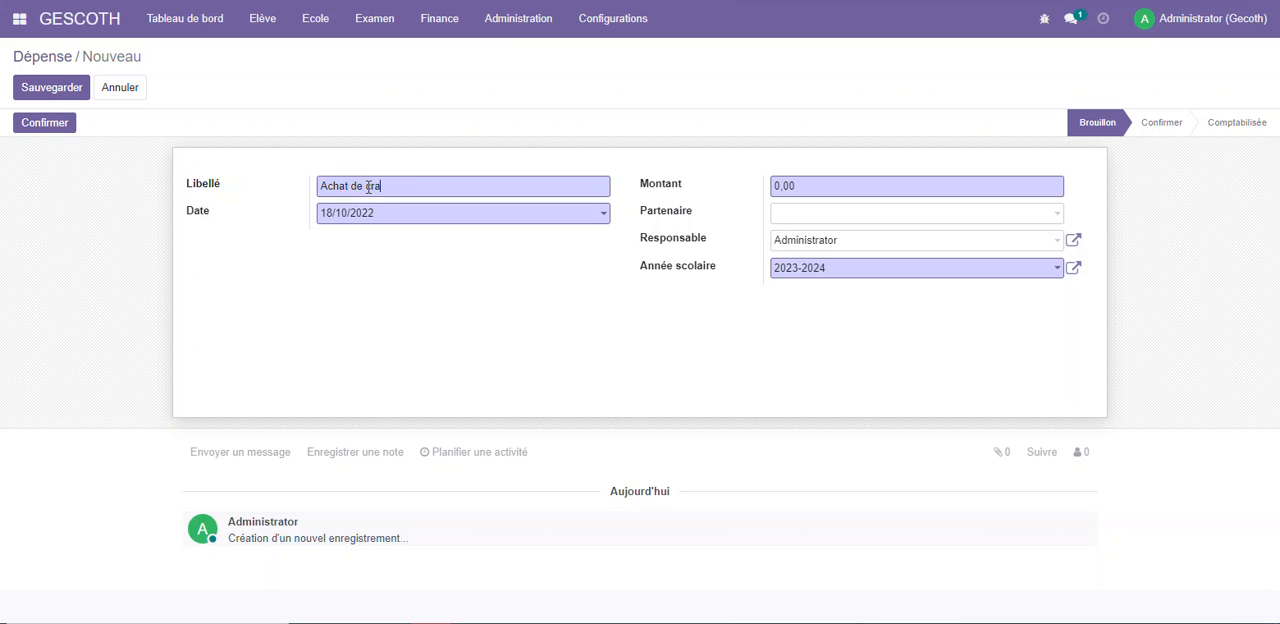
pyautogui.click(822, 191)
# Save the chalk purchase expense, confirm it and post it to accounting
pyautogui.click(30, 95)
pyautogui.click(66, 123)
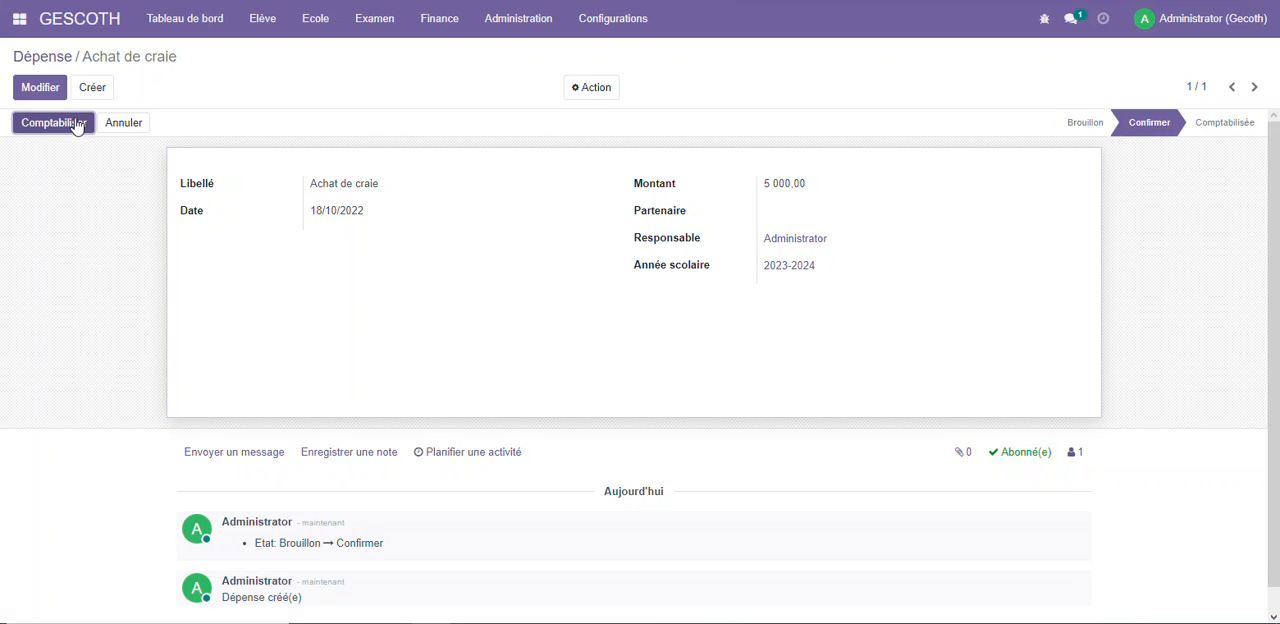
pyautogui.click(72, 124)
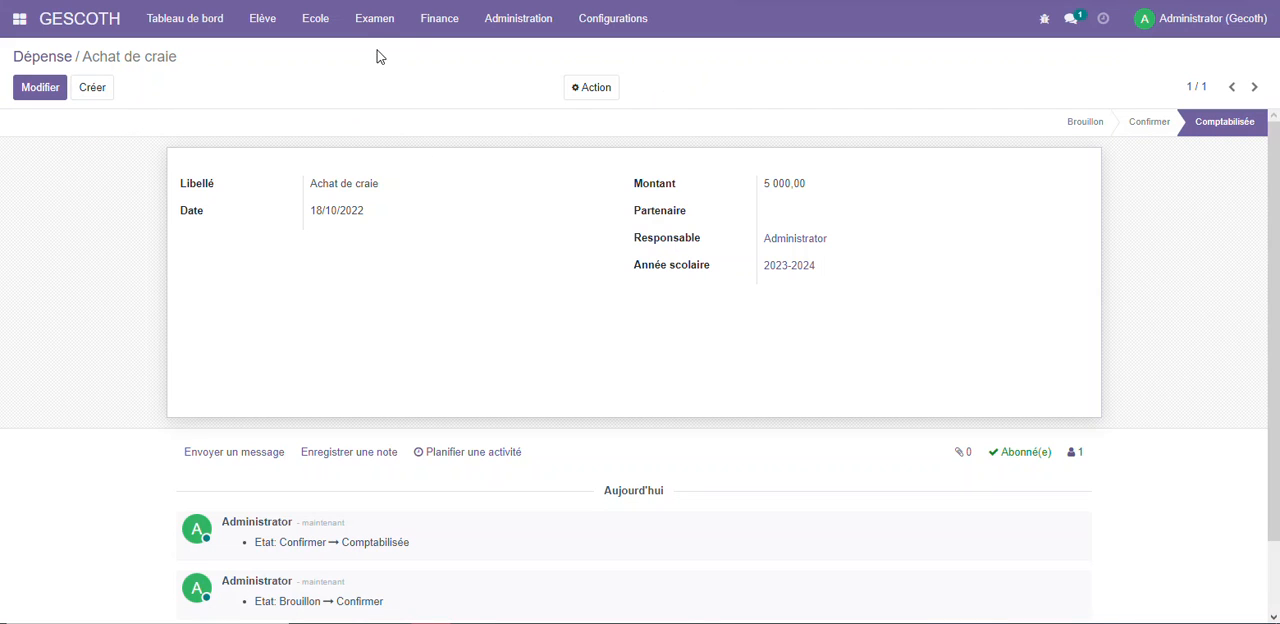
# Reopen the financial analysis to check the income, expense and cash balance totals
pyautogui.click(372, 18)
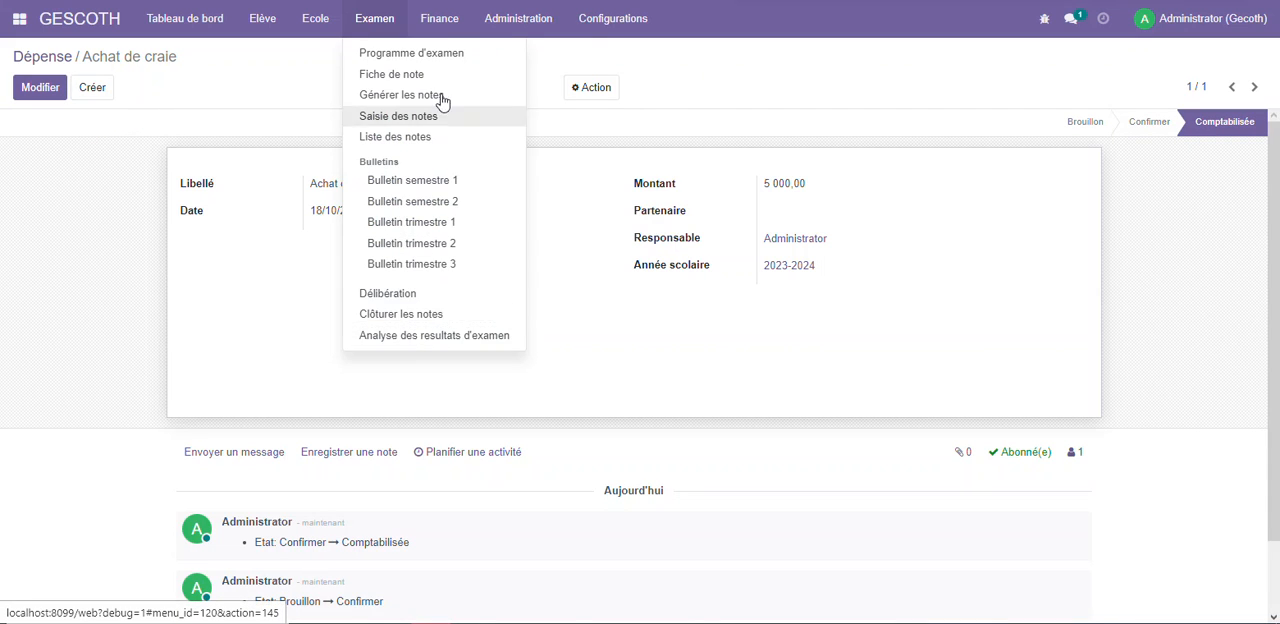
pyautogui.click(440, 18)
pyautogui.click(469, 254)
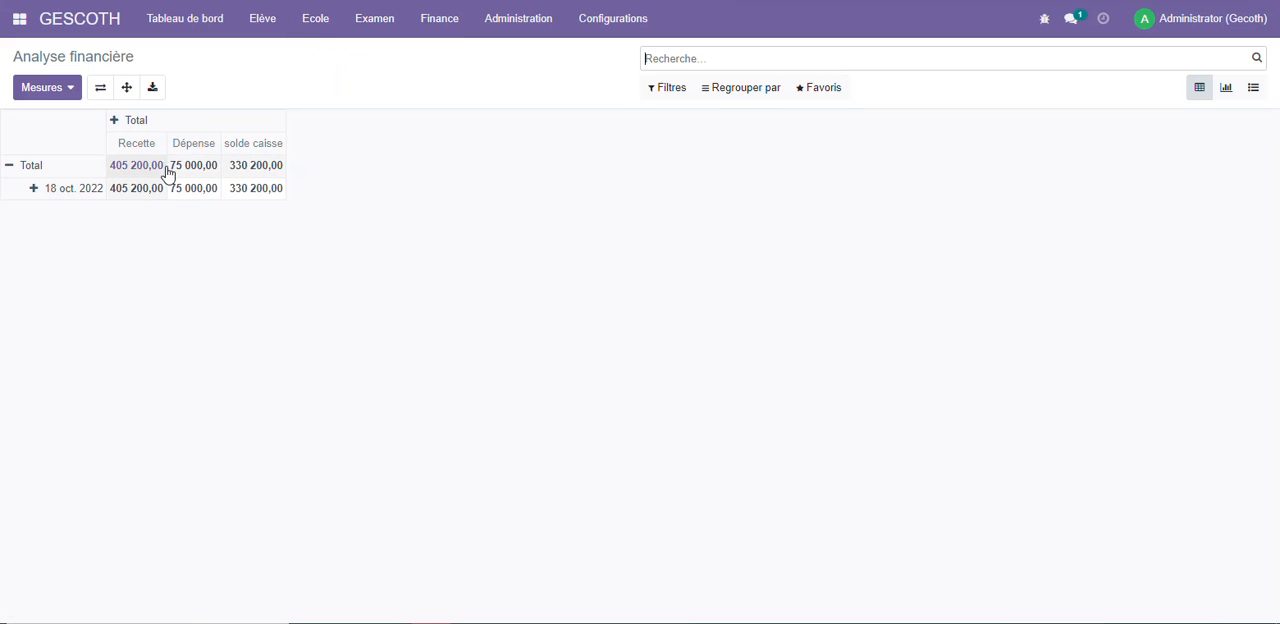
pyautogui.click(438, 20)
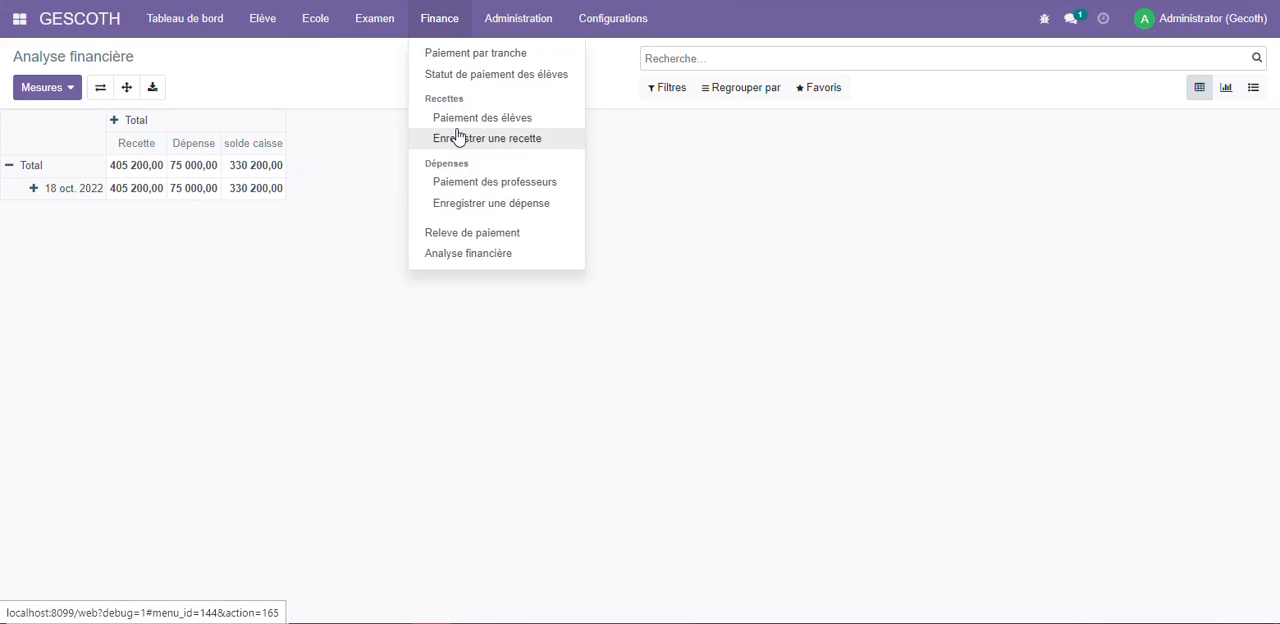
# Open the recorded expenses, look at the "Achat de craie" entry and return to the financial analysis
pyautogui.click(486, 208)
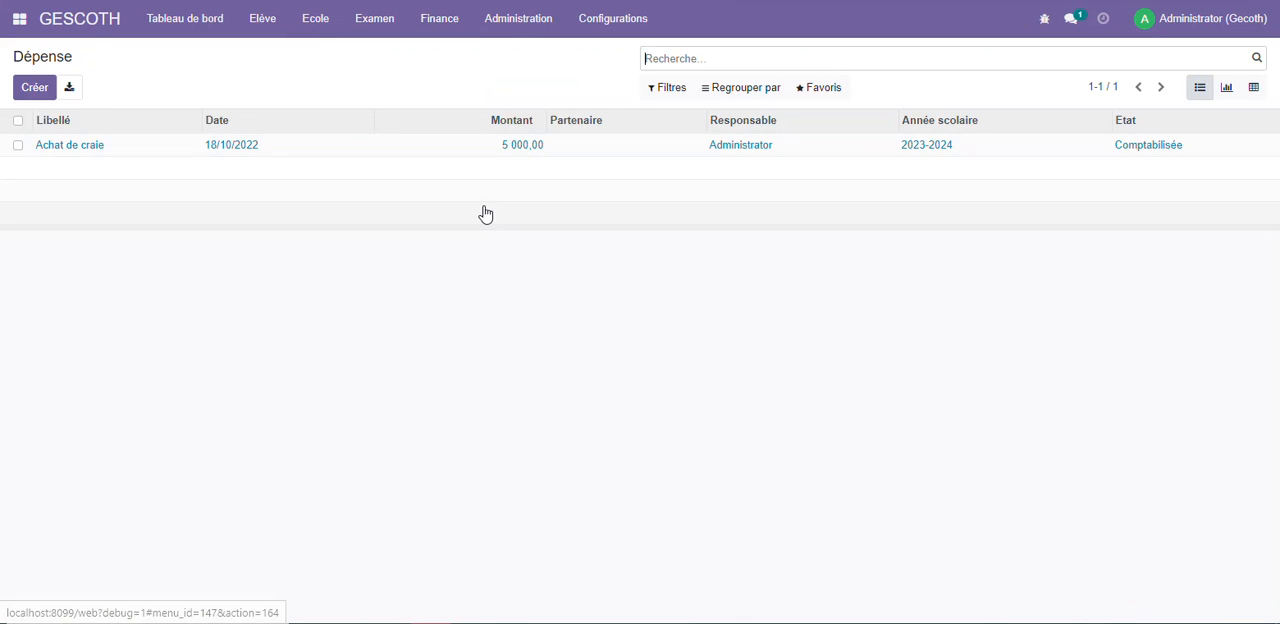
pyautogui.click(230, 146)
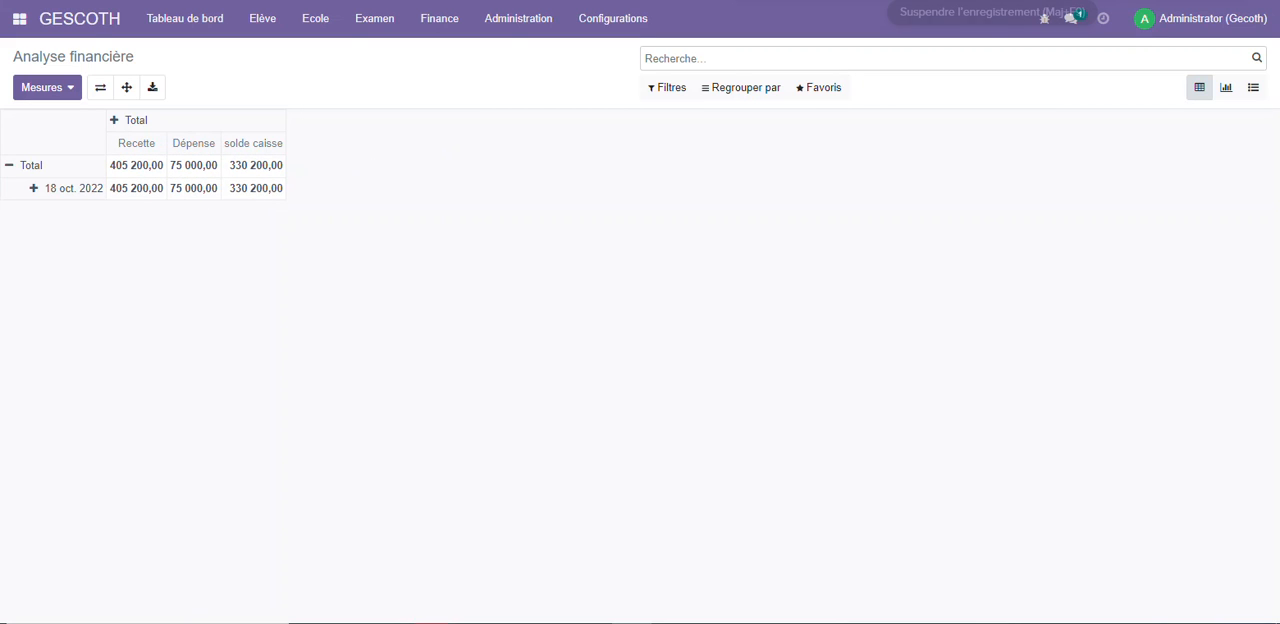
# Open the administration agents, start a new agent record and look through the available positions (Poste occupé)
pyautogui.click(613, 18)
pyautogui.moveTo(516, 16)
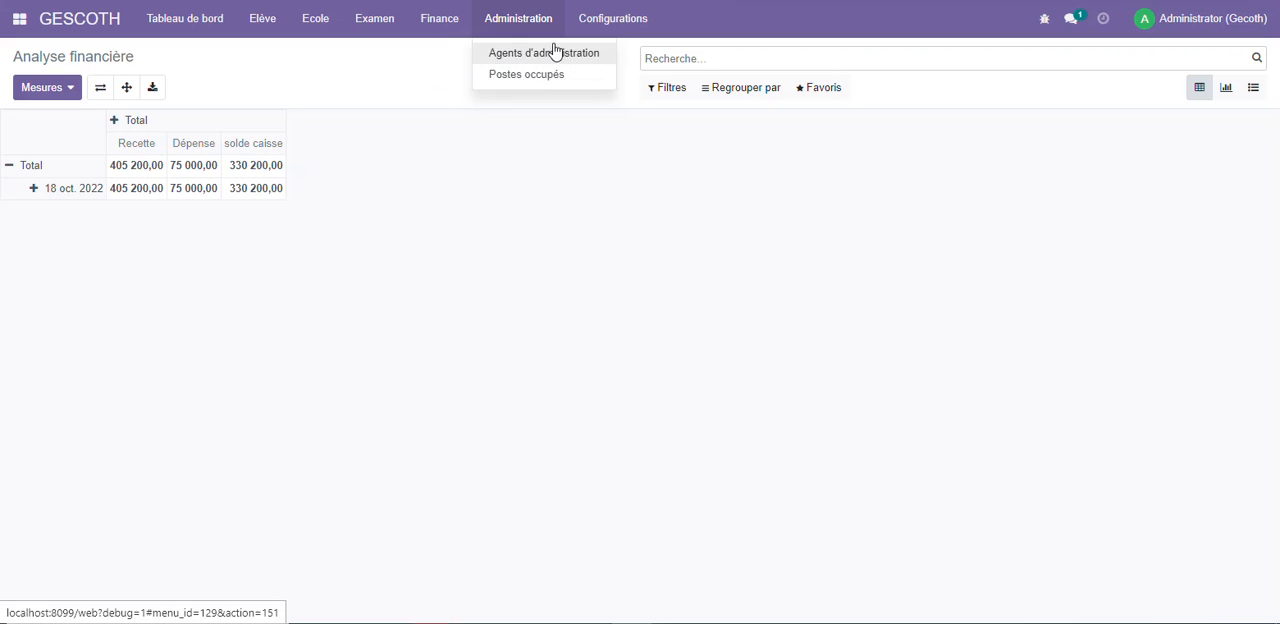
pyautogui.click(555, 55)
pyautogui.click(34, 86)
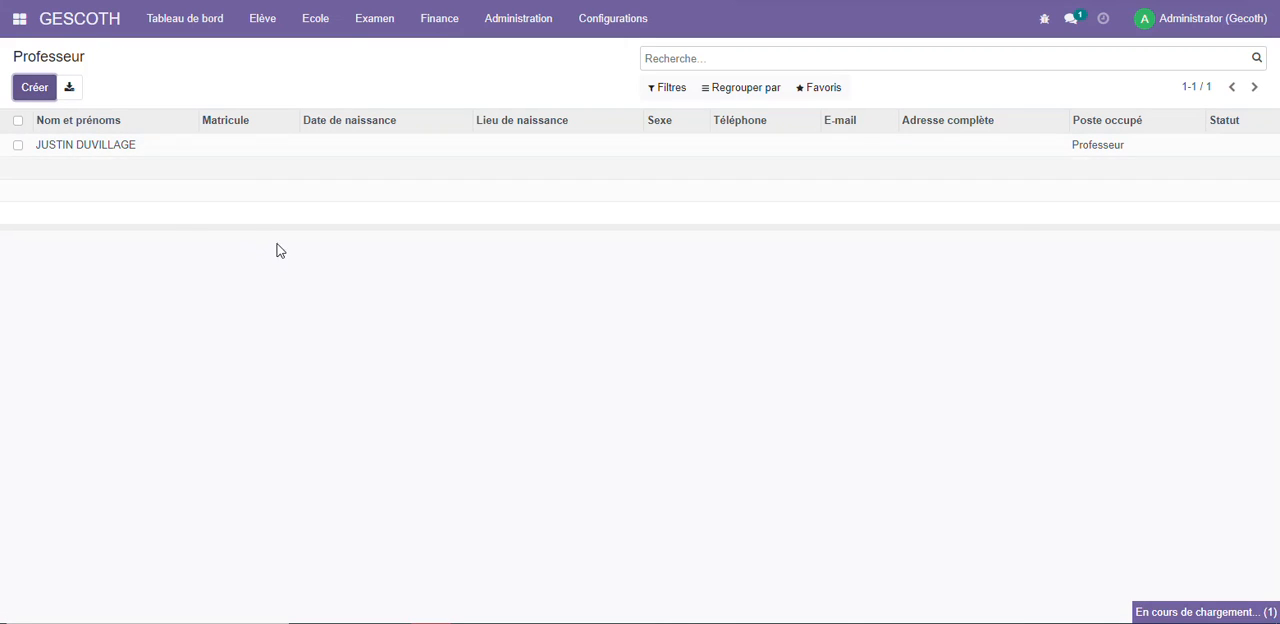
pyautogui.scroll(-2, 498, 292)
pyautogui.scroll(2, 493, 271)
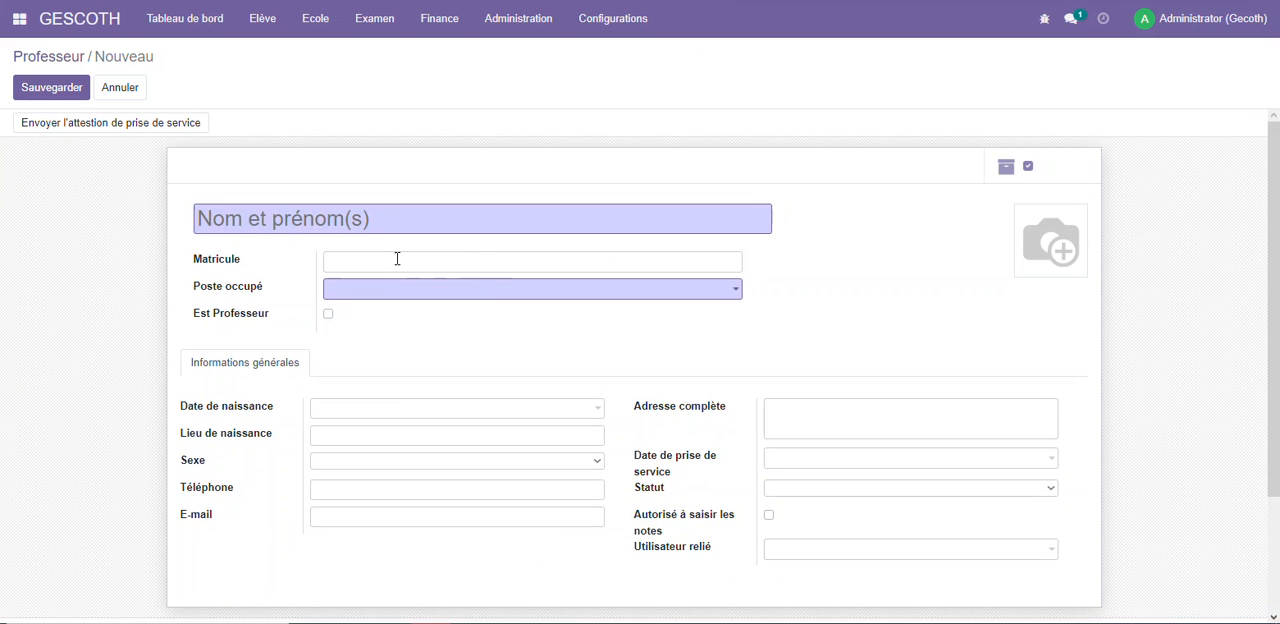
pyautogui.click(383, 288)
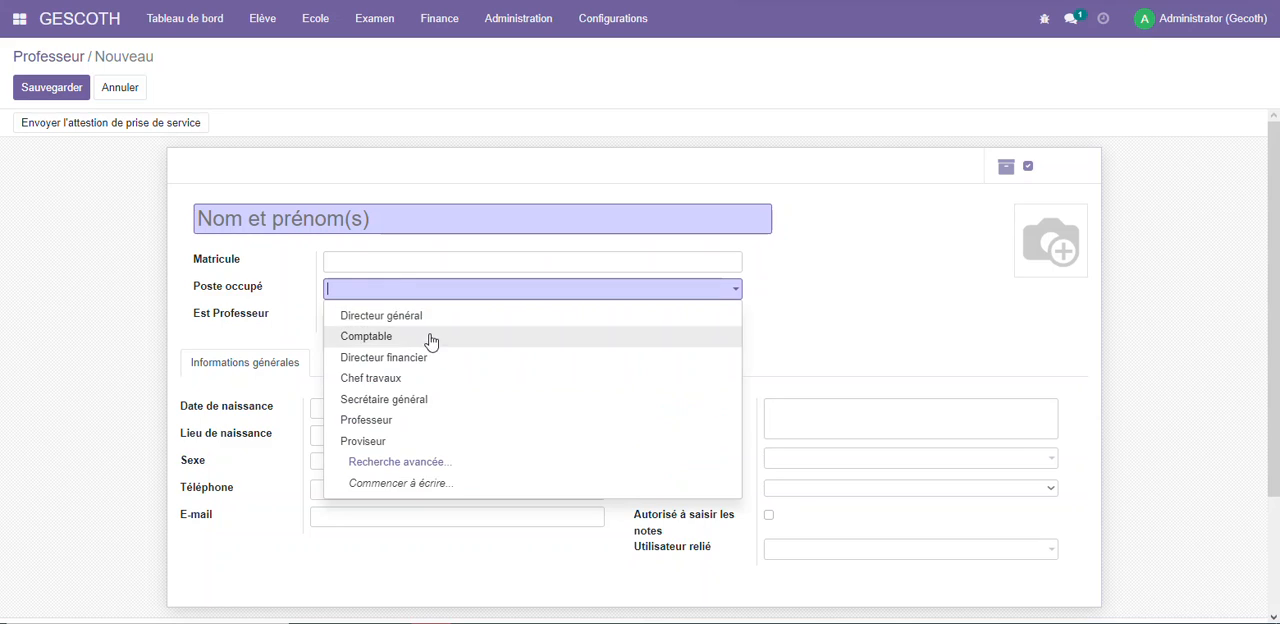
pyautogui.click(316, 324)
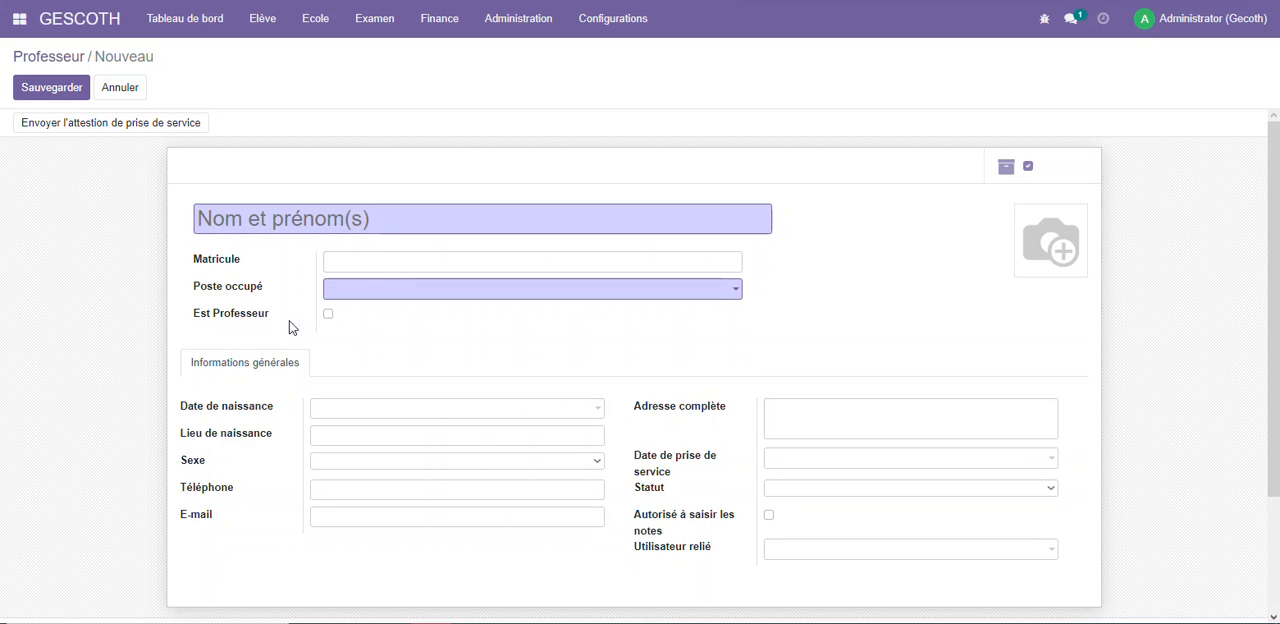
# Mark the new agent as a teacher (Est Professeur) and view the taught subjects, salary and overtime sections
pyautogui.click(329, 315)
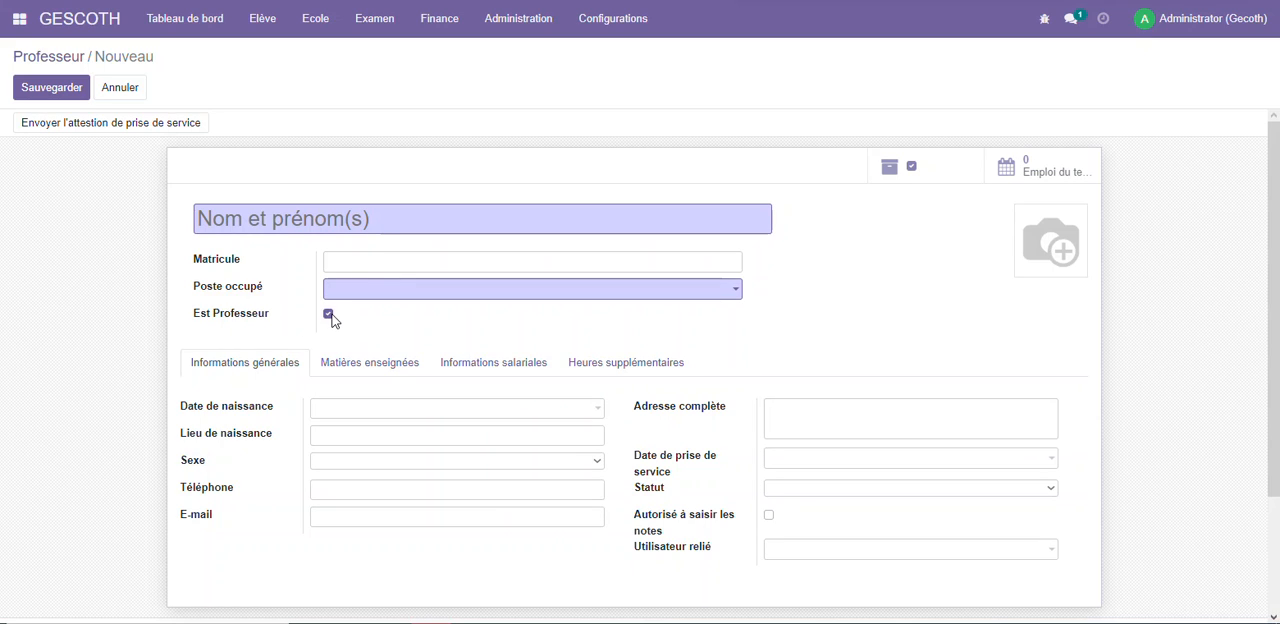
pyautogui.scroll(-2, 300, 317)
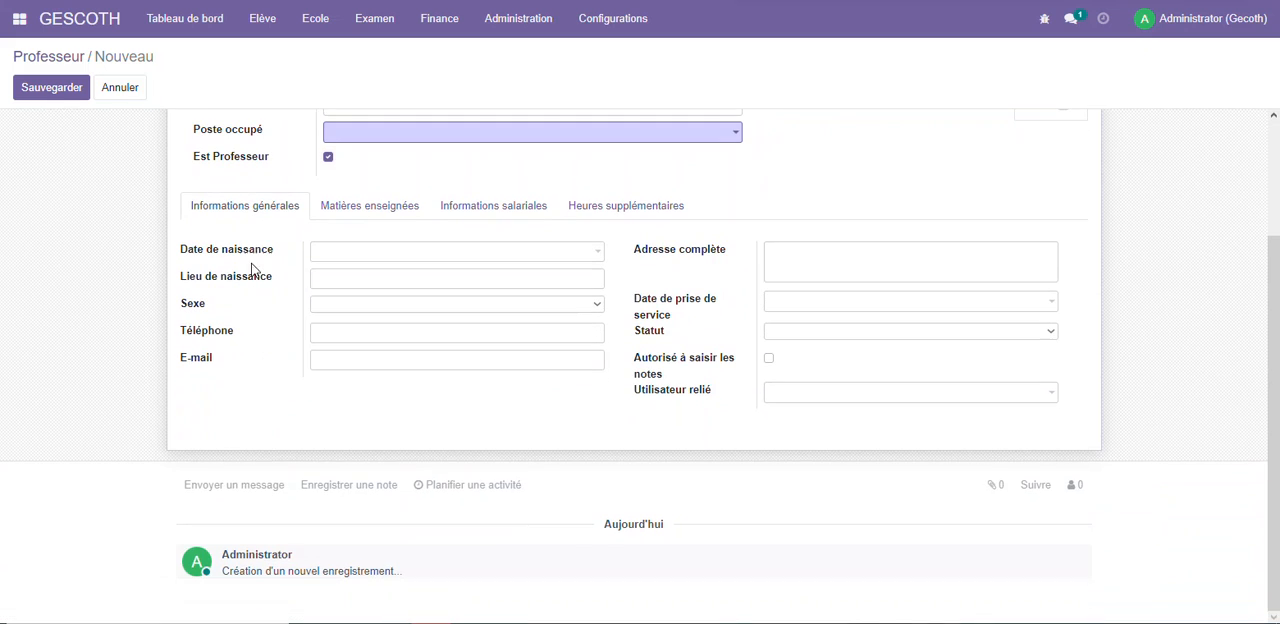
pyautogui.click(360, 208)
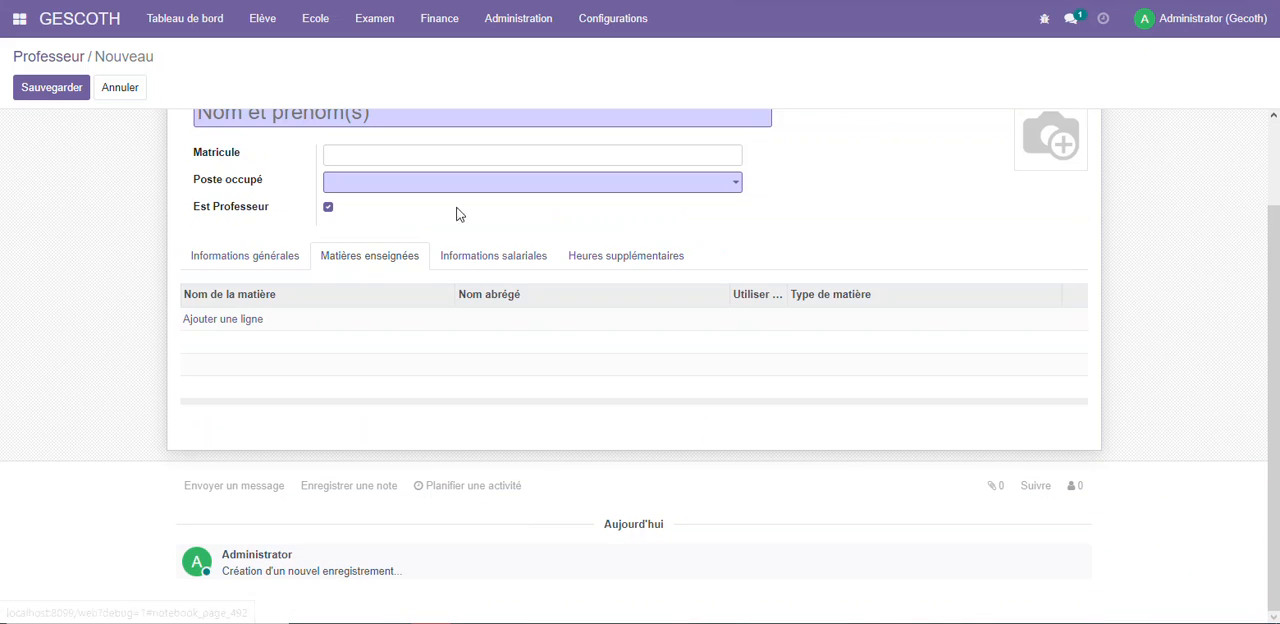
pyautogui.click(495, 256)
pyautogui.click(623, 298)
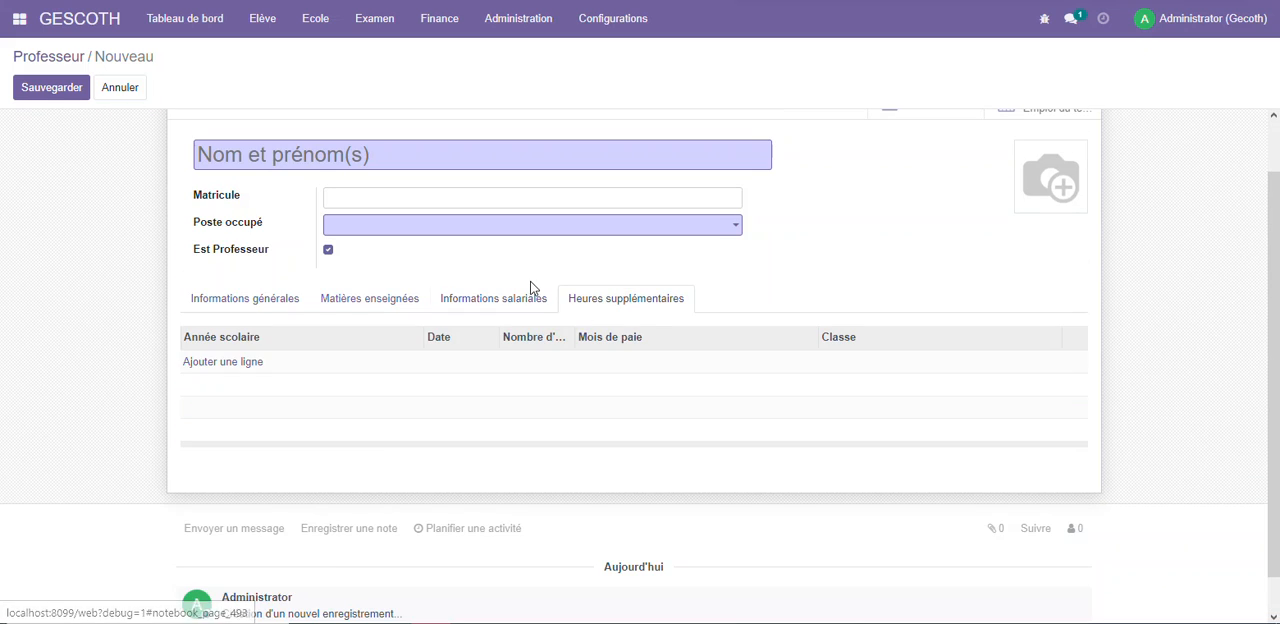
pyautogui.scroll(1, 525, 278)
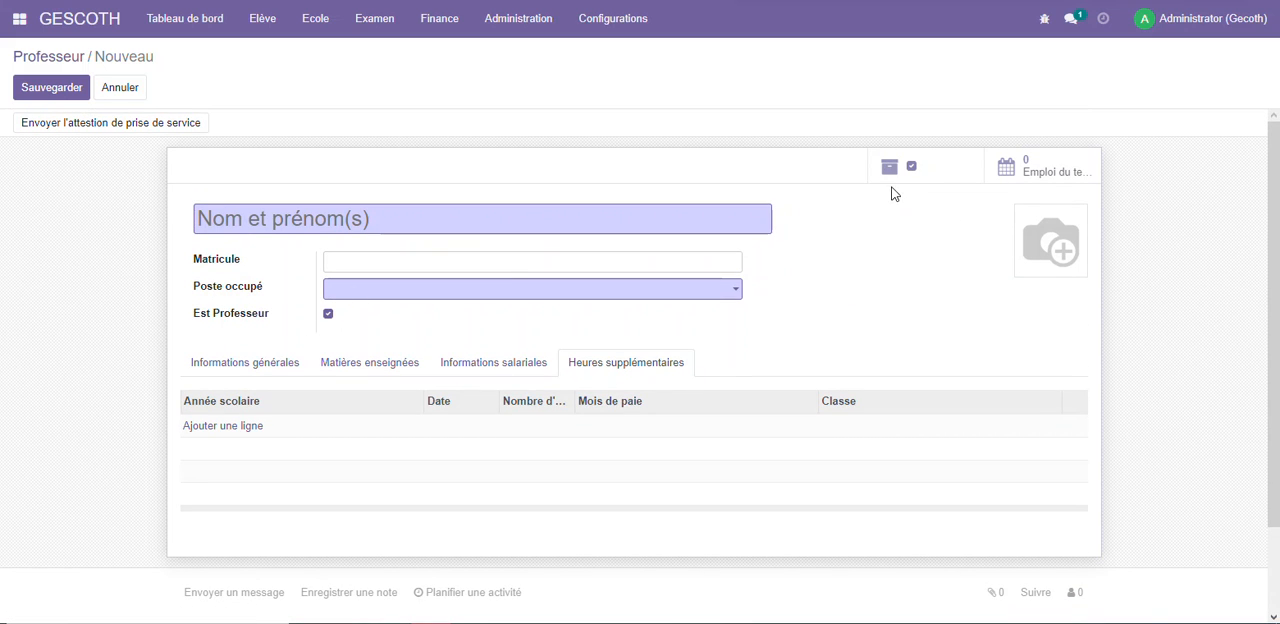
# Add a photo to the new agent, try to save the incomplete record and discard it
pyautogui.click(1021, 216)
pyautogui.click(1047, 298)
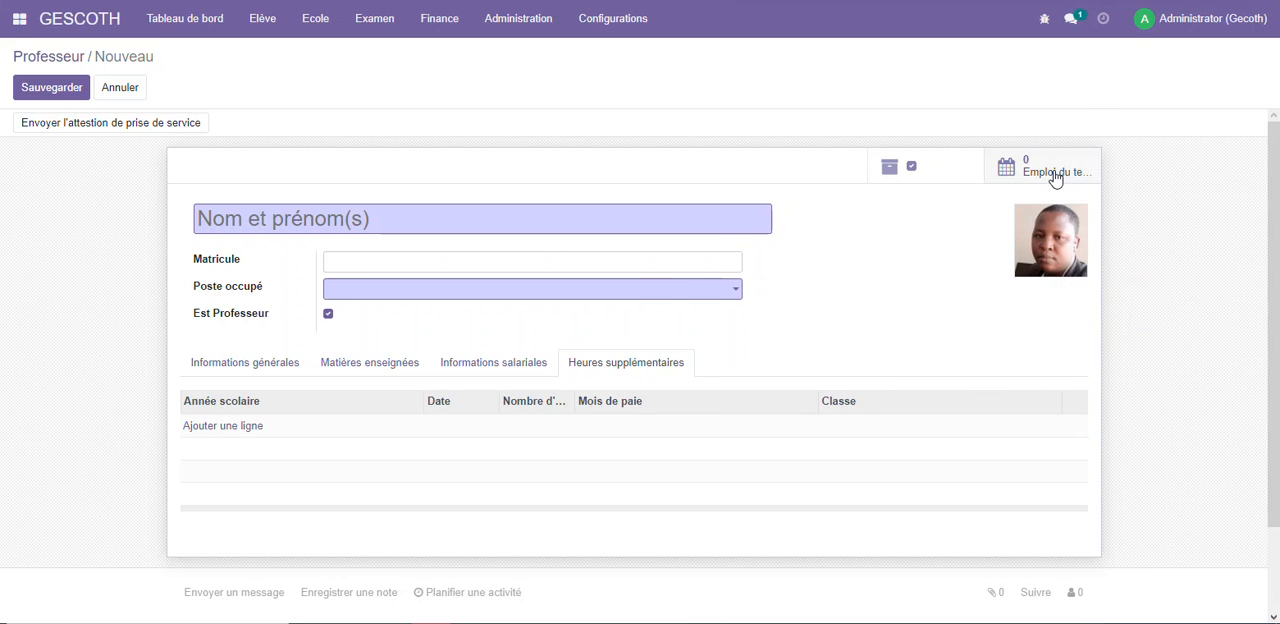
pyautogui.click(48, 89)
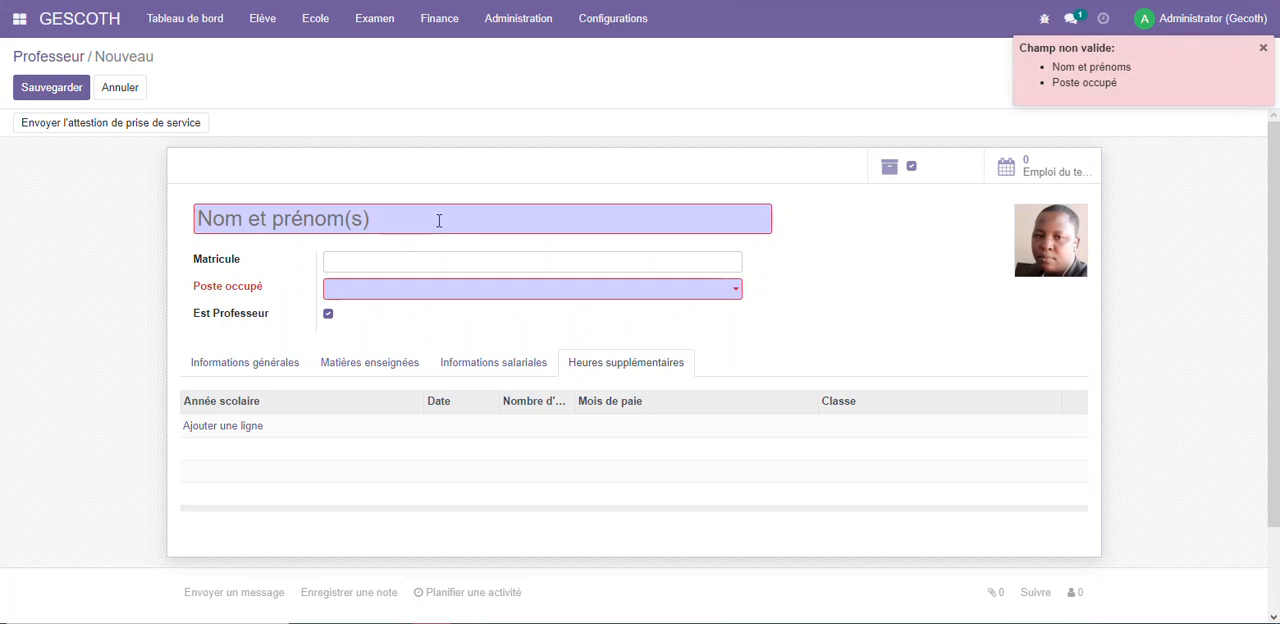
pyautogui.click(50, 87)
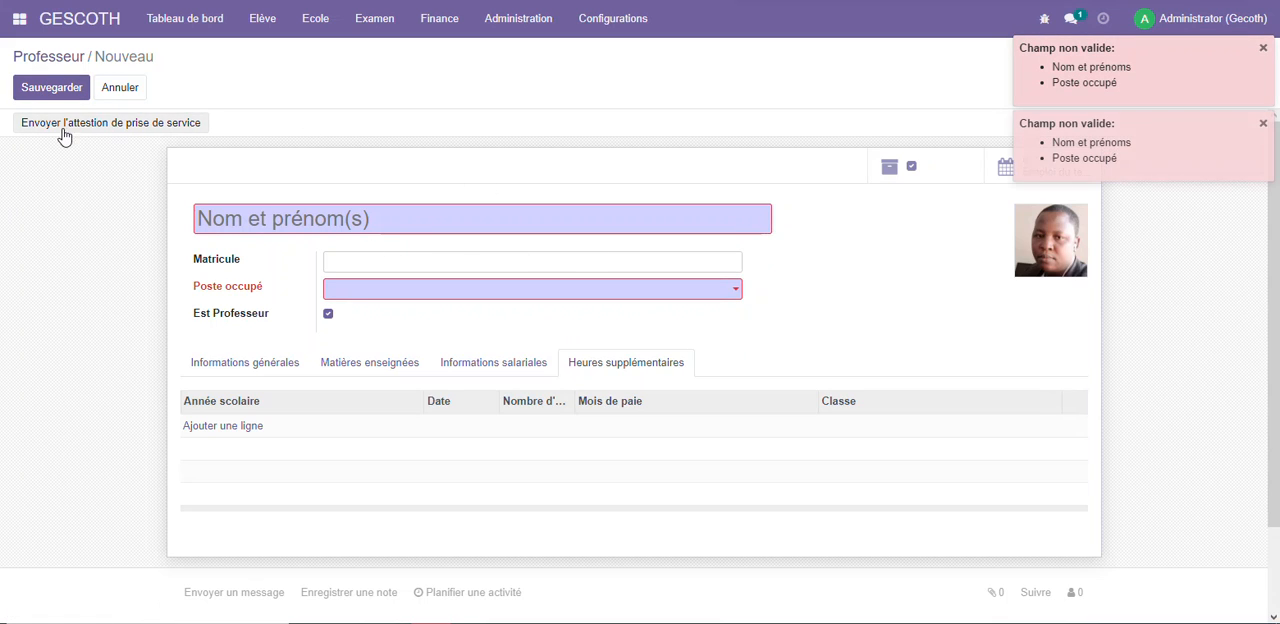
pyautogui.click(119, 88)
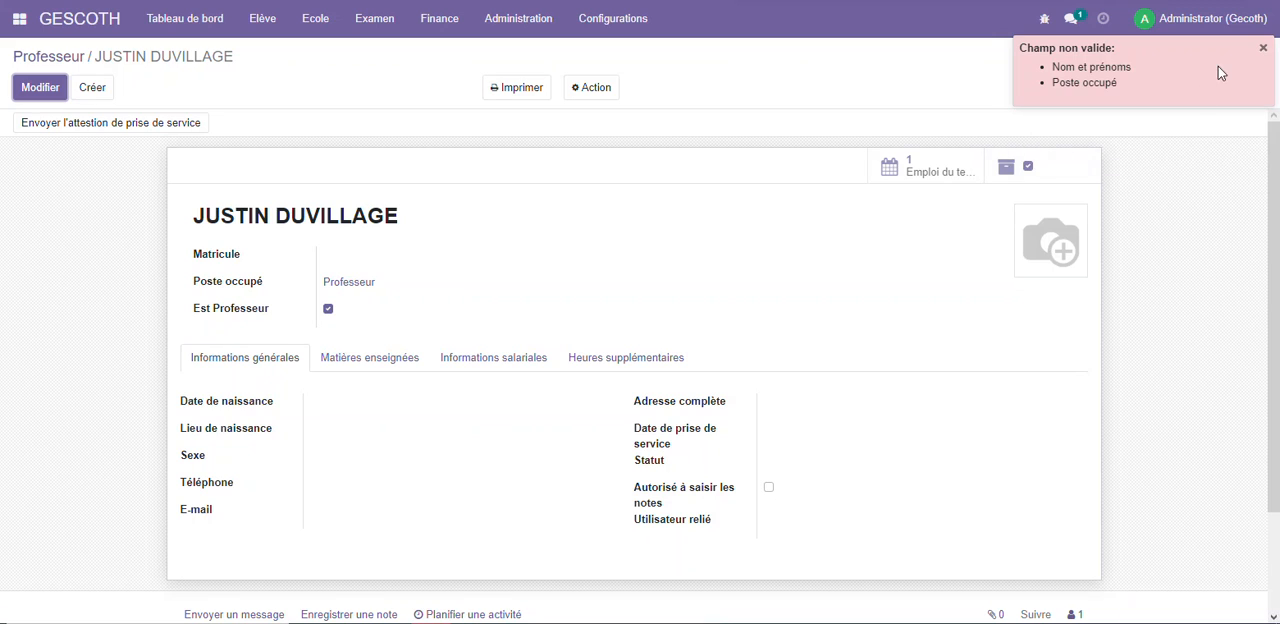
# View the existing teacher's timetable (Emploi du temps), open its Monday entry and return to the teacher's record
pyautogui.click(912, 172)
pyautogui.click(412, 147)
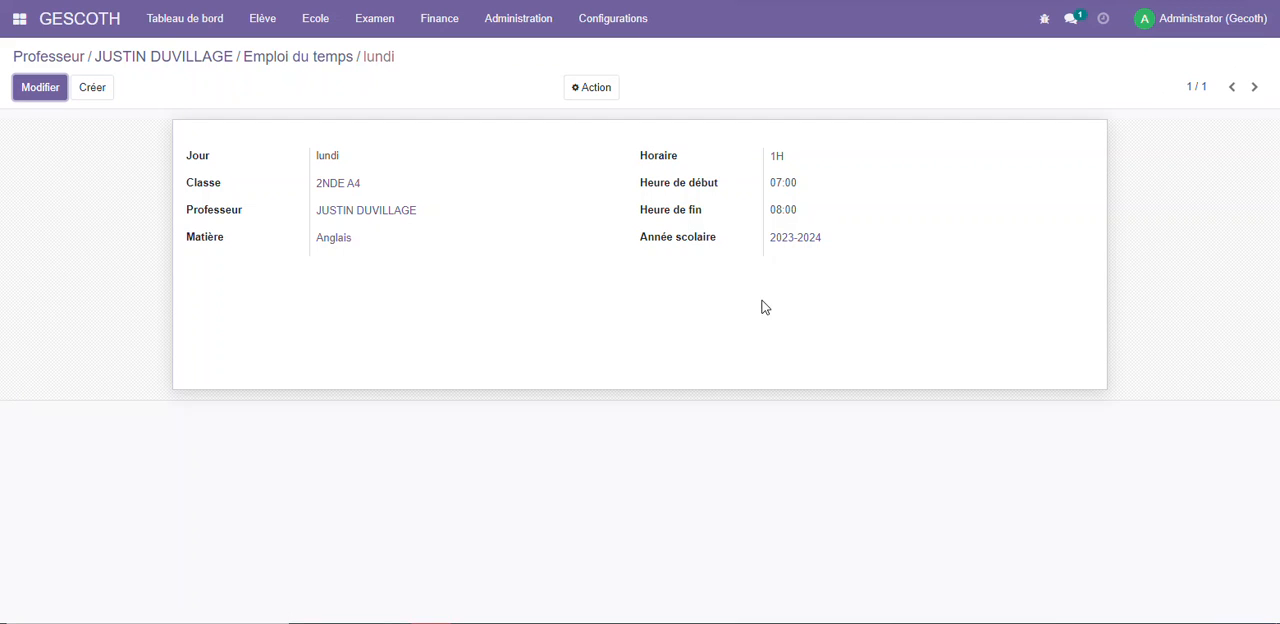
pyautogui.click(100, 58)
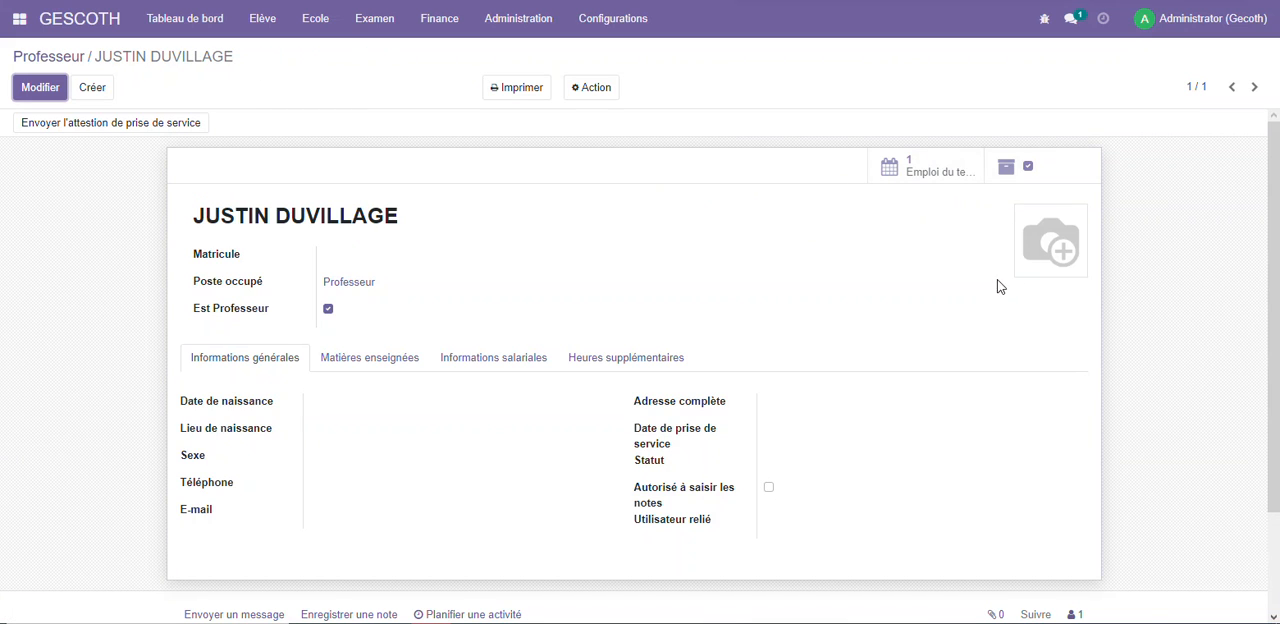
# Add a portrait photo to the existing teacher's record and save it
pyautogui.click(40, 87)
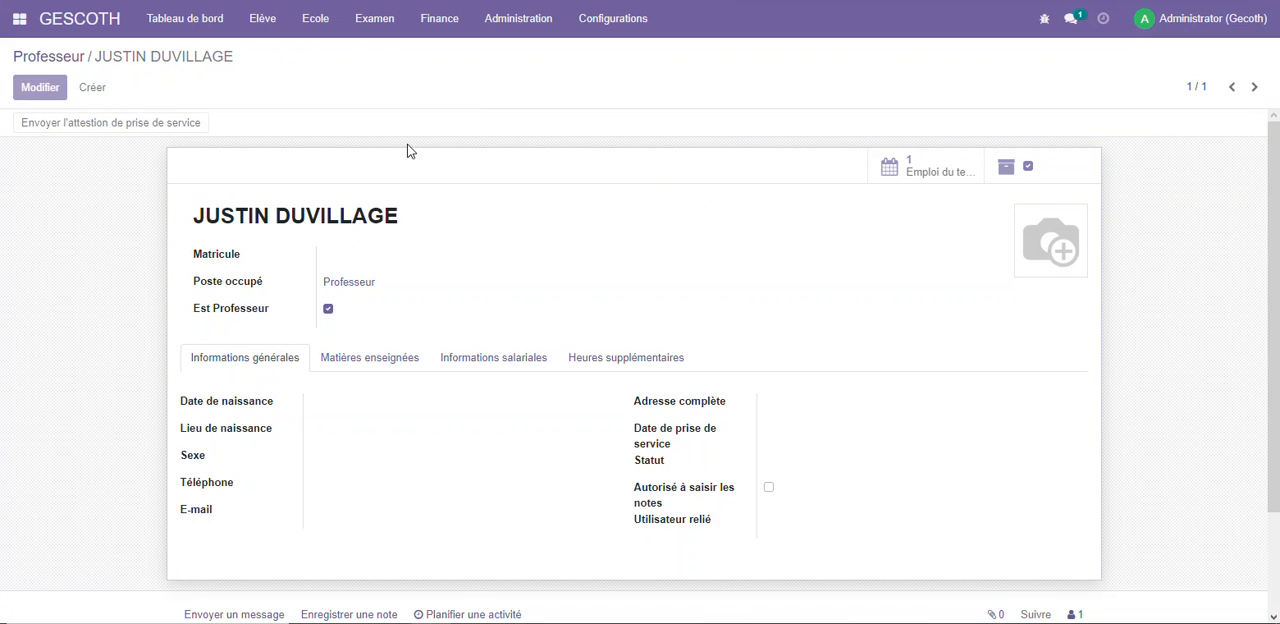
pyautogui.click(1030, 217)
pyautogui.click(950, 313)
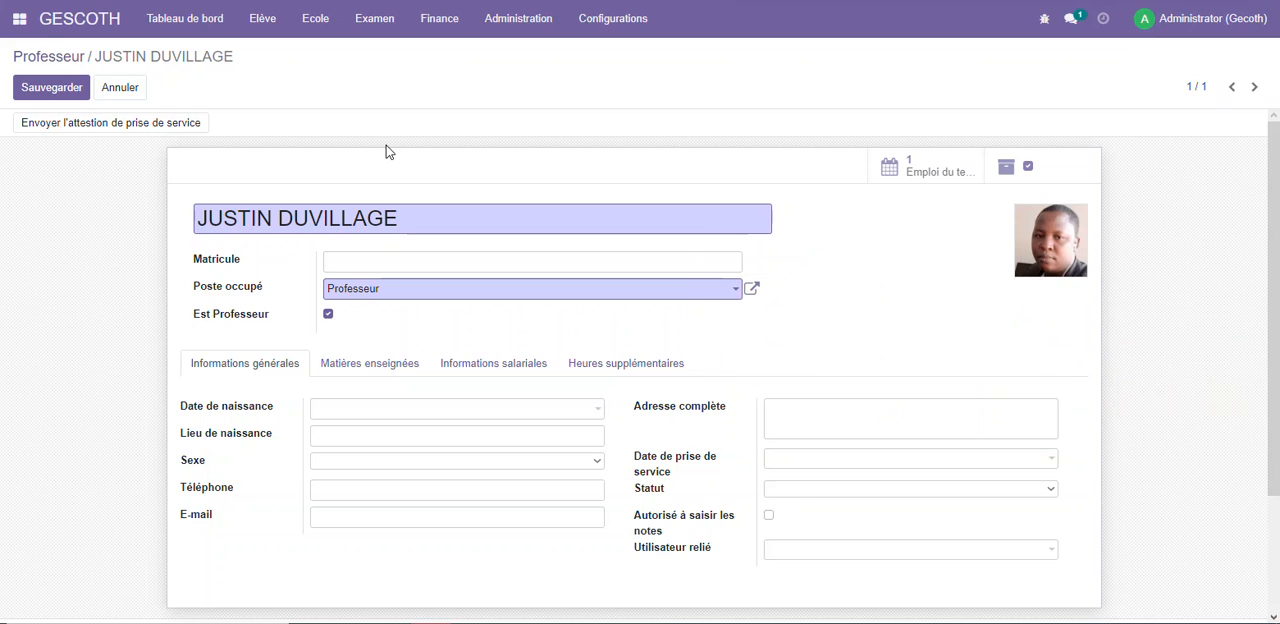
pyautogui.click(40, 87)
# Go to the dashboard (Tableau de bord), list the students of class 1ère and open the first student's record
pyautogui.click(273, 28)
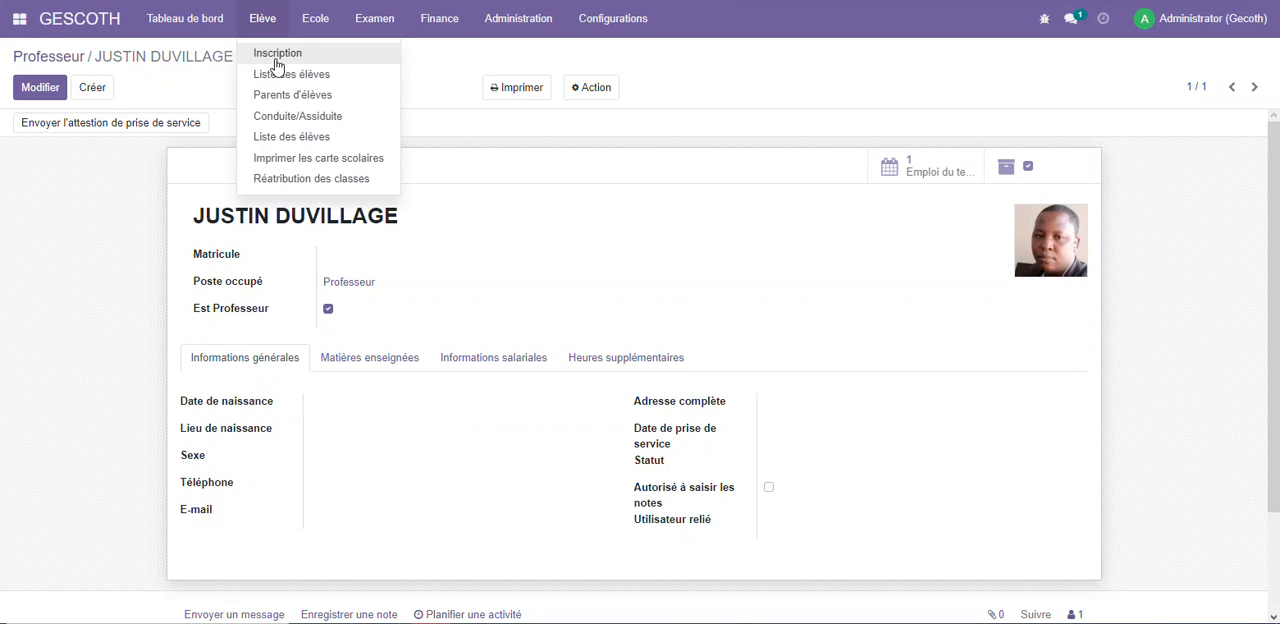
pyautogui.click(88, 22)
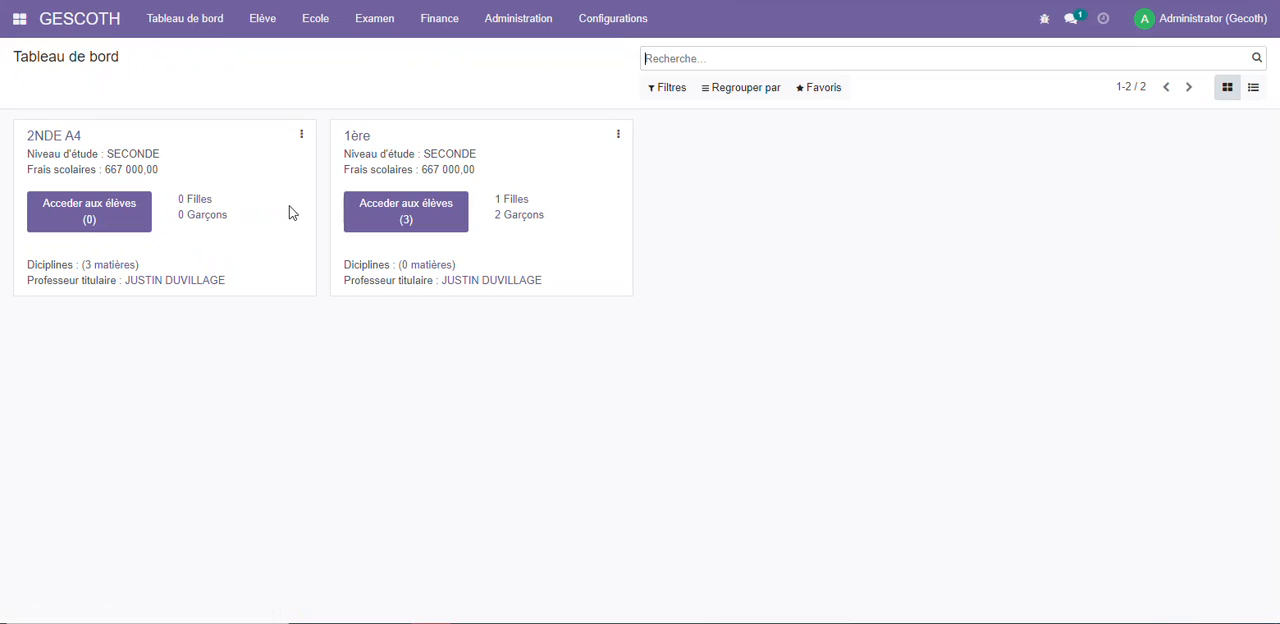
pyautogui.click(423, 219)
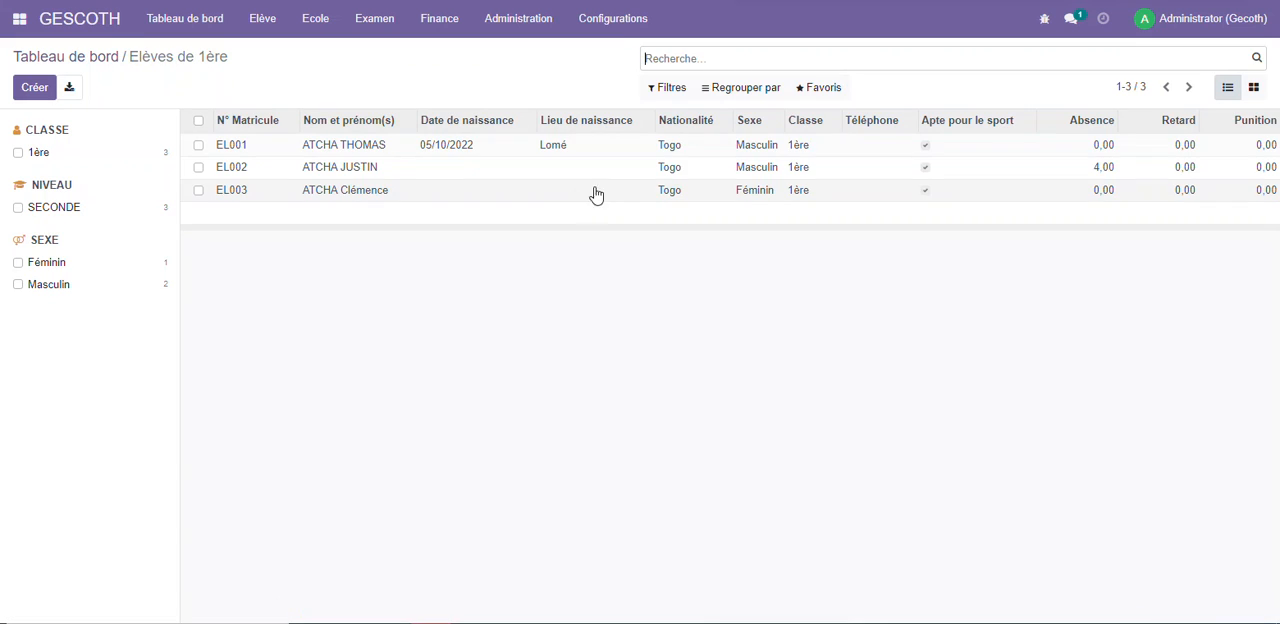
pyautogui.click(752, 150)
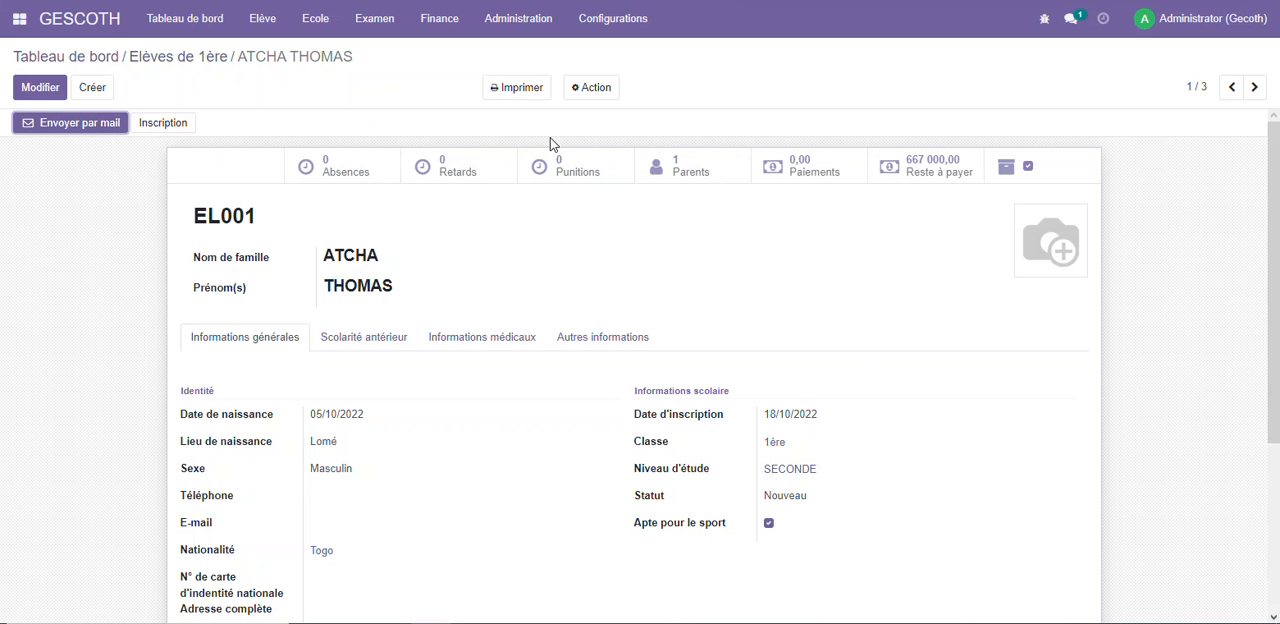
# Add a portrait photo to the student's record and save it
pyautogui.click(40, 87)
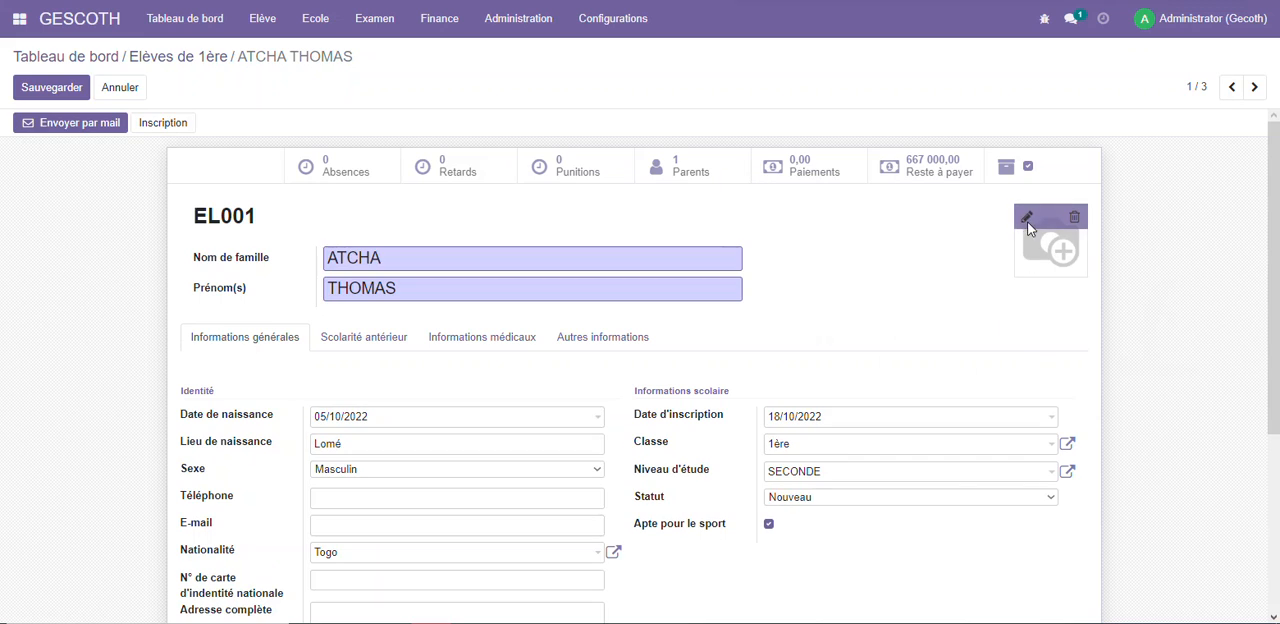
pyautogui.click(1028, 220)
pyautogui.click(925, 325)
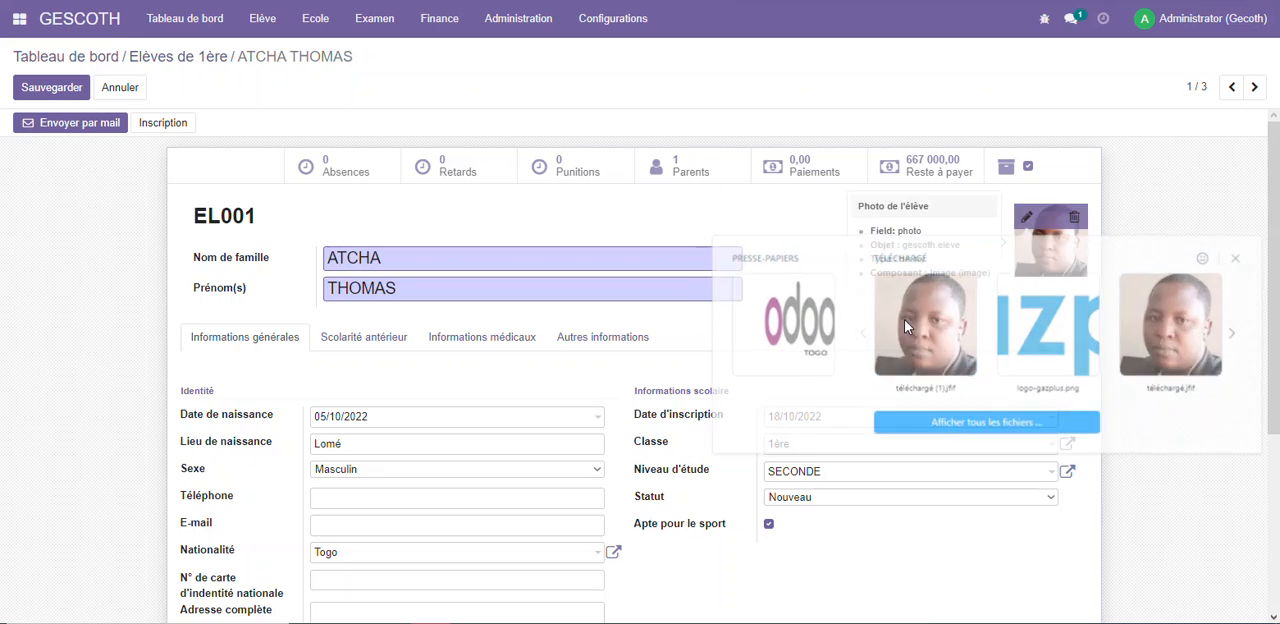
pyautogui.click(52, 88)
# Print the school cards (cartes scolaires) for class 1ère and school year 2023-2024
pyautogui.click(261, 19)
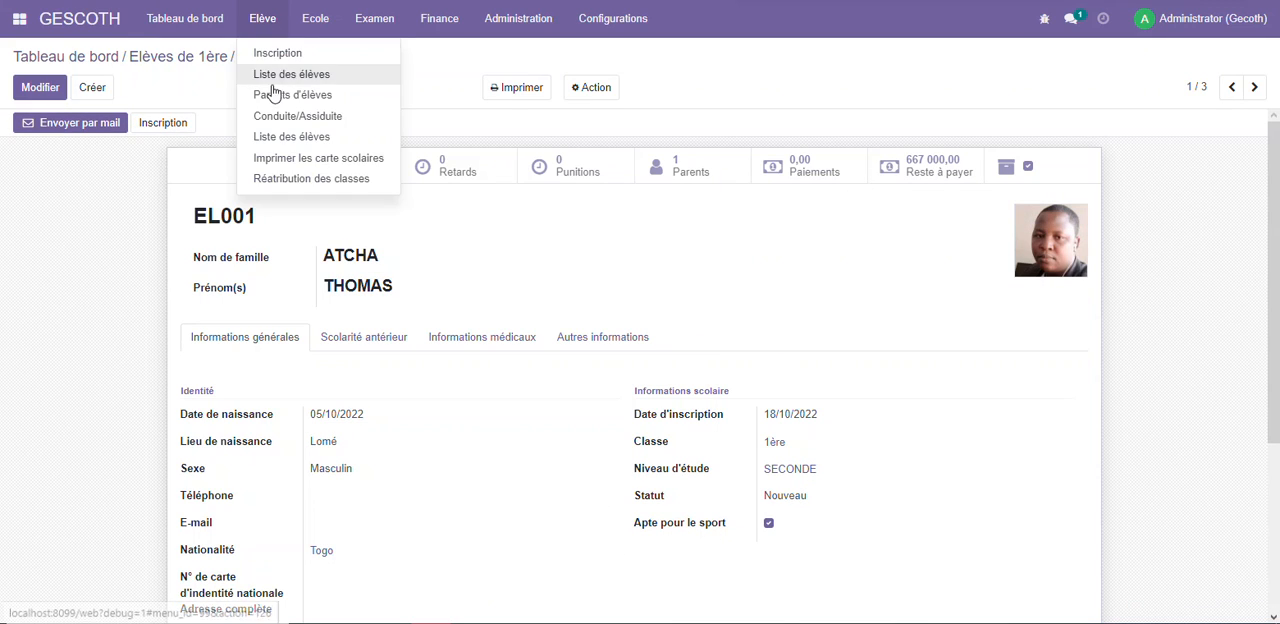
pyautogui.click(298, 160)
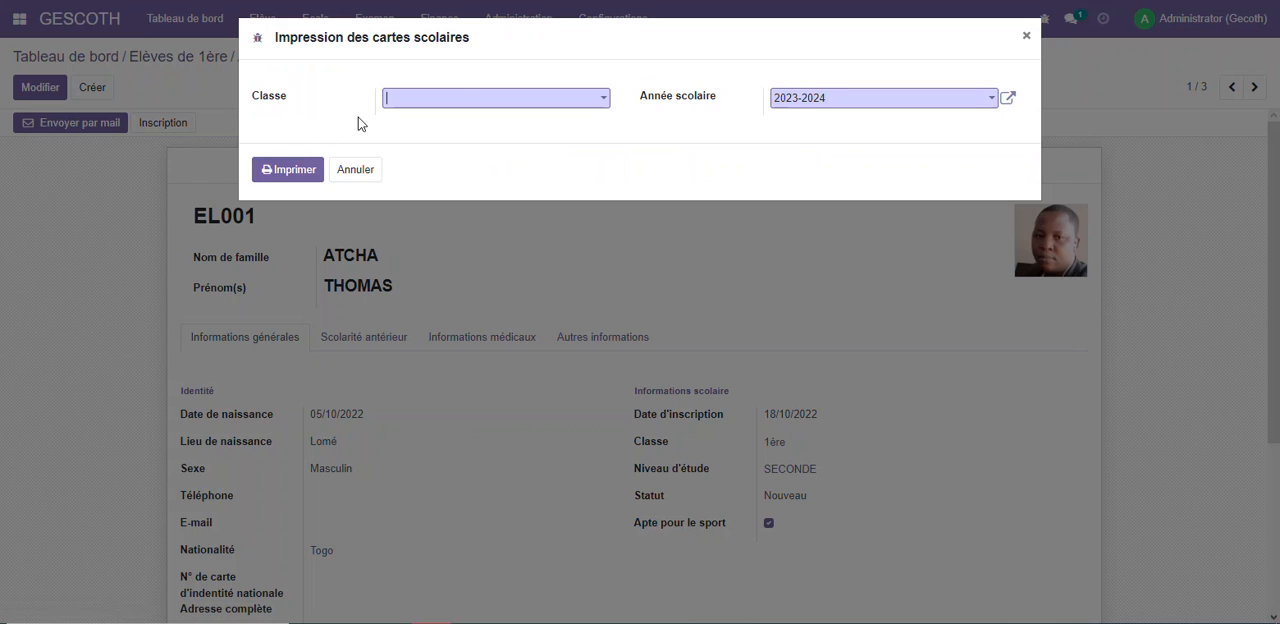
pyautogui.click(465, 100)
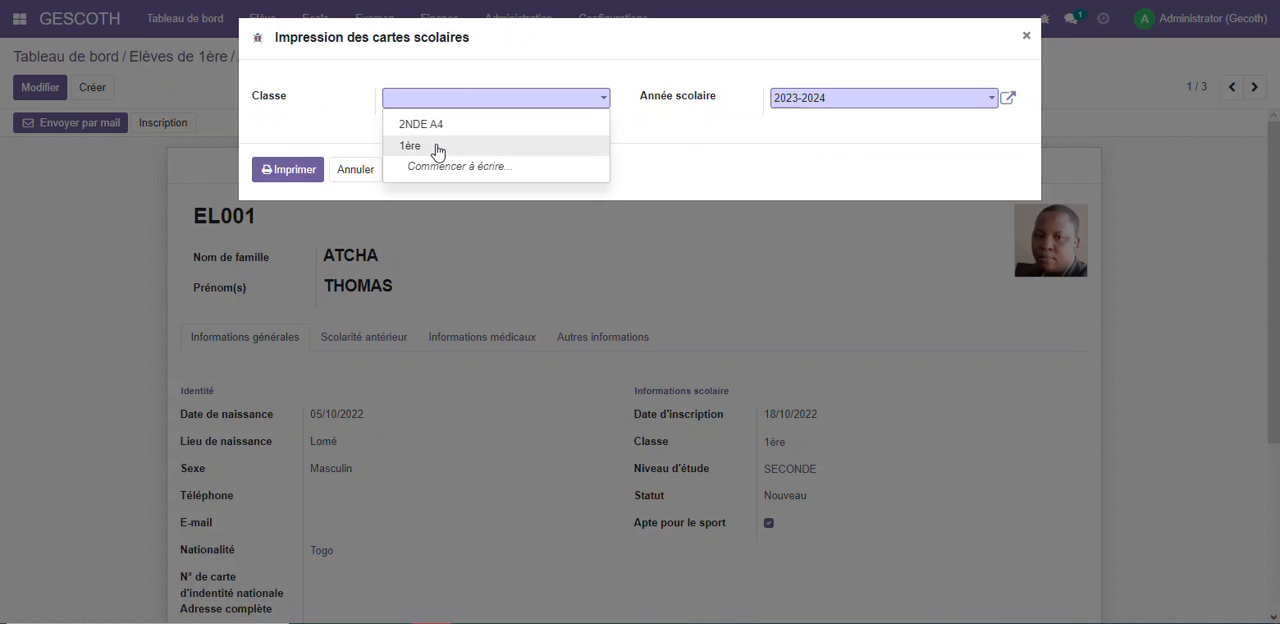
pyautogui.click(436, 146)
pyautogui.click(300, 169)
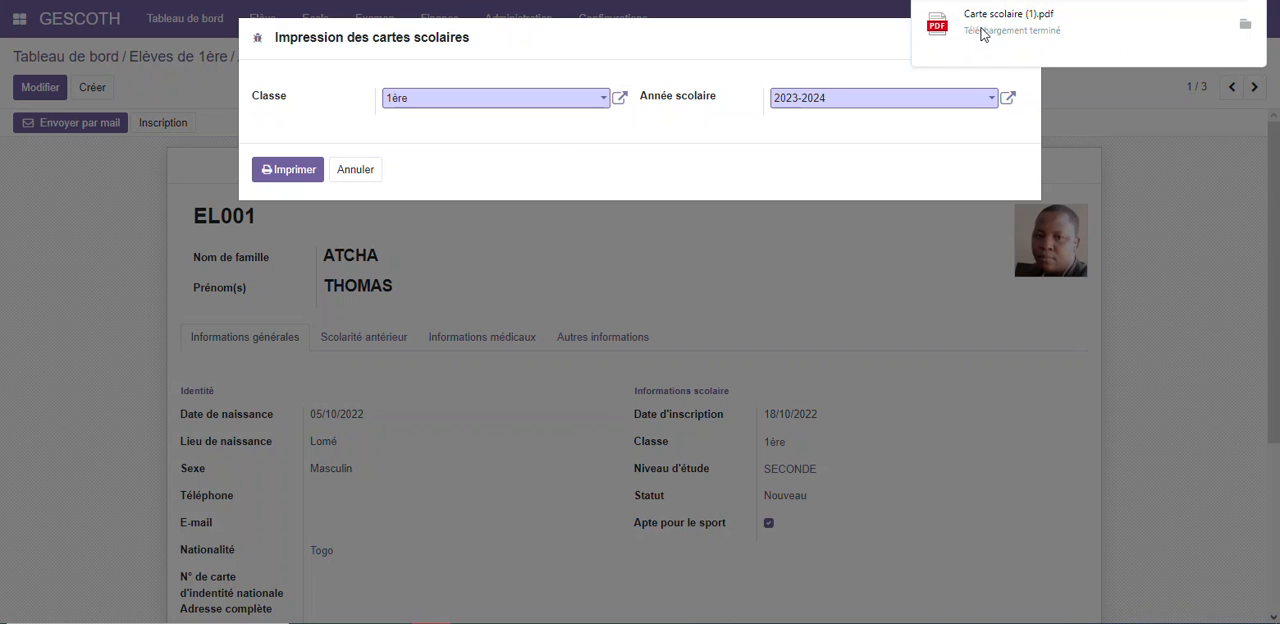
# Open the downloaded Carte scolaire (1).pdf and examine the generated student cards
pyautogui.click(982, 30)
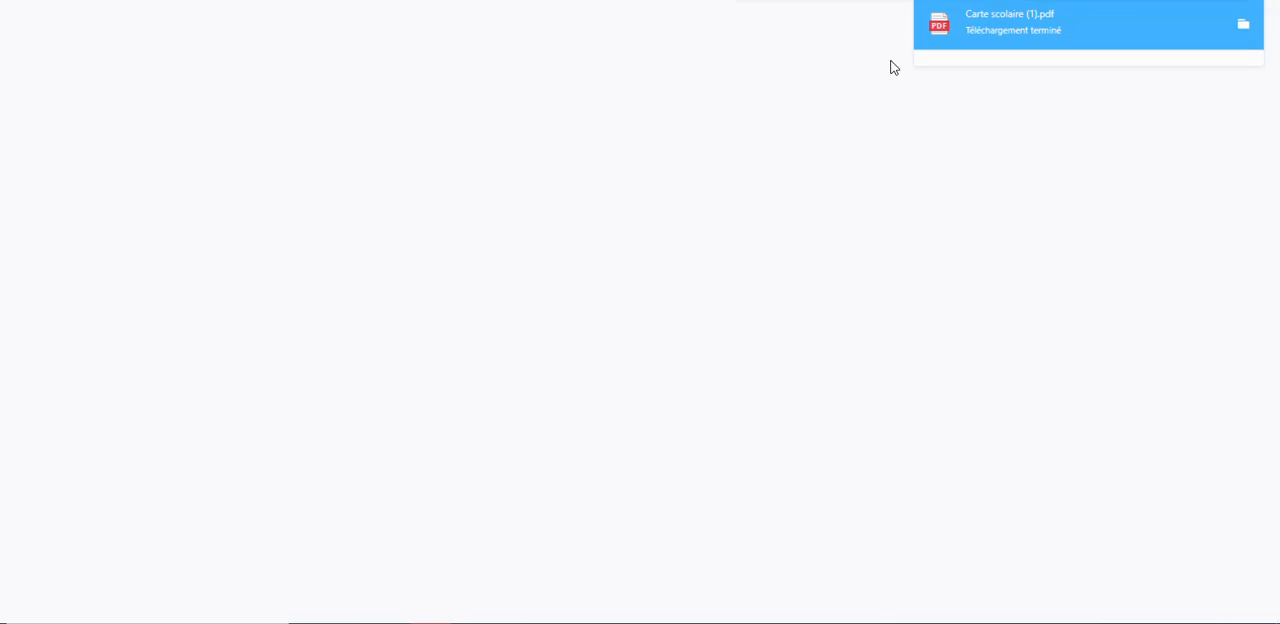
pyautogui.scroll(-1, 548, 136)
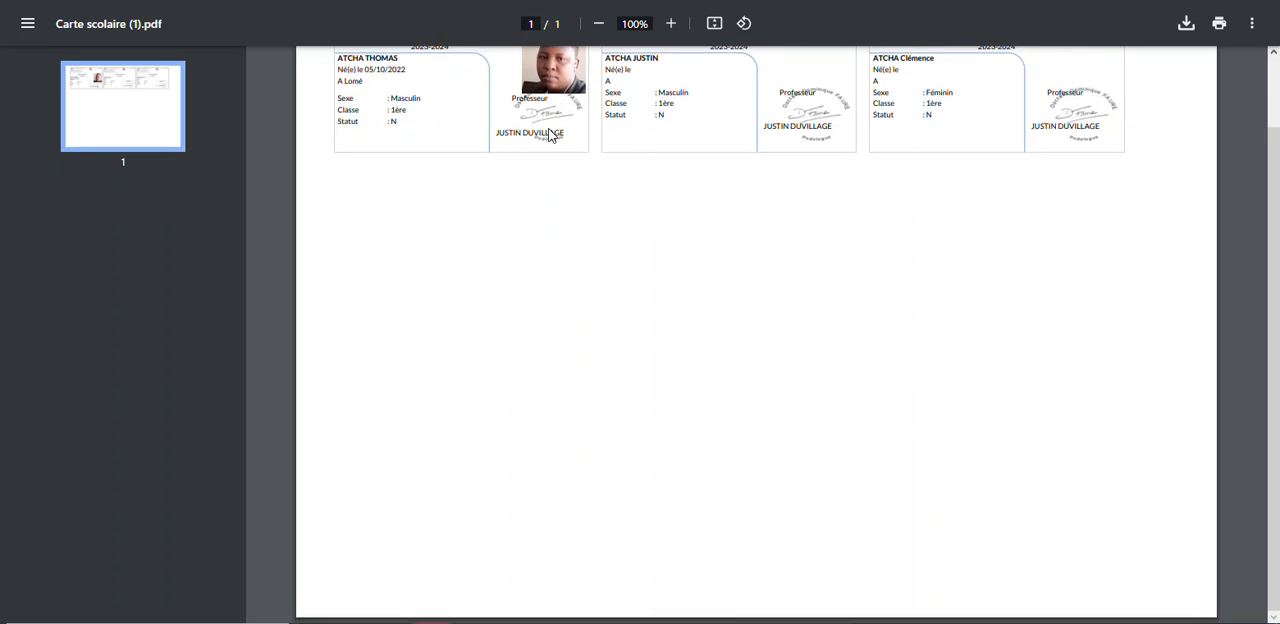
pyautogui.scroll(1, 549, 136)
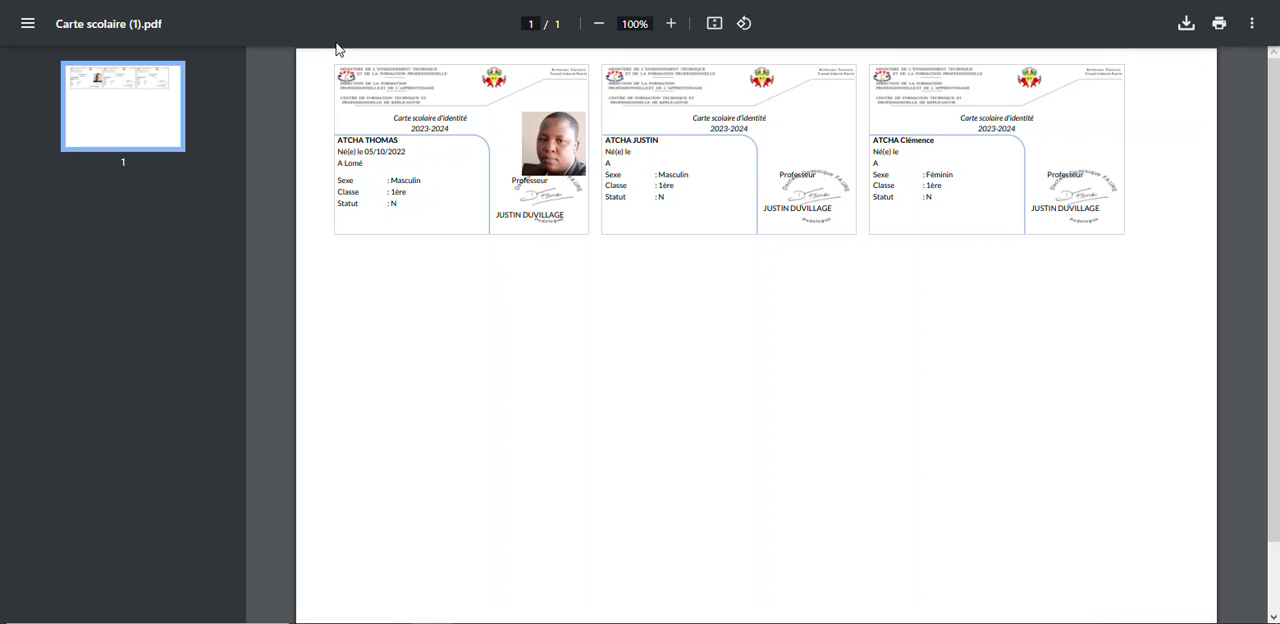